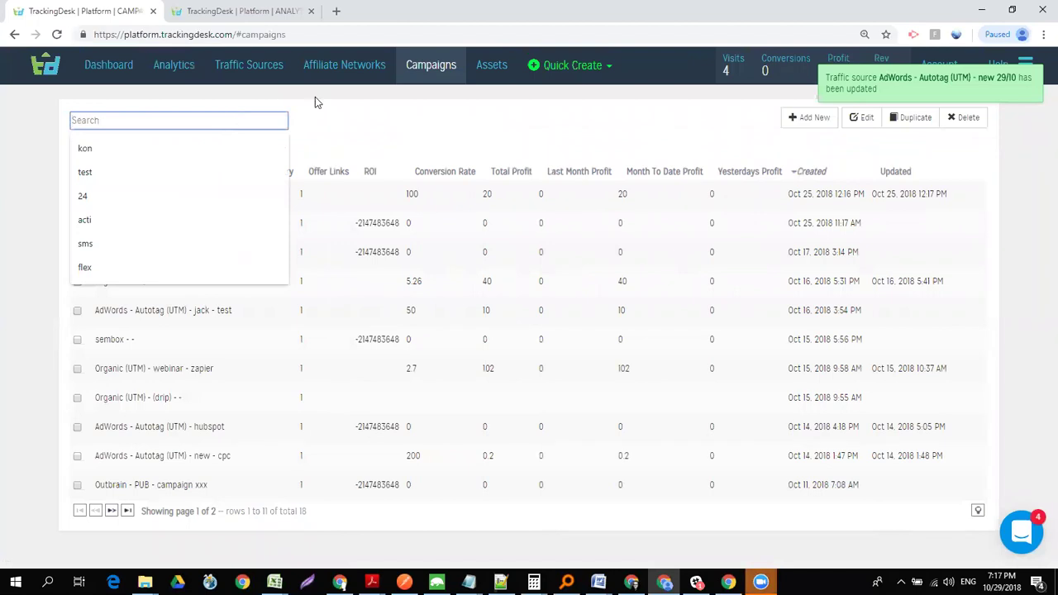
- Search campaigns for 'adw' and open the AdWords - Autotag (UTM) - jack - test campaign
{"action": "left_click", "coordinate": [353, 118]}
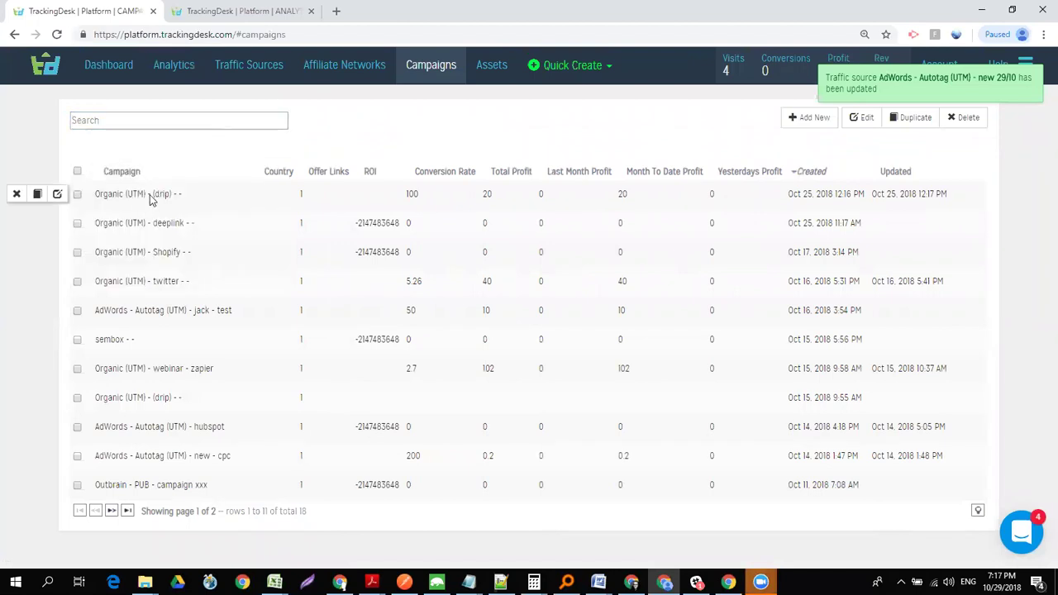
{"action": "left_click", "coordinate": [148, 122]}
{"action": "type", "text": "adw"}
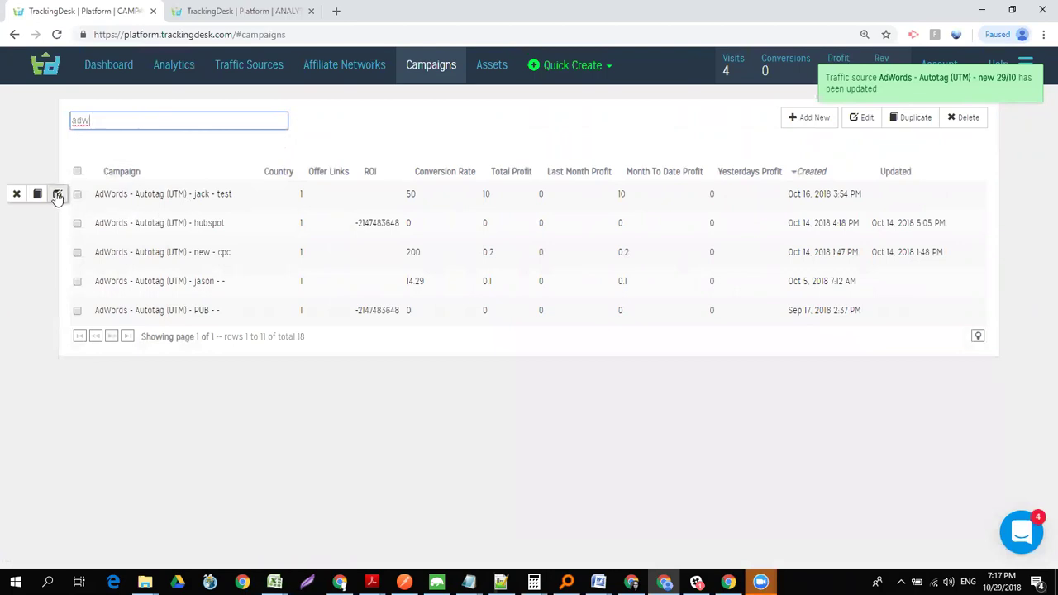
{"action": "left_click", "coordinate": [57, 195]}
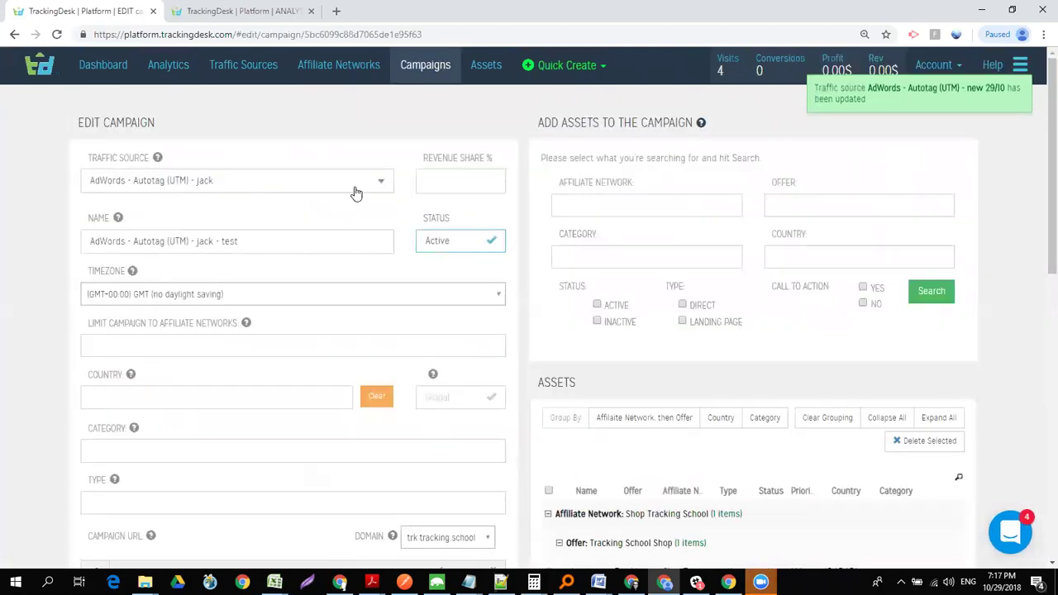
- Try traffic source AdWords - Autotag (UTM) - new 29/10, select the campaign URL, then discard edits
{"action": "left_click", "coordinate": [358, 186]}
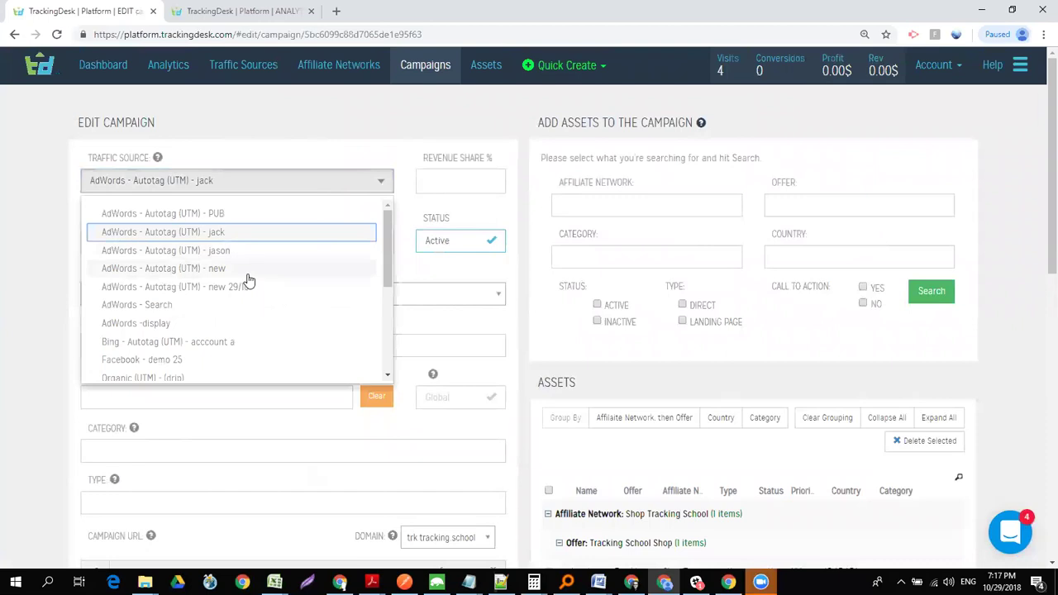
{"action": "left_click", "coordinate": [251, 287]}
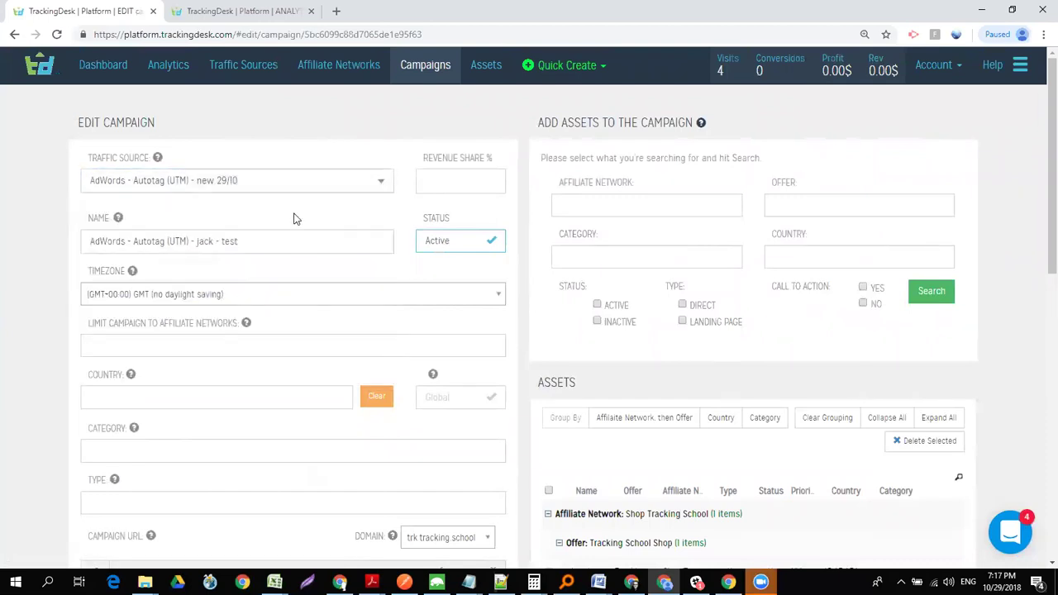
{"action": "scroll", "coordinate": [1040, 165], "scroll_direction": "down", "scroll_amount": 1}
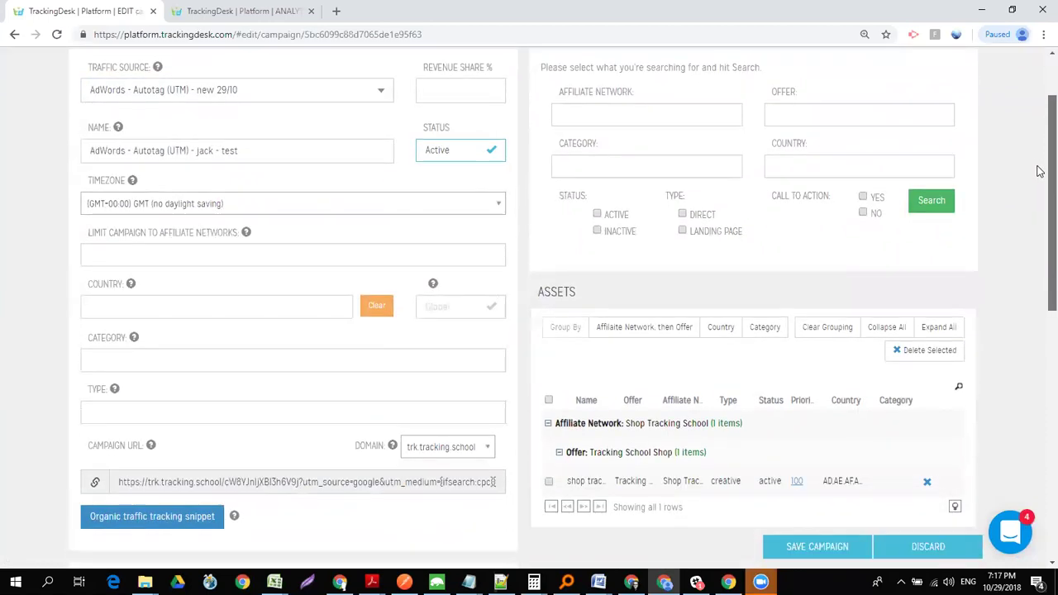
{"action": "scroll", "coordinate": [1040, 171], "scroll_direction": "down", "scroll_amount": 1}
{"action": "left_click_drag", "start_coordinate": [263, 380], "coordinate": [380, 382]}
{"action": "triple_click", "coordinate": [380, 383]}
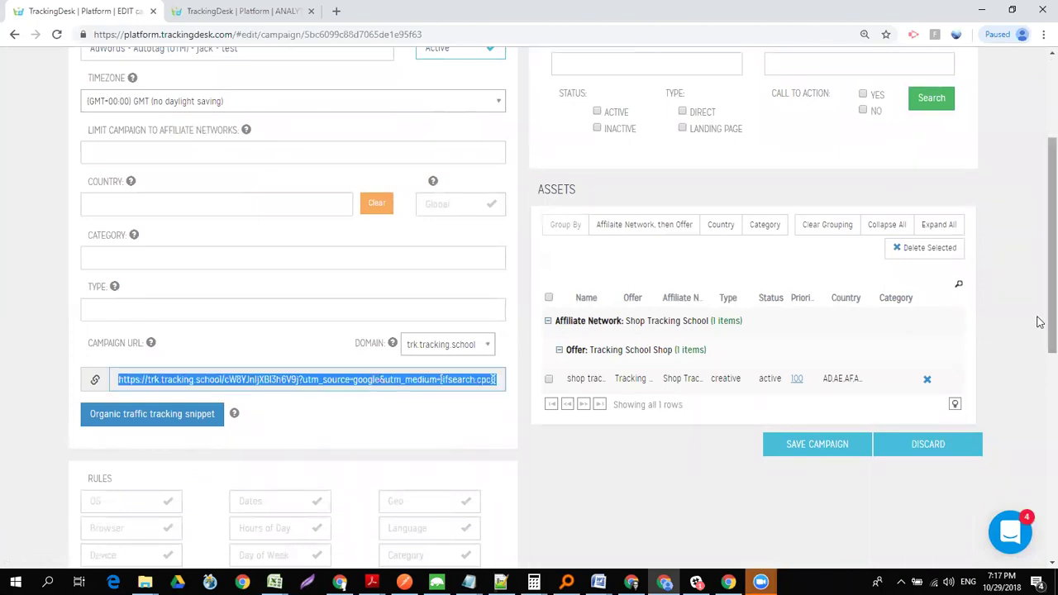
{"action": "left_click", "coordinate": [919, 453]}
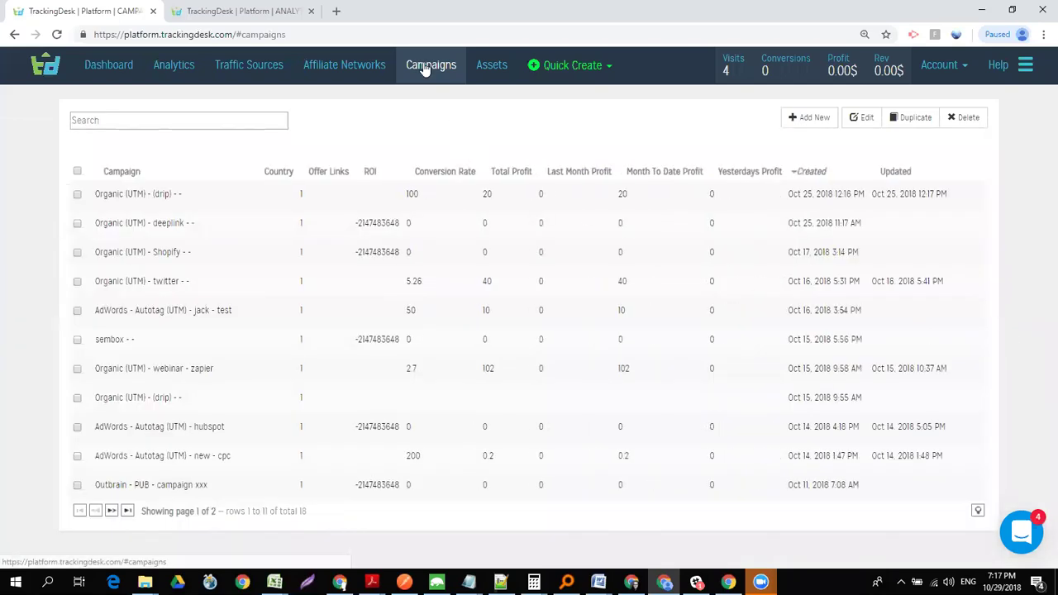
- Search campaigns for 'jack' and reopen the jack - test campaign down to its URL
{"action": "left_click", "coordinate": [177, 124]}
{"action": "type", "text": "jack"}
{"action": "mouse_move", "coordinate": [154, 207]}
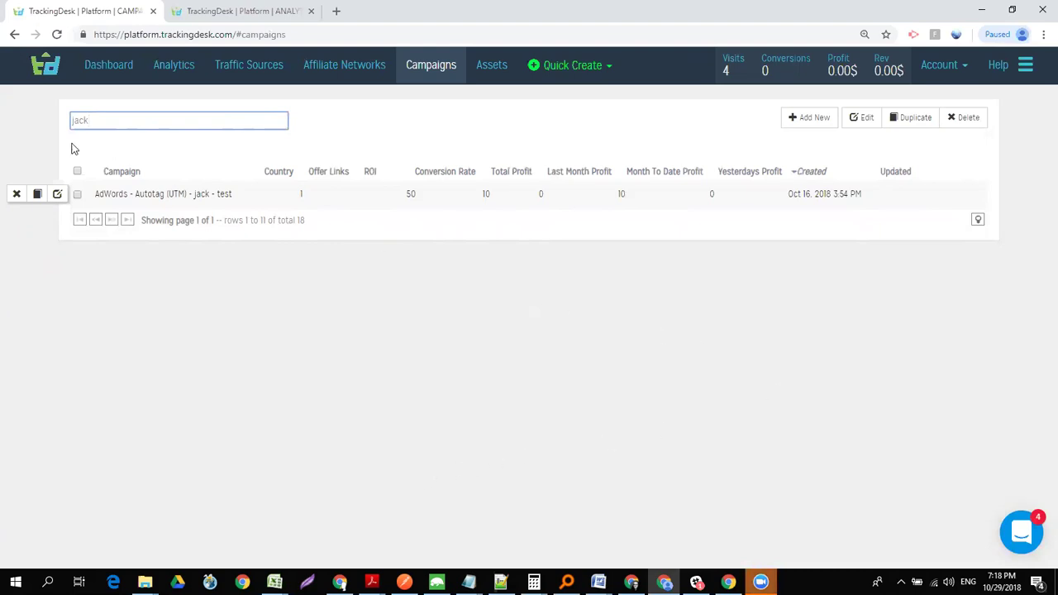
{"action": "left_click", "coordinate": [57, 194]}
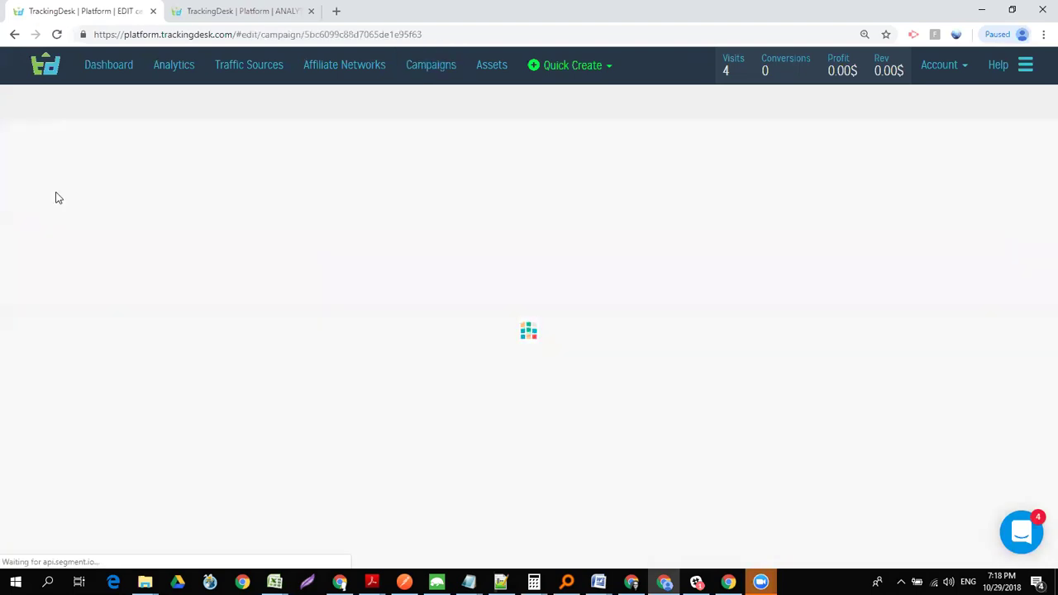
{"action": "scroll", "coordinate": [1039, 248], "scroll_direction": "down", "scroll_amount": 5}
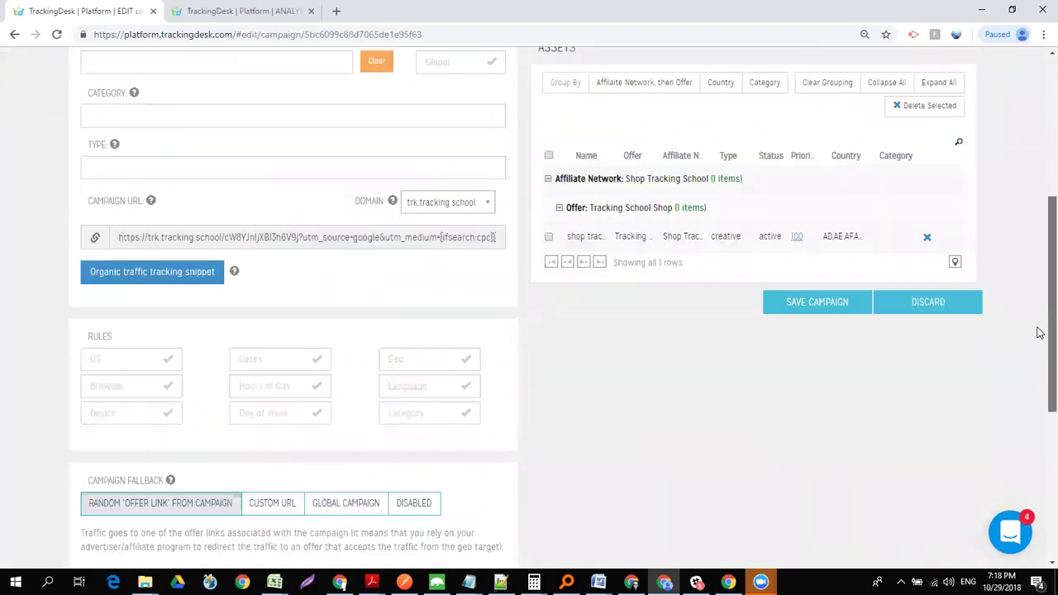
- Paste the campaign tracking URL into a new maximized Notepad note, then return to TrackingDesk
{"action": "left_click", "coordinate": [314, 181]}
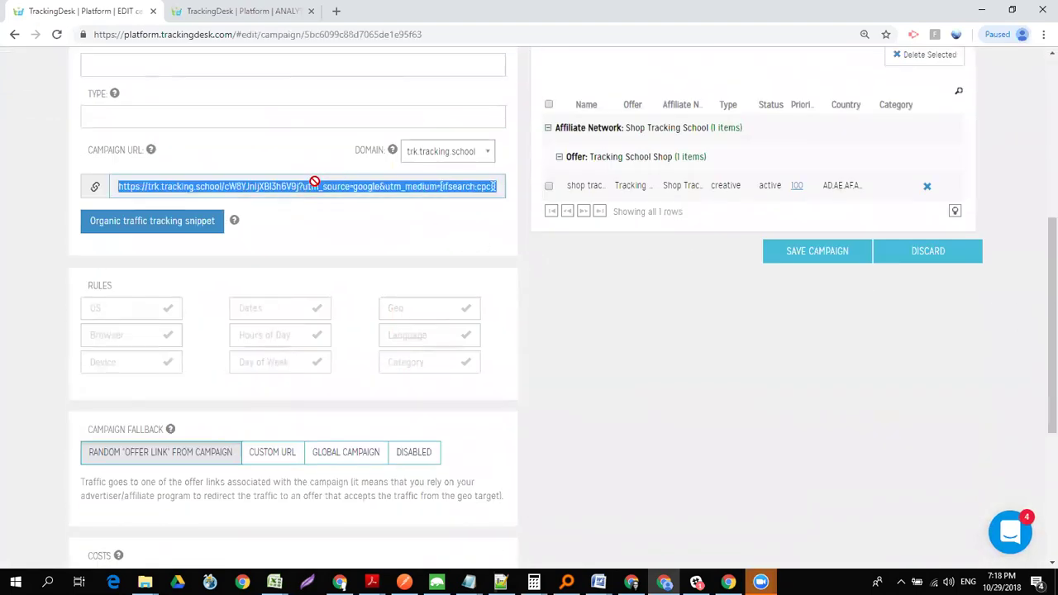
{"action": "key", "text": "super+r"}
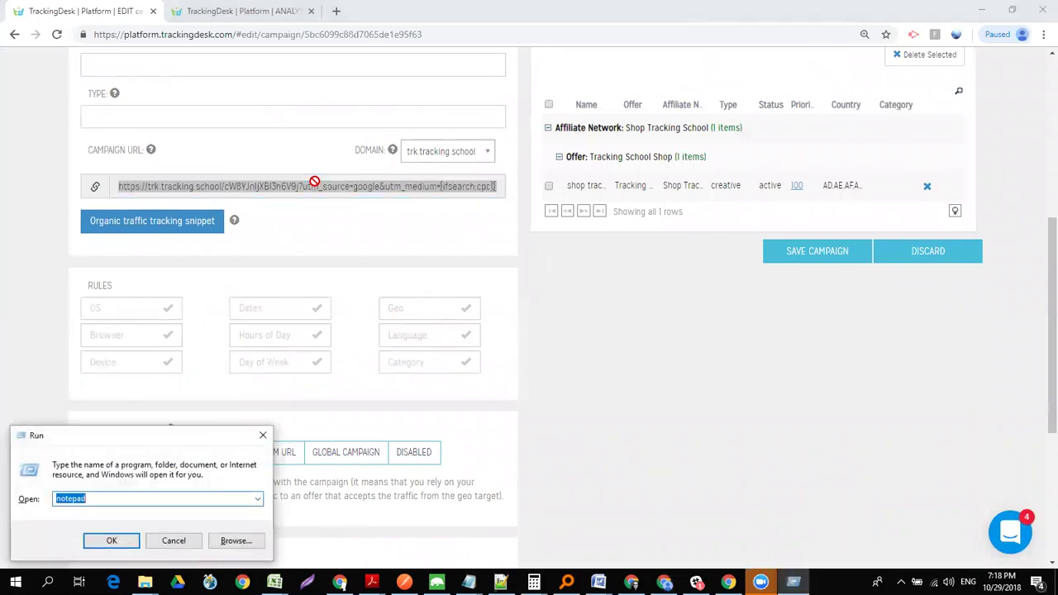
{"action": "key", "text": "Return"}
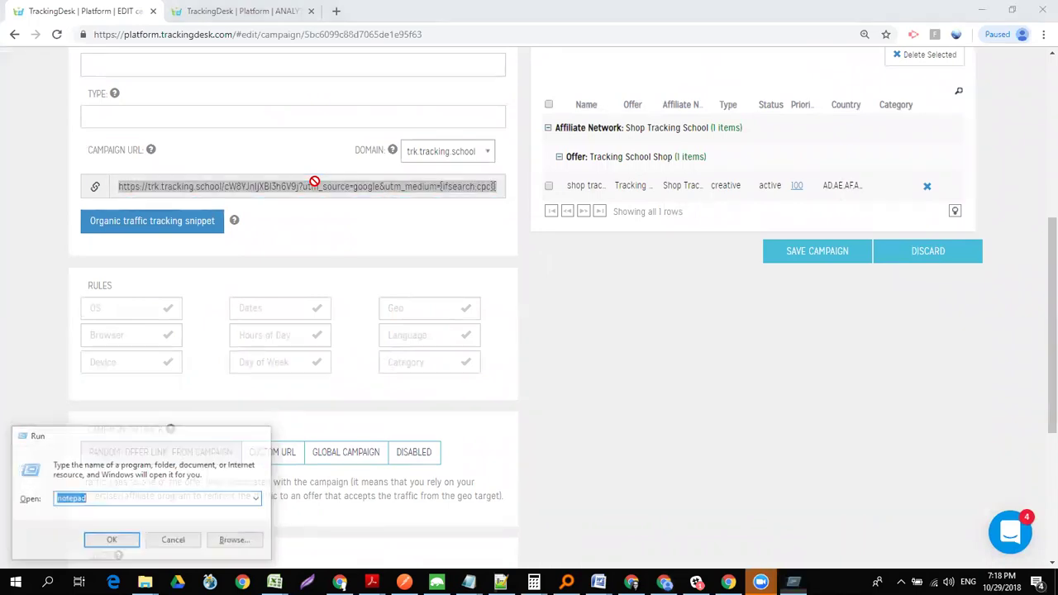
{"action": "key", "text": "ctrl+v"}
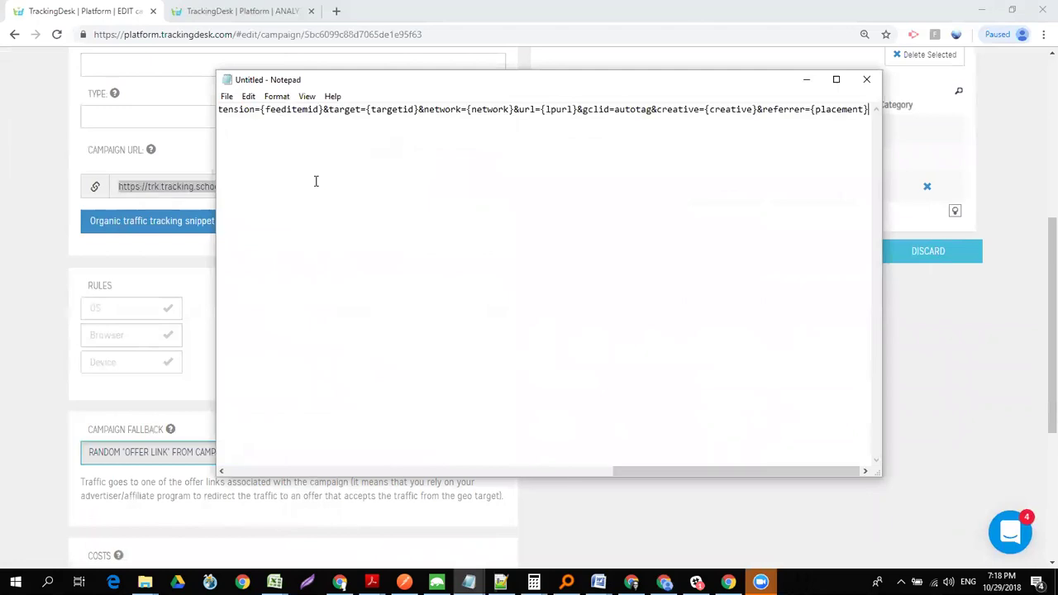
{"action": "key", "text": "Home"}
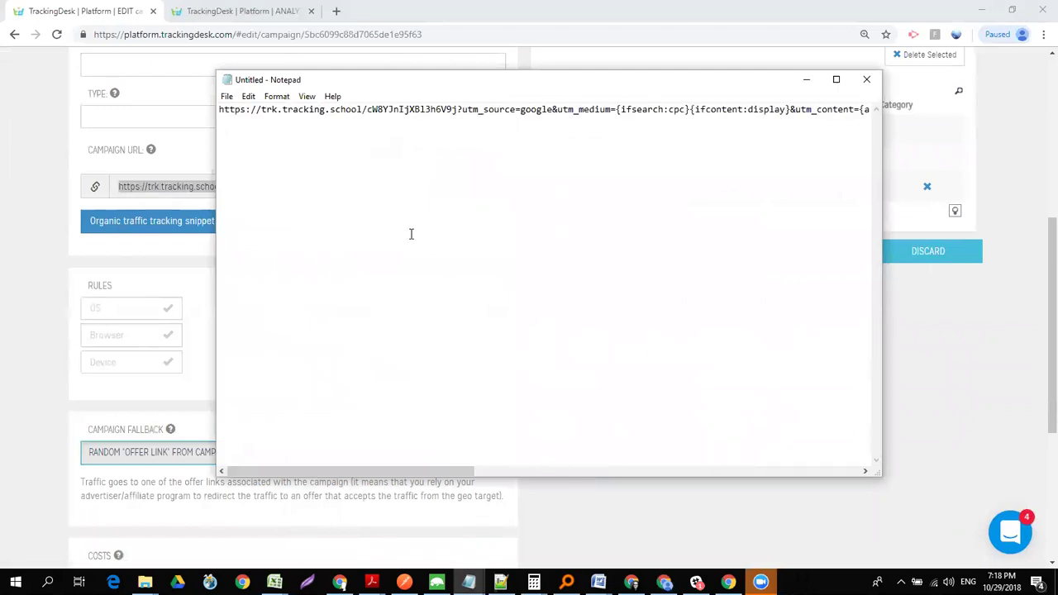
{"action": "left_click", "coordinate": [837, 80]}
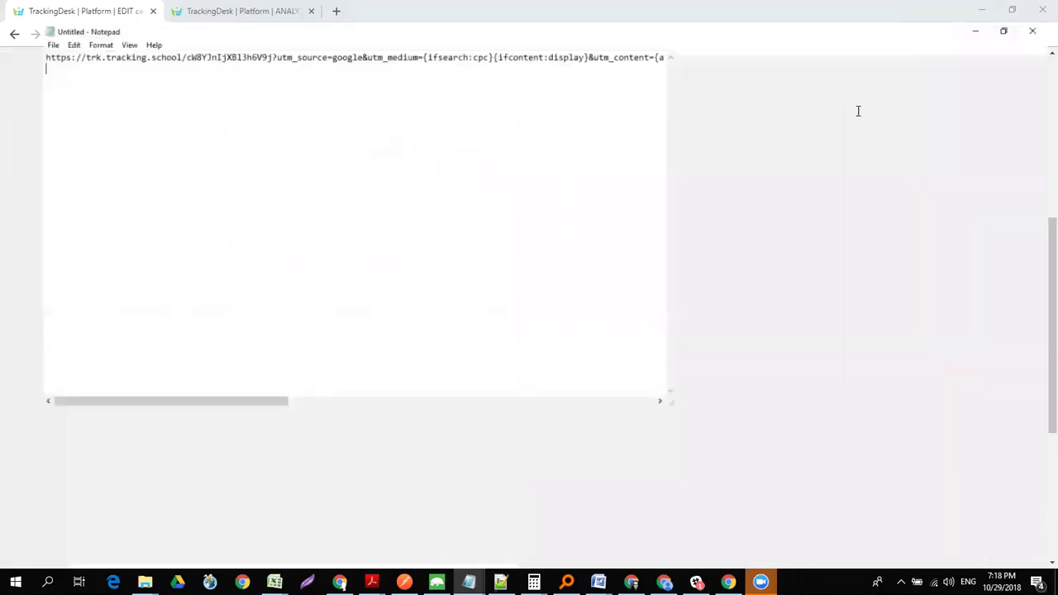
{"action": "key", "text": "alt+Tab"}
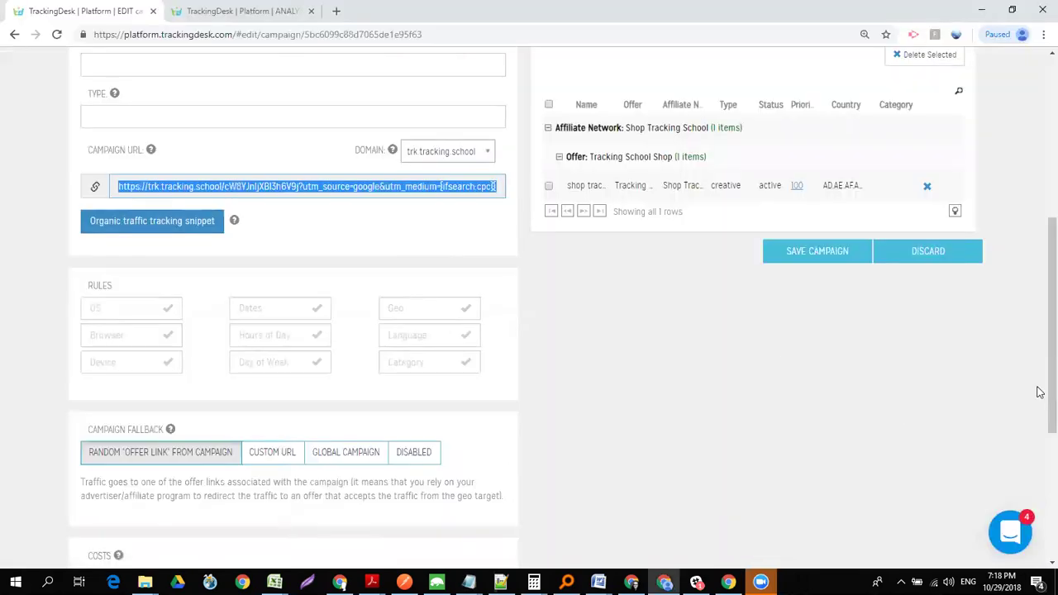
- Switch to the second TrackingDesk tab and show its Traffic Sources list
{"action": "scroll", "coordinate": [1040, 322], "scroll_direction": "up", "scroll_amount": 2}
{"action": "scroll", "coordinate": [1040, 323], "scroll_direction": "up", "scroll_amount": 3}
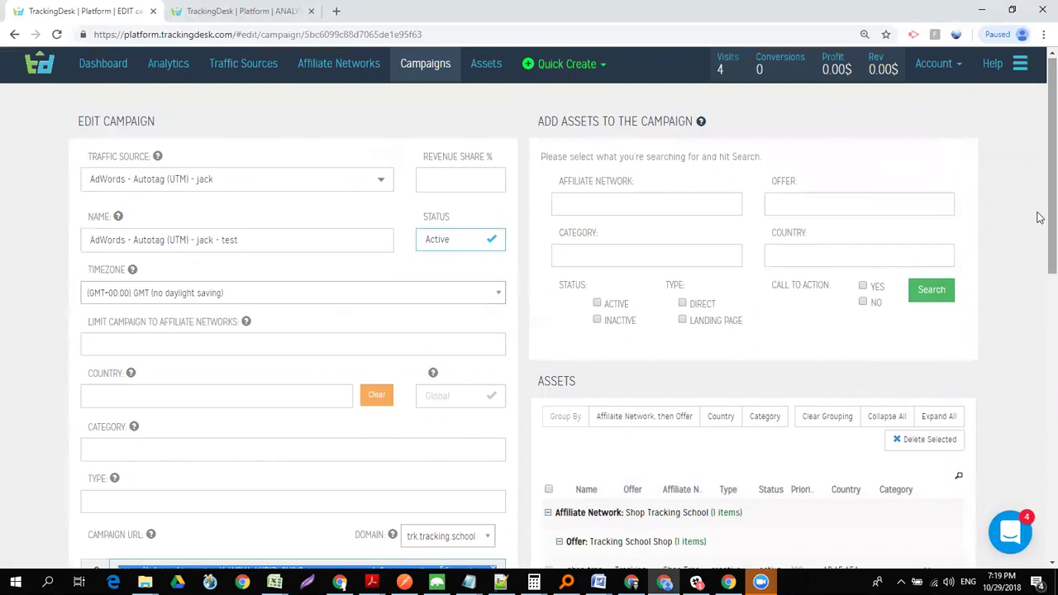
{"action": "left_click", "coordinate": [219, 15]}
{"action": "scroll", "coordinate": [1047, 165], "scroll_direction": "up", "scroll_amount": 3}
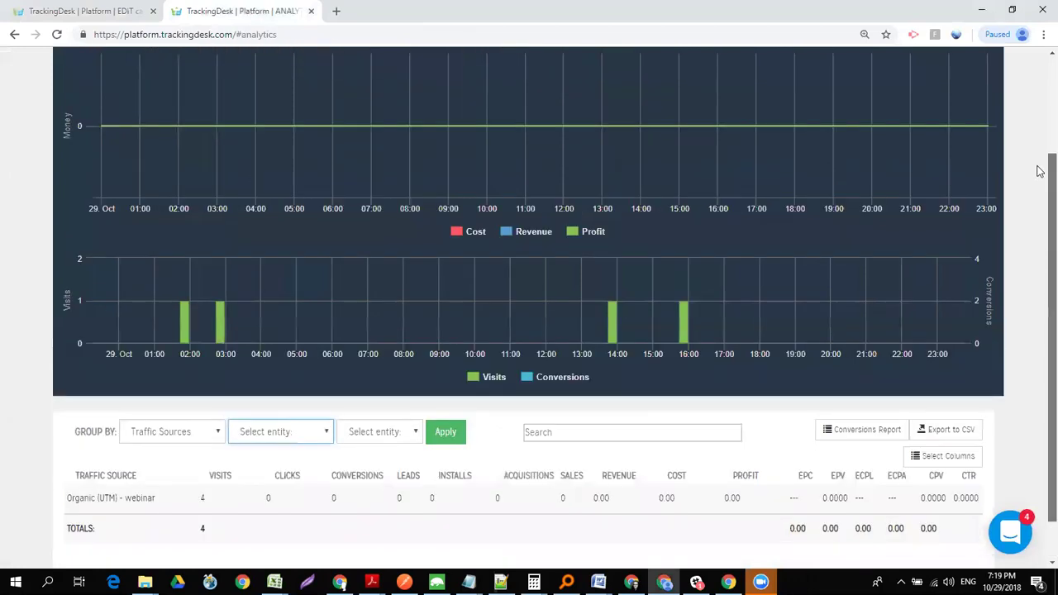
{"action": "left_click", "coordinate": [248, 75]}
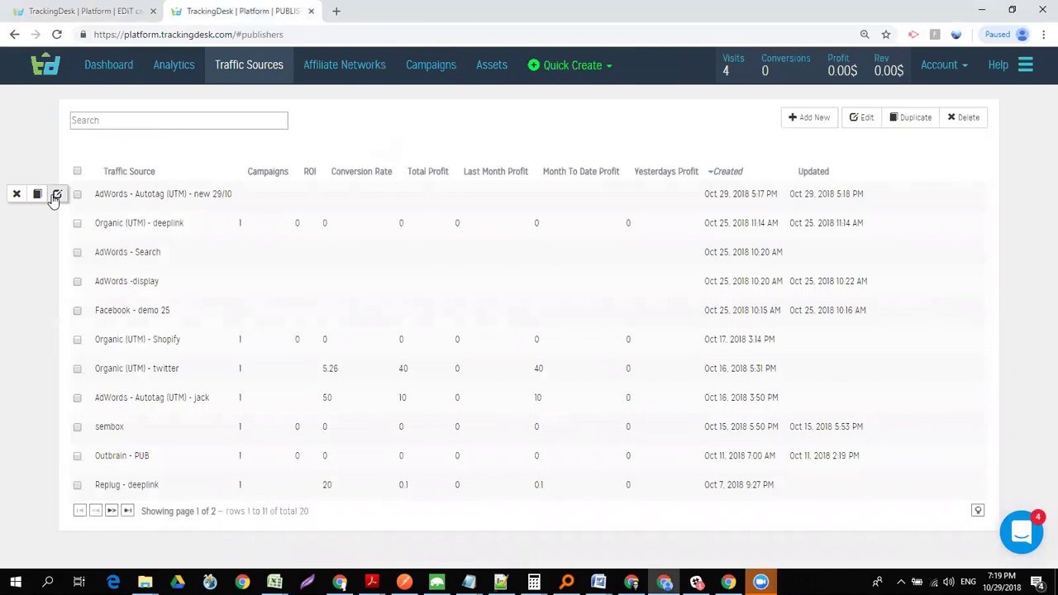
- Open the AdWords - Autotag (UTM) - new 29/10 source and review its variable/parameter/alias table
{"action": "left_click", "coordinate": [57, 195]}
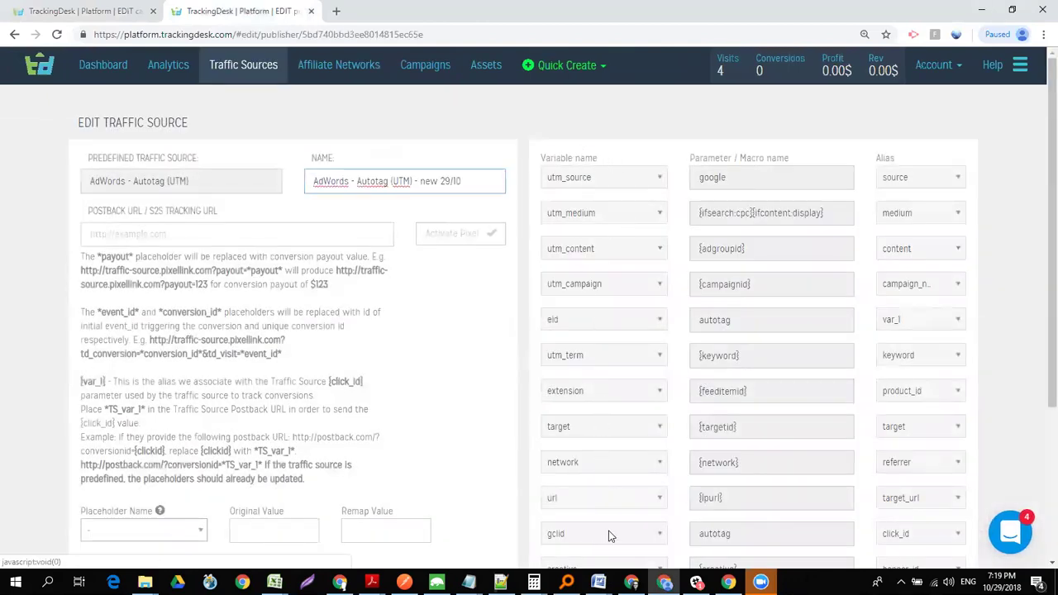
{"action": "scroll", "coordinate": [1036, 319], "scroll_direction": "down", "scroll_amount": 1}
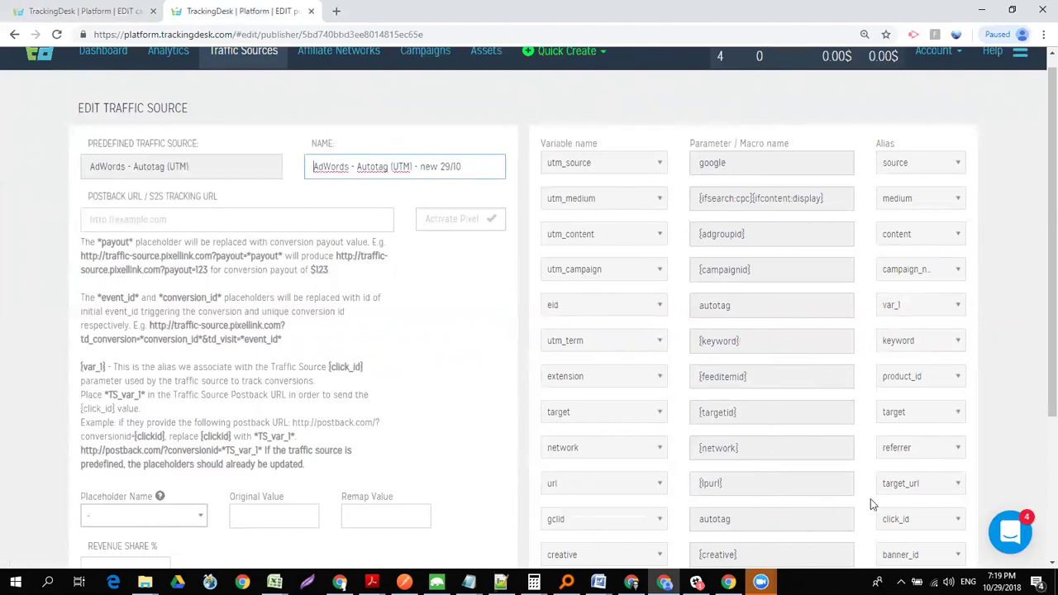
{"action": "scroll", "coordinate": [1039, 352], "scroll_direction": "down", "scroll_amount": 1}
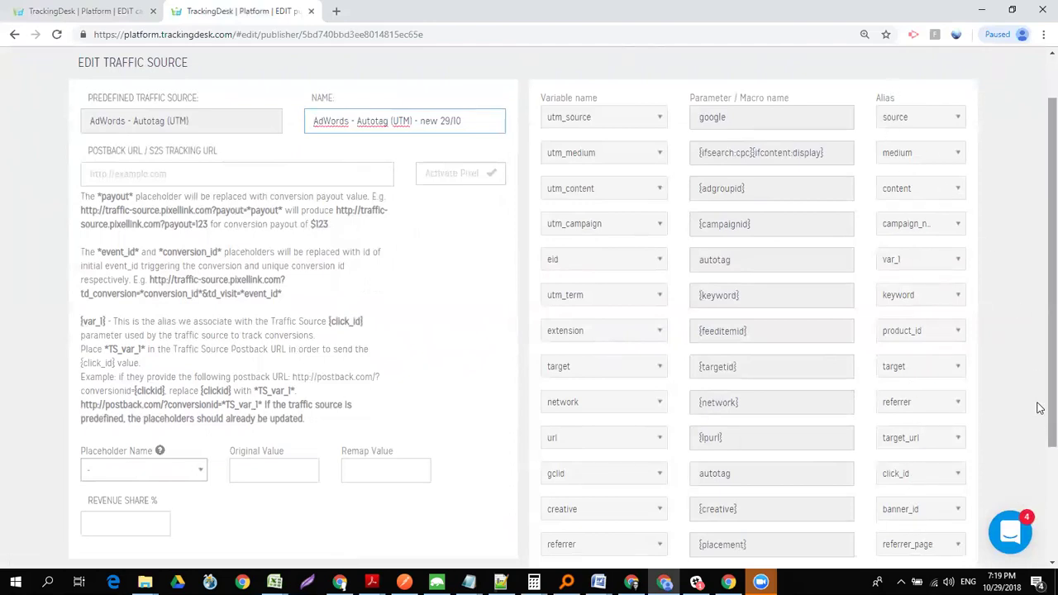
{"action": "scroll", "coordinate": [1039, 432], "scroll_direction": "down", "scroll_amount": 1}
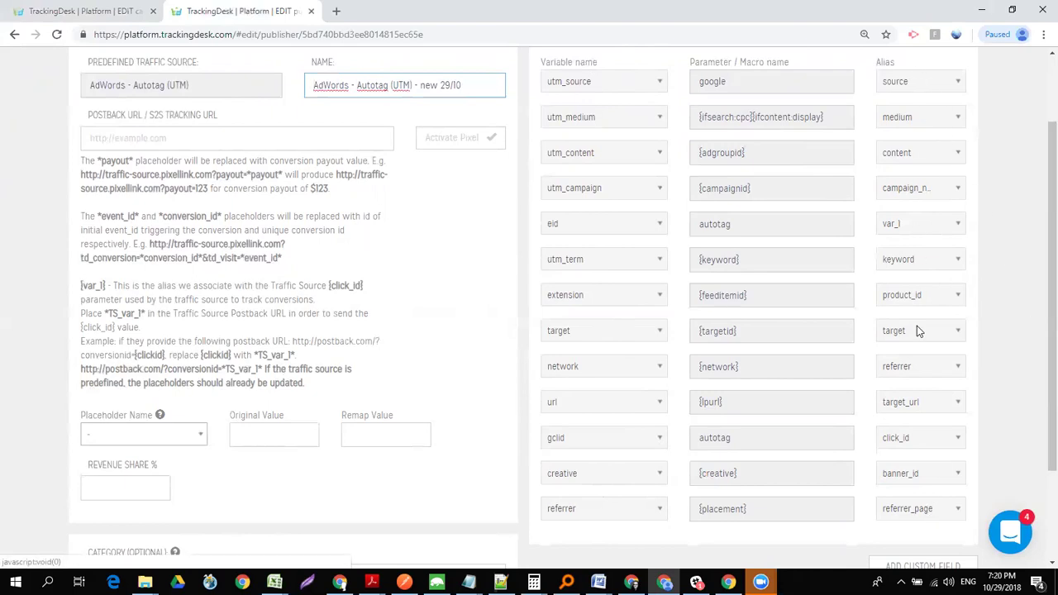
- In Notepad, select the URL's query string from utm_source to the end, then return to TrackingDesk
{"action": "key", "text": "alt+Tab"}
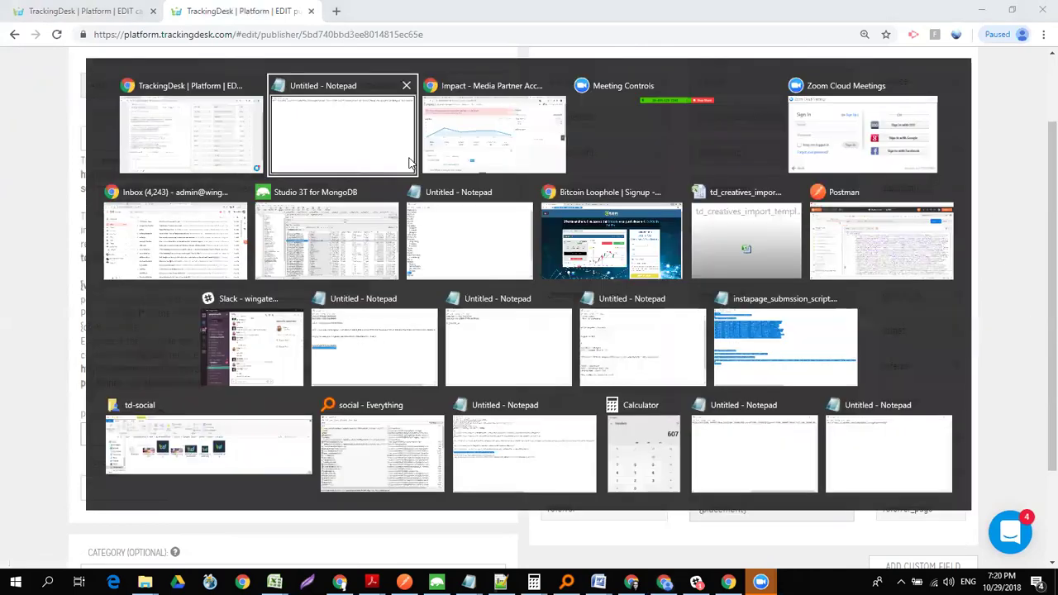
{"action": "left_click_drag", "start_coordinate": [532, 564], "coordinate": [592, 563]}
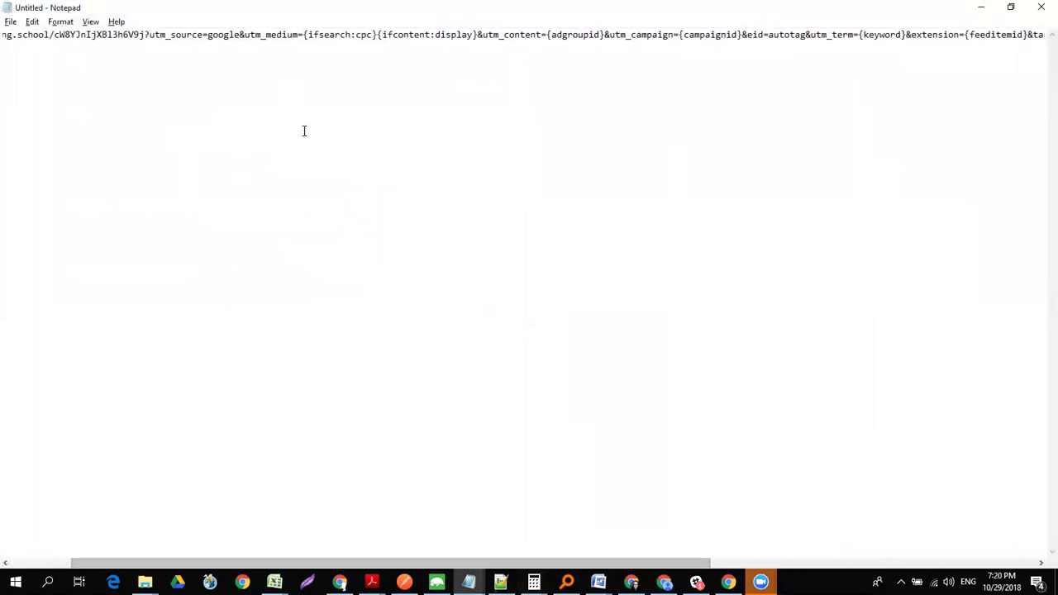
{"action": "left_click_drag", "start_coordinate": [149, 33], "coordinate": [1033, 66]}
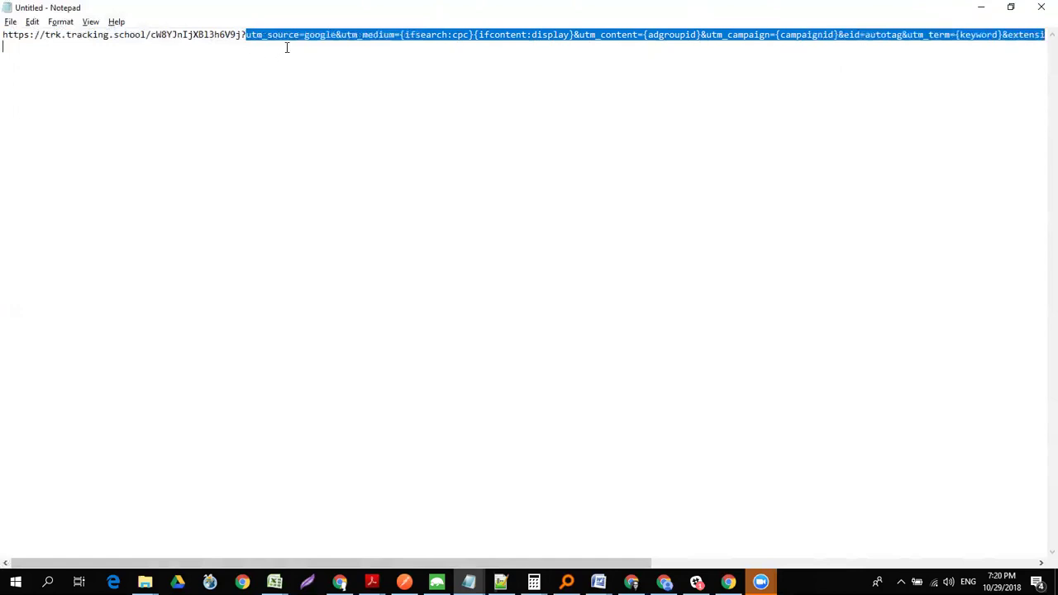
{"action": "key", "text": "alt+Tab"}
- Save the traffic source, then search campaigns for 'jack' and open the jack - test campaign
{"action": "scroll", "coordinate": [1040, 291], "scroll_direction": "down", "scroll_amount": 2}
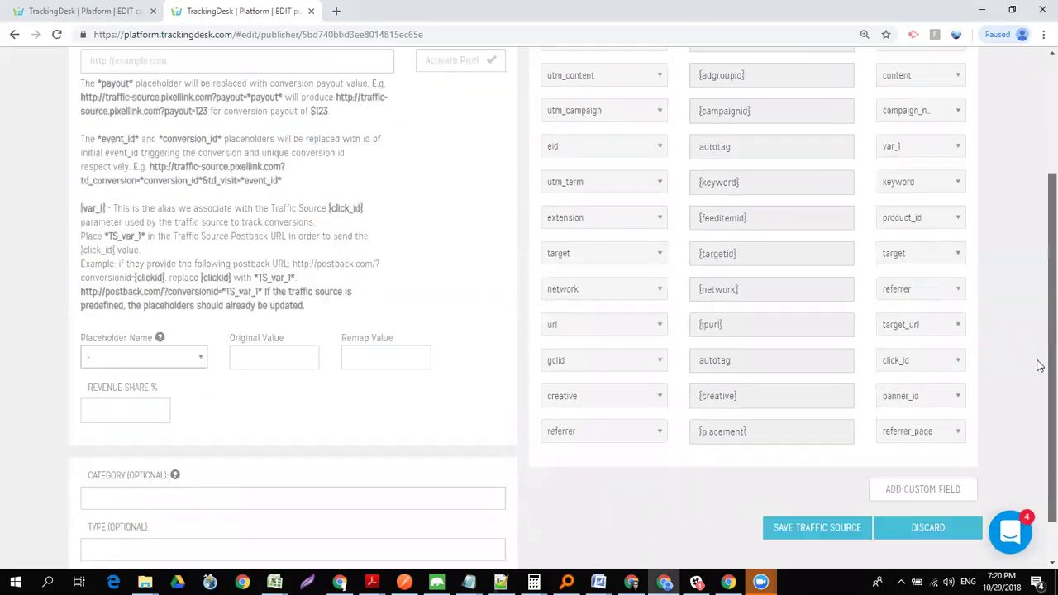
{"action": "left_click", "coordinate": [819, 477]}
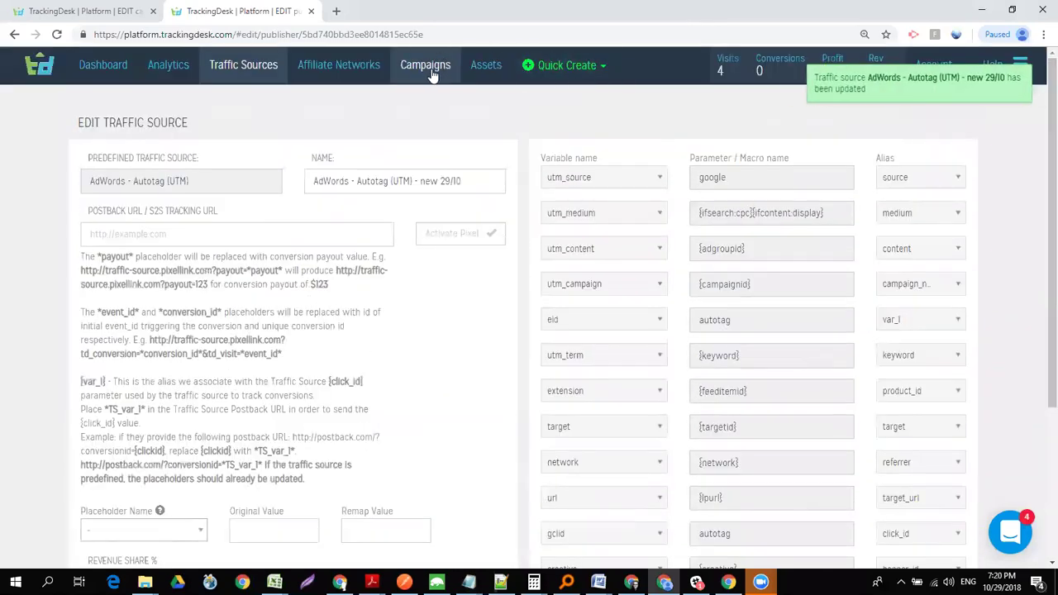
{"action": "left_click", "coordinate": [430, 69]}
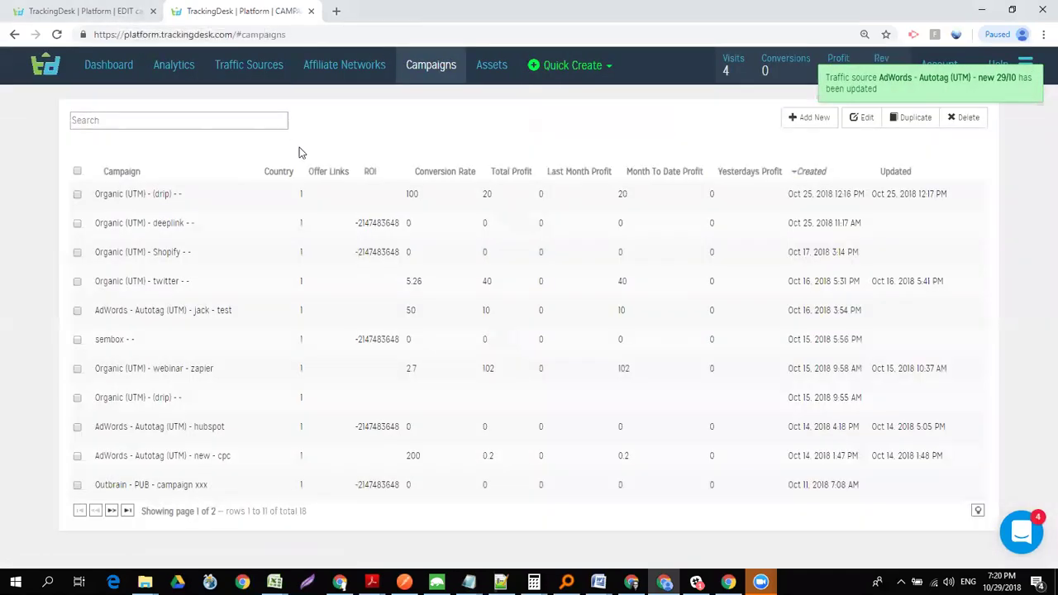
{"action": "left_click", "coordinate": [170, 122]}
{"action": "type", "text": "jack"}
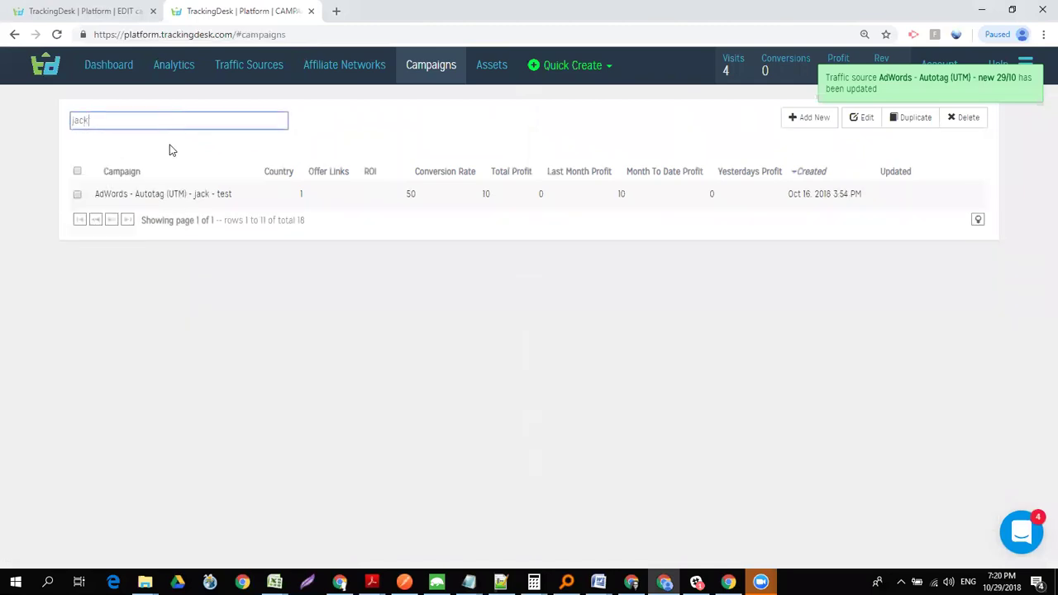
{"action": "left_click", "coordinate": [57, 193]}
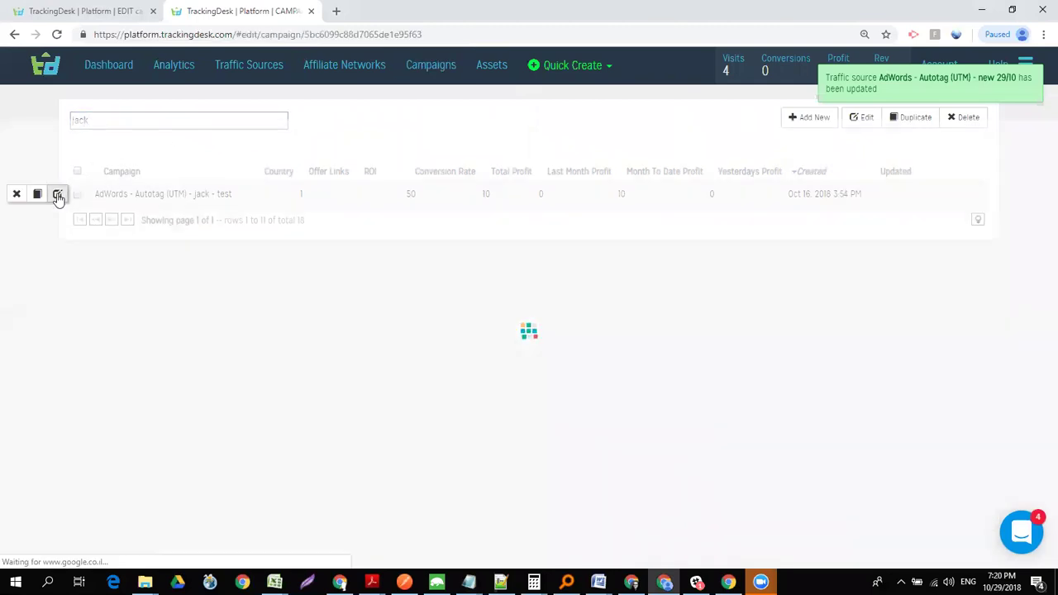
- Set the campaign's traffic source to AdWords - Autotag (UTM) - new 29/10 and save it
{"action": "left_click_drag", "start_coordinate": [1050, 123], "coordinate": [1049, 282]}
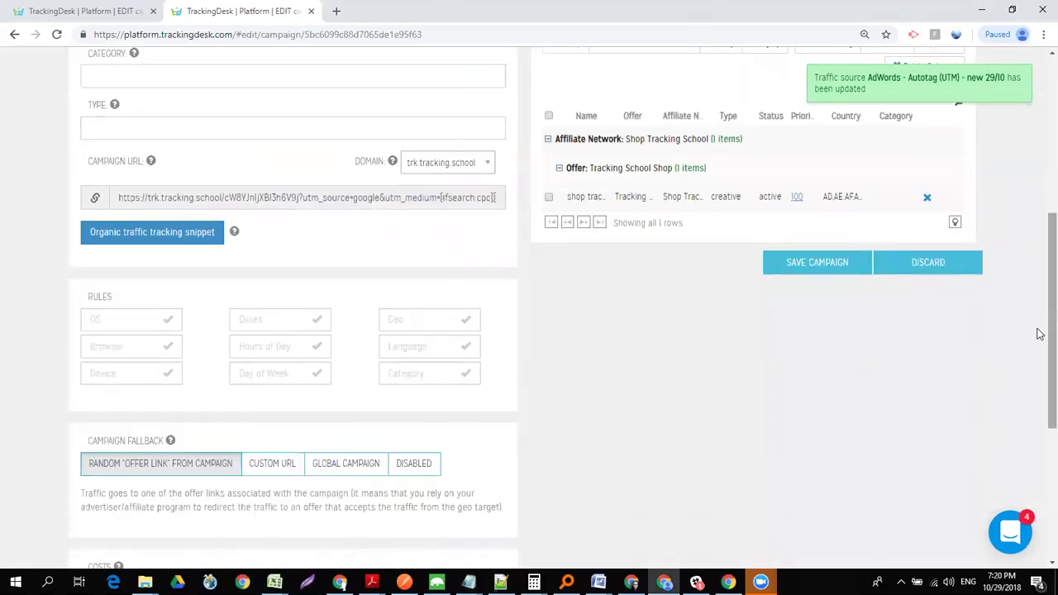
{"action": "scroll", "coordinate": [1039, 331], "scroll_direction": "up", "scroll_amount": 5}
{"action": "left_click", "coordinate": [276, 175]}
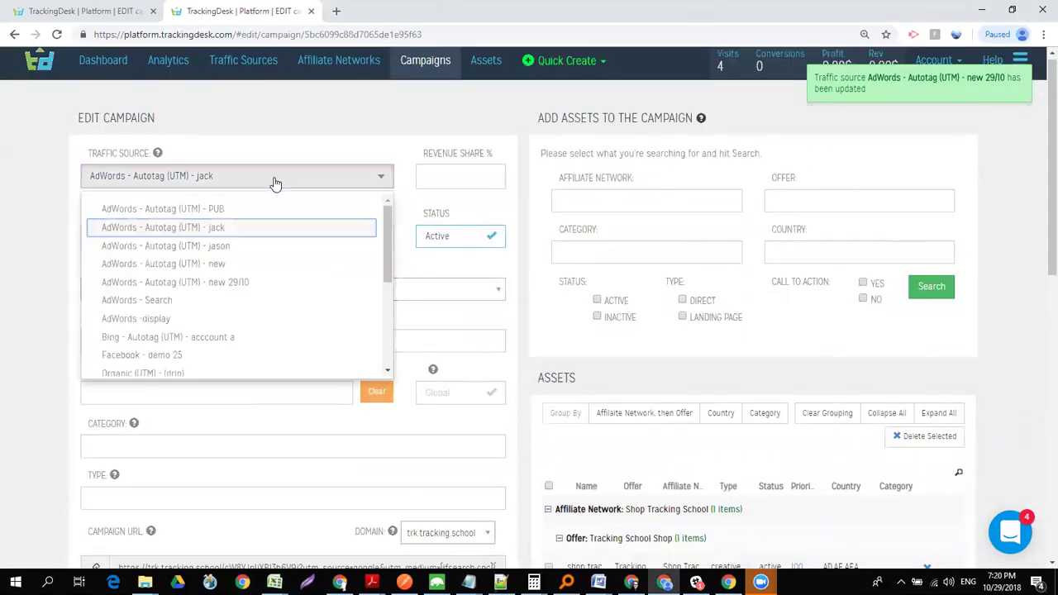
{"action": "left_click", "coordinate": [210, 283]}
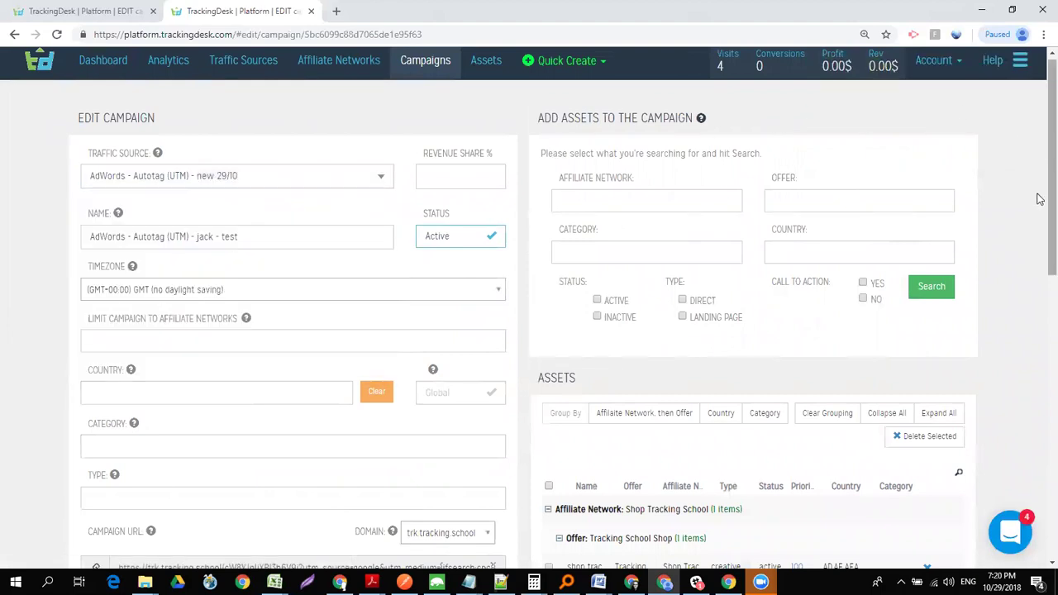
{"action": "scroll", "coordinate": [1039, 248], "scroll_direction": "down", "scroll_amount": 5}
{"action": "left_click", "coordinate": [819, 270]}
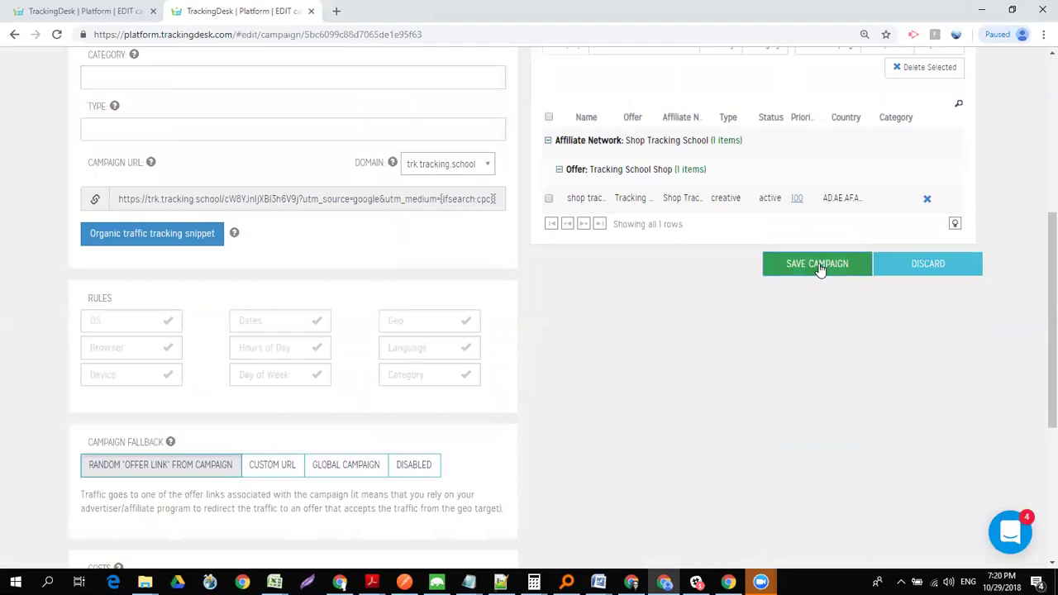
{"action": "double_click", "coordinate": [273, 199]}
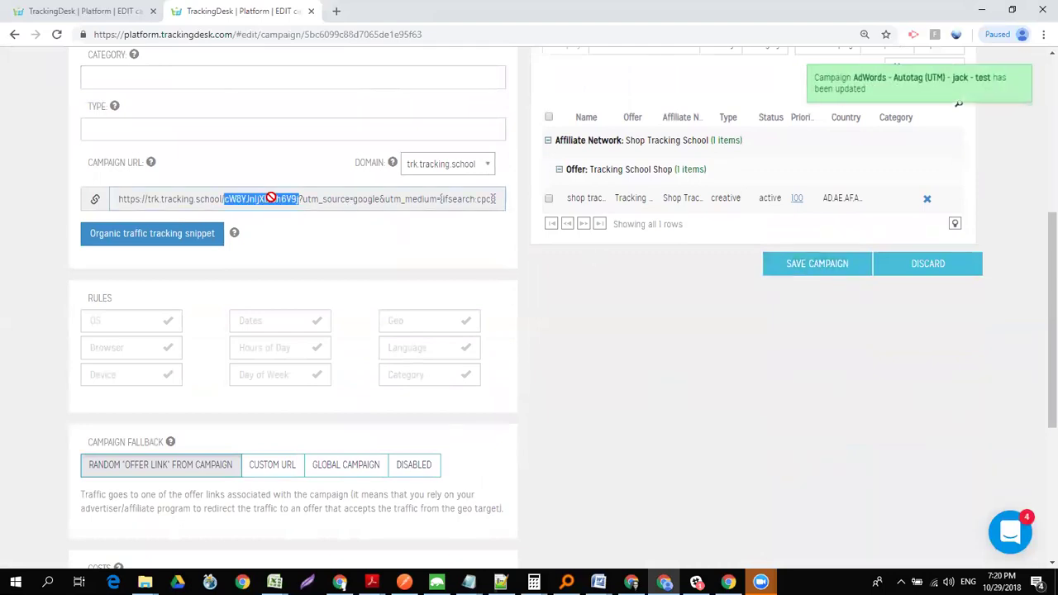
{"action": "scroll", "coordinate": [1040, 402], "scroll_direction": "up", "scroll_amount": 3}
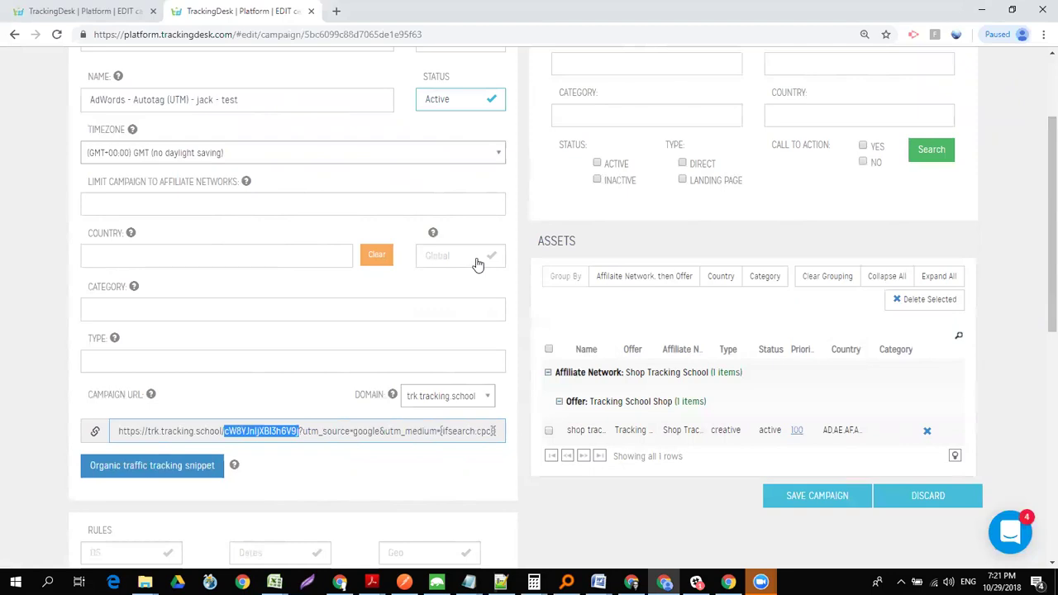
{"action": "scroll", "coordinate": [1039, 309], "scroll_direction": "up", "scroll_amount": 2}
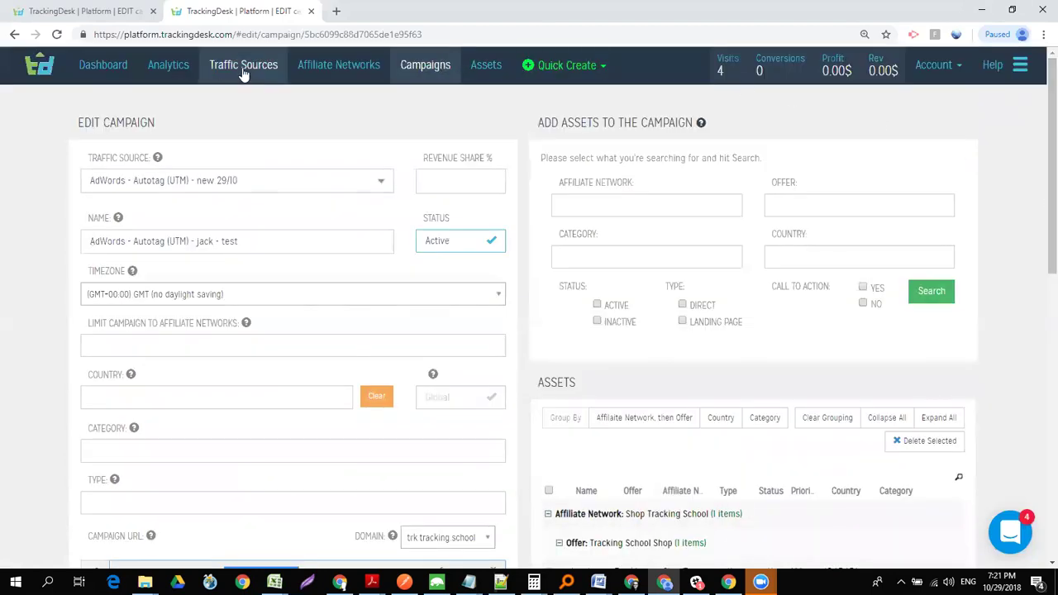
- Start a new traffic source named 'kim traffic source'
{"action": "left_click", "coordinate": [243, 75]}
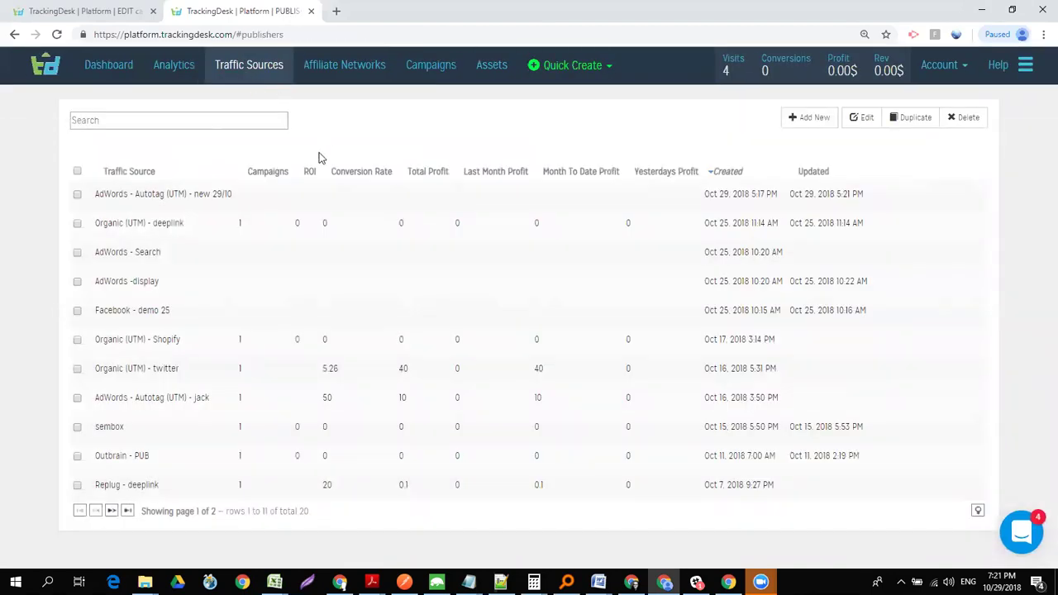
{"action": "left_click", "coordinate": [801, 131]}
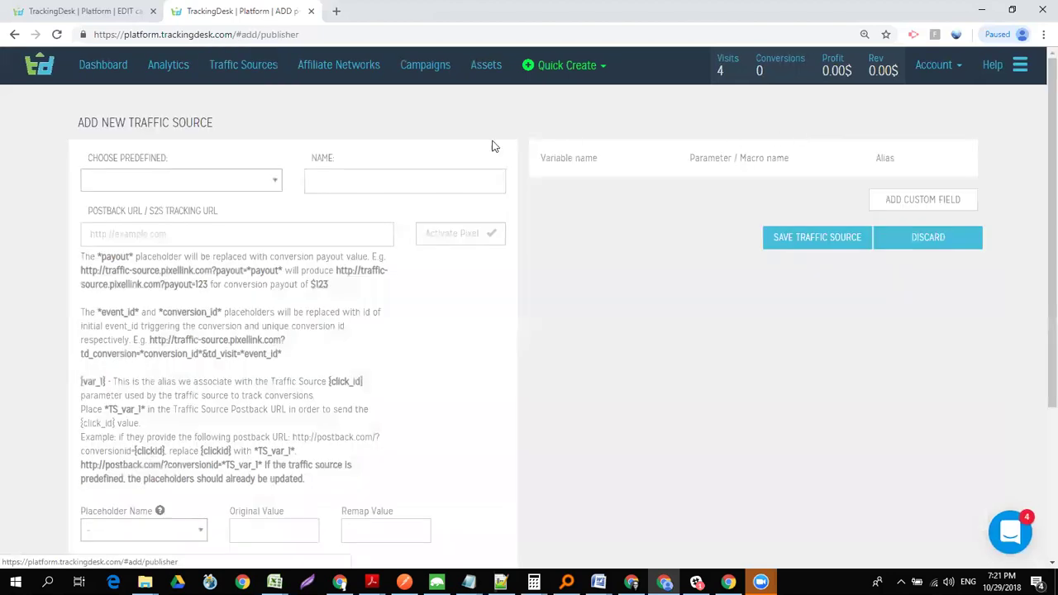
{"action": "left_click", "coordinate": [407, 183]}
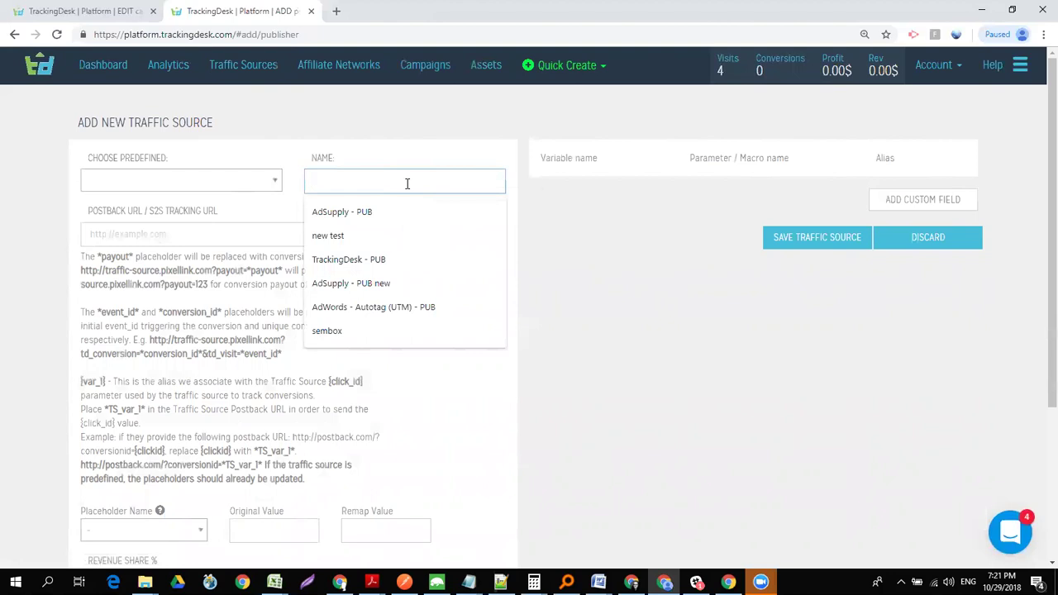
{"action": "type", "text": "kim traffic source"}
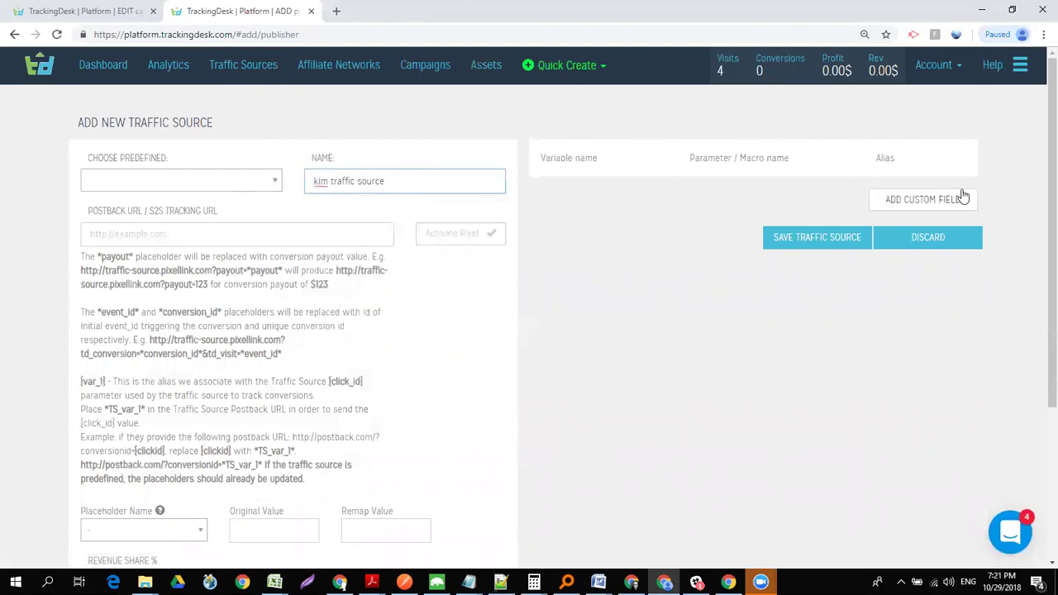
- Add a custom field mapping utm_source to %source% with alias source, then save the source
{"action": "left_click", "coordinate": [962, 199]}
{"action": "left_click", "coordinate": [621, 181]}
{"action": "type", "text": "utm_source"}
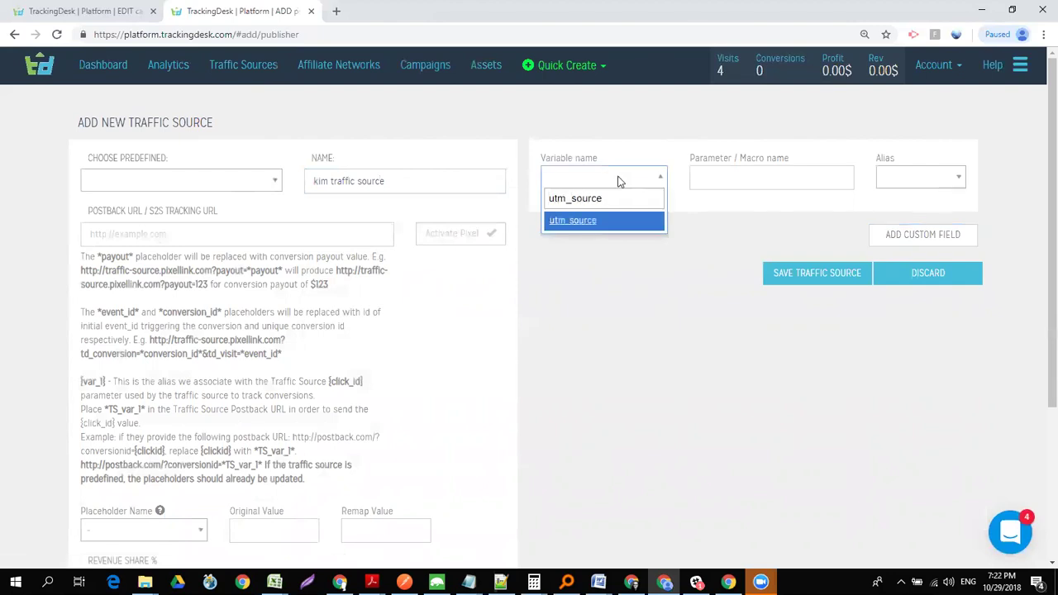
{"action": "key", "text": "Return"}
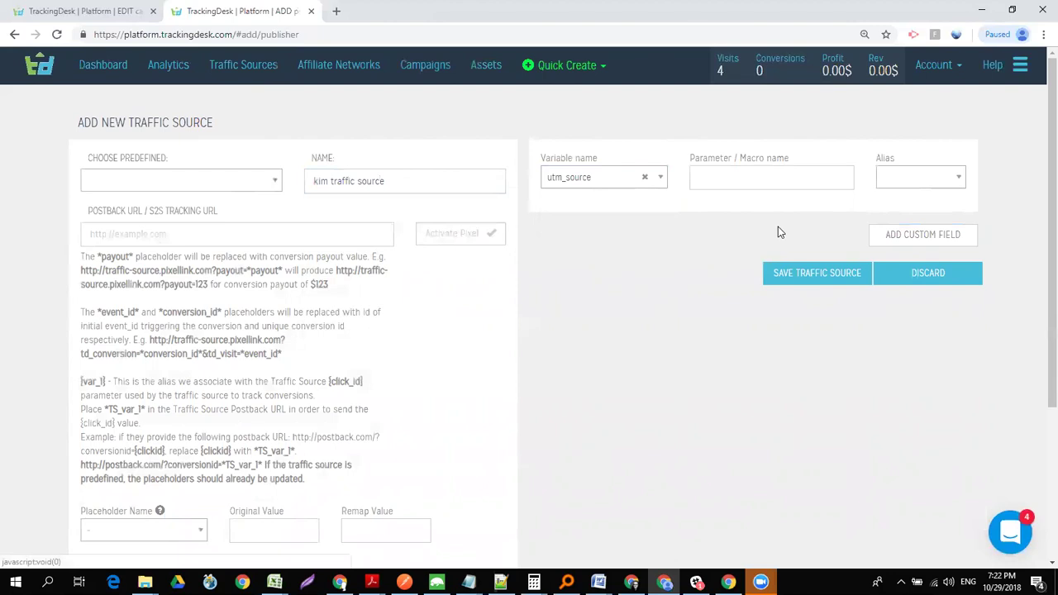
{"action": "left_click", "coordinate": [794, 186]}
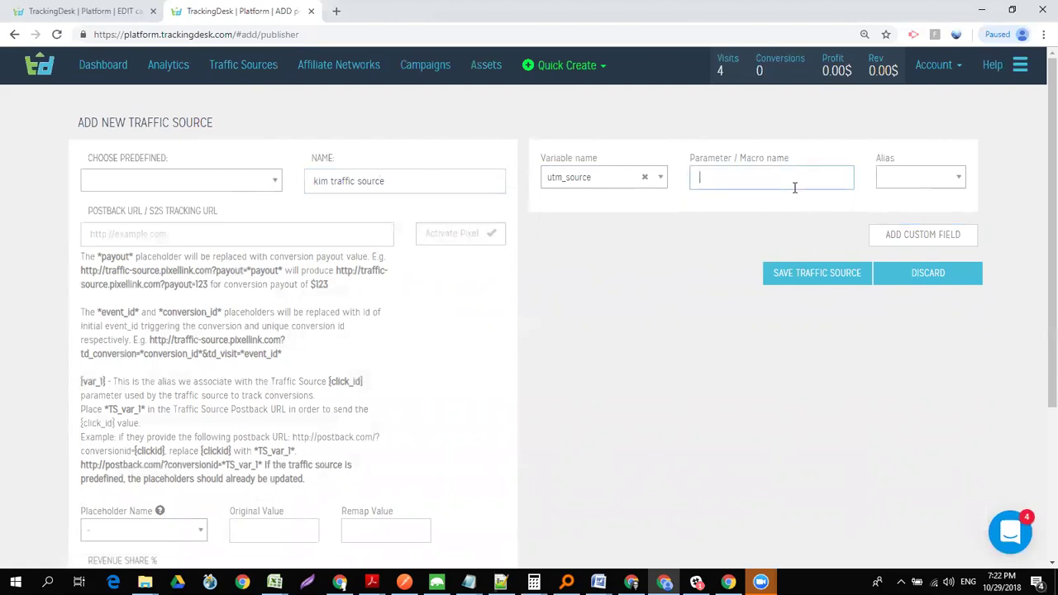
{"action": "type", "text": "%source%"}
{"action": "left_click", "coordinate": [912, 190]}
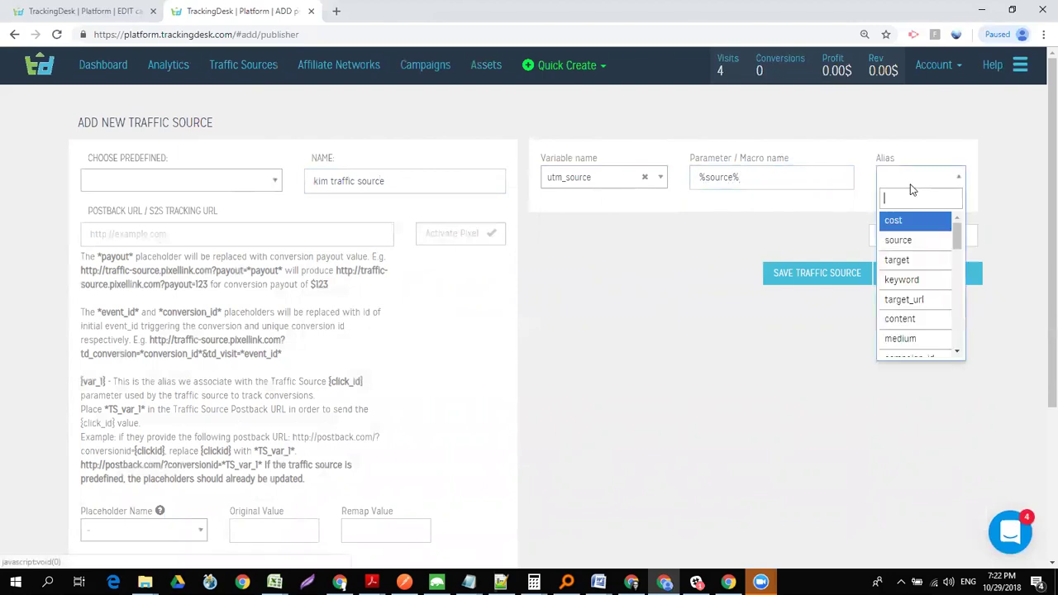
{"action": "left_click", "coordinate": [903, 239]}
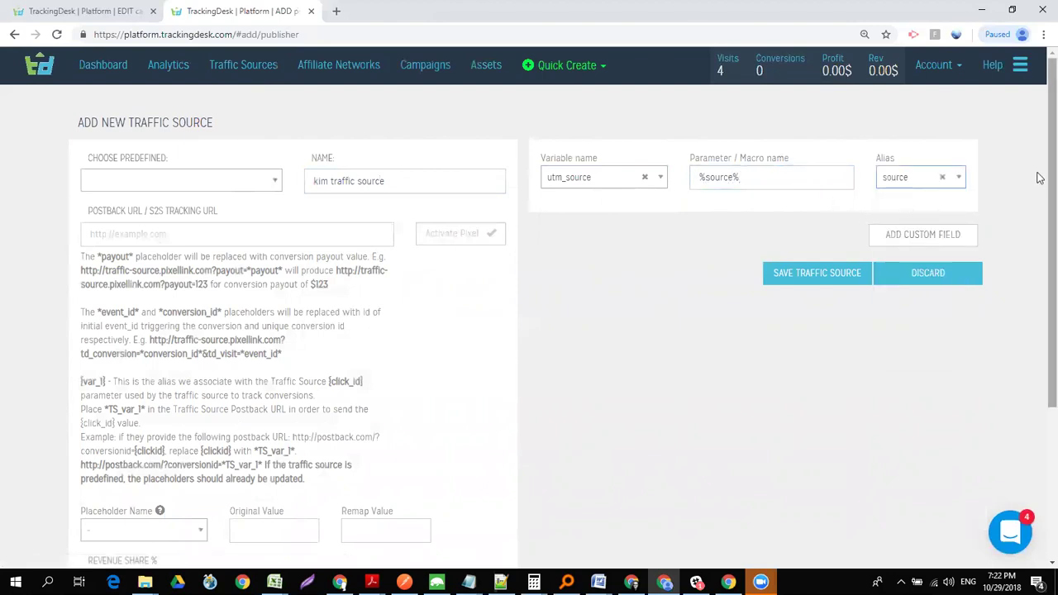
{"action": "scroll", "coordinate": [1039, 178], "scroll_direction": "down", "scroll_amount": 1}
{"action": "left_click_drag", "start_coordinate": [1039, 201], "coordinate": [1040, 210]}
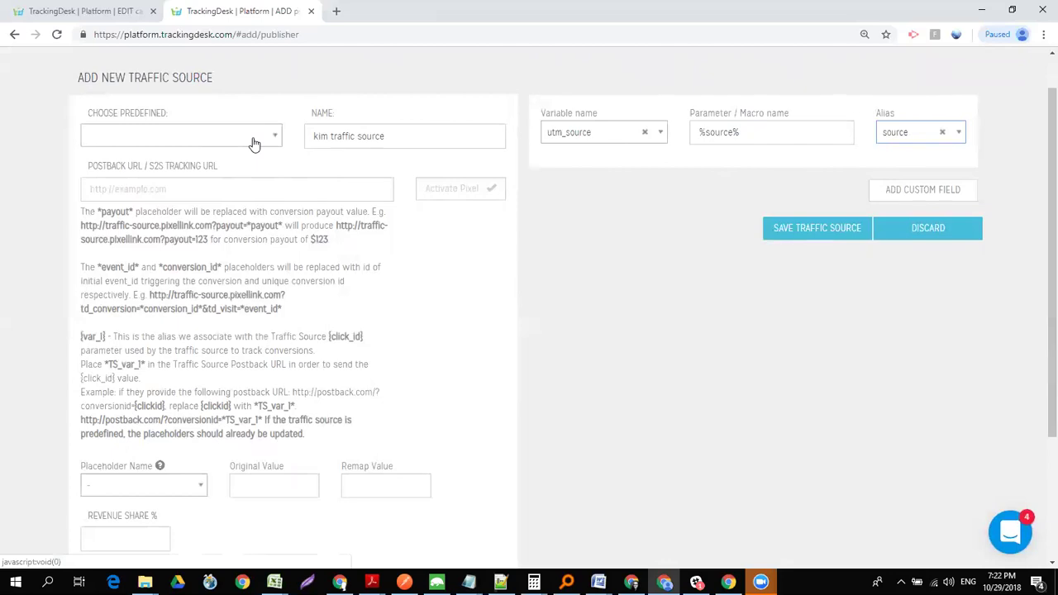
{"action": "left_click", "coordinate": [817, 231]}
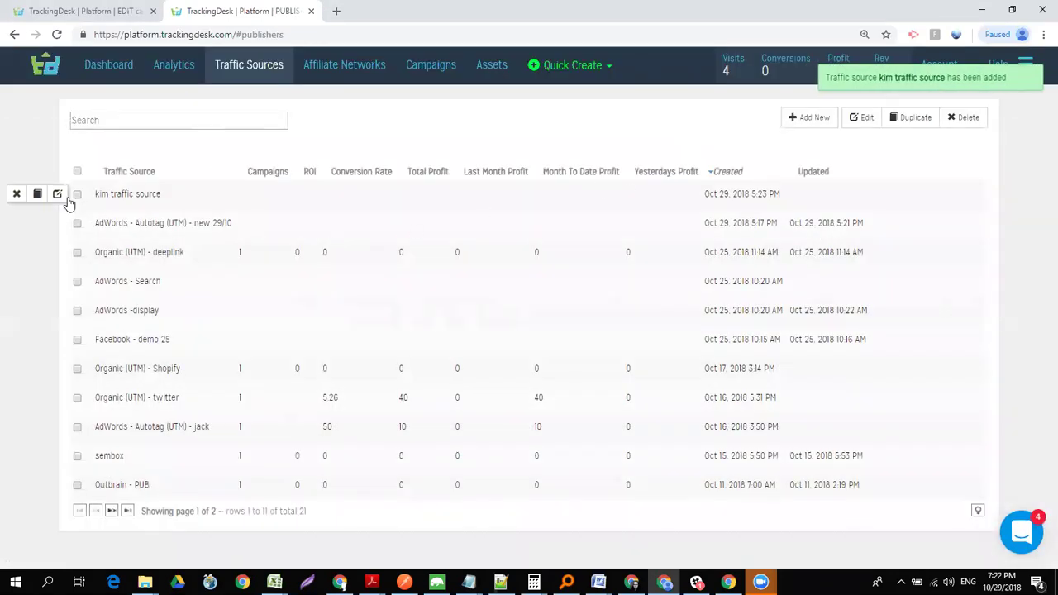
- Review the saved 'kim traffic source' settings, then begin another new traffic source
{"action": "left_click", "coordinate": [57, 193]}
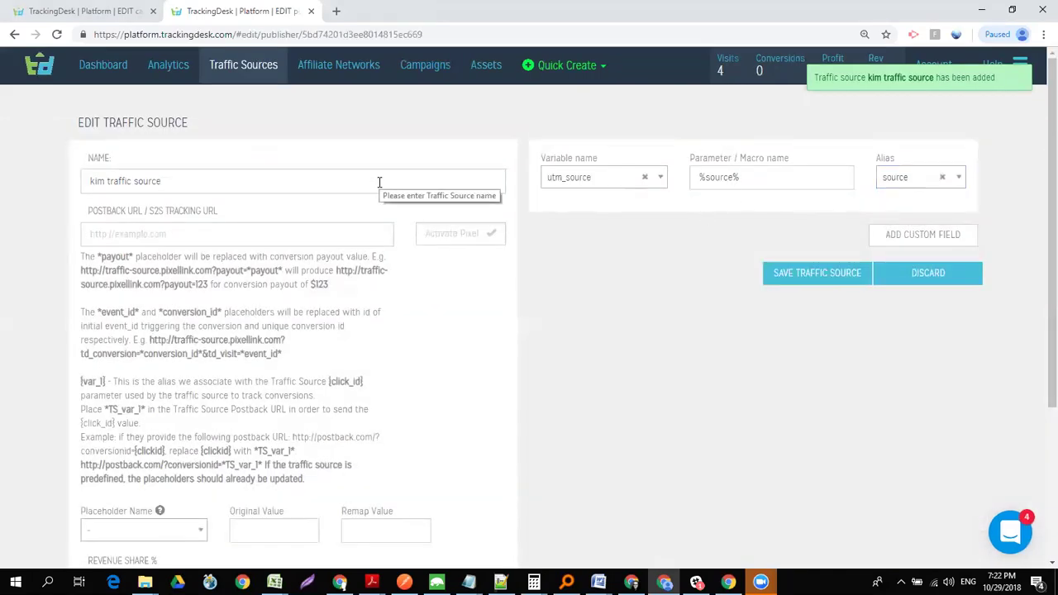
{"action": "left_click", "coordinate": [261, 73]}
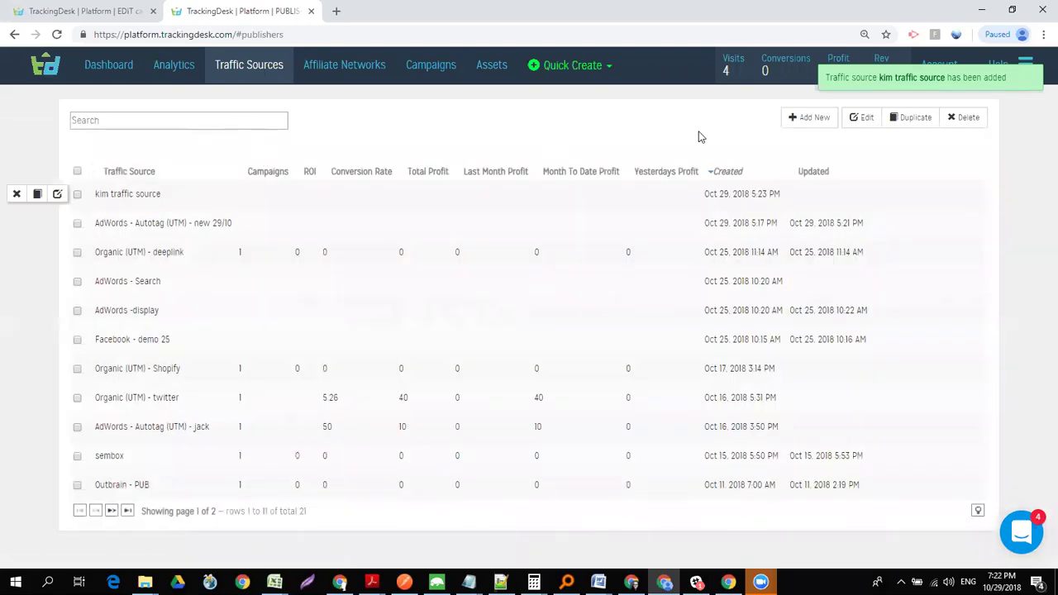
{"action": "left_click", "coordinate": [808, 117]}
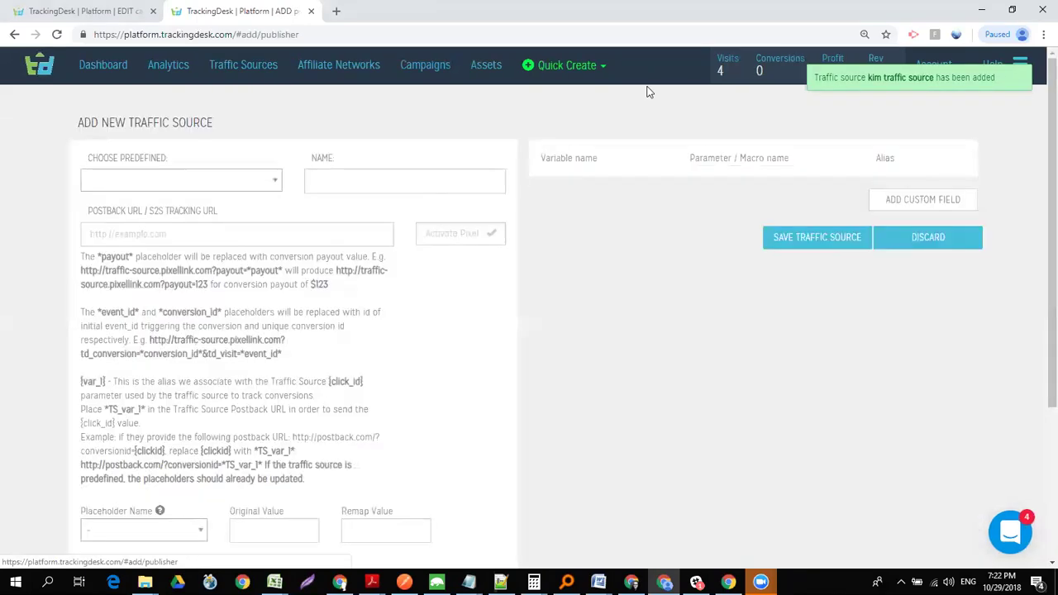
- Pick the Organic (UTM) predefined source via 'orga' and add one blank custom field row
{"action": "left_click", "coordinate": [258, 189]}
{"action": "type", "text": "orga"}
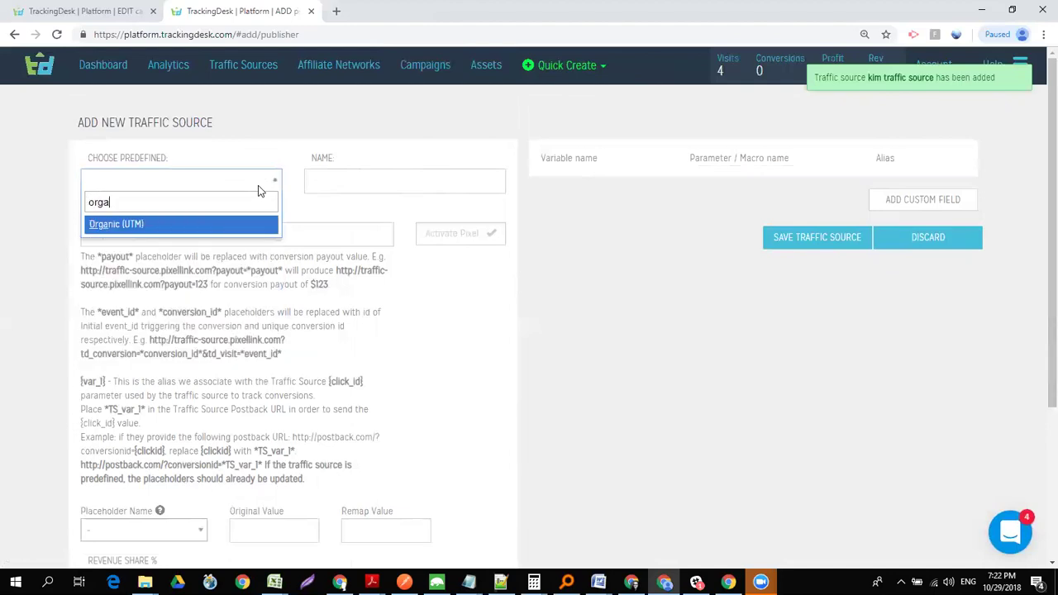
{"action": "key", "text": "Return"}
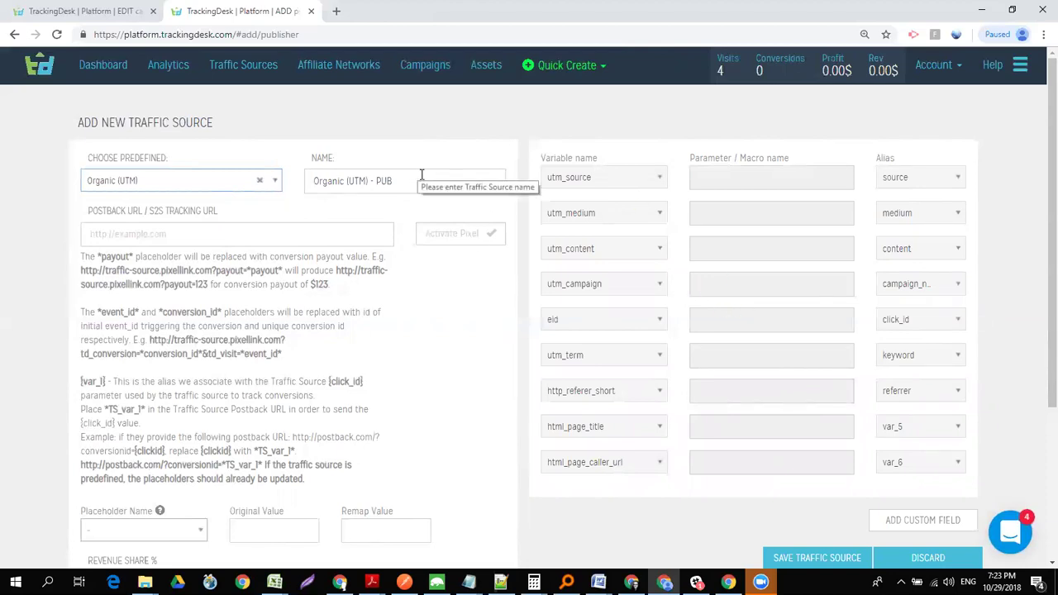
{"action": "left_click", "coordinate": [911, 519]}
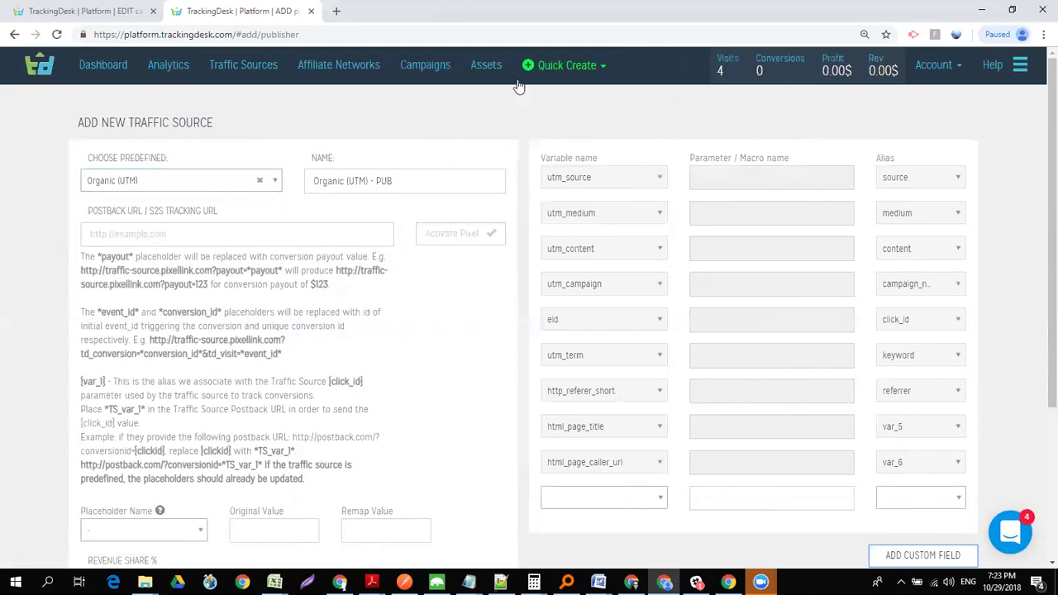
- Highlight the previously used servedbytrackingdesk.com pixel URL suggestion in the Postback URL field
{"action": "left_click", "coordinate": [283, 234]}
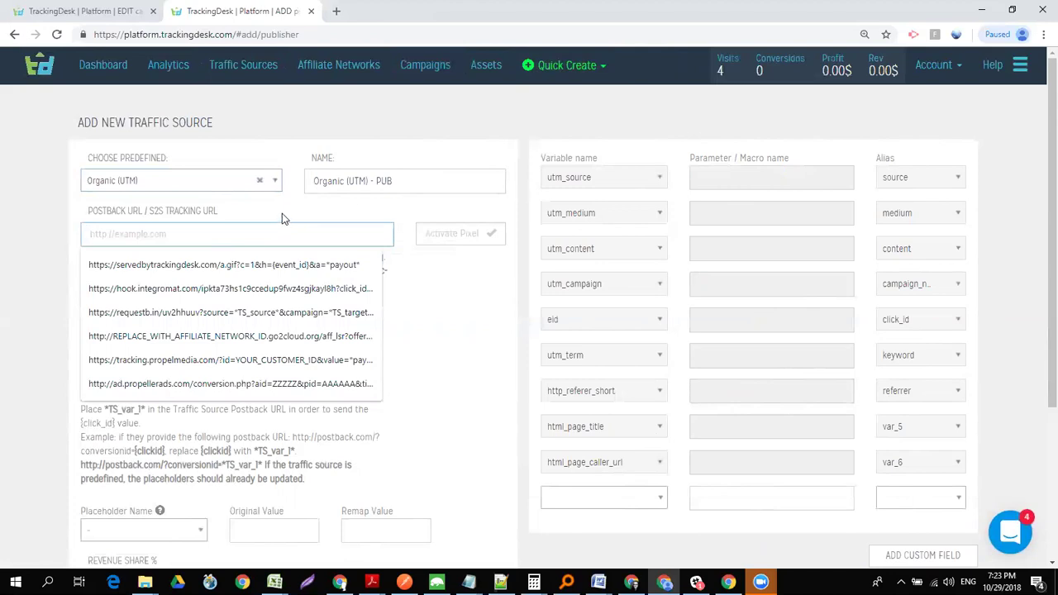
{"action": "left_click", "coordinate": [282, 217]}
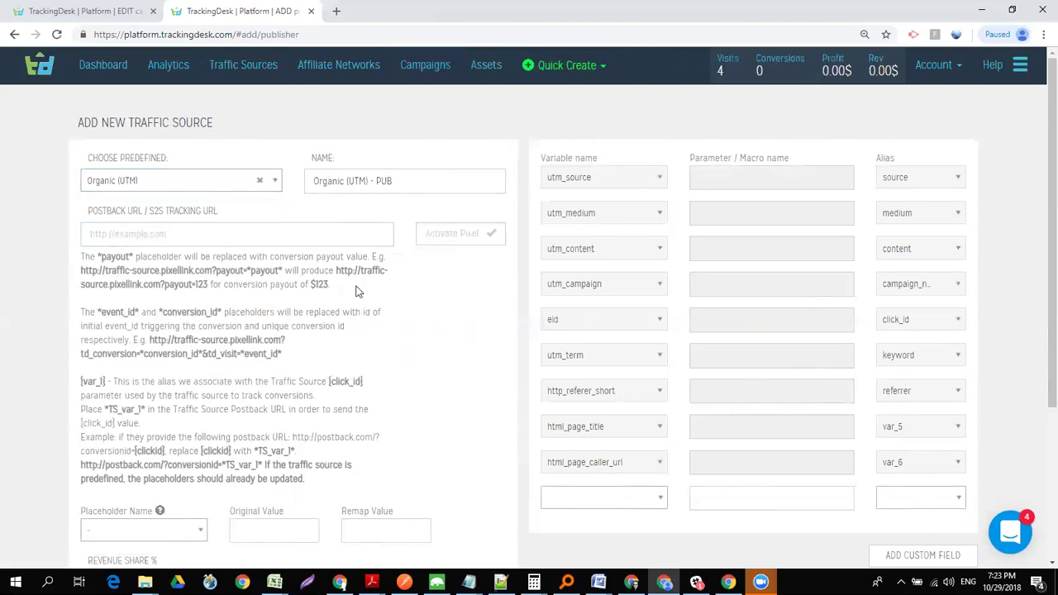
{"action": "left_click", "coordinate": [268, 232]}
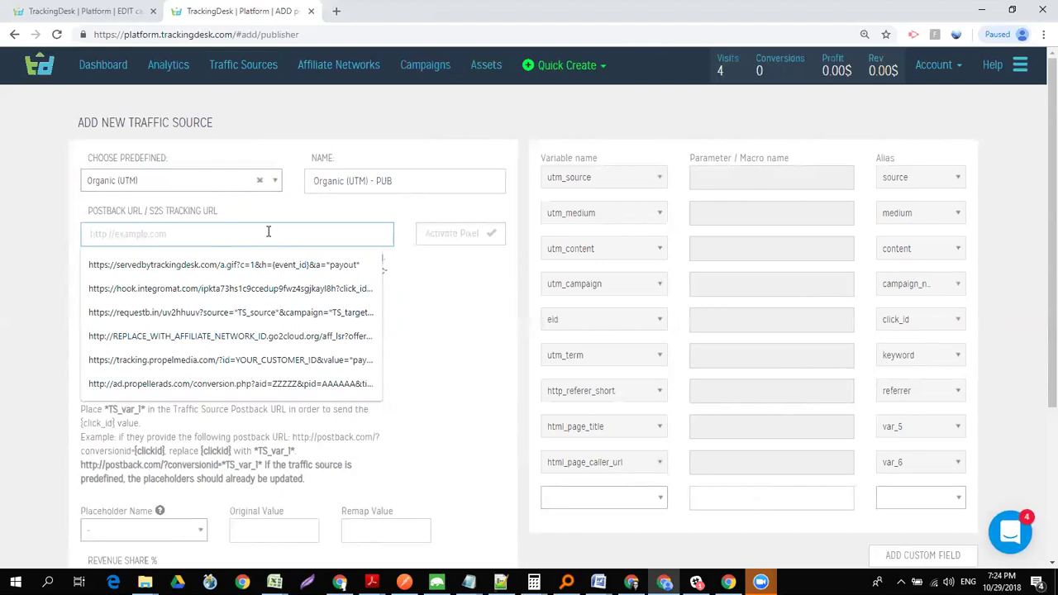
{"action": "key", "text": "Down"}
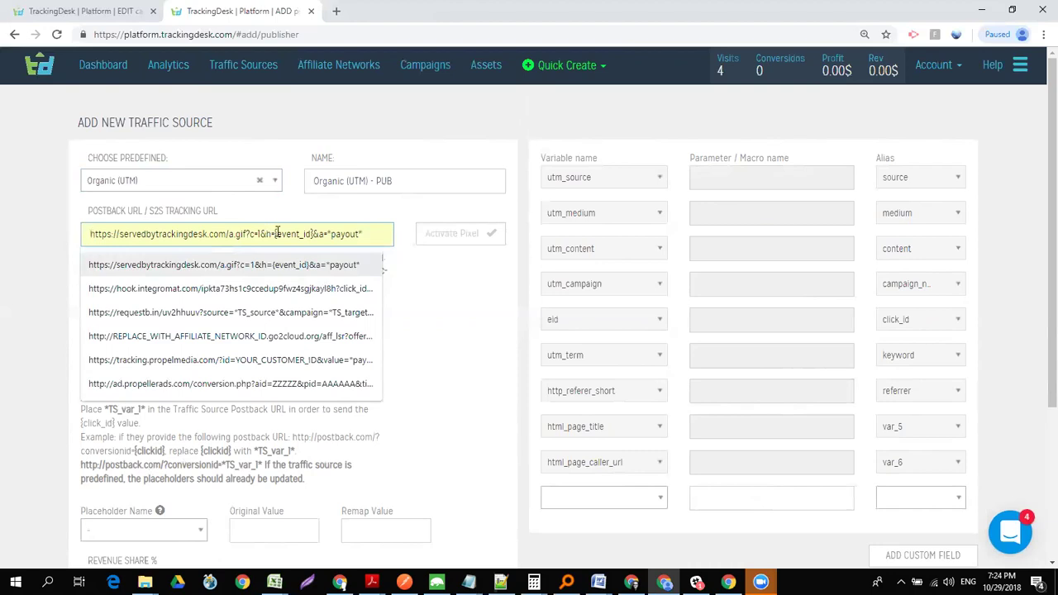
- Select Outbrain as the predefined traffic source preset
{"action": "left_click", "coordinate": [192, 183]}
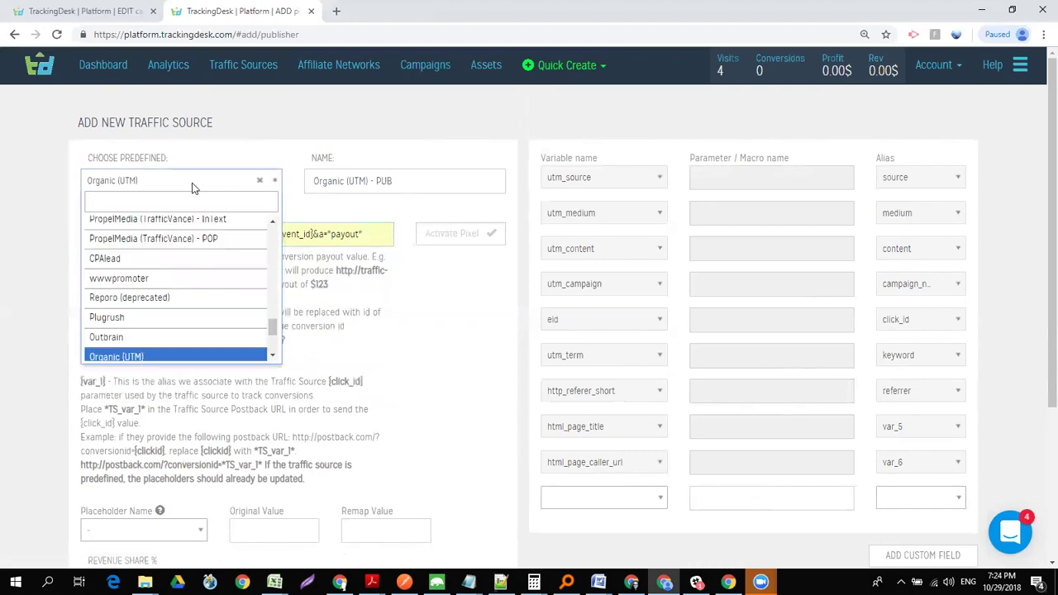
{"action": "type", "text": "out"}
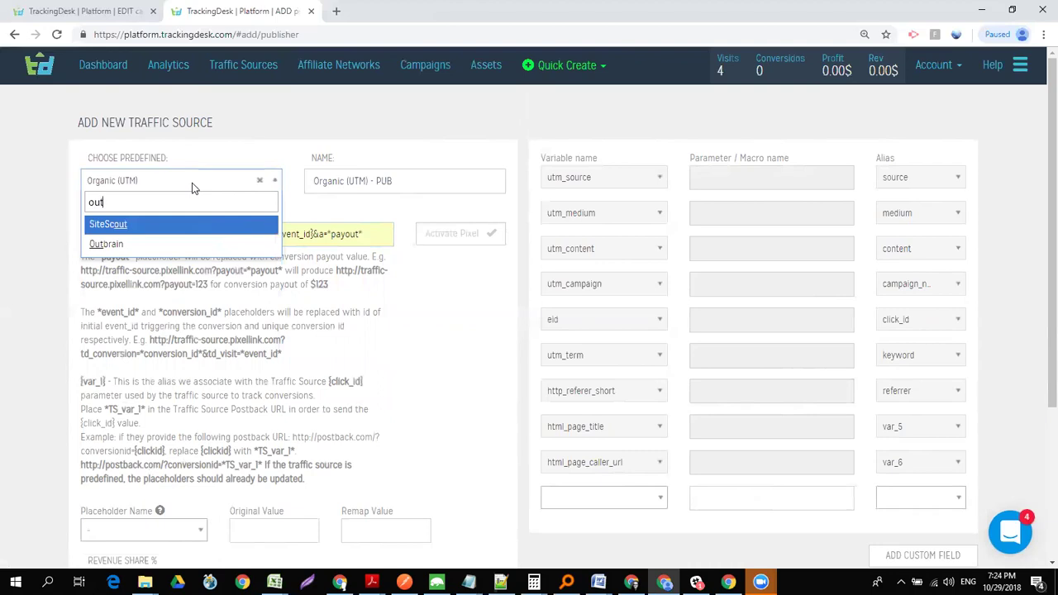
{"action": "key", "text": "Down"}
{"action": "key", "text": "Return"}
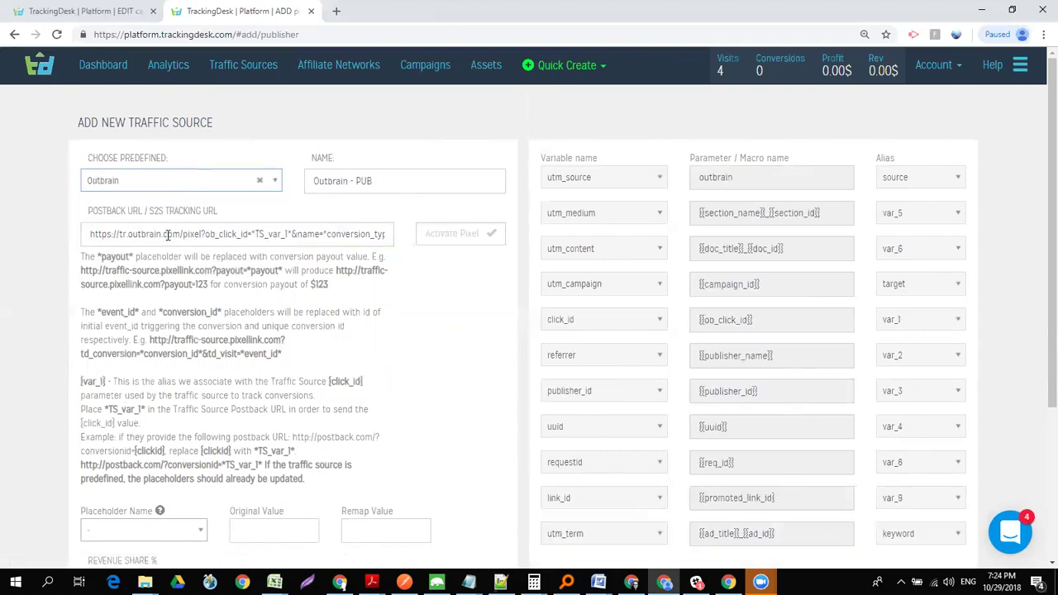
- Inspect the postback URL's TS_var_1 and *conversion_type* placeholders and the {{ob_click_id}} value
{"action": "left_click_drag", "start_coordinate": [90, 234], "coordinate": [479, 236]}
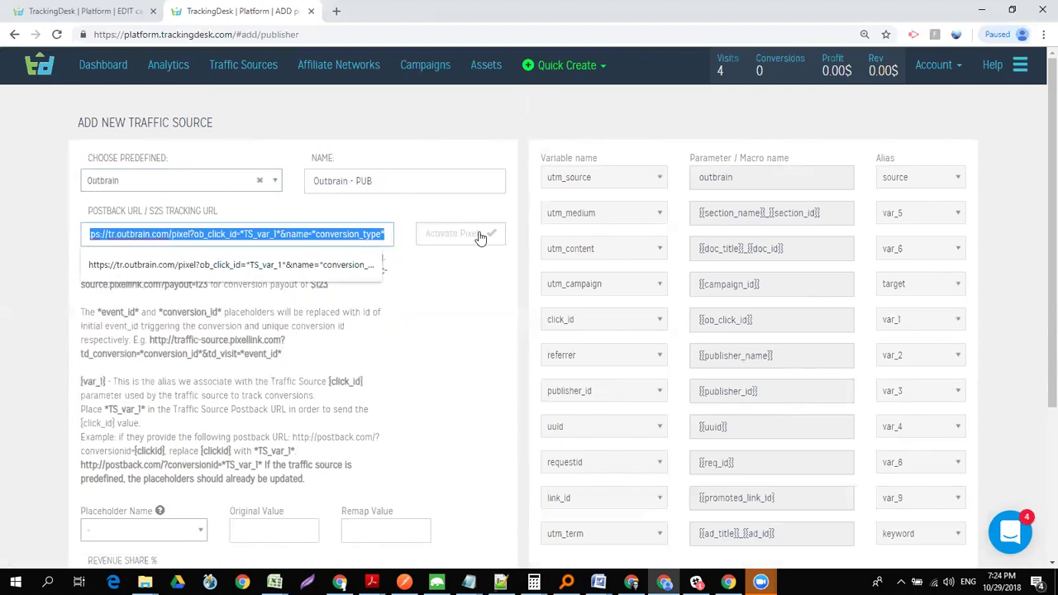
{"action": "left_click", "coordinate": [472, 291]}
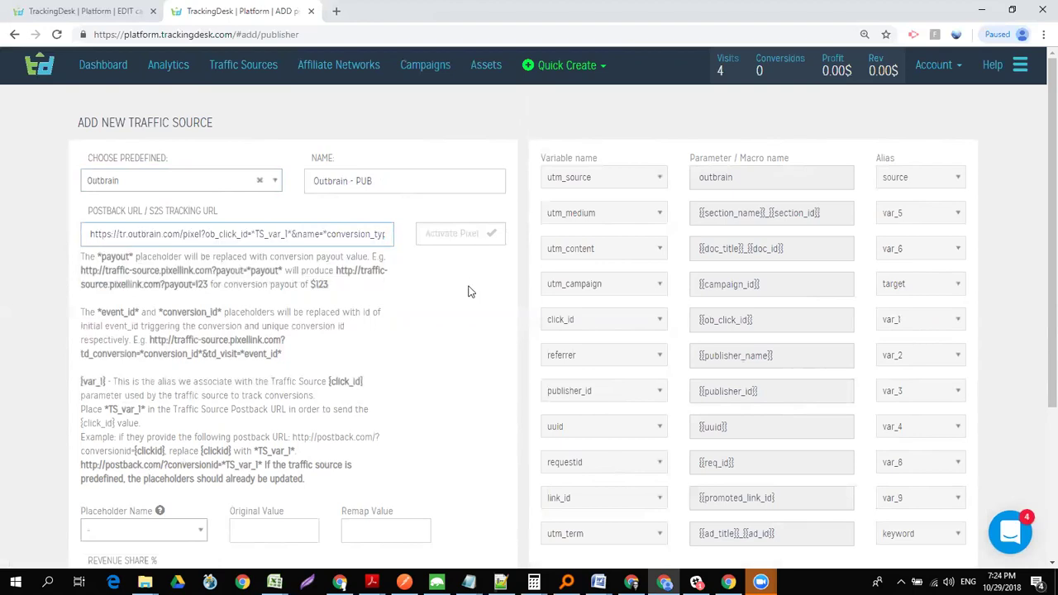
{"action": "left_click", "coordinate": [292, 234]}
{"action": "left_click_drag", "start_coordinate": [291, 234], "coordinate": [252, 234]}
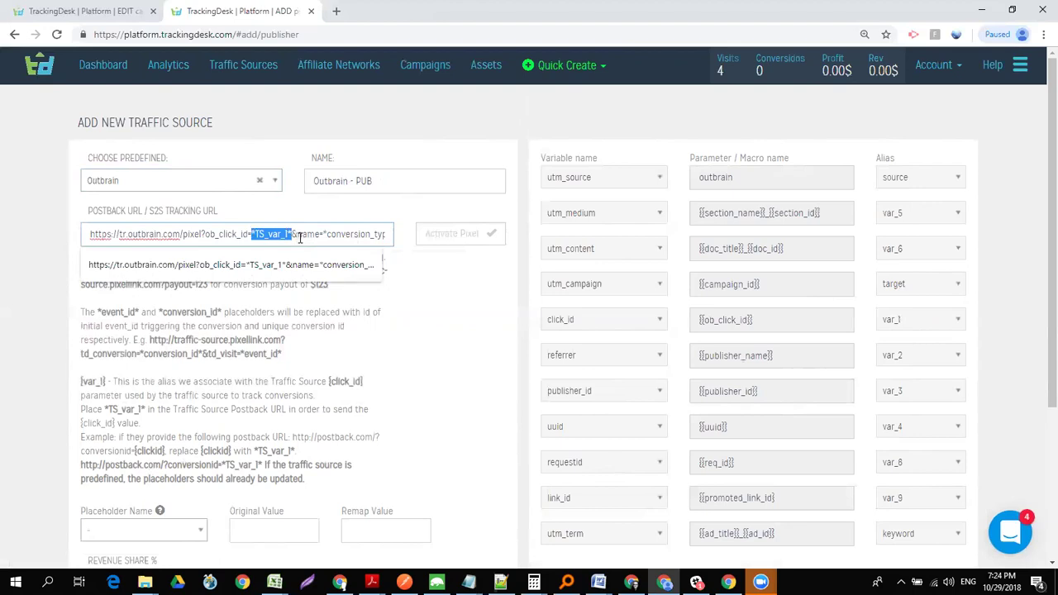
{"action": "left_click_drag", "start_coordinate": [300, 236], "coordinate": [783, 423]}
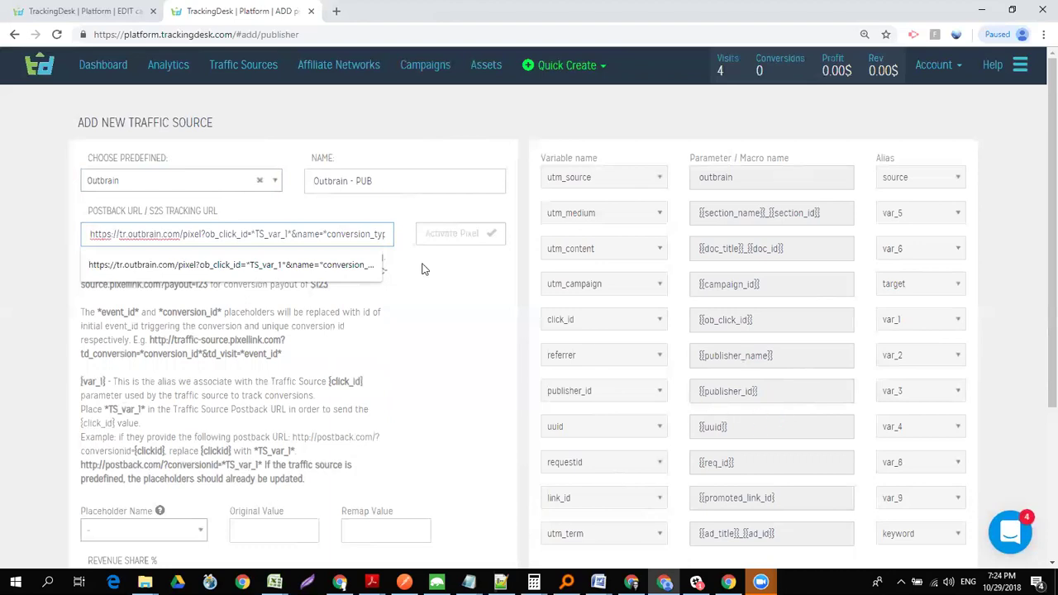
{"action": "left_click_drag", "start_coordinate": [293, 232], "coordinate": [260, 224]}
{"action": "left_click", "coordinate": [260, 225]}
{"action": "triple_click", "coordinate": [744, 319]}
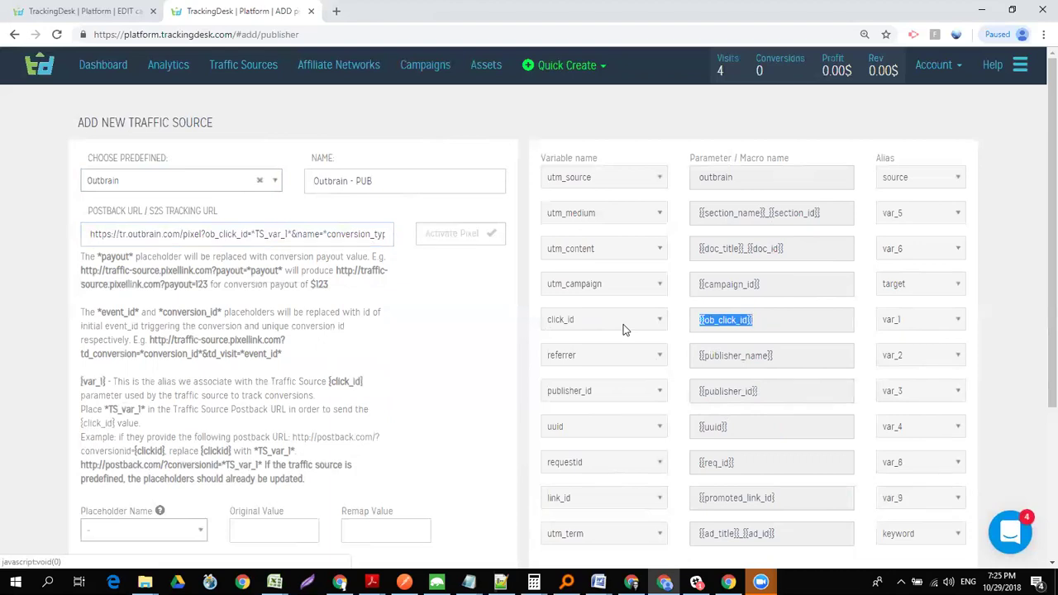
{"action": "left_click_drag", "start_coordinate": [291, 234], "coordinate": [253, 231]}
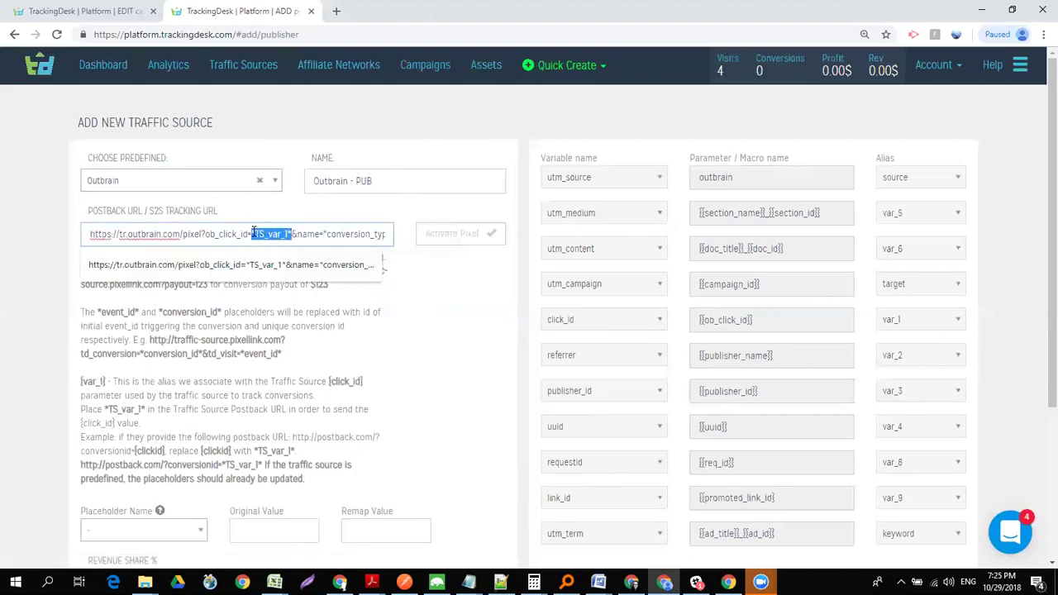
{"action": "triple_click", "coordinate": [743, 320]}
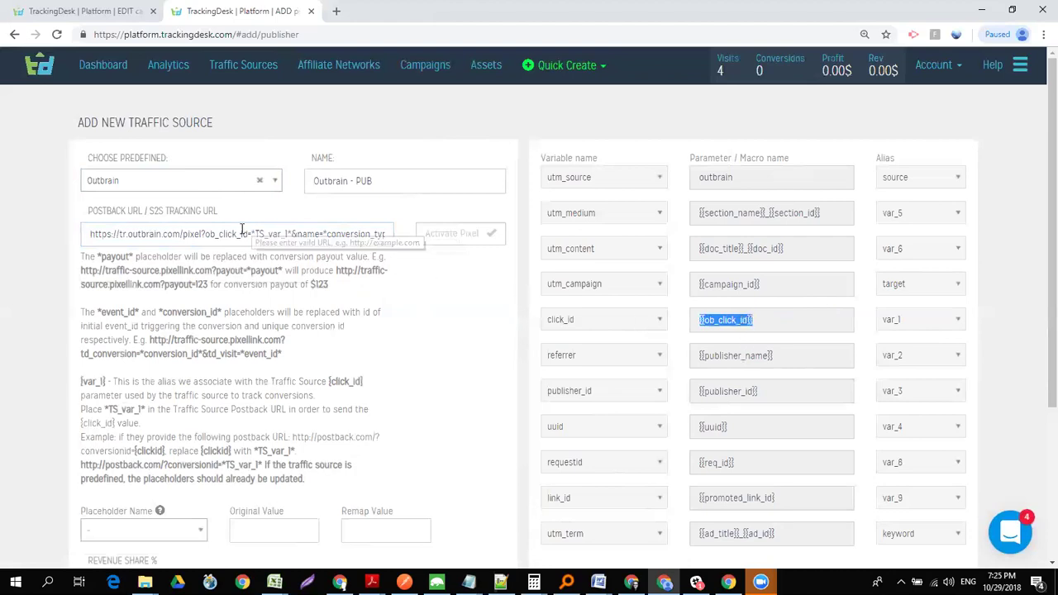
{"action": "left_click_drag", "start_coordinate": [253, 234], "coordinate": [414, 246]}
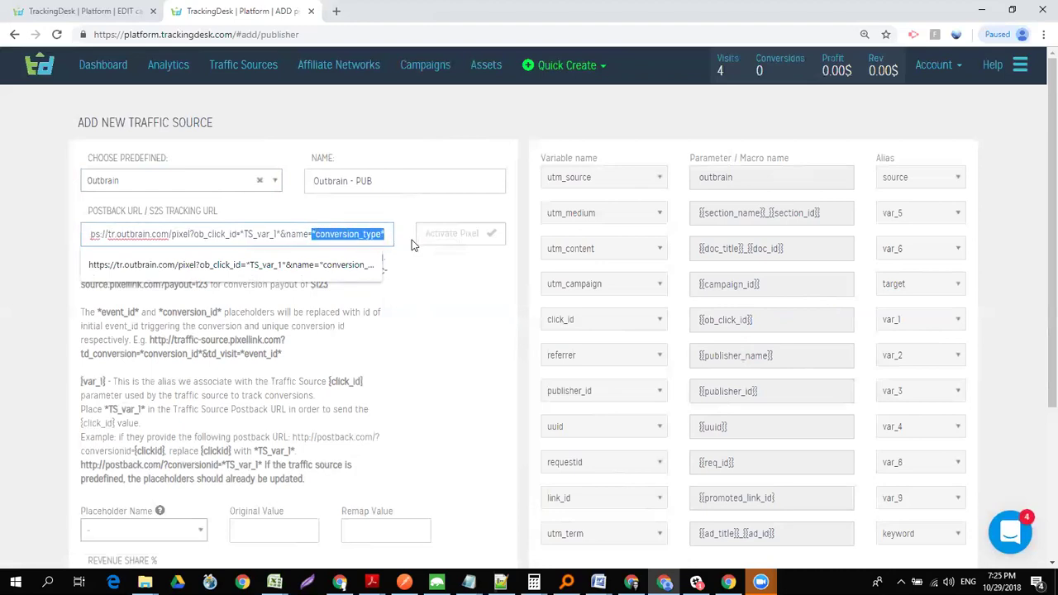
{"action": "left_click", "coordinate": [418, 275]}
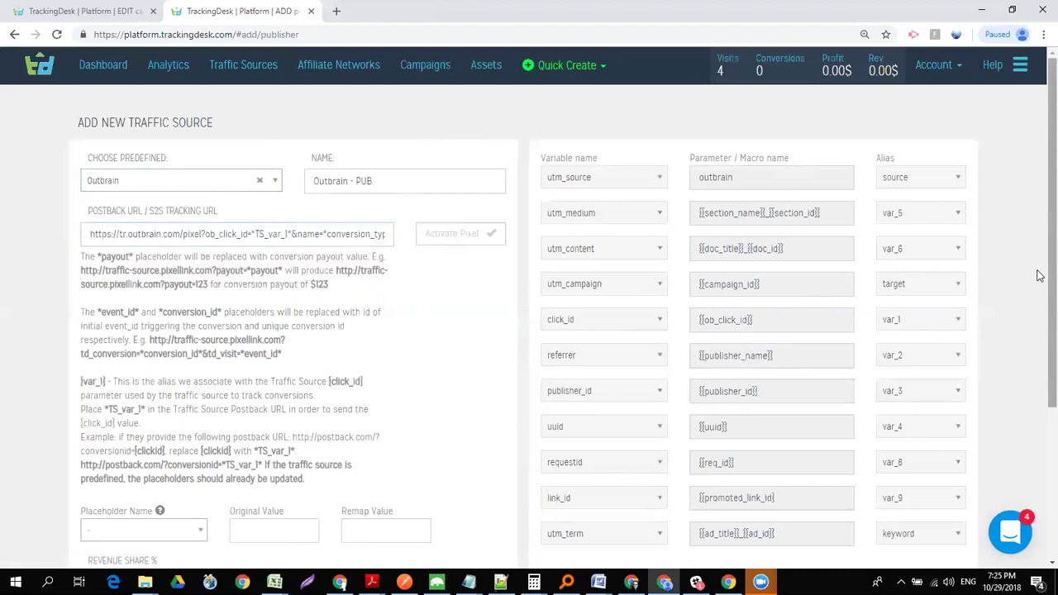
- Review *conversion_type* in the postback URL and bring up the Placeholder Name list
{"action": "scroll", "coordinate": [1040, 286], "scroll_direction": "down", "scroll_amount": 1}
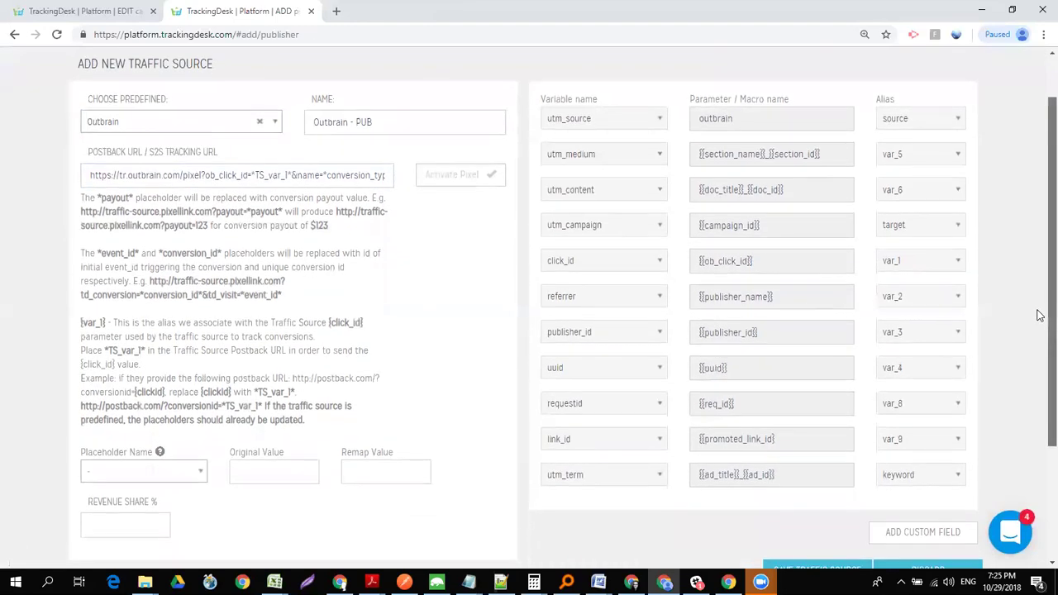
{"action": "left_click_drag", "start_coordinate": [1039, 315], "coordinate": [1039, 308]}
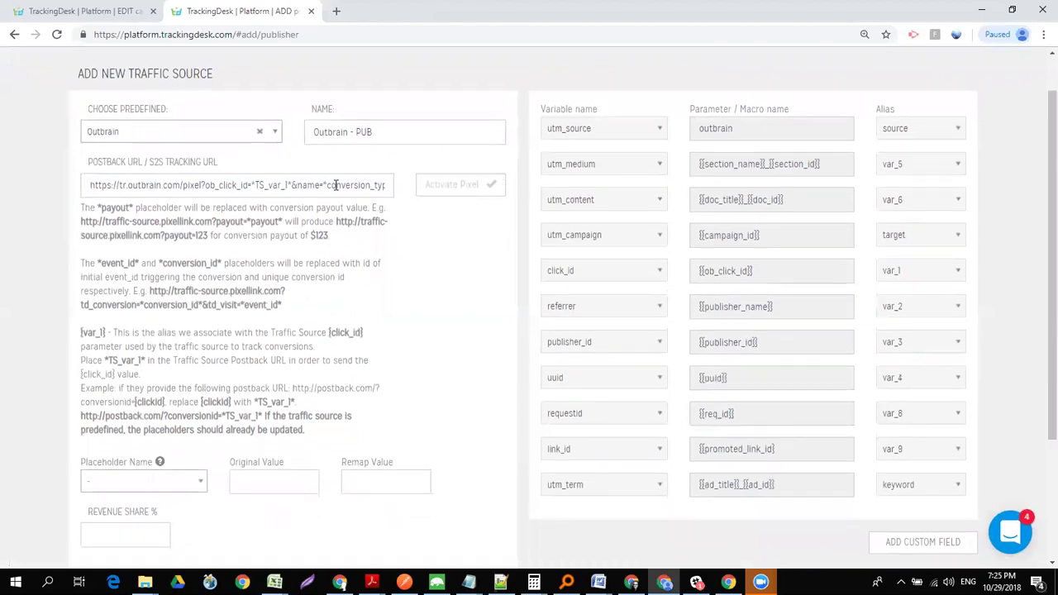
{"action": "left_click_drag", "start_coordinate": [323, 183], "coordinate": [482, 194]}
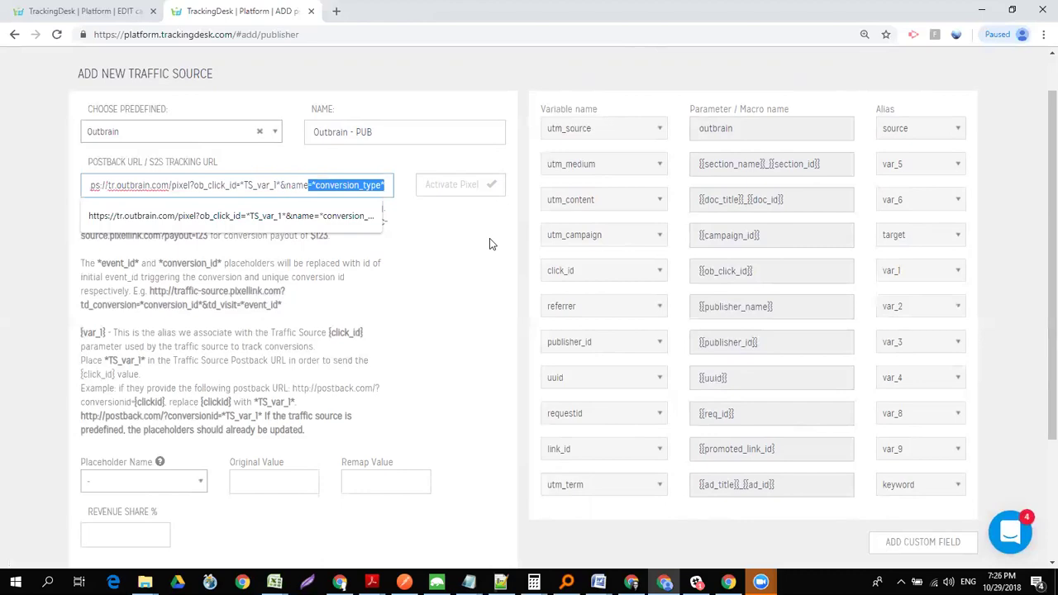
{"action": "left_click", "coordinate": [189, 488]}
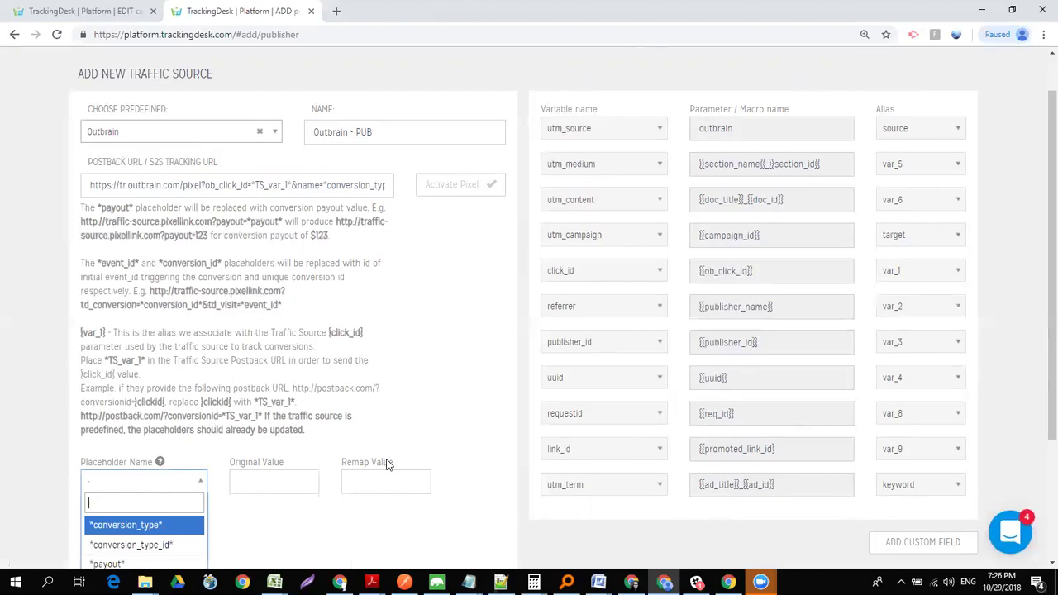
- Remap *conversion_type* value cpl to lead in the first row
{"action": "left_click", "coordinate": [145, 532]}
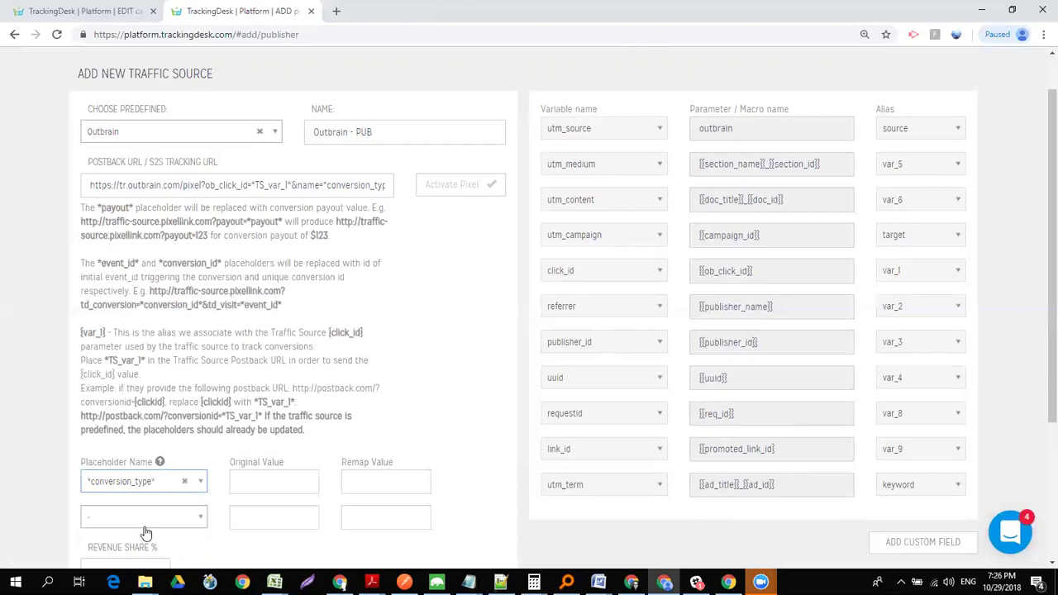
{"action": "left_click", "coordinate": [274, 487]}
{"action": "type", "text": "cpl"}
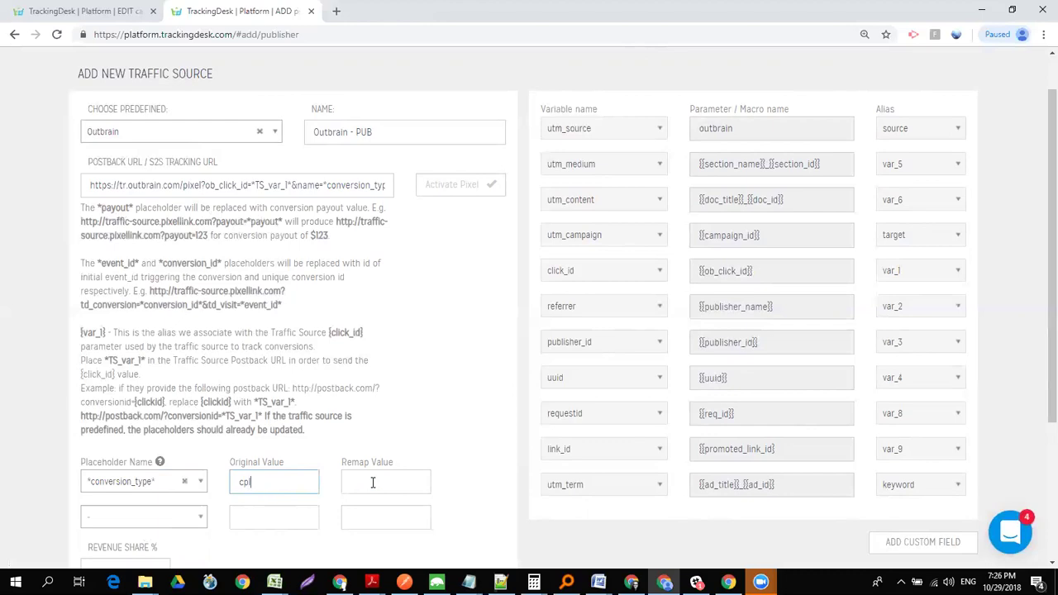
{"action": "left_click", "coordinate": [372, 482]}
{"action": "type", "text": "lead"}
{"action": "left_click", "coordinate": [438, 459]}
- Add a second *conversion_type* row remapping cpa to registration, then review the rows
{"action": "left_click", "coordinate": [169, 517]}
{"action": "type", "text": "co"}
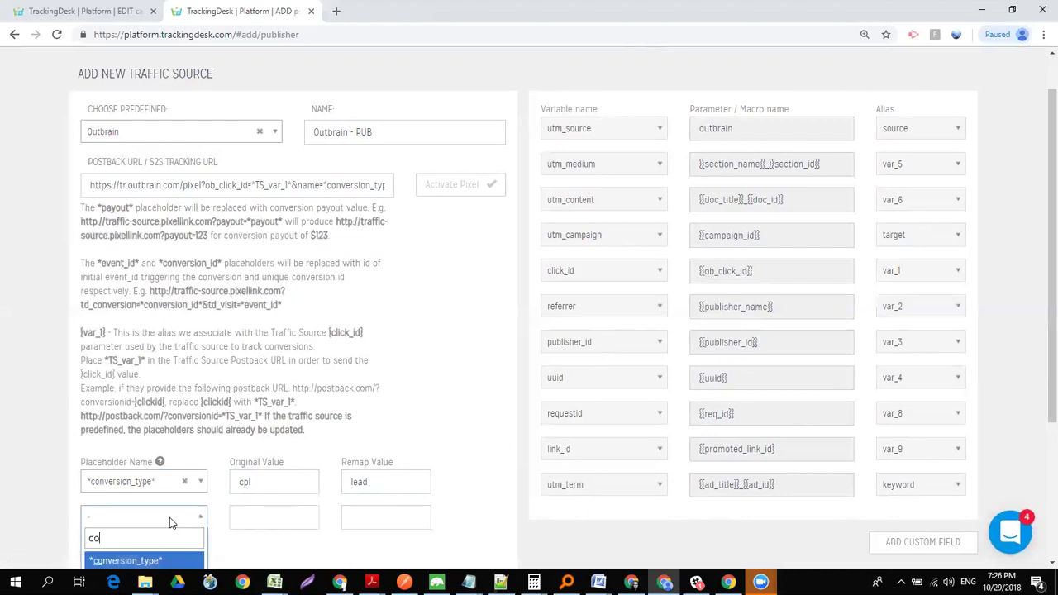
{"action": "key", "text": "Return"}
{"action": "left_click", "coordinate": [263, 523]}
{"action": "type", "text": "cpa"}
{"action": "key", "text": "Tab"}
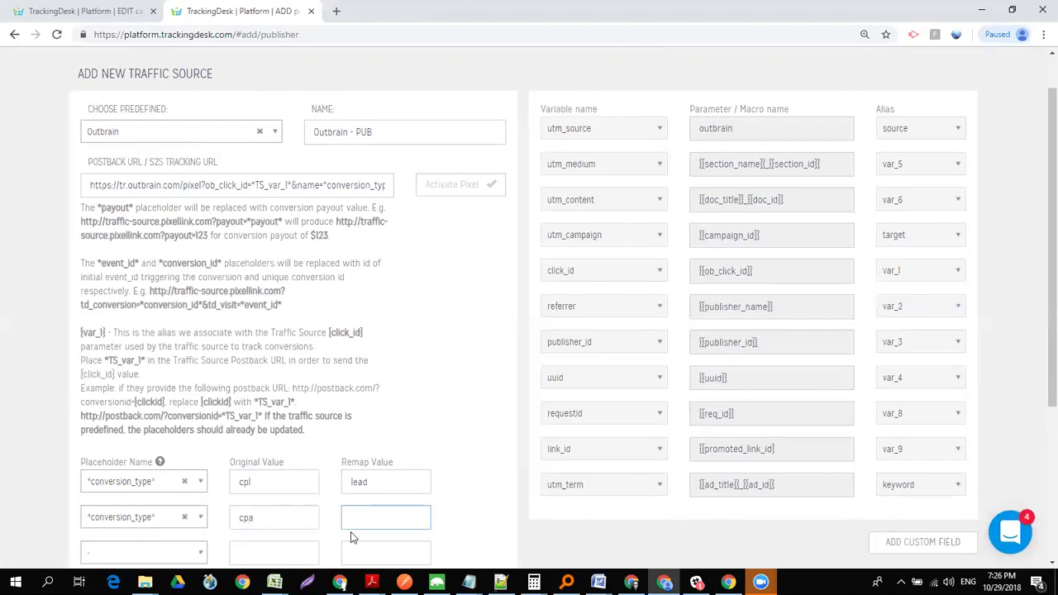
{"action": "type", "text": "registration"}
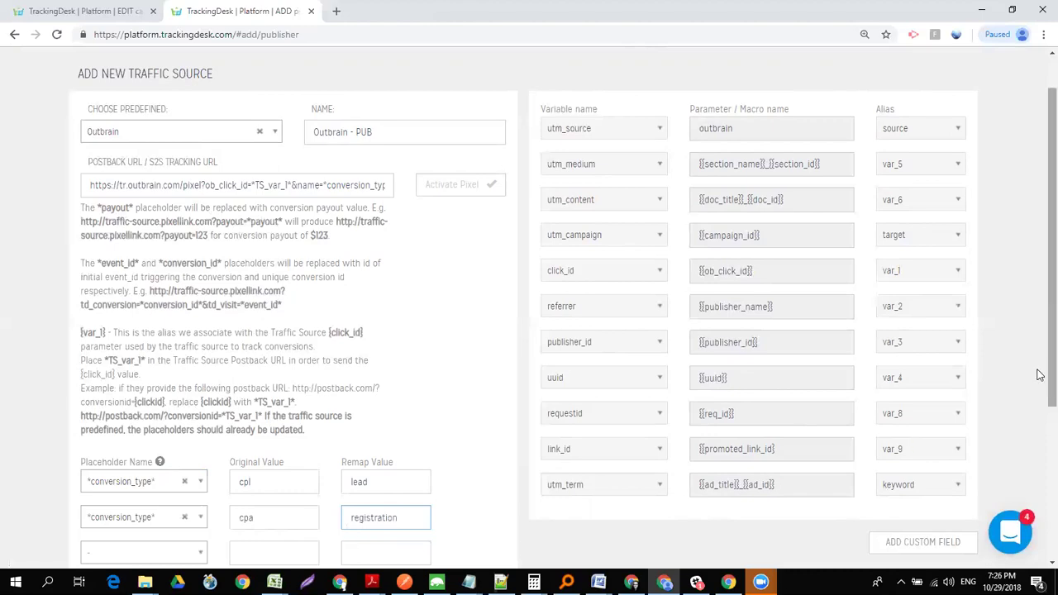
{"action": "scroll", "coordinate": [1039, 388], "scroll_direction": "down", "scroll_amount": 2}
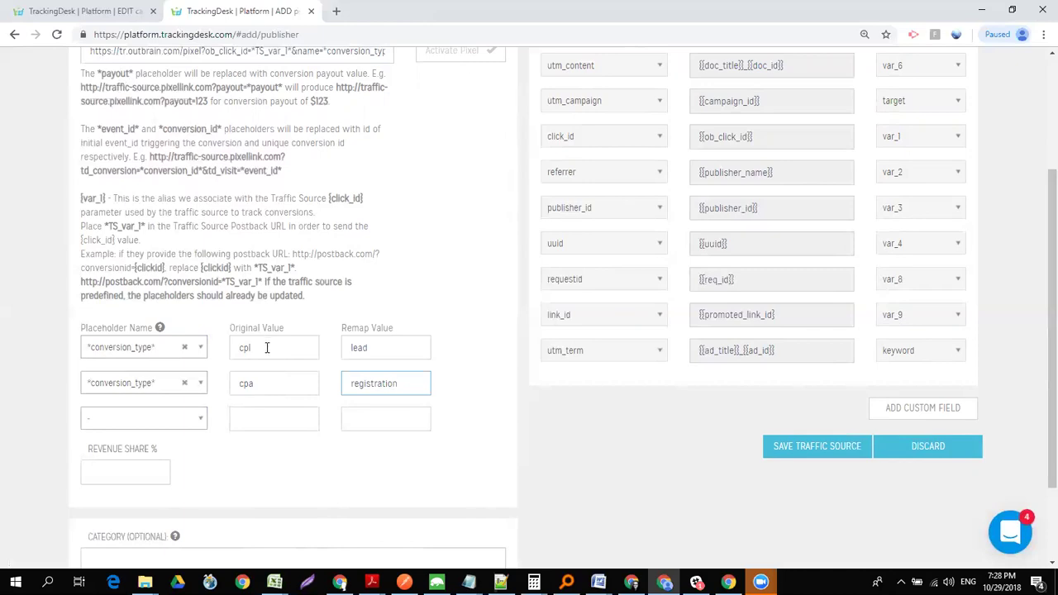
{"action": "double_click", "coordinate": [362, 347]}
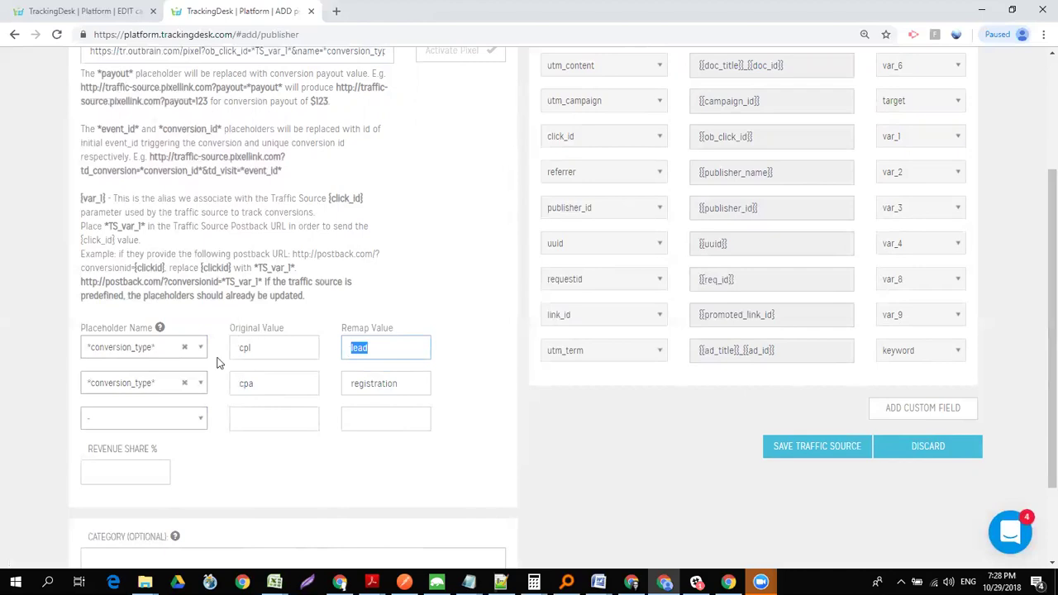
{"action": "double_click", "coordinate": [244, 347]}
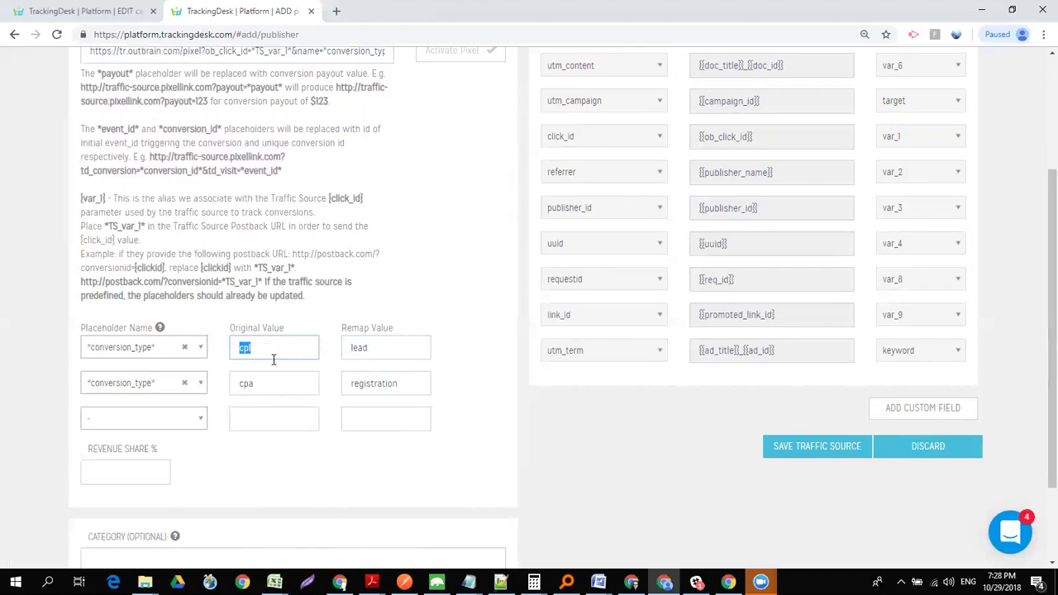
- Add a third *conversion_type* row remapping cpi to install
{"action": "left_click", "coordinate": [267, 417]}
{"action": "type", "text": "cpi"}
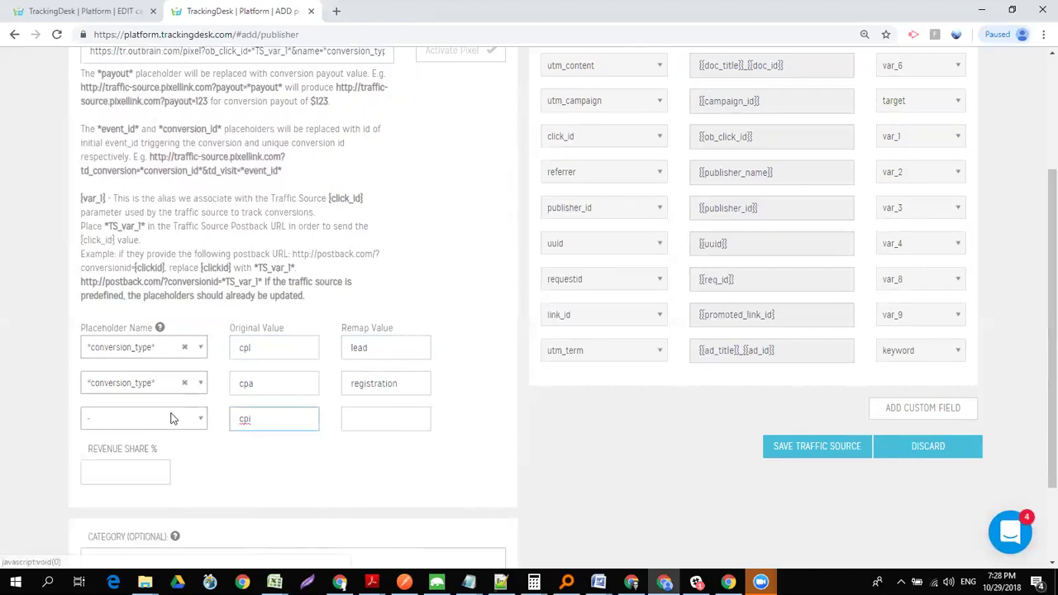
{"action": "left_click", "coordinate": [174, 418]}
{"action": "left_click", "coordinate": [155, 463]}
{"action": "left_click", "coordinate": [384, 419]}
{"action": "type", "text": "install"}
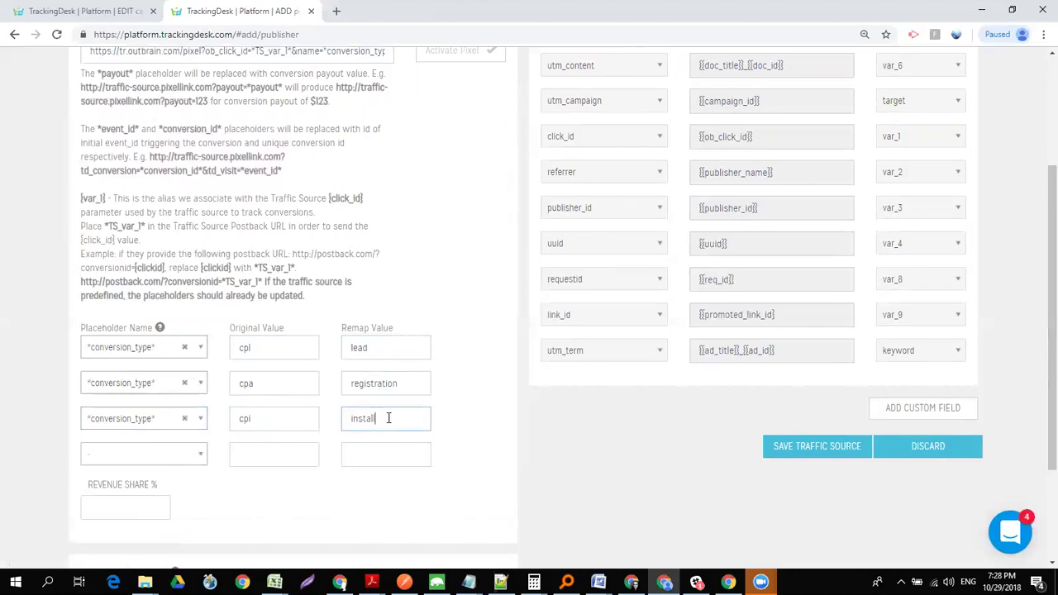
- Add a fourth *conversion_type* row remapping cps to sale
{"action": "left_click", "coordinate": [142, 457]}
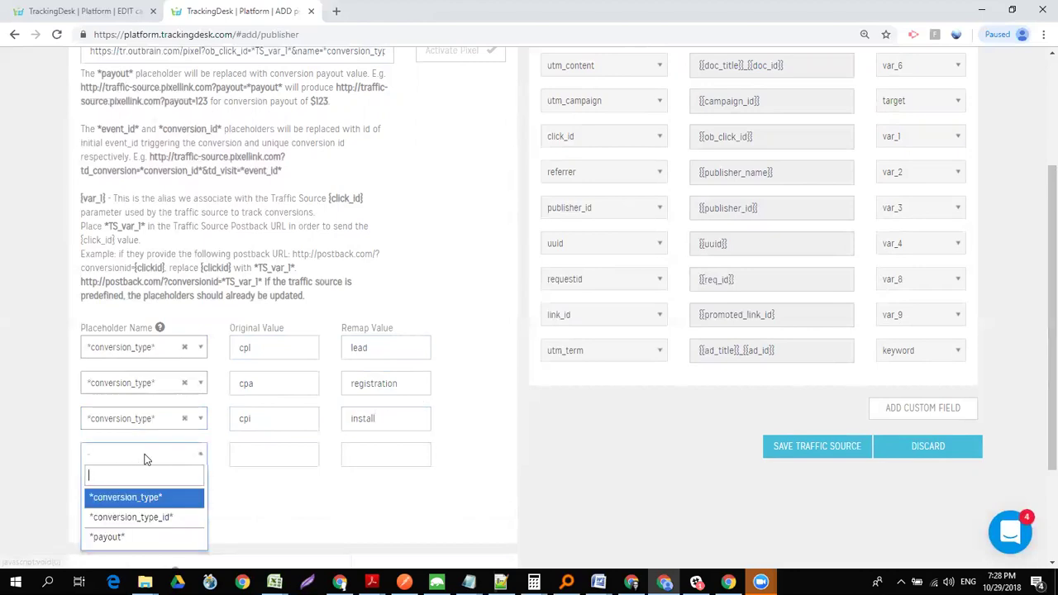
{"action": "left_click", "coordinate": [137, 498]}
{"action": "left_click", "coordinate": [240, 461]}
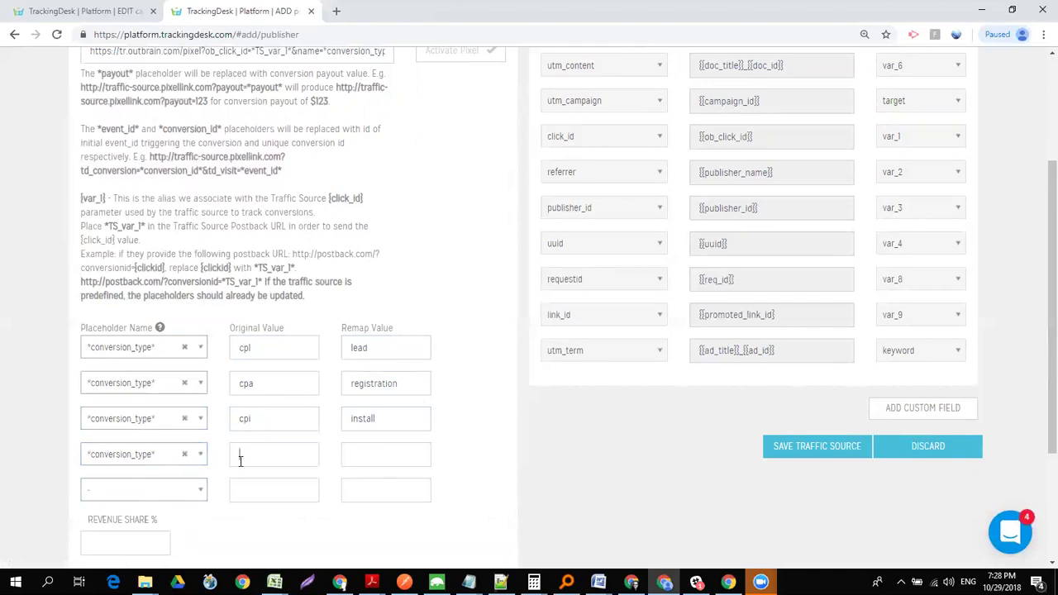
{"action": "type", "text": "cps"}
{"action": "left_click", "coordinate": [375, 455]}
{"action": "type", "text": "sale"}
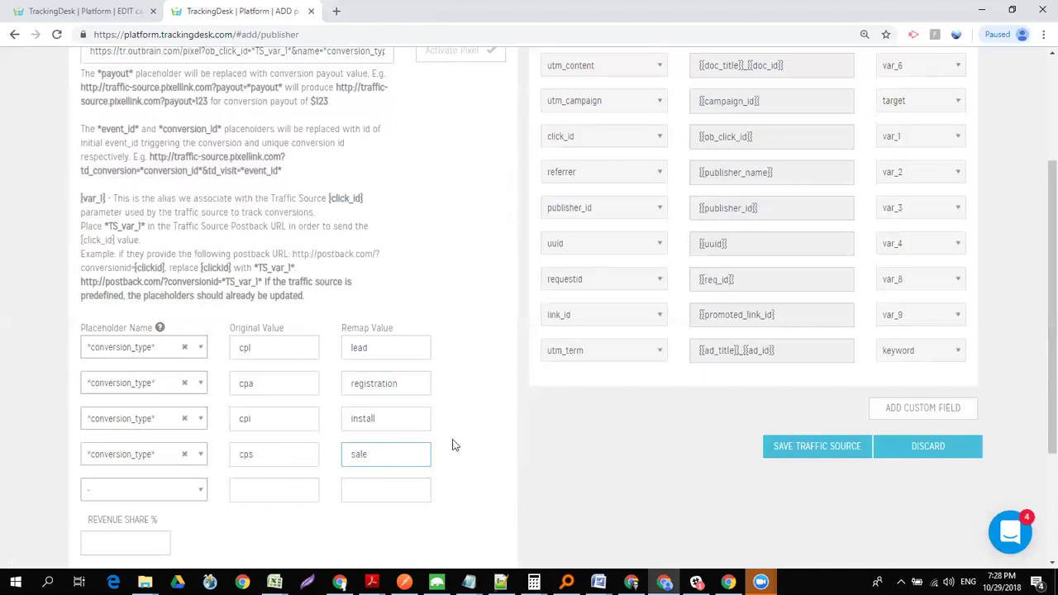
{"action": "left_click", "coordinate": [465, 440]}
- Review the end of the postback URL and the registration remap value
{"action": "left_click_drag", "start_coordinate": [1051, 381], "coordinate": [1043, 277]}
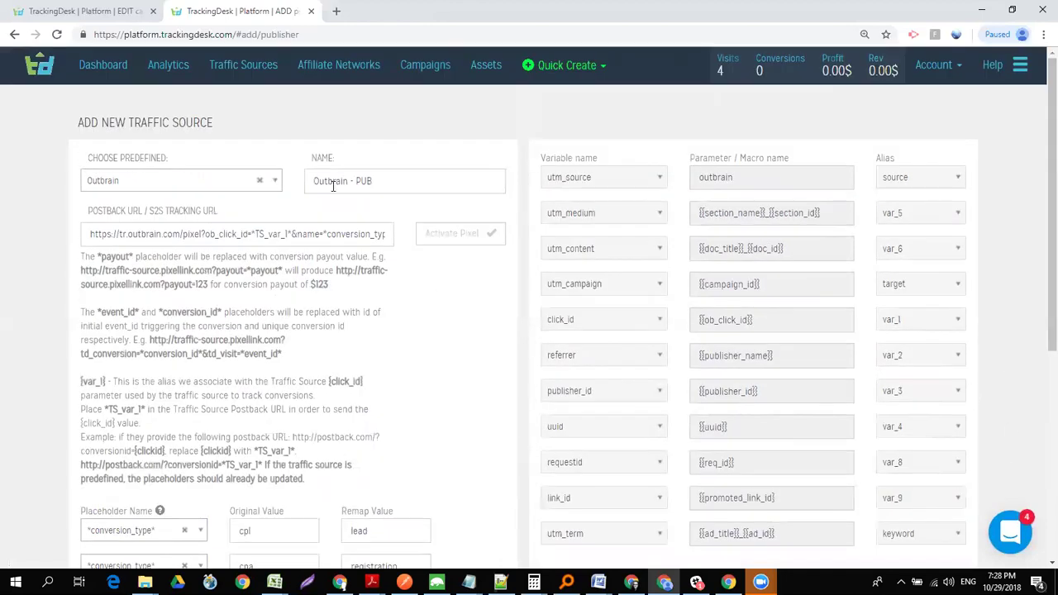
{"action": "left_click_drag", "start_coordinate": [323, 233], "coordinate": [438, 239]}
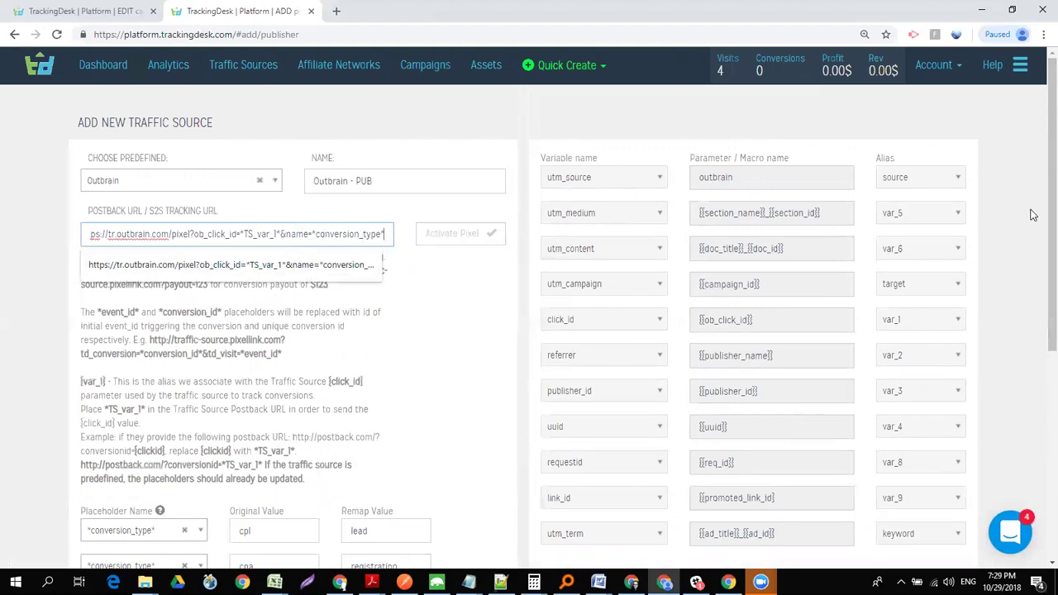
{"action": "left_click_drag", "start_coordinate": [1039, 217], "coordinate": [1040, 450]}
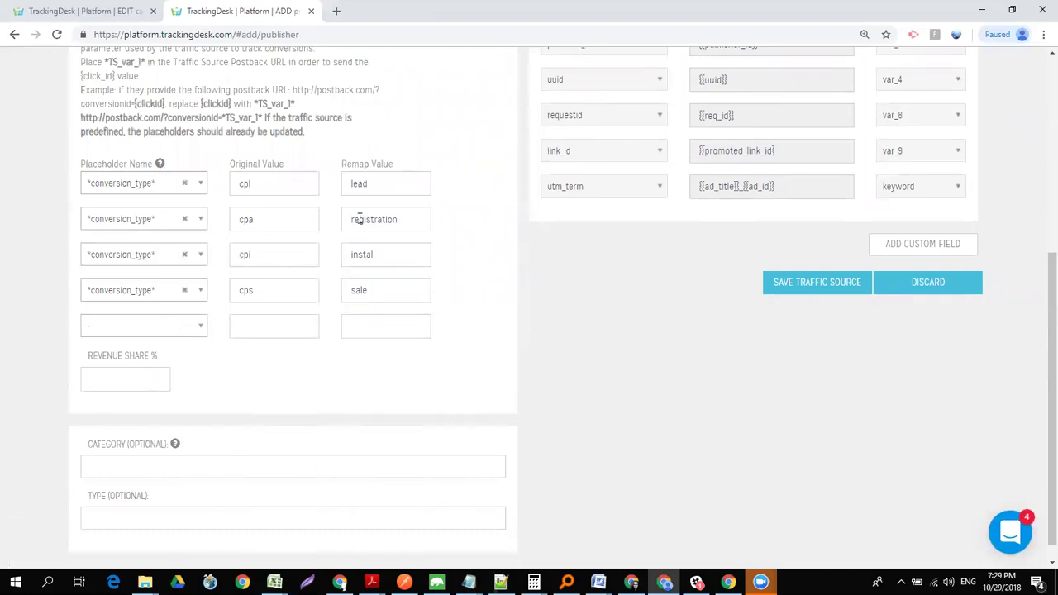
{"action": "double_click", "coordinate": [381, 219]}
{"action": "left_click", "coordinate": [596, 299]}
{"action": "left_click_drag", "start_coordinate": [1040, 356], "coordinate": [1039, 193]}
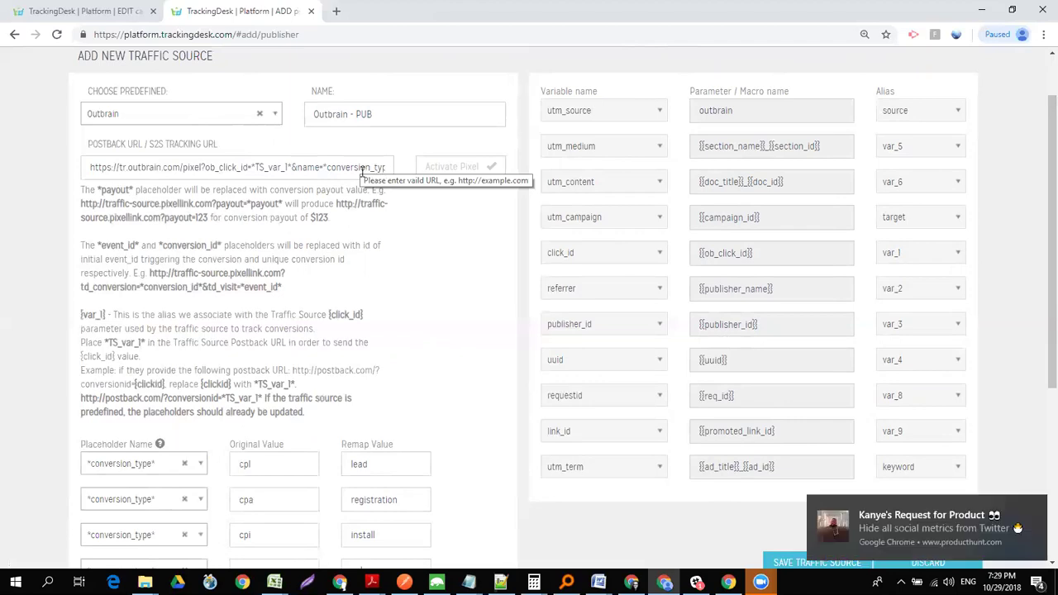
- Dismiss the desktop notification and check the complete Outbrain postback URL
{"action": "left_click", "coordinate": [1036, 509]}
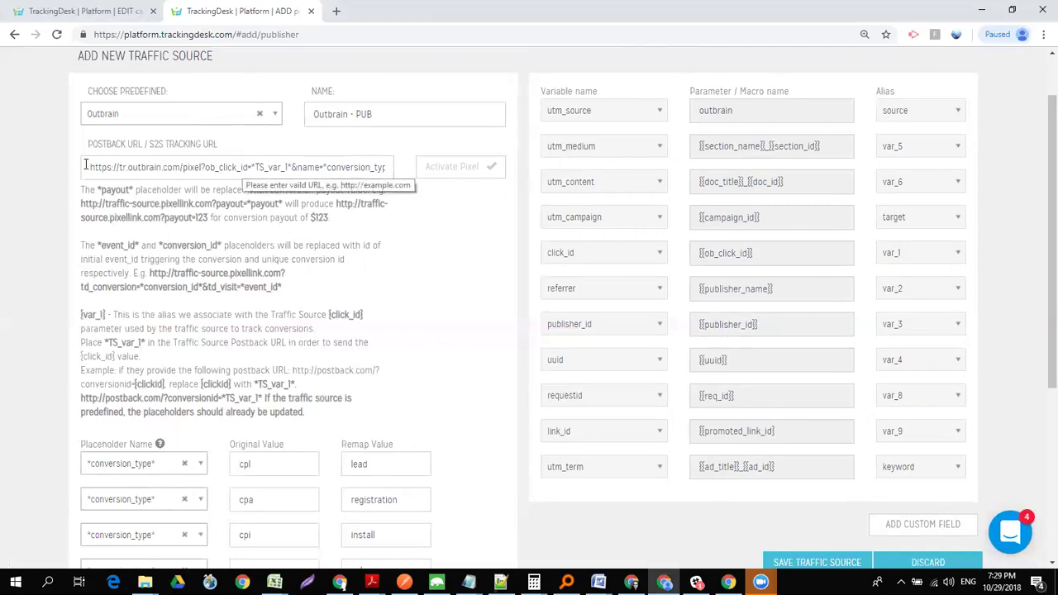
{"action": "left_click_drag", "start_coordinate": [87, 165], "coordinate": [497, 163]}
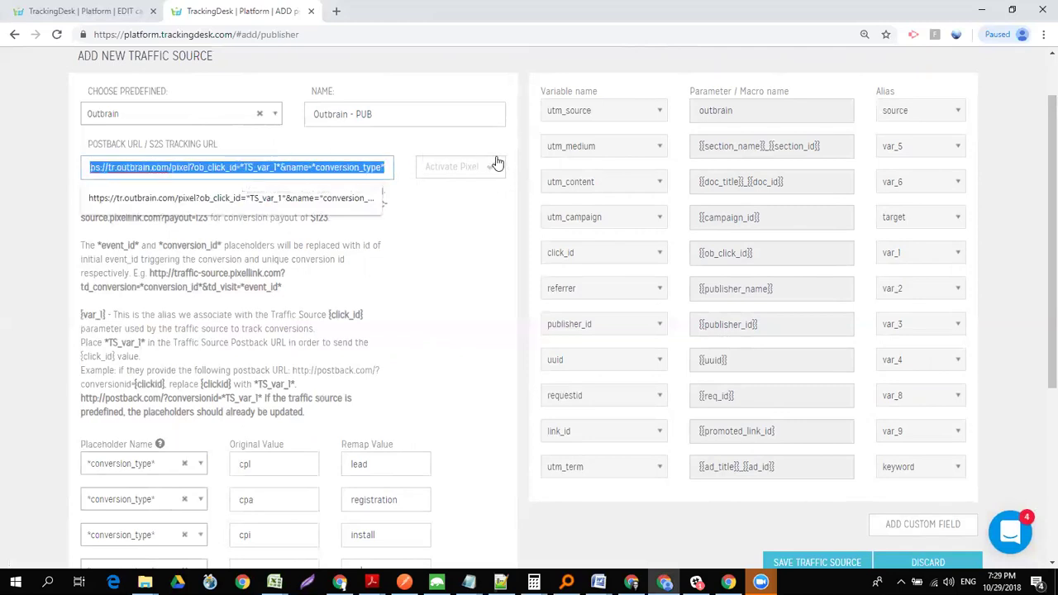
{"action": "left_click", "coordinate": [485, 242]}
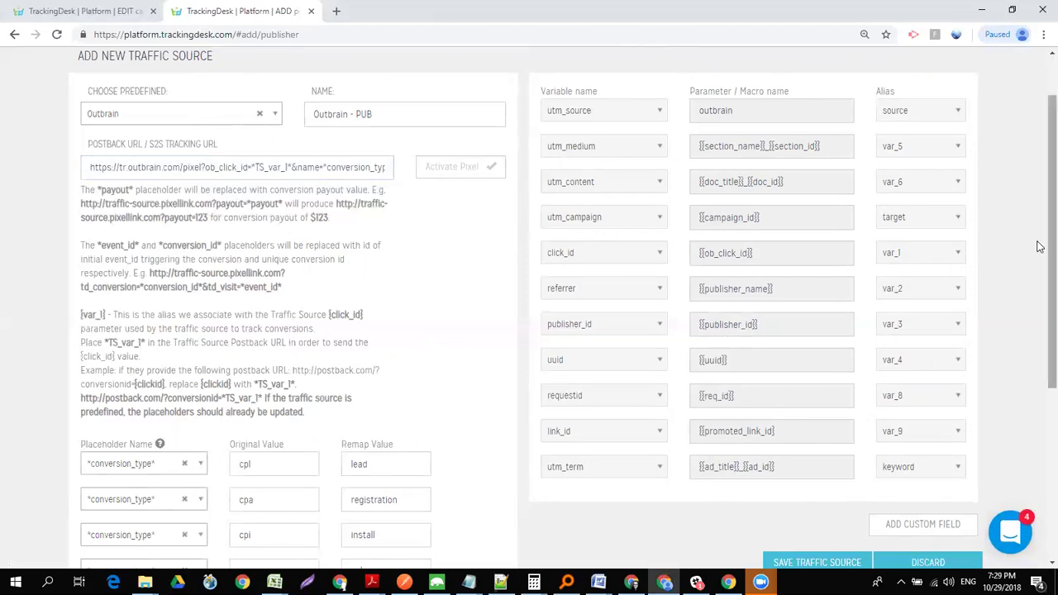
{"action": "scroll", "coordinate": [1040, 248], "scroll_direction": "up", "scroll_amount": 1}
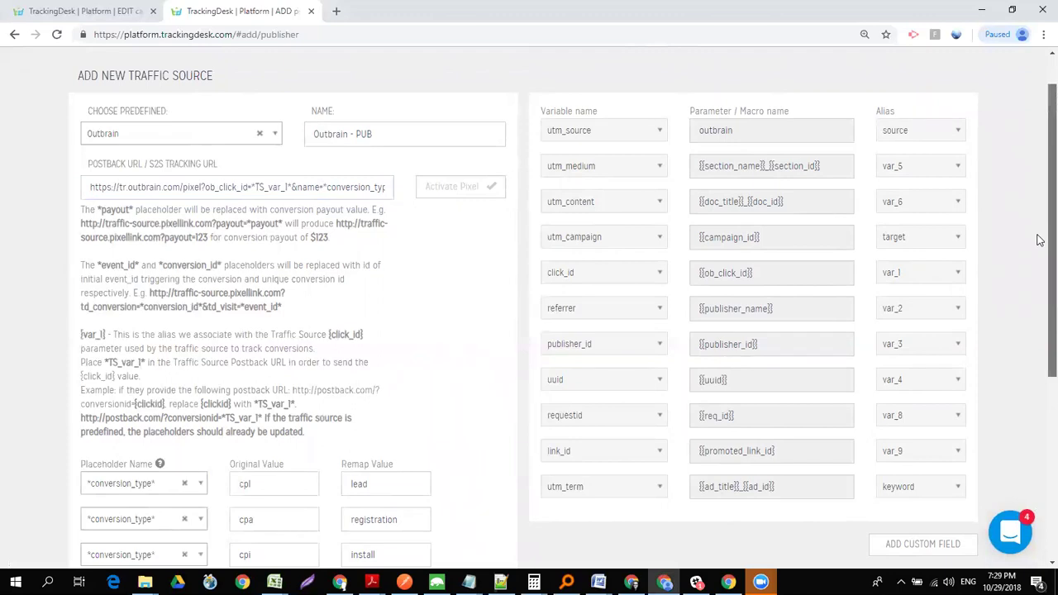
{"action": "scroll", "coordinate": [1038, 231], "scroll_direction": "up", "scroll_amount": 2}
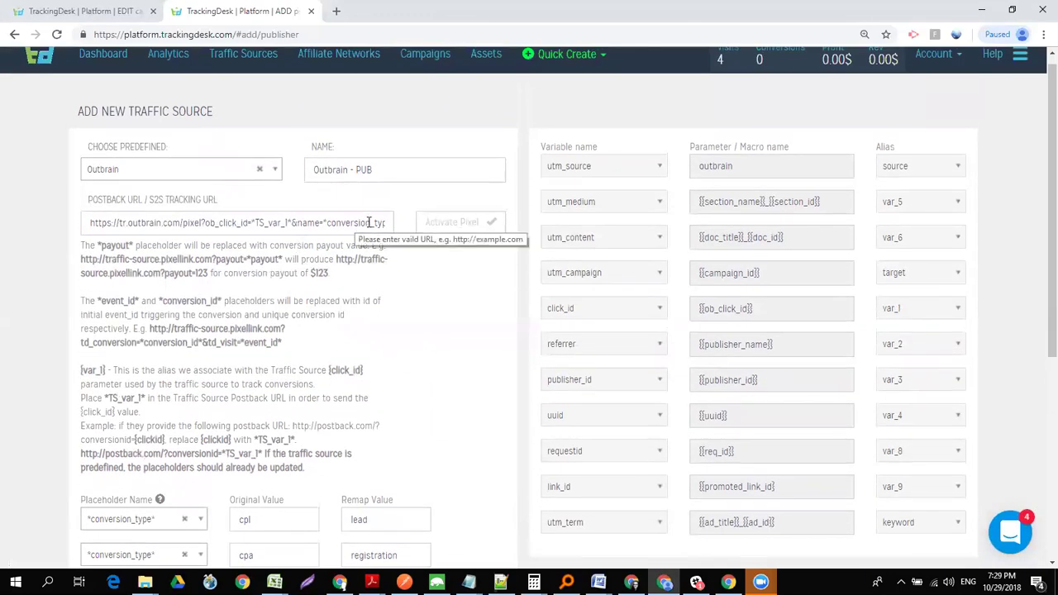
{"action": "left_click_drag", "start_coordinate": [1039, 188], "coordinate": [1038, 273]}
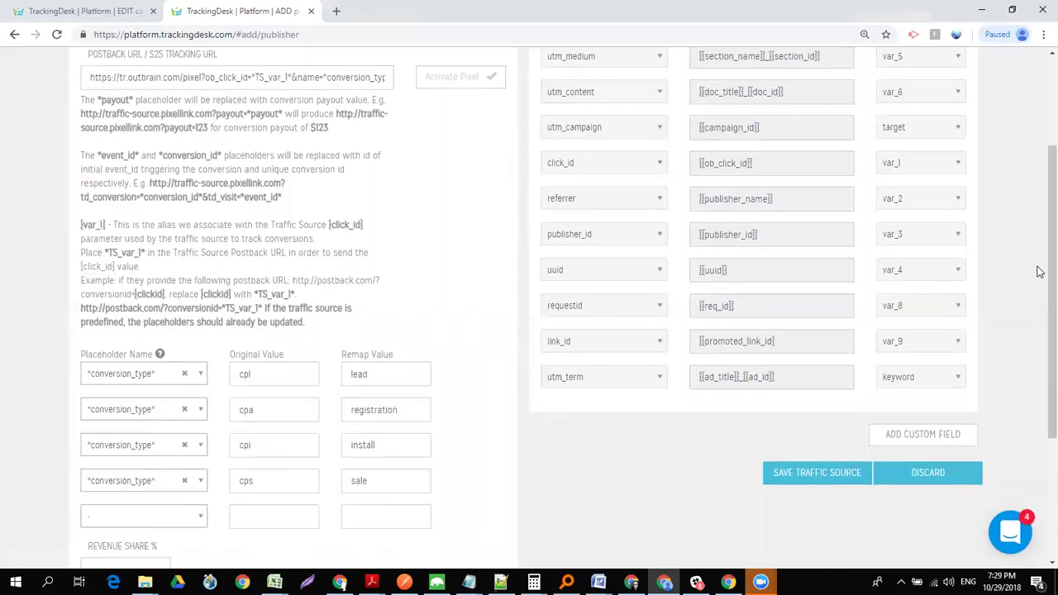
- Save the Outbrain - PUB traffic source
{"action": "left_click", "coordinate": [833, 481]}
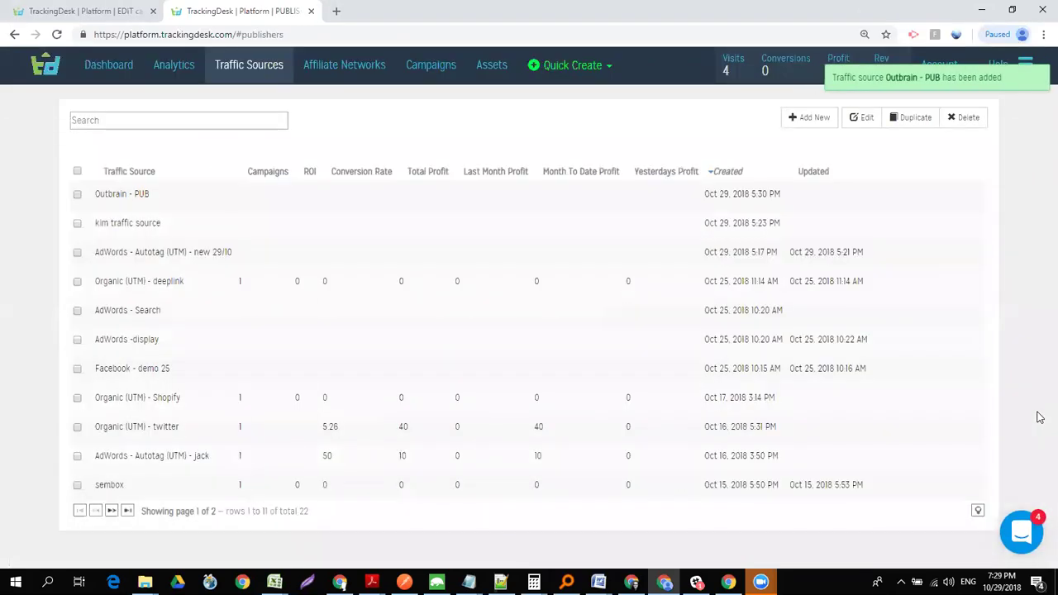
- Switch to the Affiliate Networks list
{"action": "left_click", "coordinate": [361, 70]}
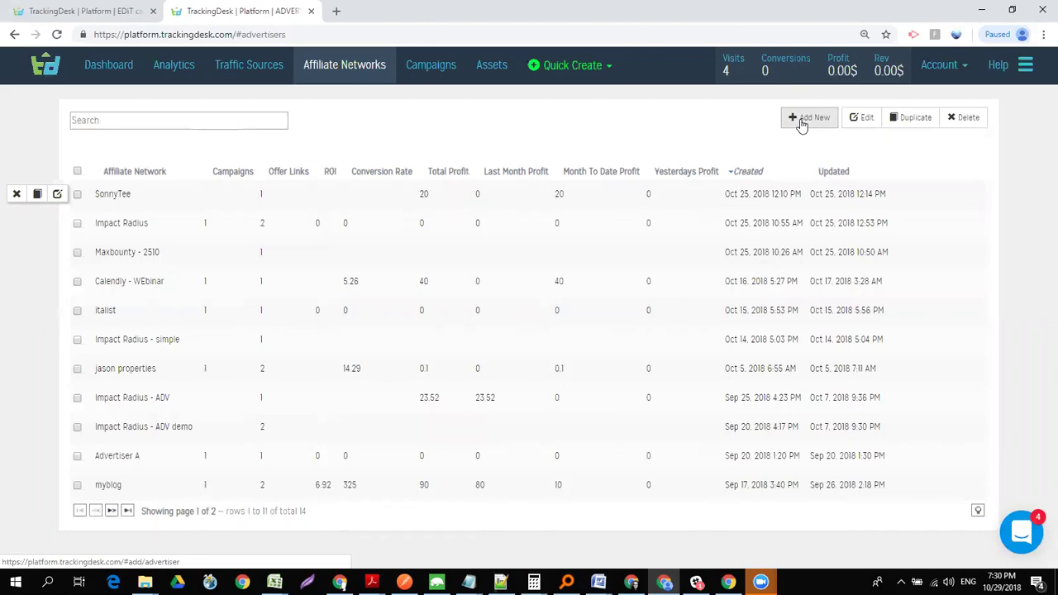
- Add a new affiliate network with NATS as its tracking technology
{"action": "left_click", "coordinate": [802, 123]}
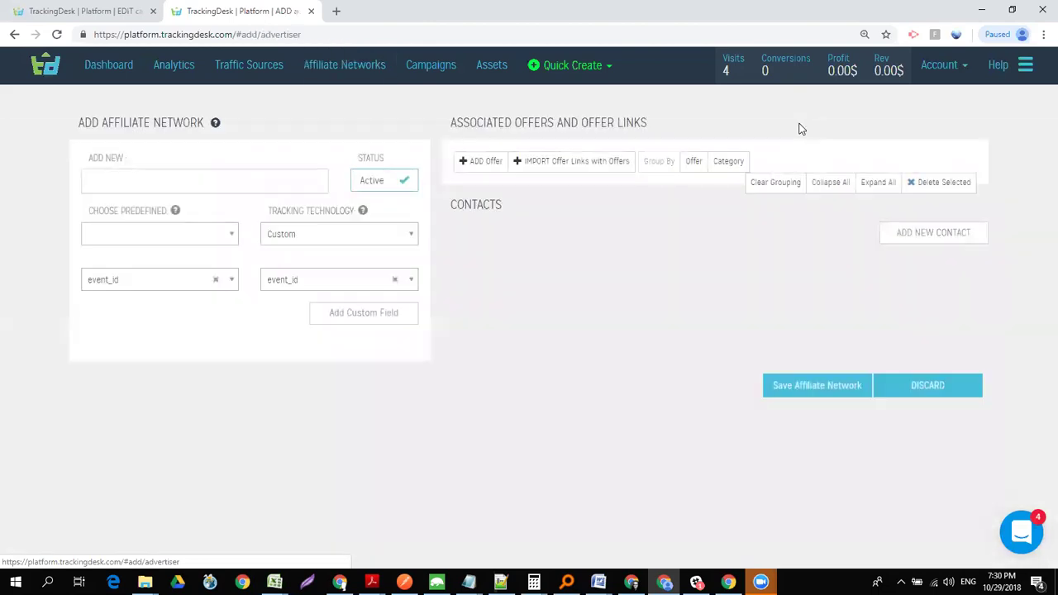
{"action": "left_click", "coordinate": [295, 234]}
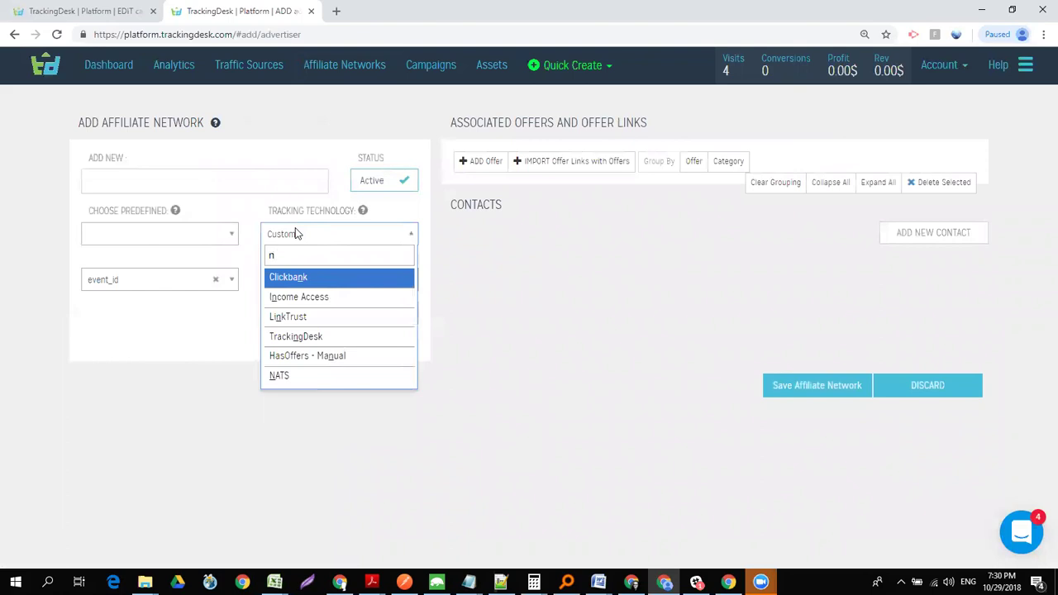
{"action": "type", "text": "na"}
{"action": "left_click", "coordinate": [303, 283]}
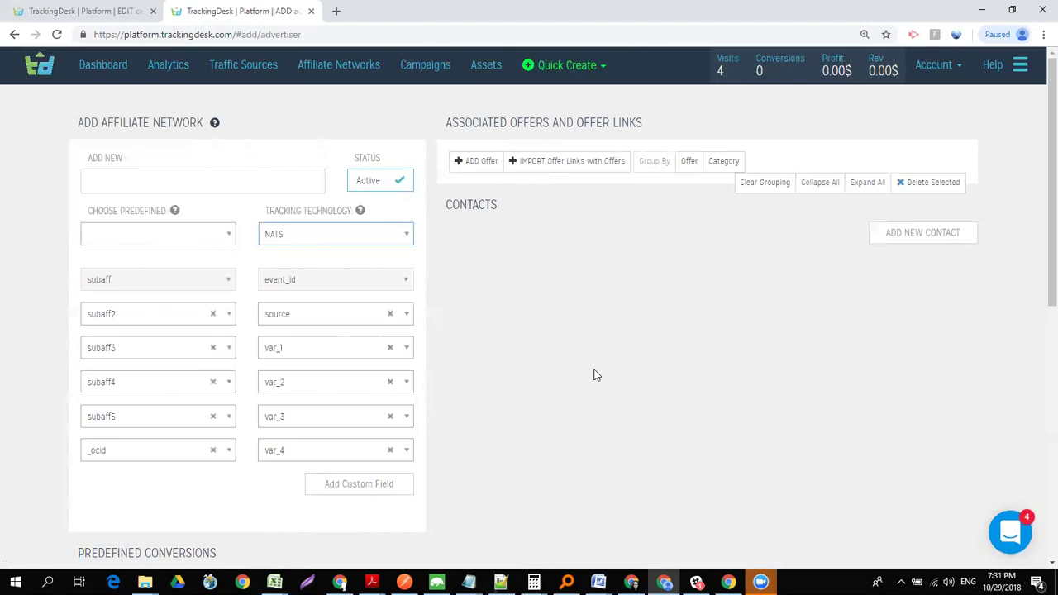
{"action": "mouse_move", "coordinate": [1050, 281]}
{"action": "left_mouse_down"}
{"action": "mouse_move", "coordinate": [1016, 504]}
{"action": "mouse_move", "coordinate": [1039, 267]}
{"action": "left_mouse_up"}
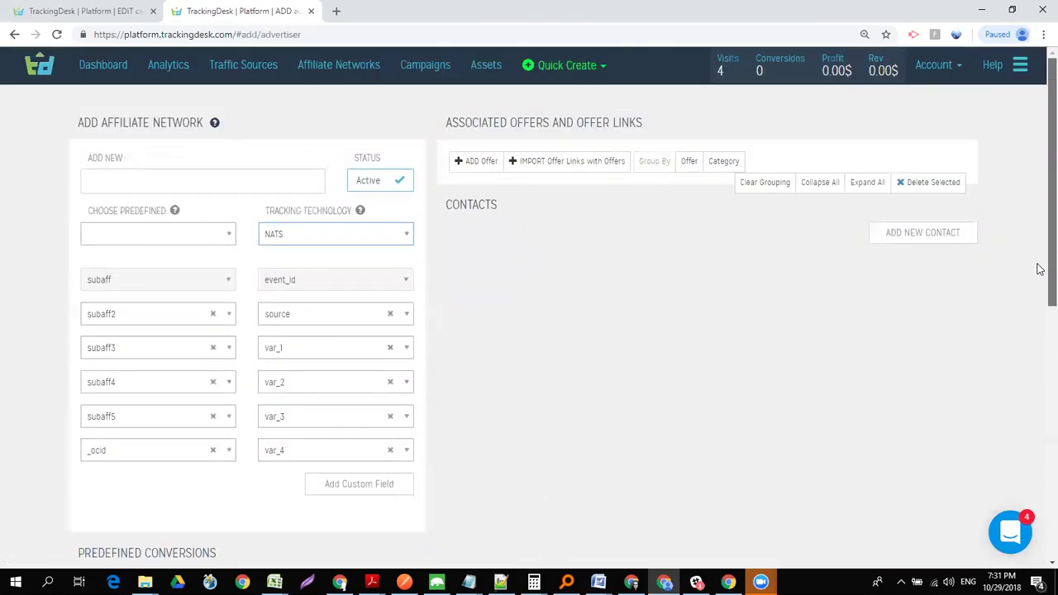
- Save the network as 'network nats', skip the offer prompt, and select the first postback URL
{"action": "left_click", "coordinate": [152, 175]}
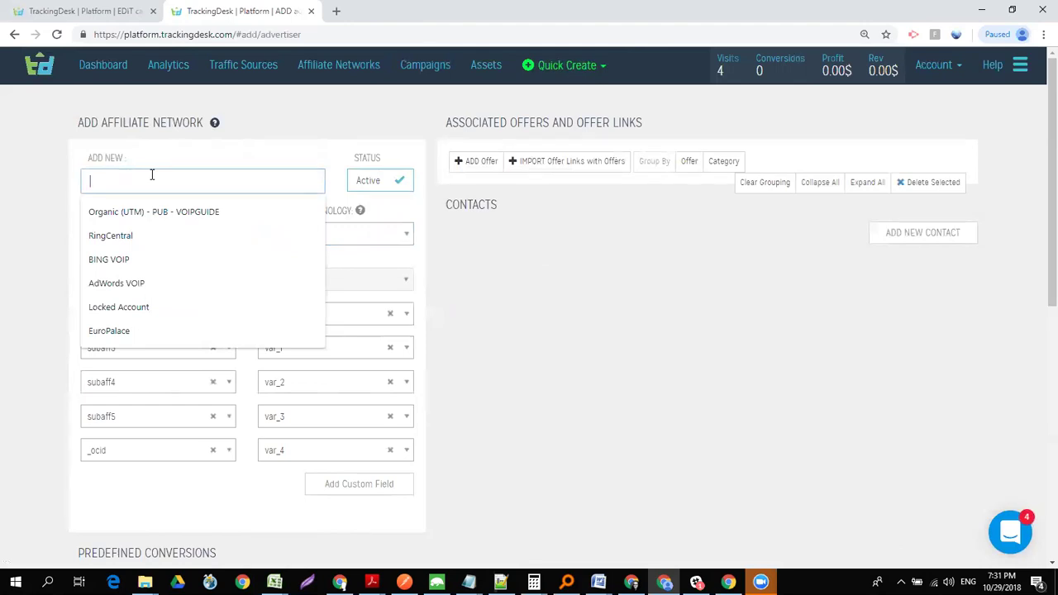
{"action": "type", "text": "network nats"}
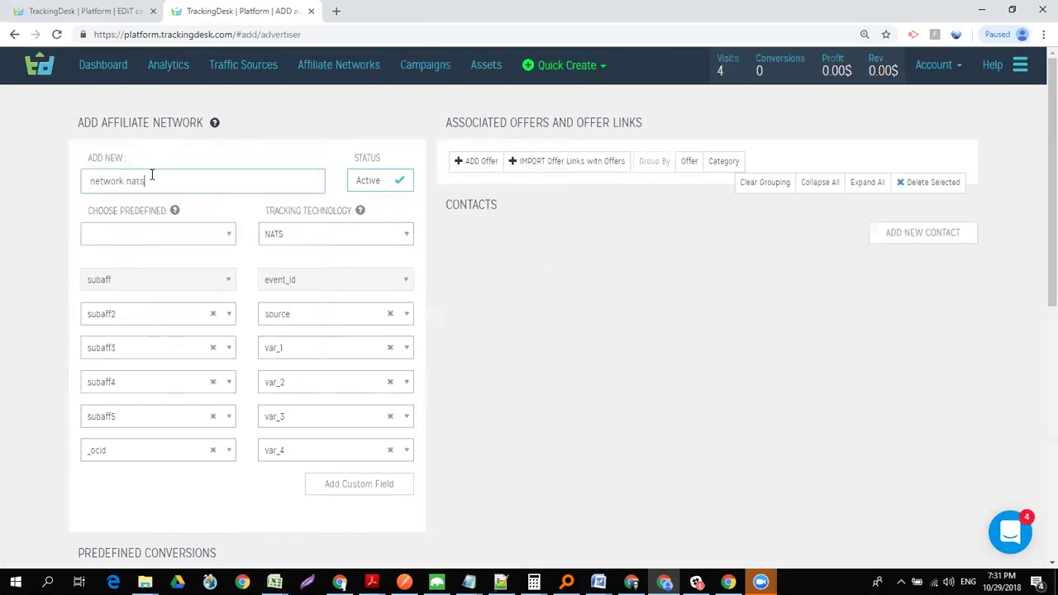
{"action": "left_click_drag", "start_coordinate": [1040, 266], "coordinate": [1039, 483]}
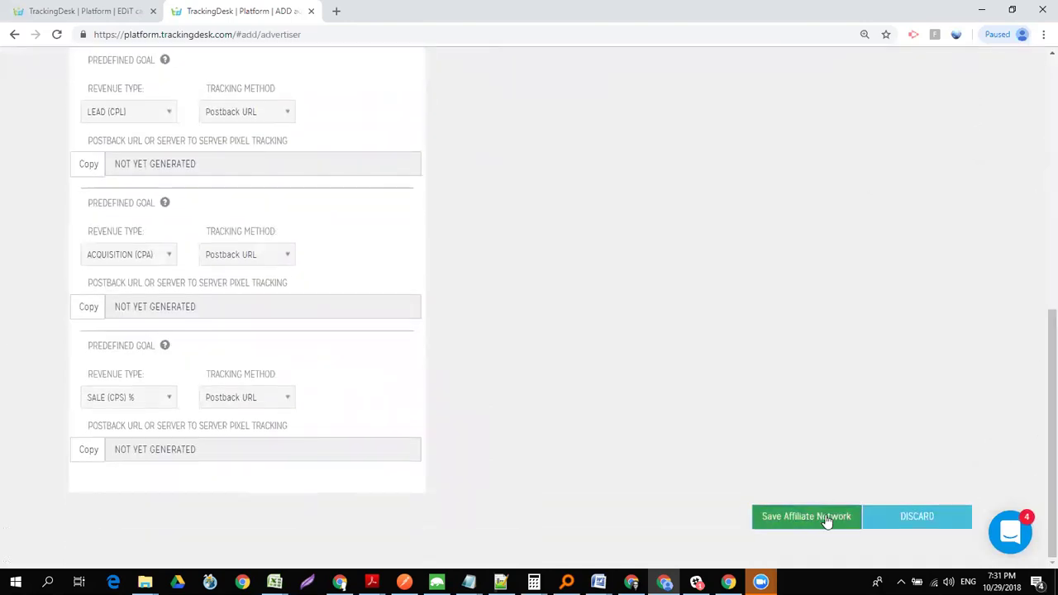
{"action": "left_click", "coordinate": [825, 515]}
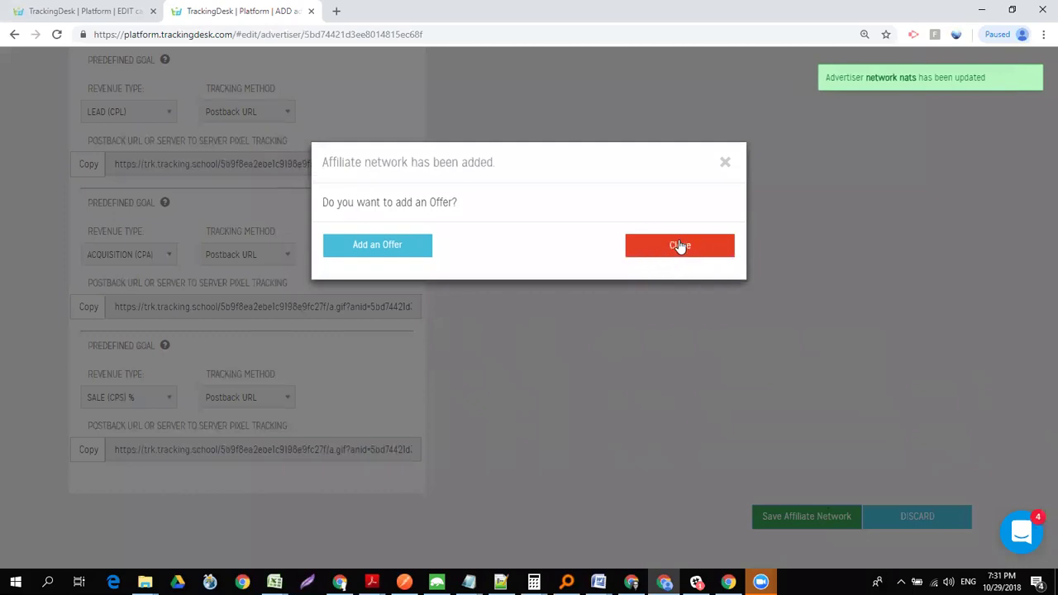
{"action": "left_click", "coordinate": [676, 245]}
{"action": "triple_click", "coordinate": [297, 163]}
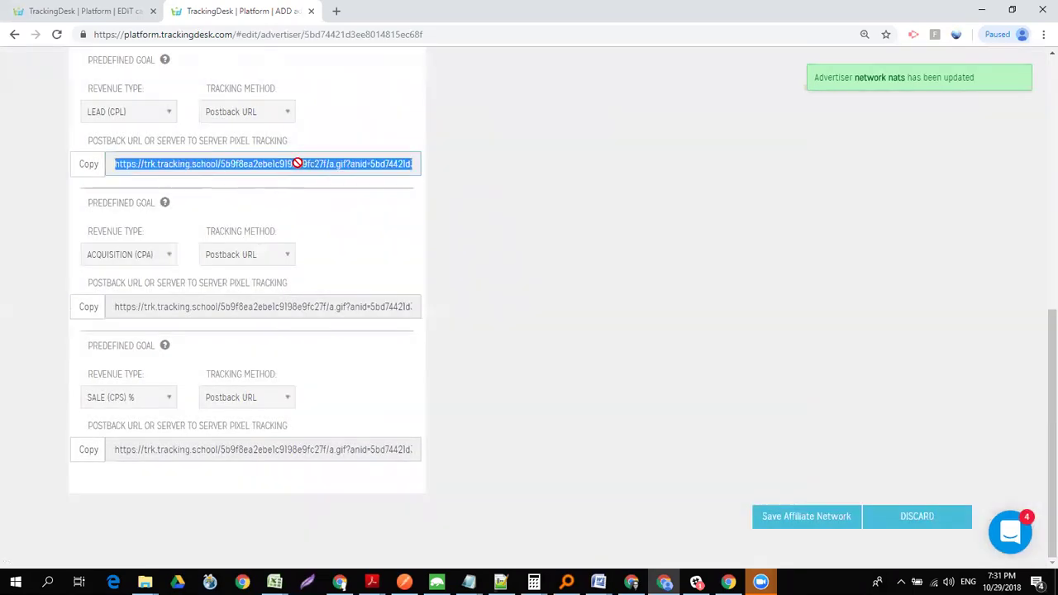
- Paste the NATS postback URL on a new line below the tracking link in Notepad
{"action": "key", "text": "alt+Tab"}
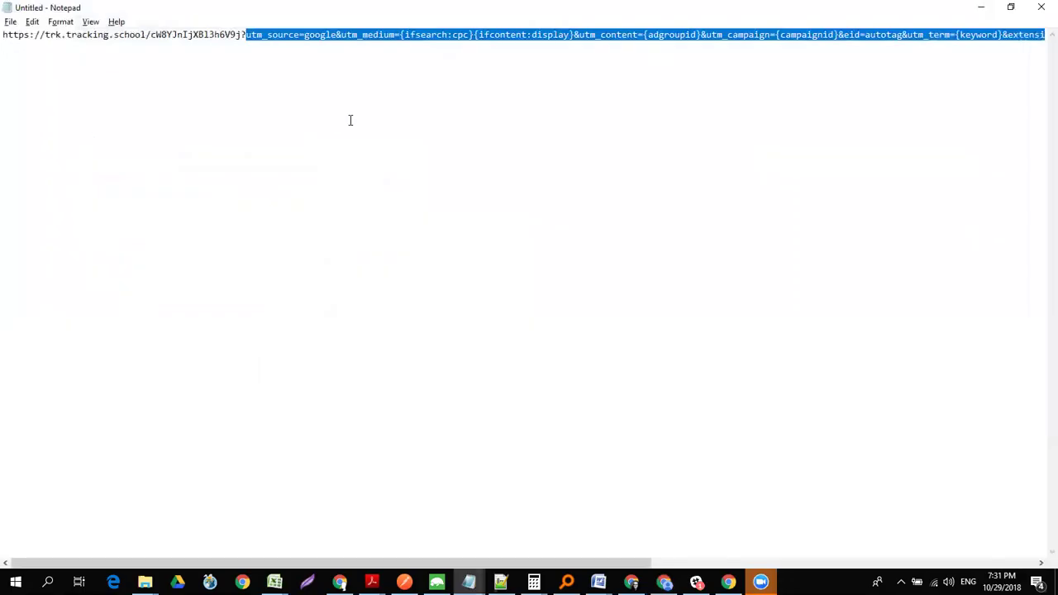
{"action": "left_click", "coordinate": [350, 119]}
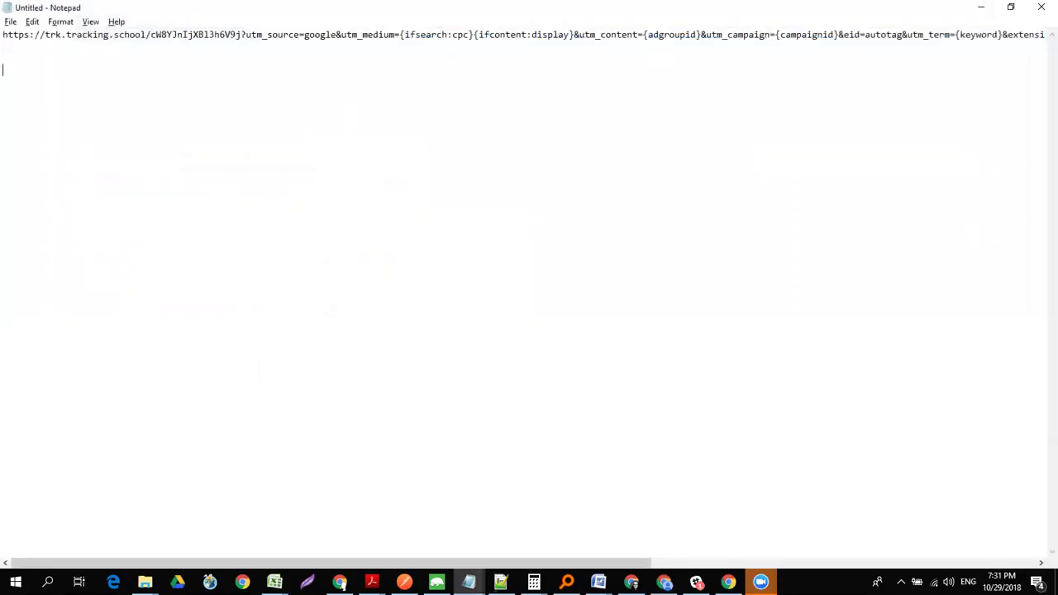
{"action": "key", "text": "Return"}
{"action": "key", "text": "Return"}
{"action": "type", "text": "https://trk.tracking.school/5b9f8ea2ebe1c9198e9fc27f/a.gif?anid=5bd74421d3ee8014815ec68f&c=1&h=%%subaff%%&a=%%commission%%&_tdhop=1"}
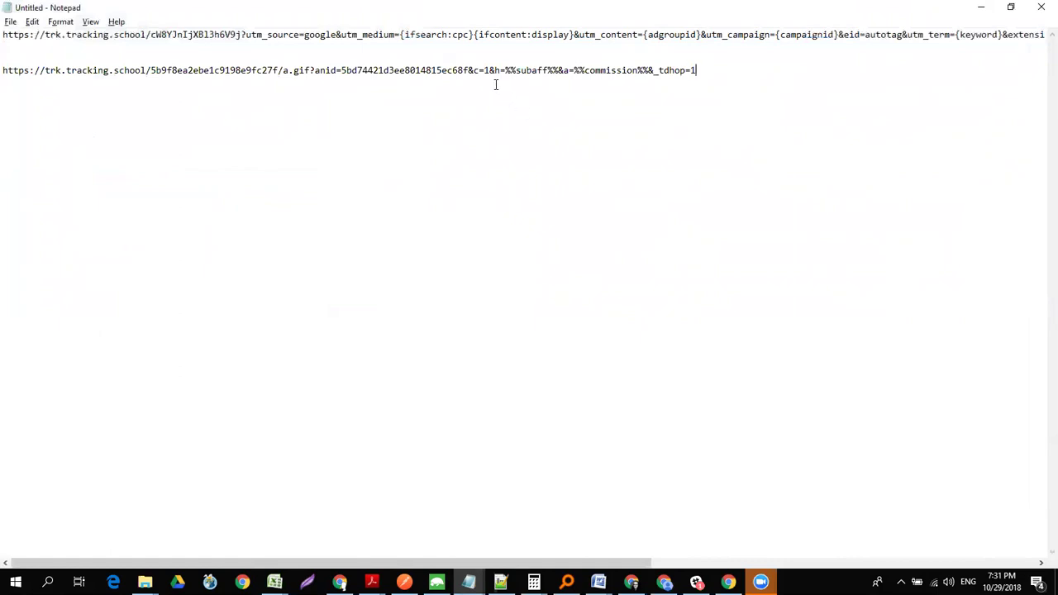
- Examine the %%subaff%% and %%commission%% placeholders, then return to TrackingDesk
{"action": "left_click_drag", "start_coordinate": [505, 70], "coordinate": [564, 72]}
{"action": "left_click_drag", "start_coordinate": [650, 70], "coordinate": [573, 64]}
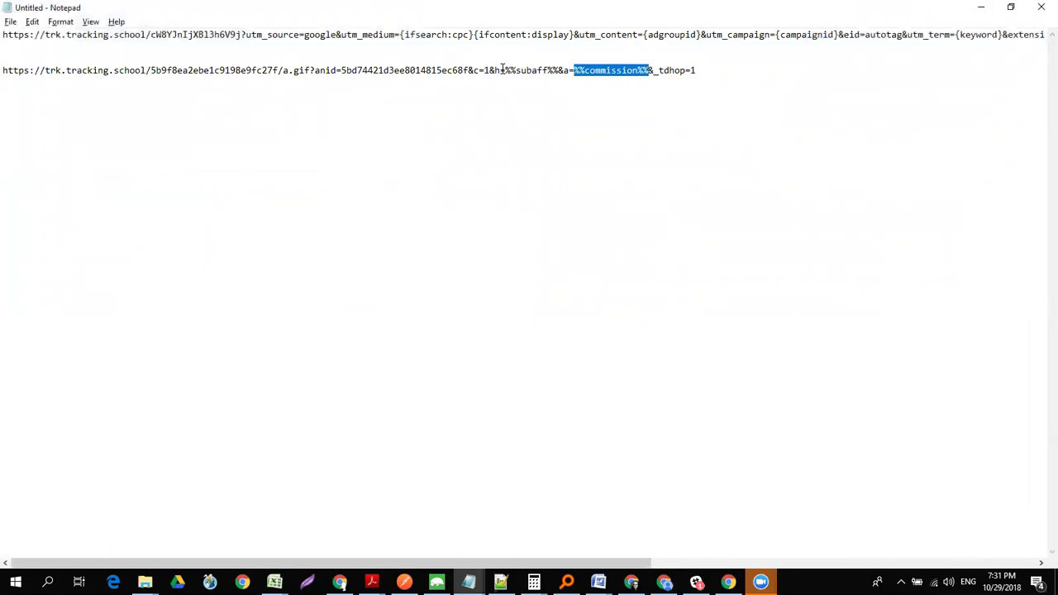
{"action": "left_click_drag", "start_coordinate": [504, 69], "coordinate": [560, 70]}
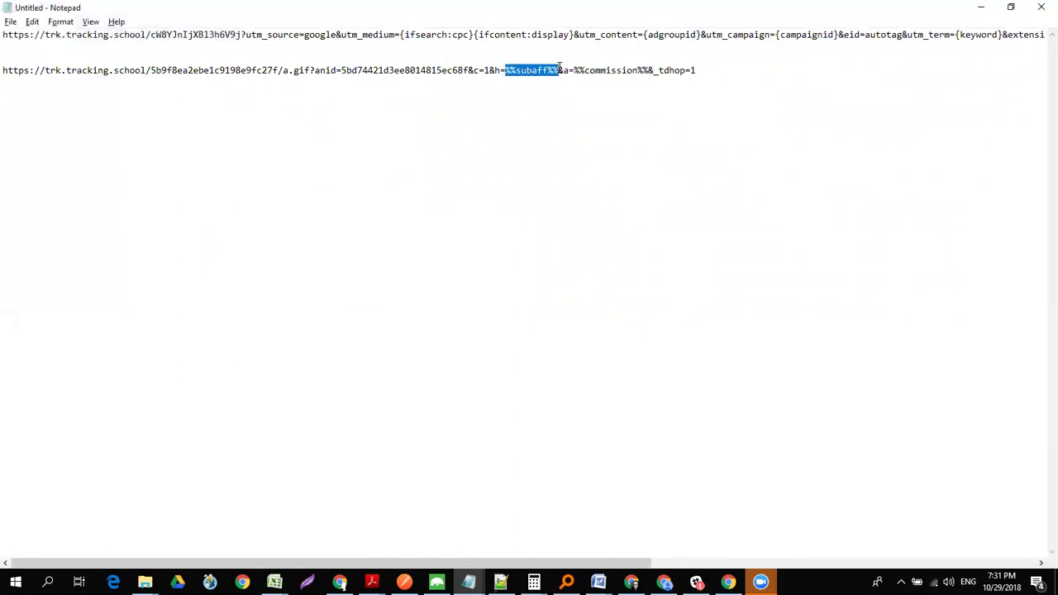
{"action": "left_click", "coordinate": [705, 70]}
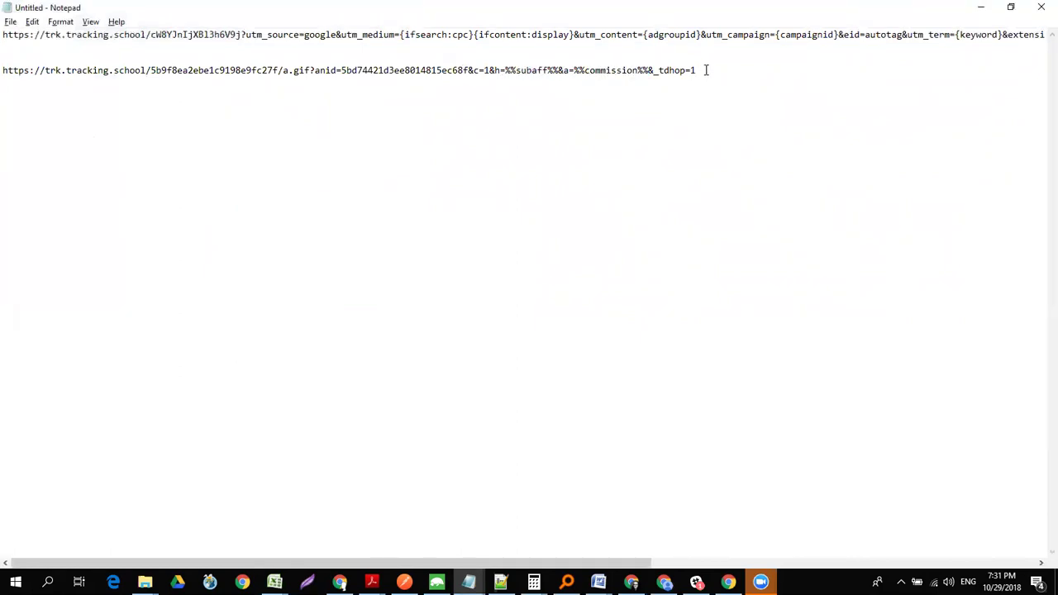
{"action": "left_click_drag", "start_coordinate": [698, 71], "coordinate": [3, 70]}
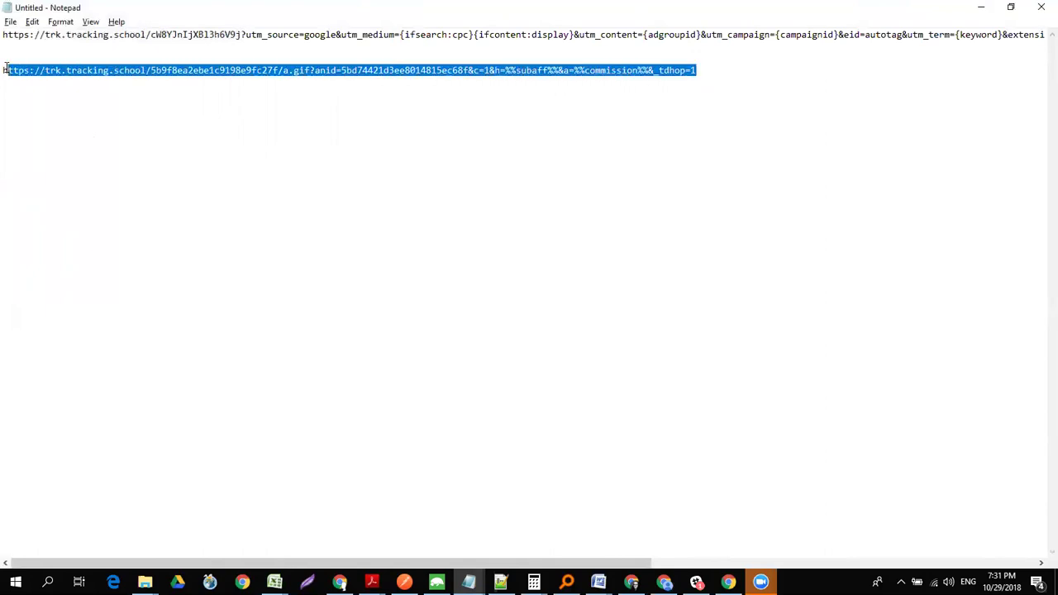
{"action": "key", "text": "alt+Tab"}
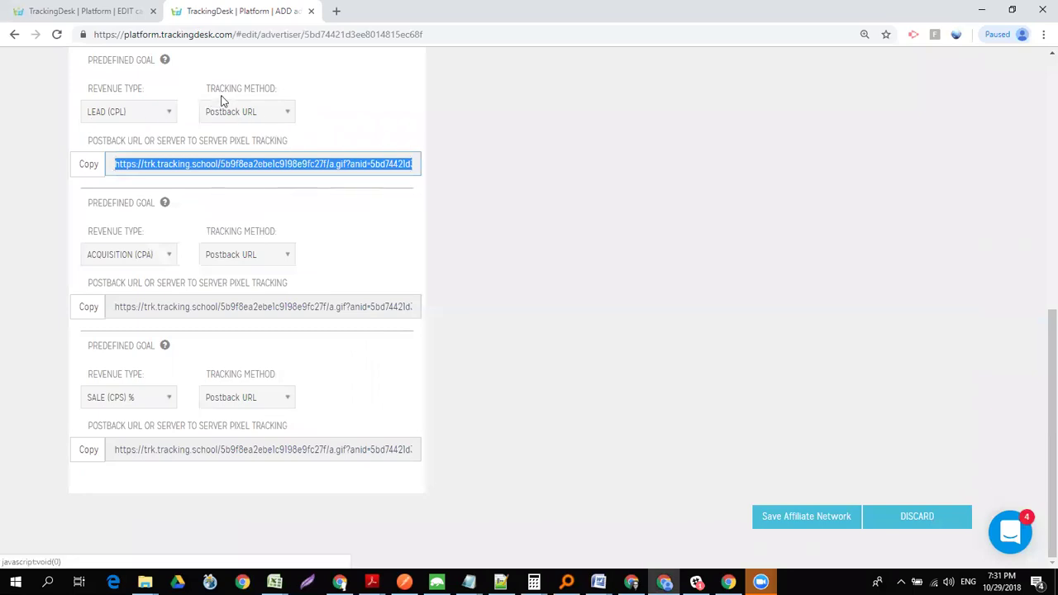
{"action": "double_click", "coordinate": [316, 160]}
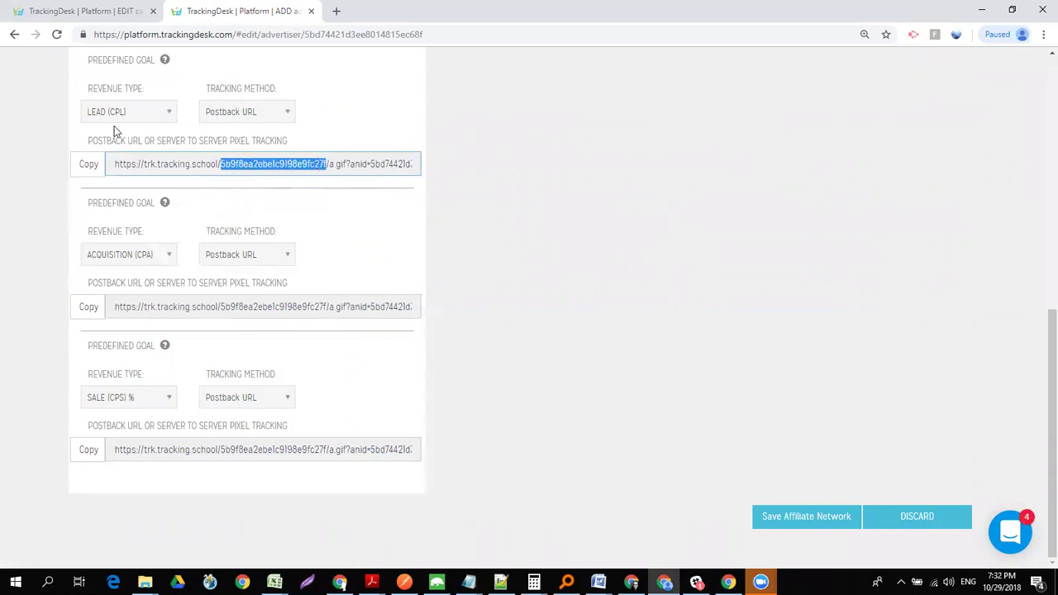
{"action": "double_click", "coordinate": [168, 303]}
{"action": "triple_click", "coordinate": [168, 303]}
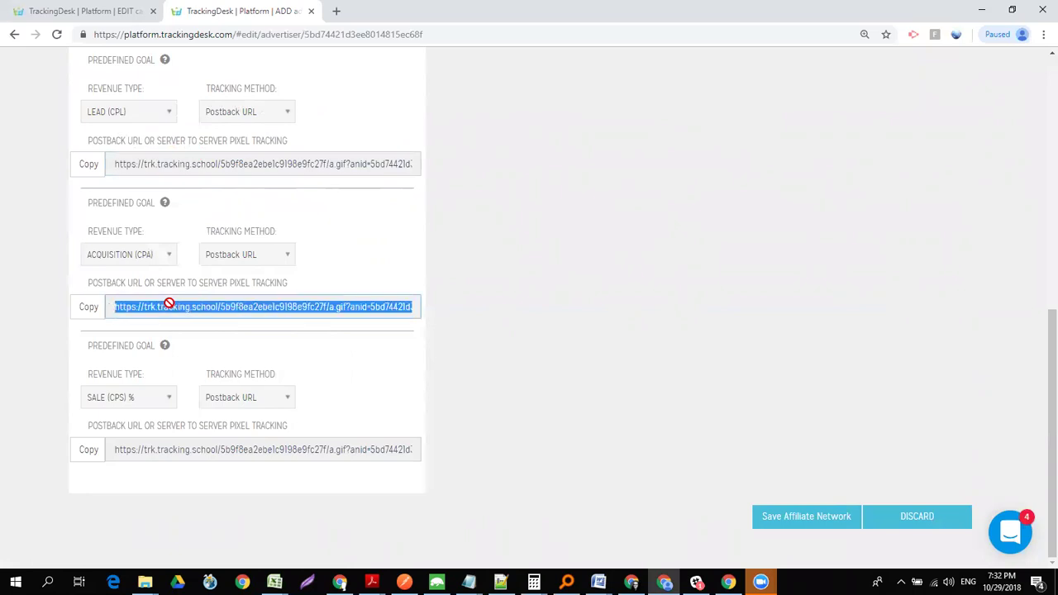
{"action": "triple_click", "coordinate": [253, 452]}
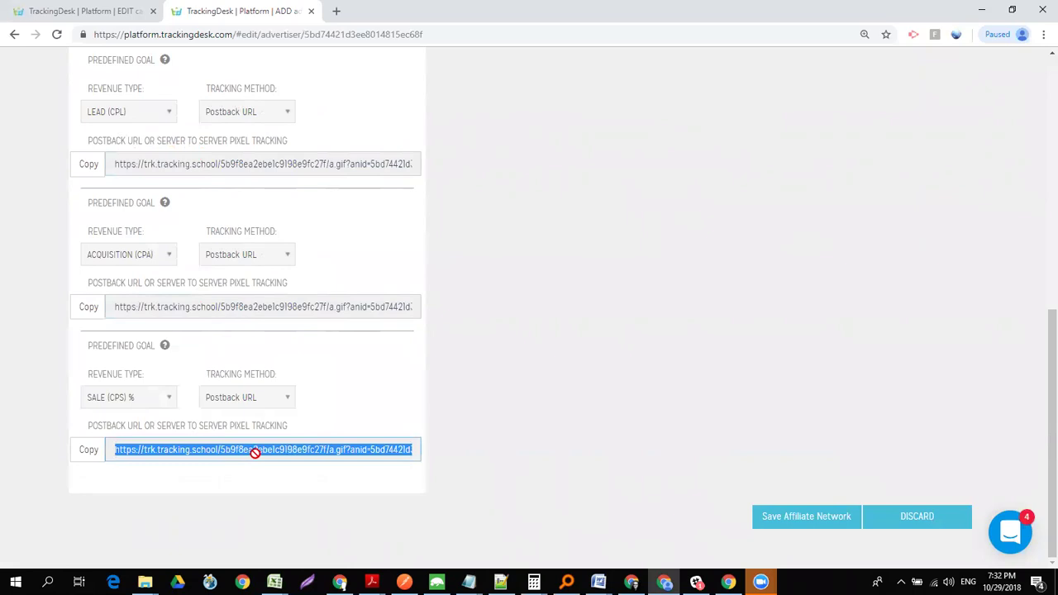
{"action": "left_click_drag", "start_coordinate": [1040, 346], "coordinate": [1039, 107]}
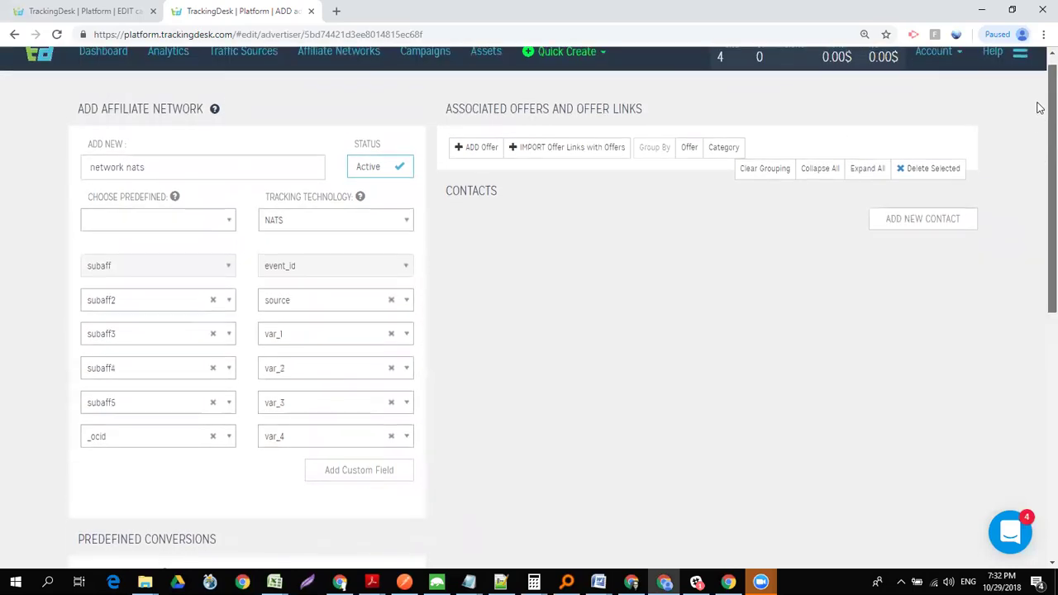
- Start an offer under network nats with a fourth conversion of type Install (CPI)
{"action": "left_click", "coordinate": [480, 148]}
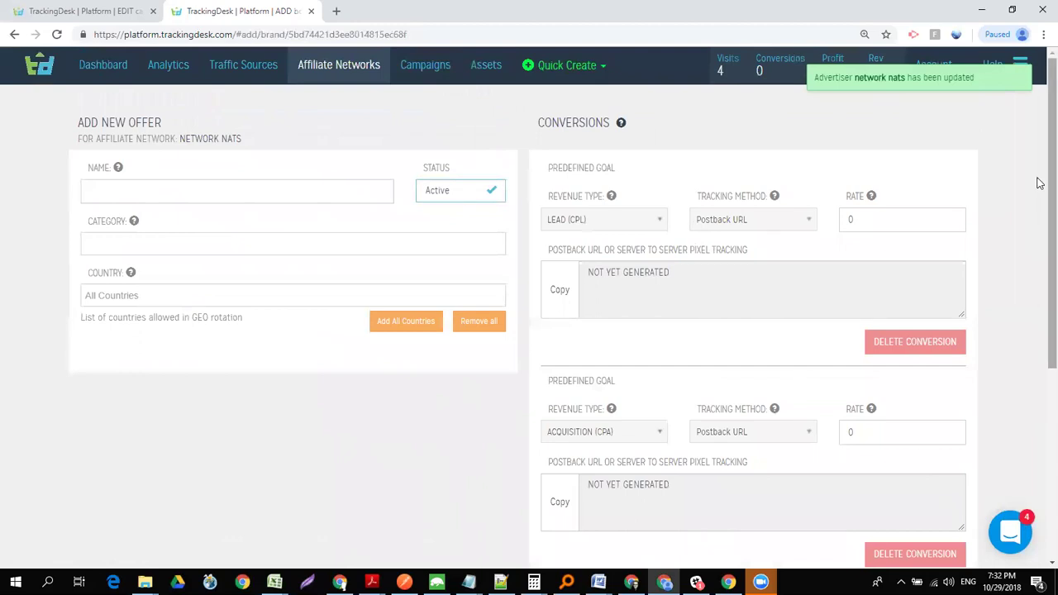
{"action": "left_click_drag", "start_coordinate": [1039, 183], "coordinate": [1039, 406]}
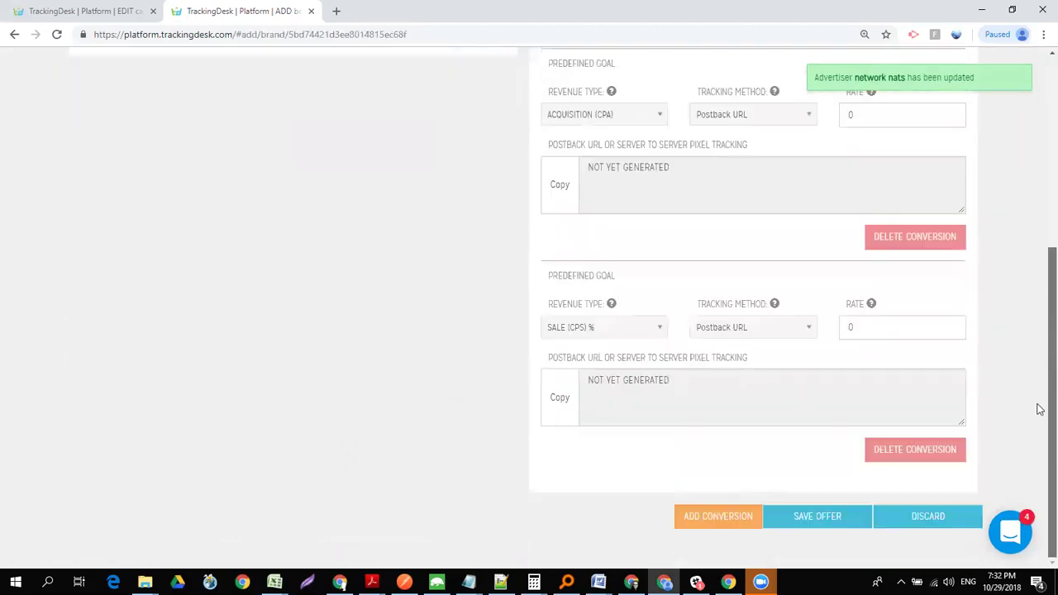
{"action": "left_click", "coordinate": [725, 527]}
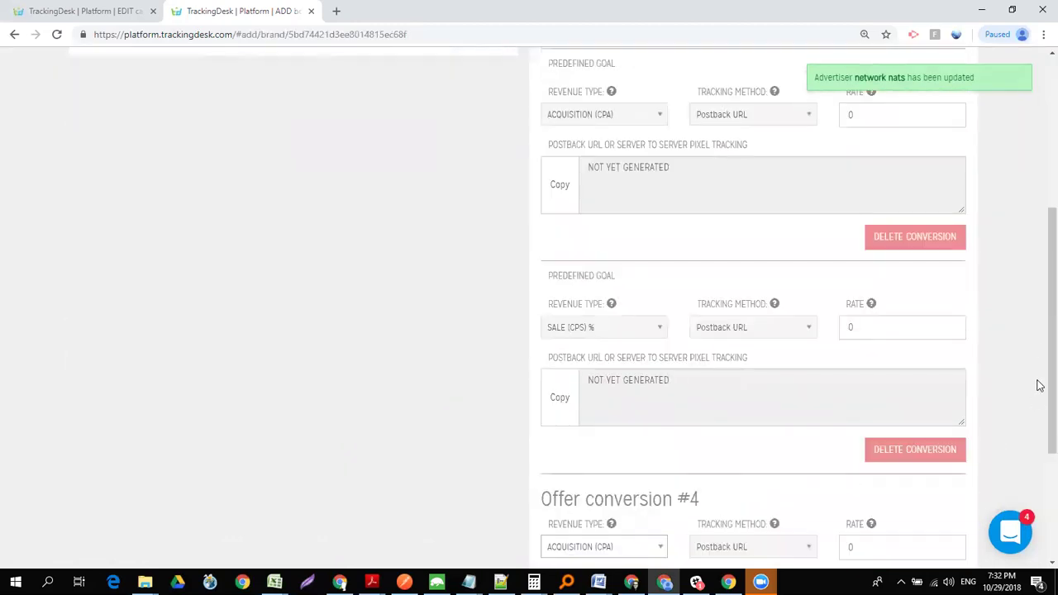
{"action": "left_click_drag", "start_coordinate": [1039, 404], "coordinate": [1039, 496]}
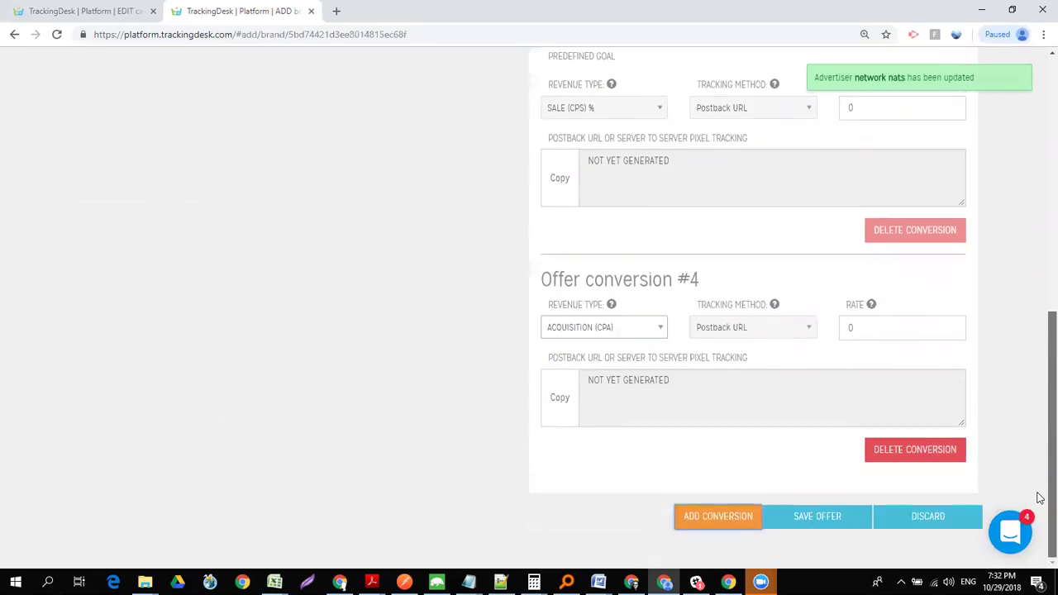
{"action": "left_click", "coordinate": [633, 330]}
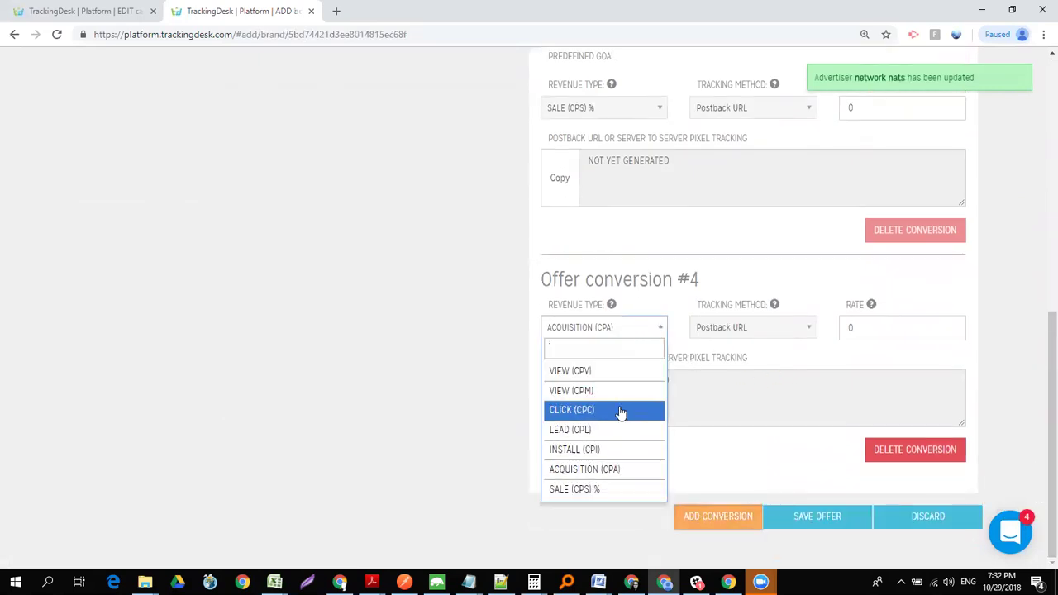
{"action": "left_click", "coordinate": [637, 457]}
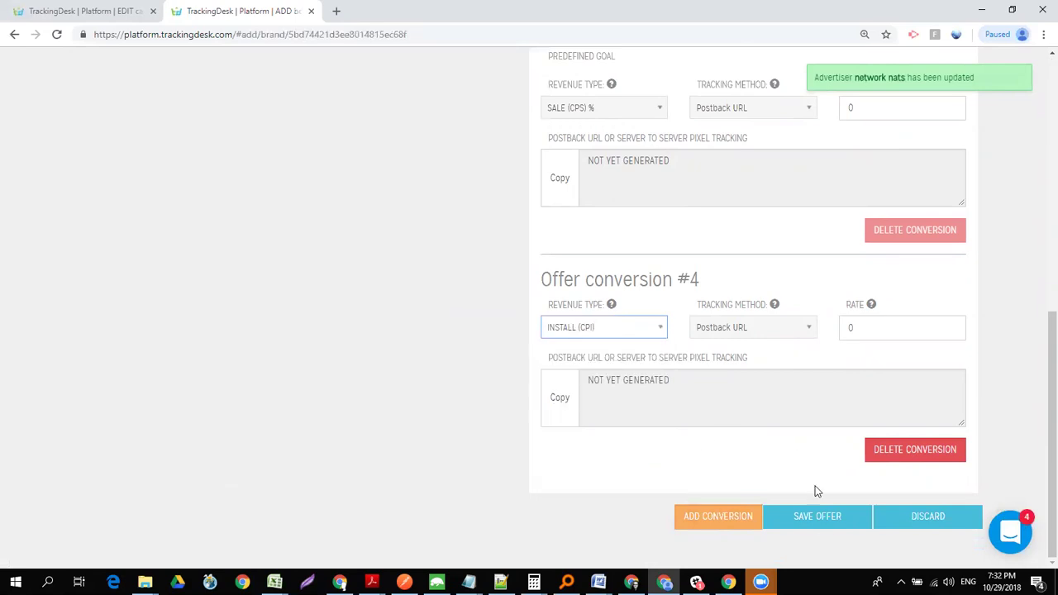
- Name the offer 'natts offer' and save it
{"action": "left_click", "coordinate": [820, 525]}
{"action": "left_click_drag", "start_coordinate": [1051, 424], "coordinate": [1024, 116]}
{"action": "left_click", "coordinate": [224, 186]}
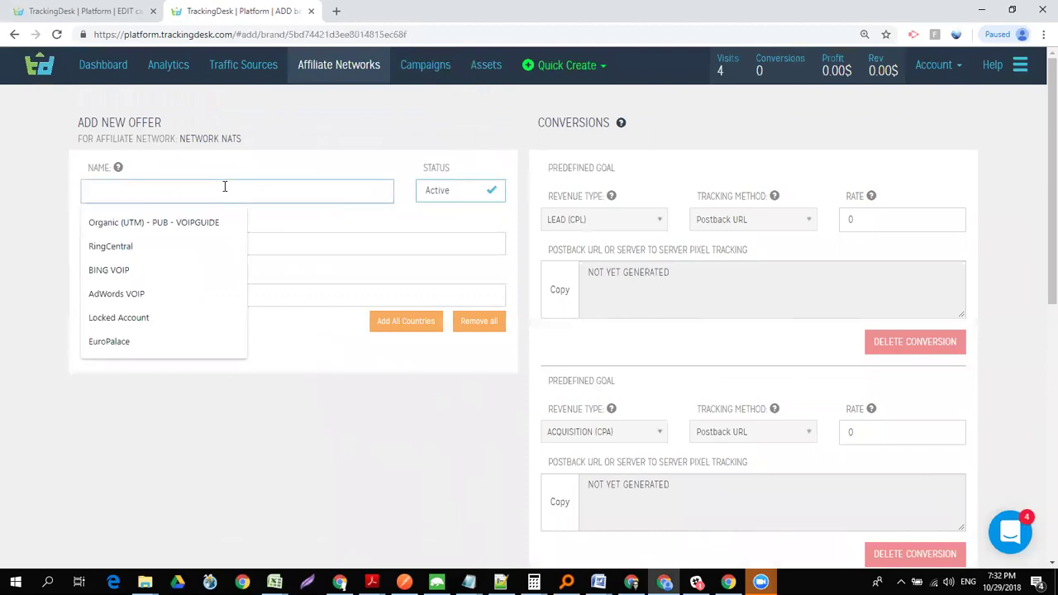
{"action": "type", "text": "natts soffer"}
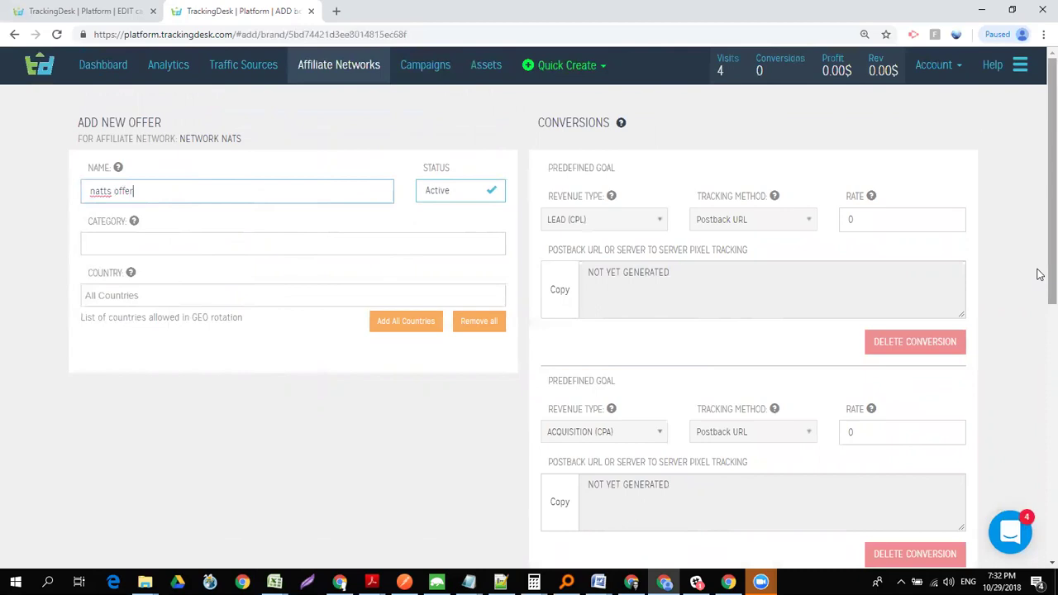
{"action": "scroll", "coordinate": [1039, 274], "scroll_direction": "down", "scroll_amount": 7}
{"action": "left_click", "coordinate": [804, 518]}
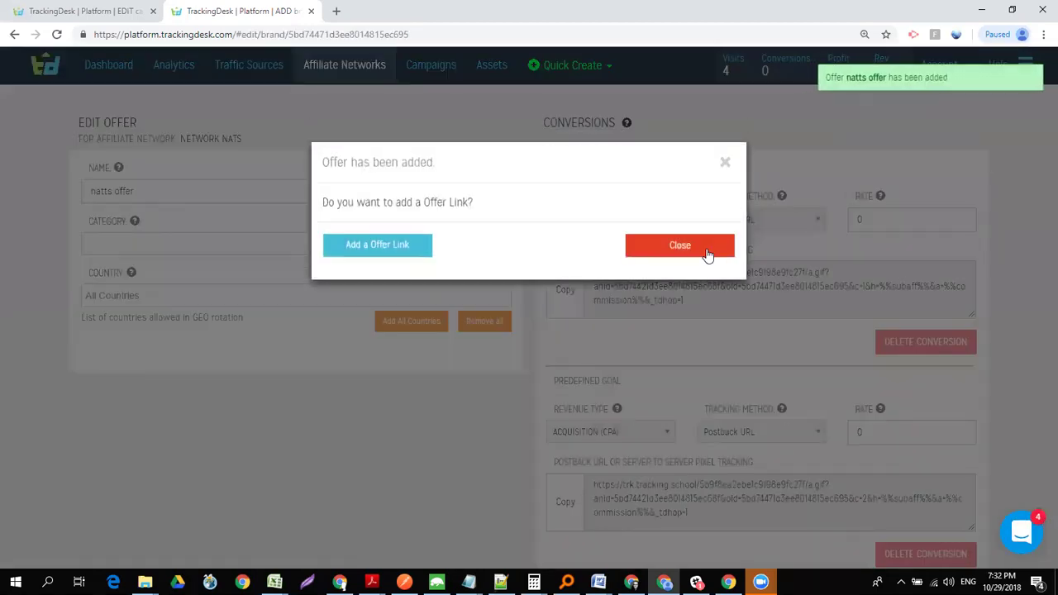
- Dismiss the 'Offer has been added' prompt and select conversion #4's postback URL
{"action": "left_click", "coordinate": [708, 255]}
{"action": "scroll", "coordinate": [1036, 248], "scroll_direction": "down", "scroll_amount": 7}
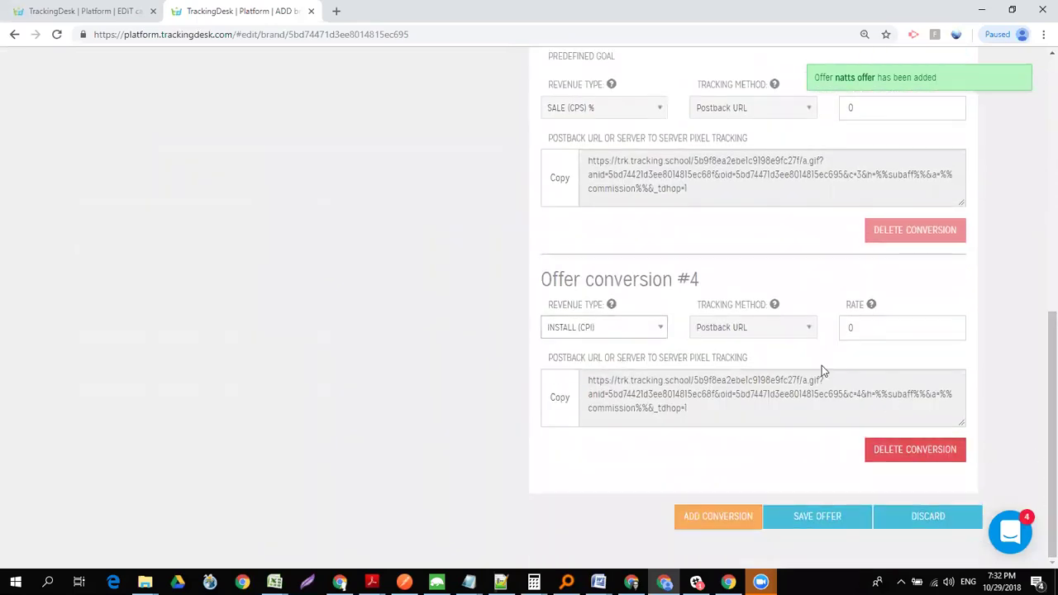
{"action": "triple_click", "coordinate": [729, 381]}
{"action": "key", "text": "ctrl+c"}
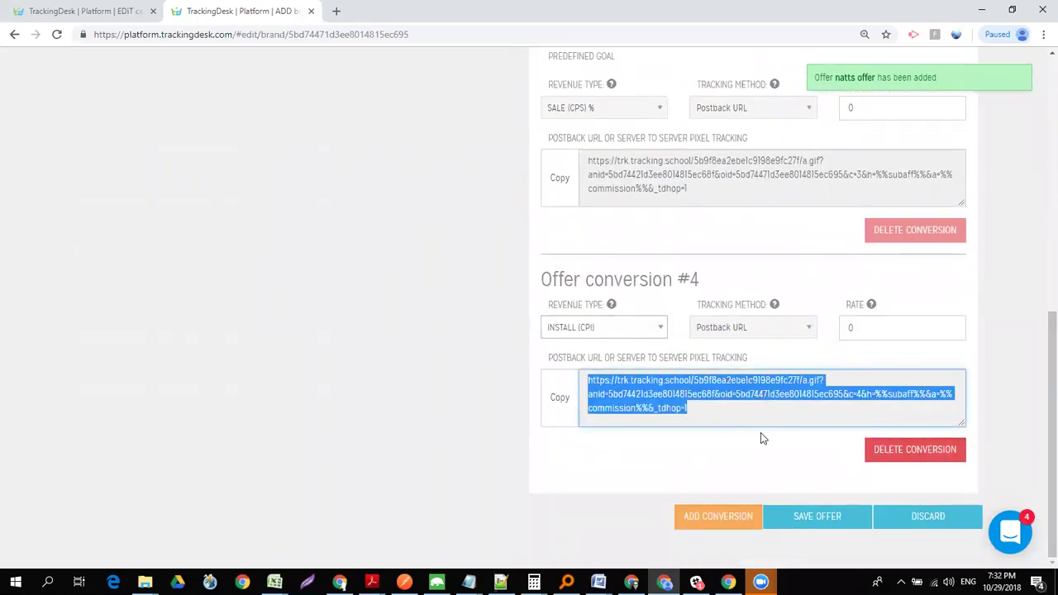
- Switch to the Notepad notes and start a new line after the last URL
{"action": "key", "text": "alt+Tab"}
{"action": "left_click", "coordinate": [698, 73]}
{"action": "key", "text": "Return"}
- Paste conversion #4's postback URL as the third line and delete its oid parameter
{"action": "key", "text": "ctrl+v"}
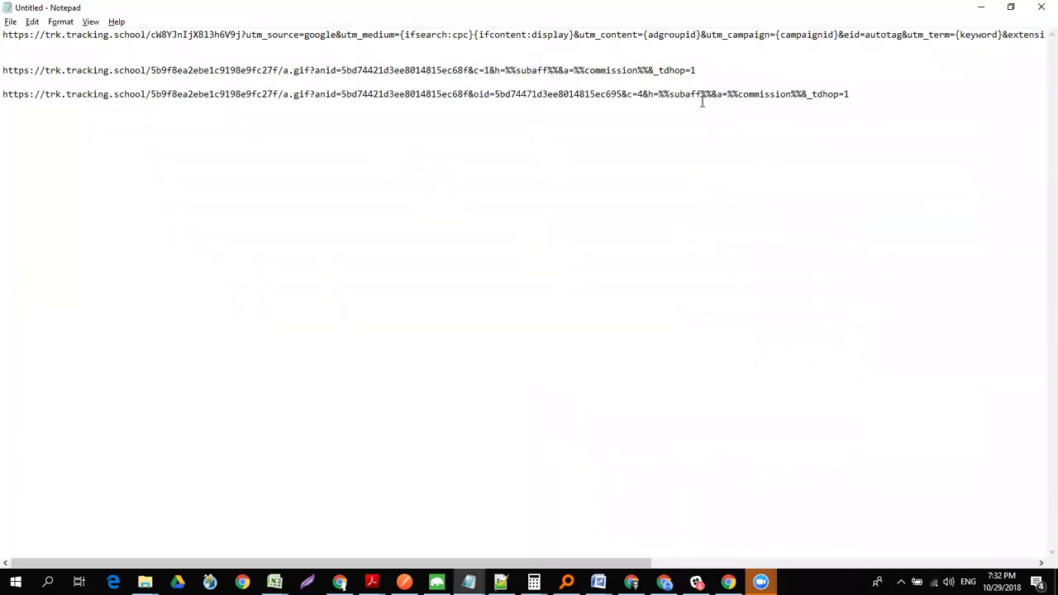
{"action": "left_click_drag", "start_coordinate": [469, 94], "coordinate": [621, 92]}
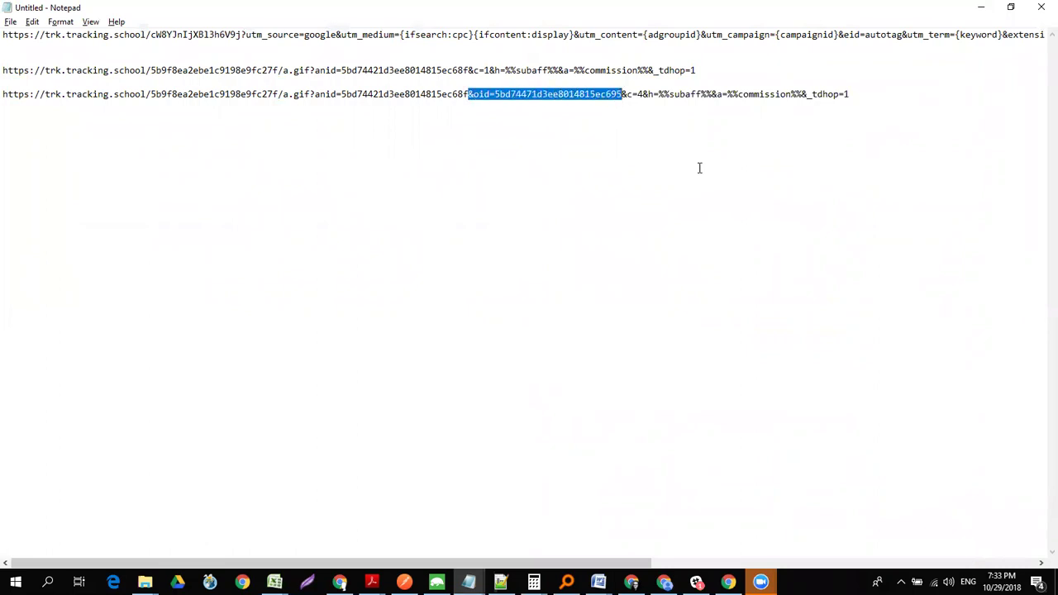
{"action": "key", "text": "Delete"}
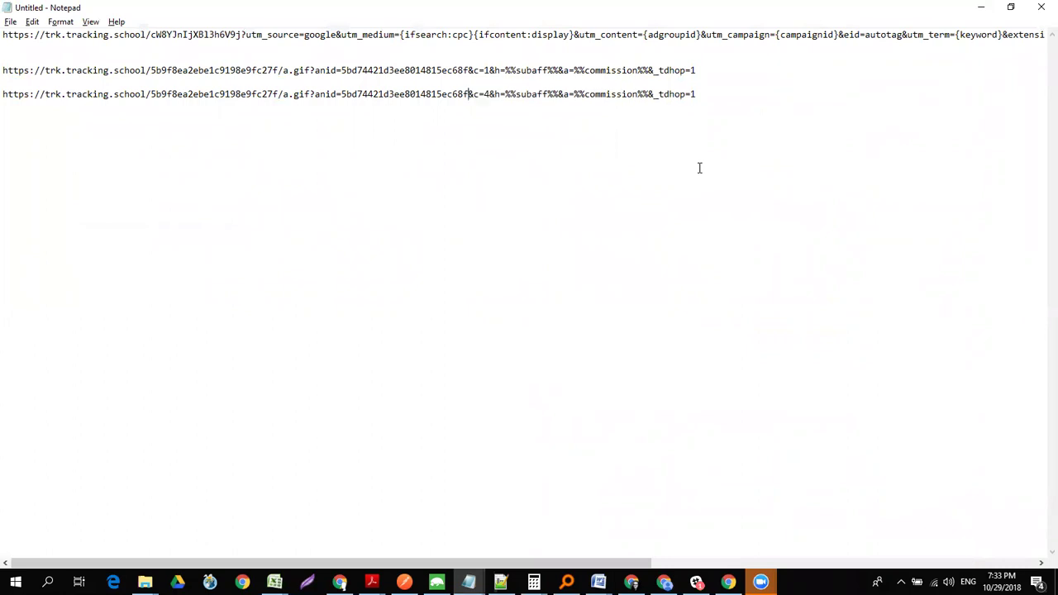
{"action": "left_click_drag", "start_coordinate": [704, 93], "coordinate": [7, 100]}
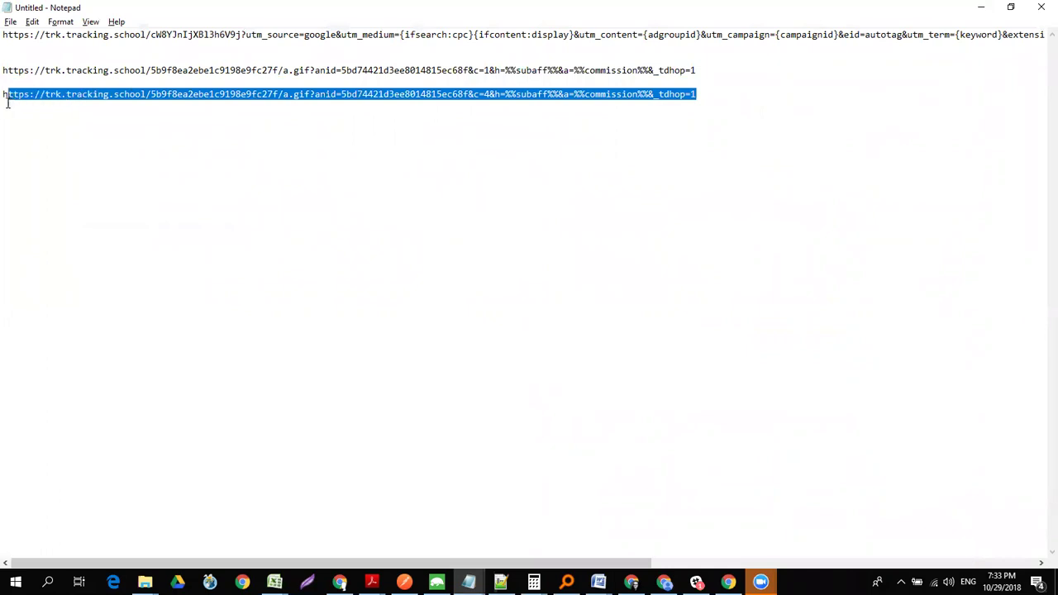
{"action": "left_click", "coordinate": [272, 101]}
{"action": "left_click_drag", "start_coordinate": [489, 94], "coordinate": [476, 96]}
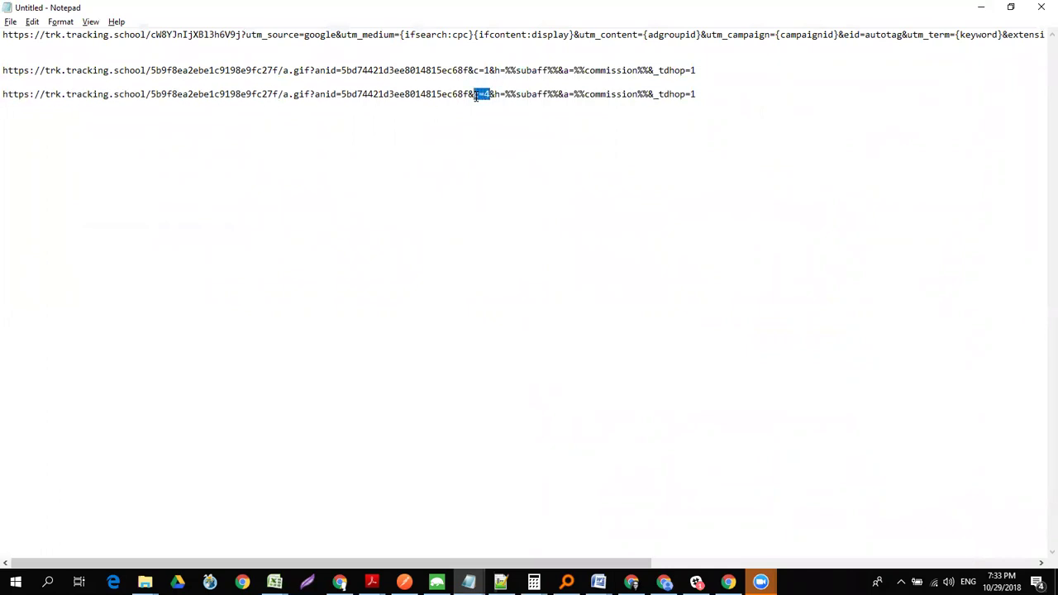
- Back in TrackingDesk, save the natts offer again
{"action": "key", "text": "alt+Tab"}
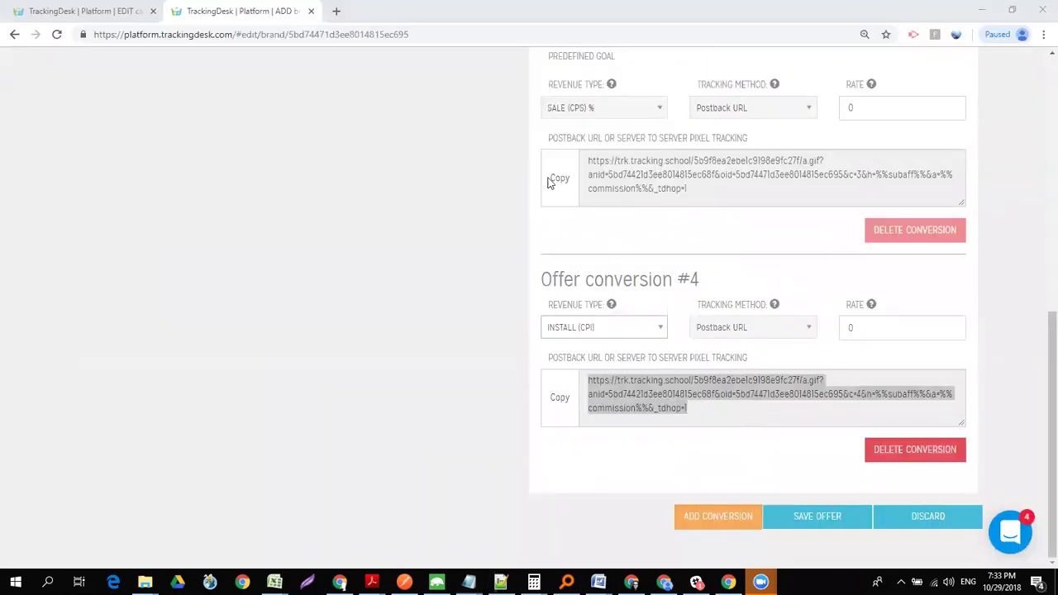
{"action": "key", "text": "ctrl+a"}
{"action": "triple_click", "coordinate": [607, 280]}
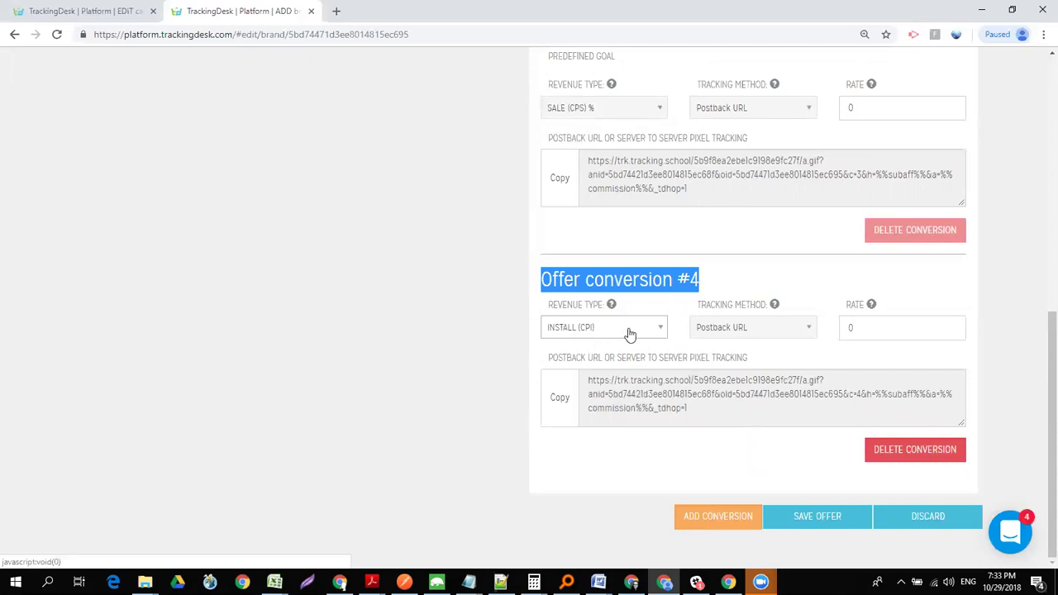
{"action": "left_click_drag", "start_coordinate": [1040, 337], "coordinate": [1040, 371]}
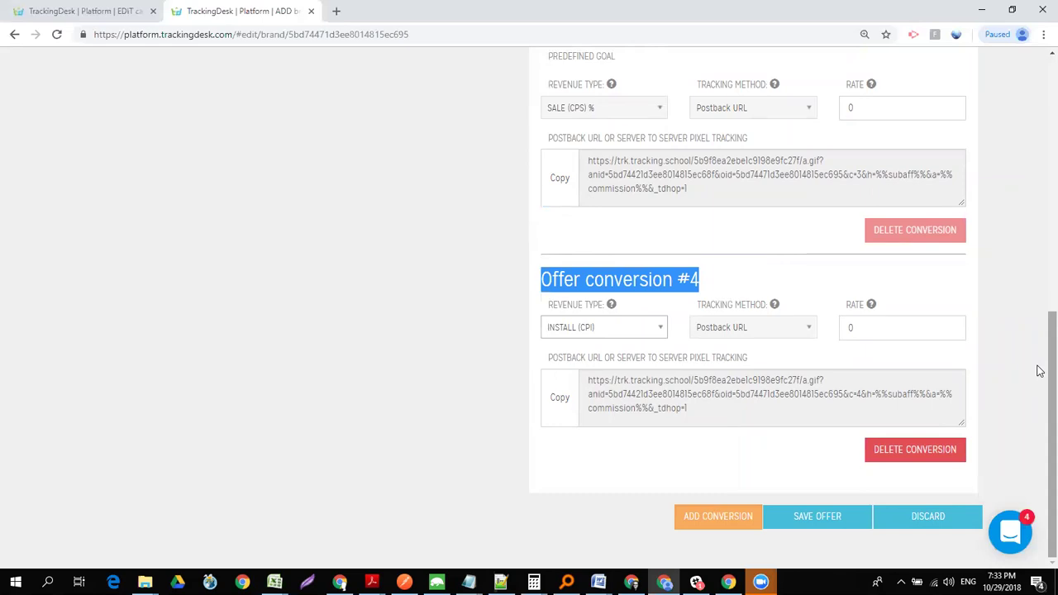
{"action": "left_click", "coordinate": [813, 521]}
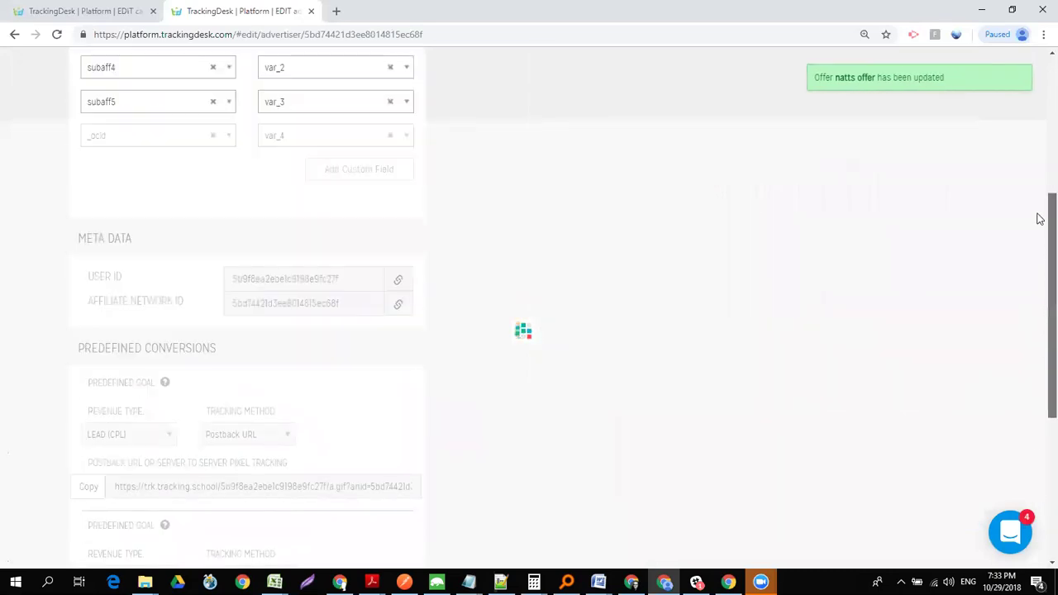
{"action": "scroll", "coordinate": [772, 101], "scroll_direction": "down", "scroll_amount": 6}
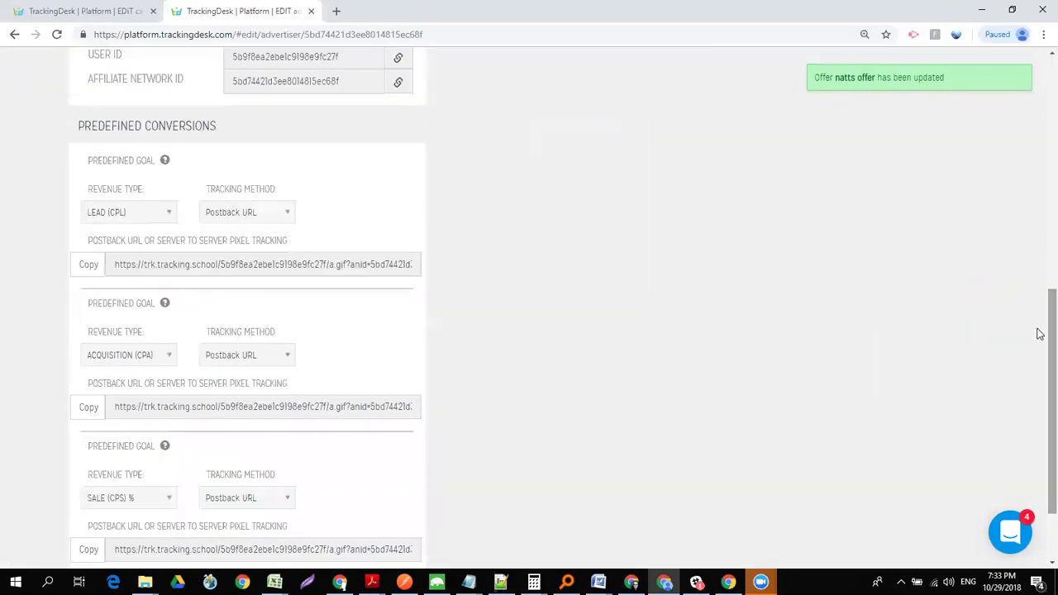
{"action": "left_click", "coordinate": [628, 234]}
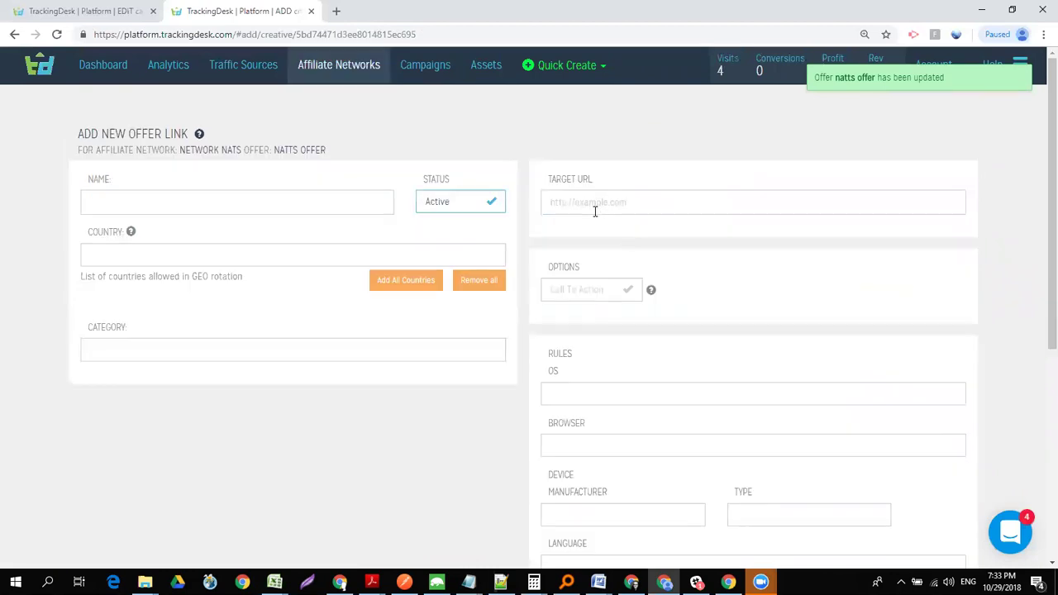
{"action": "left_click", "coordinate": [595, 208]}
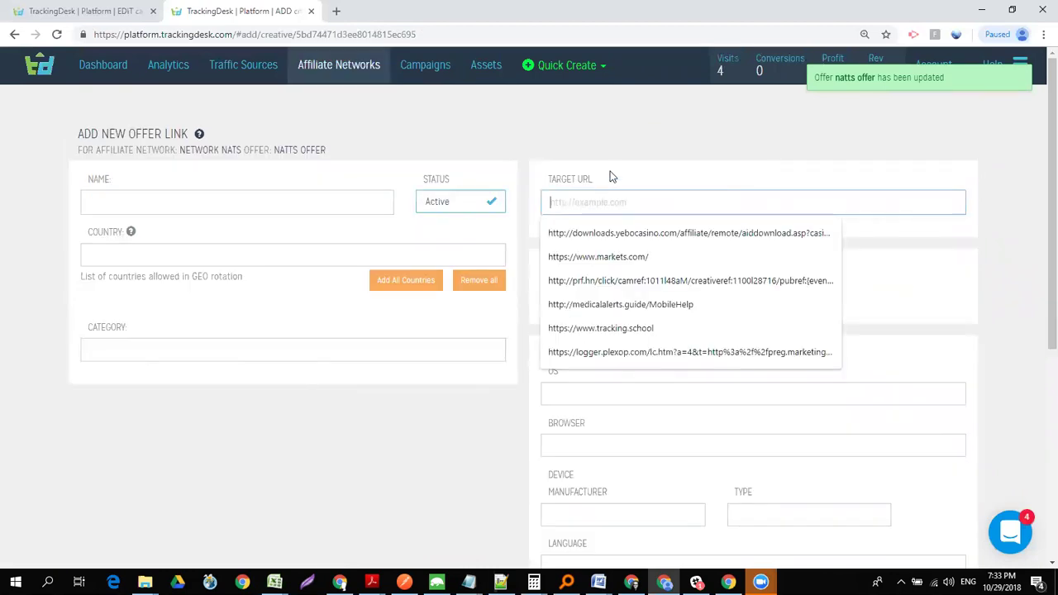
{"action": "left_click", "coordinate": [611, 177]}
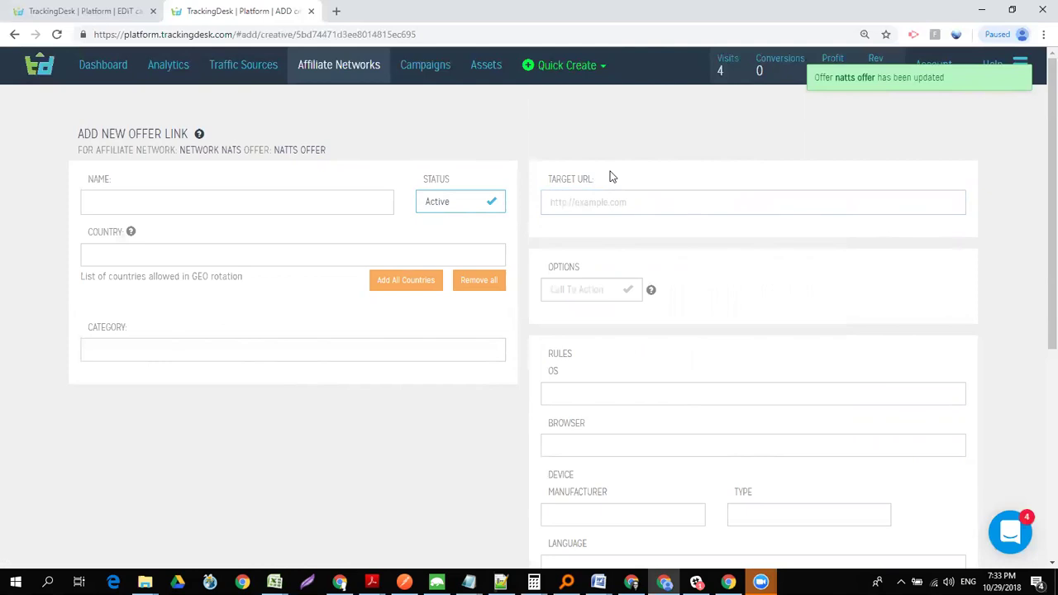
{"action": "left_click", "coordinate": [567, 205]}
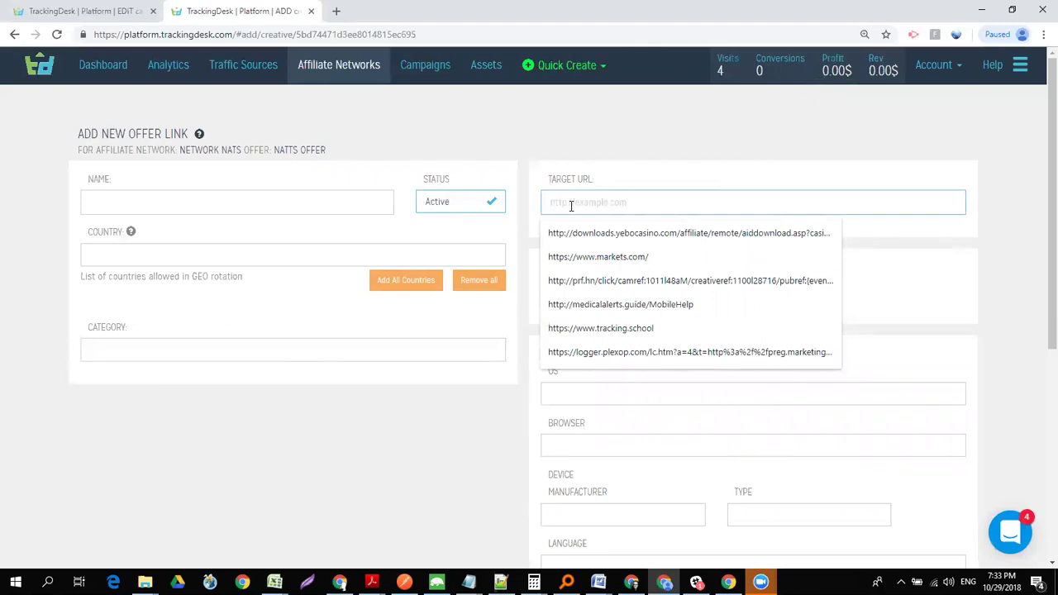
{"action": "left_click", "coordinate": [601, 257]}
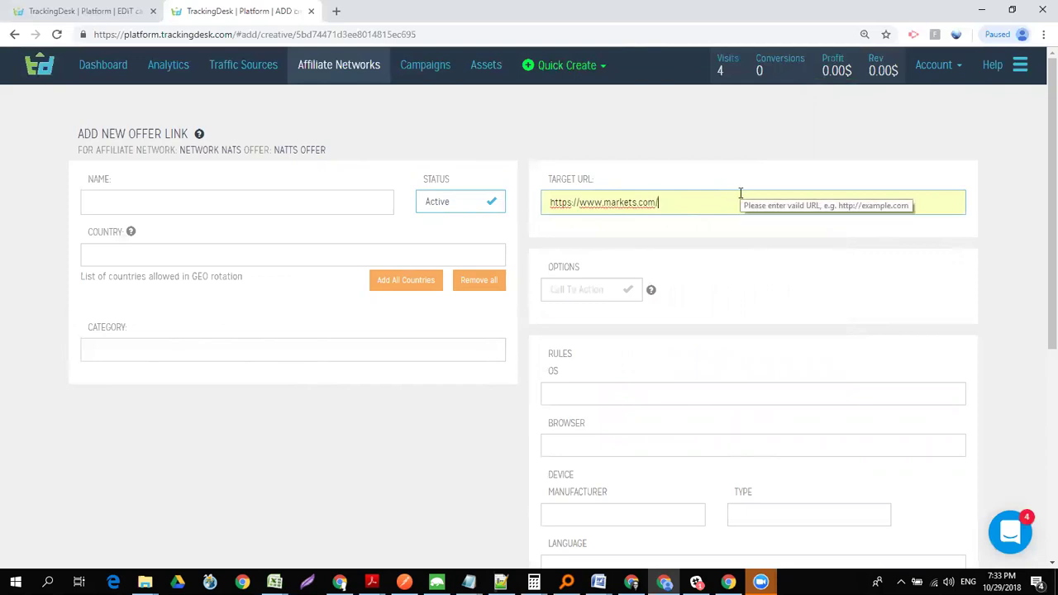
{"action": "type", "text": "?"}
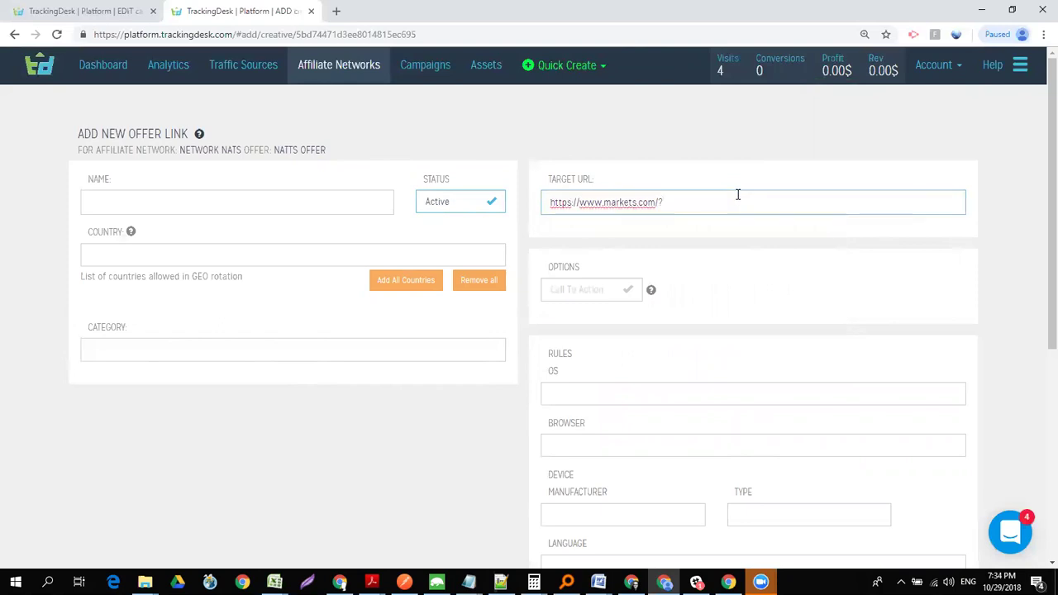
{"action": "type", "text": "subaff="}
{"action": "type", "text": "0192831028102139812"}
{"action": "double_click", "coordinate": [738, 201]}
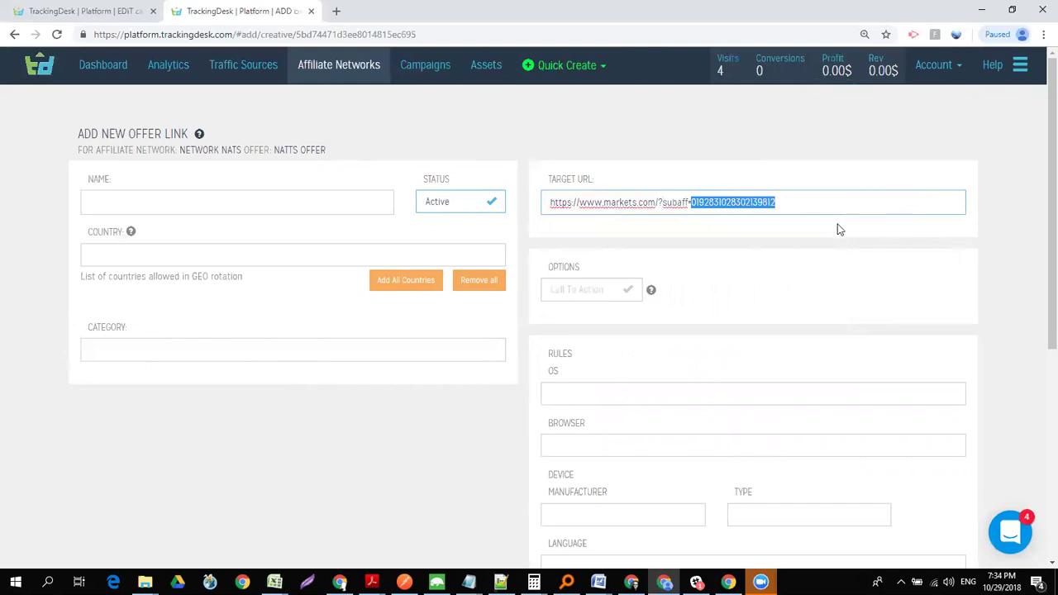
{"action": "left_click", "coordinate": [756, 200]}
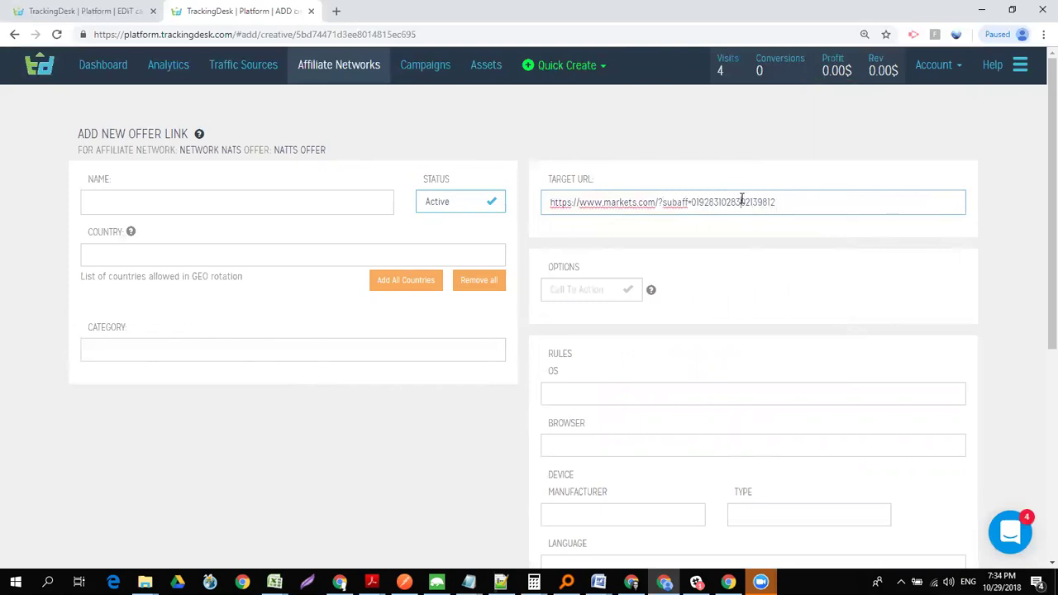
{"action": "double_click", "coordinate": [741, 200]}
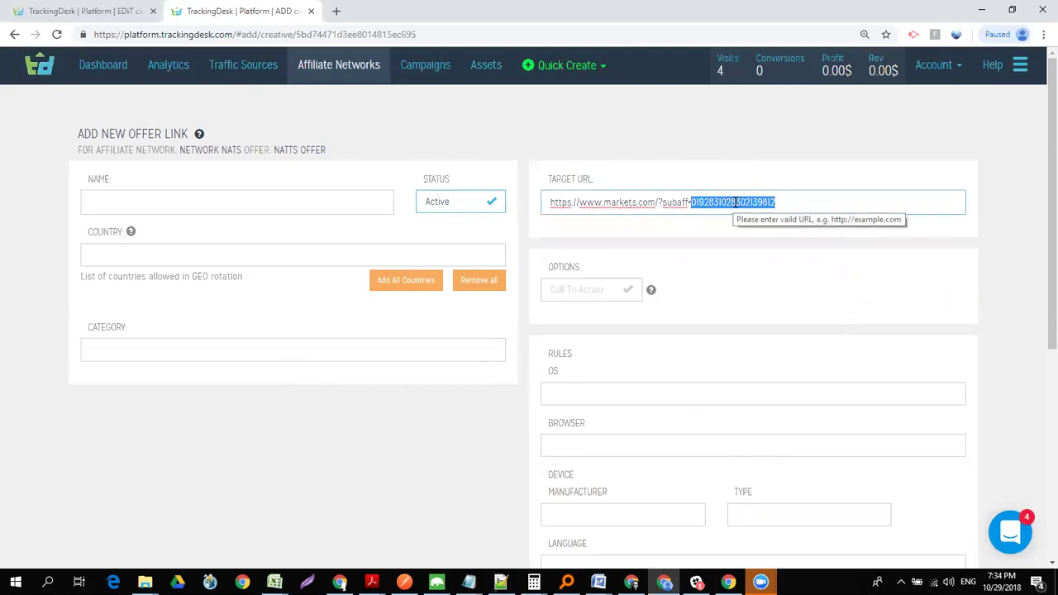
{"action": "left_click", "coordinate": [733, 202]}
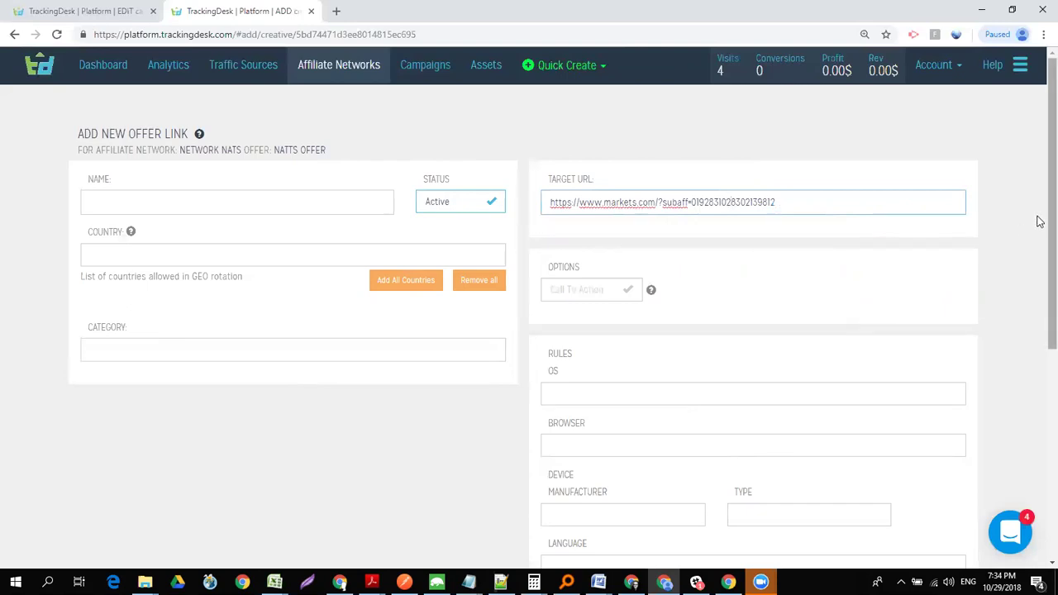
{"action": "scroll", "coordinate": [1037, 240], "scroll_direction": "down", "scroll_amount": 1}
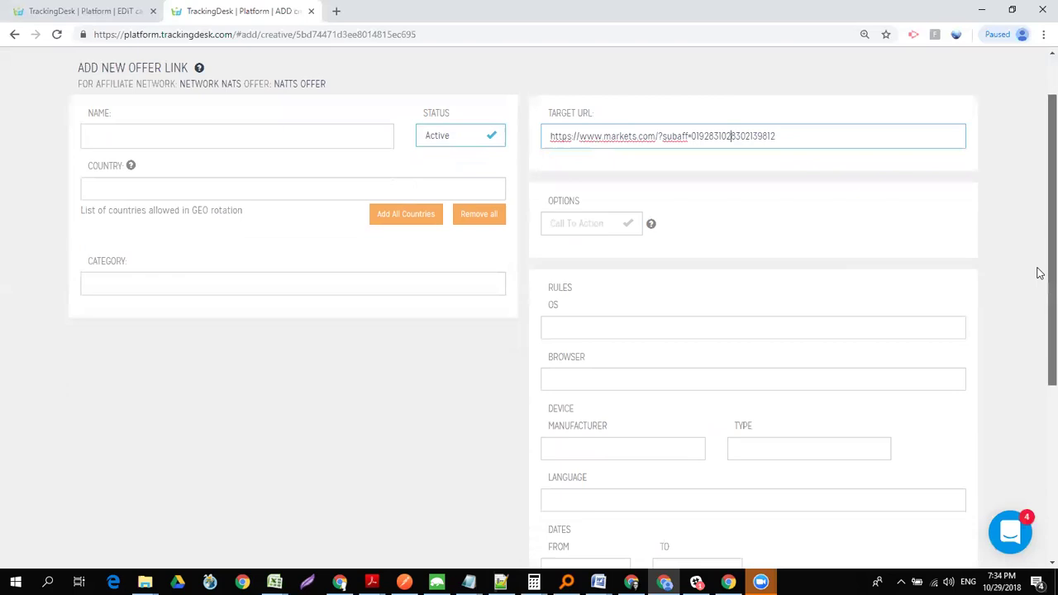
{"action": "scroll", "coordinate": [1033, 248], "scroll_direction": "up", "scroll_amount": 1}
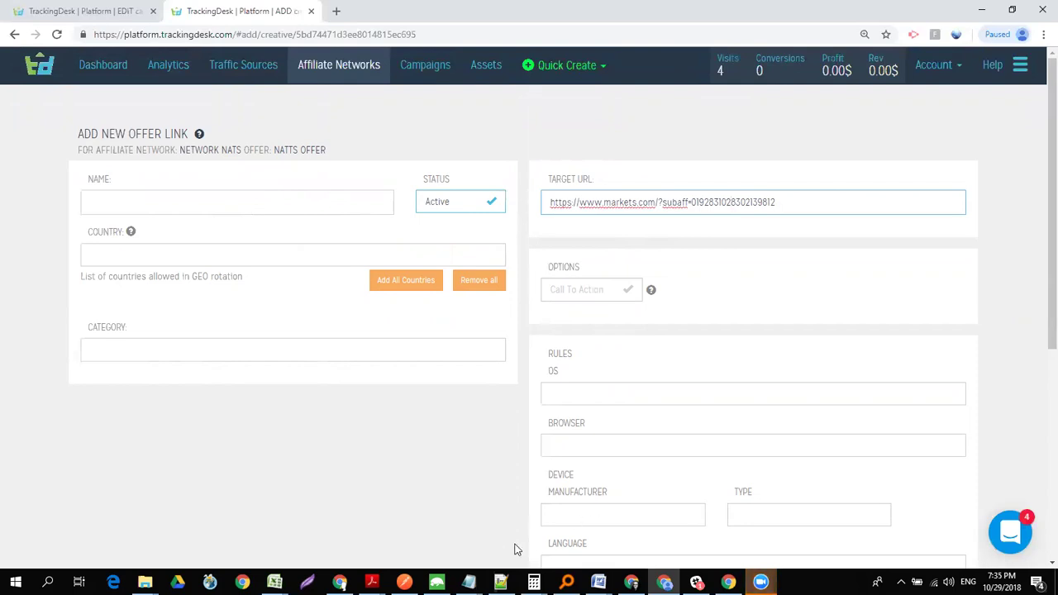
{"action": "key", "text": "alt+Tab"}
{"action": "key", "text": "Tab"}
{"action": "key", "text": "Escape"}
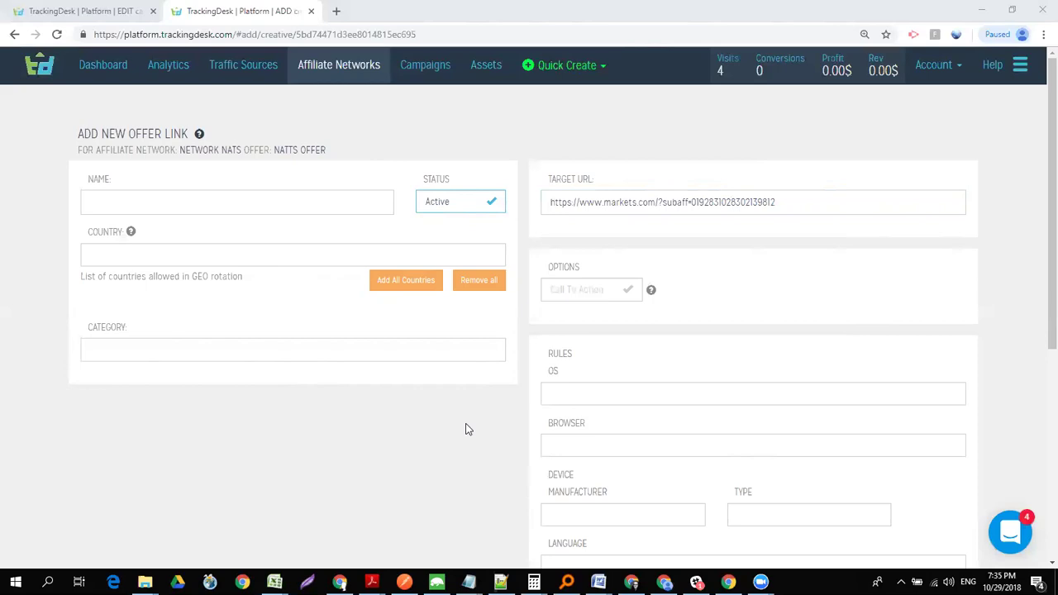
{"action": "left_click", "coordinate": [481, 298]}
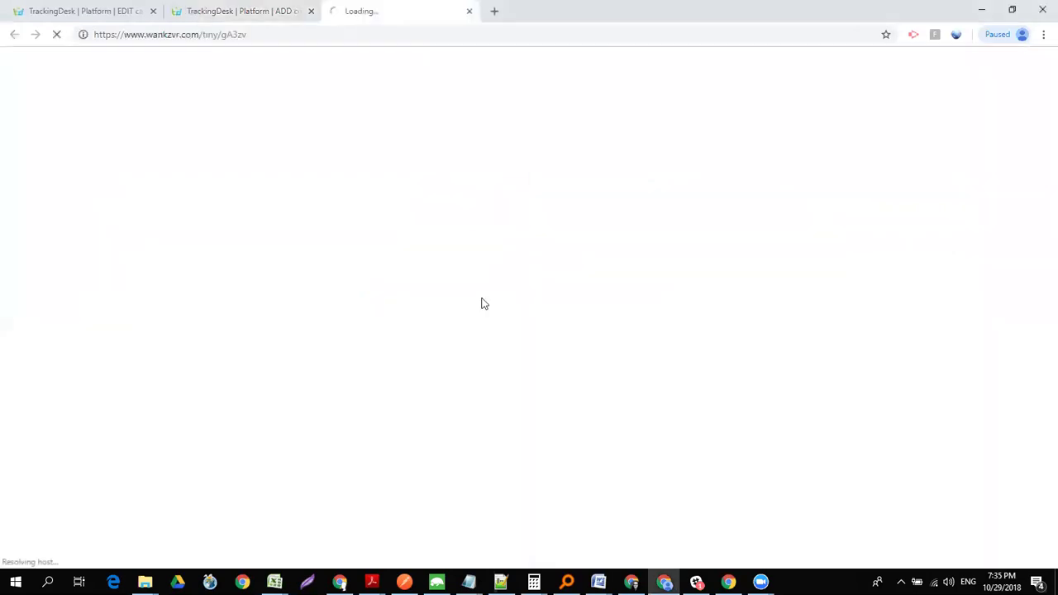
{"action": "left_click", "coordinate": [268, 36]}
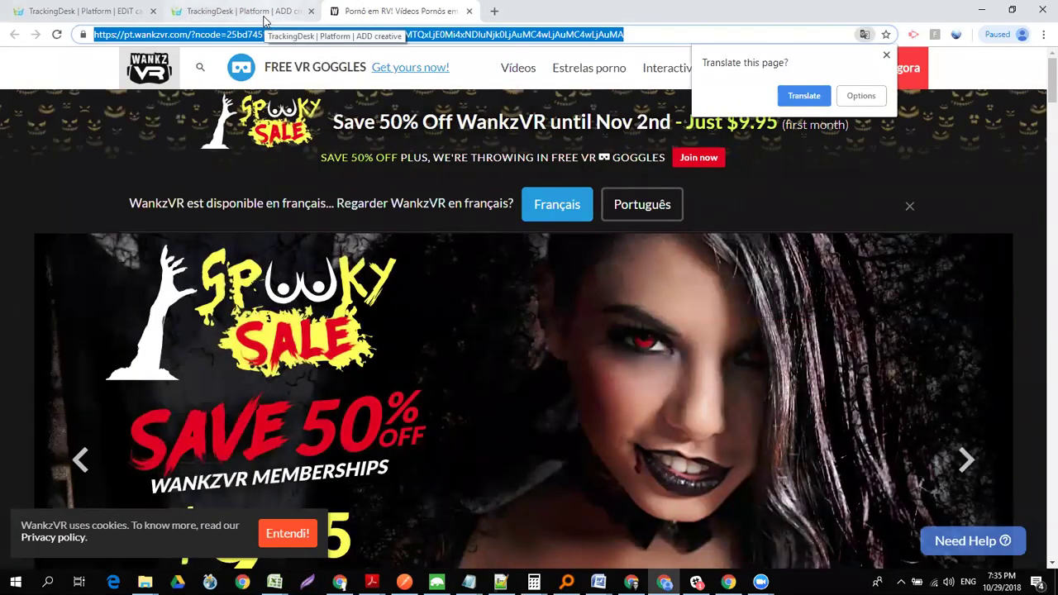
{"action": "left_click", "coordinate": [264, 18]}
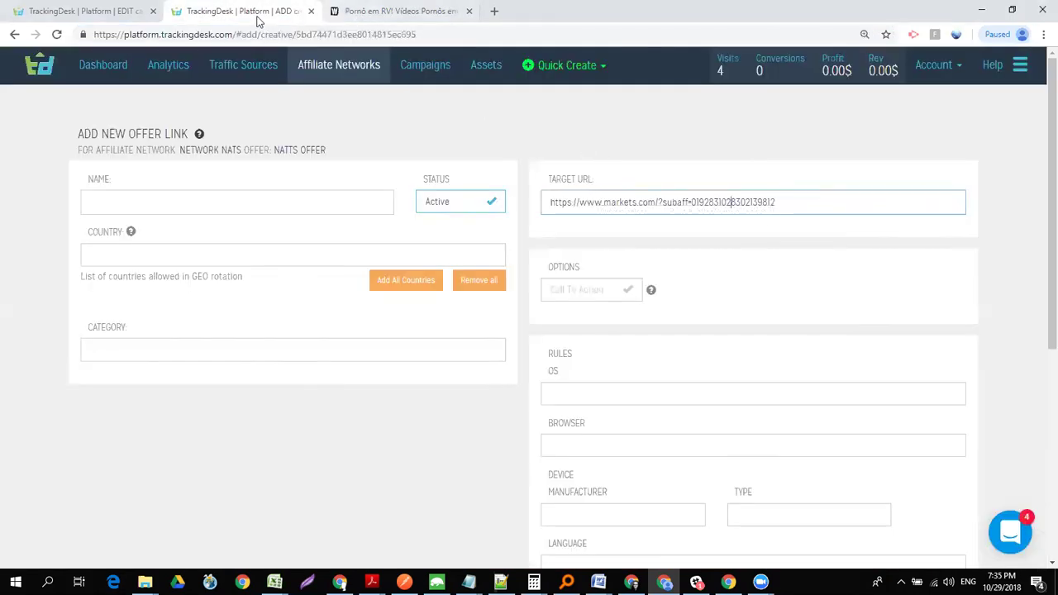
{"action": "key", "text": "alt+Tab"}
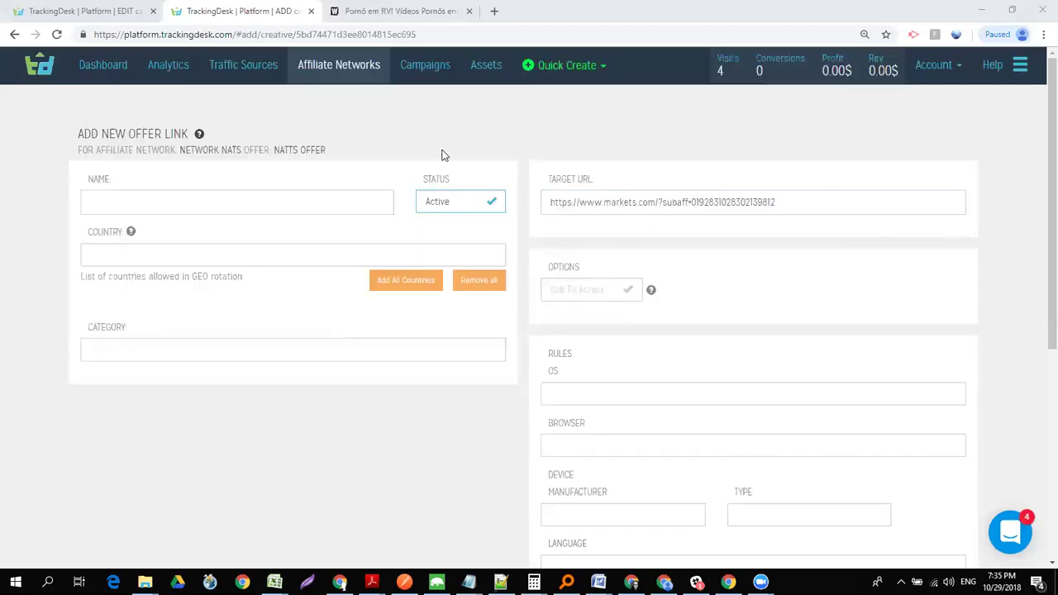
{"action": "triple_click", "coordinate": [696, 203]}
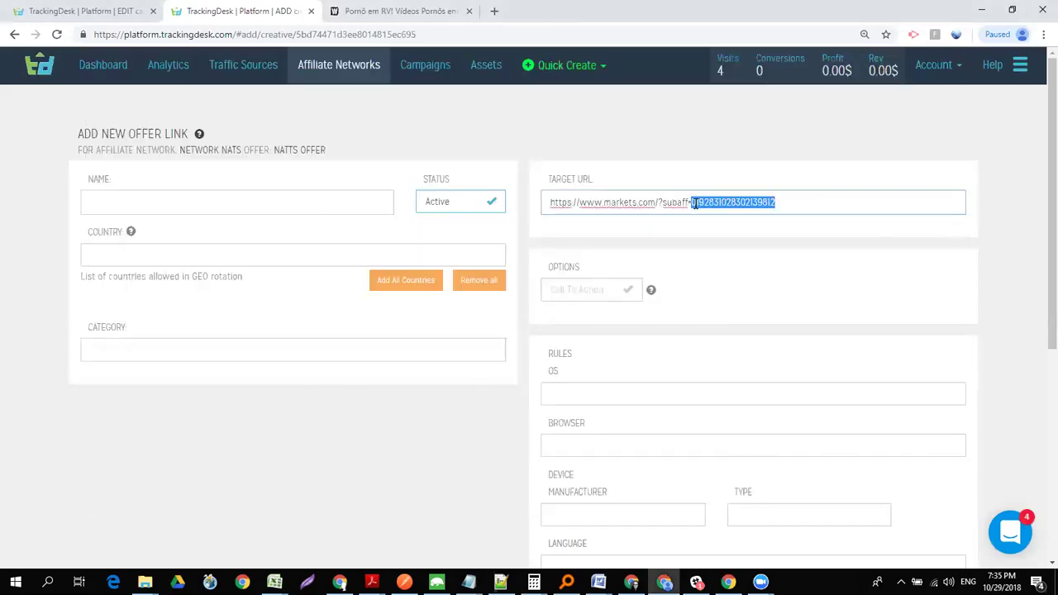
{"action": "type", "text": "https://www.wankzvr.com/tiny/gA33V"}
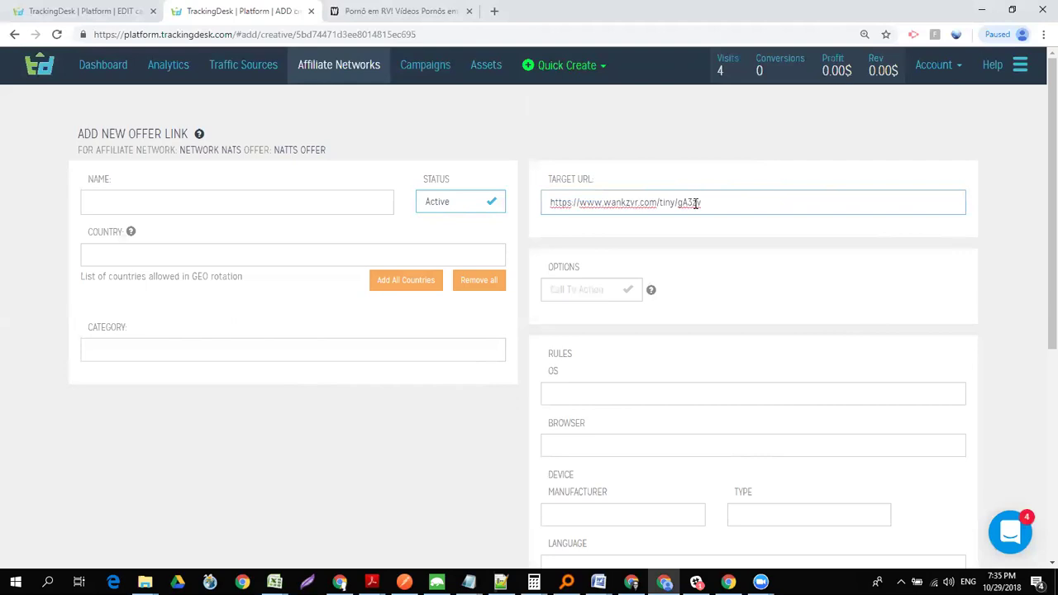
- Name the offer link 'Nats short link', allow all countries, and save it
{"action": "left_click", "coordinate": [172, 201]}
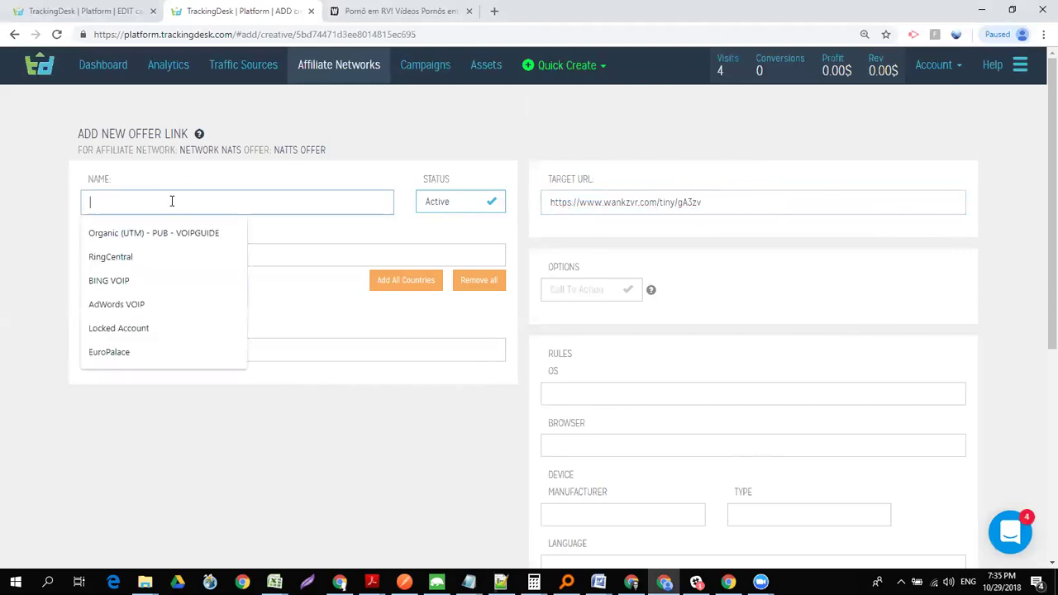
{"action": "type", "text": "Na"}
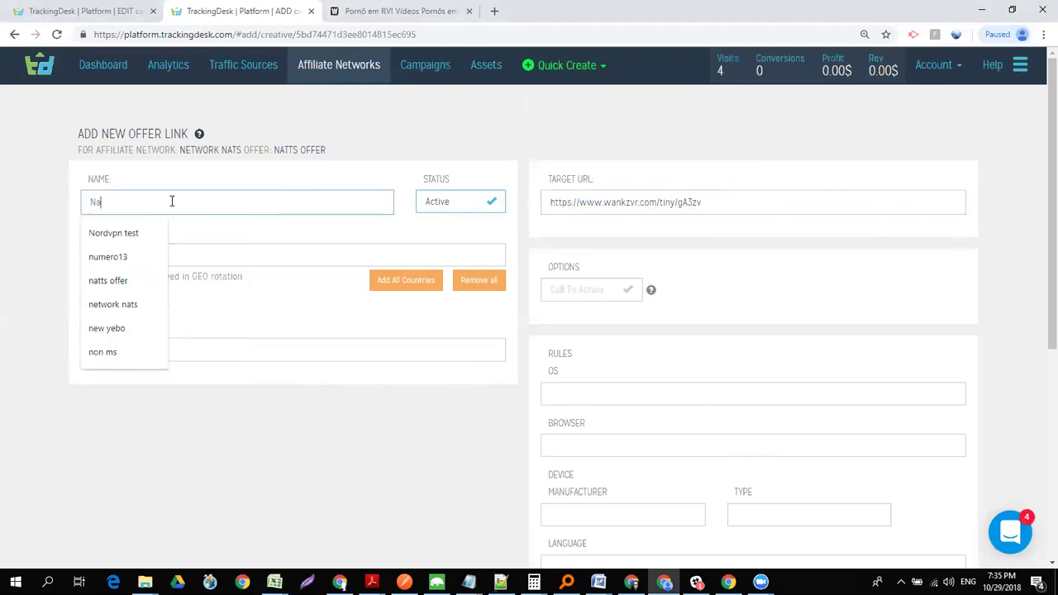
{"action": "type", "text": "ts short link"}
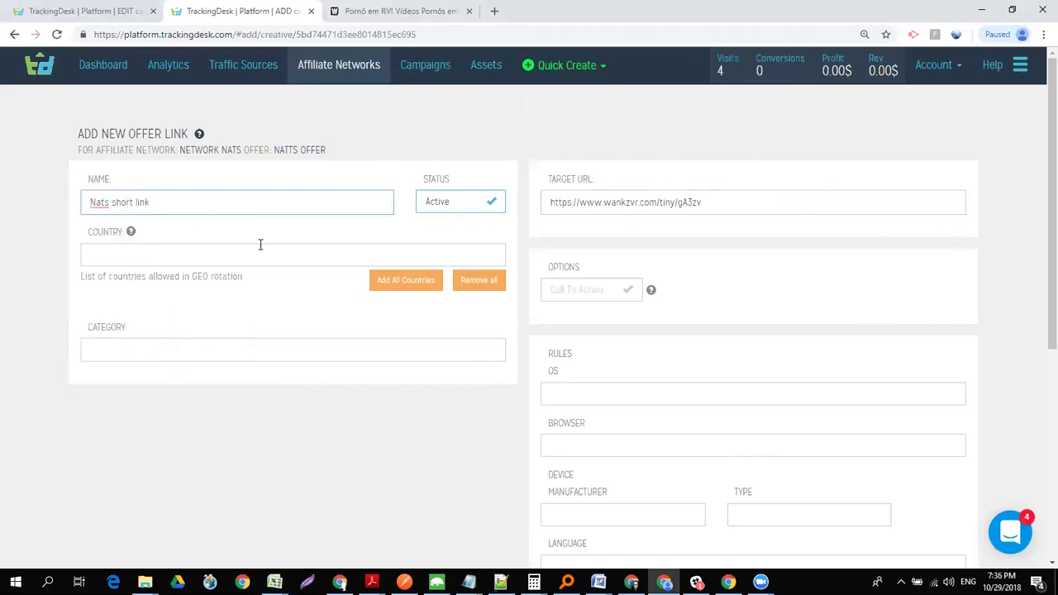
{"action": "left_click", "coordinate": [411, 281]}
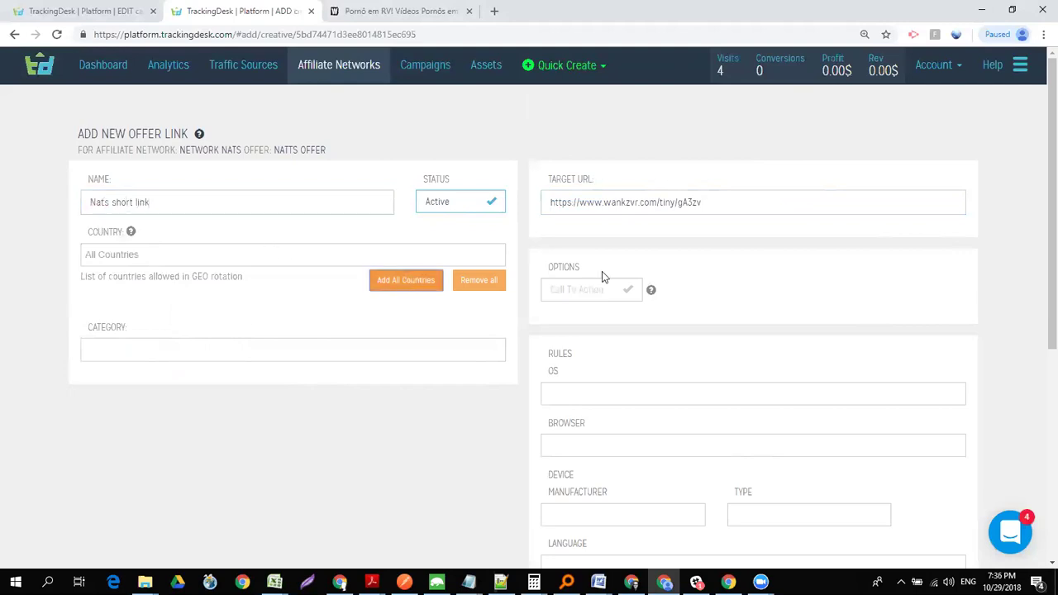
{"action": "scroll", "coordinate": [1040, 176], "scroll_direction": "down", "scroll_amount": 1}
{"action": "scroll", "coordinate": [1040, 177], "scroll_direction": "down", "scroll_amount": 5}
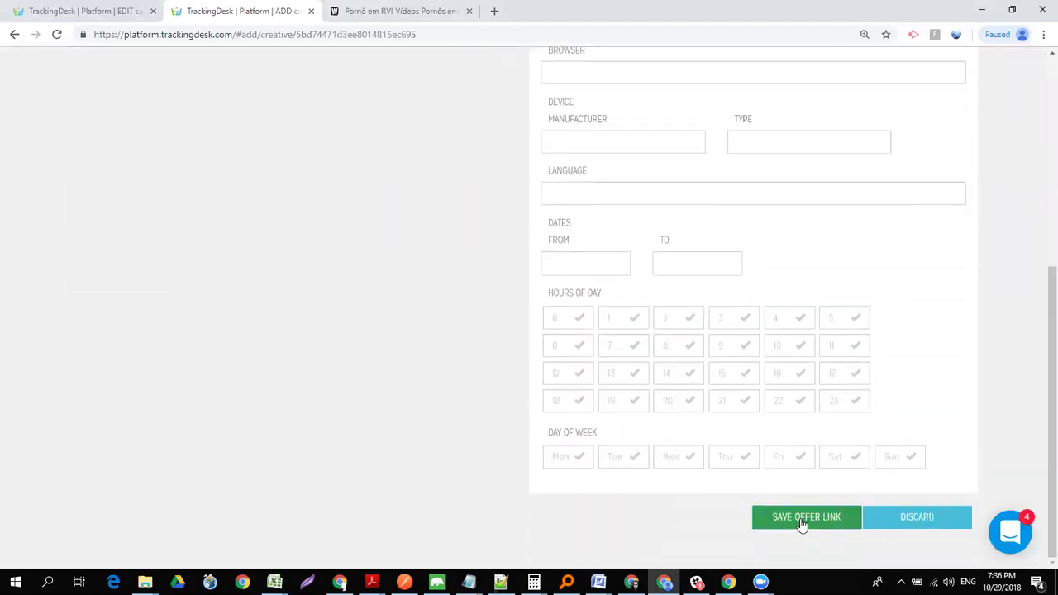
{"action": "left_click", "coordinate": [802, 519]}
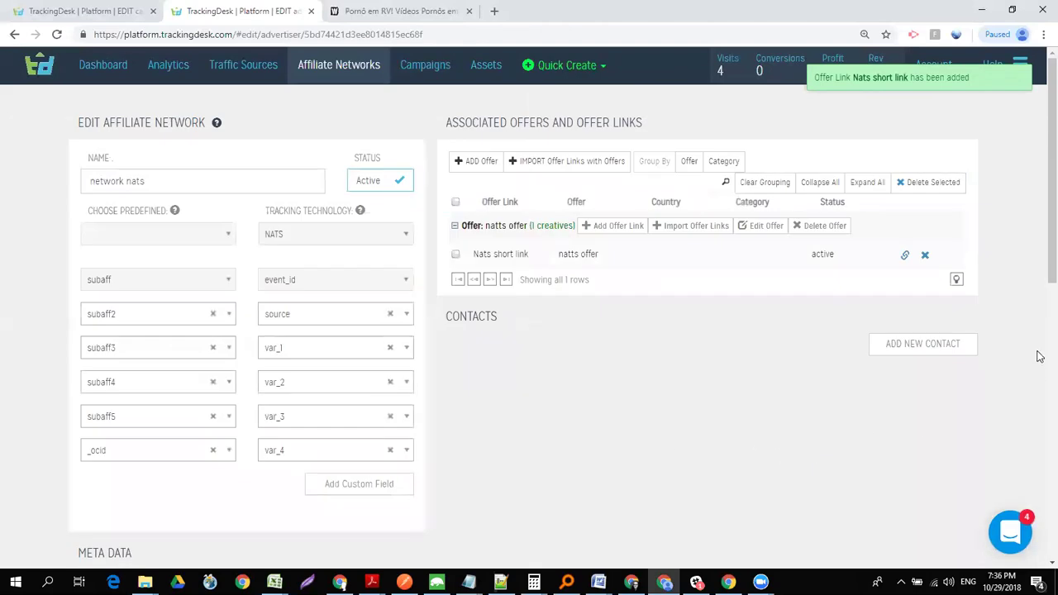
{"action": "scroll", "coordinate": [1040, 249], "scroll_direction": "down", "scroll_amount": 7}
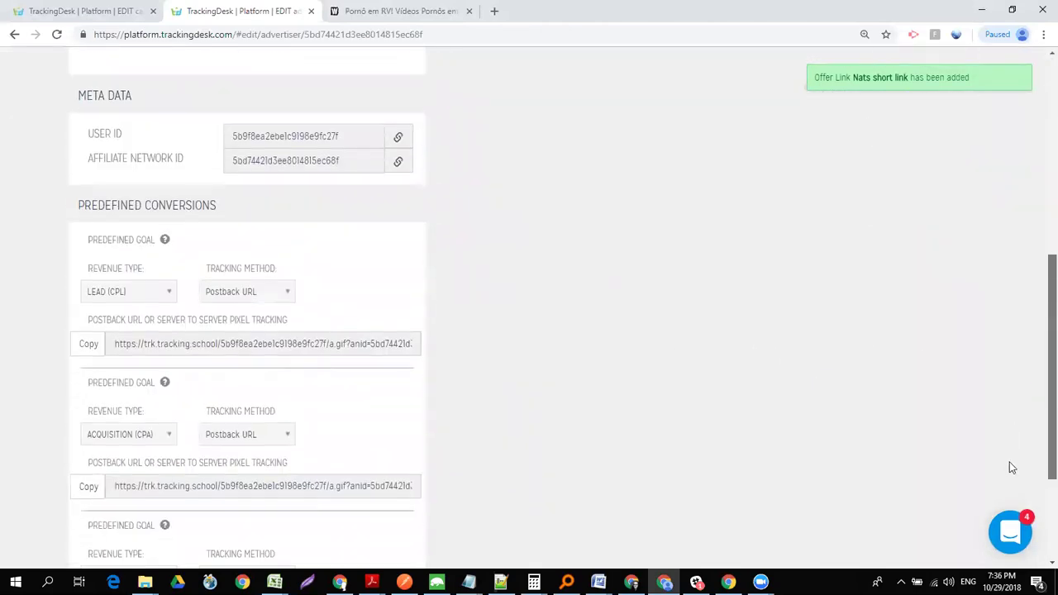
{"action": "scroll", "coordinate": [1000, 500], "scroll_direction": "up", "scroll_amount": 10}
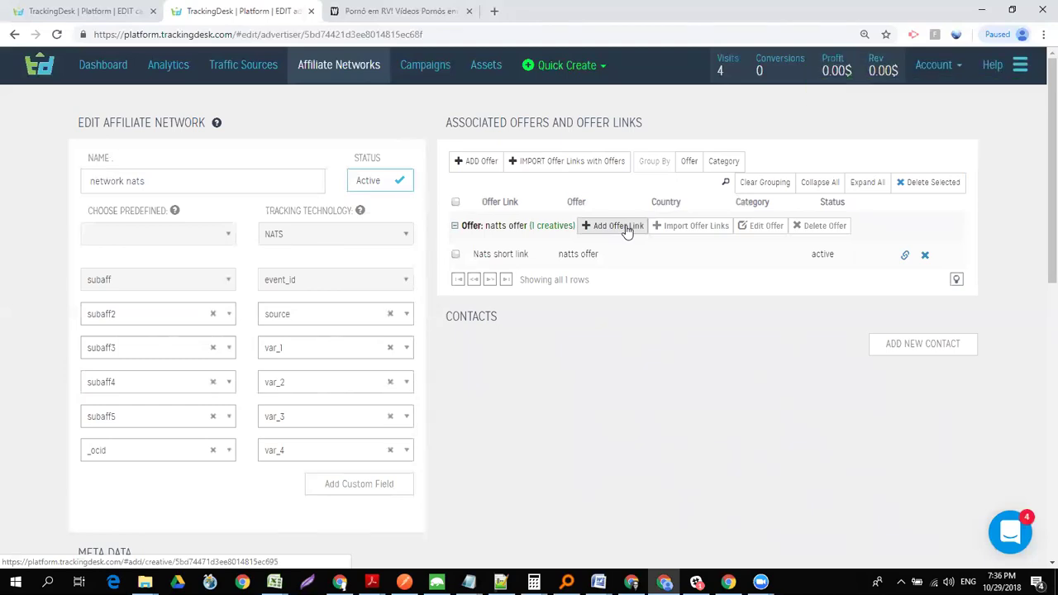
- Load the gA3zv short link with the DevTools Network log preserved
{"action": "left_click", "coordinate": [430, 12]}
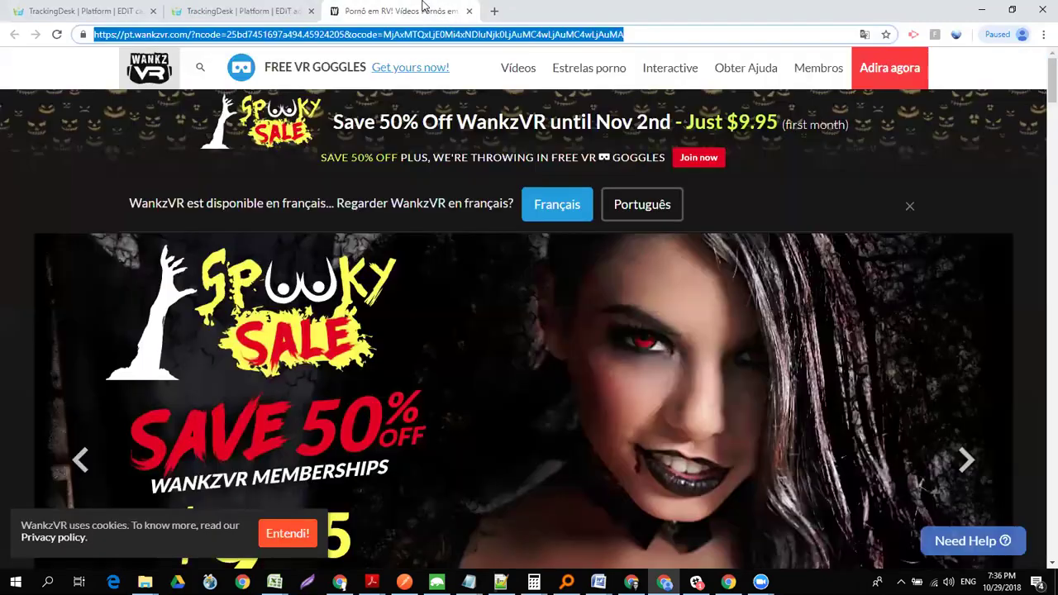
{"action": "left_click", "coordinate": [242, 34]}
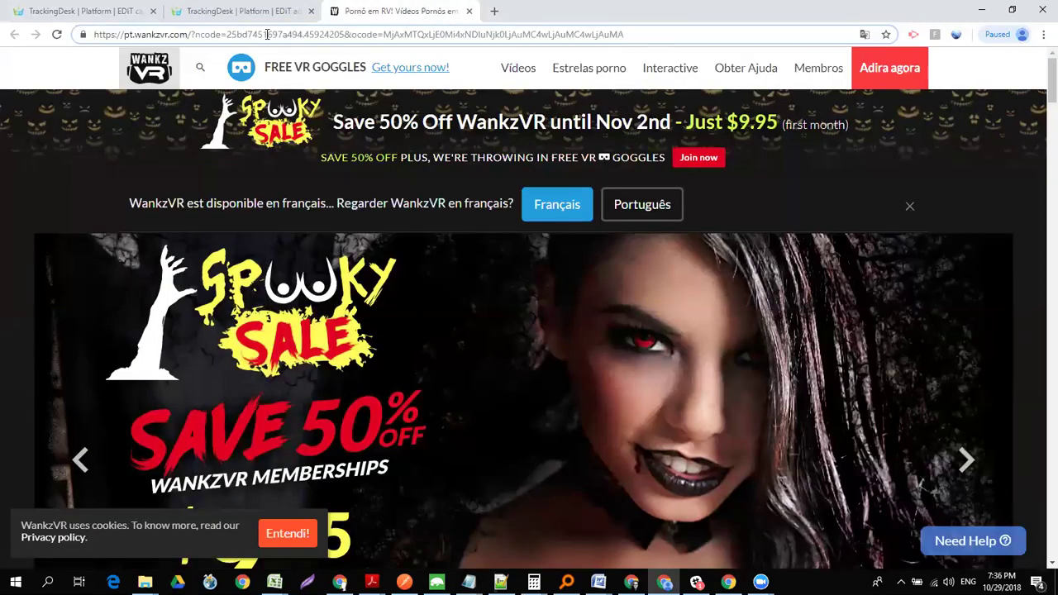
{"action": "triple_click", "coordinate": [267, 34]}
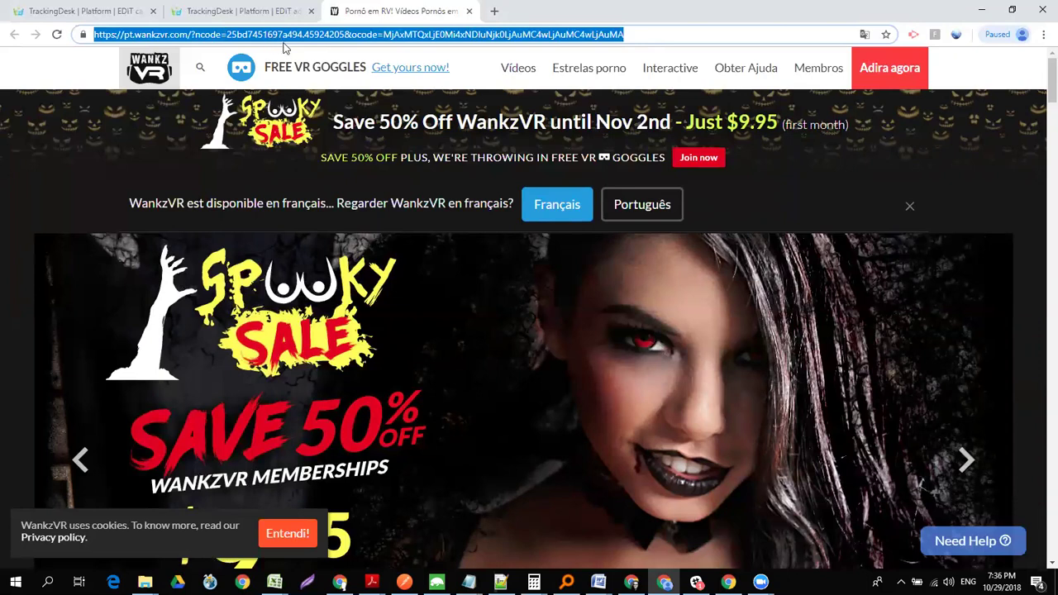
{"action": "type", "text": "https://www.wankzvr.com/tiny/gA3zv"}
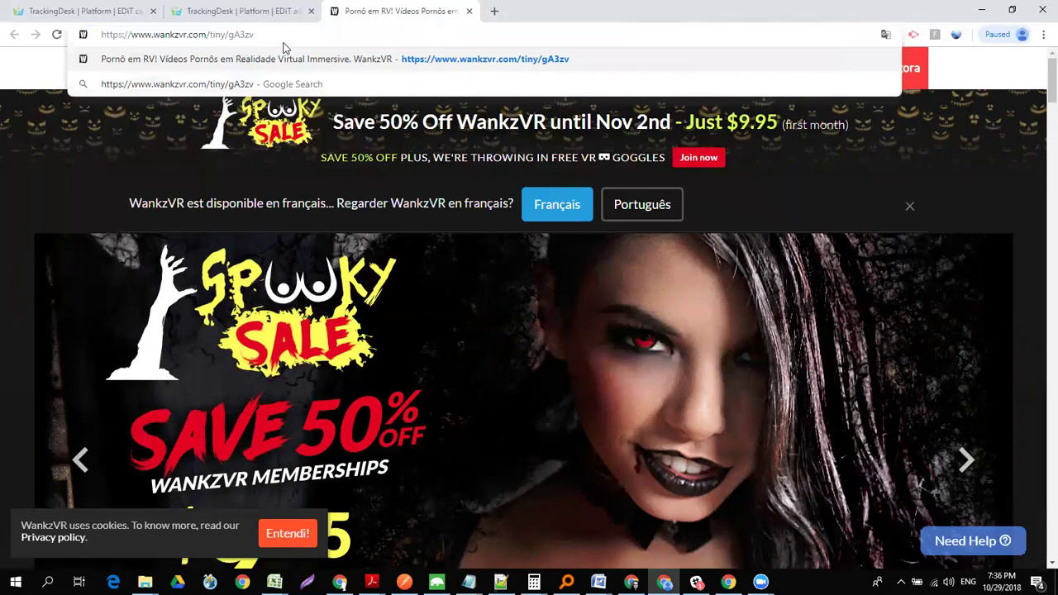
{"action": "key", "text": "ctrl+shift+i"}
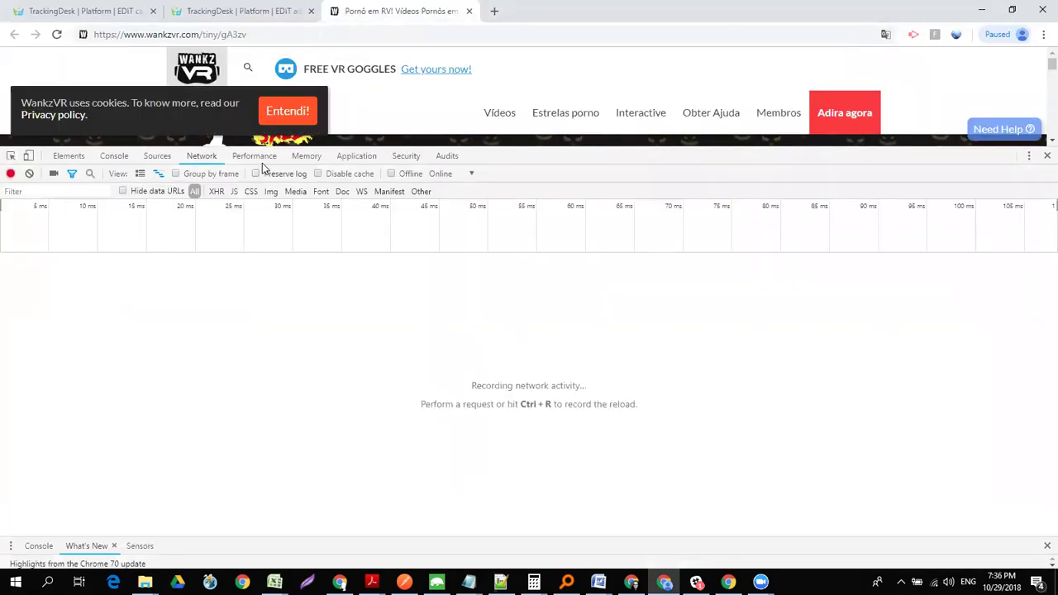
{"action": "left_click", "coordinate": [256, 173]}
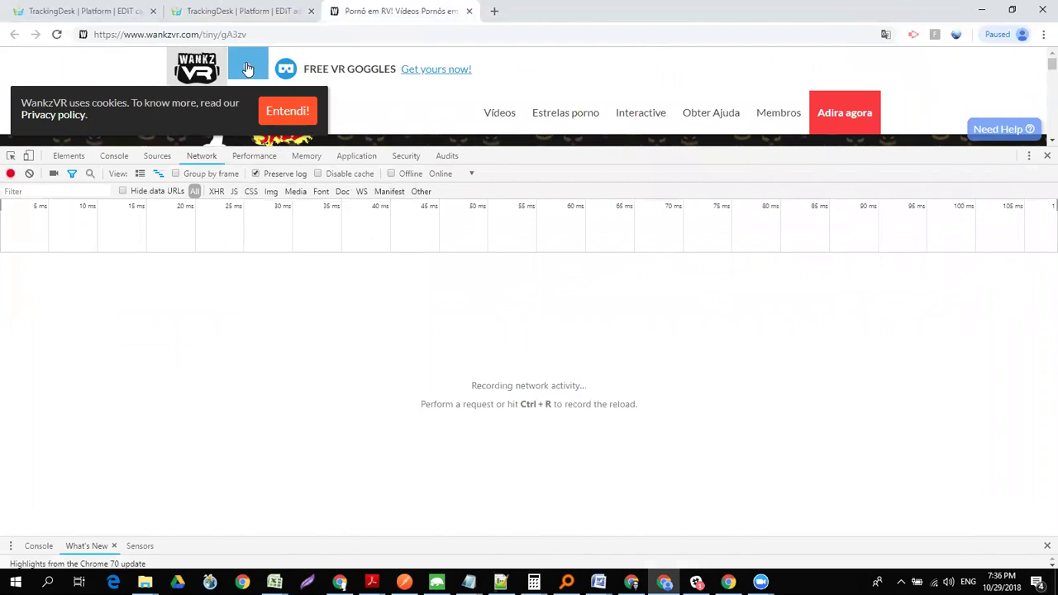
{"action": "left_click", "coordinate": [247, 33]}
{"action": "key", "text": "Return"}
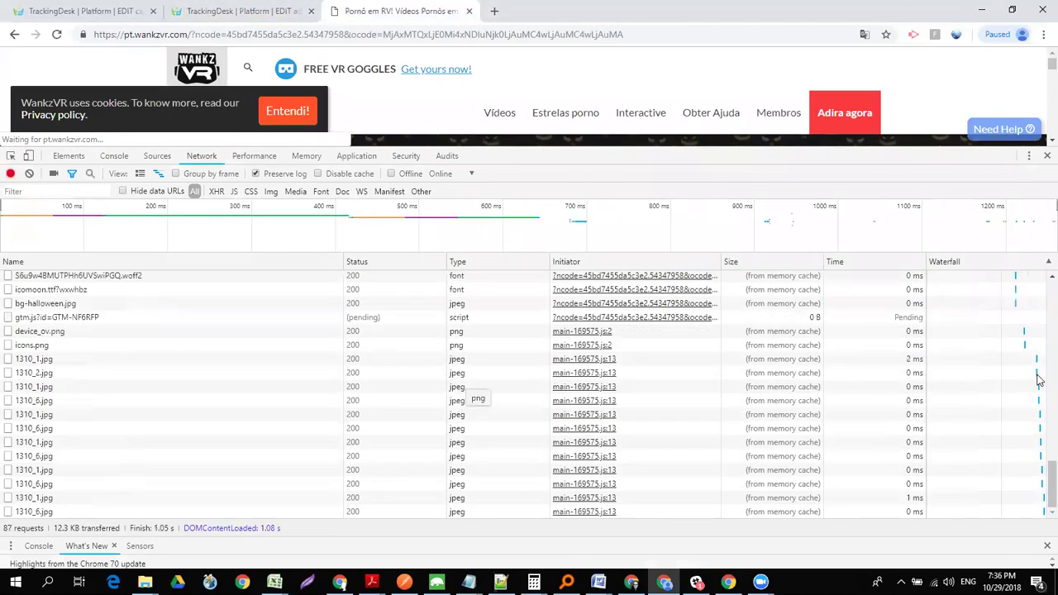
- Inspect the ncode value and the 302 Location header, then load the redirect target in a new tab
{"action": "scroll", "coordinate": [1039, 451], "scroll_direction": "down", "scroll_amount": 10}
{"action": "scroll", "coordinate": [1039, 441], "scroll_direction": "up", "scroll_amount": 10}
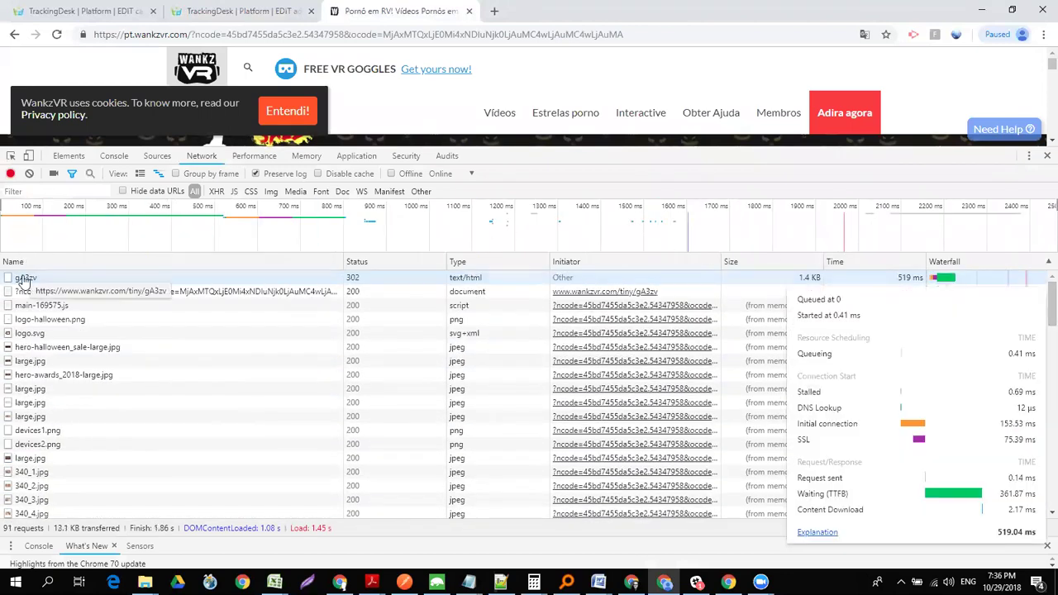
{"action": "left_click", "coordinate": [33, 293]}
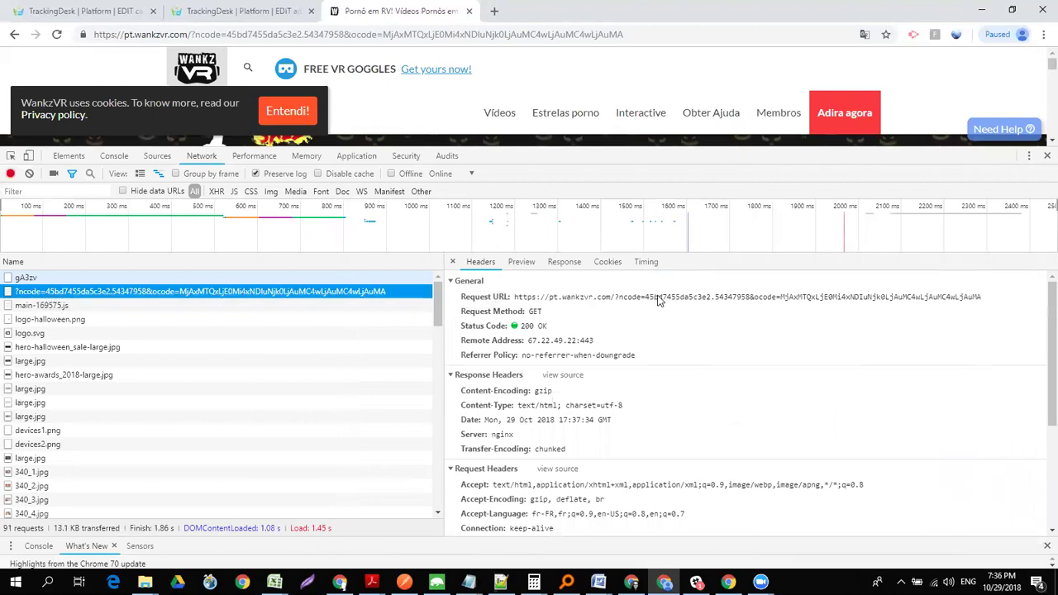
{"action": "double_click", "coordinate": [657, 298]}
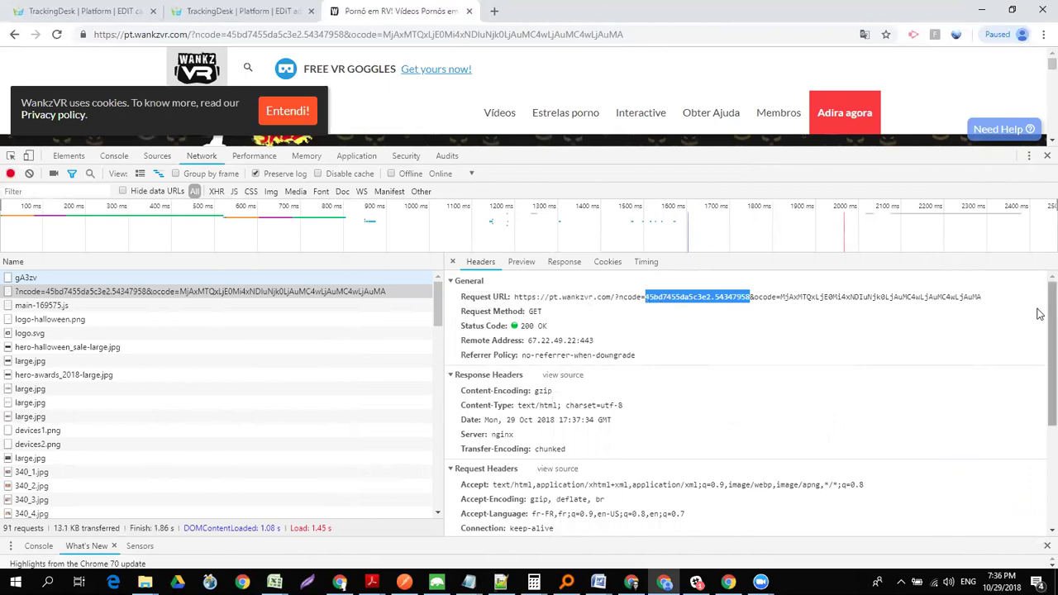
{"action": "left_click", "coordinate": [91, 282]}
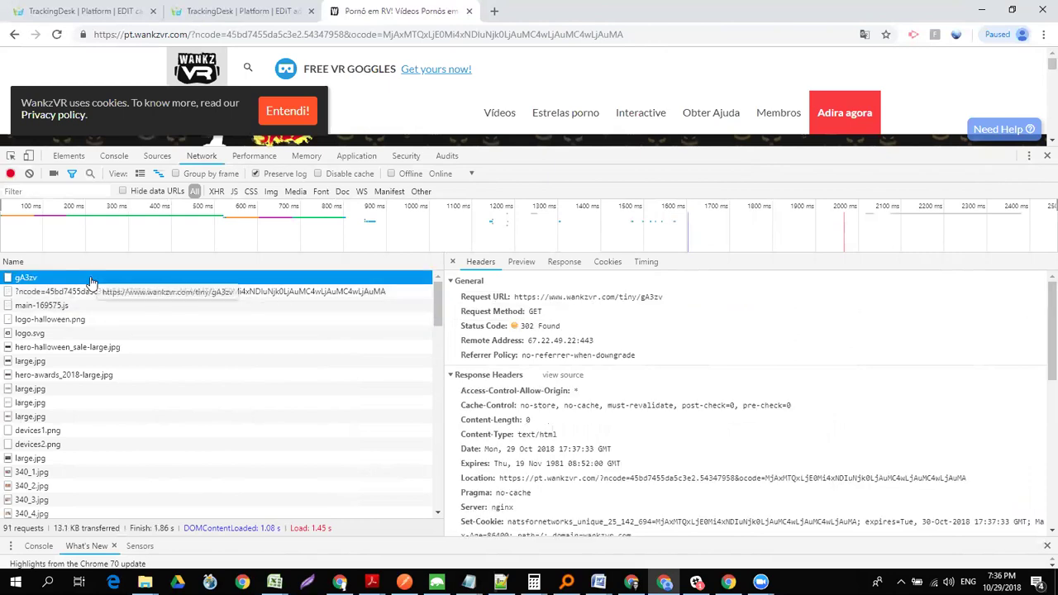
{"action": "double_click", "coordinate": [498, 481]}
{"action": "left_click_drag", "start_coordinate": [682, 465], "coordinate": [978, 484]}
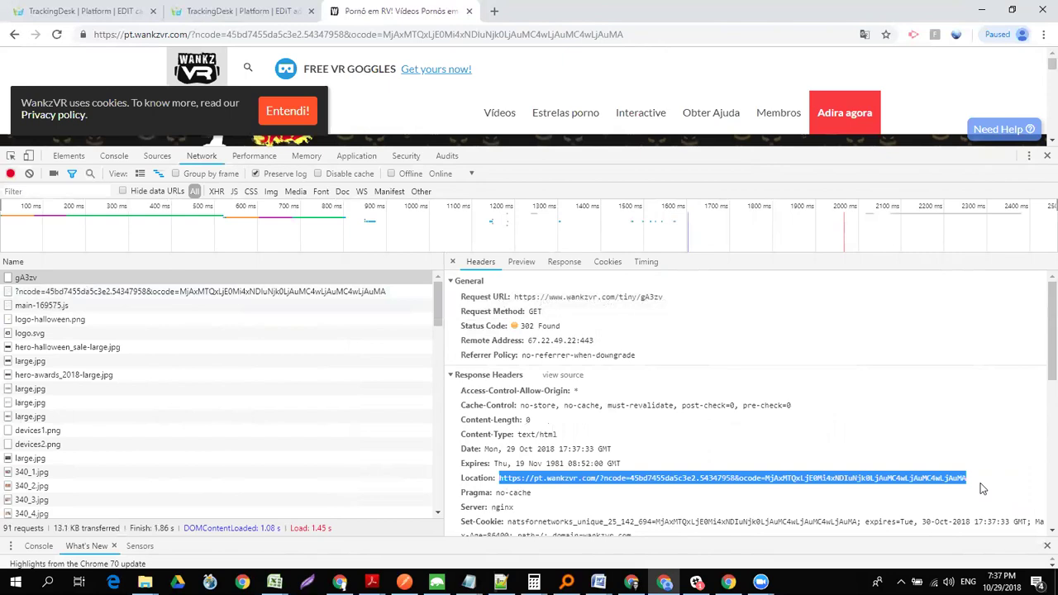
{"action": "key", "text": "ctrl+t"}
{"action": "type", "text": "https://pt.wankzvr.com/?ncode=45bd7455da5c3e2.54347958&ocode=MjAxMTQxLjE0Mi4xNDIuNjk0LjAuMC4wLjAuMA"}
{"action": "key", "text": "Return"}
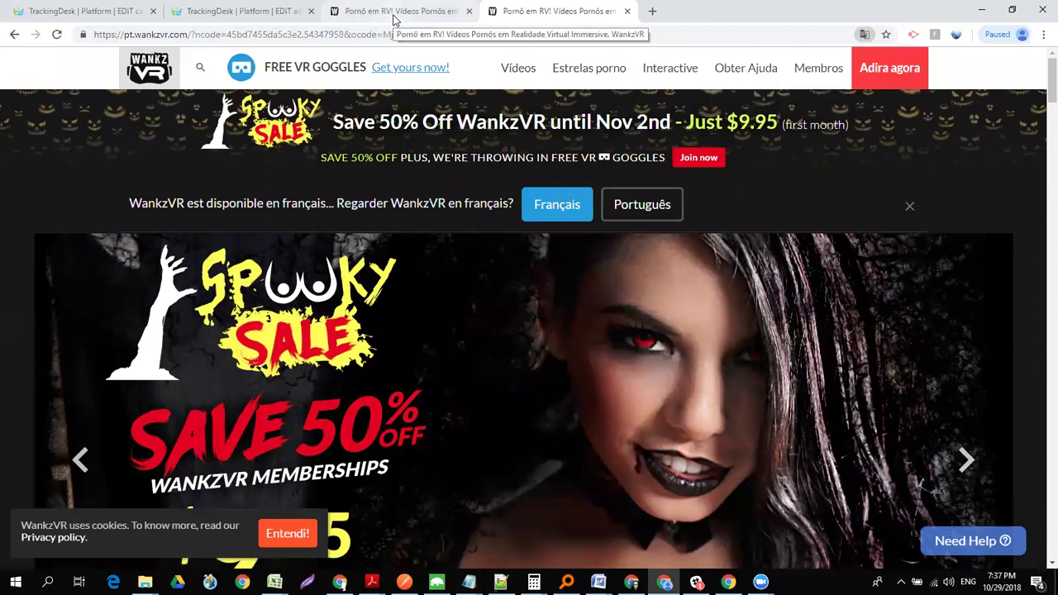
- Review the headers of the ncode landing request in the request log
{"action": "left_click", "coordinate": [393, 20]}
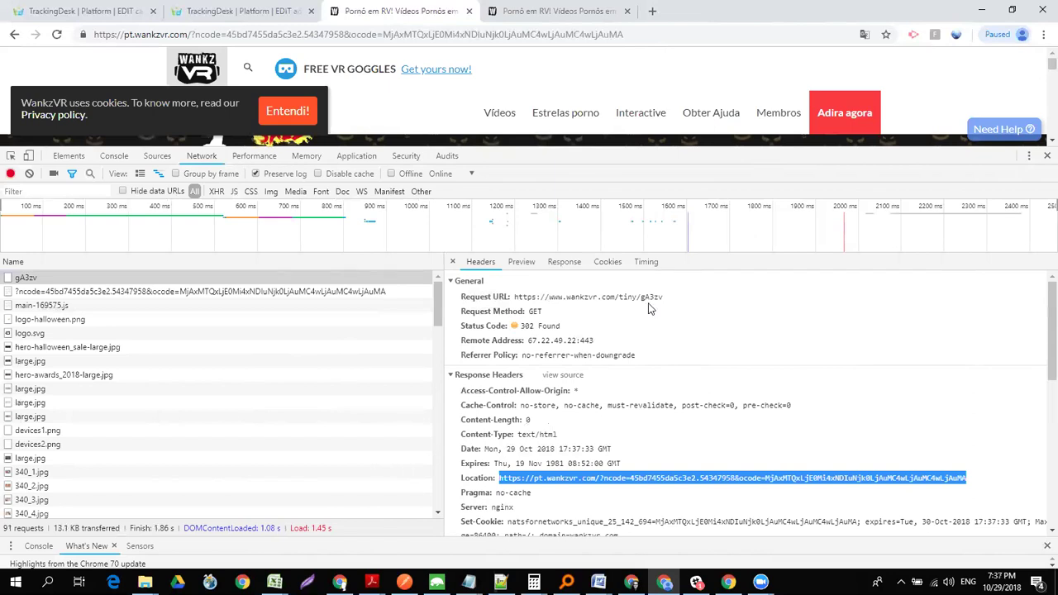
{"action": "left_click_drag", "start_coordinate": [1043, 366], "coordinate": [1040, 560]}
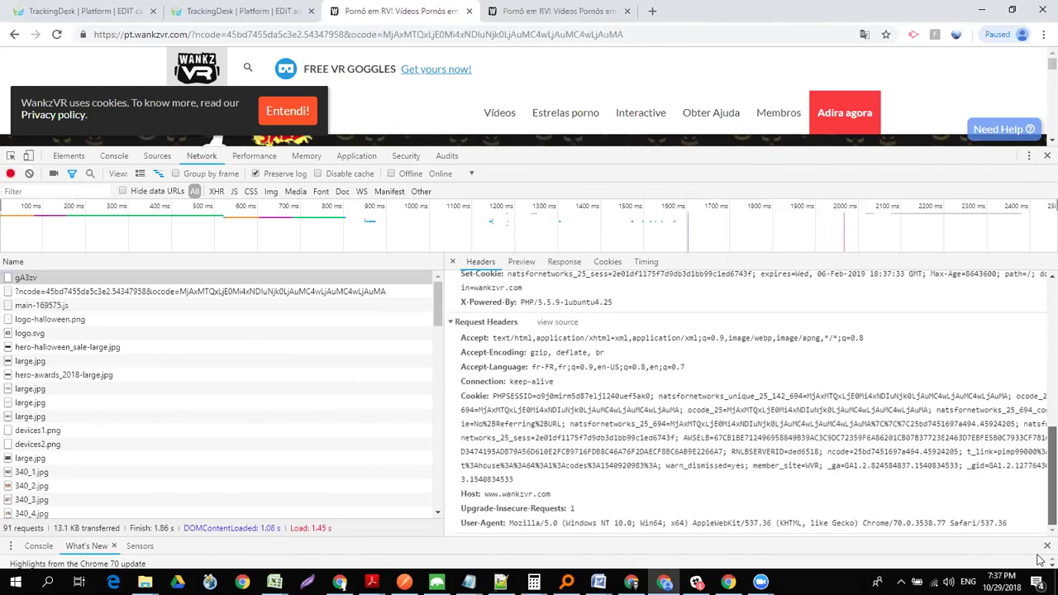
{"action": "left_click", "coordinate": [133, 291]}
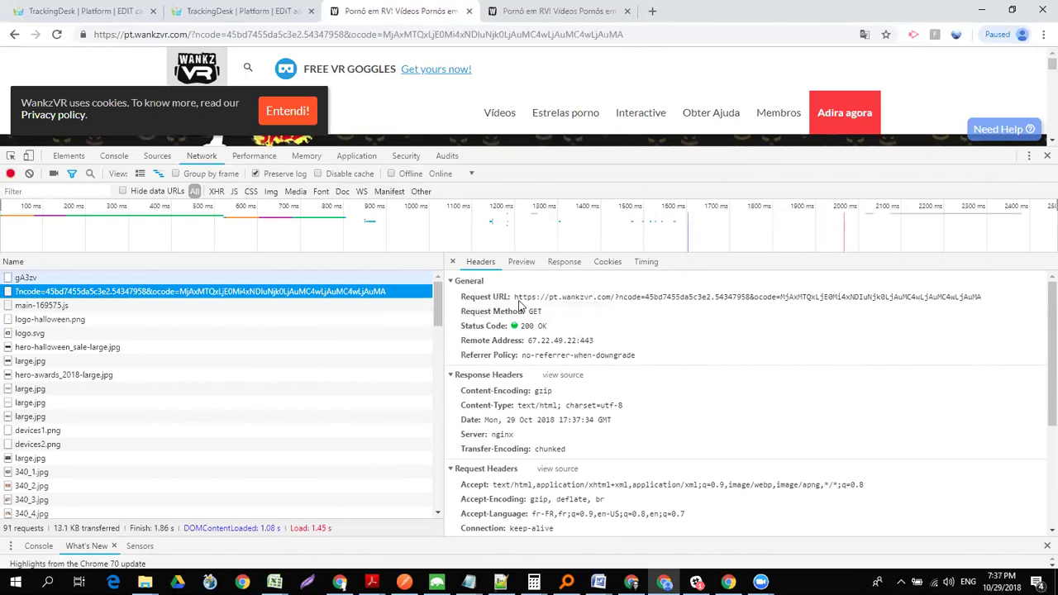
{"action": "left_click_drag", "start_coordinate": [1039, 340], "coordinate": [1038, 498]}
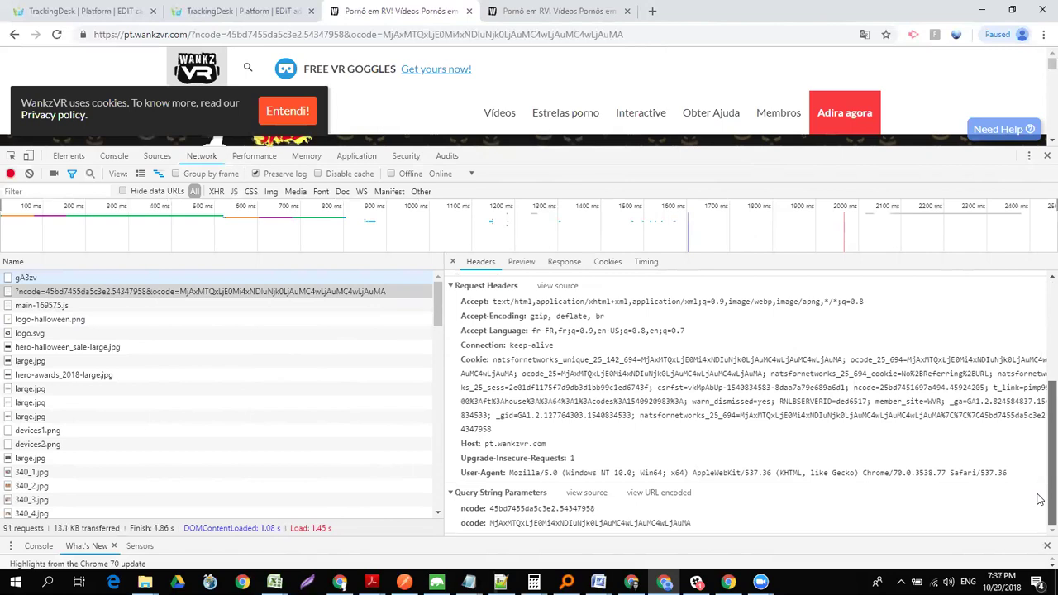
{"action": "left_click_drag", "start_coordinate": [1039, 499], "coordinate": [1039, 331]}
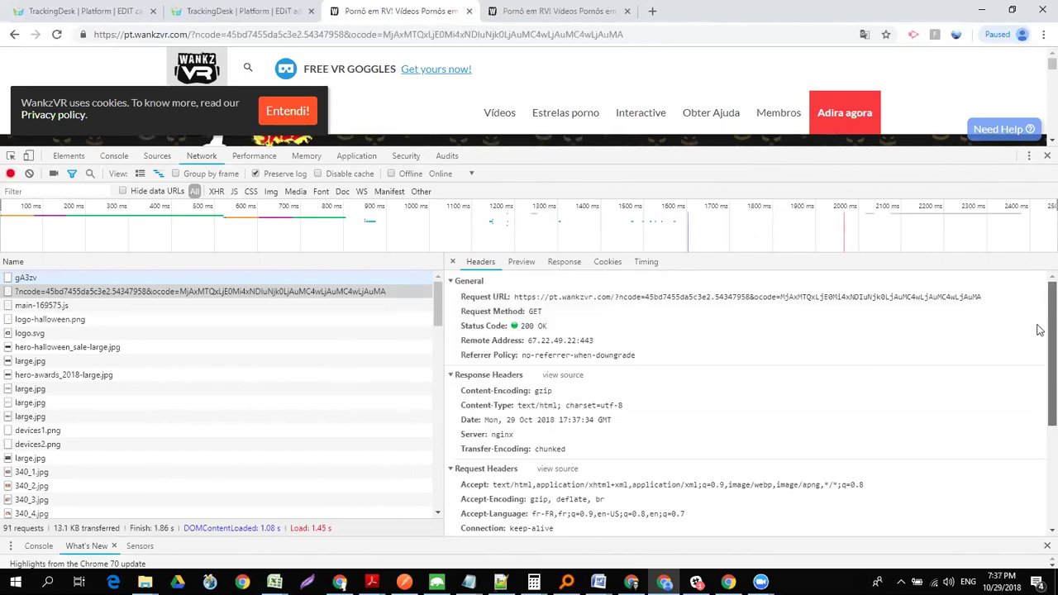
{"action": "left_click", "coordinate": [238, 14]}
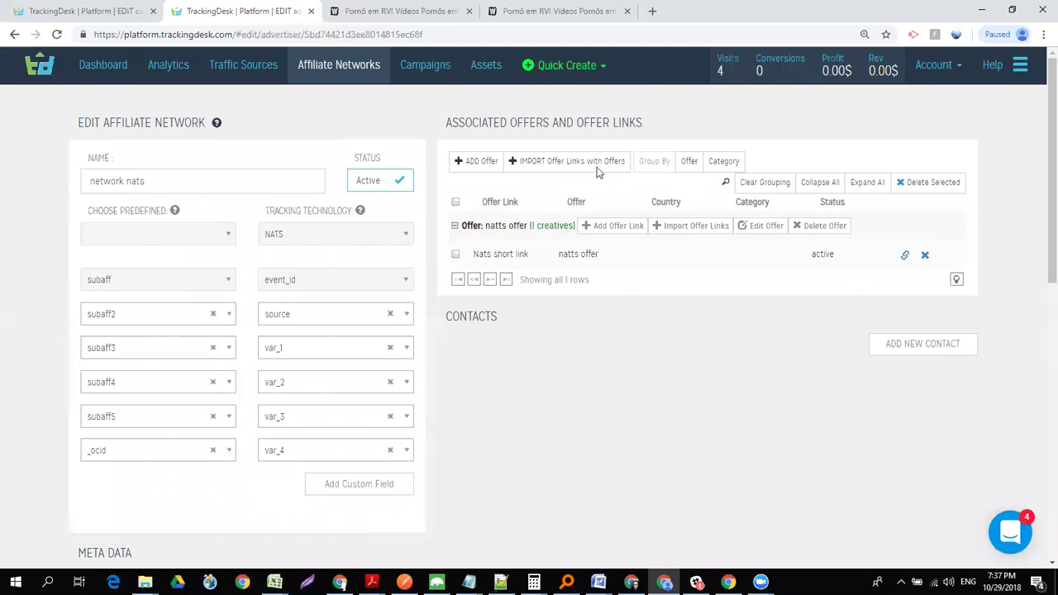
- Check the address of the newly opened WankzVR page
{"action": "left_click", "coordinate": [553, 11]}
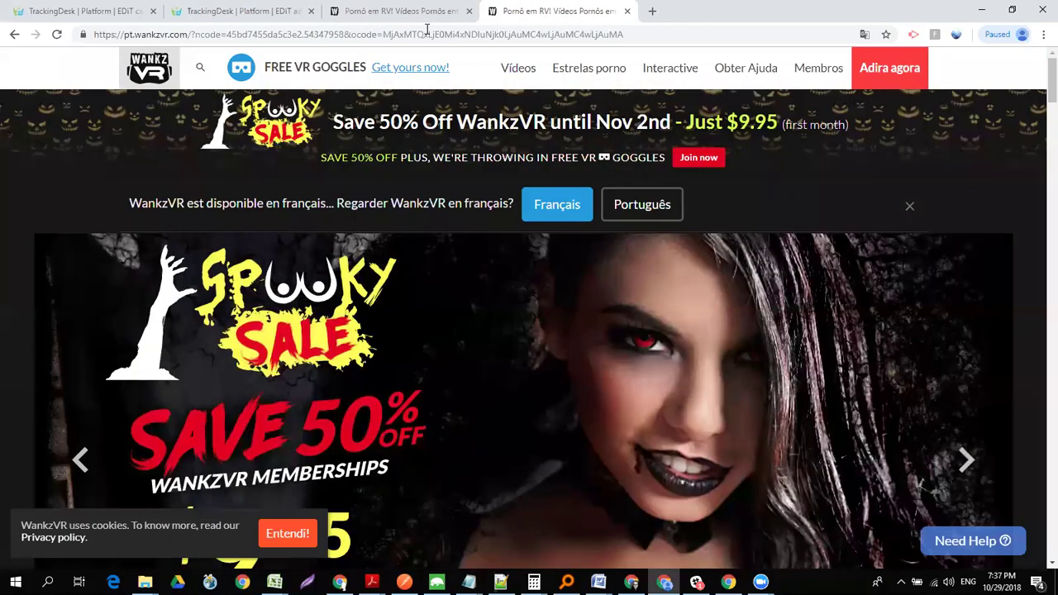
{"action": "left_click", "coordinate": [377, 35]}
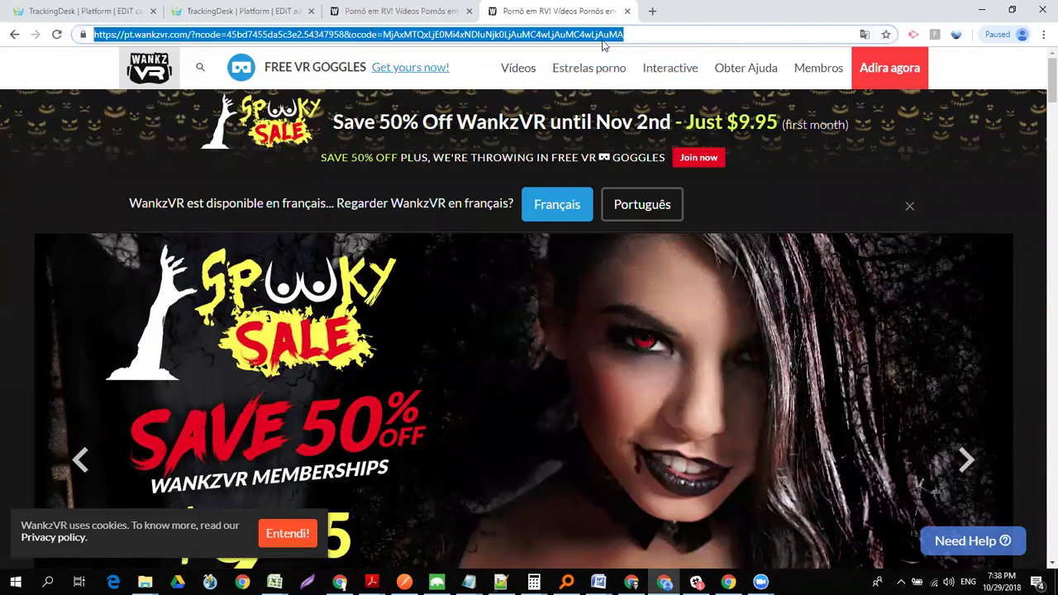
{"action": "left_click", "coordinate": [638, 33]}
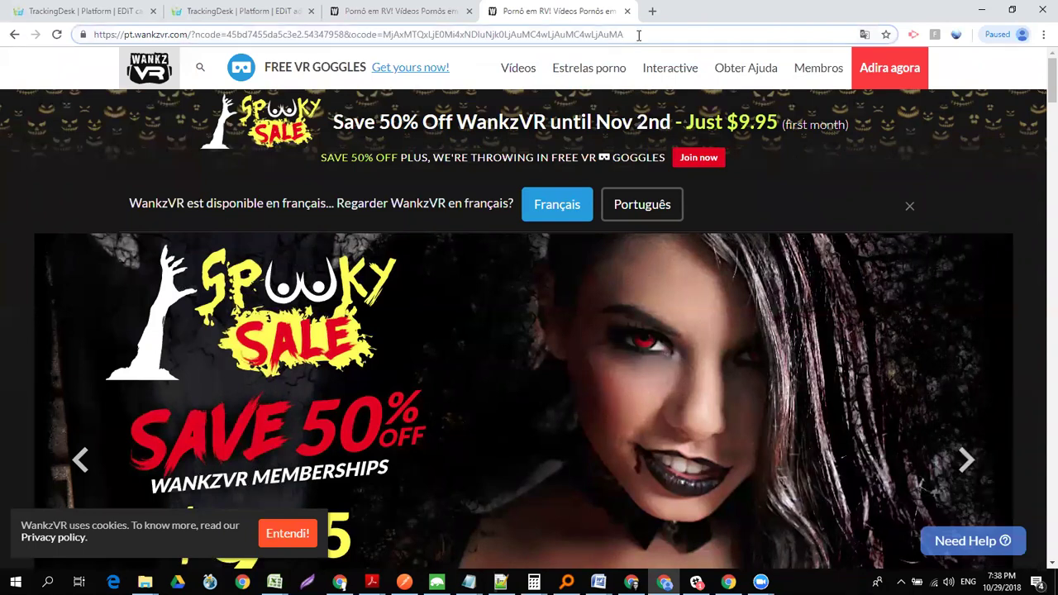
{"action": "left_click", "coordinate": [386, 17]}
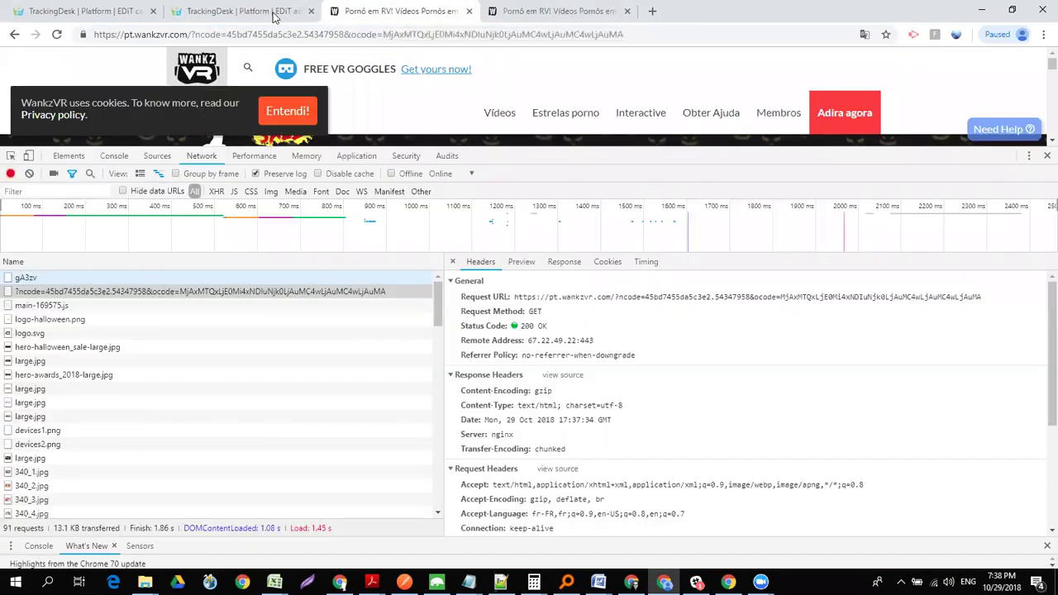
- Review the network nats affiliate network settings and start a new campaign from Campaigns
{"action": "left_click", "coordinate": [213, 11]}
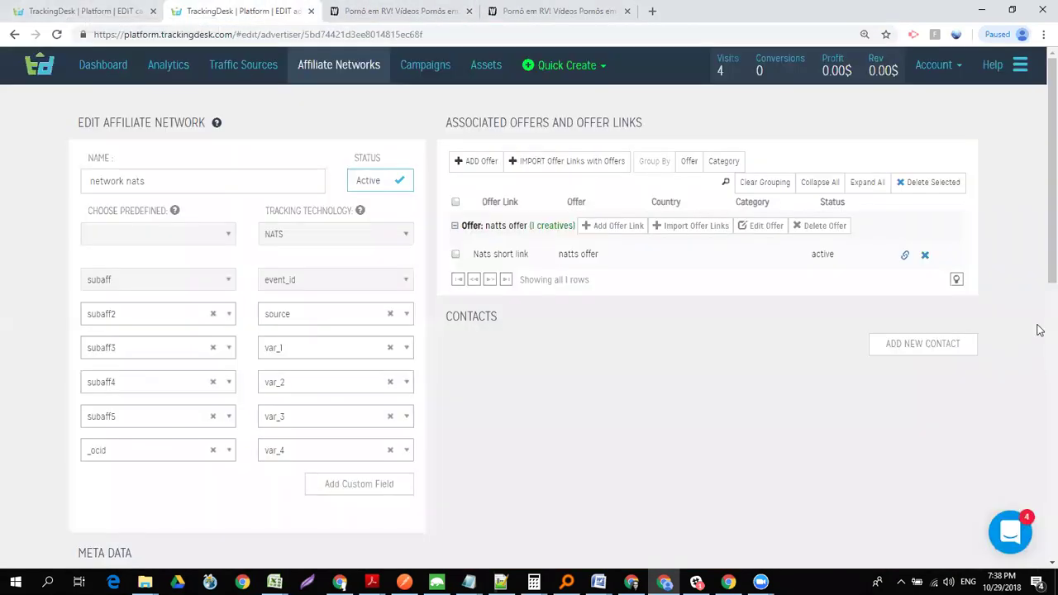
{"action": "scroll", "coordinate": [1040, 396], "scroll_direction": "down", "scroll_amount": 5}
{"action": "scroll", "coordinate": [1040, 418], "scroll_direction": "down", "scroll_amount": 3}
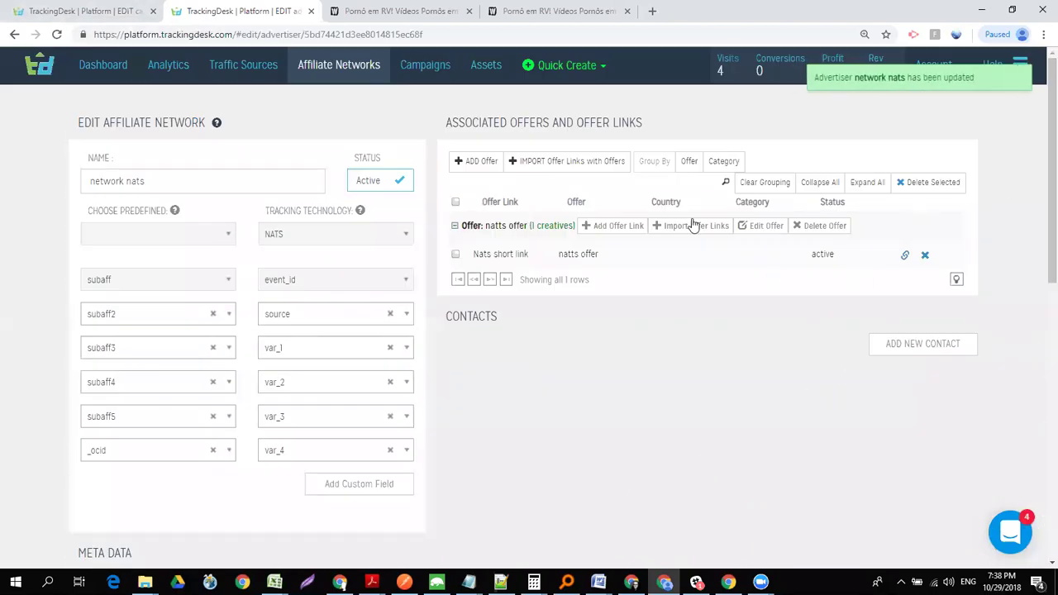
{"action": "left_click", "coordinate": [425, 64]}
{"action": "left_click", "coordinate": [805, 117]}
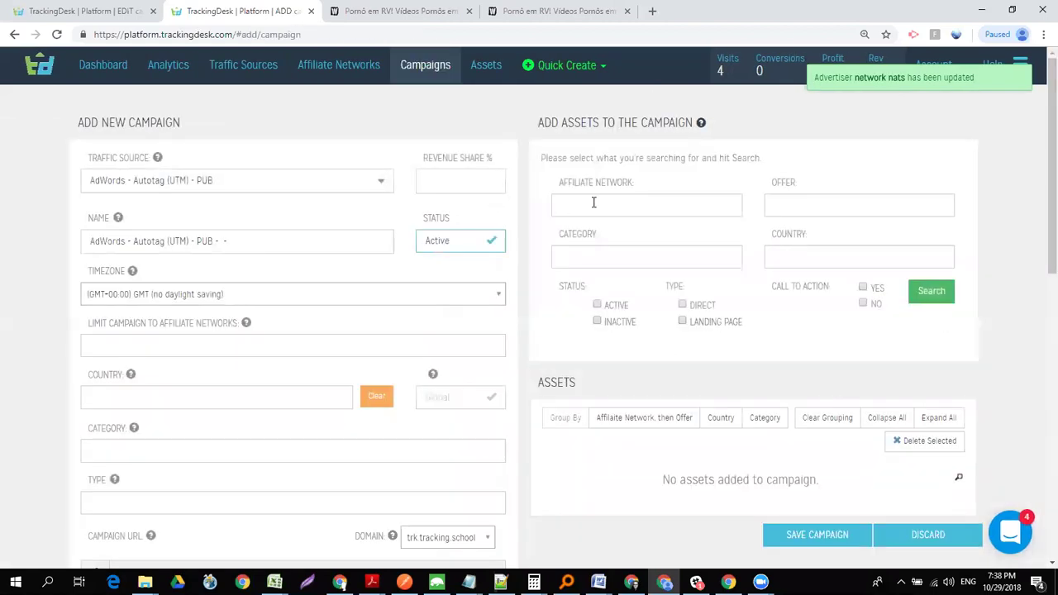
- Filter campaign assets by affiliate network 'network nats', limited to Direct links
{"action": "left_click", "coordinate": [589, 208]}
{"action": "type", "text": "nat"}
{"action": "key", "text": "Return"}
{"action": "left_click", "coordinate": [682, 305]}
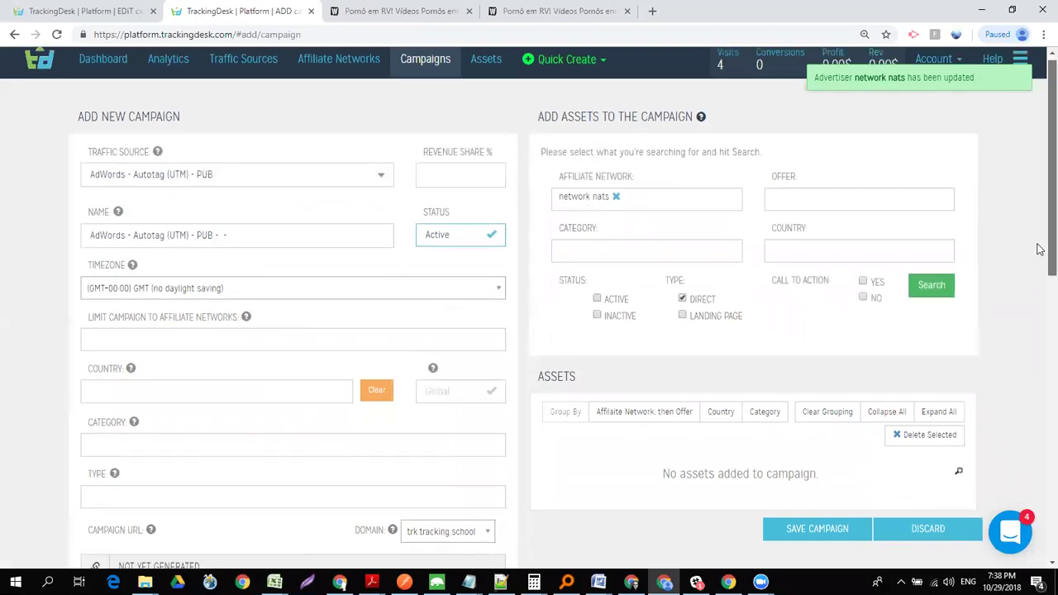
{"action": "scroll", "coordinate": [1039, 245], "scroll_direction": "down", "scroll_amount": 2}
{"action": "left_click", "coordinate": [810, 354]}
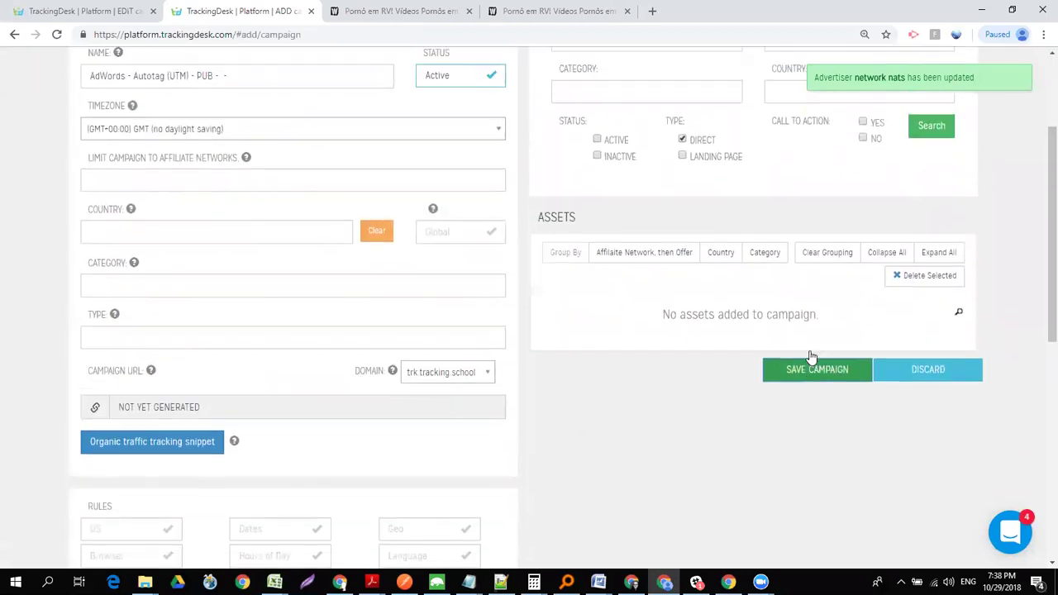
- Add the Nats short link asset, save the campaign, and select its tracking URL
{"action": "left_click", "coordinate": [932, 224]}
{"action": "left_click", "coordinate": [547, 332]}
{"action": "left_click", "coordinate": [600, 405]}
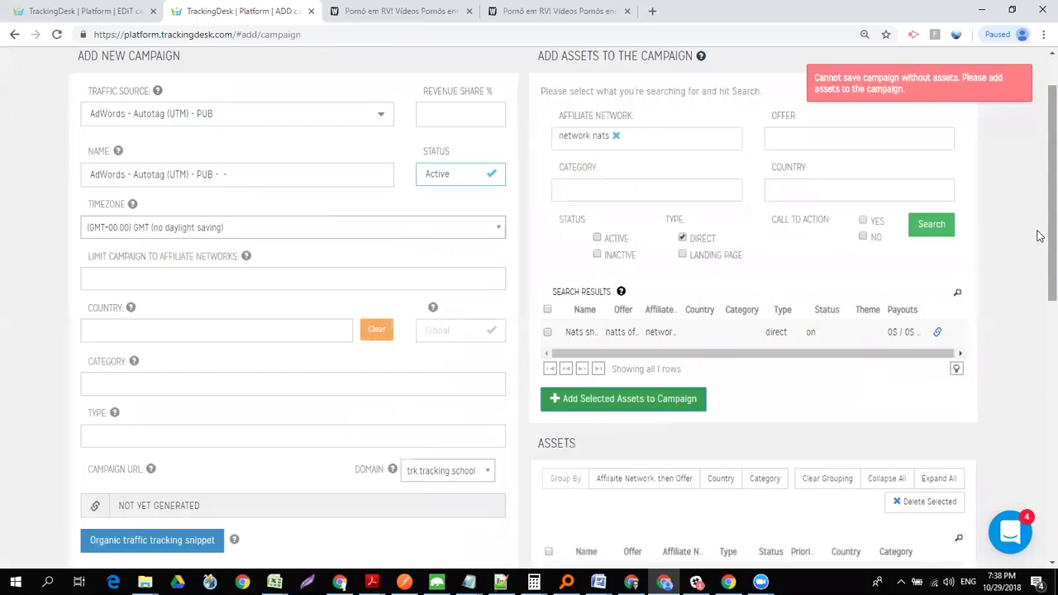
{"action": "scroll", "coordinate": [1039, 231], "scroll_direction": "down", "scroll_amount": 4}
{"action": "left_click", "coordinate": [810, 387]}
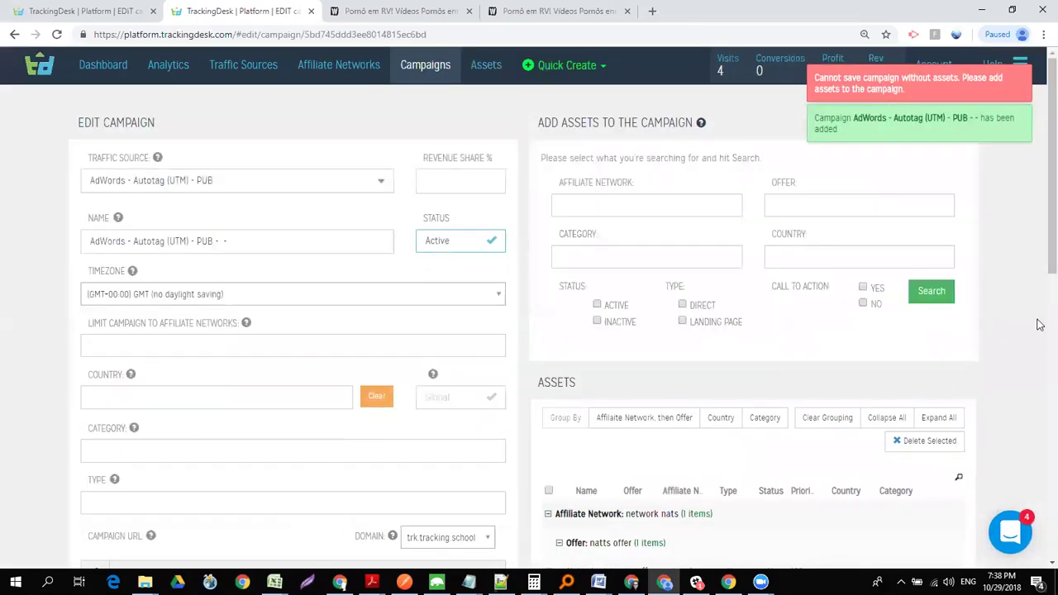
{"action": "scroll", "coordinate": [1041, 243], "scroll_direction": "down", "scroll_amount": 3}
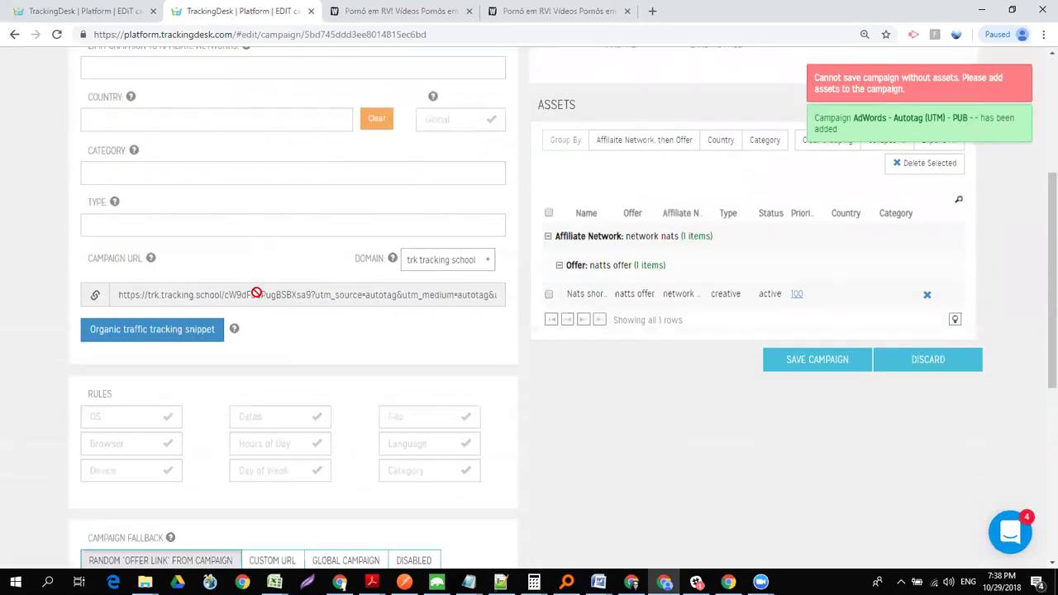
{"action": "left_click", "coordinate": [257, 292]}
- Load the copied campaign tracking URL in a new tab with the DevTools Network log preserved
{"action": "key", "text": "ctrl+c"}
{"action": "key", "text": "ctrl+t"}
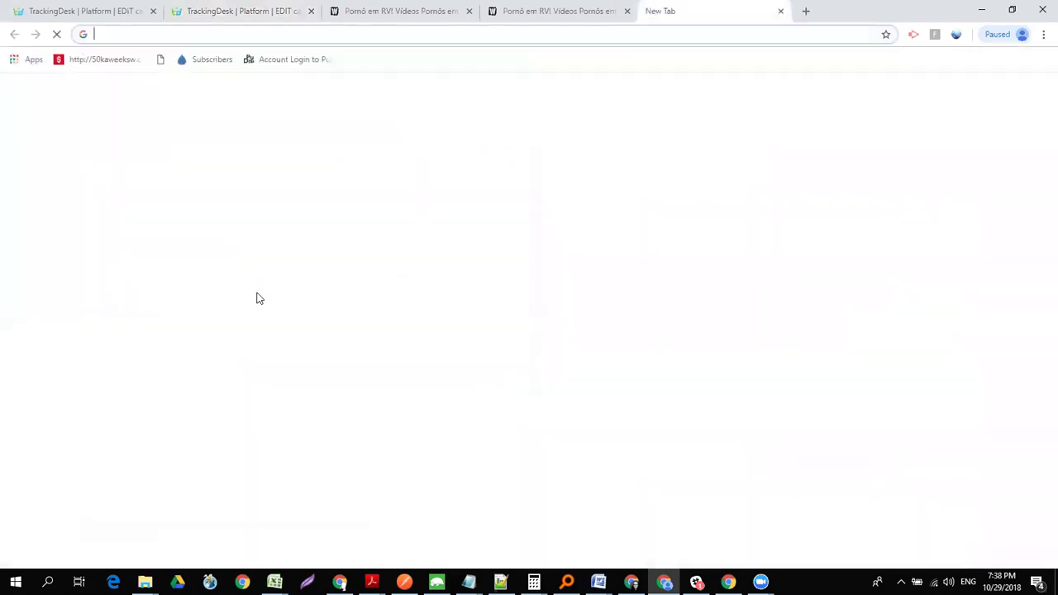
{"action": "key", "text": "ctrl+v"}
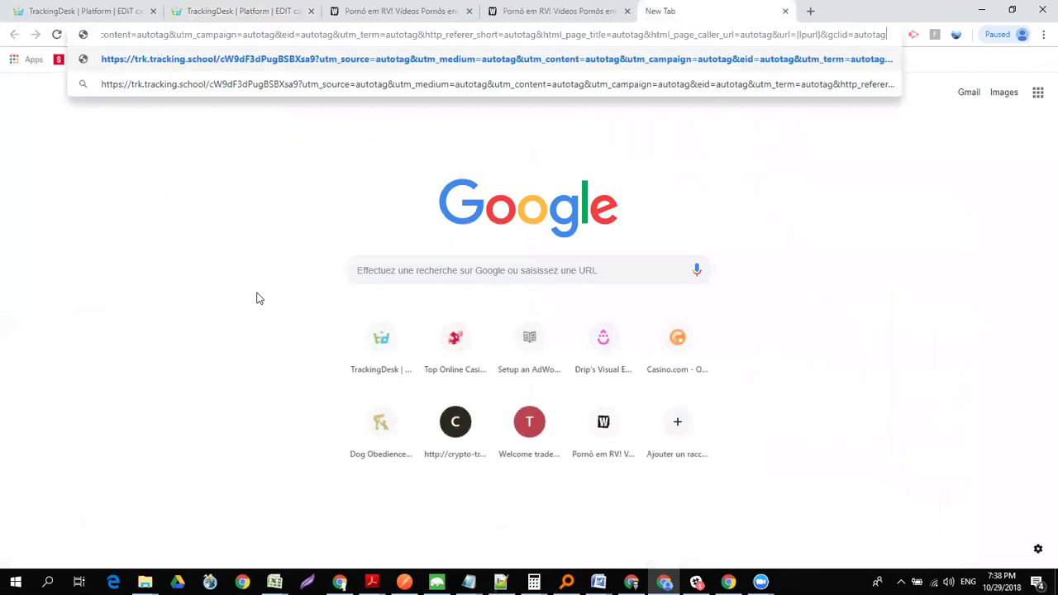
{"action": "key", "text": "ctrl+shift+i"}
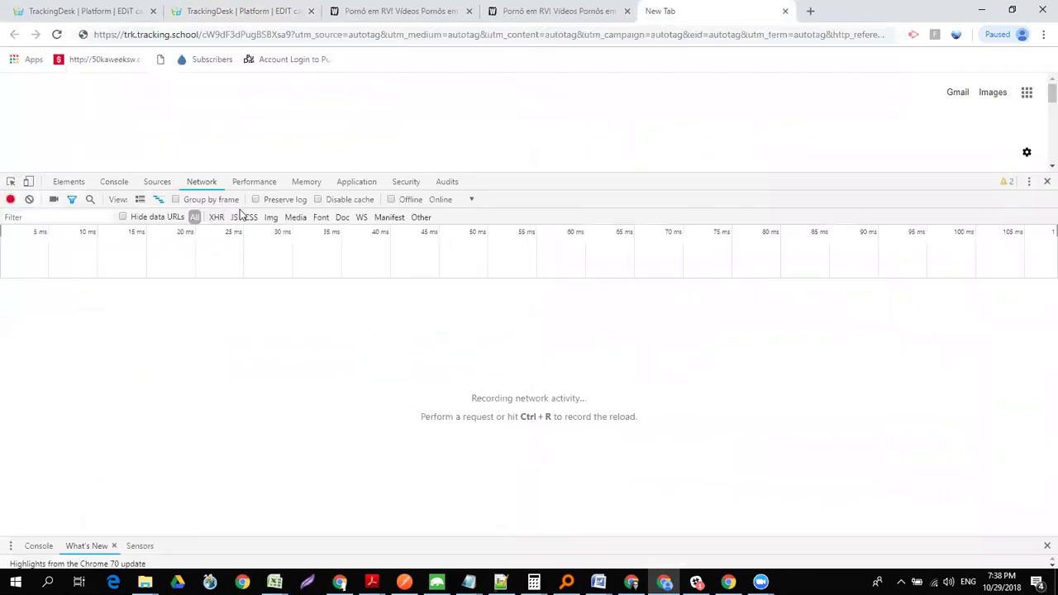
{"action": "left_click", "coordinate": [256, 200]}
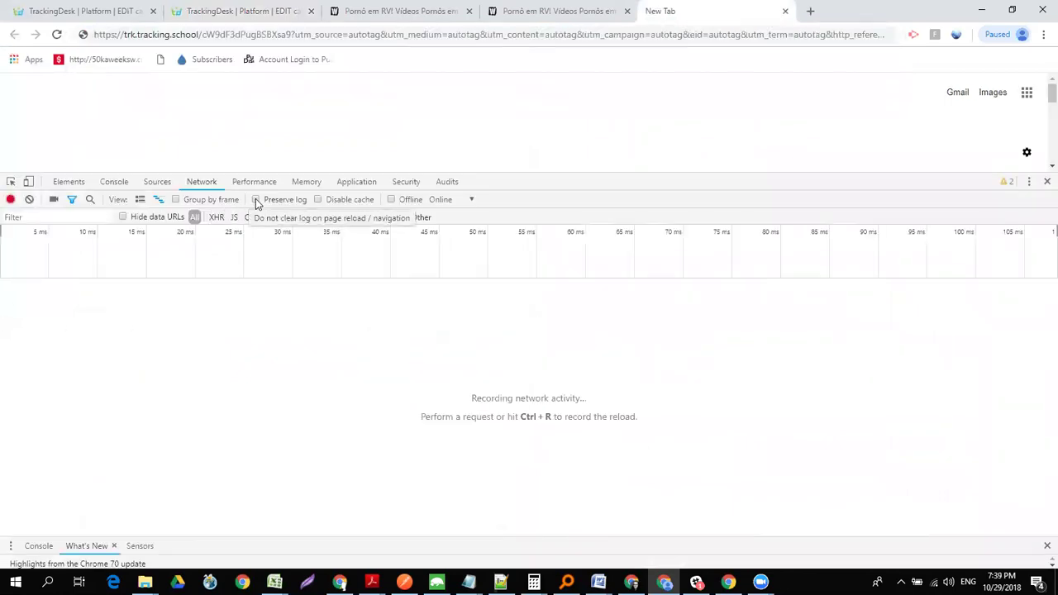
{"action": "left_click", "coordinate": [302, 35]}
{"action": "key", "text": "Return"}
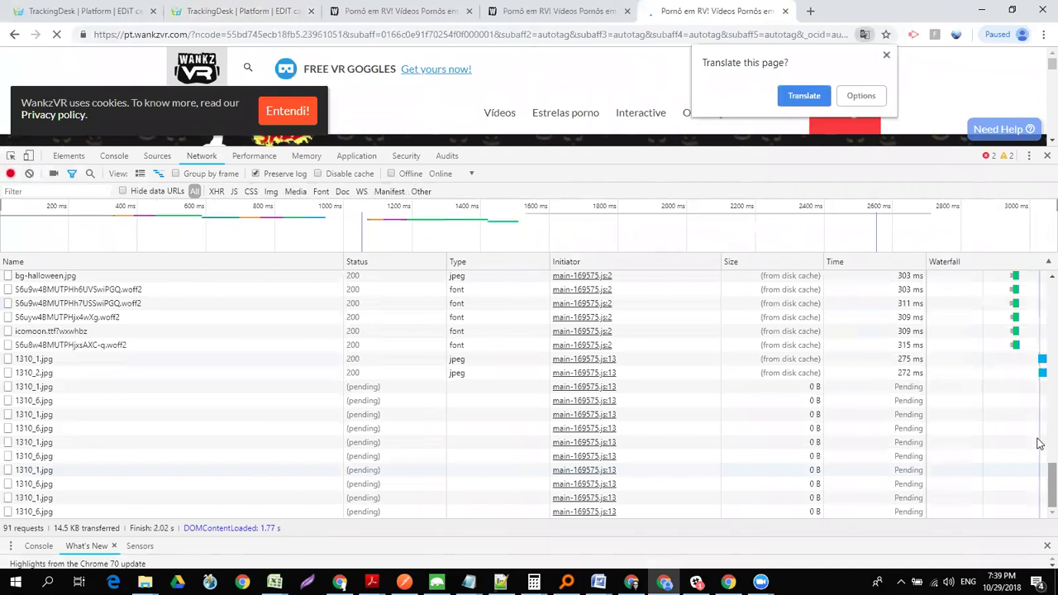
{"action": "scroll", "coordinate": [1038, 349], "scroll_direction": "up", "scroll_amount": 15}
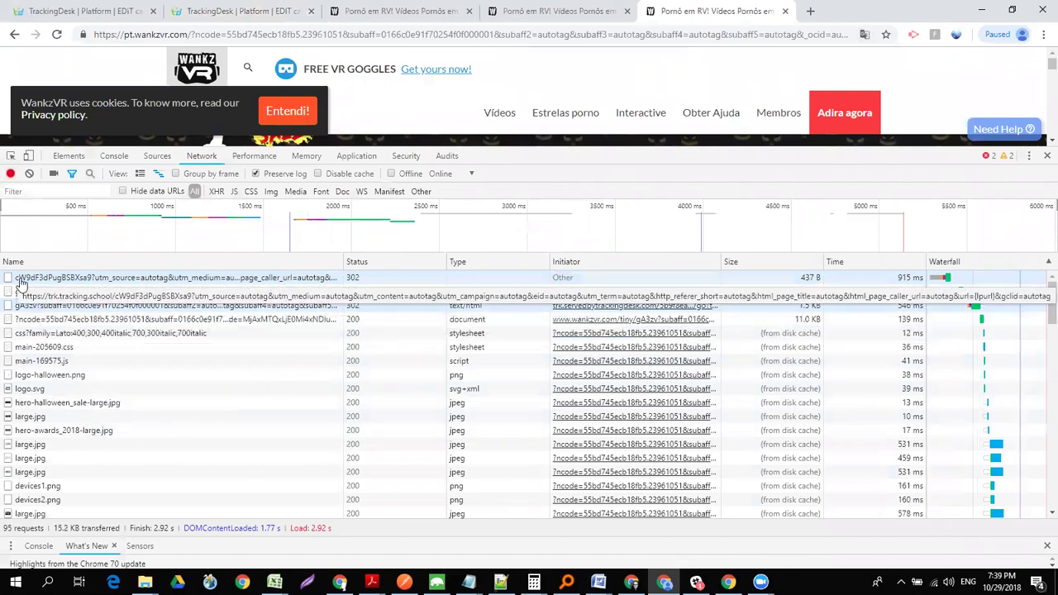
- Inspect the go?t tracking redirect's headers and the query parameters it forwards
{"action": "left_click", "coordinate": [22, 281]}
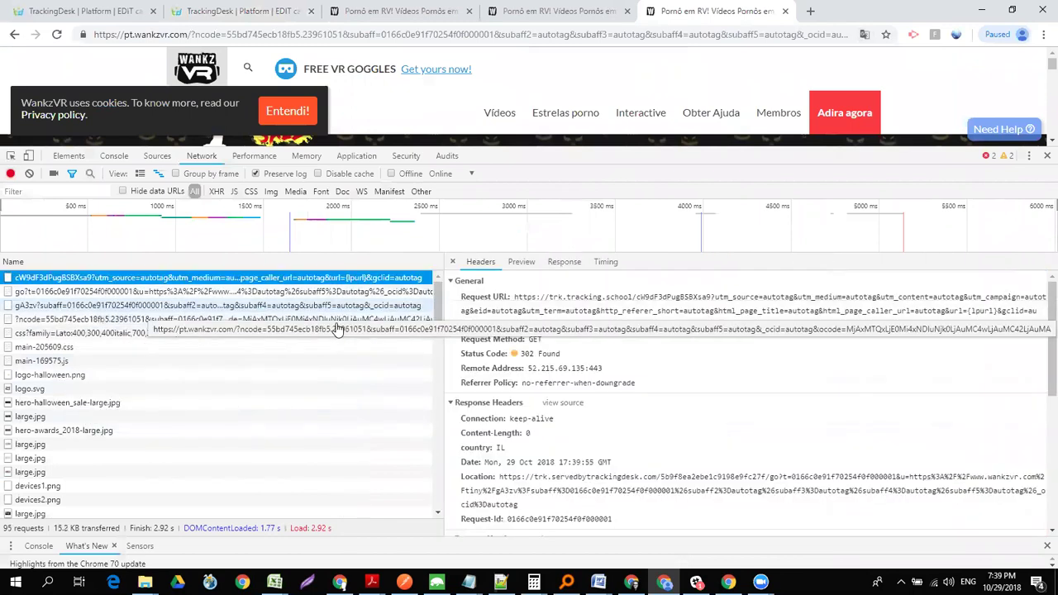
{"action": "key", "text": "Down"}
{"action": "key", "text": "Down"}
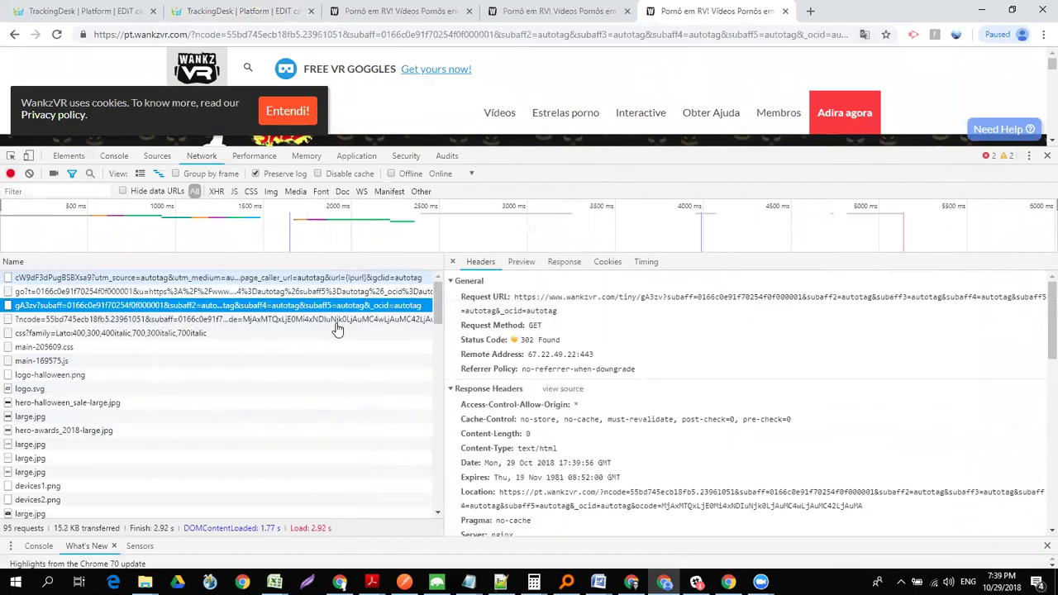
{"action": "key", "text": "Up"}
{"action": "left_click_drag", "start_coordinate": [1038, 358], "coordinate": [1039, 343]}
{"action": "scroll", "coordinate": [1039, 413], "scroll_direction": "down", "scroll_amount": 3}
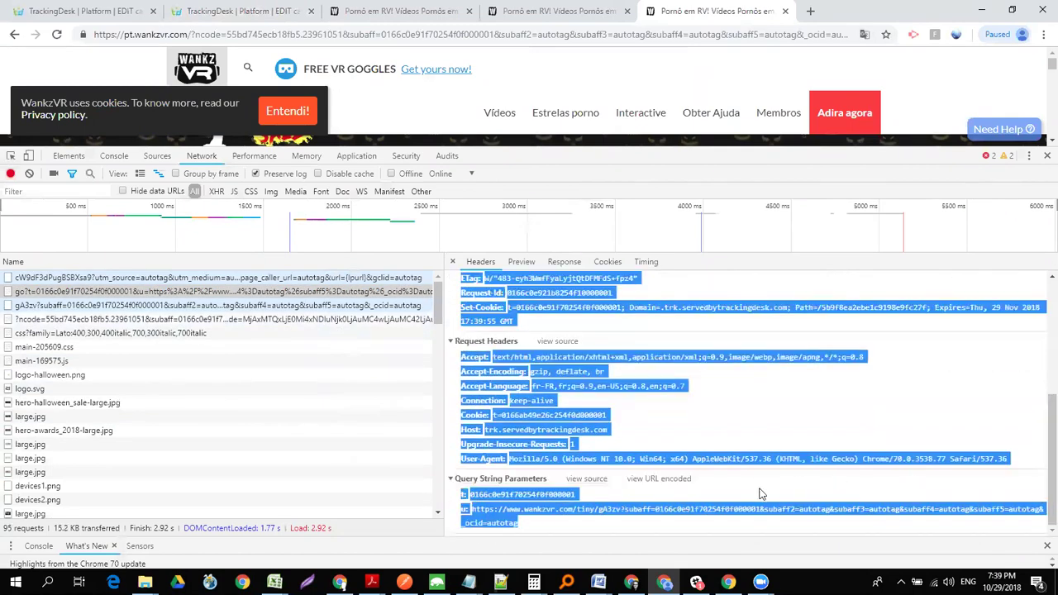
{"action": "left_click", "coordinate": [760, 493]}
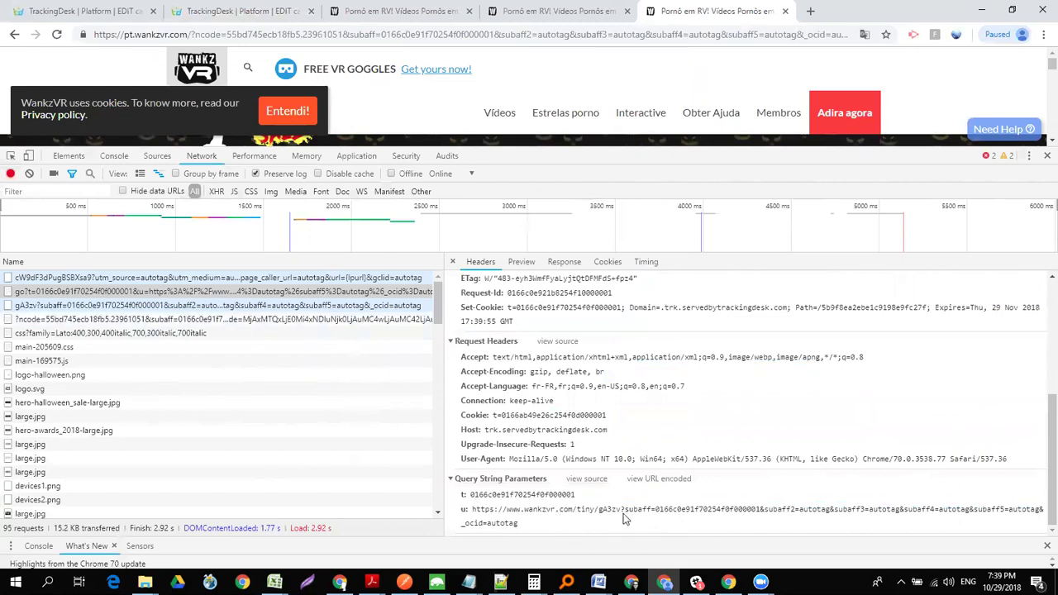
{"action": "left_click_drag", "start_coordinate": [624, 512], "coordinate": [661, 524]}
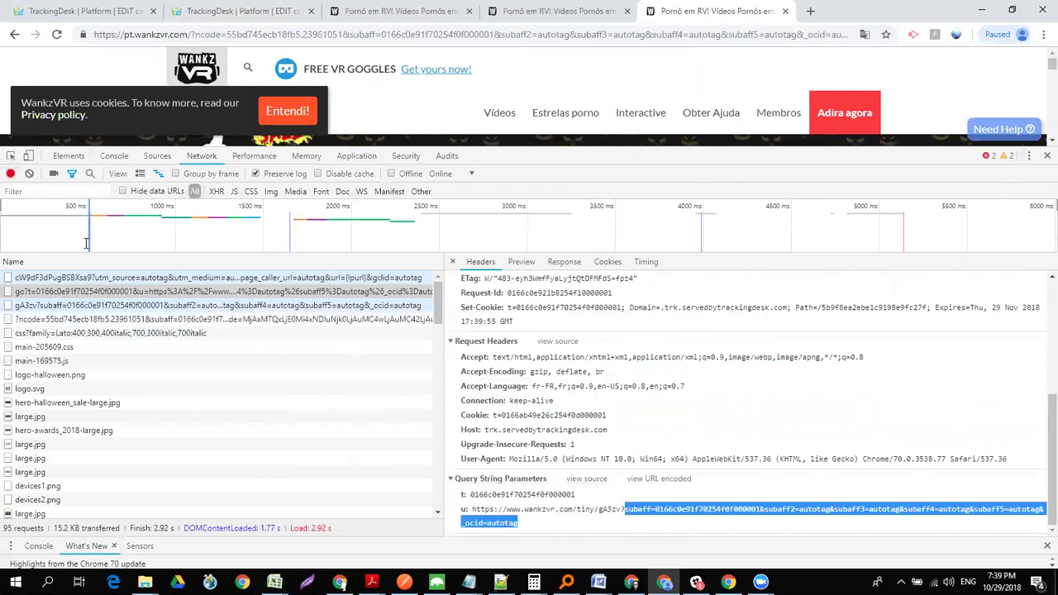
- Check the gA3zv redirect and final WankzVR request, confirming subaff carries the click ID
{"action": "left_click", "coordinate": [95, 310]}
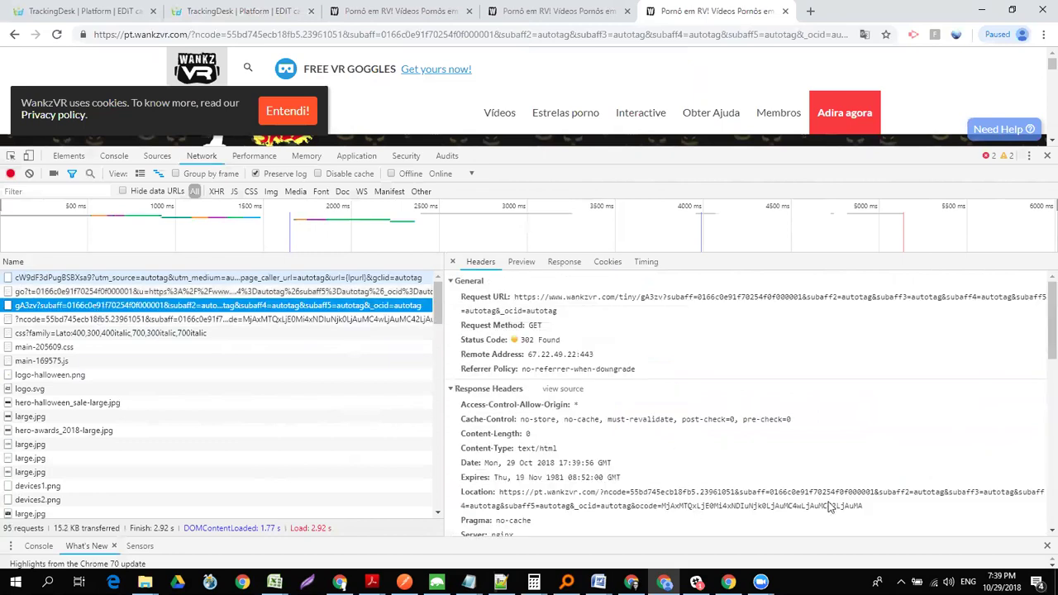
{"action": "left_click", "coordinate": [1040, 345]}
{"action": "scroll", "coordinate": [1040, 346], "scroll_direction": "down", "scroll_amount": 10}
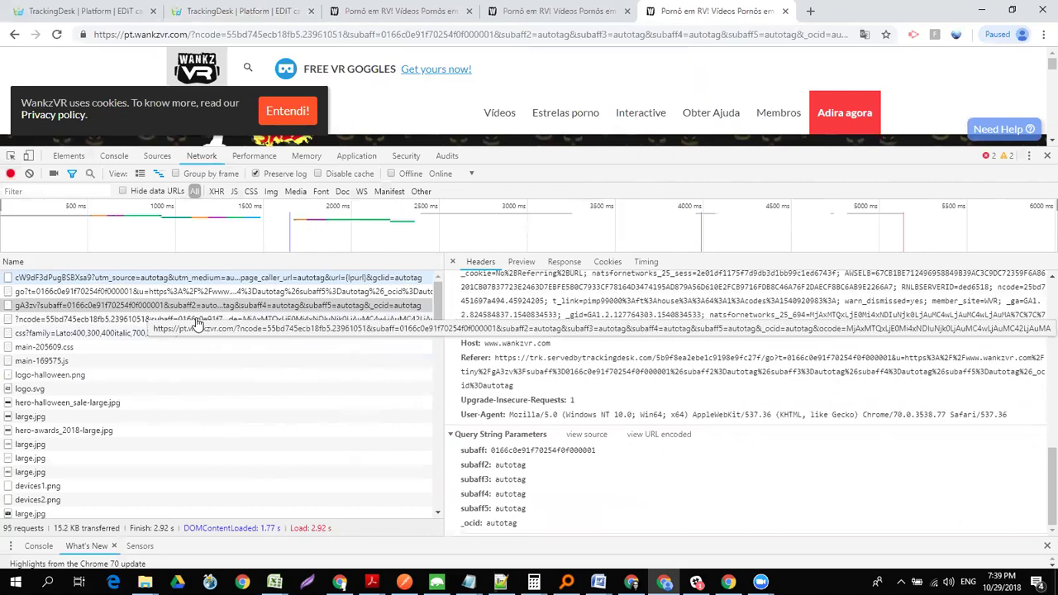
{"action": "left_click", "coordinate": [199, 319]}
{"action": "left_click", "coordinate": [1040, 360]}
{"action": "scroll", "coordinate": [1039, 360], "scroll_direction": "down", "scroll_amount": 10}
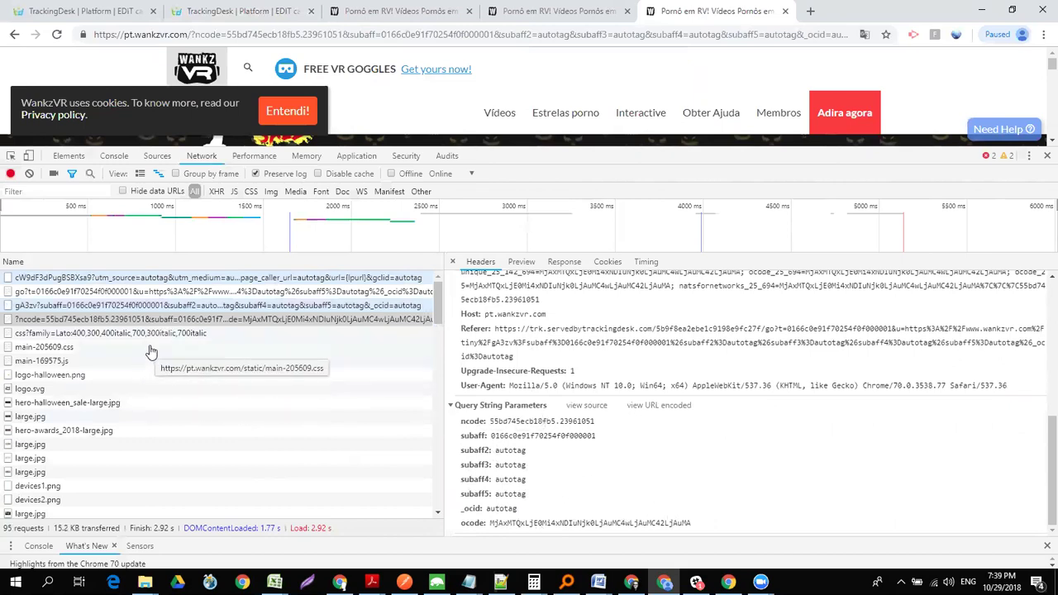
{"action": "double_click", "coordinate": [543, 438]}
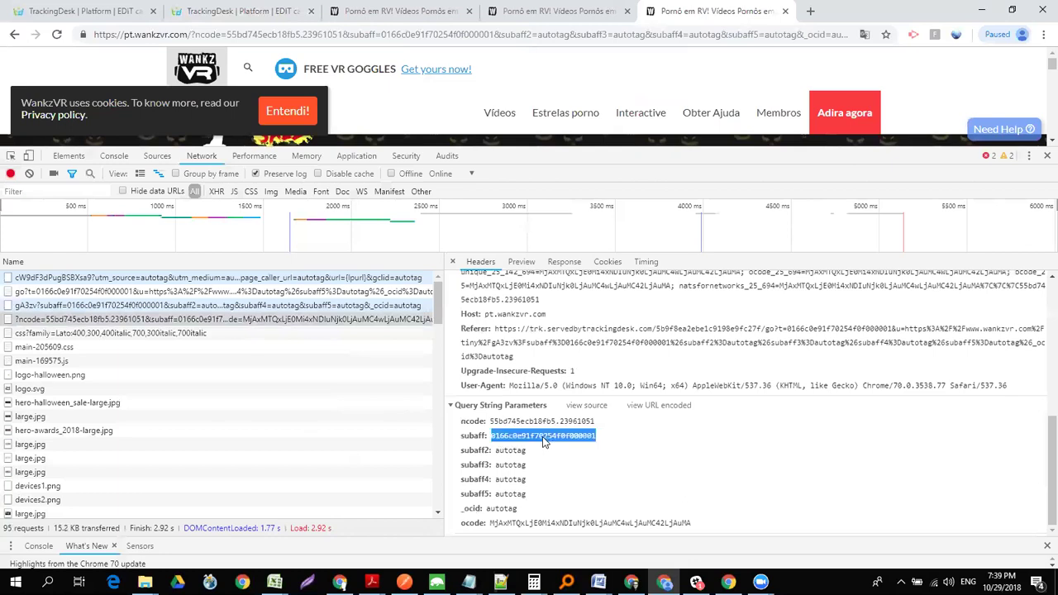
{"action": "left_click", "coordinate": [569, 438]}
{"action": "left_click_drag", "start_coordinate": [590, 438], "coordinate": [494, 444]}
{"action": "left_click", "coordinate": [357, 35]}
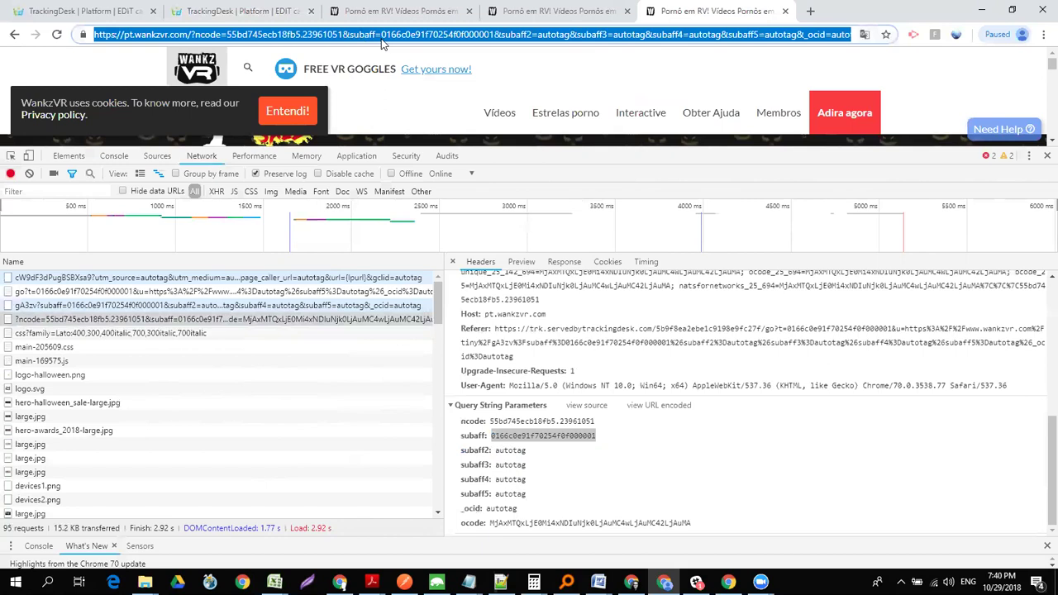
{"action": "left_click", "coordinate": [382, 40]}
{"action": "left_click_drag", "start_coordinate": [226, 35], "coordinate": [1040, 81]}
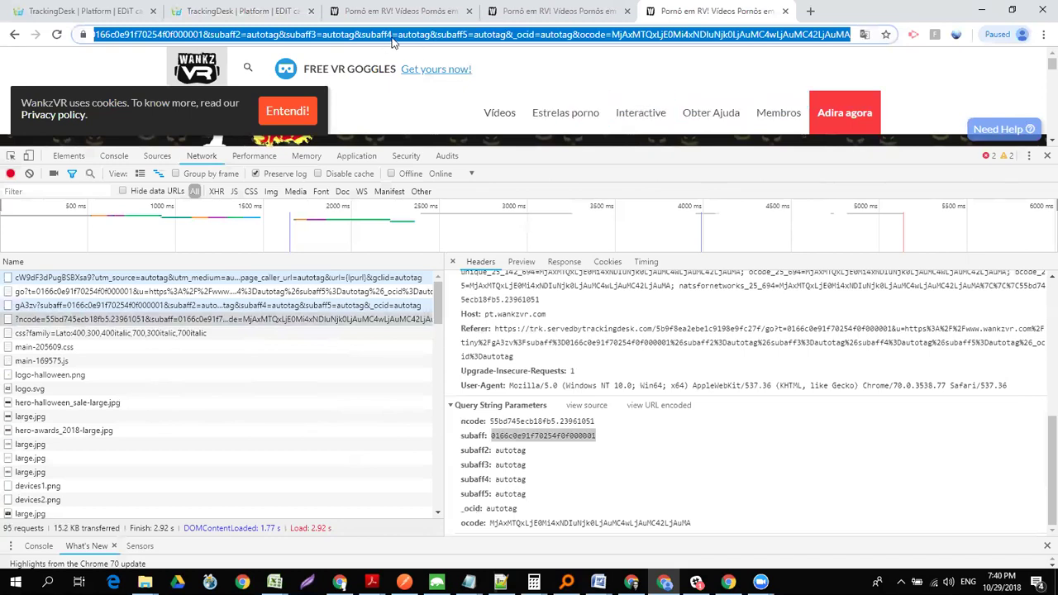
{"action": "left_click", "coordinate": [262, 36]}
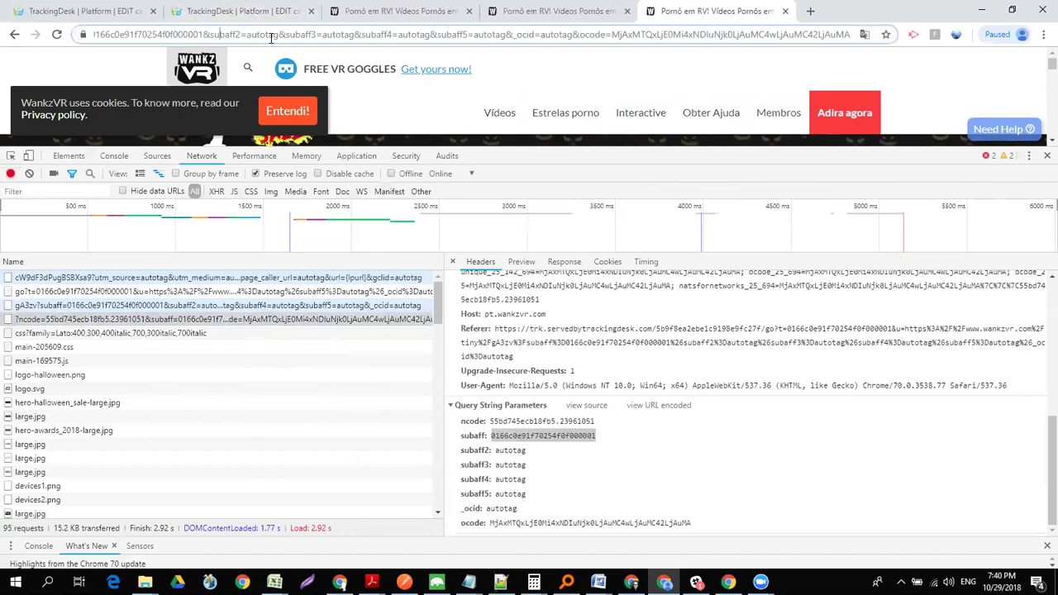
{"action": "key", "text": "Left"}
{"action": "key", "text": "Left"}
{"action": "key", "text": "Left"}
{"action": "key", "text": "Left"}
{"action": "key", "text": "Left"}
{"action": "key", "text": "Left"}
{"action": "key", "text": "Left"}
{"action": "key", "text": "Left"}
{"action": "key", "text": "Left"}
{"action": "key", "text": "Left"}
{"action": "key", "text": "Left"}
{"action": "key", "text": "Left"}
{"action": "key", "text": "Left"}
{"action": "key", "text": "Left"}
{"action": "key", "text": "Left"}
{"action": "key", "text": "Left"}
{"action": "key", "text": "Left"}
{"action": "key", "text": "Left"}
{"action": "key", "text": "Left"}
{"action": "key", "text": "Left"}
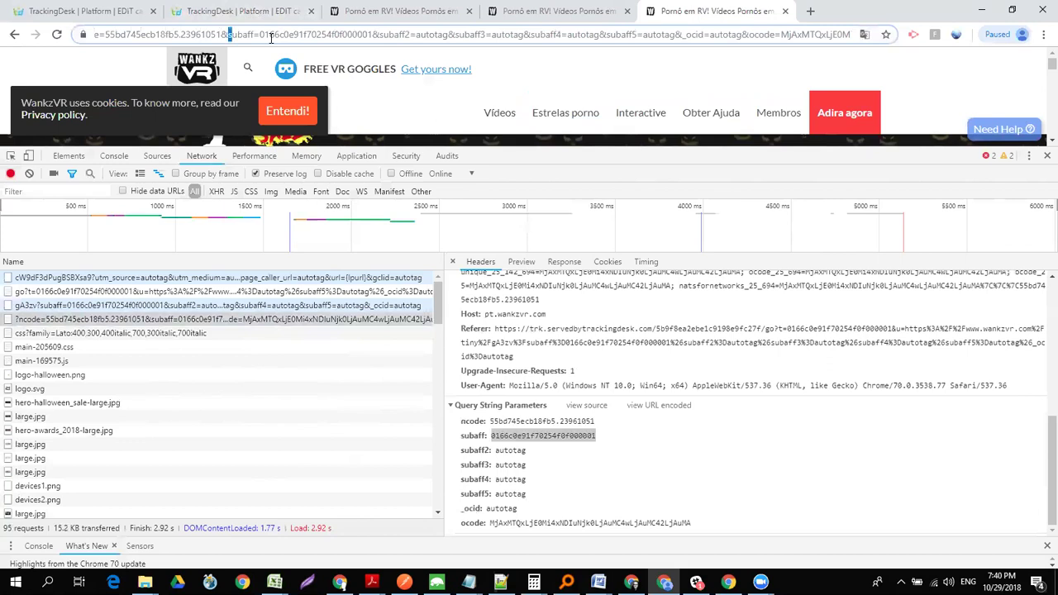
{"action": "key", "text": "shift+Right"}
{"action": "key", "text": "shift+Right"}
{"action": "key", "text": "shift+Right"}
{"action": "key", "text": "shift+Right"}
{"action": "key", "text": "shift+Right"}
{"action": "key", "text": "shift+Right"}
{"action": "key", "text": "shift+Right"}
{"action": "key", "text": "shift+Right"}
{"action": "key", "text": "shift+Right"}
{"action": "key", "text": "shift+Right"}
{"action": "key", "text": "shift+Right"}
{"action": "key", "text": "shift+Right"}
{"action": "key", "text": "shift+Right"}
{"action": "key", "text": "shift+Right"}
{"action": "key", "text": "shift+Right"}
{"action": "key", "text": "shift+Right"}
{"action": "key", "text": "shift+Right"}
{"action": "key", "text": "shift+Right"}
{"action": "key", "text": "shift+Right"}
{"action": "key", "text": "shift+Right"}
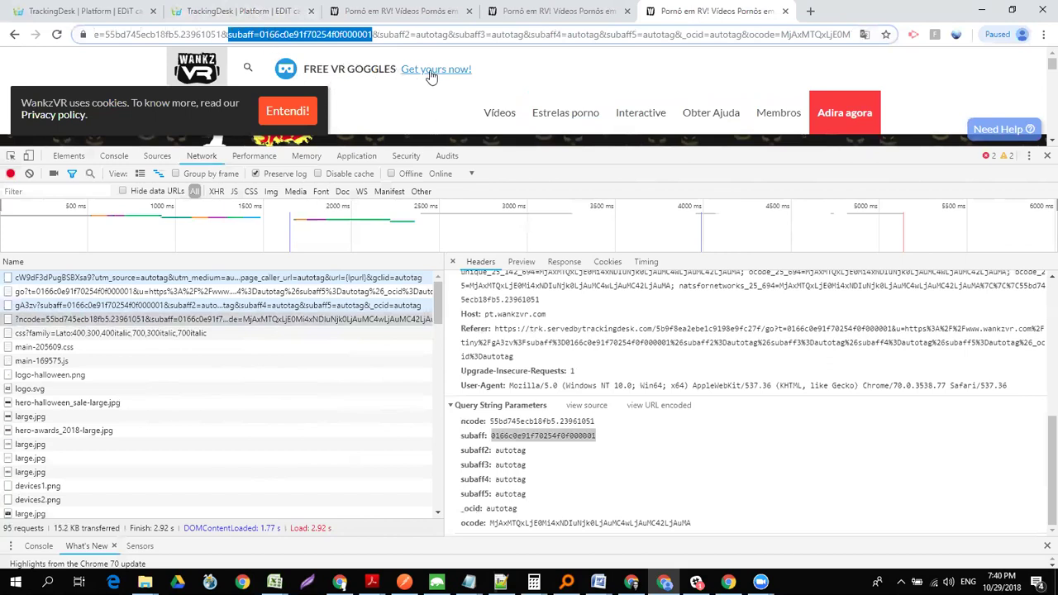
{"action": "left_click", "coordinate": [322, 34]}
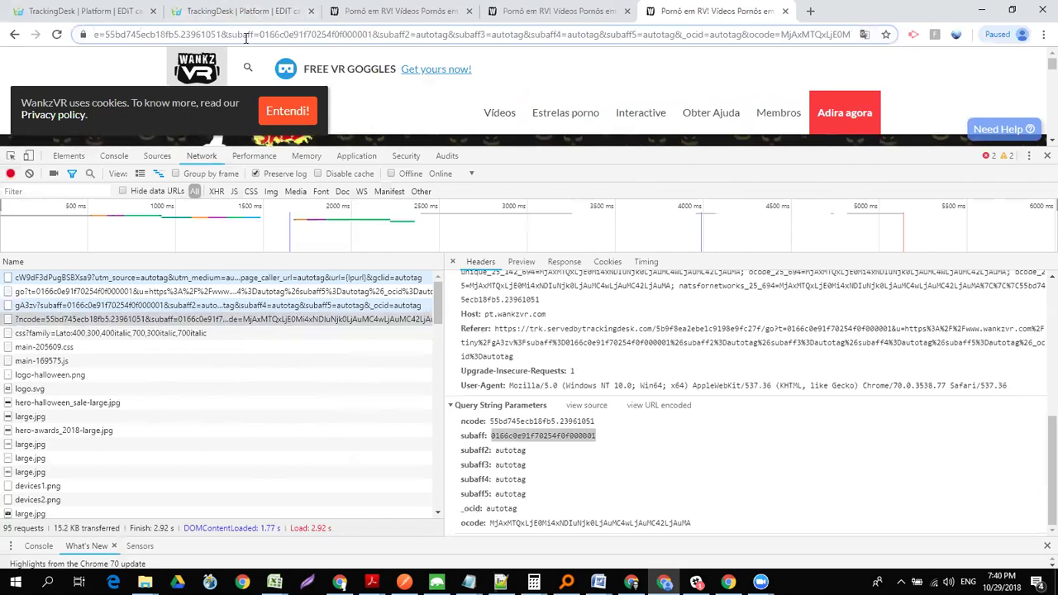
{"action": "left_click_drag", "start_coordinate": [227, 35], "coordinate": [374, 36]}
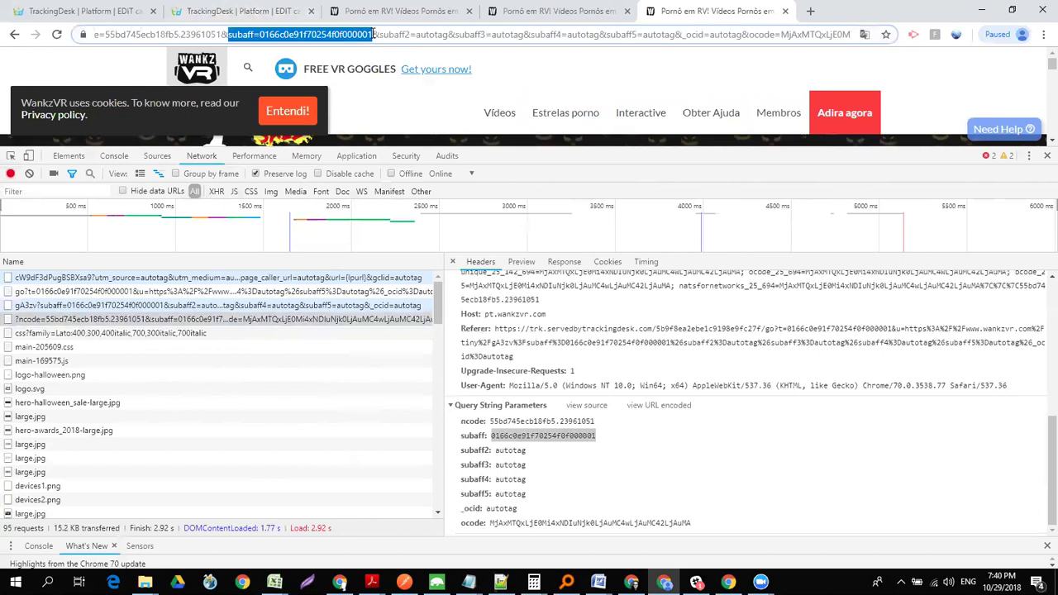
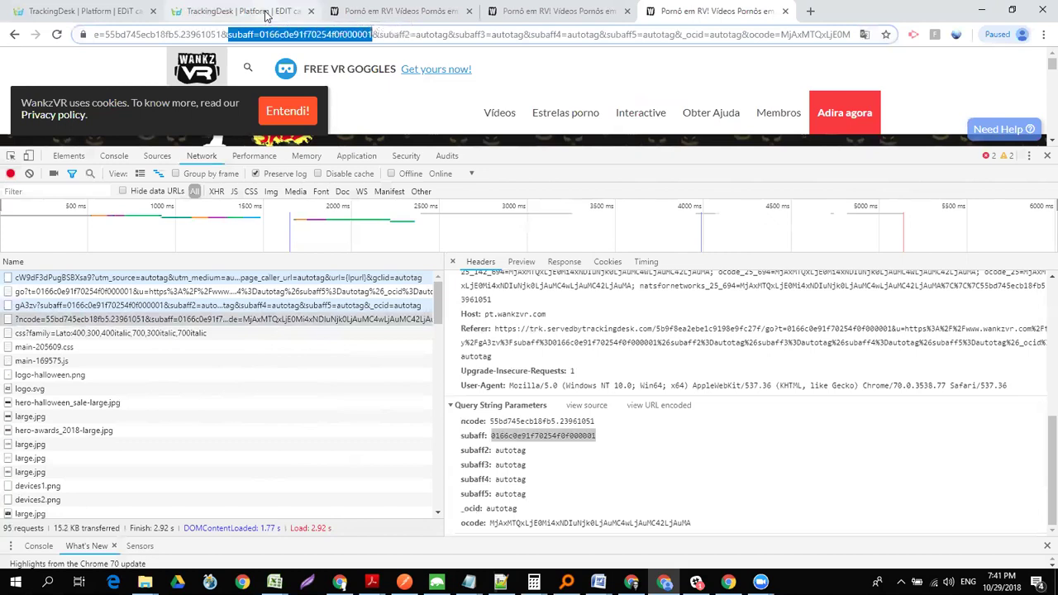
- Dismiss the missing-assets error and save the AdWords - Autotag (UTM) - PUB campaign
{"action": "left_click", "coordinate": [266, 14]}
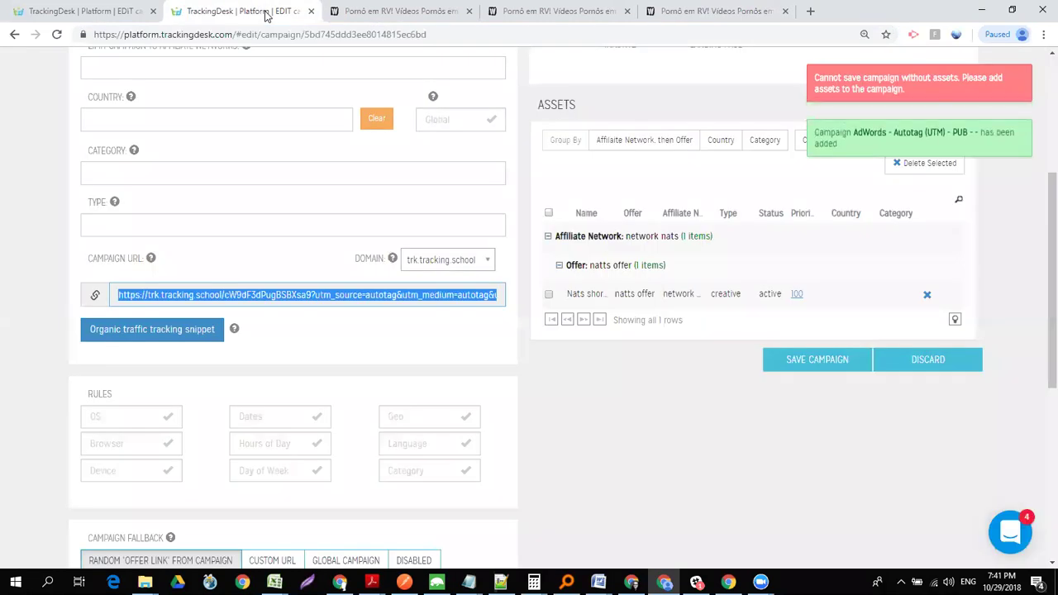
{"action": "left_click", "coordinate": [909, 84]}
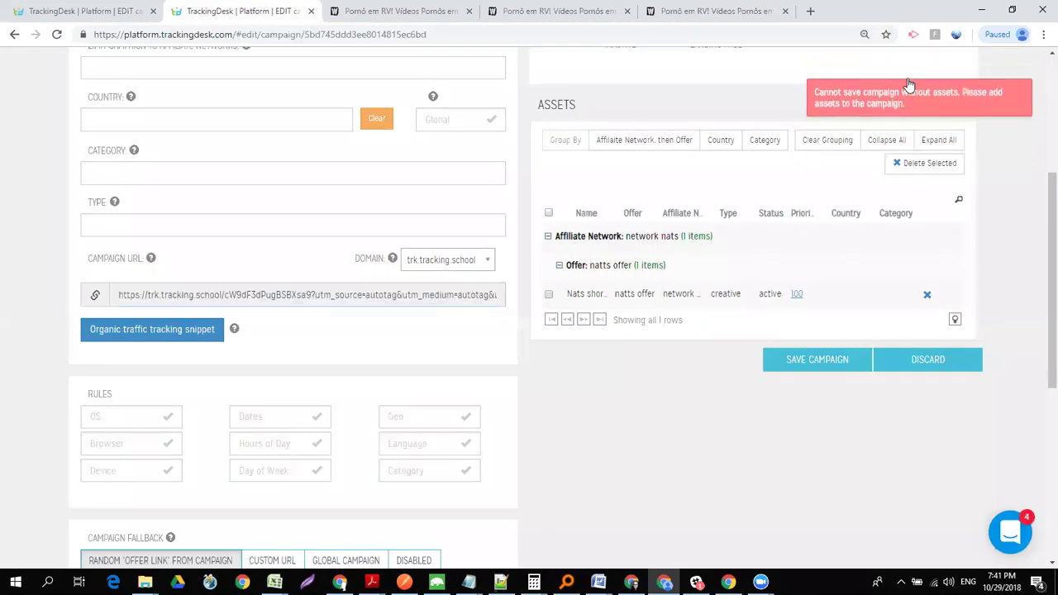
{"action": "left_click", "coordinate": [814, 361]}
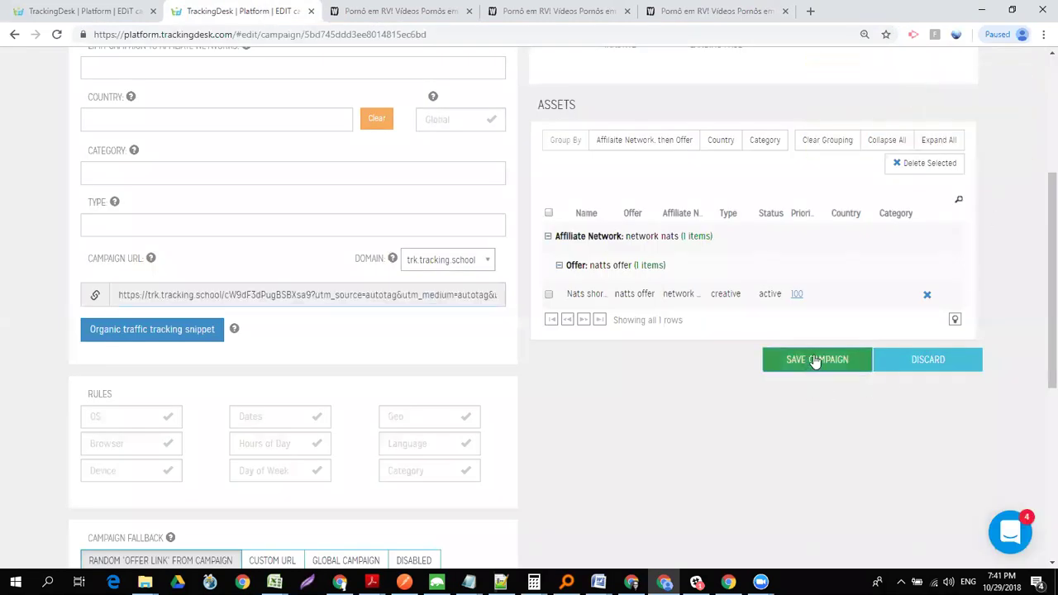
{"action": "left_click_drag", "start_coordinate": [1040, 365], "coordinate": [1040, 228]}
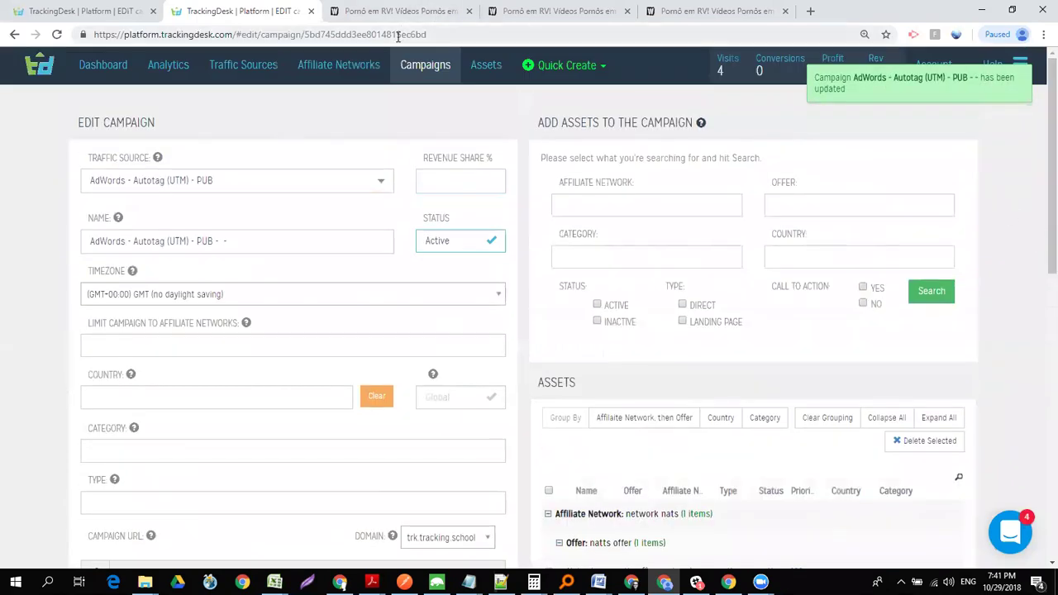
- Open the network nats affiliate network for editing, keeping subaff2 mapped to source
{"action": "left_click", "coordinate": [339, 75]}
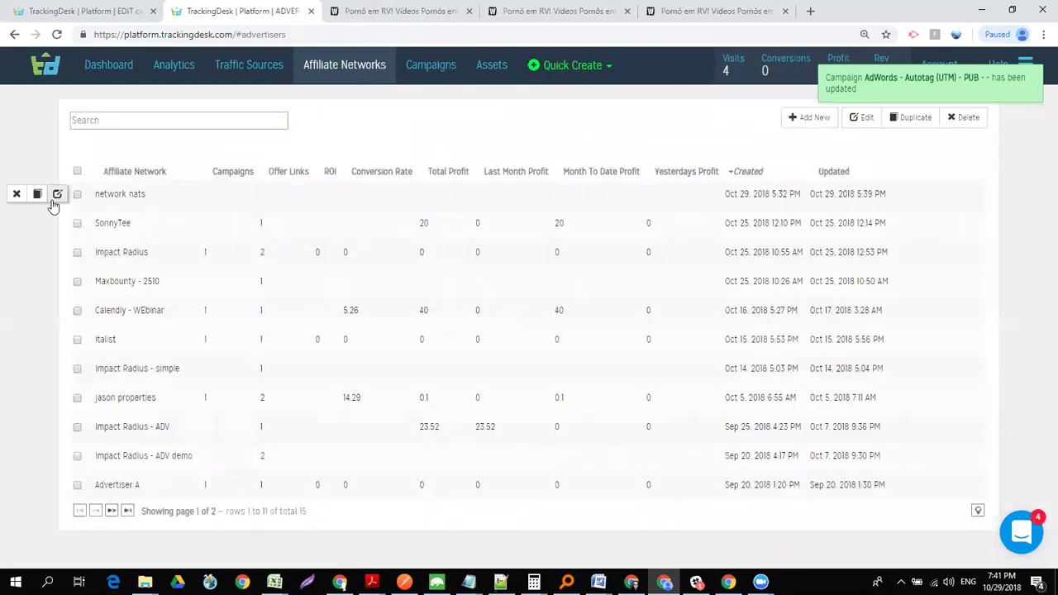
{"action": "left_click", "coordinate": [57, 195]}
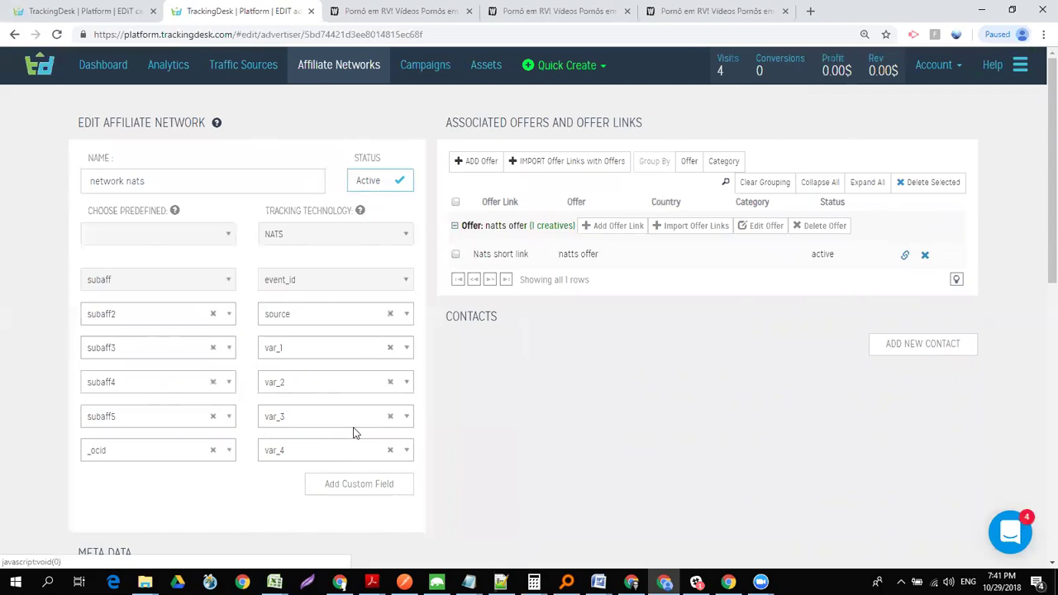
{"action": "left_click", "coordinate": [325, 321]}
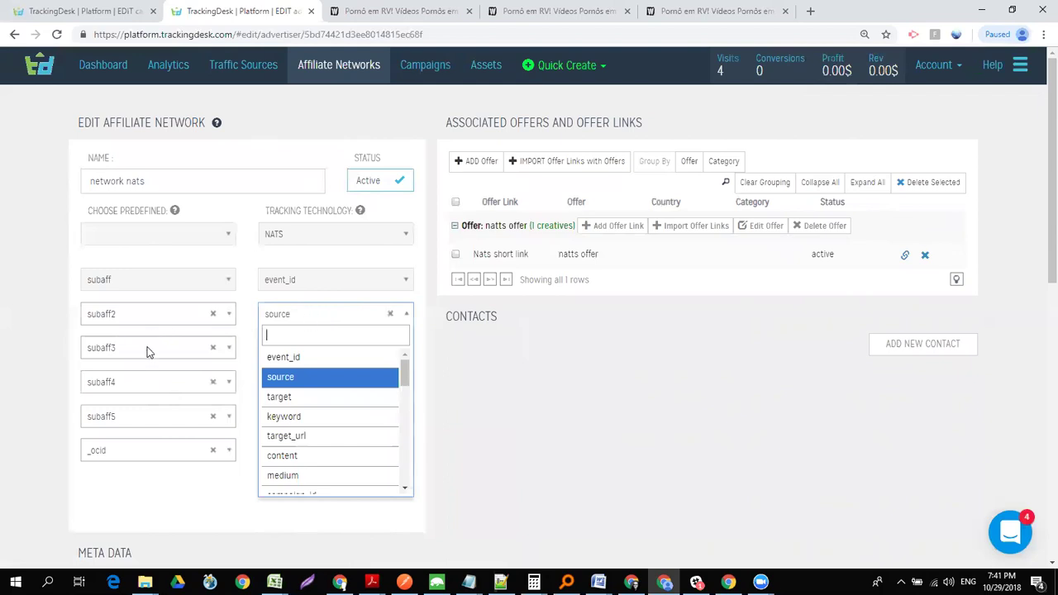
{"action": "left_click", "coordinate": [553, 360]}
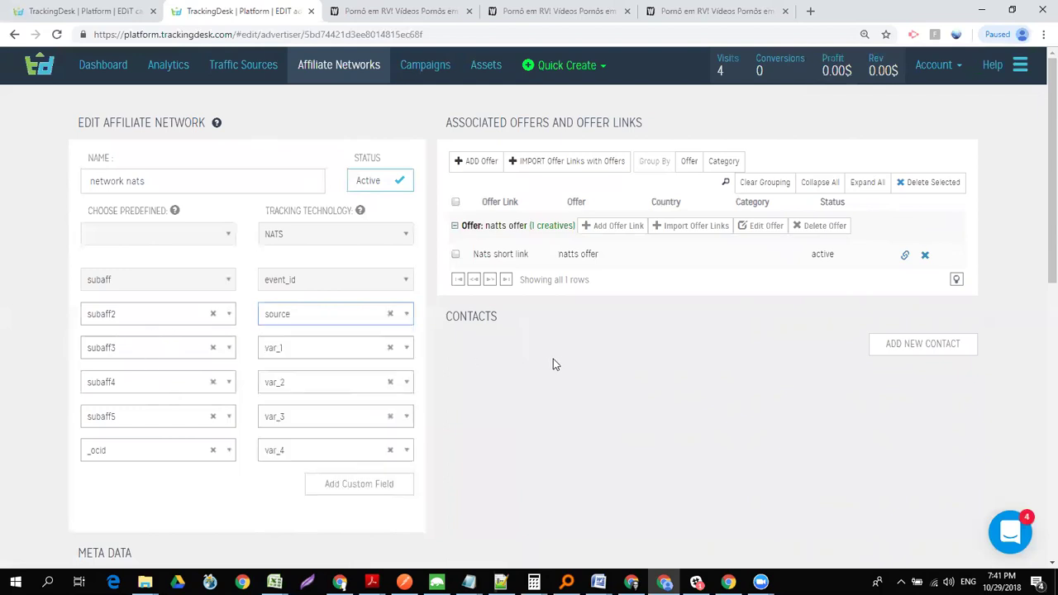
{"action": "left_click", "coordinate": [319, 322]}
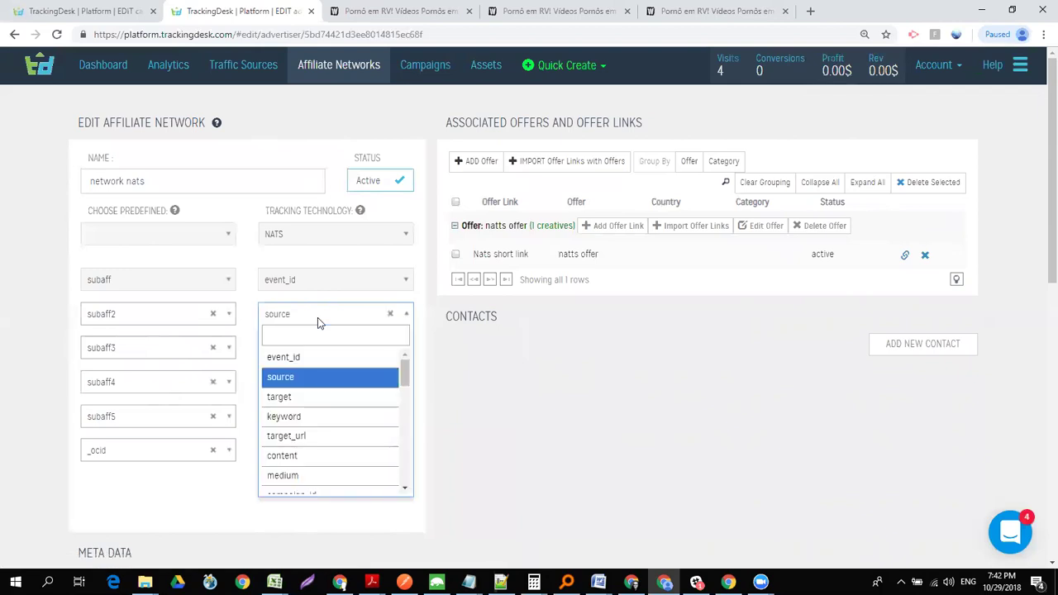
{"action": "left_click", "coordinate": [298, 386]}
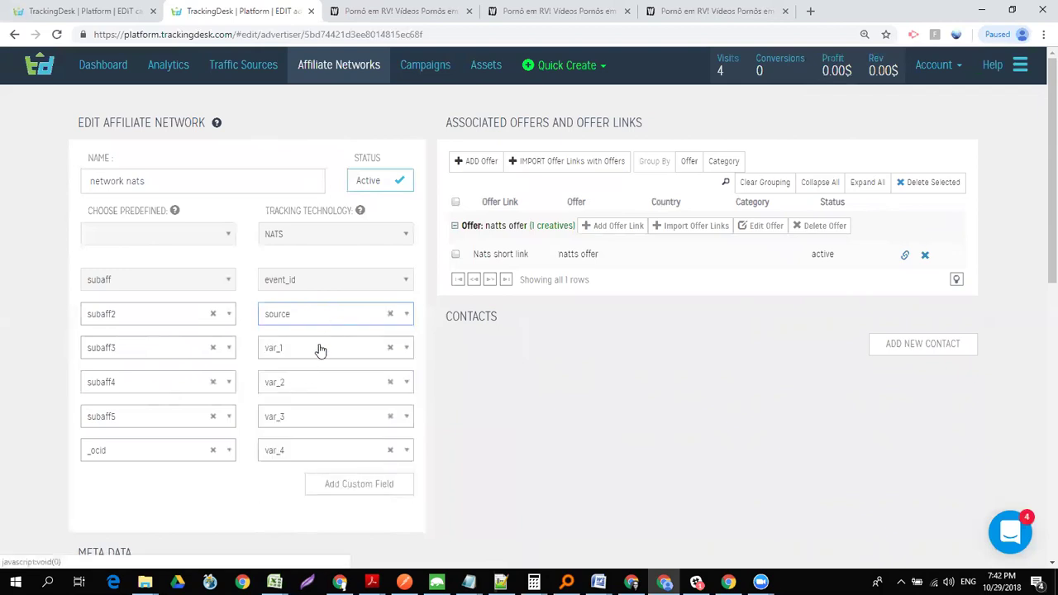
- Map subaff3 to keyword and subaff4 to target, leaving subaff5 as var_3
{"action": "left_click", "coordinate": [319, 349]}
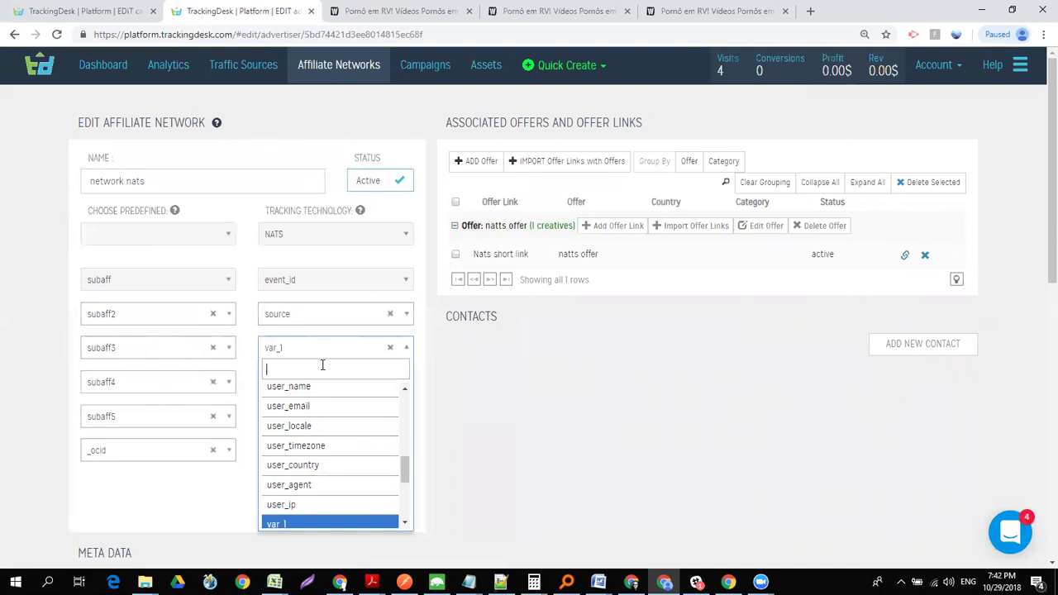
{"action": "left_click_drag", "start_coordinate": [405, 467], "coordinate": [405, 398]}
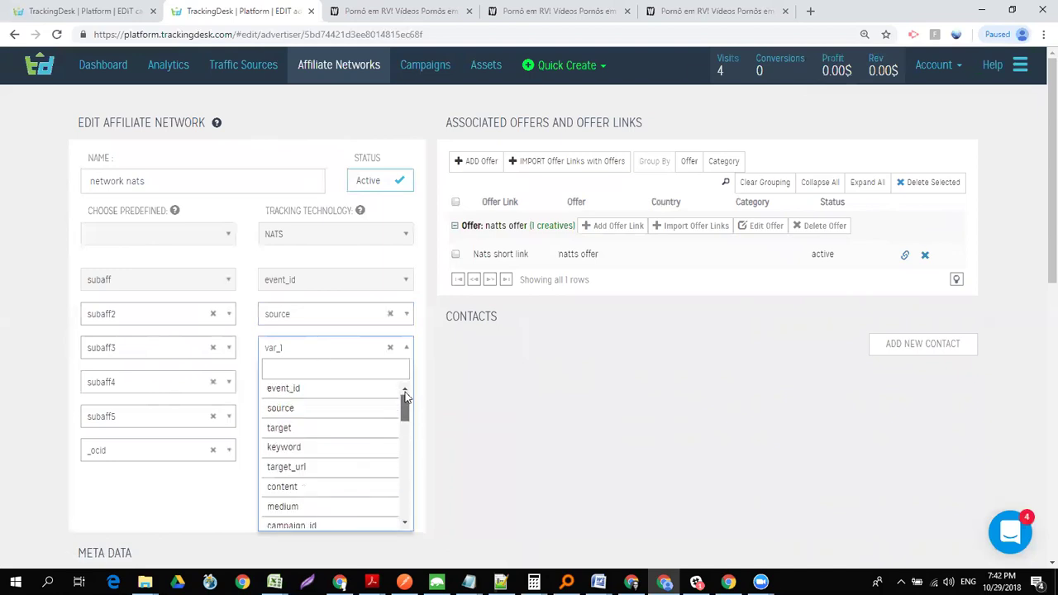
{"action": "left_click", "coordinate": [319, 451]}
{"action": "left_click", "coordinate": [344, 390]}
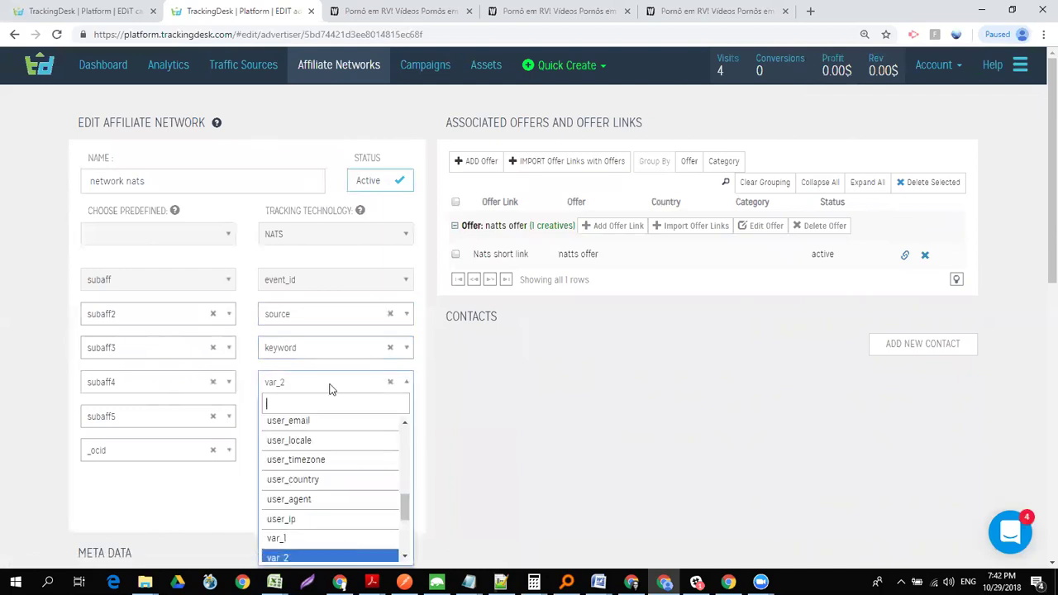
{"action": "left_click_drag", "start_coordinate": [405, 516], "coordinate": [410, 416]}
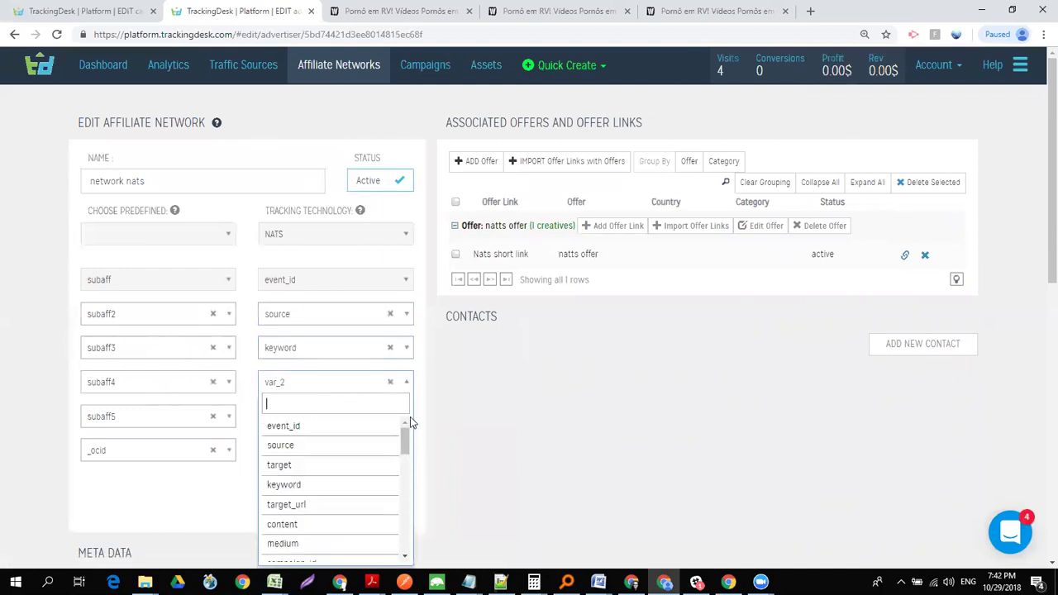
{"action": "left_click", "coordinate": [327, 468]}
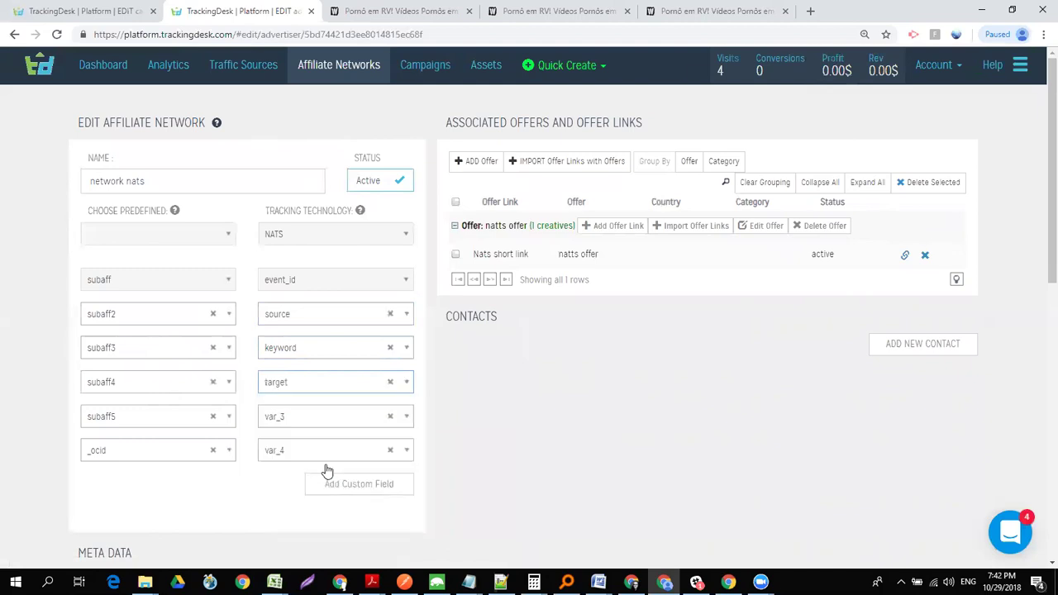
{"action": "left_click", "coordinate": [357, 423]}
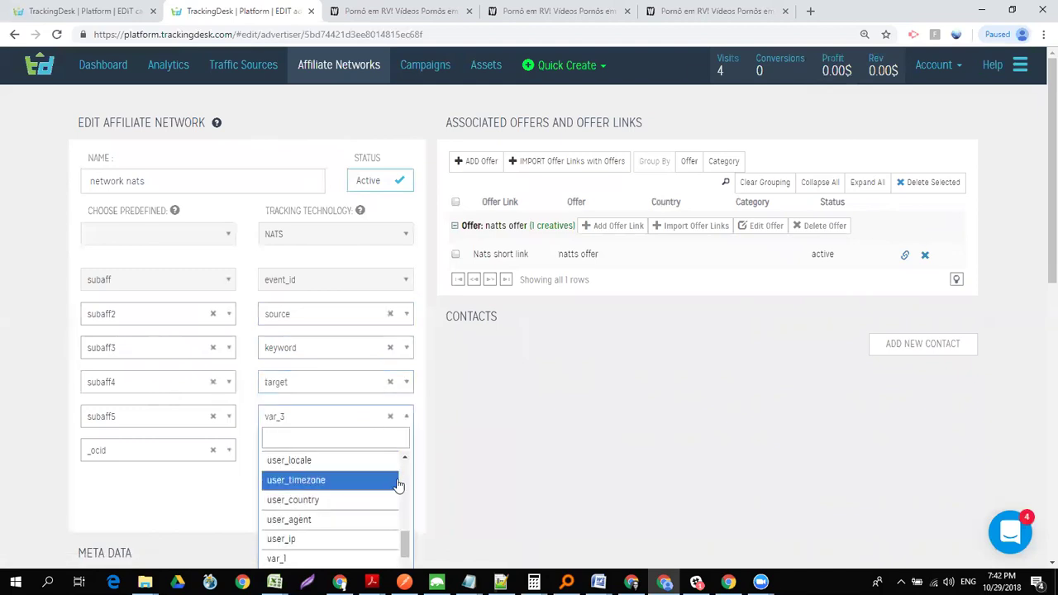
{"action": "left_click_drag", "start_coordinate": [405, 542], "coordinate": [407, 473]}
{"action": "scroll", "coordinate": [406, 519], "scroll_direction": "up", "scroll_amount": 1}
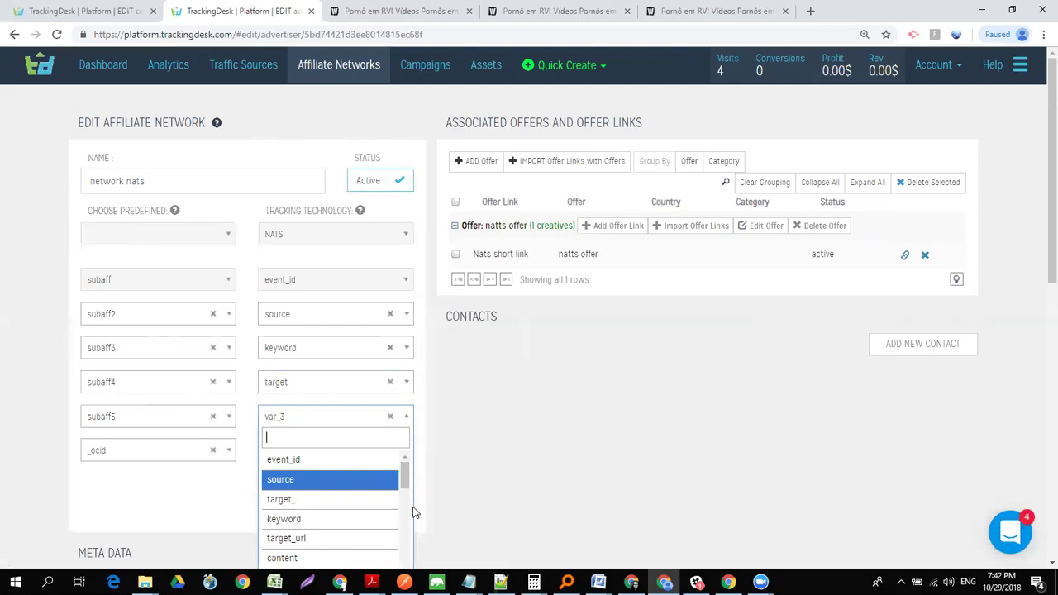
{"action": "left_click_drag", "start_coordinate": [403, 478], "coordinate": [407, 486]}
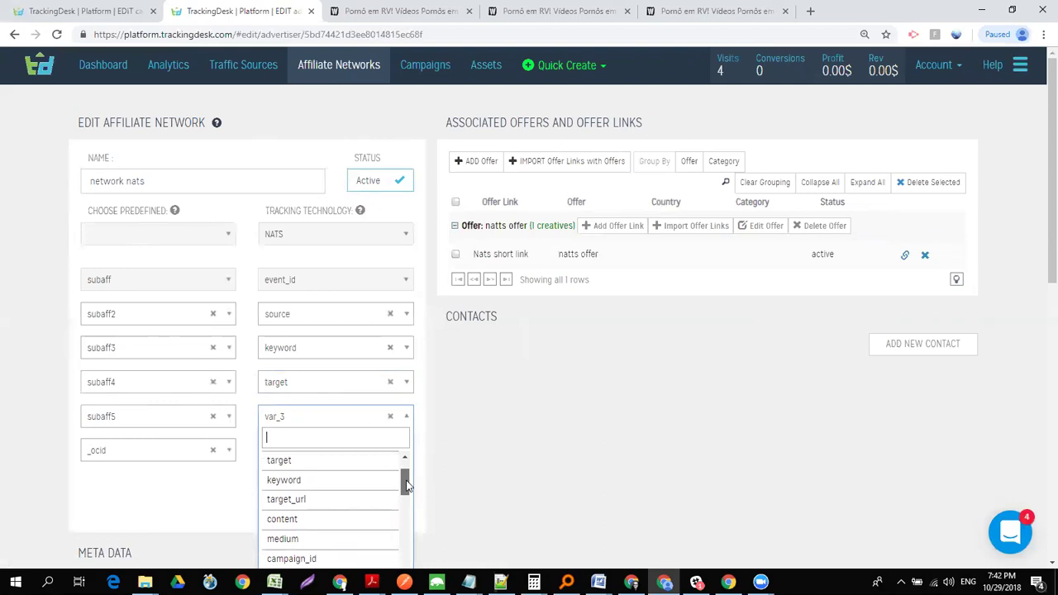
{"action": "left_click", "coordinate": [511, 446]}
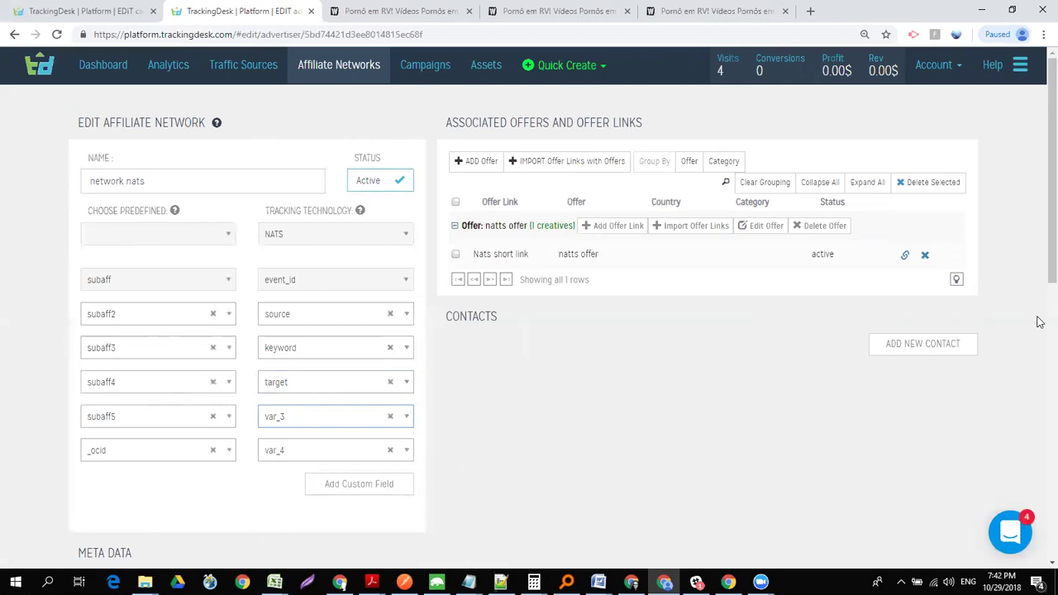
- Save the network nats affiliate network's subaff mappings and return to the page top
{"action": "scroll", "coordinate": [1038, 331], "scroll_direction": "down", "scroll_amount": 4}
{"action": "scroll", "coordinate": [1040, 453], "scroll_direction": "down", "scroll_amount": 4}
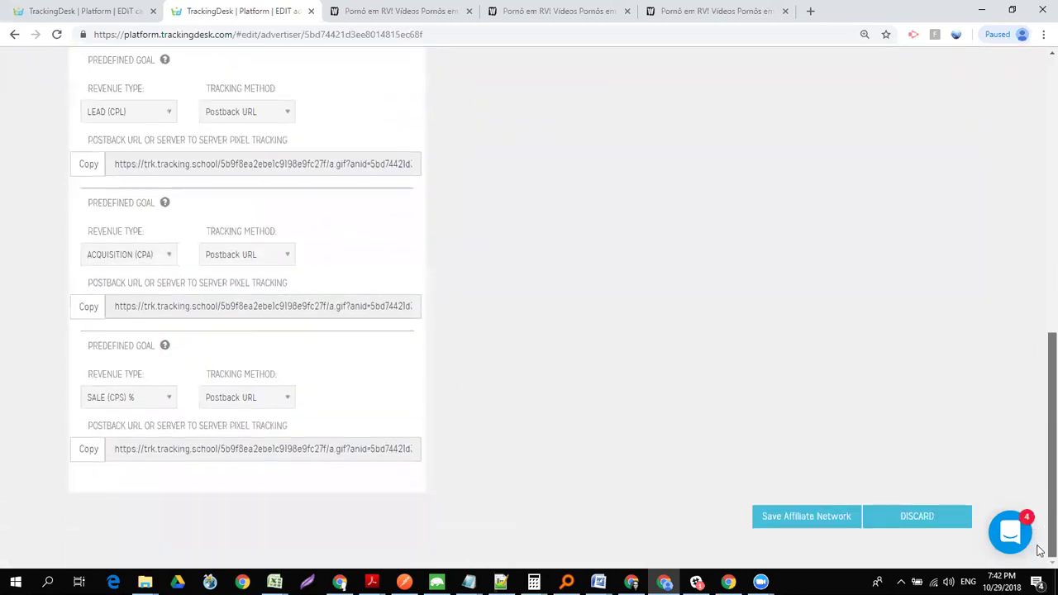
{"action": "left_click", "coordinate": [805, 518]}
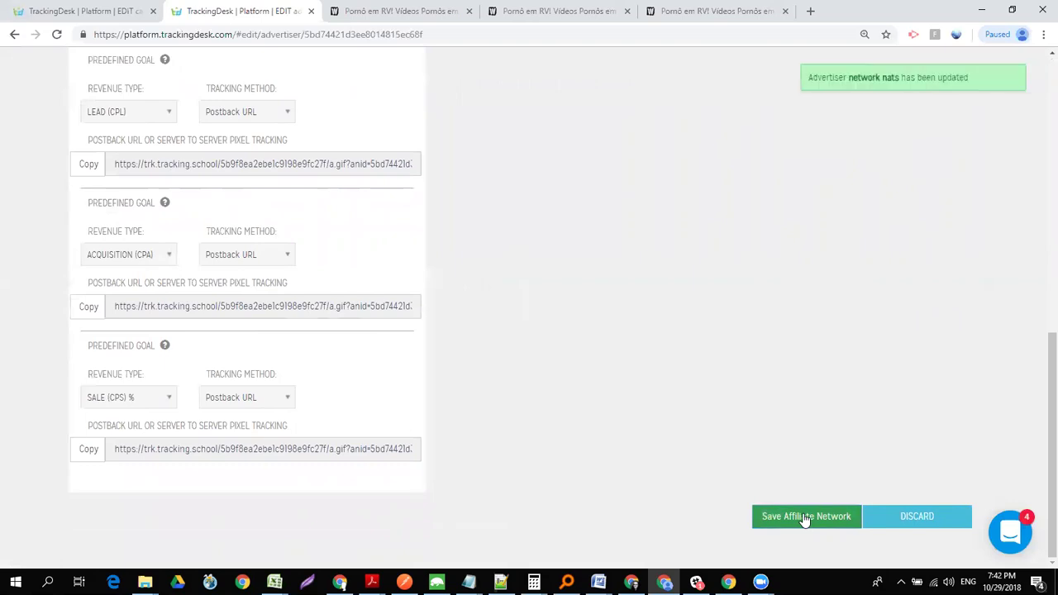
{"action": "scroll", "coordinate": [1040, 337], "scroll_direction": "up", "scroll_amount": 2}
{"action": "scroll", "coordinate": [1040, 336], "scroll_direction": "up", "scroll_amount": 5}
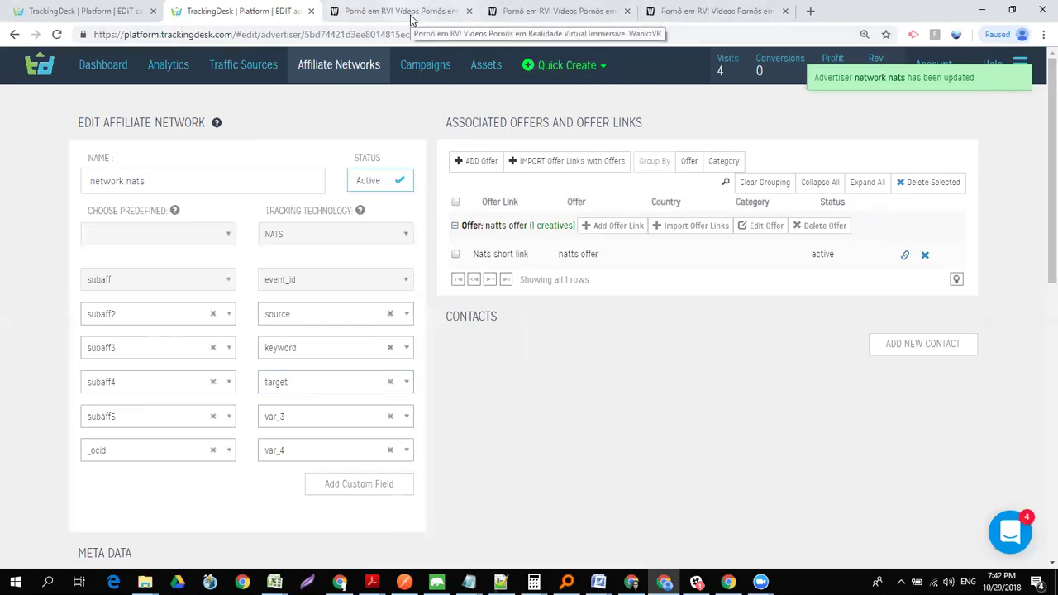
- Select the Organic (UTM) - deeplink campaign URL and paste it into a new browser tab
{"action": "left_click", "coordinate": [415, 71]}
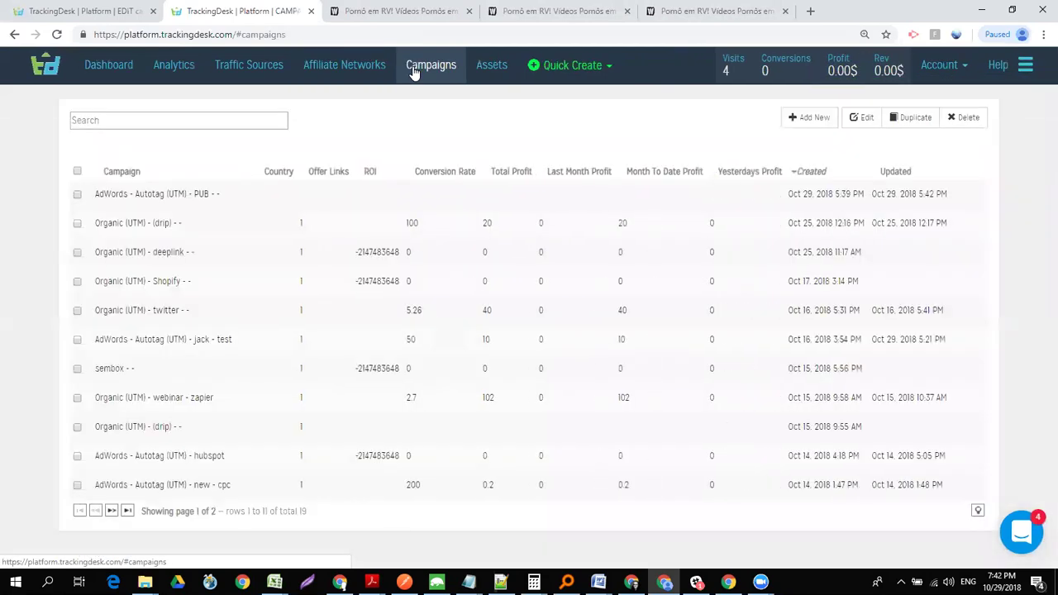
{"action": "mouse_move", "coordinate": [94, 260]}
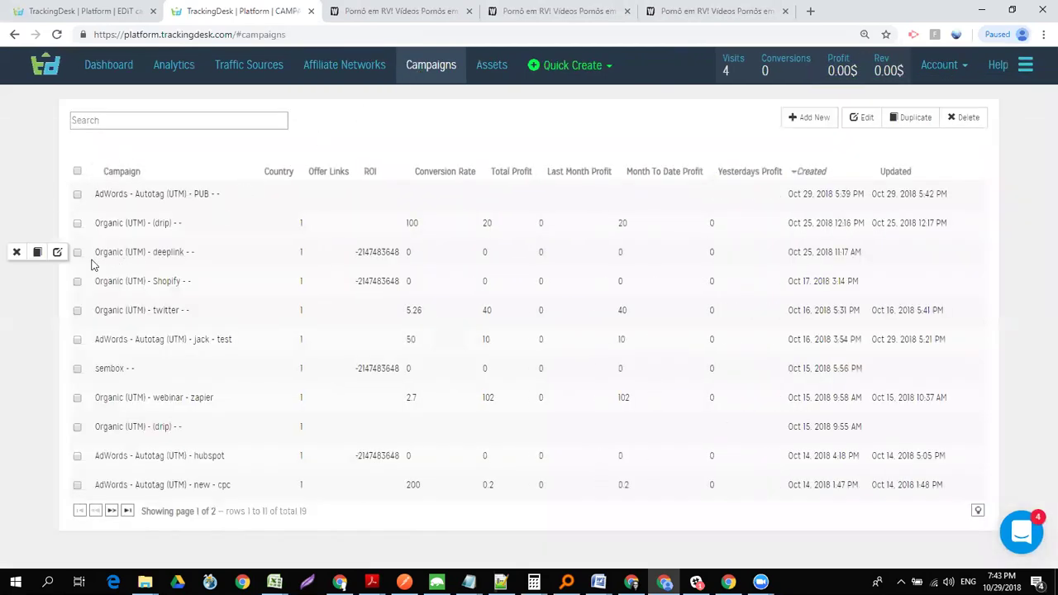
{"action": "left_click", "coordinate": [59, 253]}
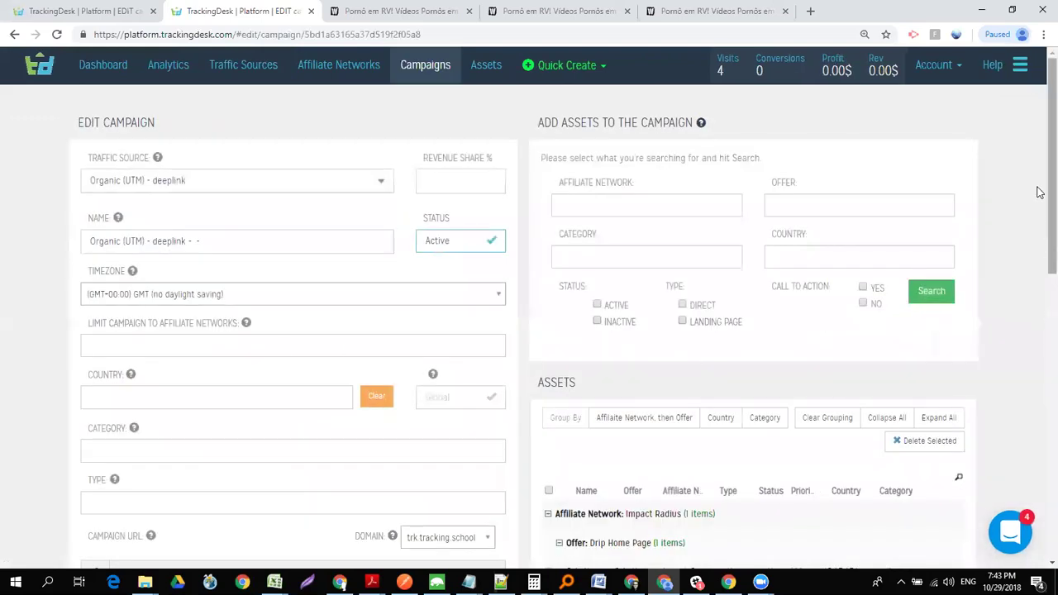
{"action": "scroll", "coordinate": [1040, 192], "scroll_direction": "down", "scroll_amount": 2}
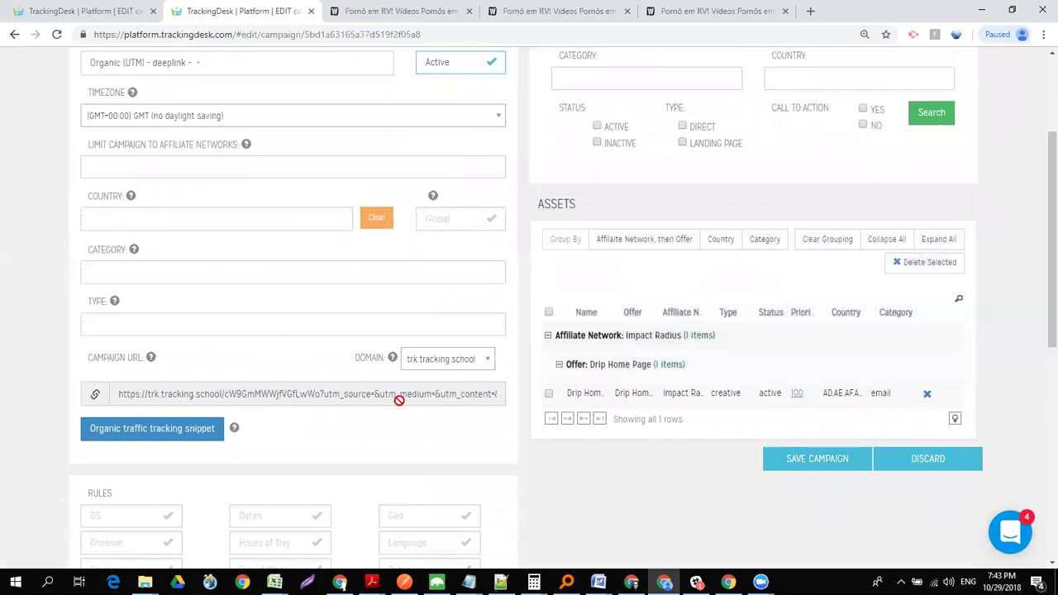
{"action": "double_click", "coordinate": [327, 395]}
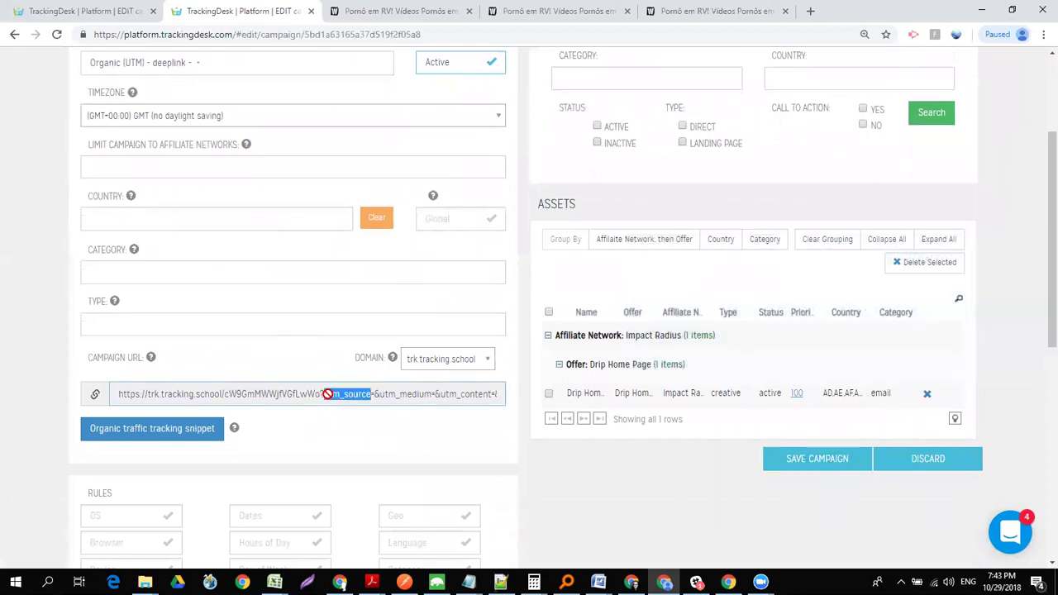
{"action": "key", "text": "ctrl+a"}
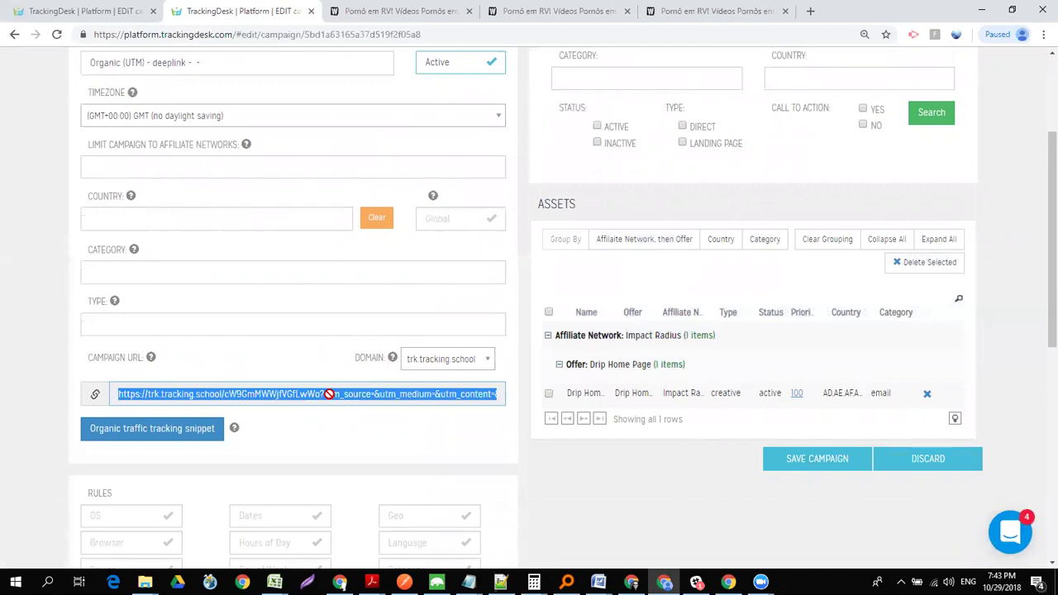
{"action": "key", "text": "ctrl+t"}
{"action": "type", "text": "https://trk.tracking.school/cW9GmMWWjfVGfLwWo?utm_source=&utm_medium=&utm_content=&utm_campaign=&eid=&utm_term=&http_referer_short=&html_page_title=&html_page_caller_url=&url="}
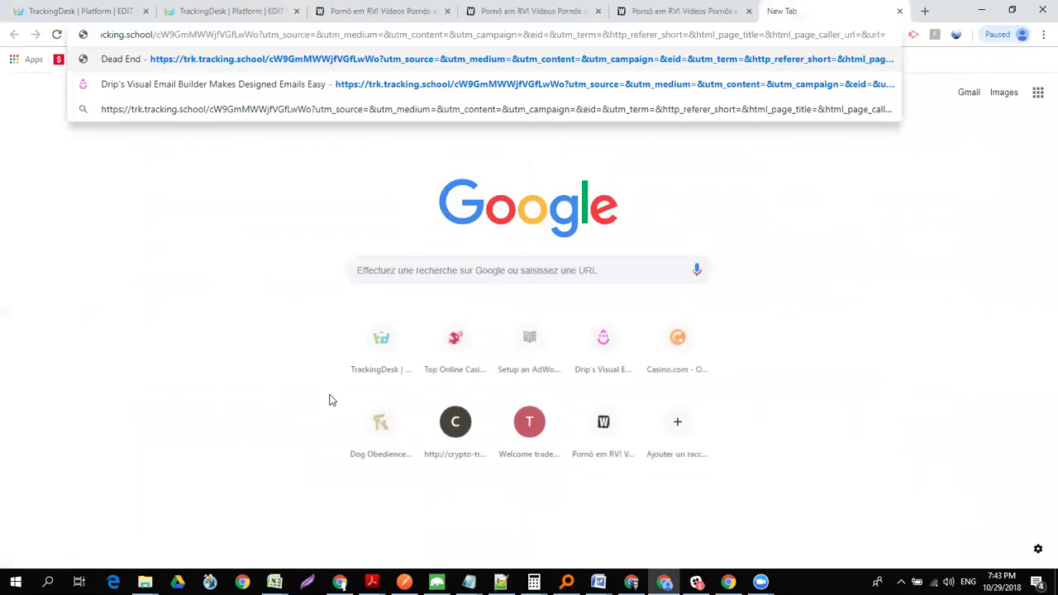
{"action": "type", "text": "h"}
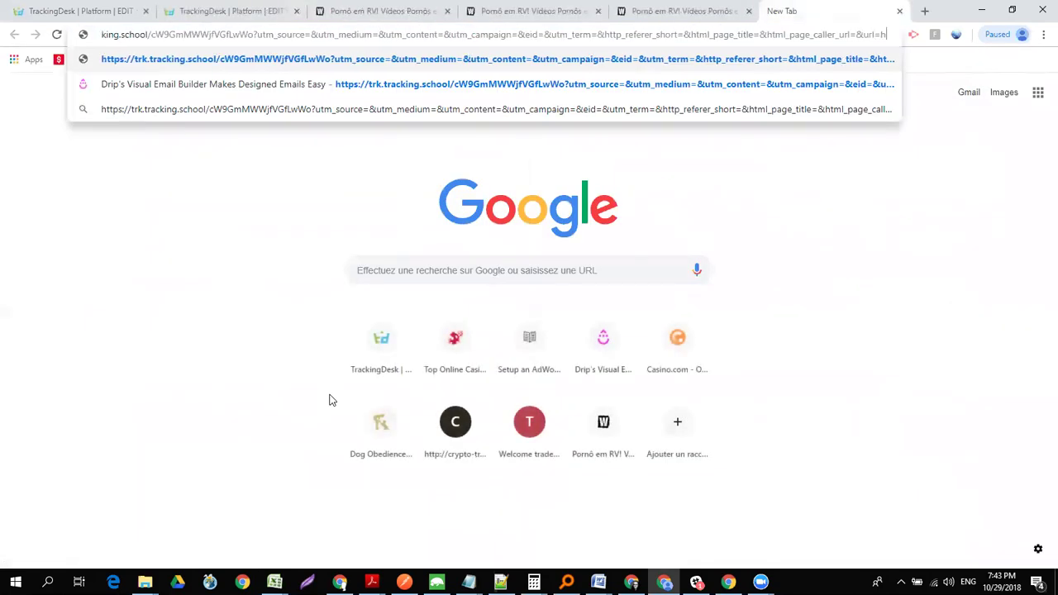
{"action": "type", "text": "ttps://"}
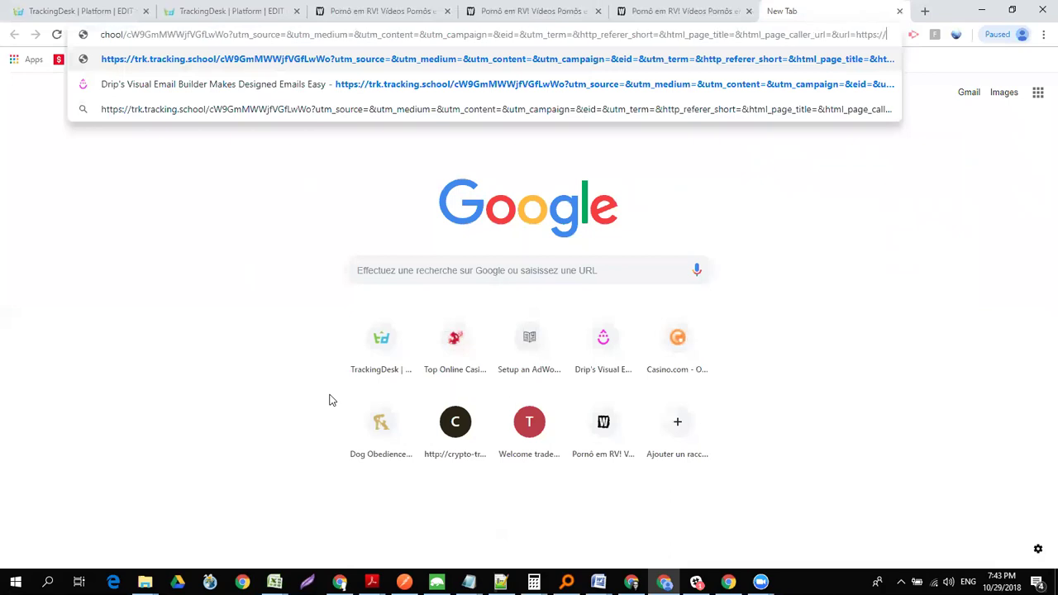
{"action": "type", "text": "drip."}
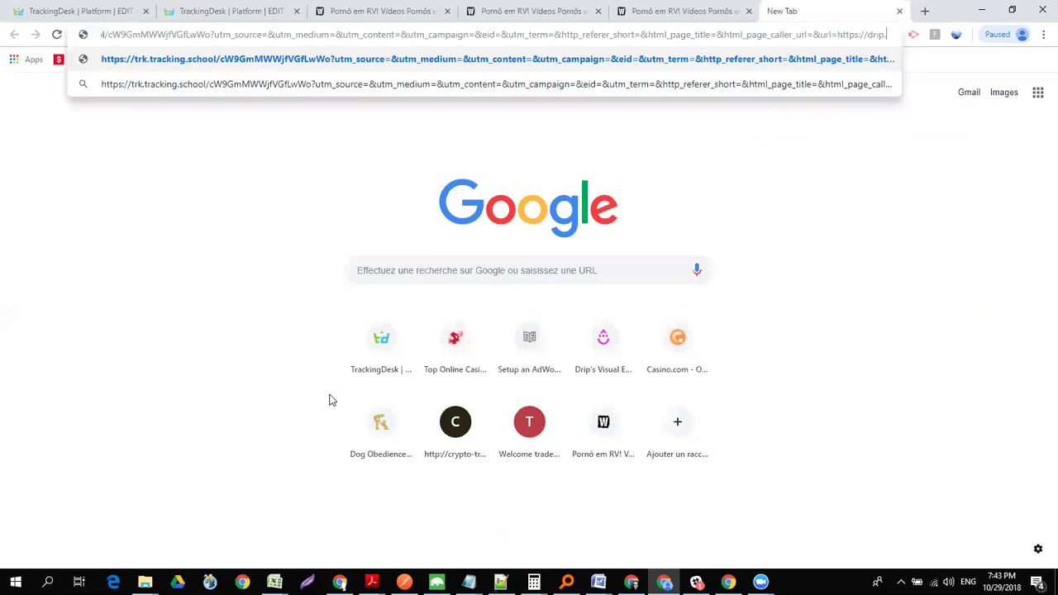
{"action": "type", "text": "com/"}
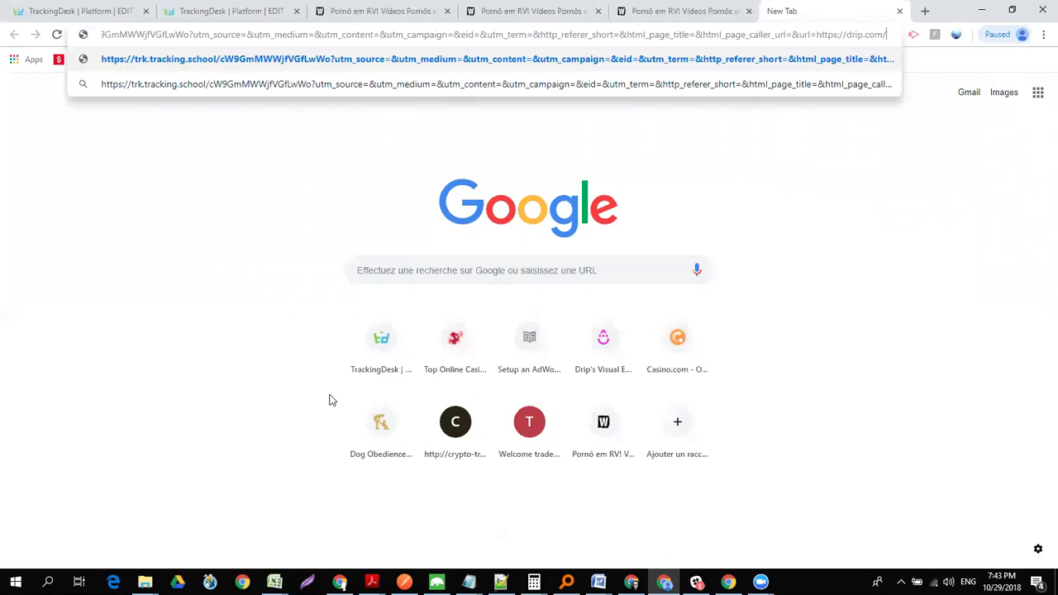
{"action": "type", "text": "features"}
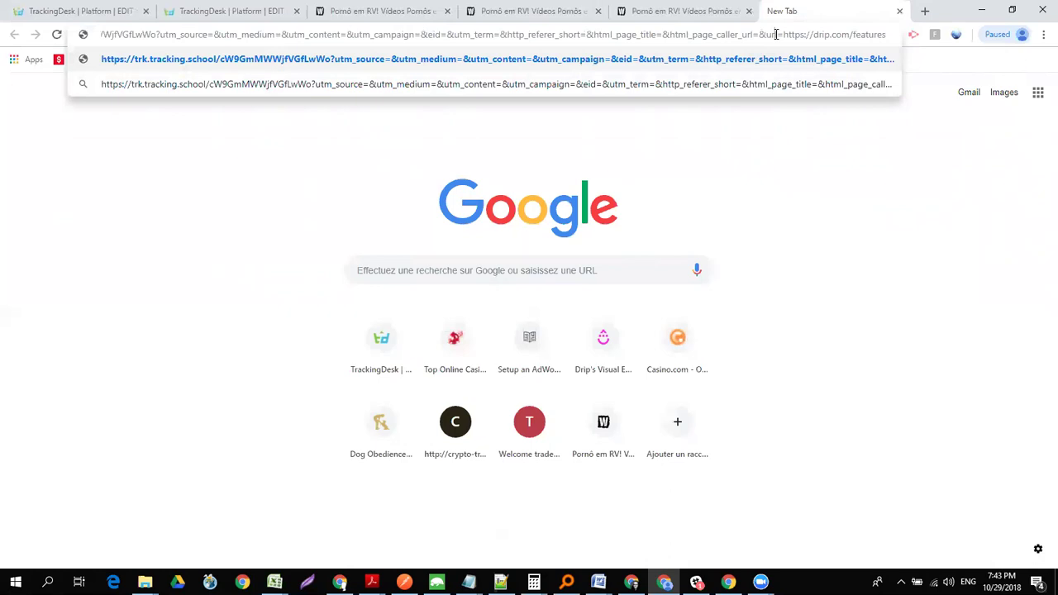
{"action": "key", "text": "Return"}
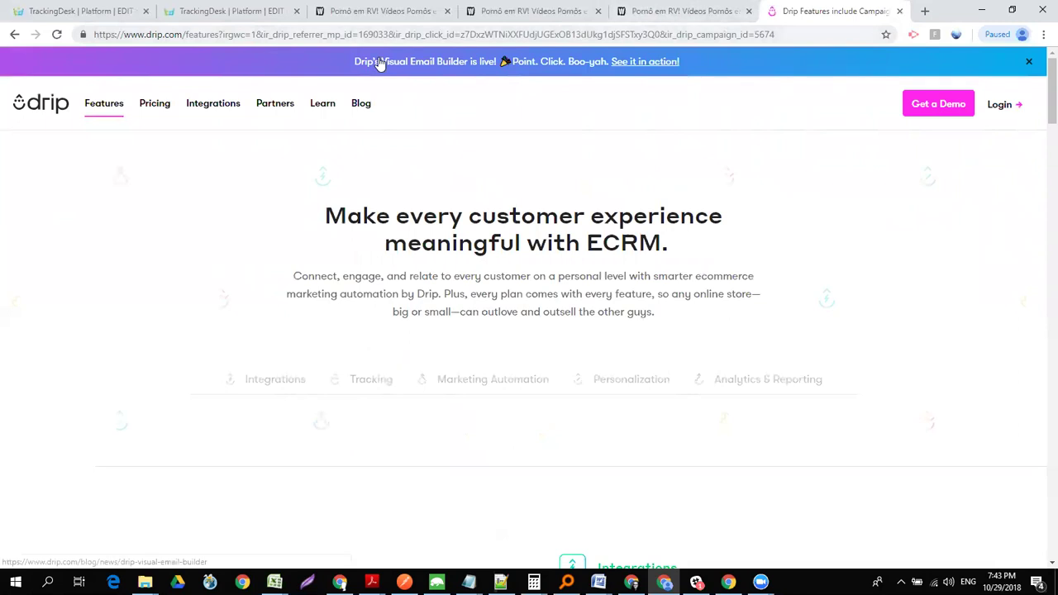
- Set the Organic (UTM) - deeplink campaign's country targeting to Global and select its campaign URL
{"action": "left_click", "coordinate": [96, 13]}
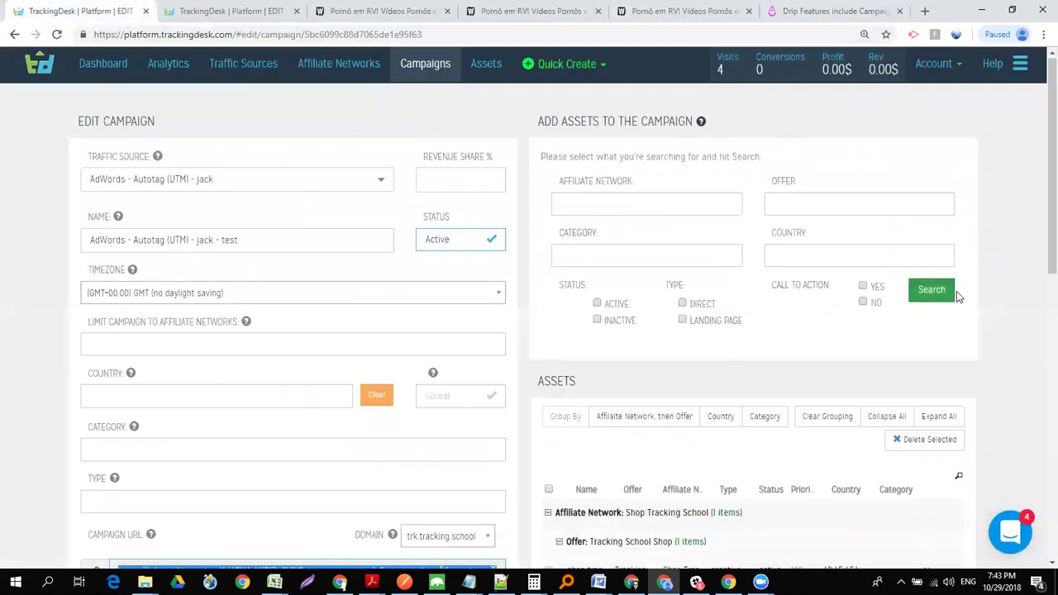
{"action": "left_click_drag", "start_coordinate": [1039, 171], "coordinate": [1040, 239]}
{"action": "scroll", "coordinate": [1040, 239], "scroll_direction": "up", "scroll_amount": 3}
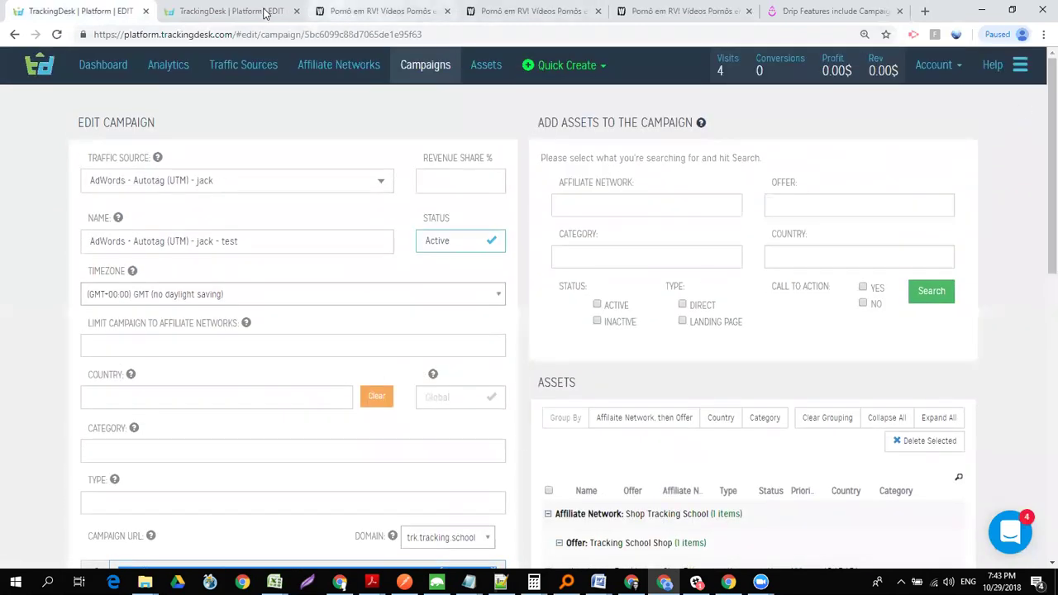
{"action": "left_click", "coordinate": [251, 13]}
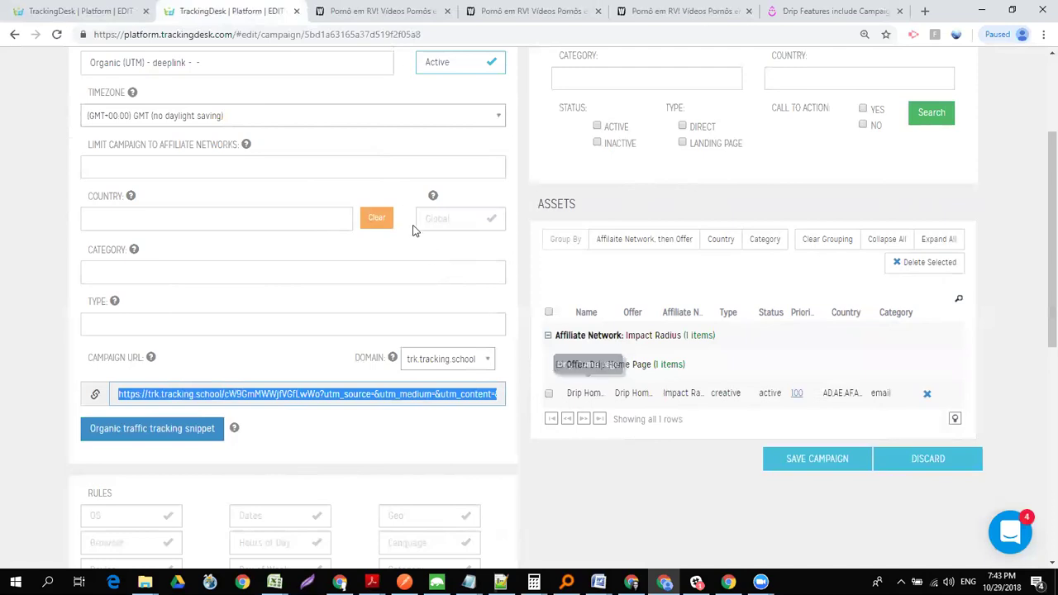
{"action": "left_click", "coordinate": [454, 225]}
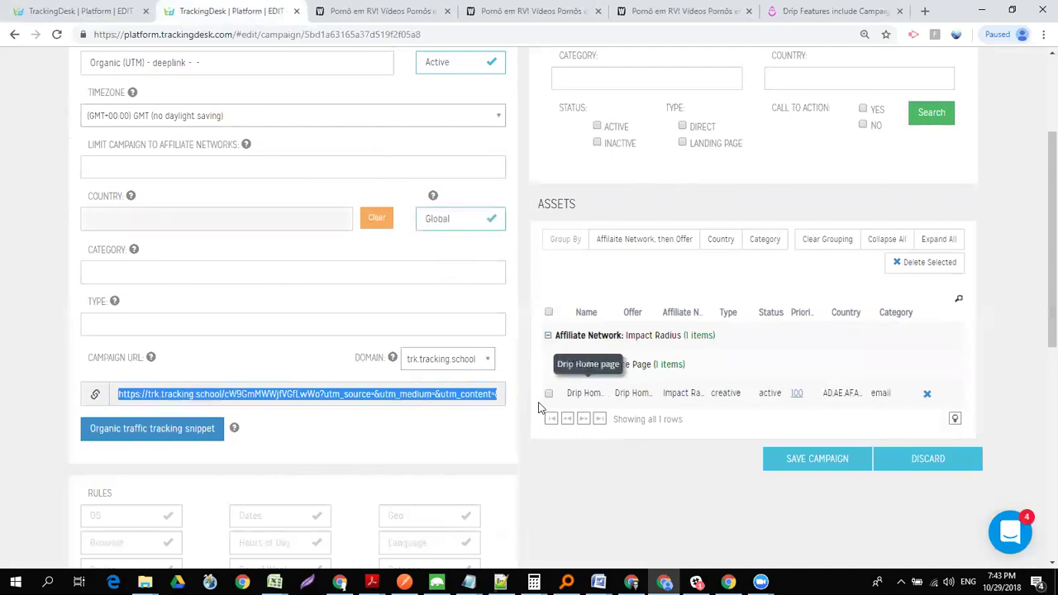
{"action": "triple_click", "coordinate": [466, 396]}
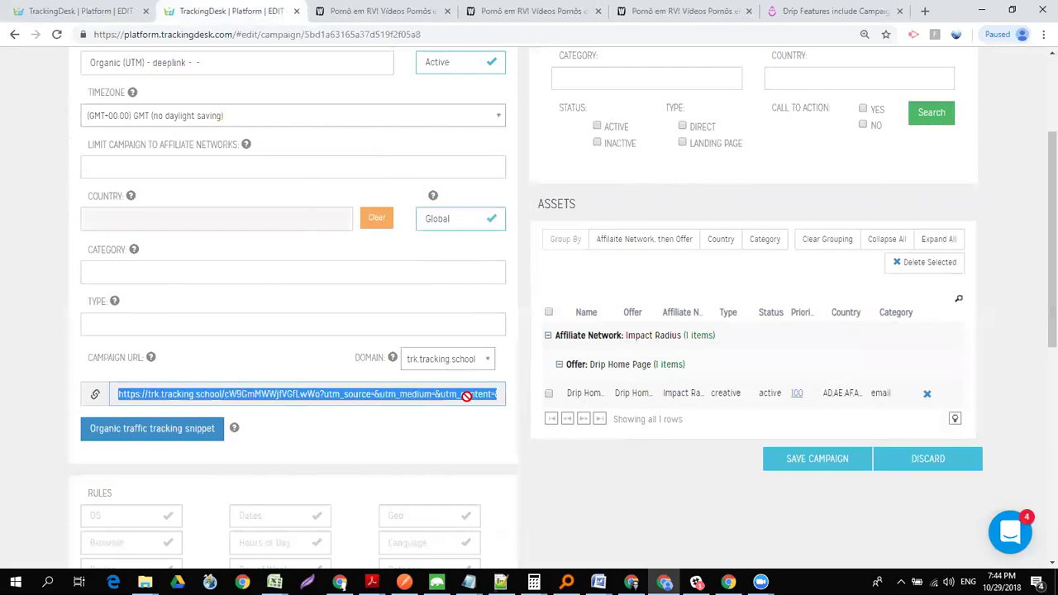
- Load the campaign URL in a new tab with DevTools Network logging preserved
{"action": "key", "text": "ctrl+t"}
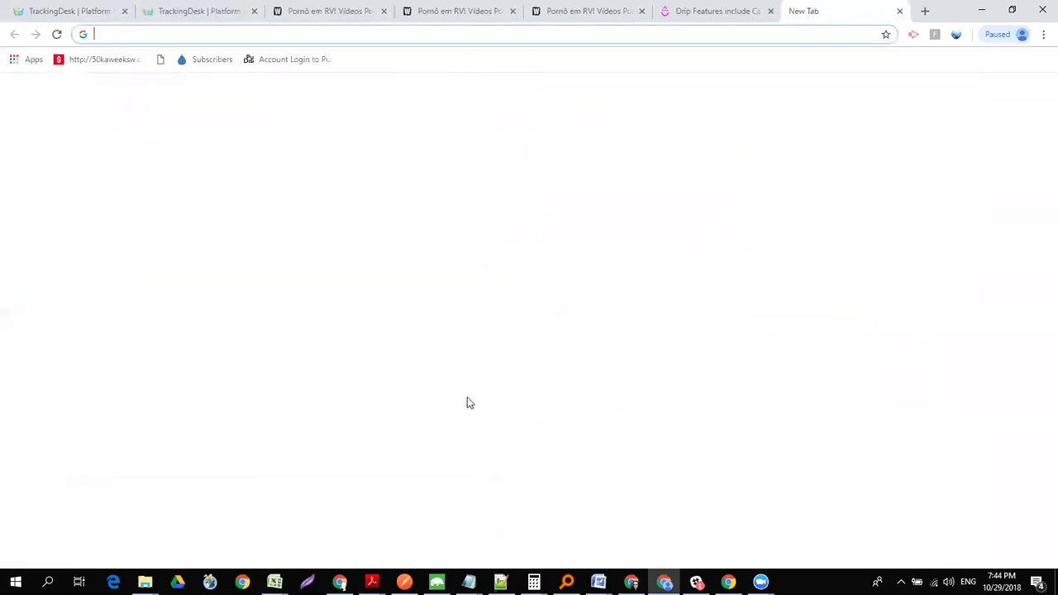
{"action": "type", "text": "https://trk.tracking.school/cW9GmMWWjfVGfLwWo?utm_source=&utm_medium=&utm_content=&utm_campaign=&eid=&utm_term=&http_referer_short=&html_page_title=&html_page_caller_url=&url="}
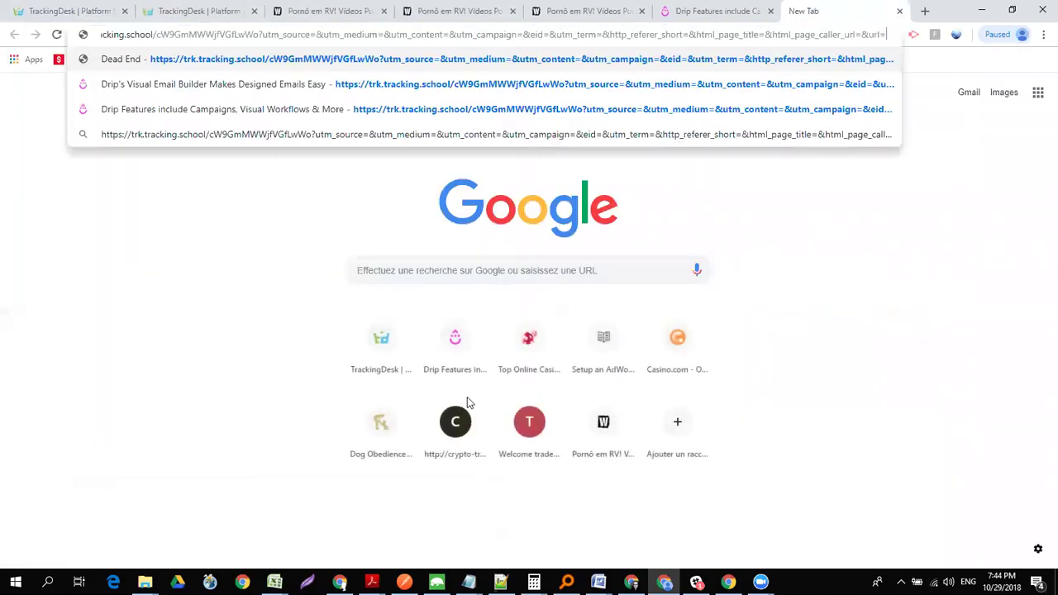
{"action": "key", "text": "ctrl+shift+i"}
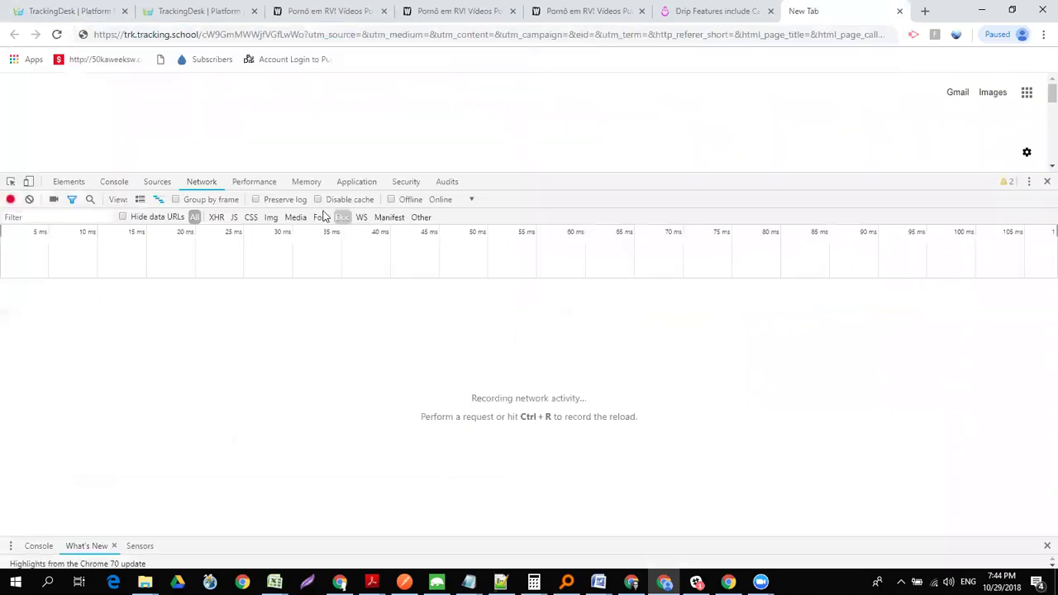
{"action": "left_click", "coordinate": [256, 203]}
{"action": "left_click", "coordinate": [326, 39]}
{"action": "key", "text": "Return"}
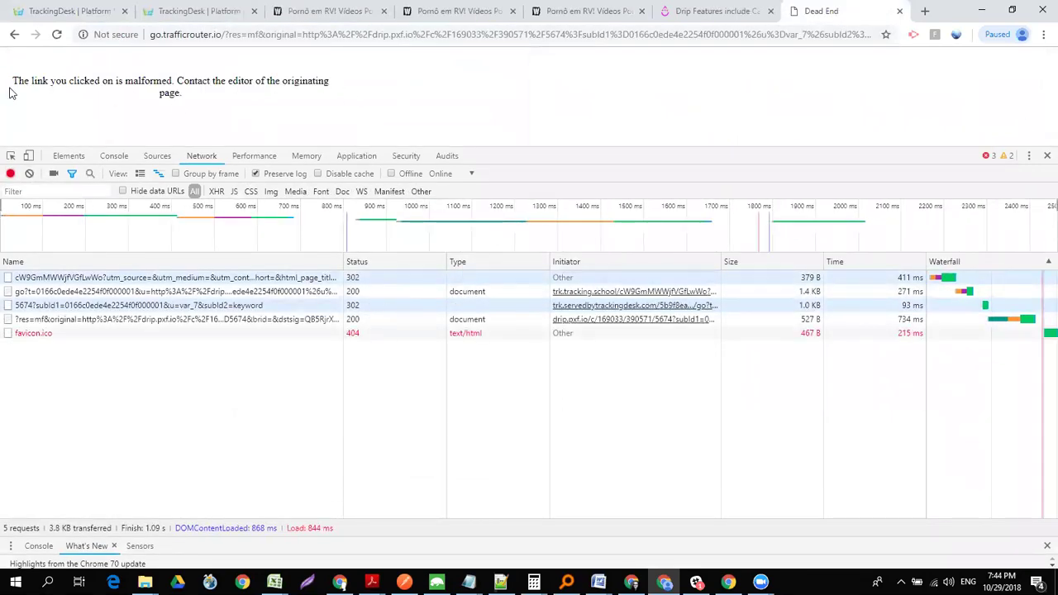
- Inspect the headers of the first and second redirect requests behind the malformed-link page
{"action": "triple_click", "coordinate": [202, 99]}
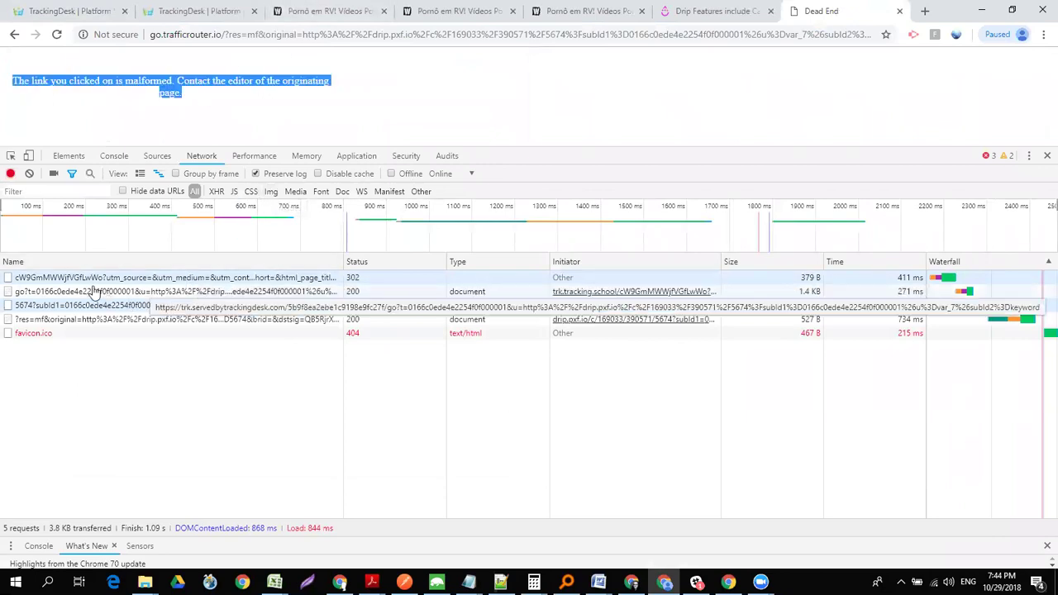
{"action": "left_click", "coordinate": [63, 279]}
{"action": "mouse_move", "coordinate": [1050, 319]}
{"action": "left_mouse_down"}
{"action": "mouse_move", "coordinate": [1041, 482]}
{"action": "mouse_move", "coordinate": [1037, 333]}
{"action": "left_mouse_up"}
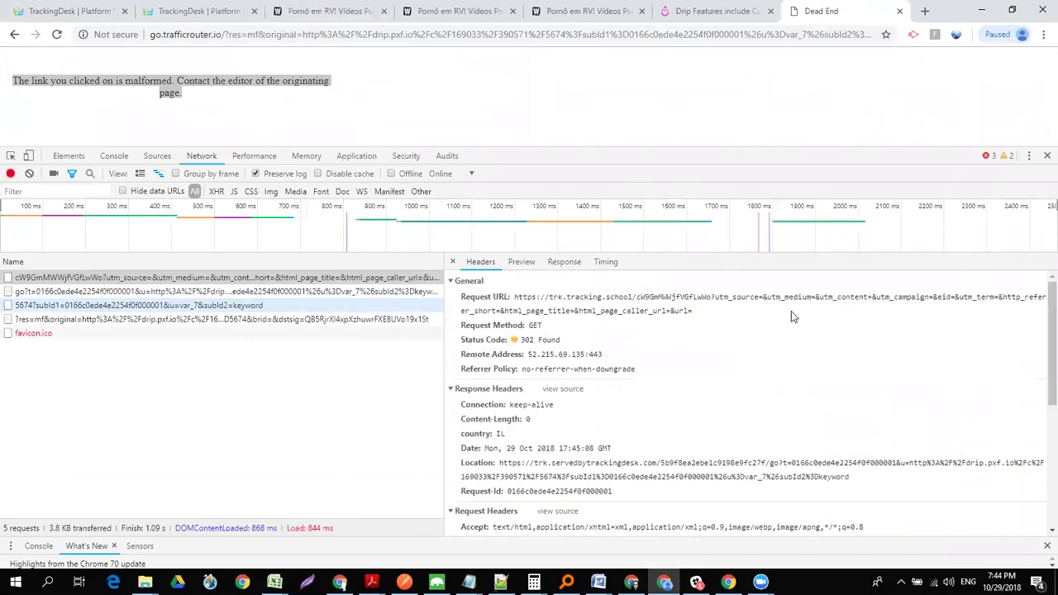
{"action": "triple_click", "coordinate": [733, 303]}
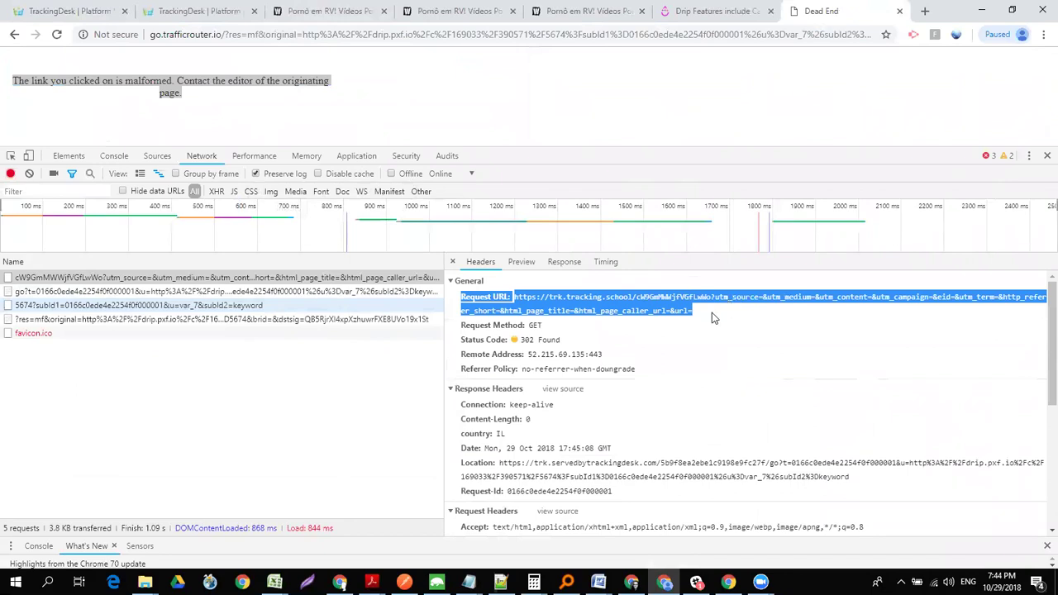
{"action": "left_click", "coordinate": [701, 319]}
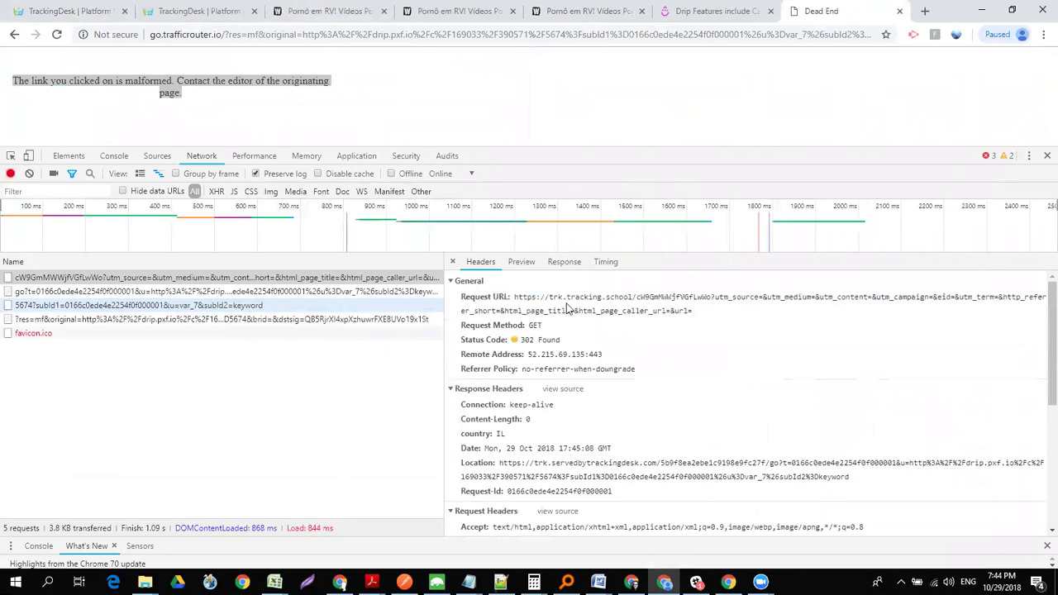
{"action": "left_click", "coordinate": [169, 291]}
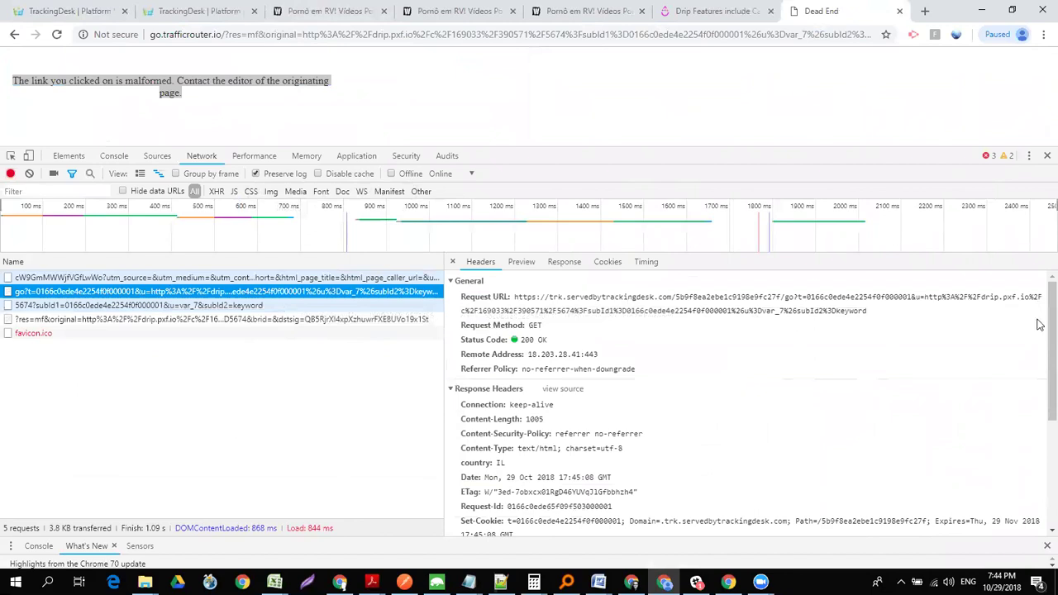
{"action": "left_click_drag", "start_coordinate": [1050, 319], "coordinate": [1048, 449]}
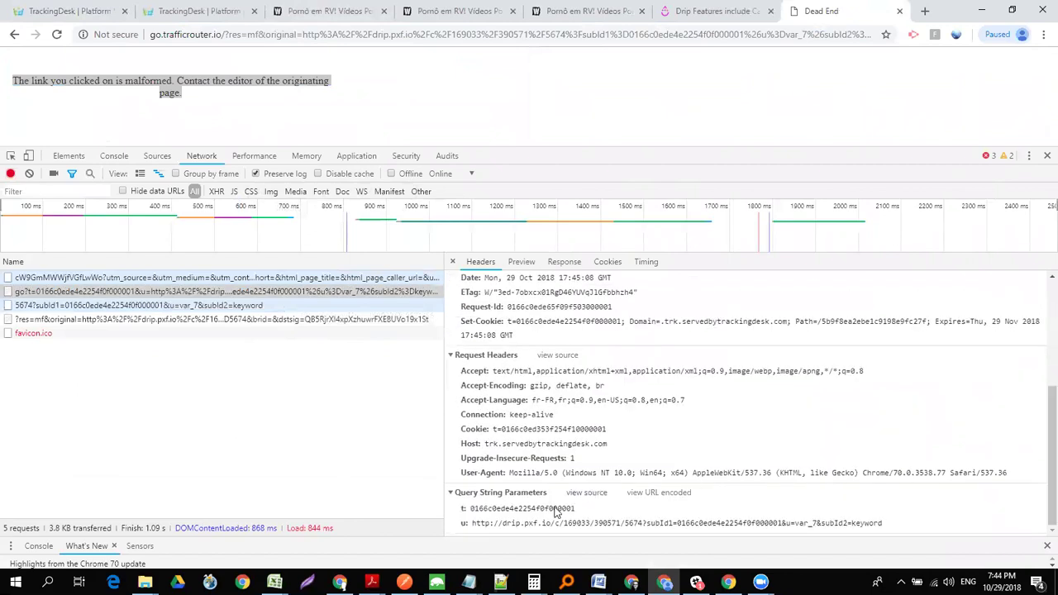
- Copy the drip.pxf.io link from the u parameter and load it in a new tab
{"action": "left_click_drag", "start_coordinate": [473, 528], "coordinate": [643, 532]}
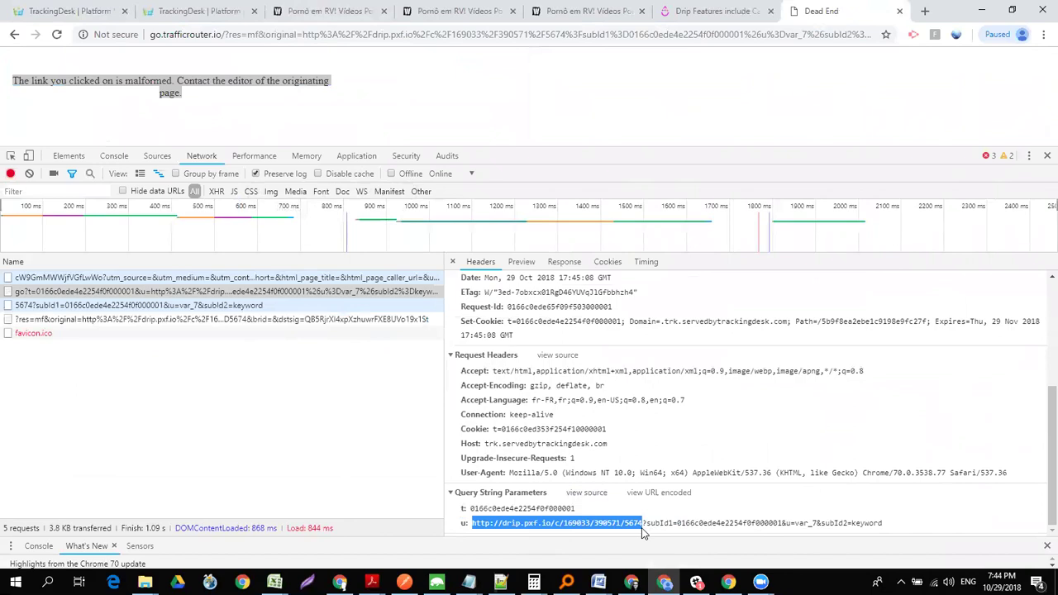
{"action": "key", "text": "ctrl+c"}
{"action": "key", "text": "ctrl+t"}
{"action": "key", "text": "ctrl+v"}
{"action": "key", "text": "Return"}
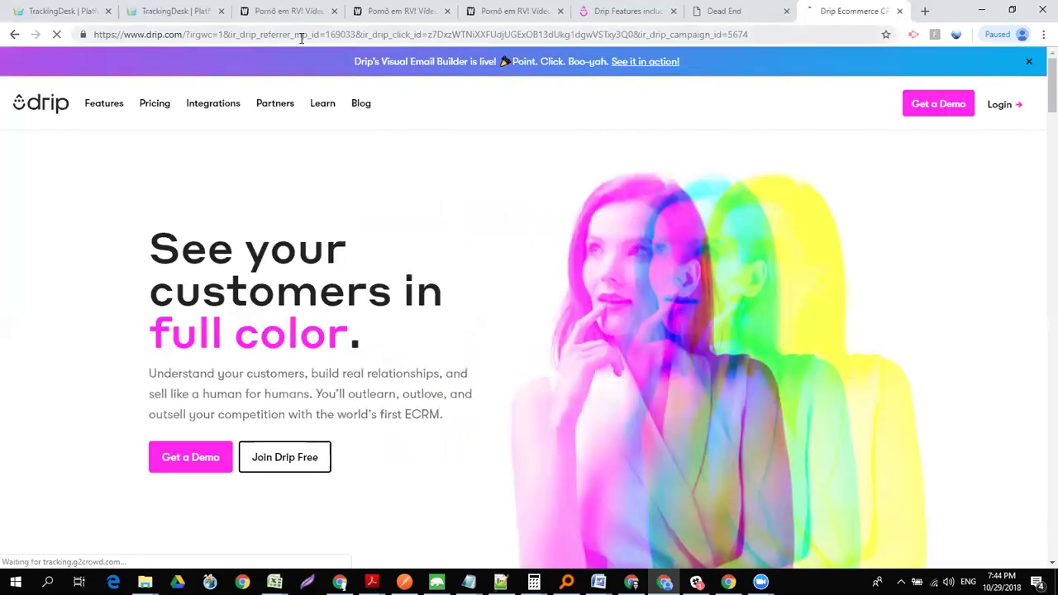
- Compare the Drip features page with the Dead End request passing u=var_7&subId2=keyword
{"action": "left_click", "coordinate": [646, 15]}
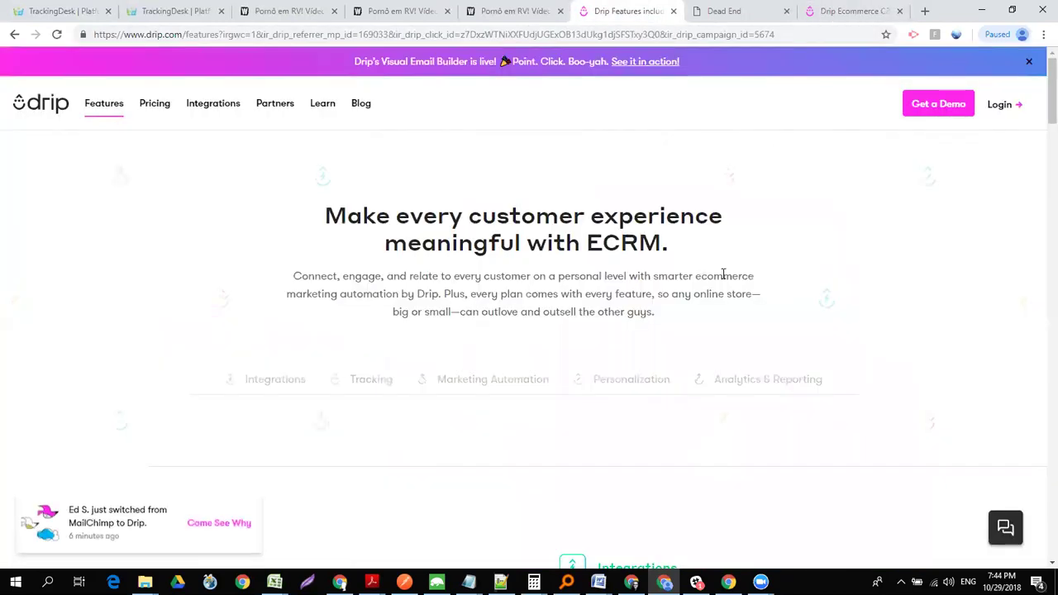
{"action": "left_click", "coordinate": [721, 11]}
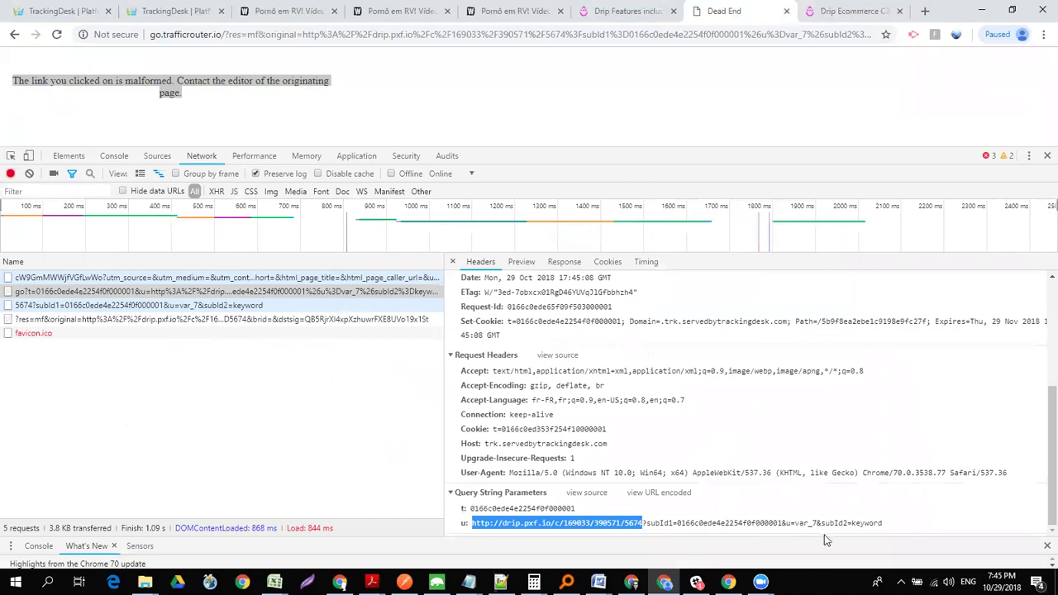
{"action": "left_click_drag", "start_coordinate": [788, 526], "coordinate": [907, 525]}
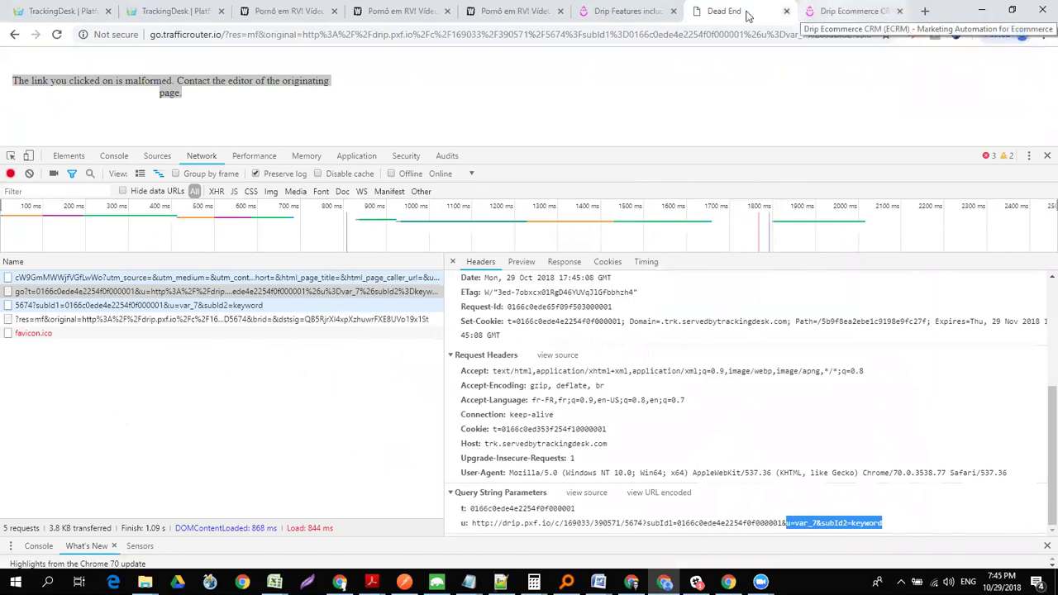
{"action": "left_click", "coordinate": [83, 11]}
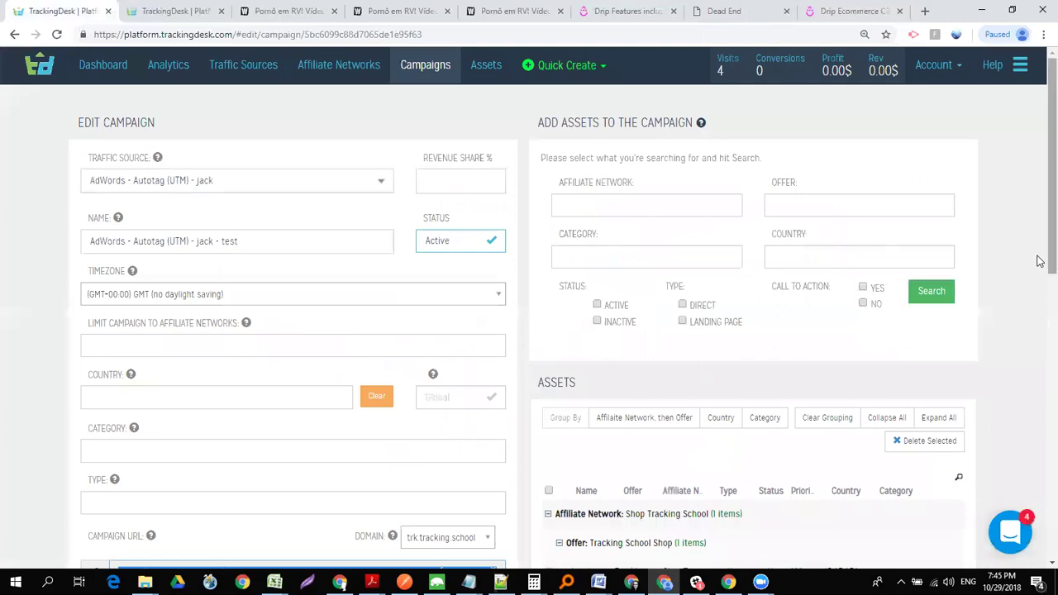
{"action": "left_click", "coordinate": [204, 9]}
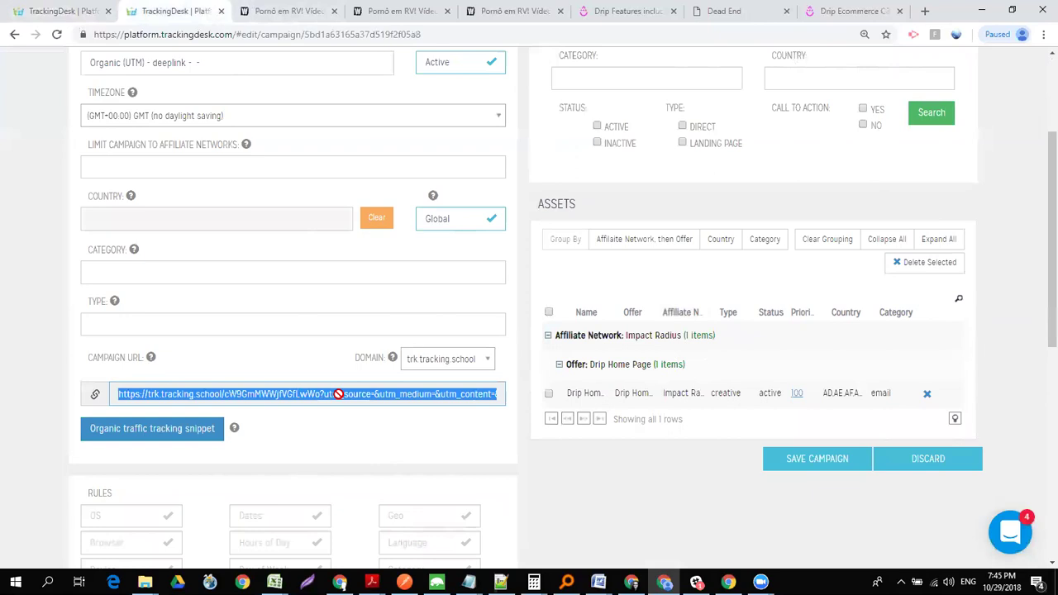
{"action": "left_click", "coordinate": [926, 12]}
{"action": "key", "text": "ctrl+v"}
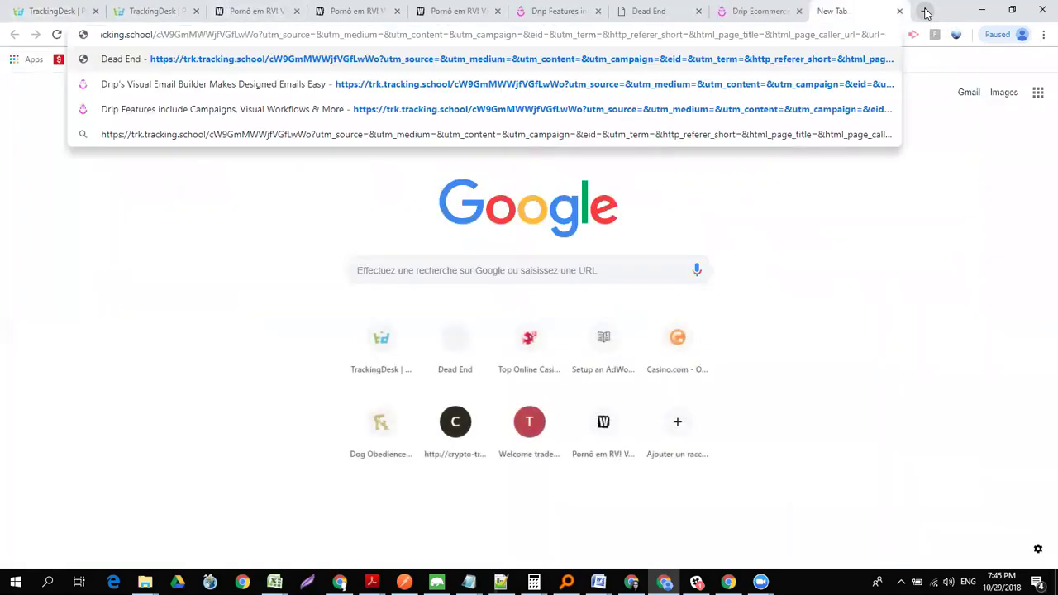
{"action": "type", "text": "https"}
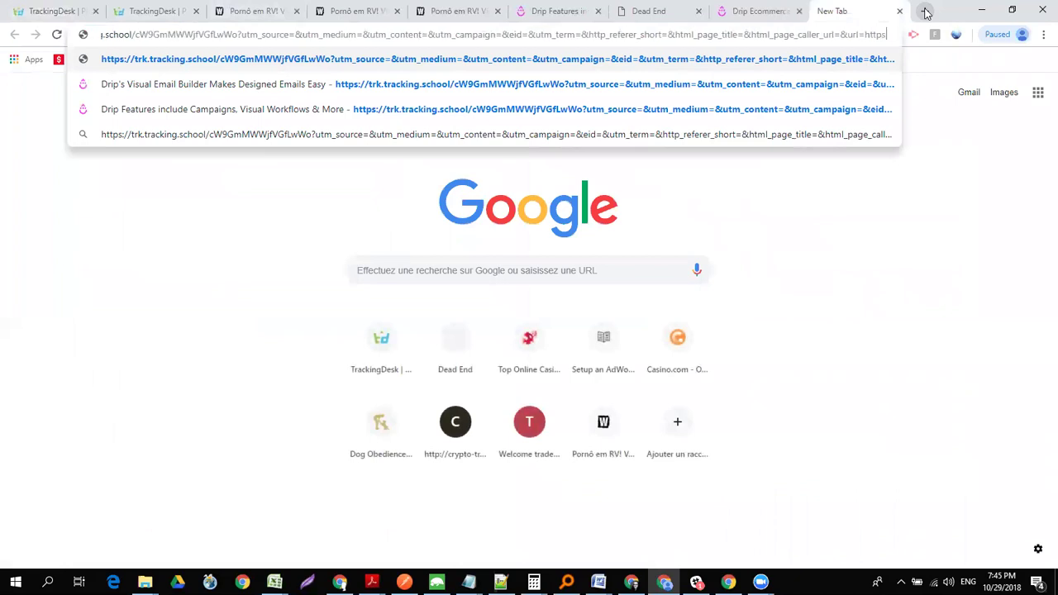
{"action": "type", "text": "://drip.co"}
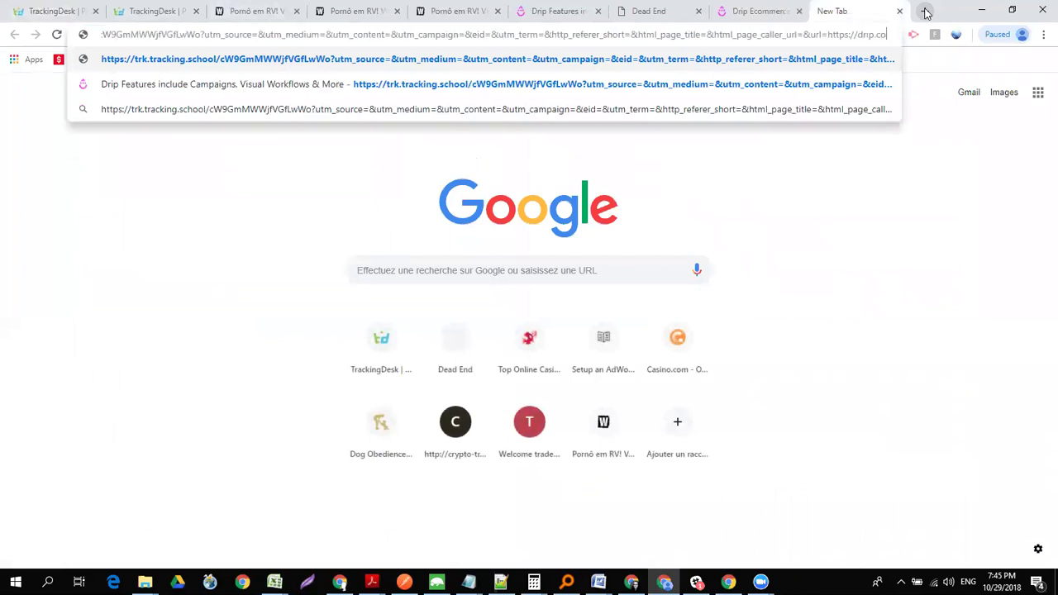
{"action": "type", "text": "m/blog"}
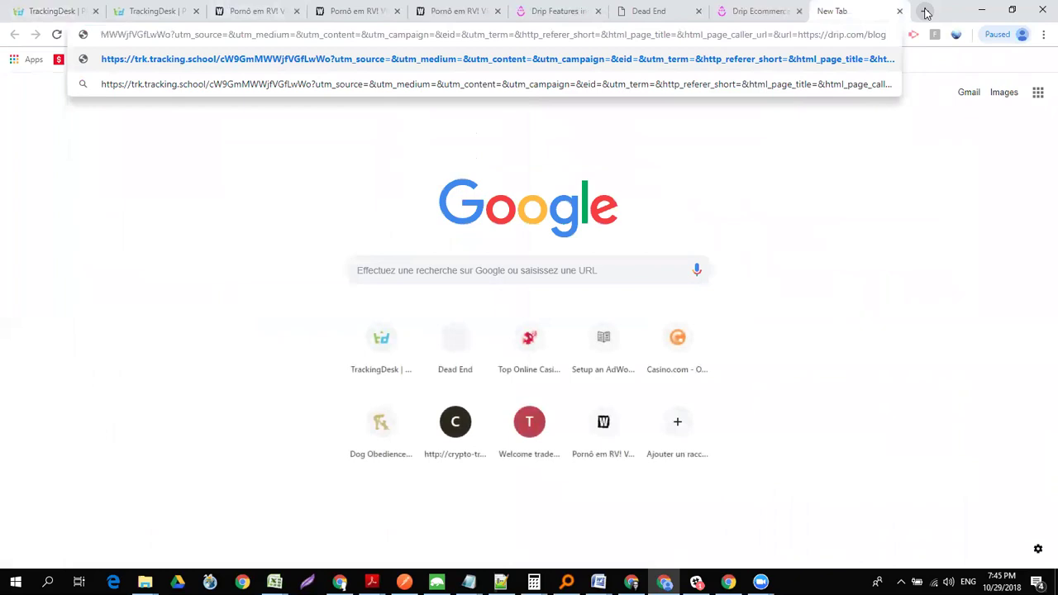
{"action": "key", "text": "Return"}
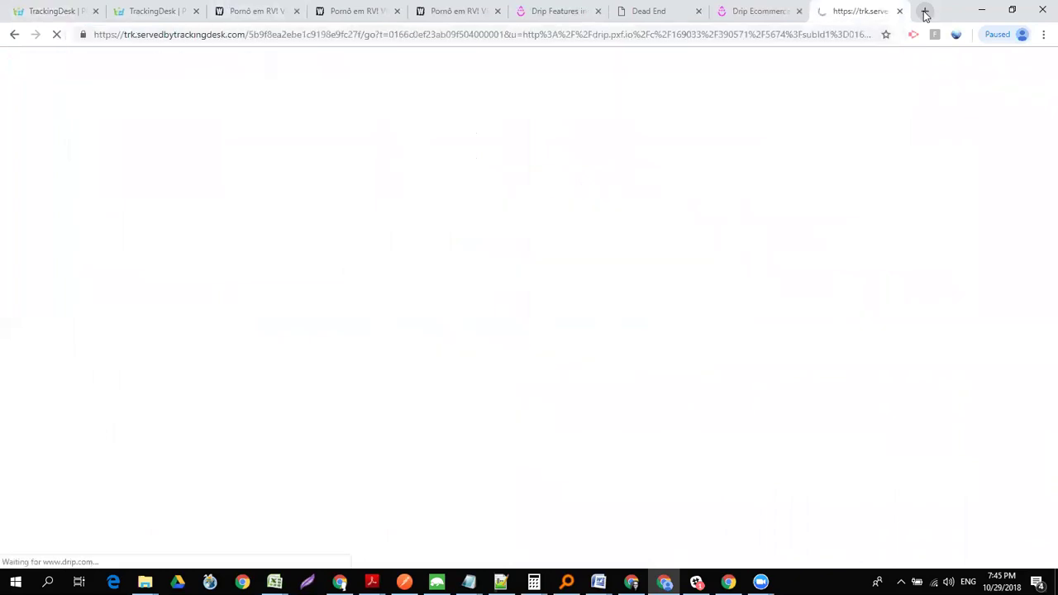
- Search affiliate networks for 'imp' and open Impact Radius for editing
{"action": "left_click", "coordinate": [43, 12]}
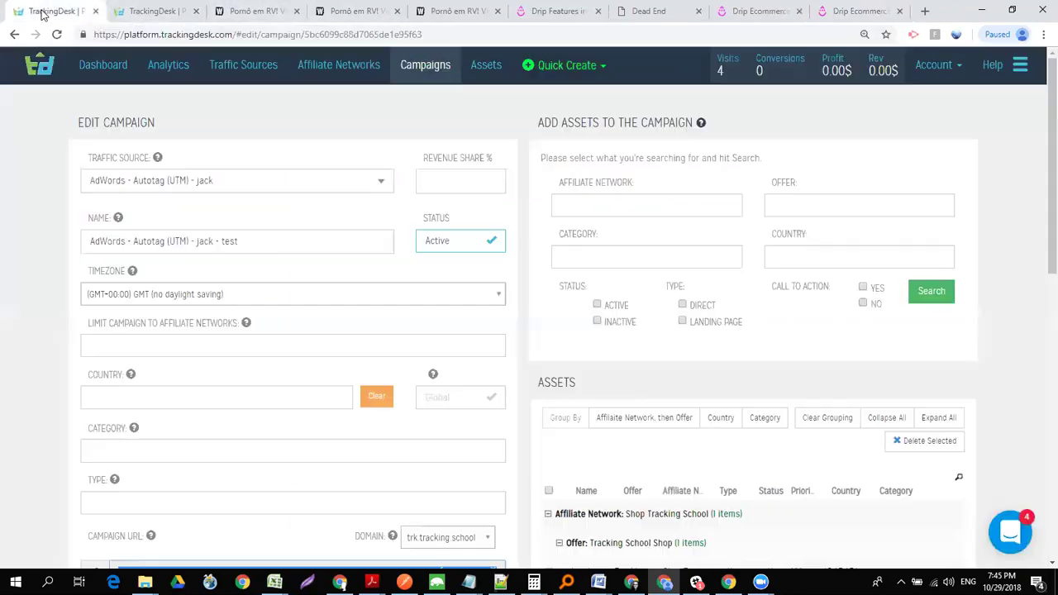
{"action": "left_click", "coordinate": [336, 75]}
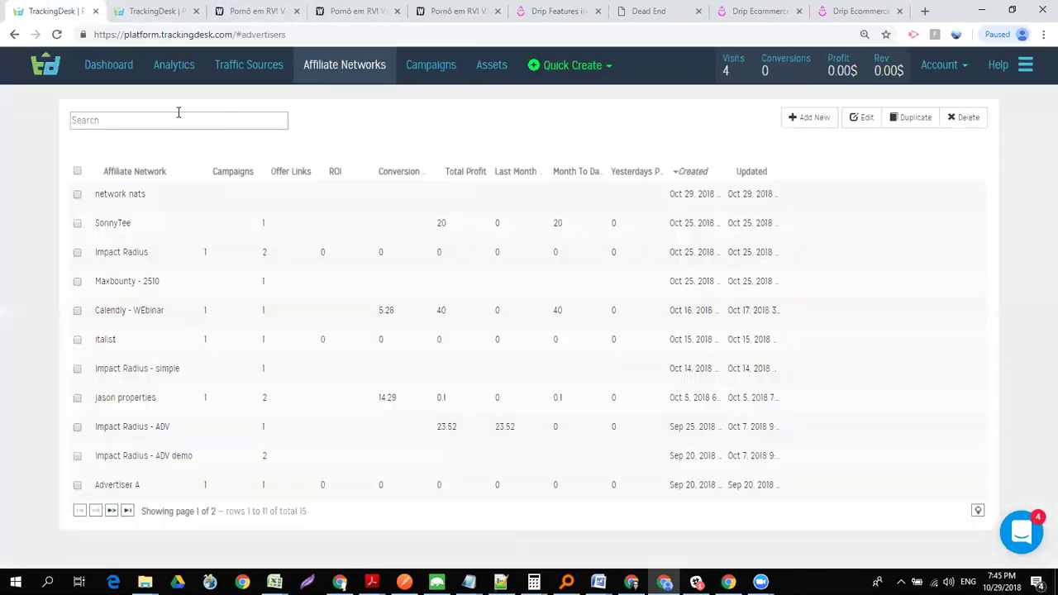
{"action": "left_click", "coordinate": [178, 114]}
{"action": "type", "text": "deep"}
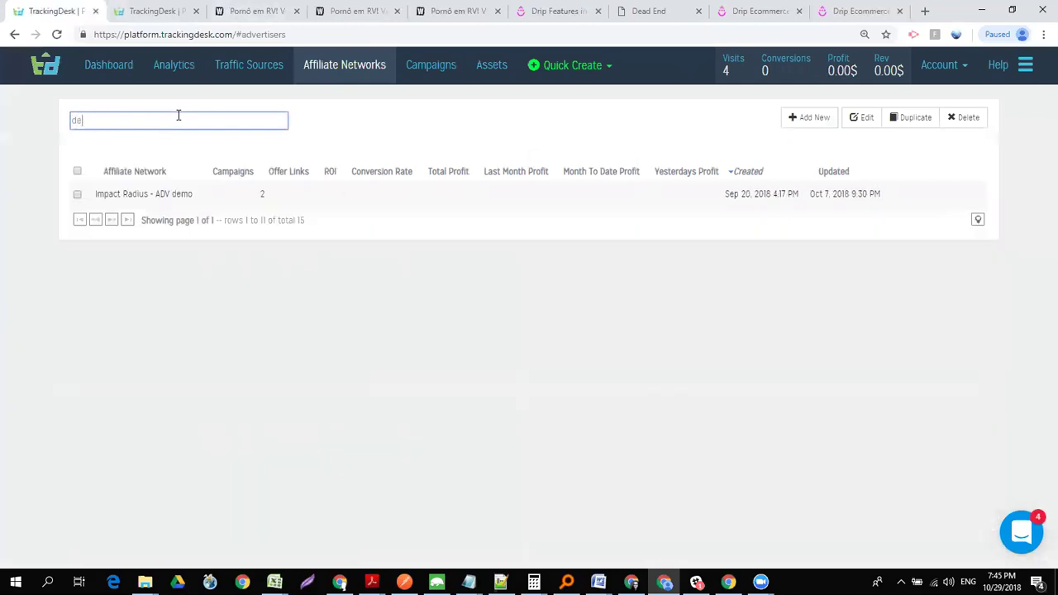
{"action": "key", "text": "BackSpace"}
{"action": "key", "text": "BackSpace"}
{"action": "key", "text": "BackSpace"}
{"action": "type", "text": "imp"}
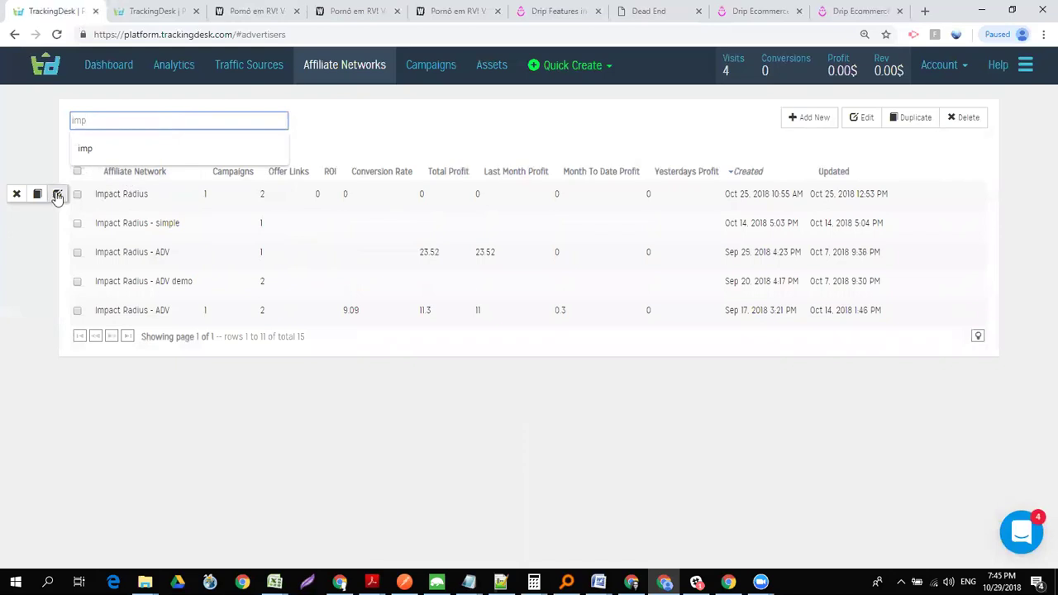
{"action": "left_click", "coordinate": [58, 195]}
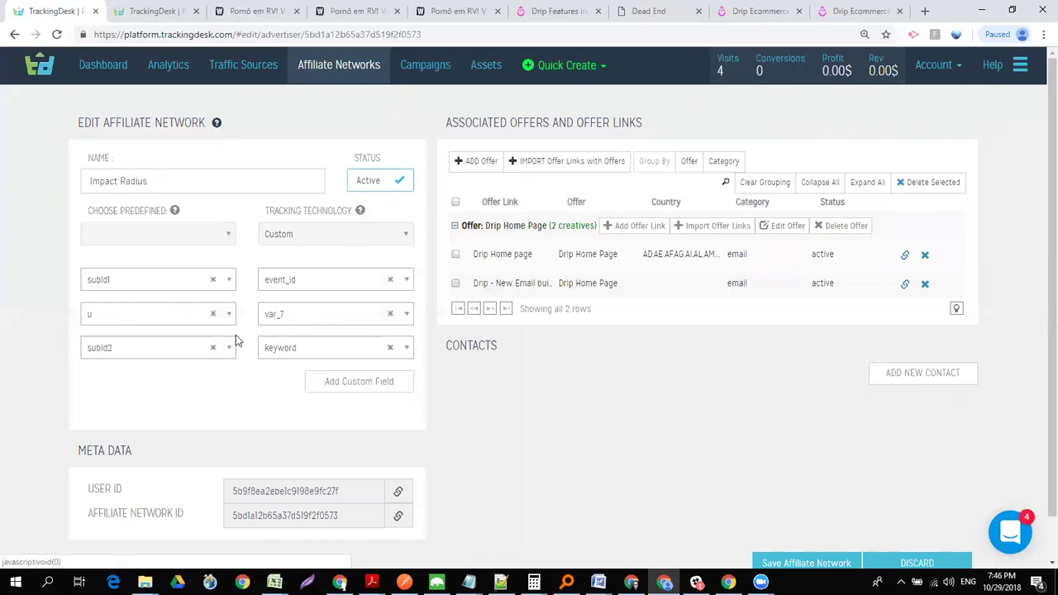
- Map Impact Radius's u parameter to target_url and save the network
{"action": "left_click", "coordinate": [293, 321]}
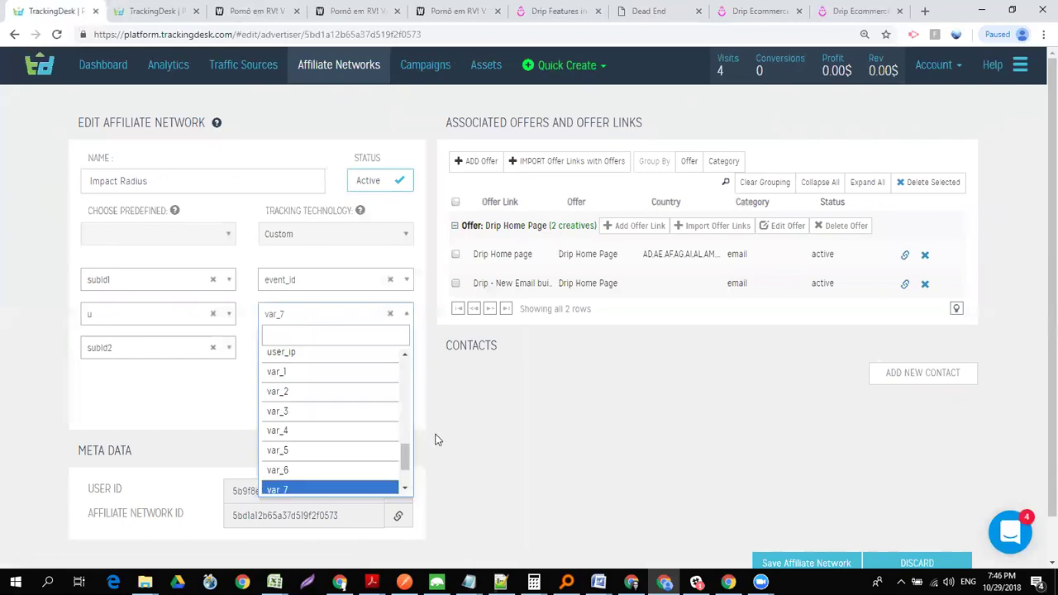
{"action": "left_click_drag", "start_coordinate": [406, 465], "coordinate": [399, 384]}
{"action": "left_click", "coordinate": [343, 405]}
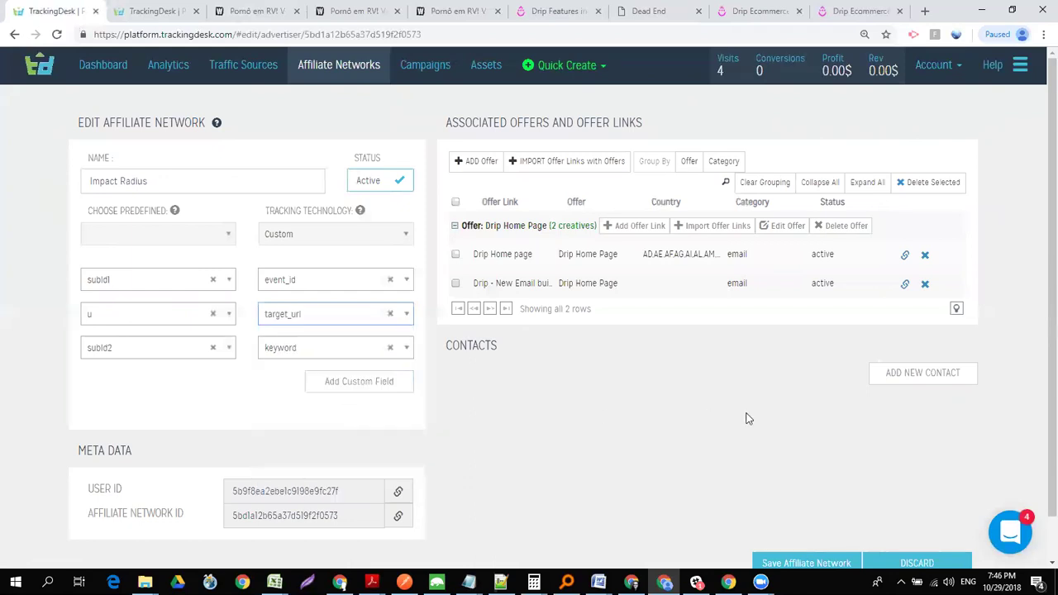
{"action": "left_click", "coordinate": [795, 563]}
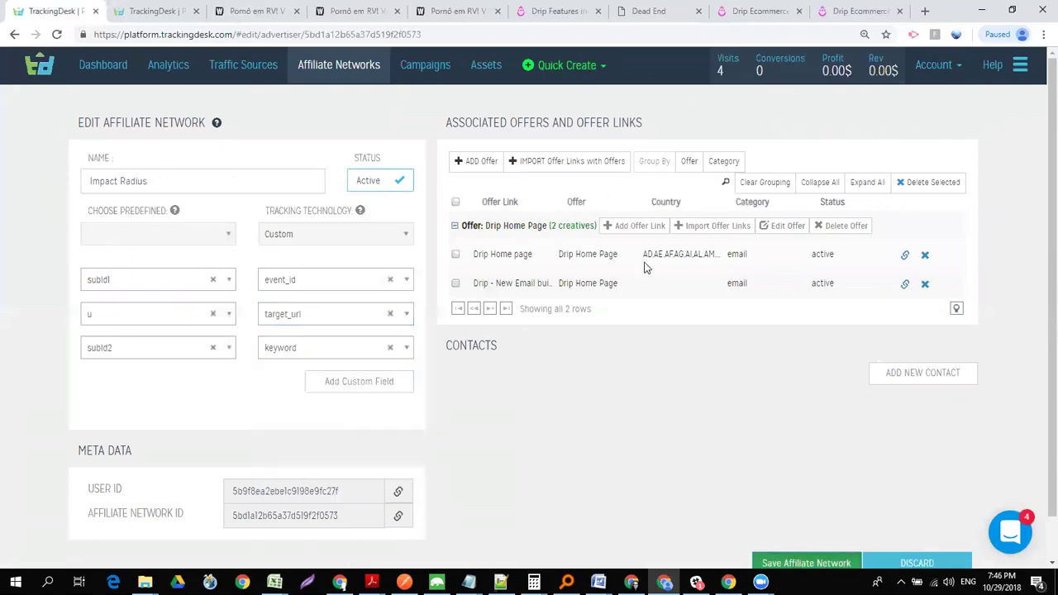
- Alias the Organic (UTM) - deeplink traffic source's url variable to target_url and save
{"action": "left_click", "coordinate": [229, 68]}
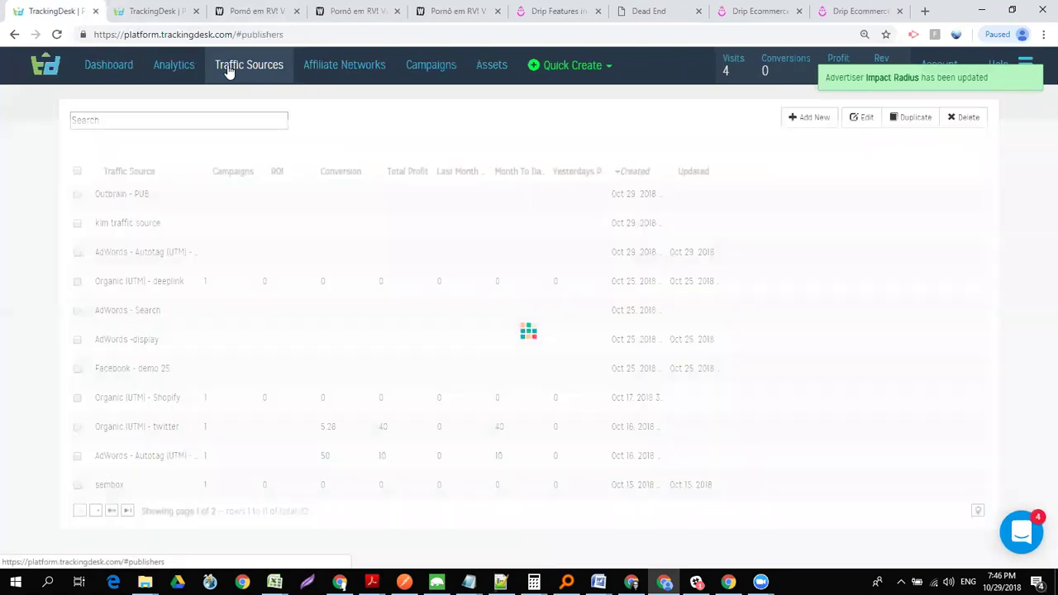
{"action": "left_click", "coordinate": [147, 121]}
{"action": "type", "text": "org"}
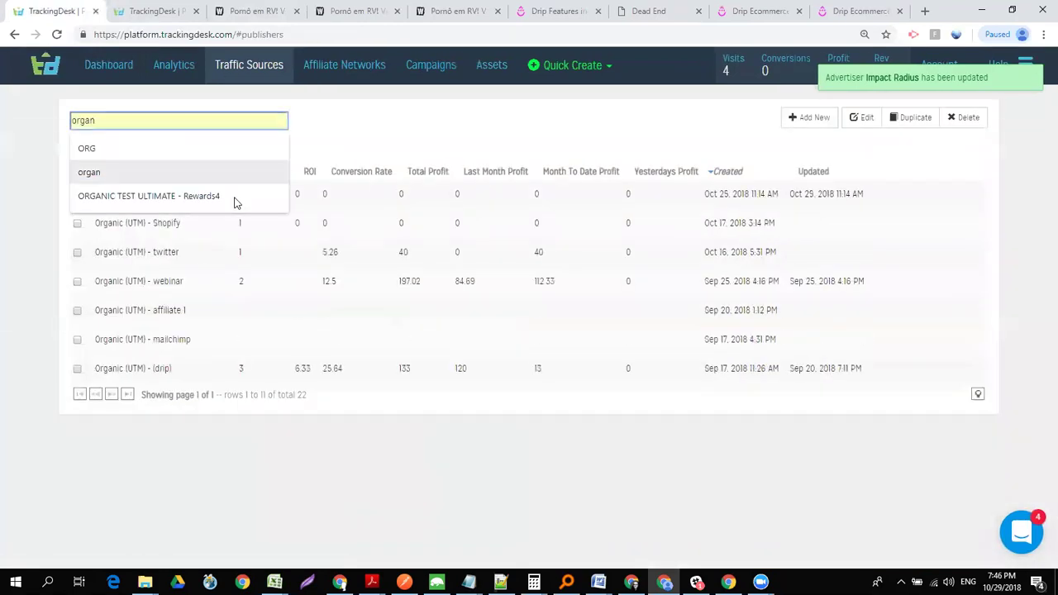
{"action": "left_click", "coordinate": [27, 302]}
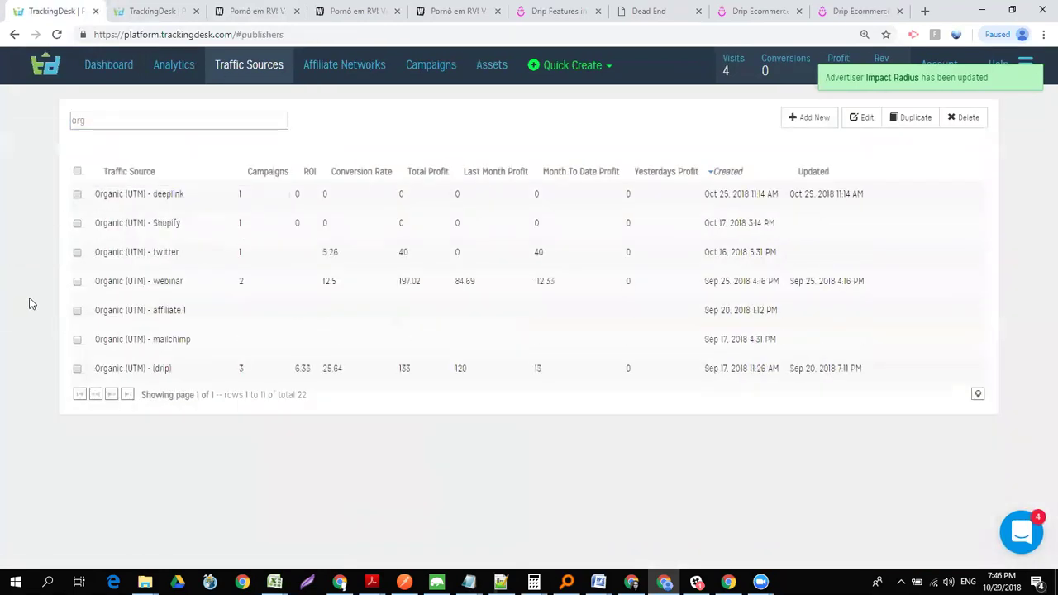
{"action": "left_click", "coordinate": [57, 194]}
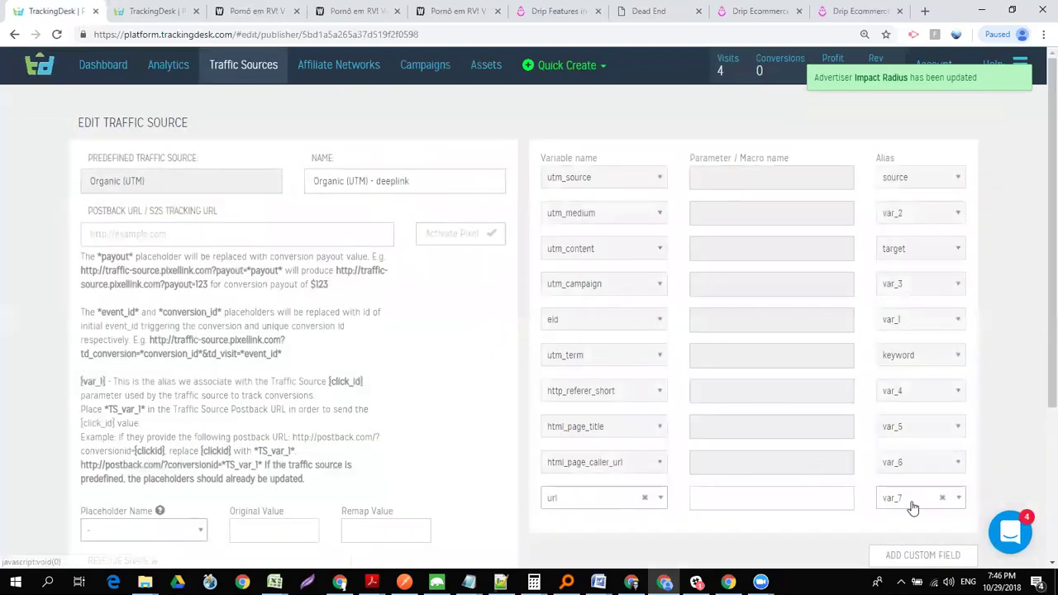
{"action": "left_click", "coordinate": [911, 505]}
{"action": "type", "text": "ta"}
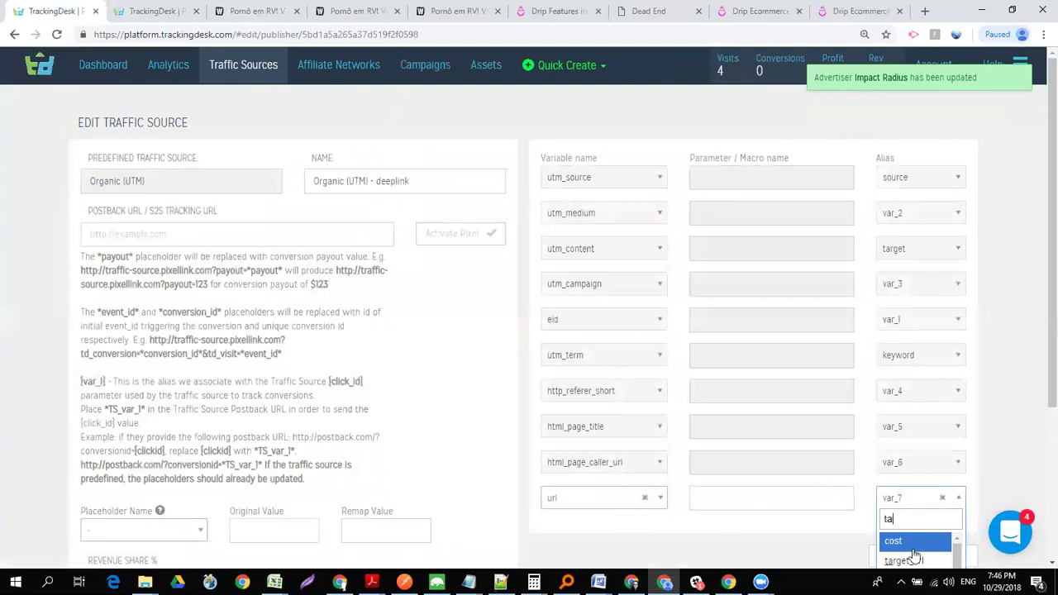
{"action": "left_click", "coordinate": [903, 561]}
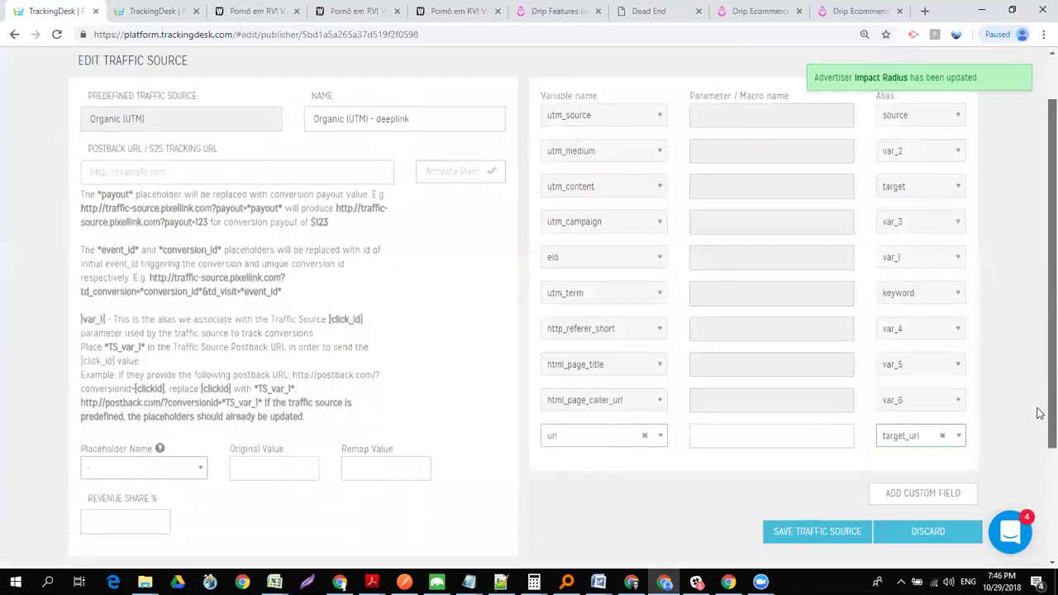
{"action": "scroll", "coordinate": [1039, 411], "scroll_direction": "down", "scroll_amount": 1}
{"action": "left_click", "coordinate": [810, 496]}
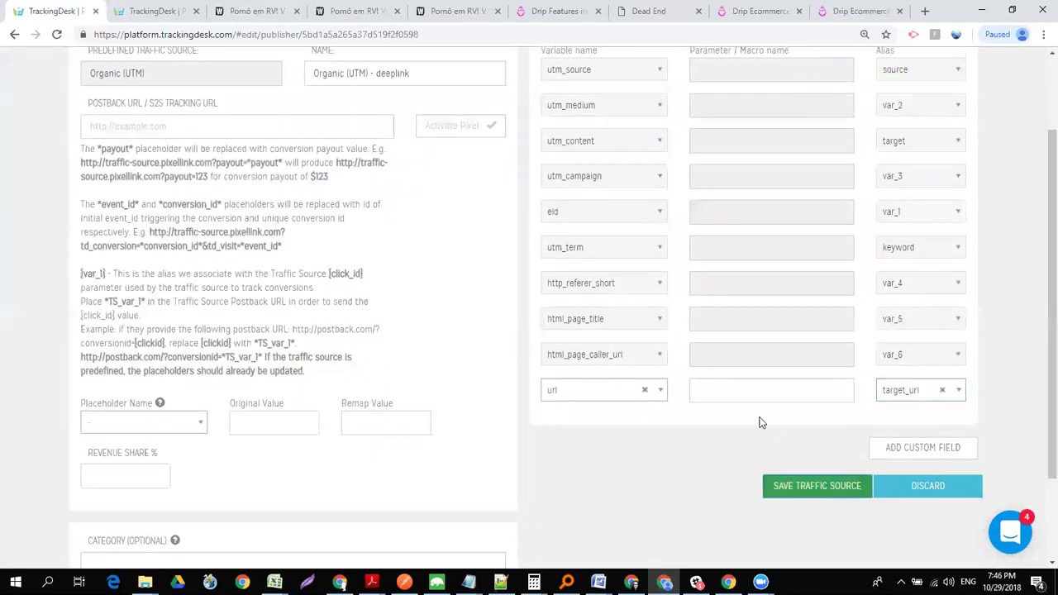
{"action": "left_click", "coordinate": [721, 393]}
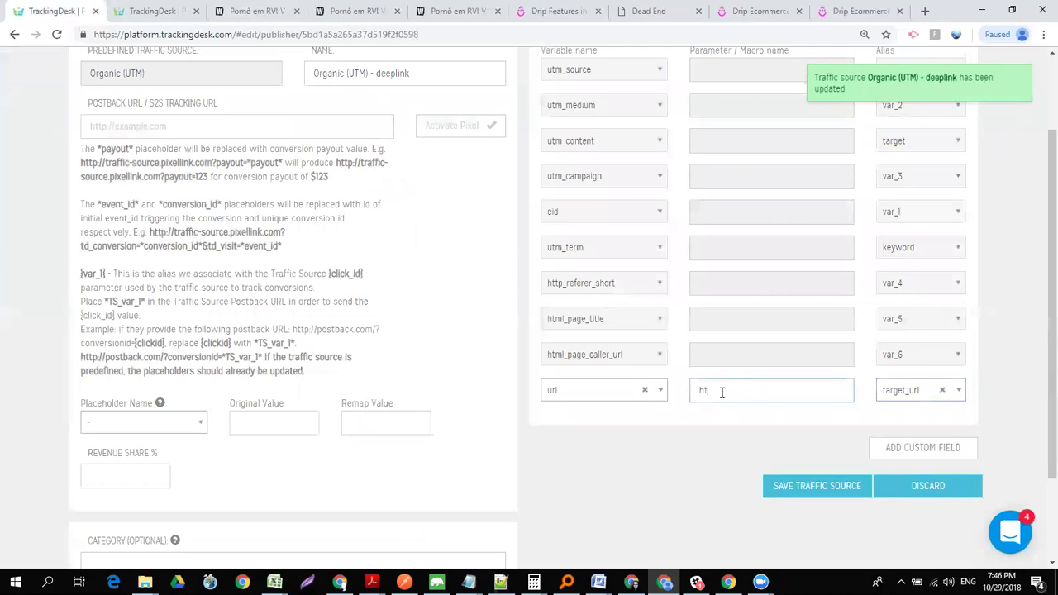
{"action": "type", "text": "http://d"}
{"action": "type", "text": "rip.com/blog"}
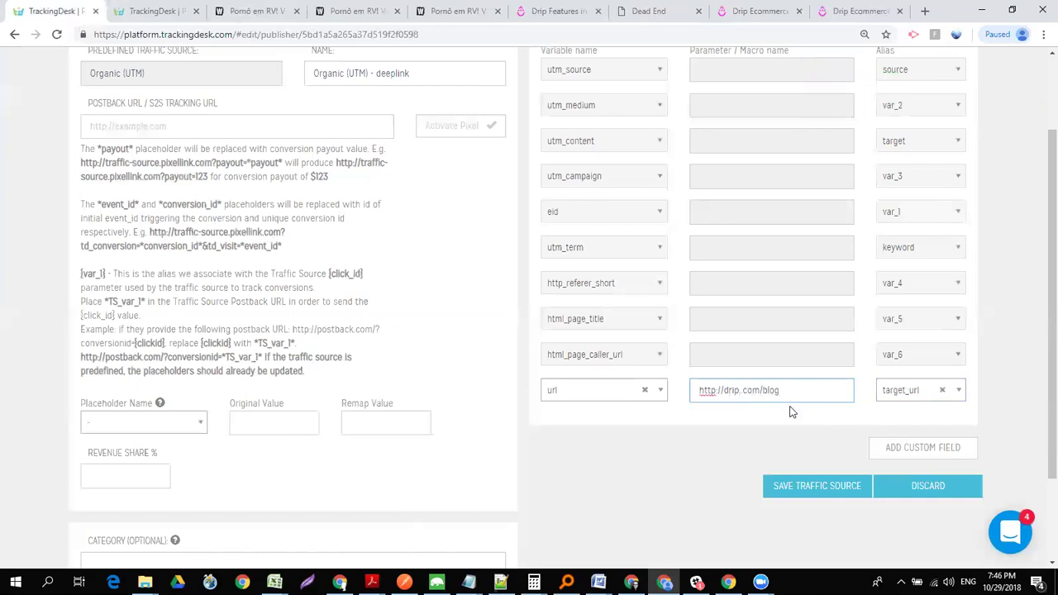
{"action": "left_click", "coordinate": [816, 492]}
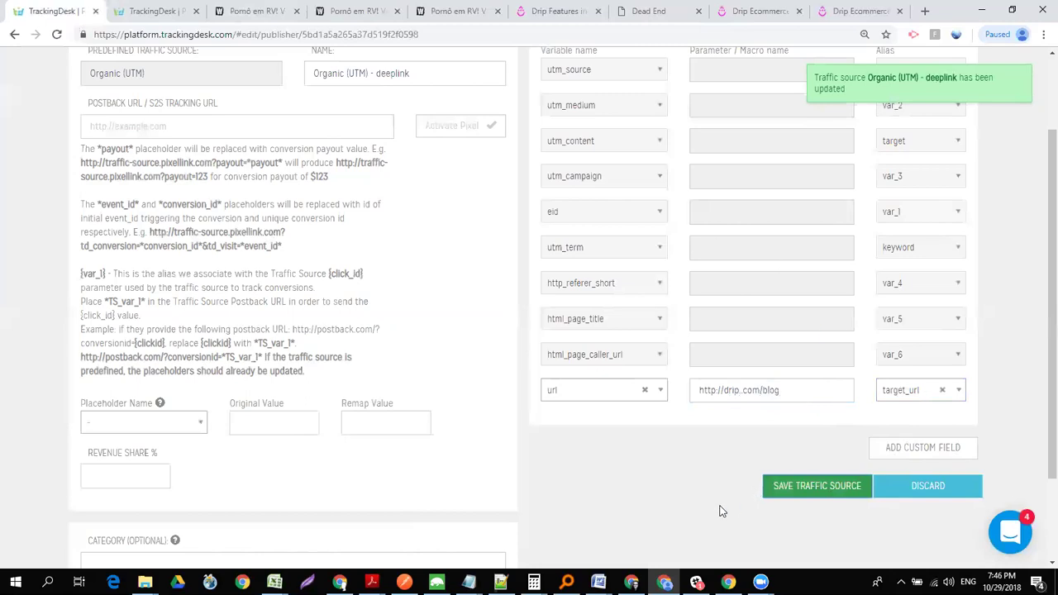
{"action": "scroll", "coordinate": [1038, 207], "scroll_direction": "up", "scroll_amount": 2}
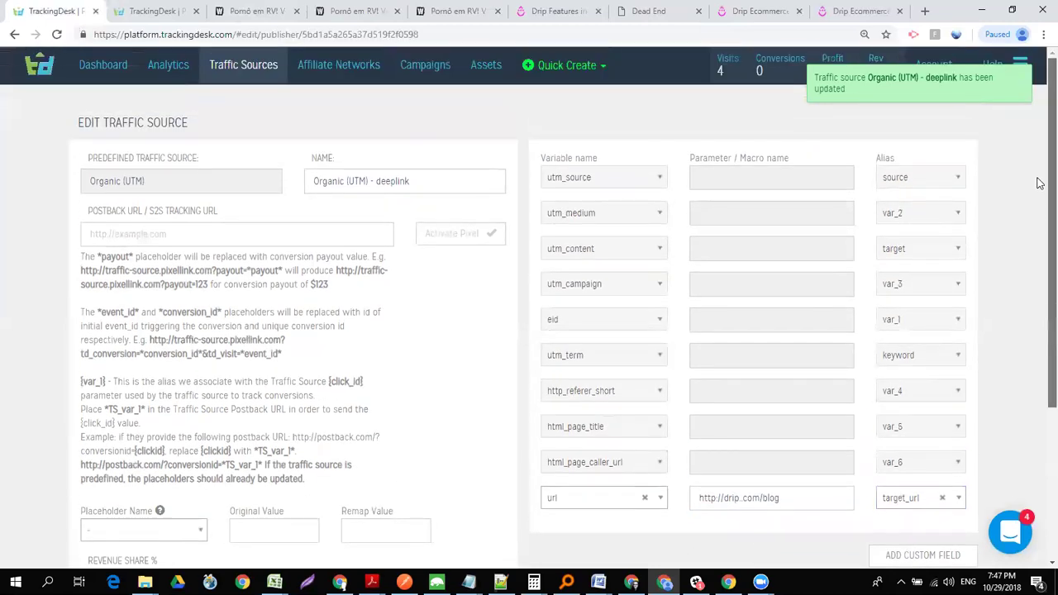
{"action": "left_click", "coordinate": [338, 74]}
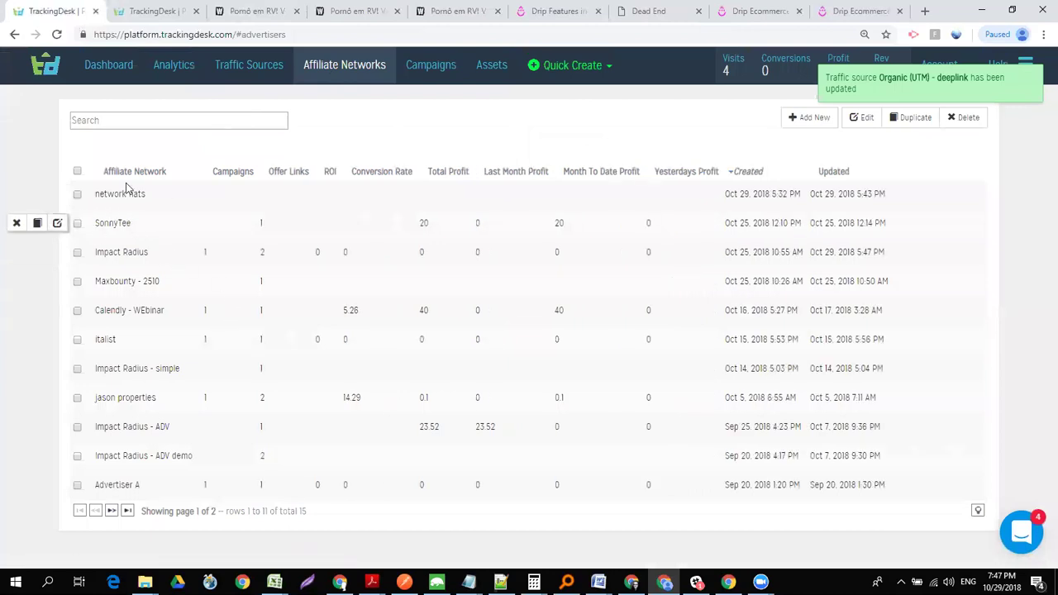
- Filter affiliate networks by 'impa', edit Impact Radius, then edit its Drip Home Page offer
{"action": "left_click", "coordinate": [145, 120]}
{"action": "type", "text": "impa"}
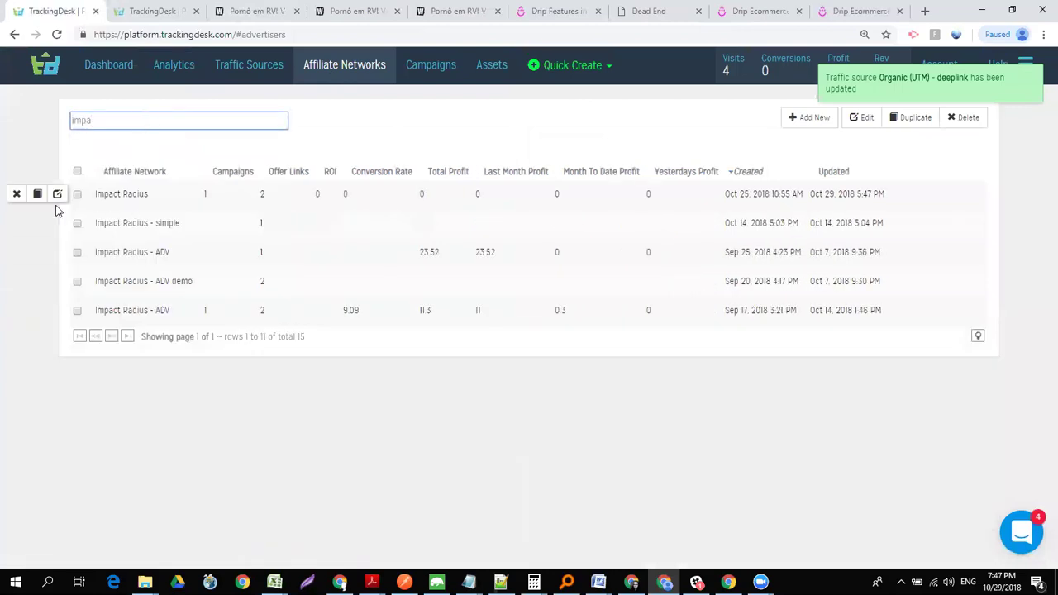
{"action": "left_click", "coordinate": [58, 195]}
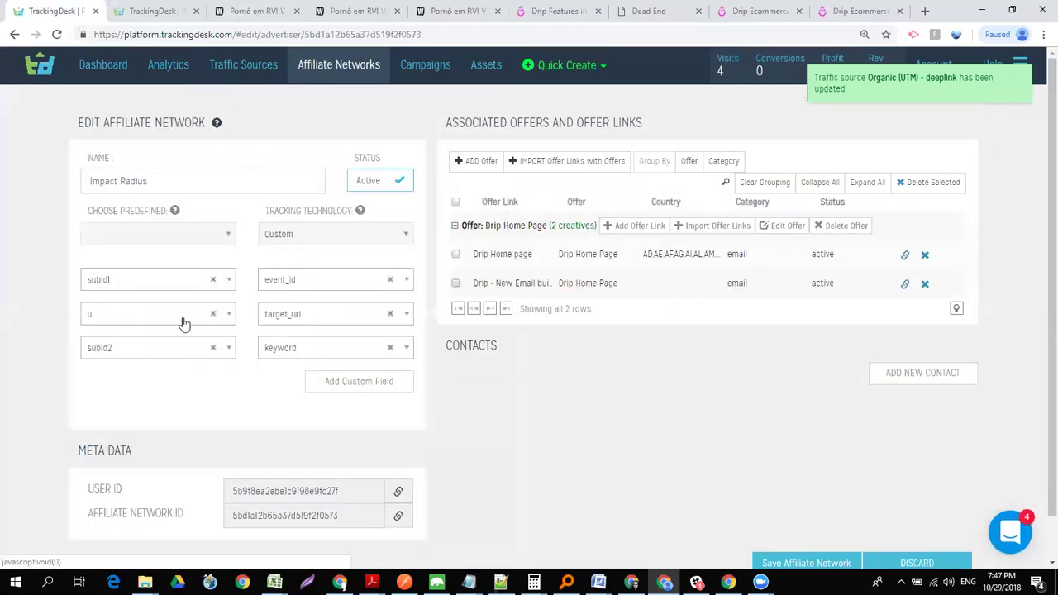
{"action": "scroll", "coordinate": [1036, 347], "scroll_direction": "down", "scroll_amount": 1}
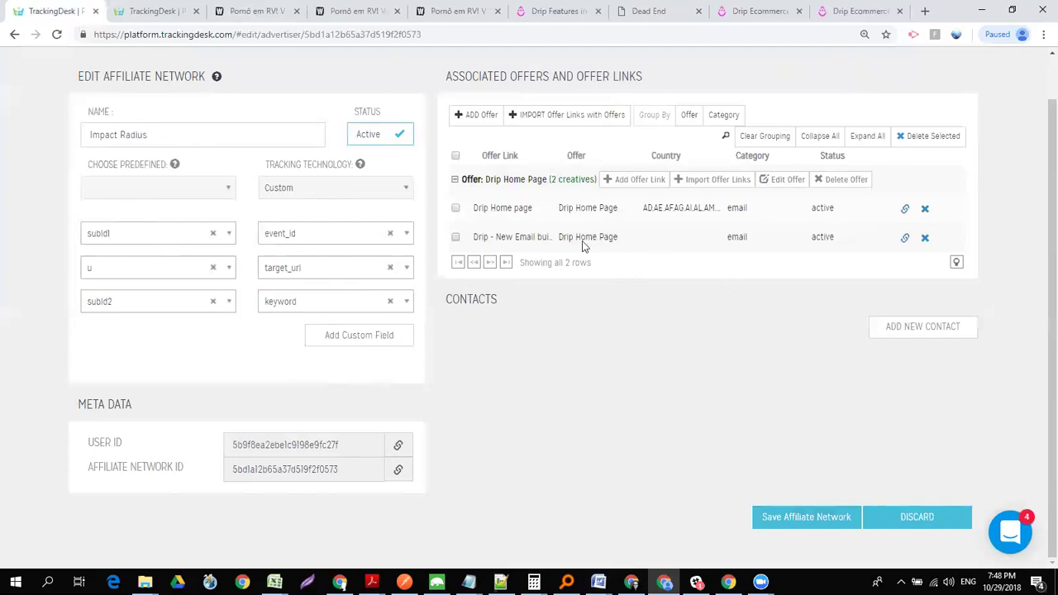
{"action": "left_click", "coordinate": [784, 179]}
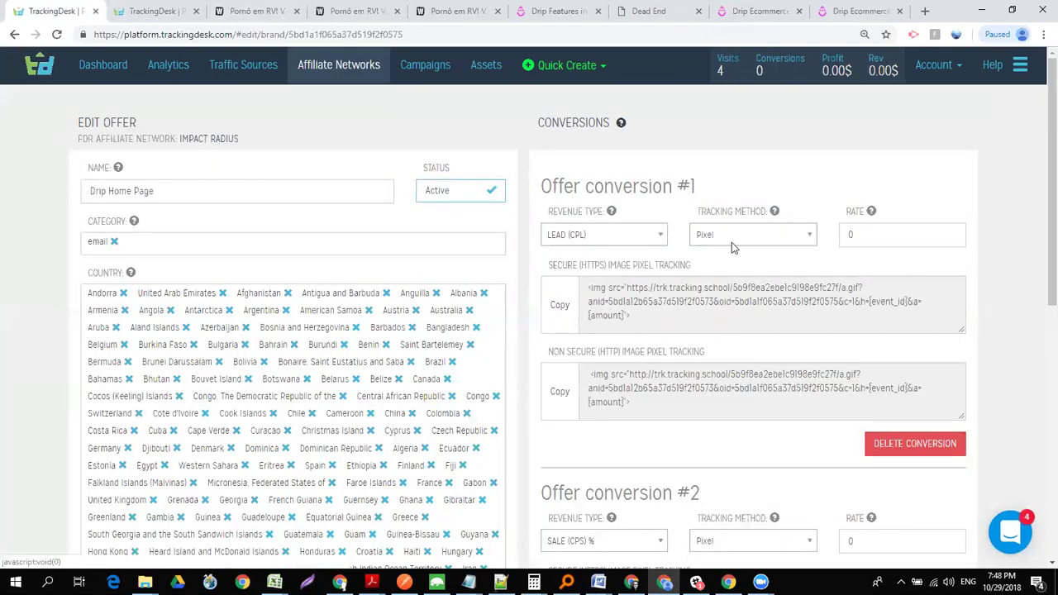
- Switch Offer conversion #1 to Postback URL tracking, select its URL, and bring up Impact
{"action": "left_click", "coordinate": [731, 242]}
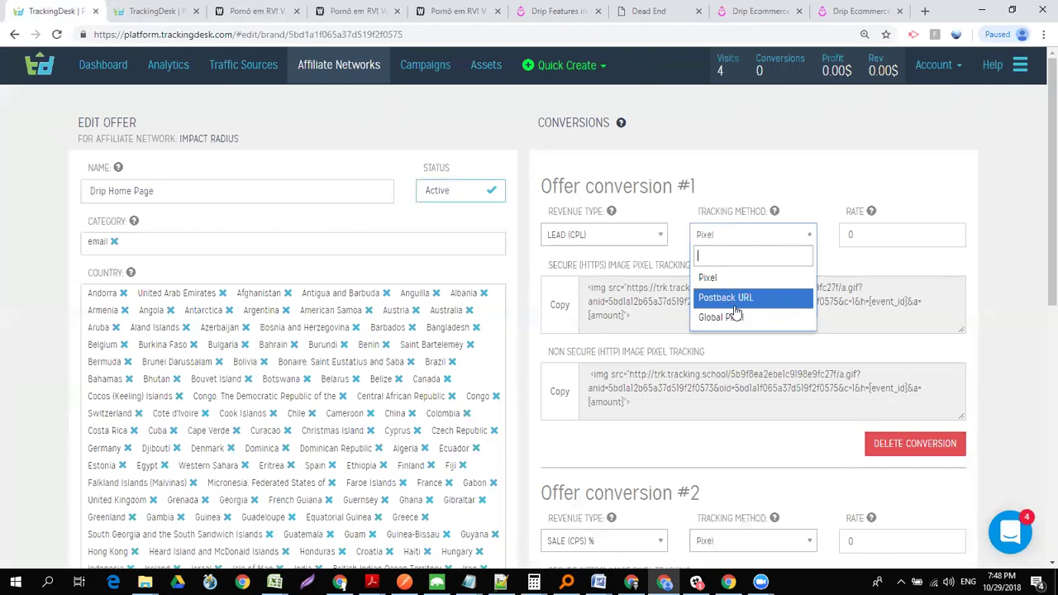
{"action": "left_click", "coordinate": [735, 304]}
{"action": "left_click", "coordinate": [738, 300]}
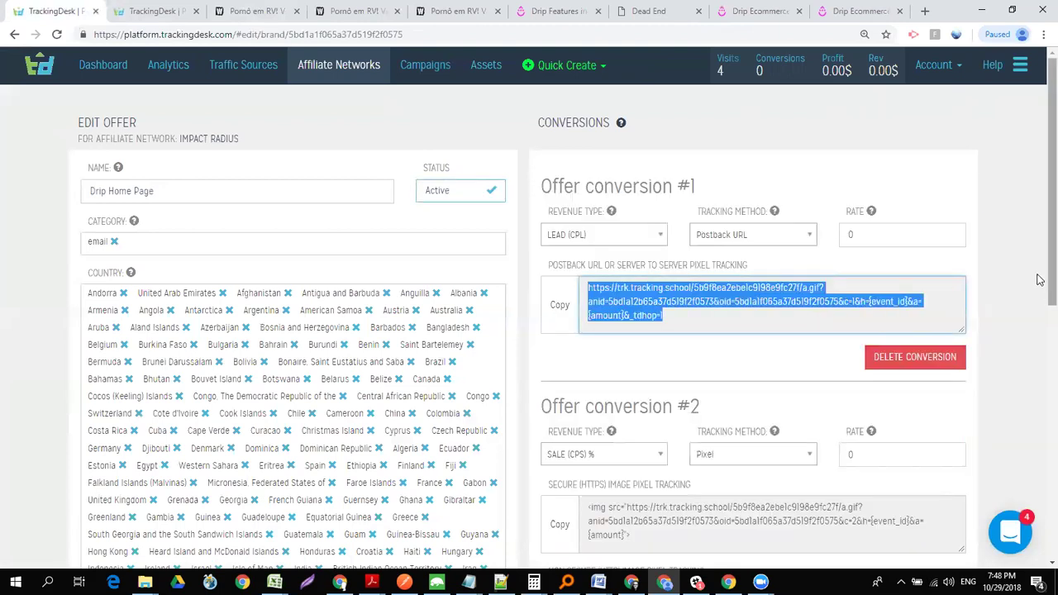
{"action": "scroll", "coordinate": [1039, 280], "scroll_direction": "down", "scroll_amount": 1}
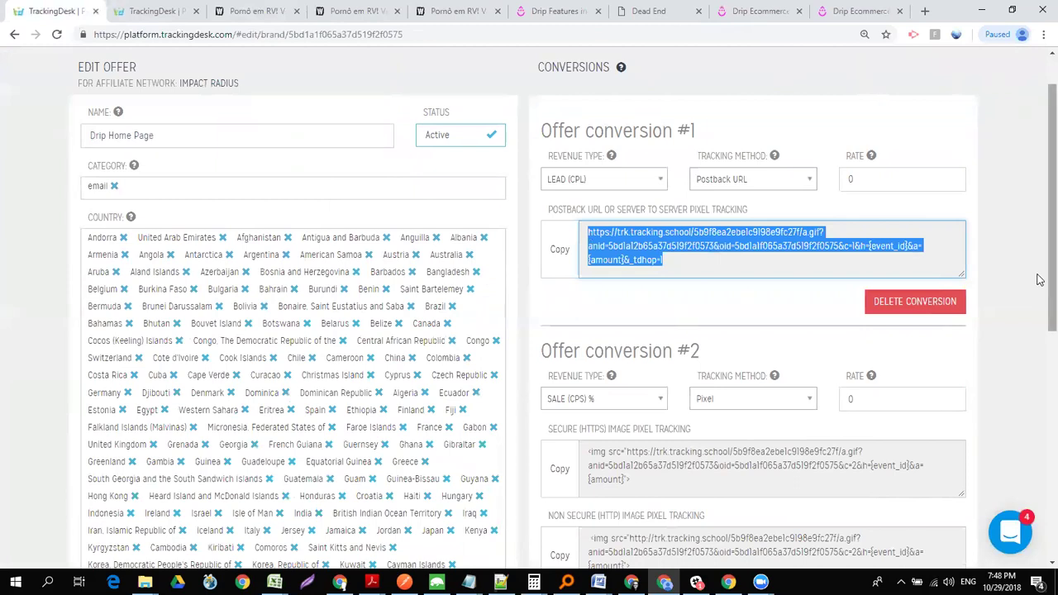
{"action": "scroll", "coordinate": [1040, 341], "scroll_direction": "down", "scroll_amount": 2}
{"action": "scroll", "coordinate": [1039, 331], "scroll_direction": "up", "scroll_amount": 2}
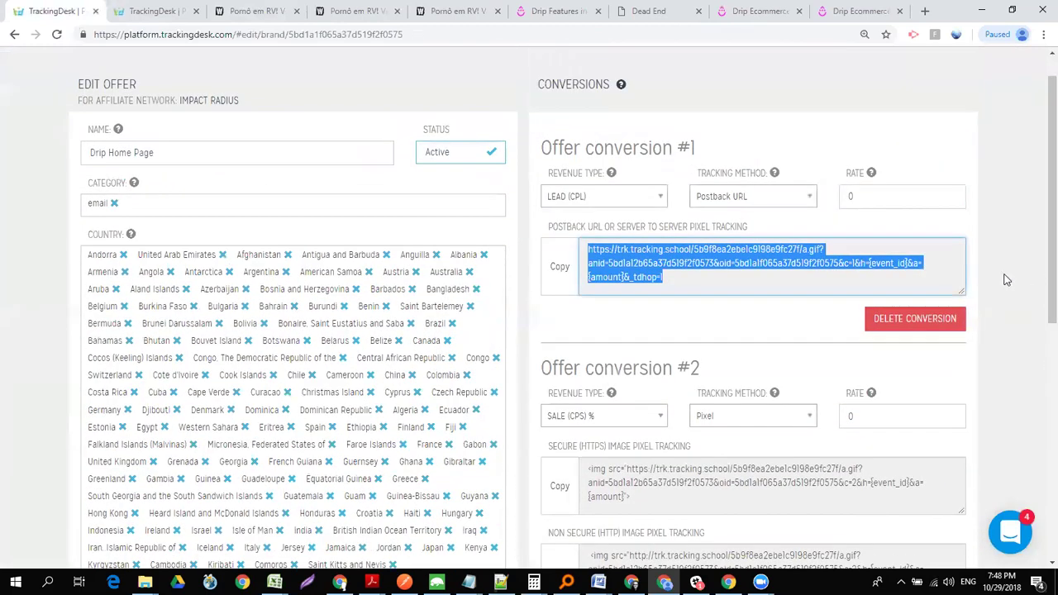
{"action": "key", "text": "alt+Tab"}
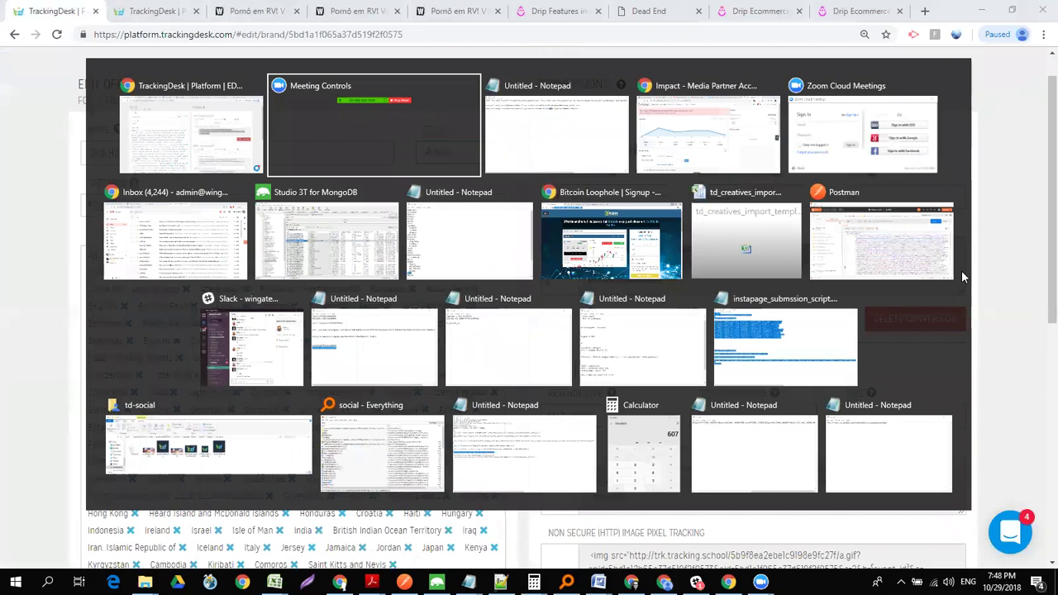
{"action": "key", "text": "Tab"}
{"action": "key", "text": "Tab"}
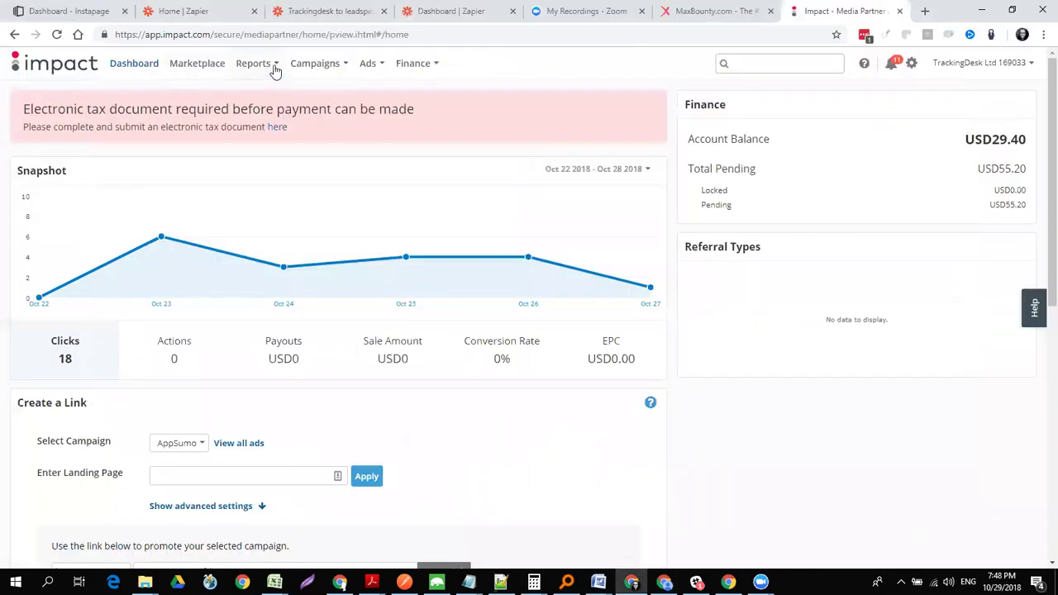
- In Impact, go to My Campaigns and open the Drip campaign's Tracking Integration settings
{"action": "left_click", "coordinate": [275, 71]}
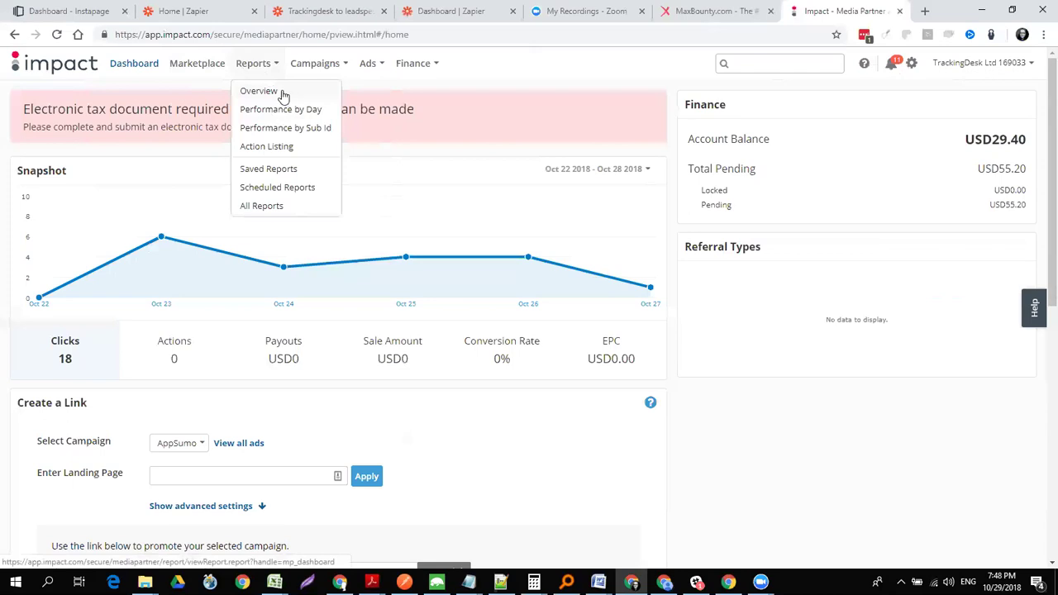
{"action": "left_click", "coordinate": [328, 65]}
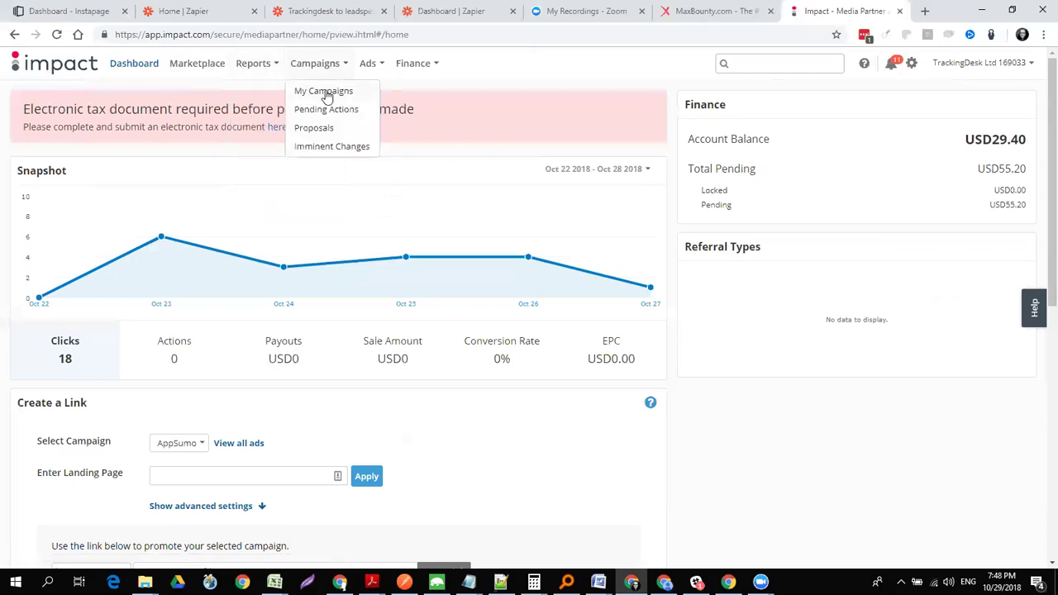
{"action": "left_click", "coordinate": [328, 94]}
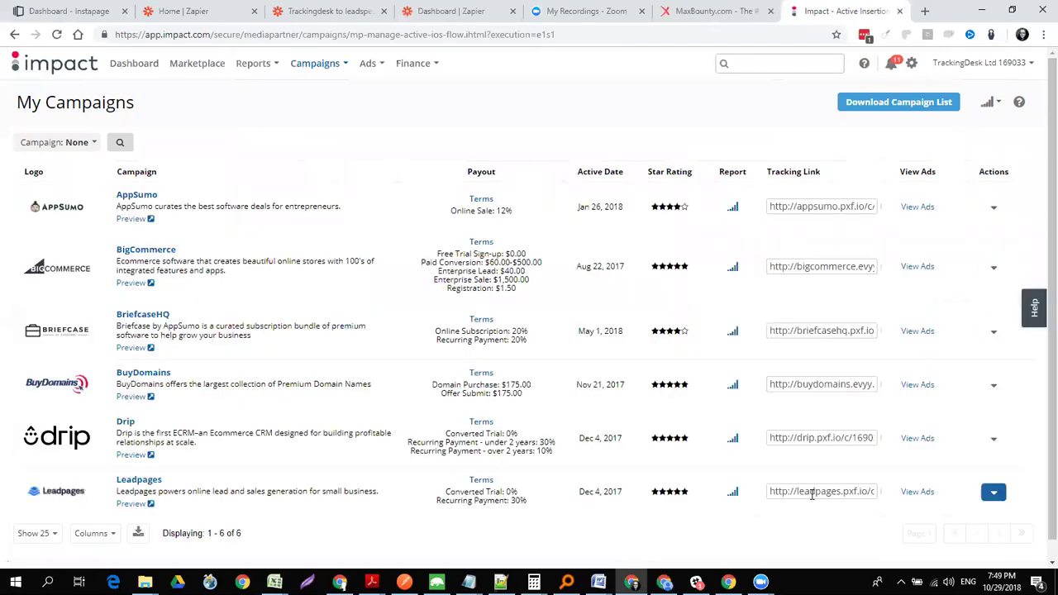
{"action": "left_click", "coordinate": [993, 438]}
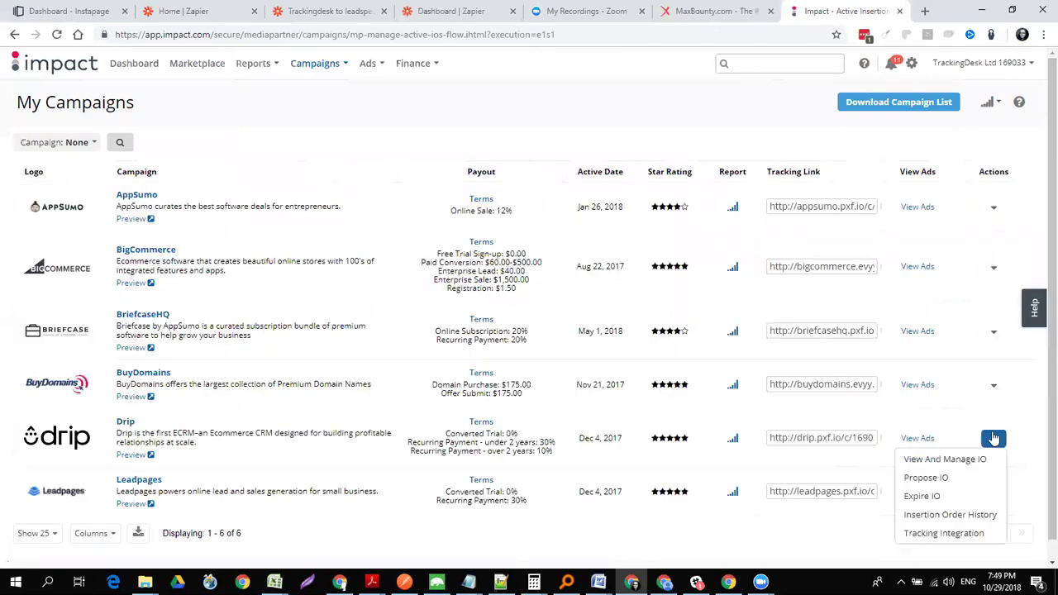
{"action": "left_click", "coordinate": [963, 535]}
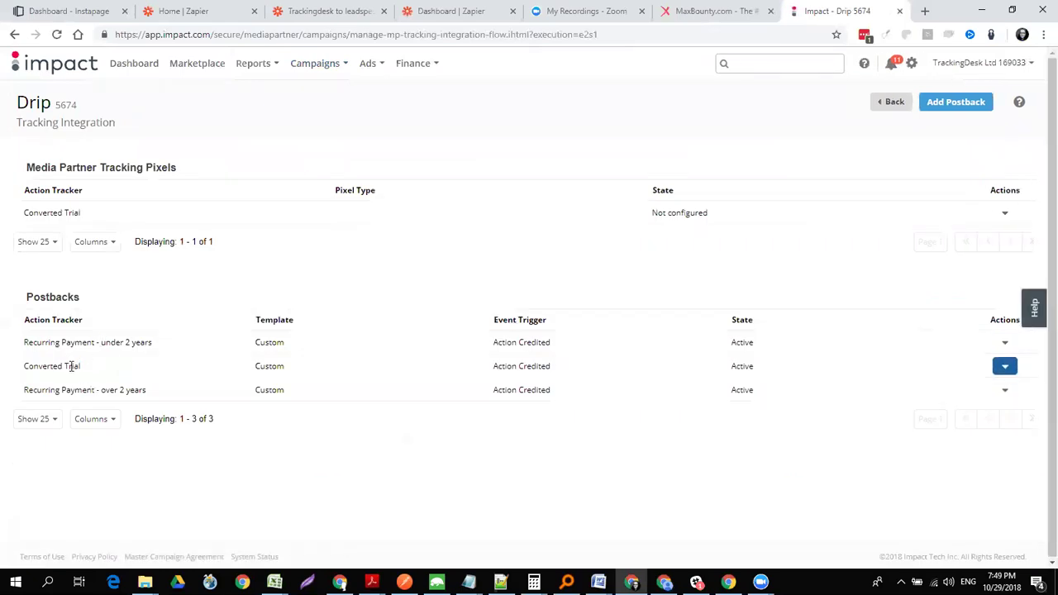
- Edit the Converted Trial postback, select its URL, and return to TrackingDesk
{"action": "left_click", "coordinate": [1005, 368]}
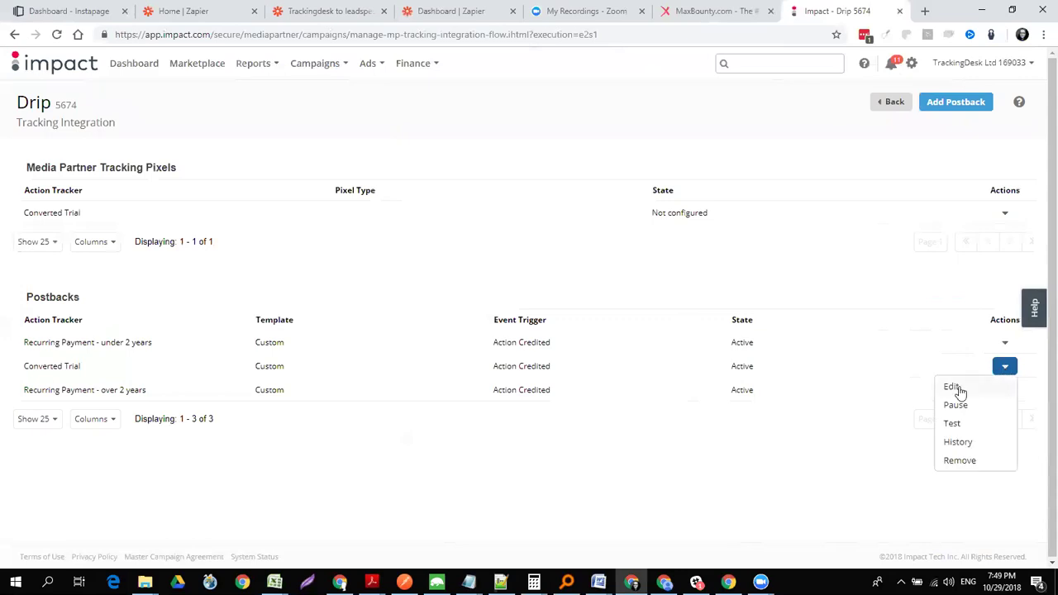
{"action": "left_click", "coordinate": [959, 388]}
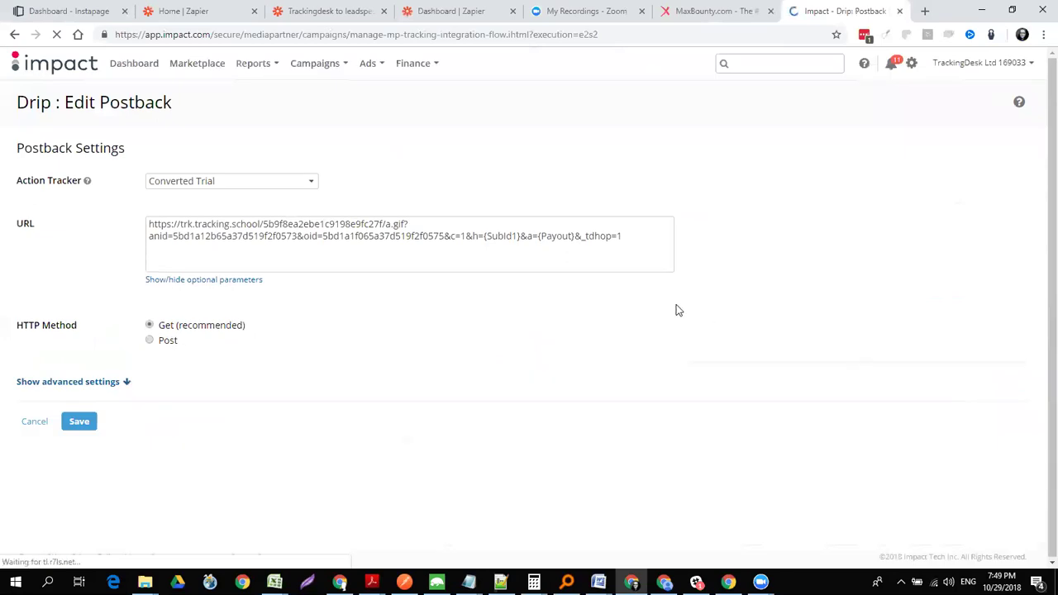
{"action": "left_click_drag", "start_coordinate": [150, 224], "coordinate": [638, 236]}
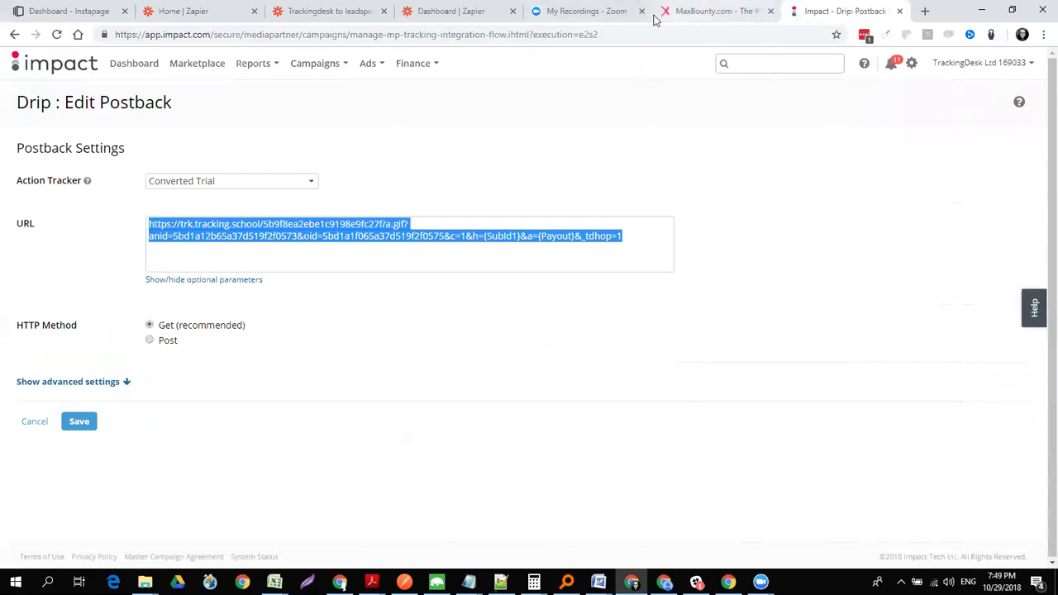
{"action": "key", "text": "alt+Tab"}
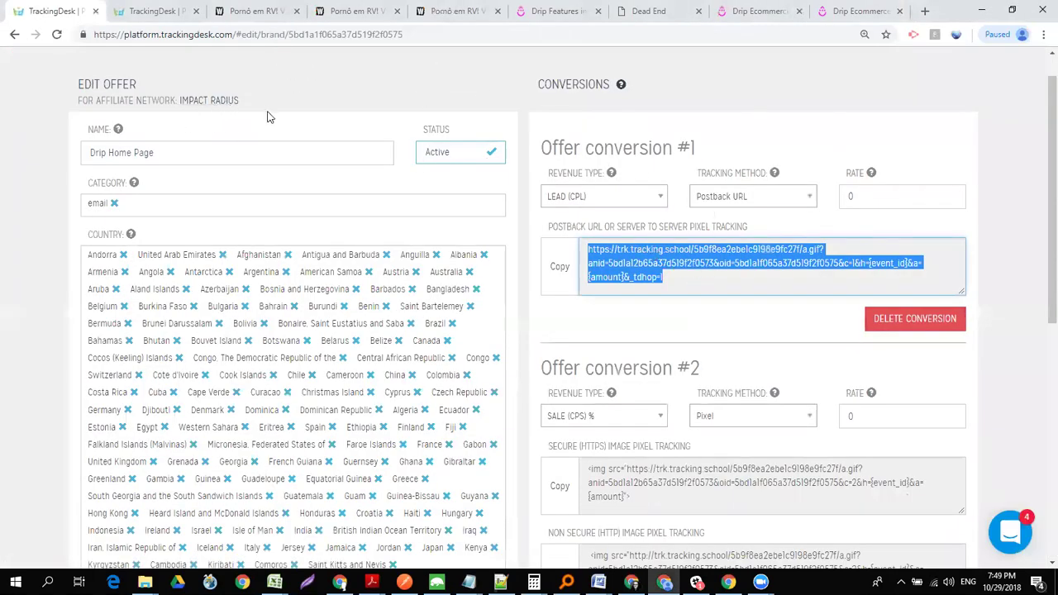
- Search affiliate networks for 'imp', edit Impact Radius - ADV, and select its predefined postback URL
{"action": "scroll", "coordinate": [1040, 149], "scroll_direction": "up", "scroll_amount": 1}
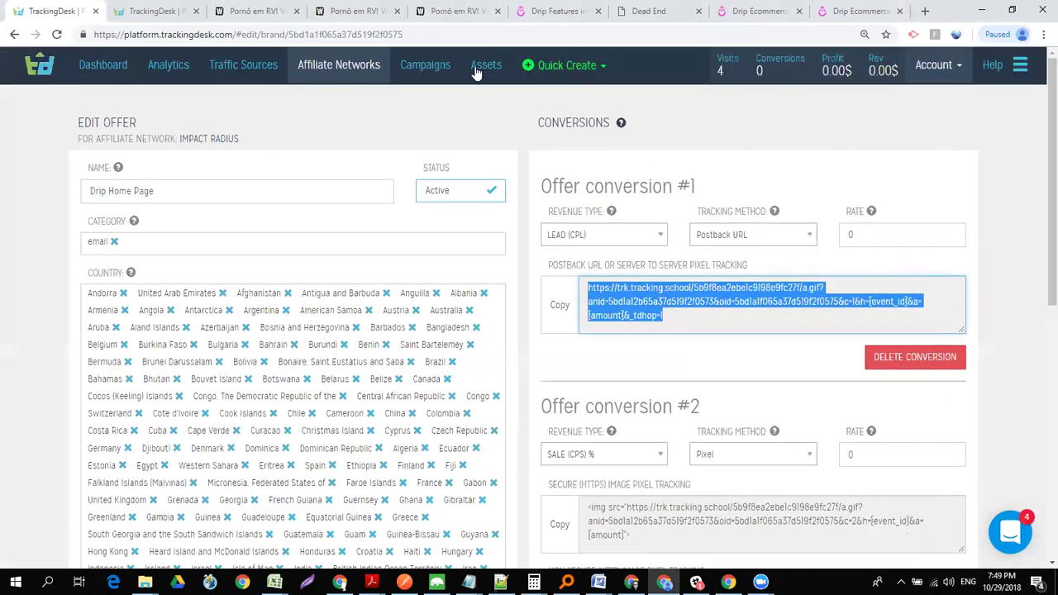
{"action": "left_click", "coordinate": [307, 65]}
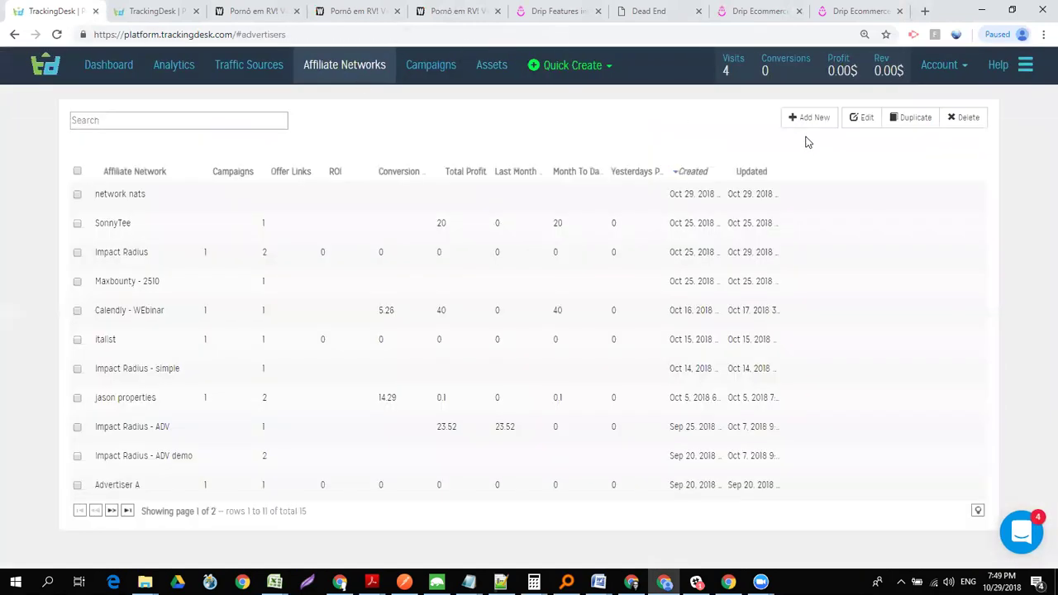
{"action": "left_click", "coordinate": [178, 122]}
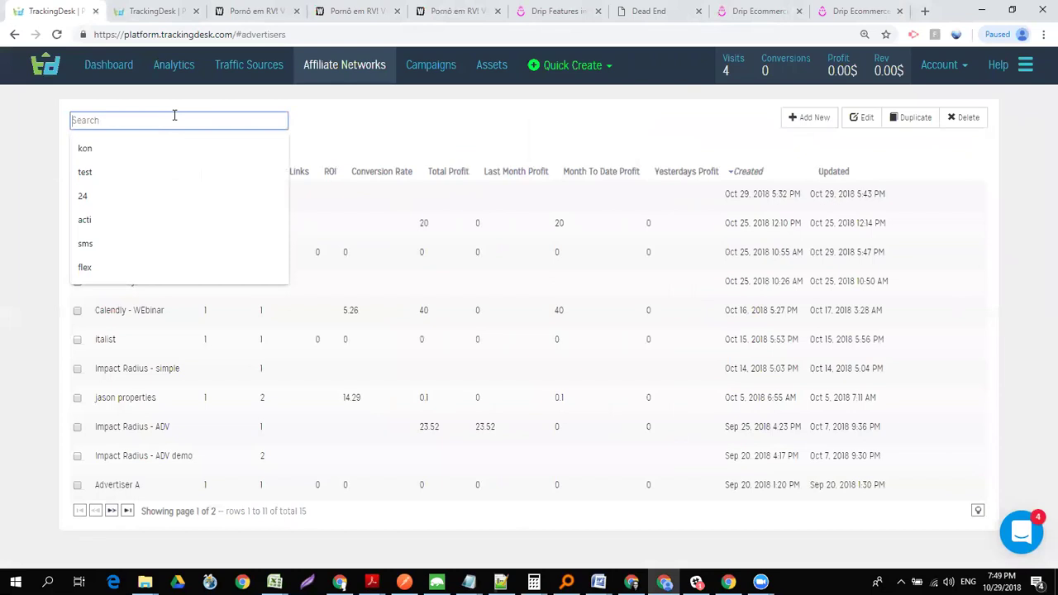
{"action": "type", "text": "imp"}
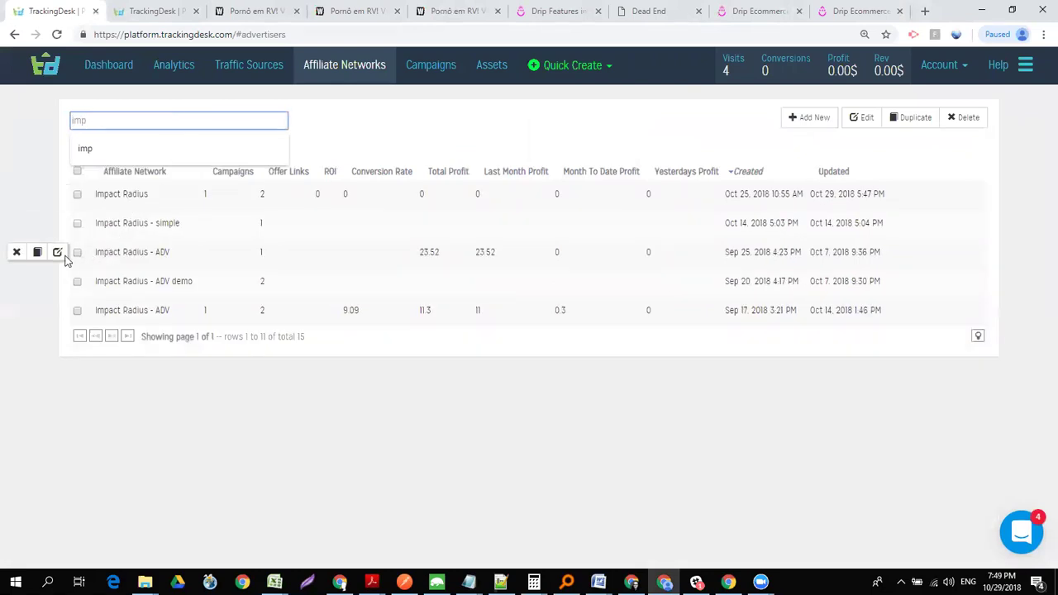
{"action": "left_click", "coordinate": [57, 253]}
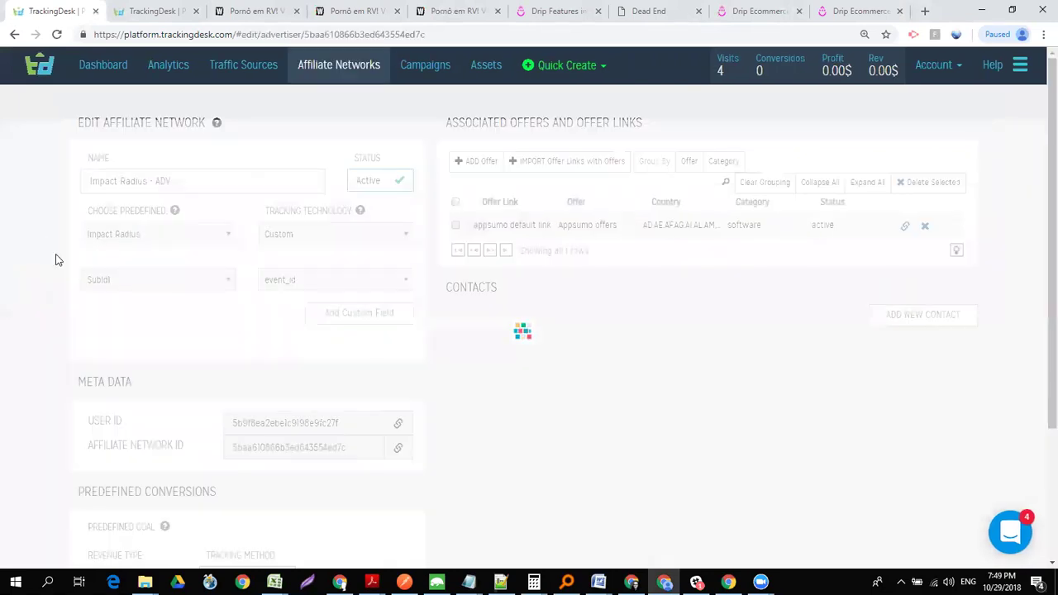
{"action": "scroll", "coordinate": [1040, 288], "scroll_direction": "down", "scroll_amount": 2}
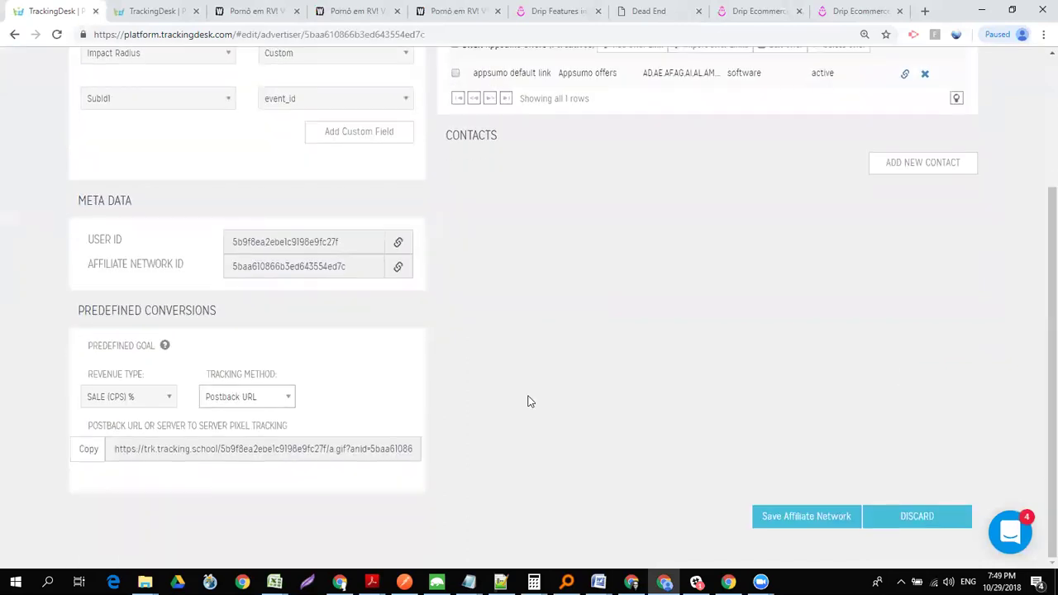
{"action": "triple_click", "coordinate": [353, 449]}
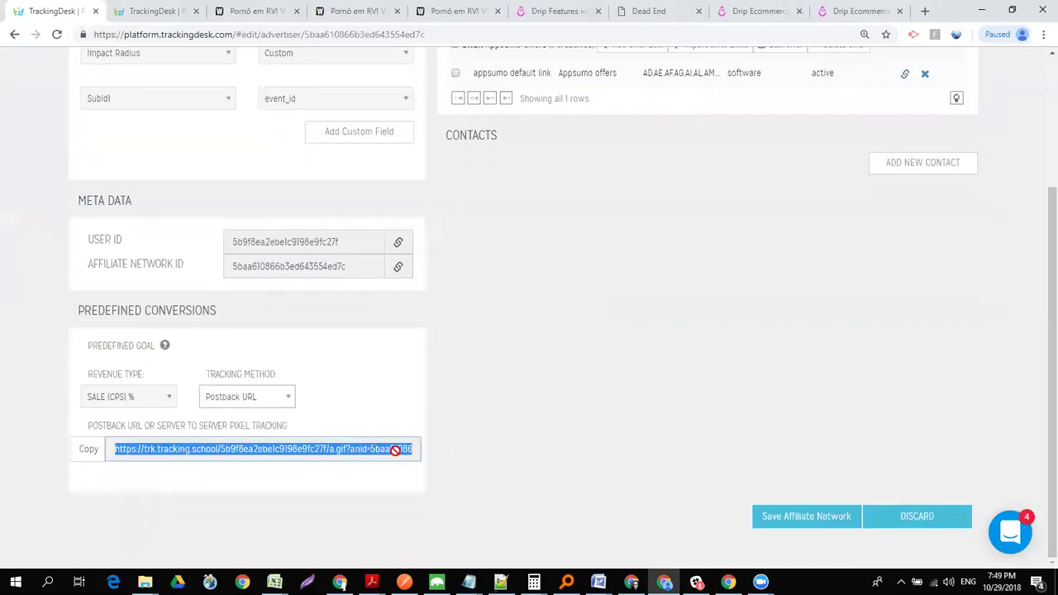
{"action": "key", "text": "alt+Tab"}
{"action": "key", "text": "alt+Tab"}
{"action": "key", "text": "alt+Tab"}
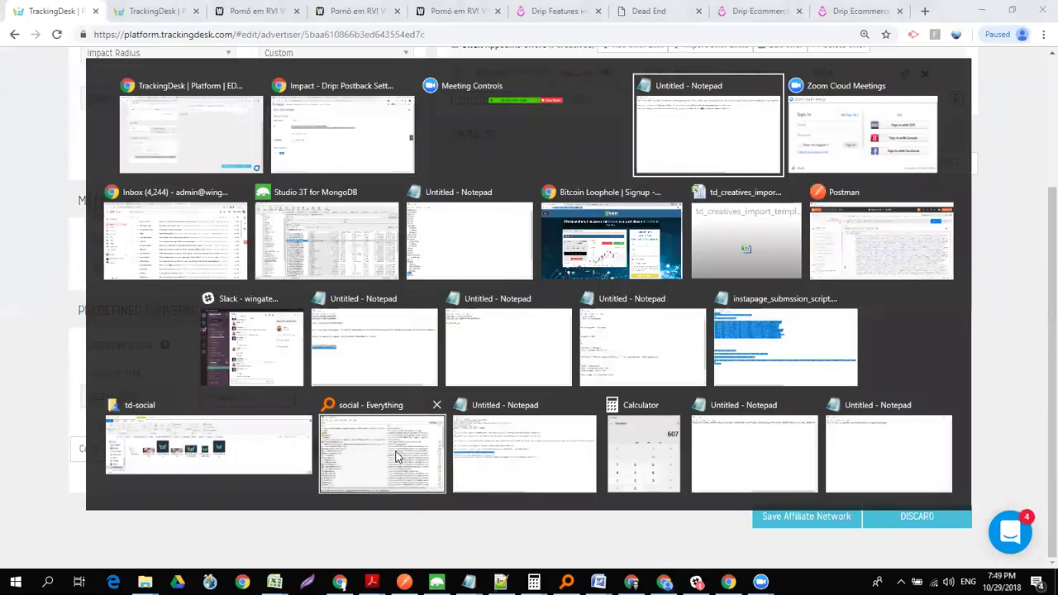
- Paste the ADV postback URL on a new Notepad line and highlight its {SubId1} and {Payout} placeholders
{"action": "left_click", "coordinate": [756, 98]}
{"action": "key", "text": "Return"}
{"action": "key", "text": "Return"}
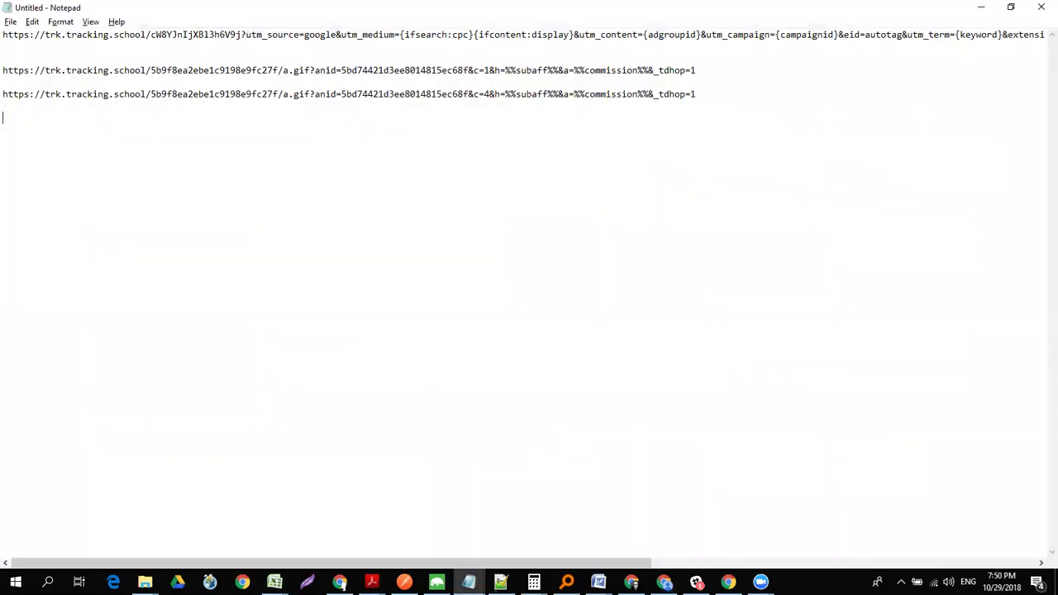
{"action": "type", "text": "https://trk.tracking.school/5b9f8ea2ebe1c9198e9fc27f/a.gif?anid=5baa610866b3ed643554ed7c&c=1&h={SubId1}&a={Payout}&_tdhop=1"}
{"action": "left_click_drag", "start_coordinate": [548, 118], "coordinate": [505, 118]}
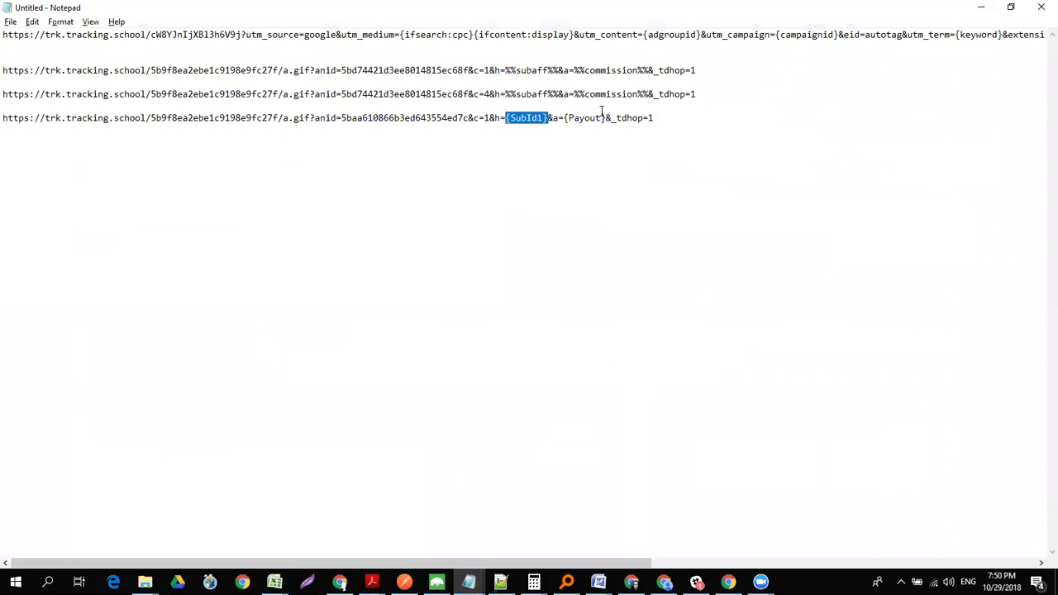
{"action": "left_click_drag", "start_coordinate": [609, 118], "coordinate": [561, 119]}
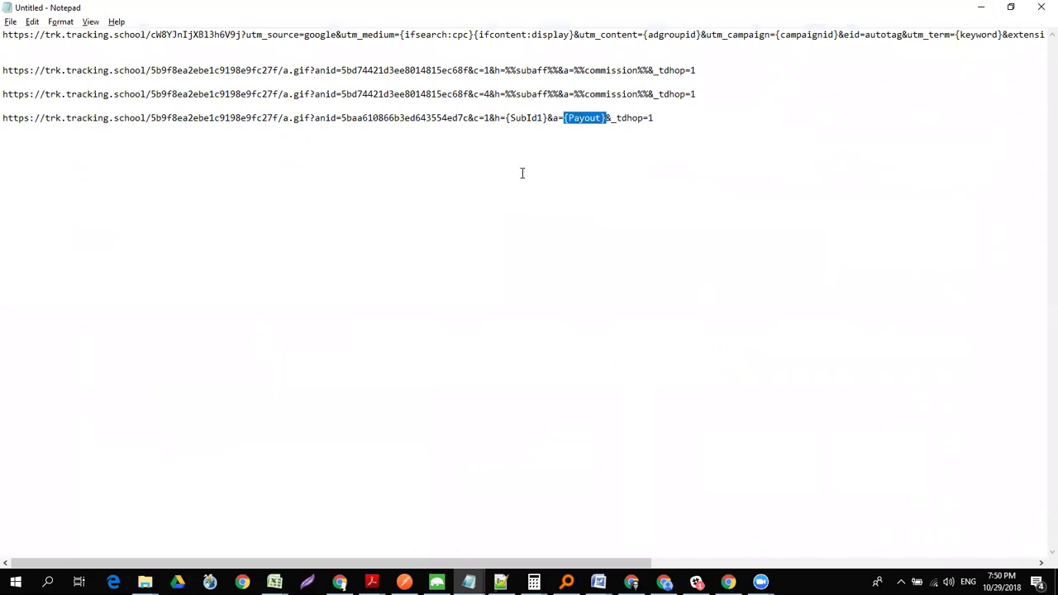
{"action": "key", "text": "alt+Tab"}
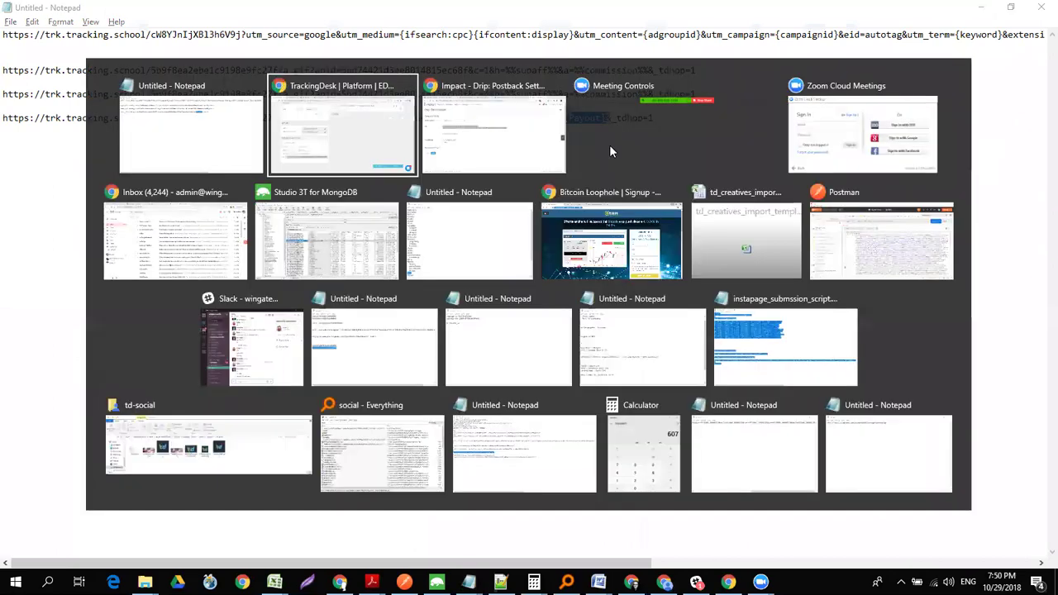
{"action": "key", "text": "alt+Tab"}
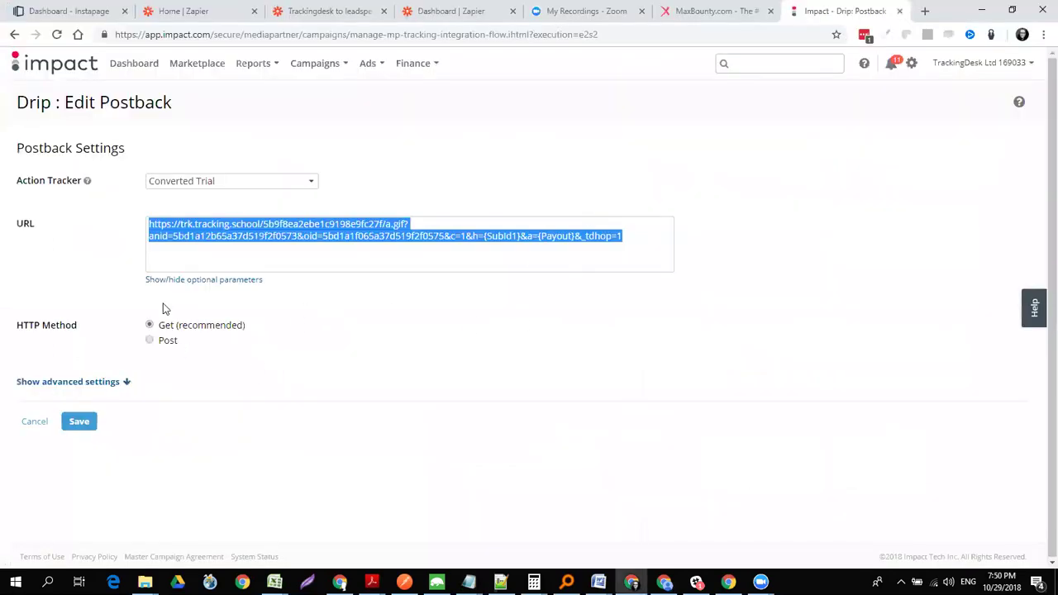
{"action": "left_click", "coordinate": [170, 286]}
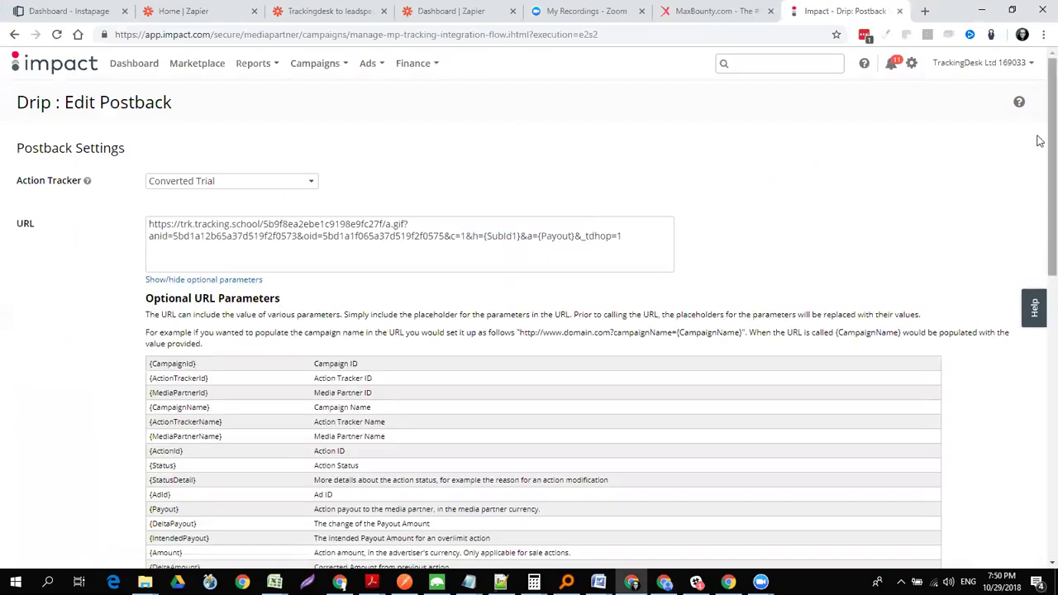
{"action": "scroll", "coordinate": [1039, 175], "scroll_direction": "down", "scroll_amount": 1}
{"action": "scroll", "coordinate": [1039, 175], "scroll_direction": "down", "scroll_amount": 3}
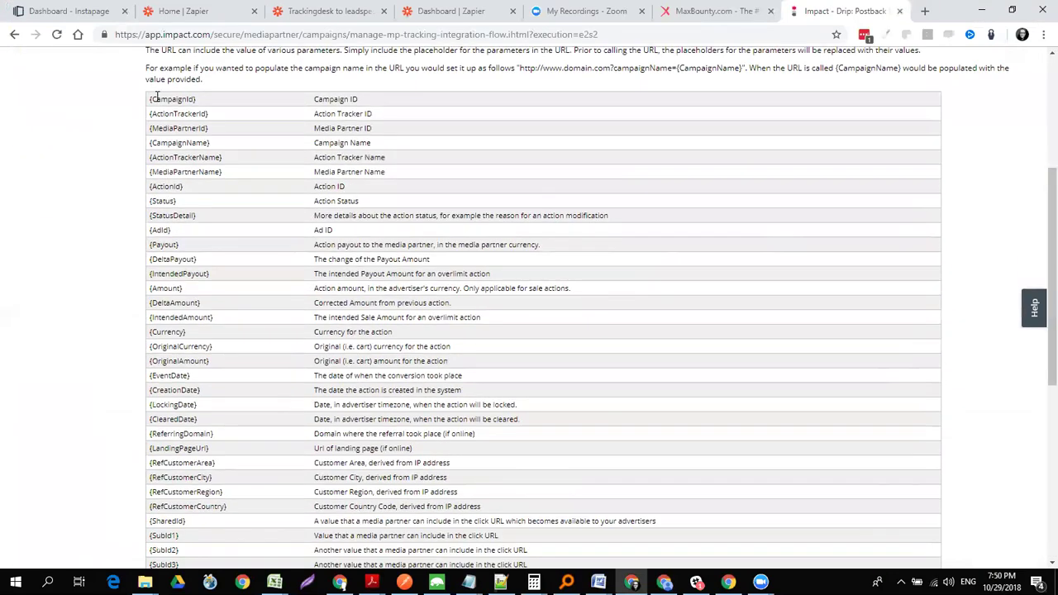
{"action": "left_click_drag", "start_coordinate": [148, 101], "coordinate": [460, 433]}
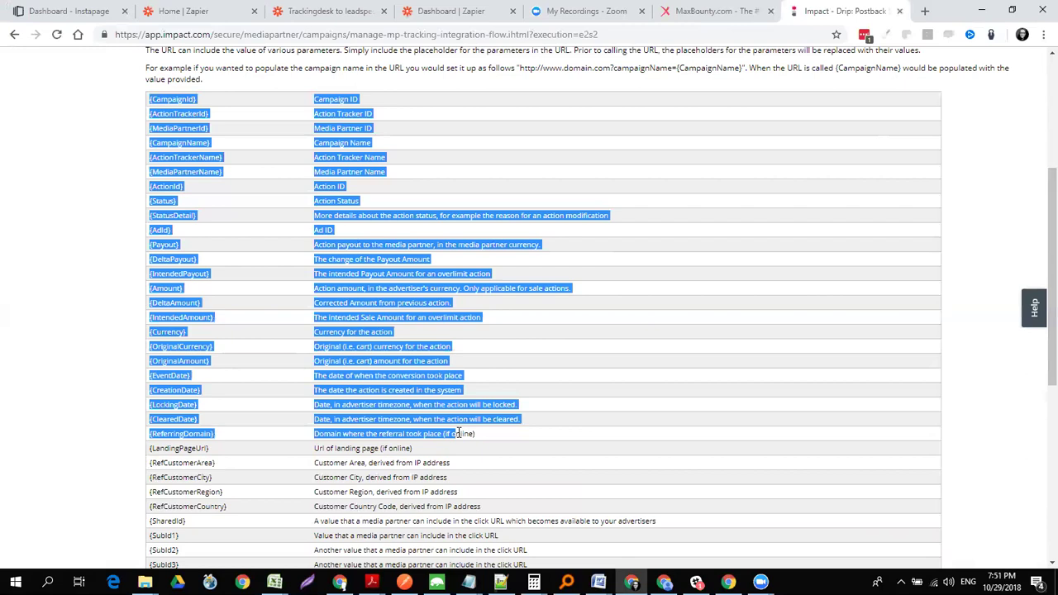
{"action": "left_click_drag", "start_coordinate": [1041, 338], "coordinate": [996, 281]}
{"action": "left_click", "coordinate": [205, 293]}
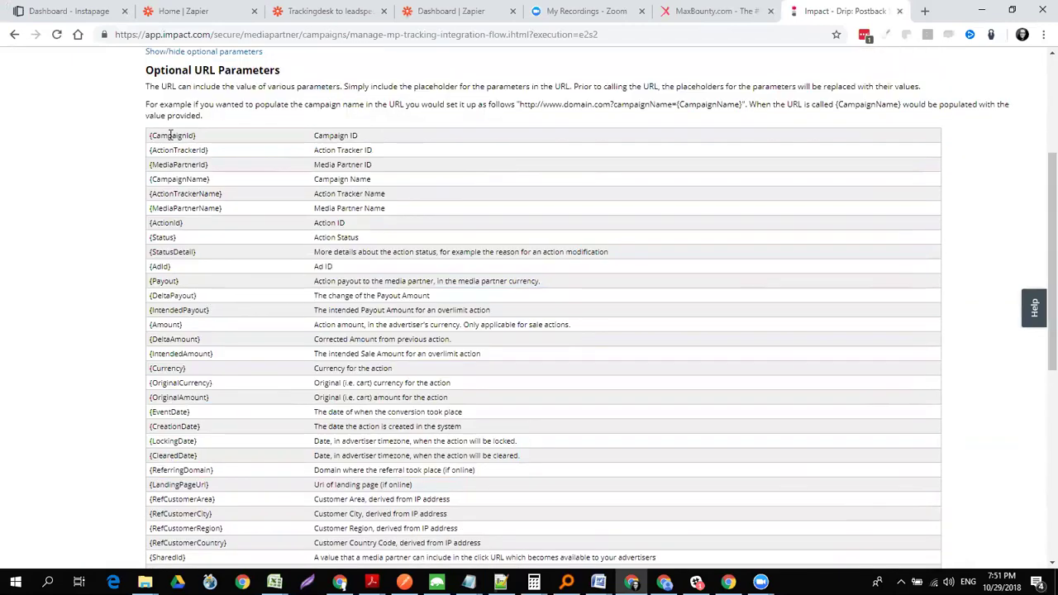
{"action": "left_click_drag", "start_coordinate": [150, 135], "coordinate": [345, 339]}
{"action": "left_click_drag", "start_coordinate": [1048, 307], "coordinate": [1040, 187]}
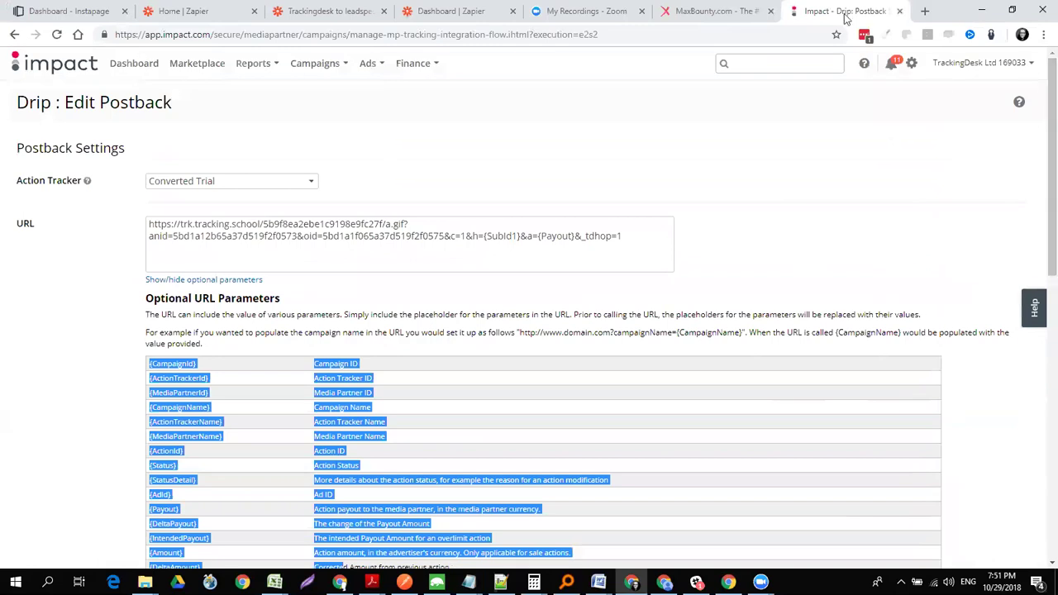
{"action": "left_click", "coordinate": [708, 12]}
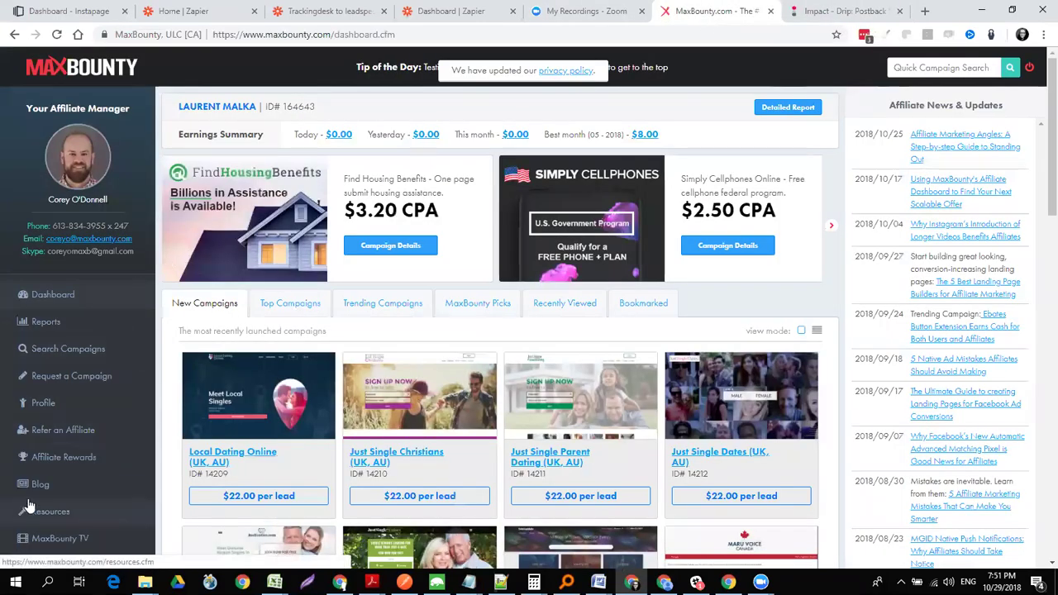
- Log back in to MaxBounty and dismiss the payment method reminder
{"action": "scroll", "coordinate": [1040, 83], "scroll_direction": "down", "scroll_amount": 3}
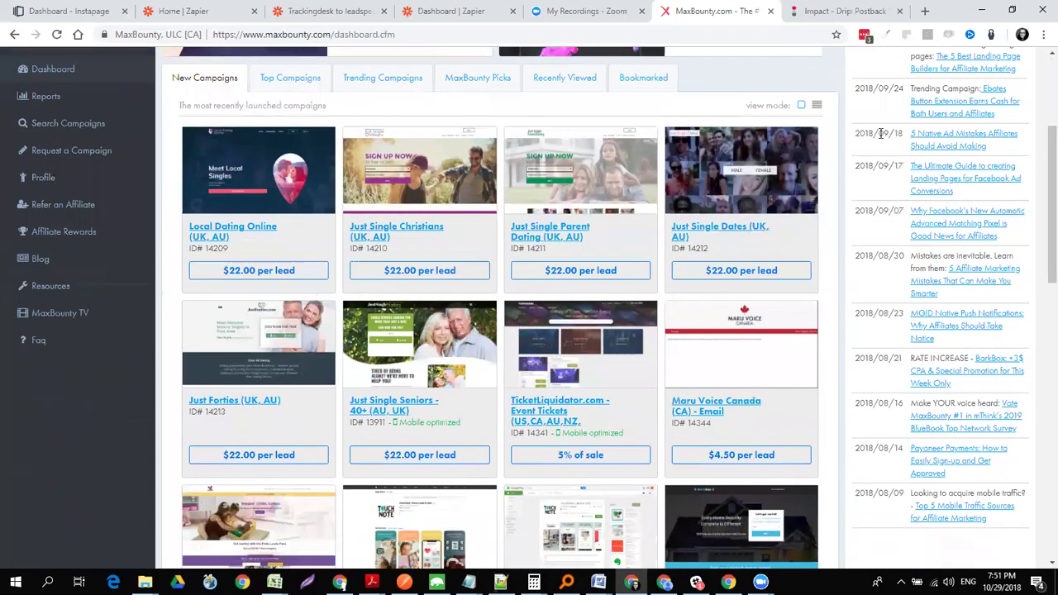
{"action": "left_click", "coordinate": [43, 176]}
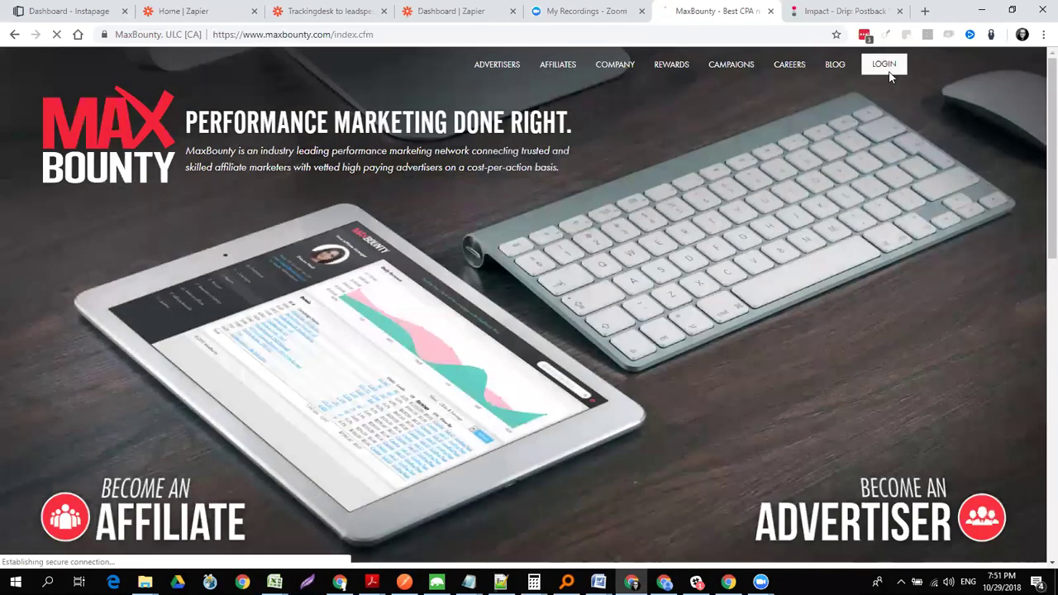
{"action": "left_click", "coordinate": [888, 72]}
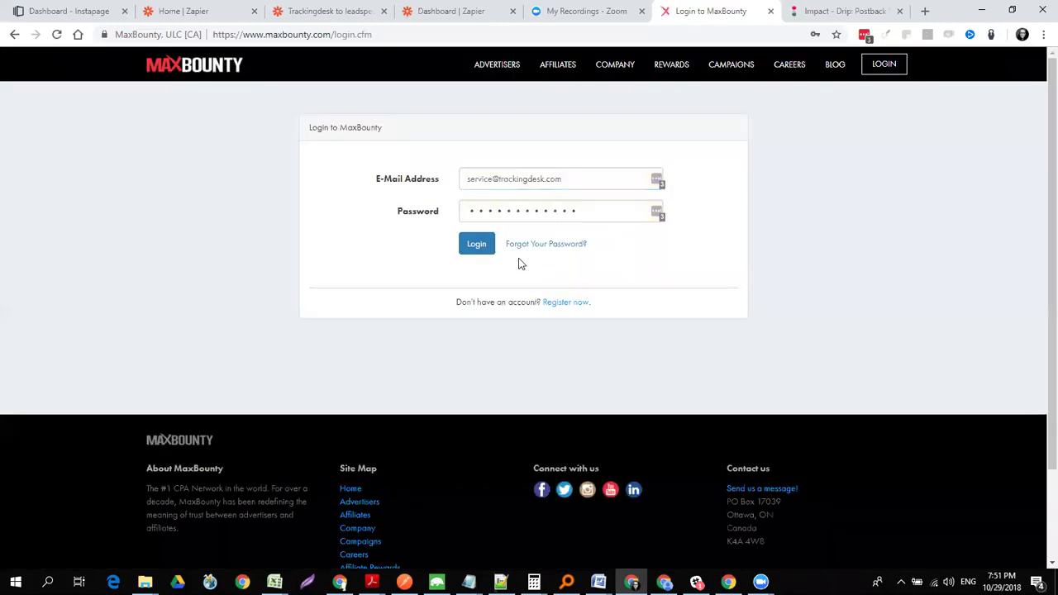
{"action": "left_click", "coordinate": [474, 247]}
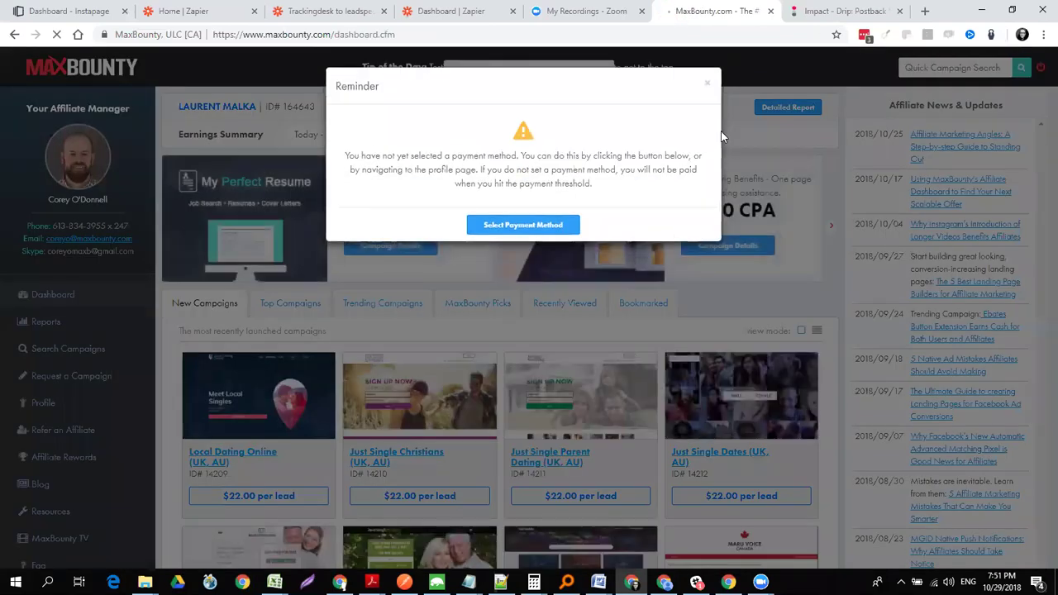
{"action": "left_click", "coordinate": [707, 83]}
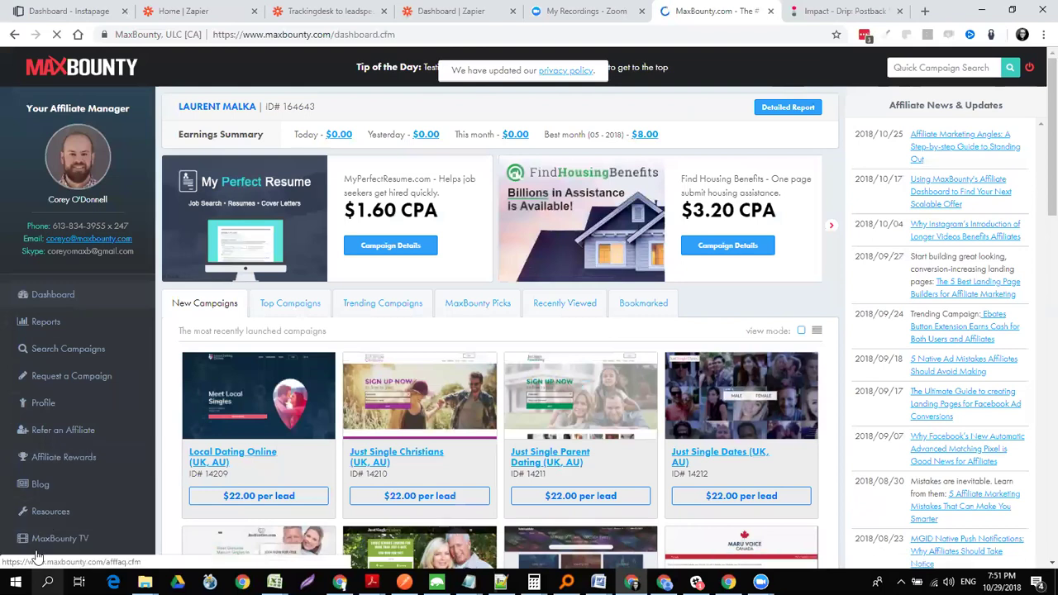
- Open Edit Profile, select the whole Default Callback Code, and switch to TrackingDesk
{"action": "left_click", "coordinate": [43, 404]}
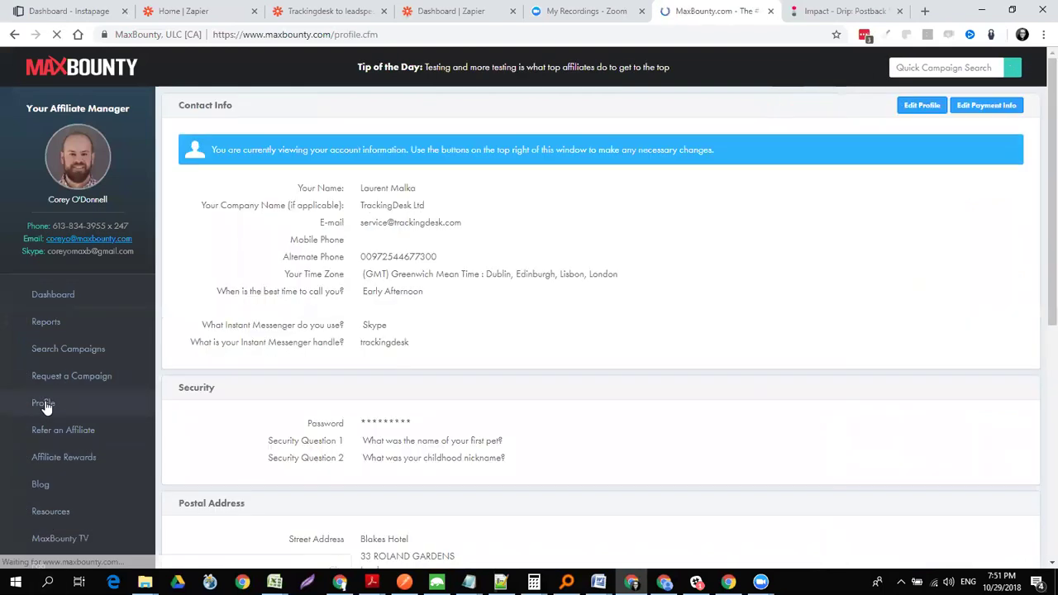
{"action": "left_click", "coordinate": [921, 106]}
{"action": "left_click_drag", "start_coordinate": [1048, 131], "coordinate": [1039, 405]}
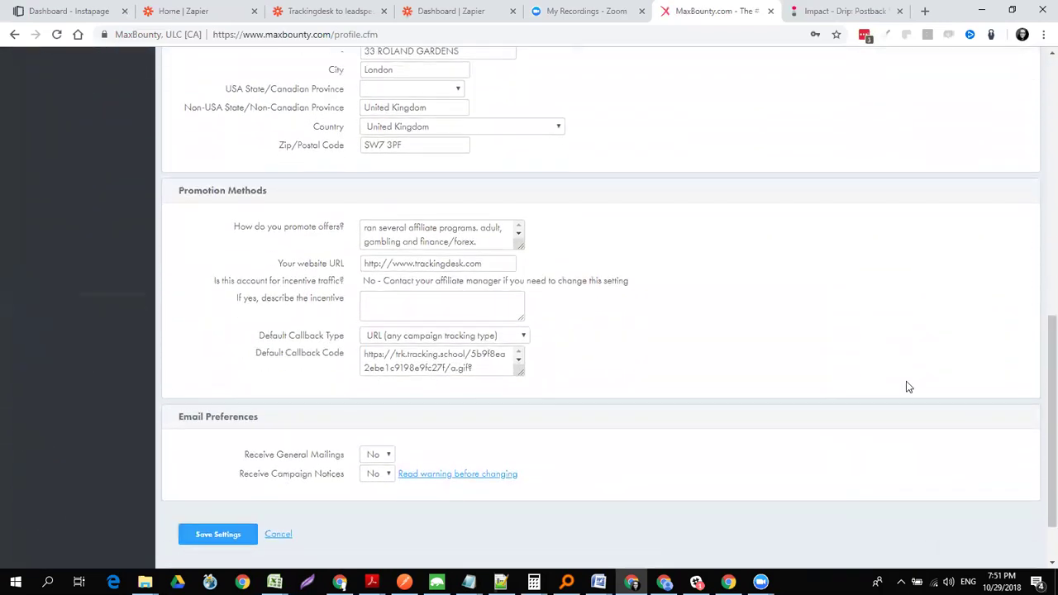
{"action": "left_click", "coordinate": [423, 357]}
{"action": "key", "text": "ctrl+a"}
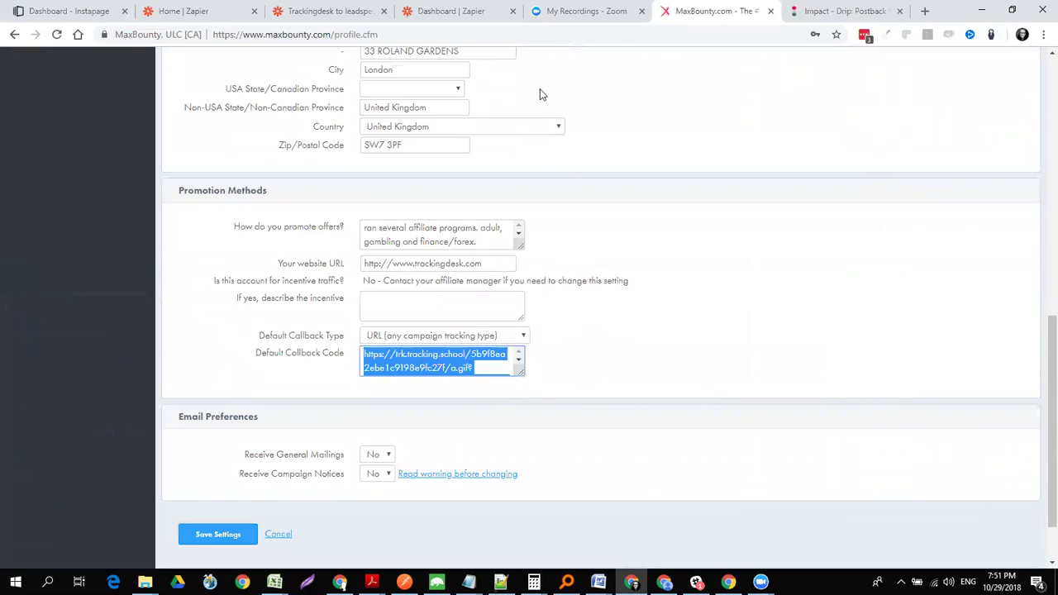
{"action": "key", "text": "alt+Tab"}
{"action": "key", "text": "Tab"}
{"action": "scroll", "coordinate": [1036, 165], "scroll_direction": "up", "scroll_amount": 5}
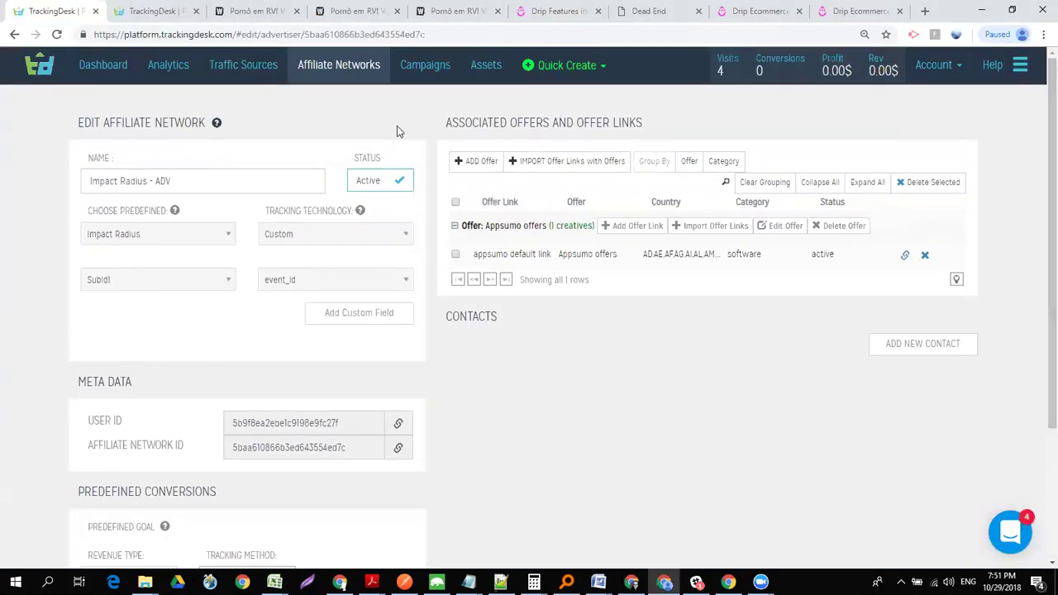
- Search networks for 'max', edit Maxbounty - 2510, and select its postback URL for MaxBounty
{"action": "left_click", "coordinate": [333, 70]}
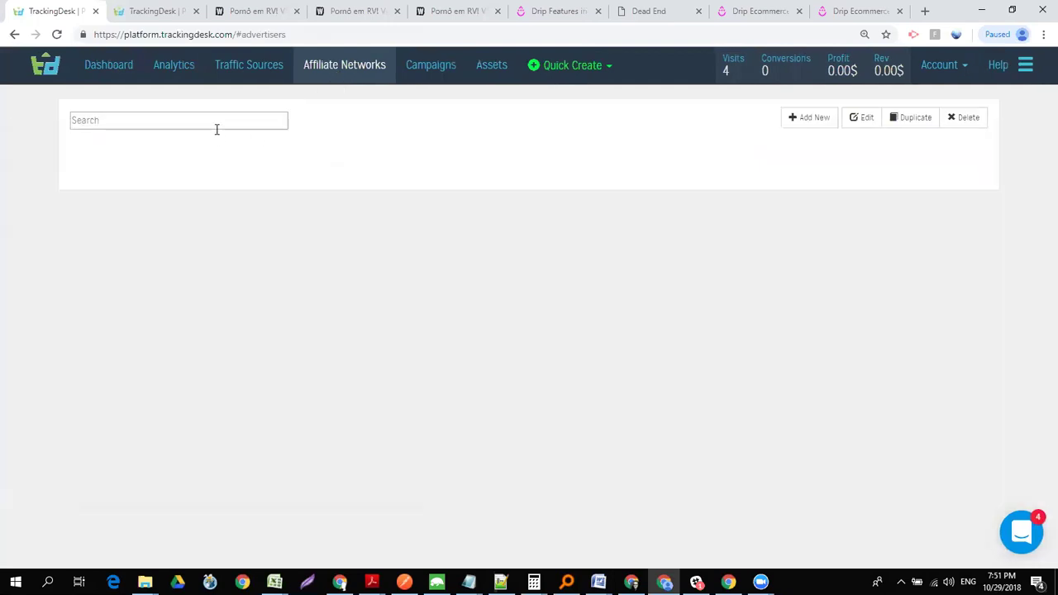
{"action": "left_click", "coordinate": [217, 124]}
{"action": "type", "text": "max"}
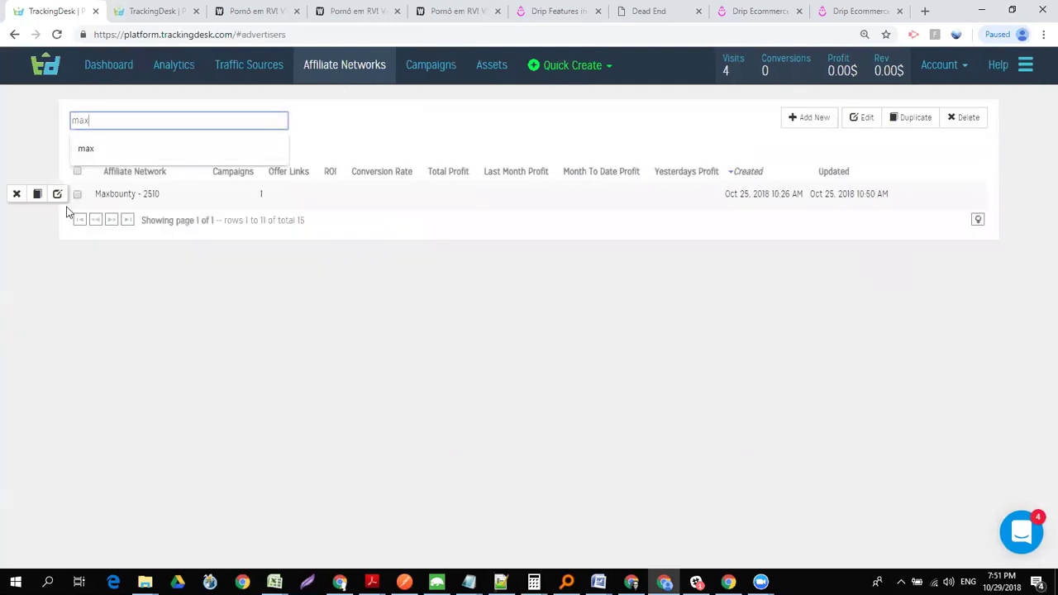
{"action": "left_click", "coordinate": [58, 196]}
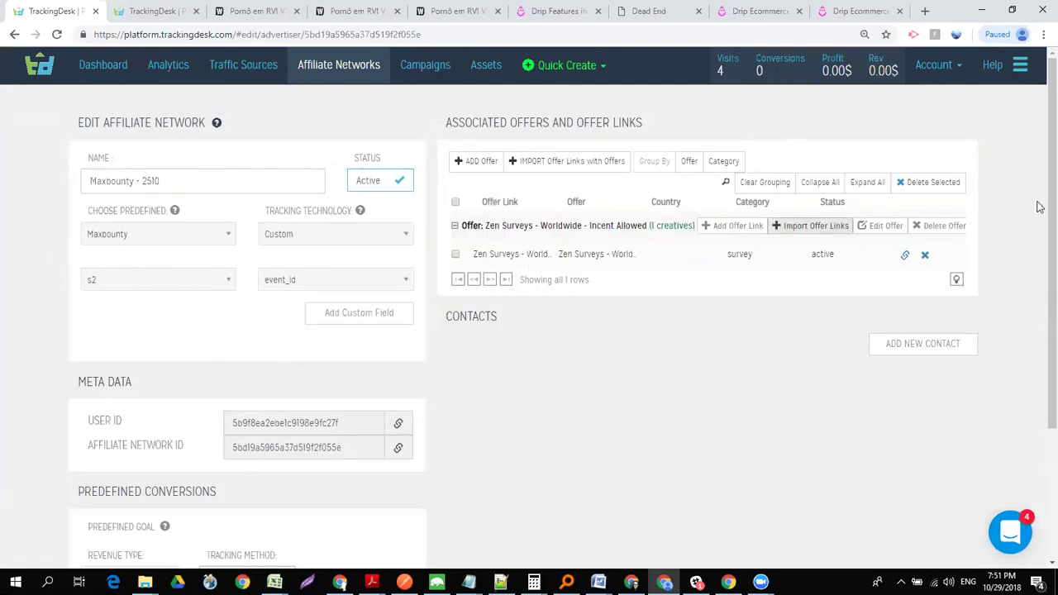
{"action": "left_click_drag", "start_coordinate": [1039, 149], "coordinate": [1039, 246]}
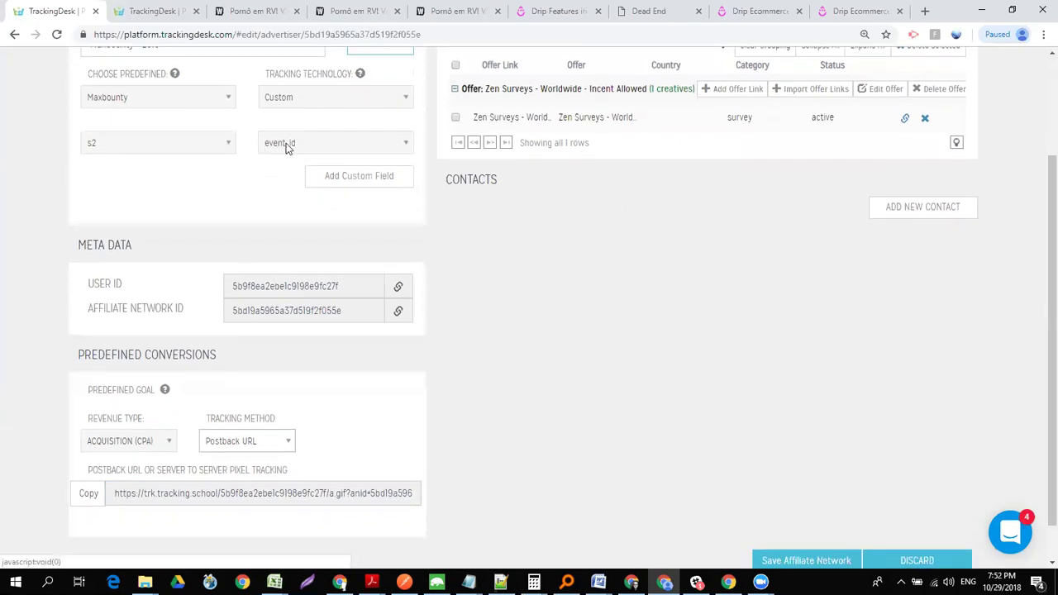
{"action": "left_click", "coordinate": [309, 489]}
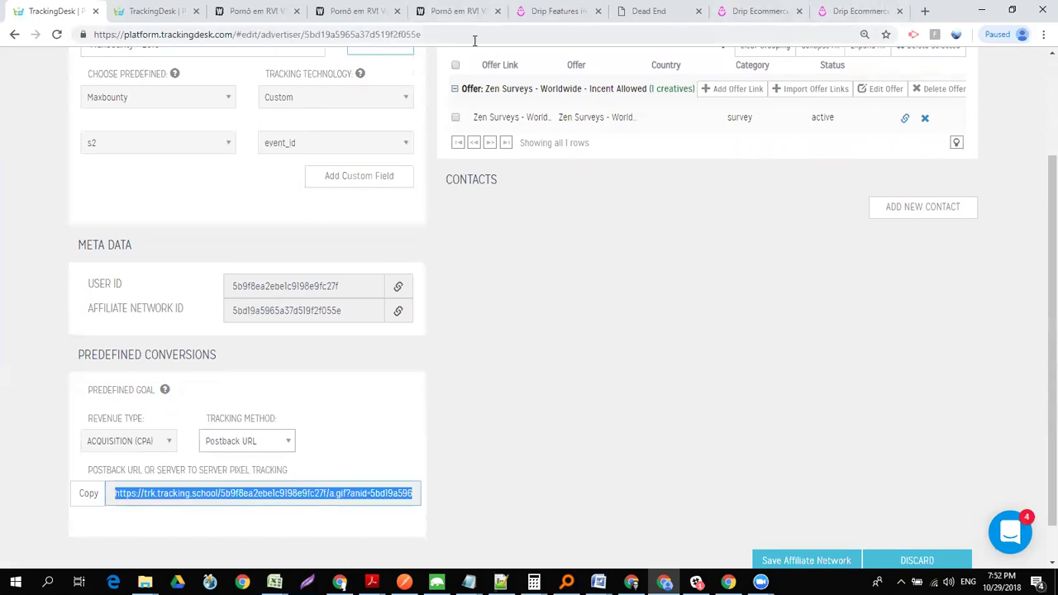
{"action": "key", "text": "alt+Tab"}
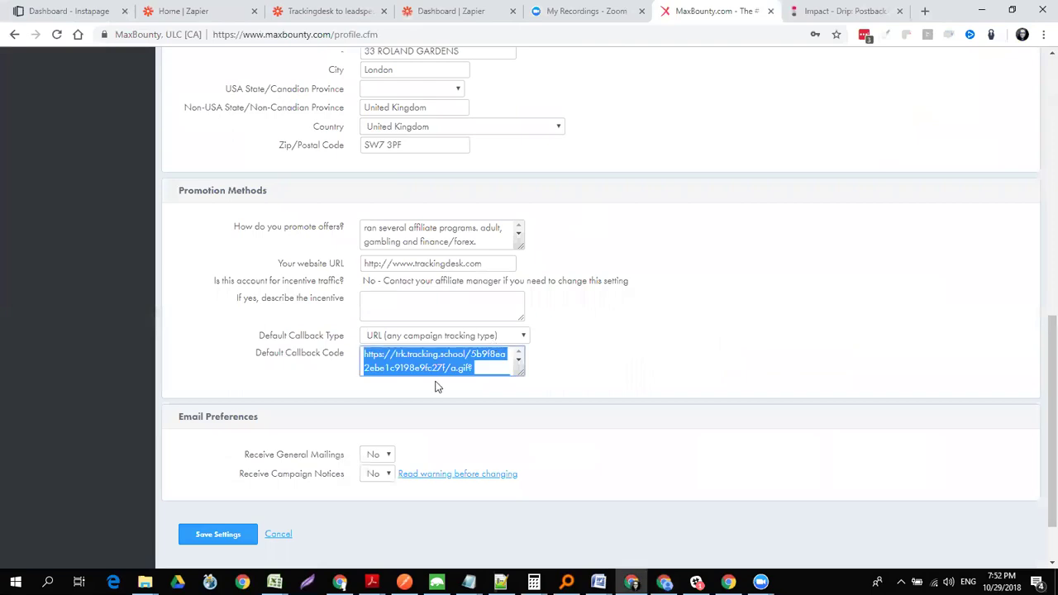
- Enlarge the Default Callback Code box, paste the TrackingDesk postback URL, and delete the duplicate line
{"action": "left_click", "coordinate": [437, 381]}
{"action": "left_click_drag", "start_coordinate": [521, 372], "coordinate": [686, 429]}
{"action": "left_click", "coordinate": [677, 365]}
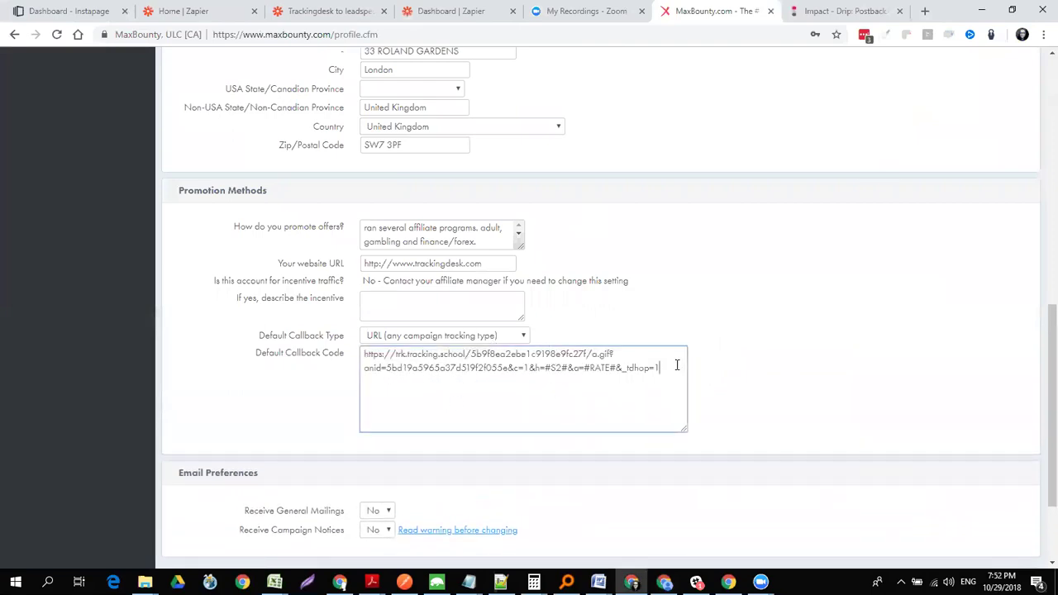
{"action": "key", "text": "Return"}
{"action": "type", "text": "https://trk.tracking.school/5b9f8ea2ebe1c9198e9fc27f/a.gif?anid=5bd19a5965a37d519f2f055e&c=1&h=#S2#&a=#RATE#&_tdhop=1"}
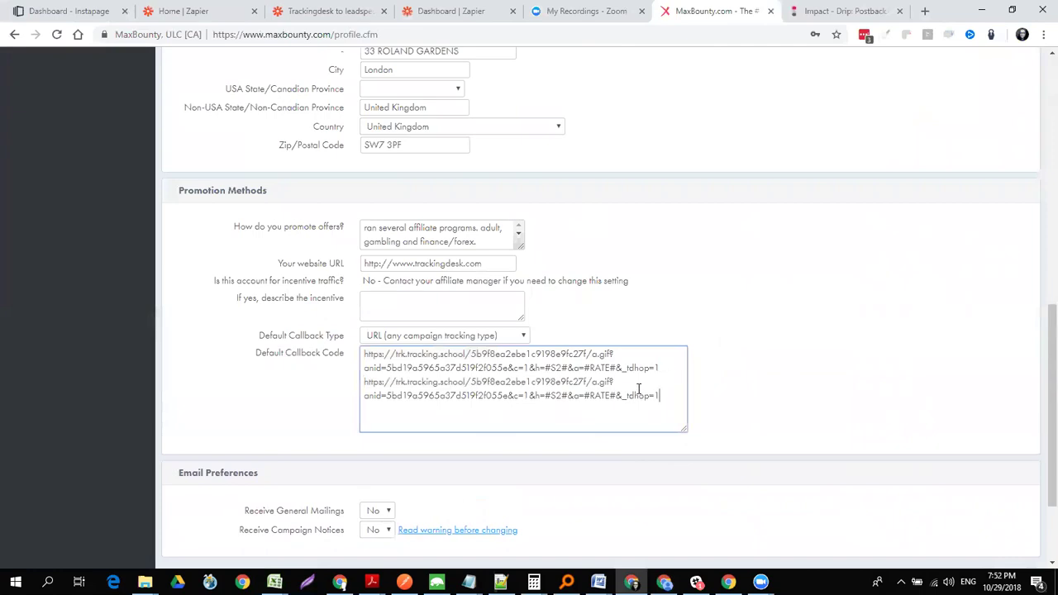
{"action": "left_click_drag", "start_coordinate": [660, 395], "coordinate": [354, 381]}
{"action": "key", "text": "BackSpace"}
{"action": "key", "text": "BackSpace"}
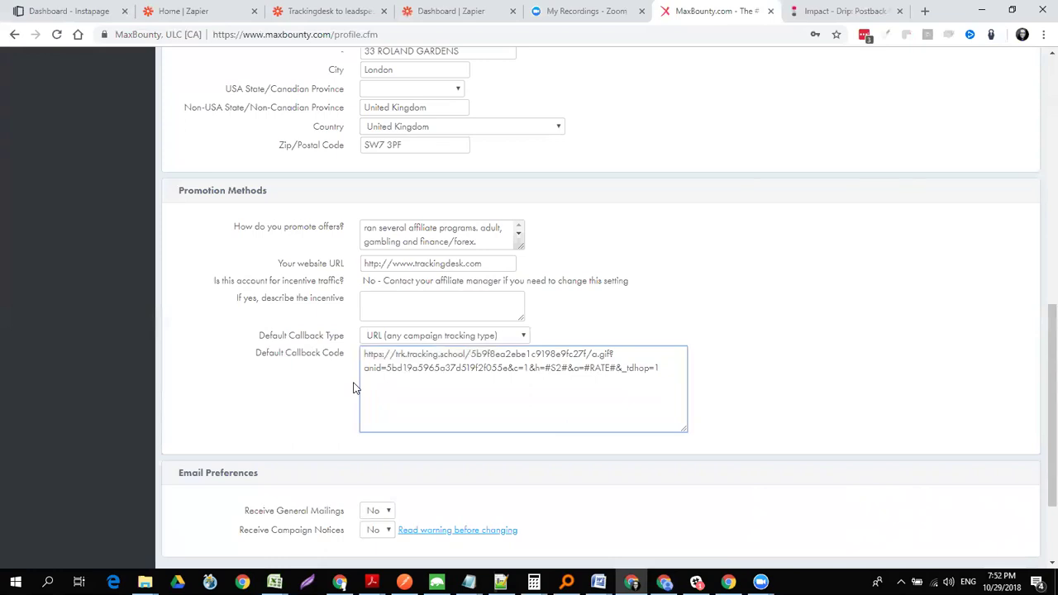
{"action": "scroll", "coordinate": [1039, 329], "scroll_direction": "down", "scroll_amount": 3}
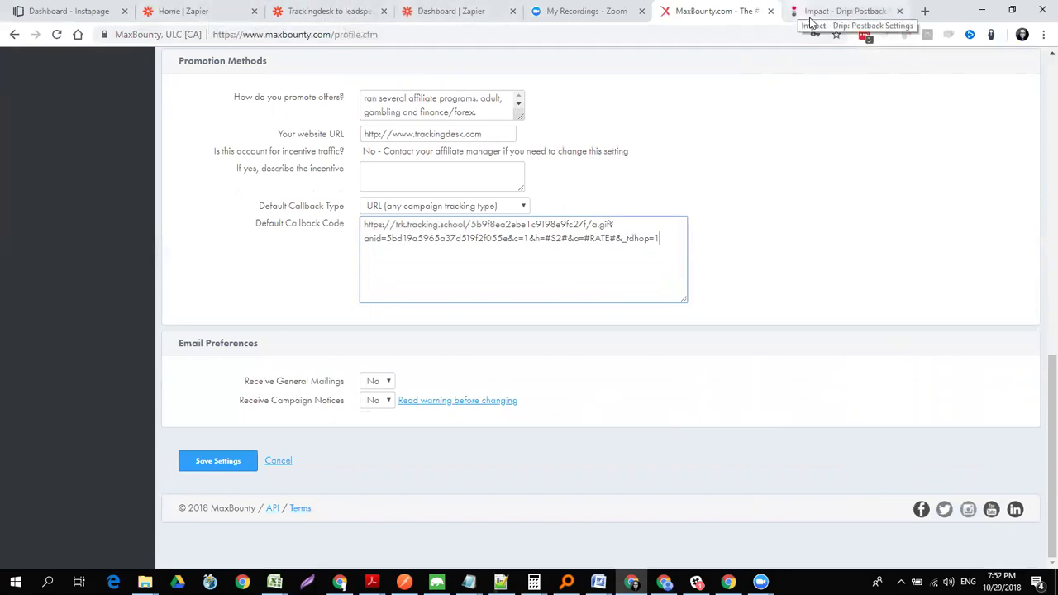
{"action": "key", "text": "alt+Tab"}
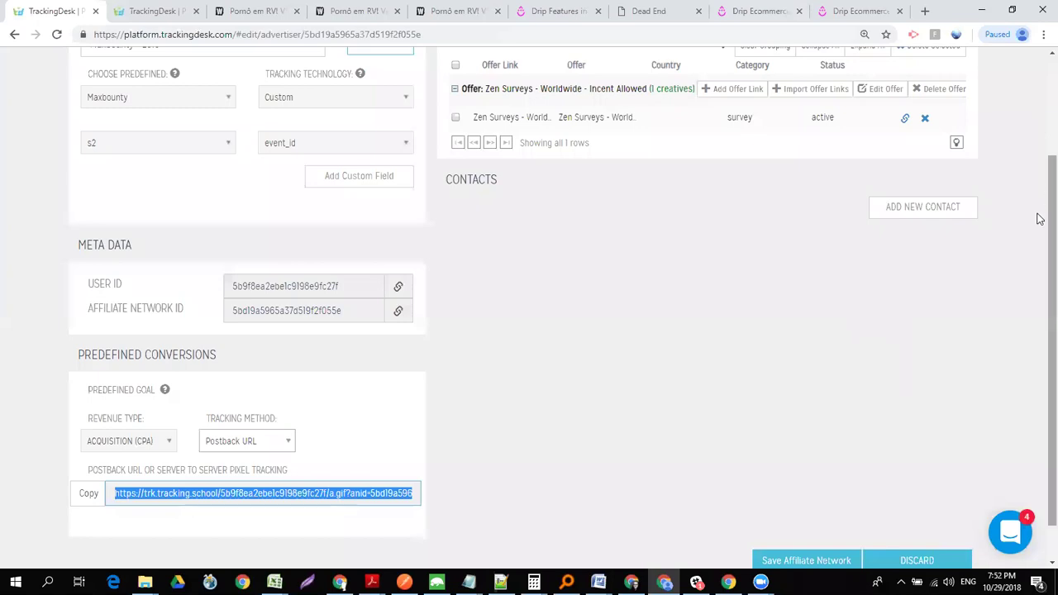
{"action": "scroll", "coordinate": [1040, 223], "scroll_direction": "up", "scroll_amount": 3}
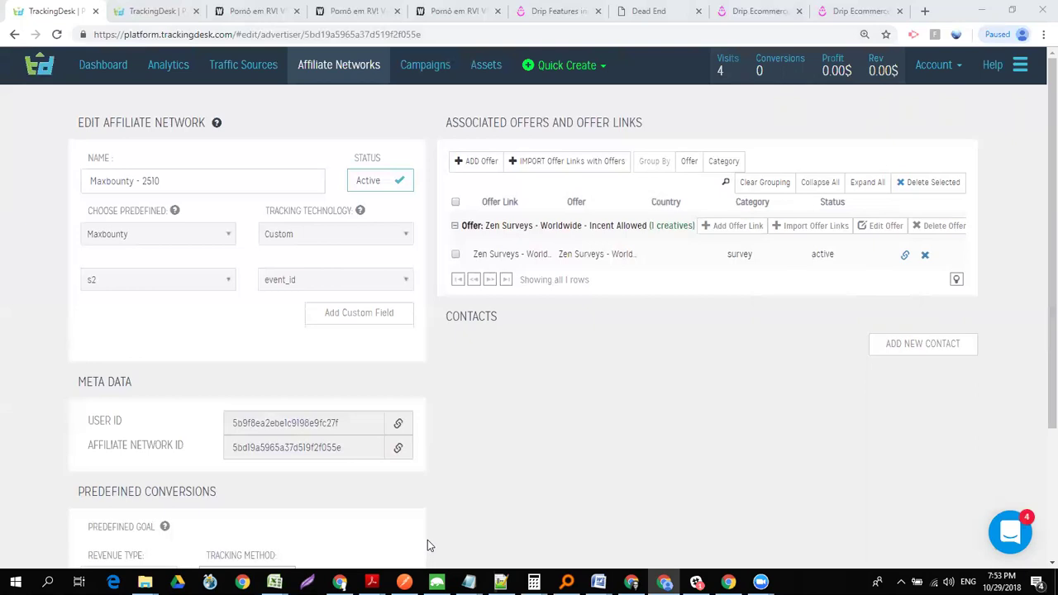
{"action": "key", "text": "XF86AudioRaiseVolume"}
- Review the Maxbounty - 2510 settings down to its postback URL, then open the campaigns list
{"action": "scroll", "coordinate": [1038, 364], "scroll_direction": "down", "scroll_amount": 1}
{"action": "scroll", "coordinate": [1040, 373], "scroll_direction": "down", "scroll_amount": 1}
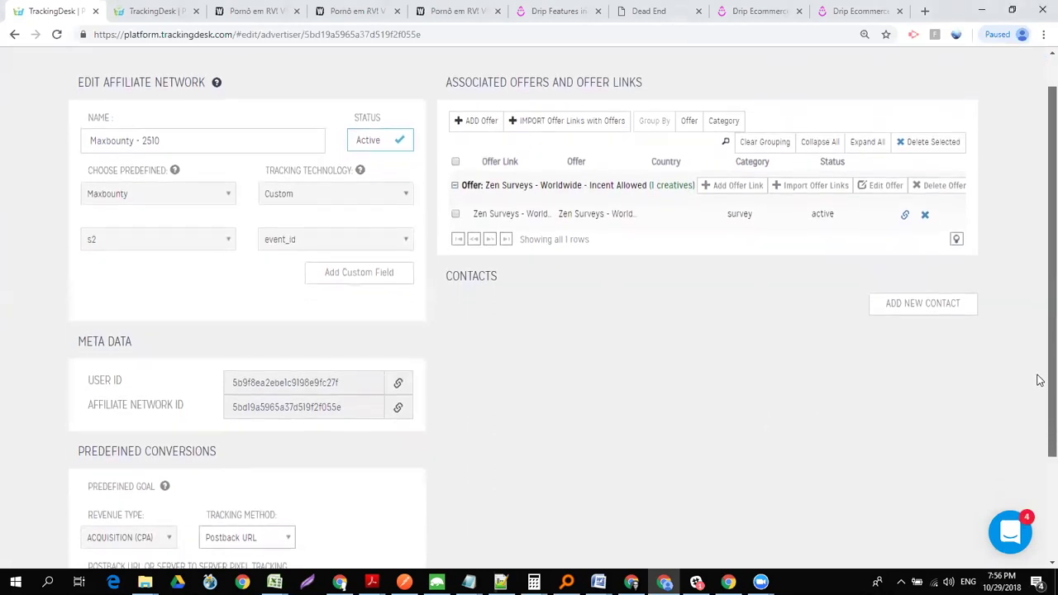
{"action": "left_click_drag", "start_coordinate": [1038, 375], "coordinate": [1040, 384]}
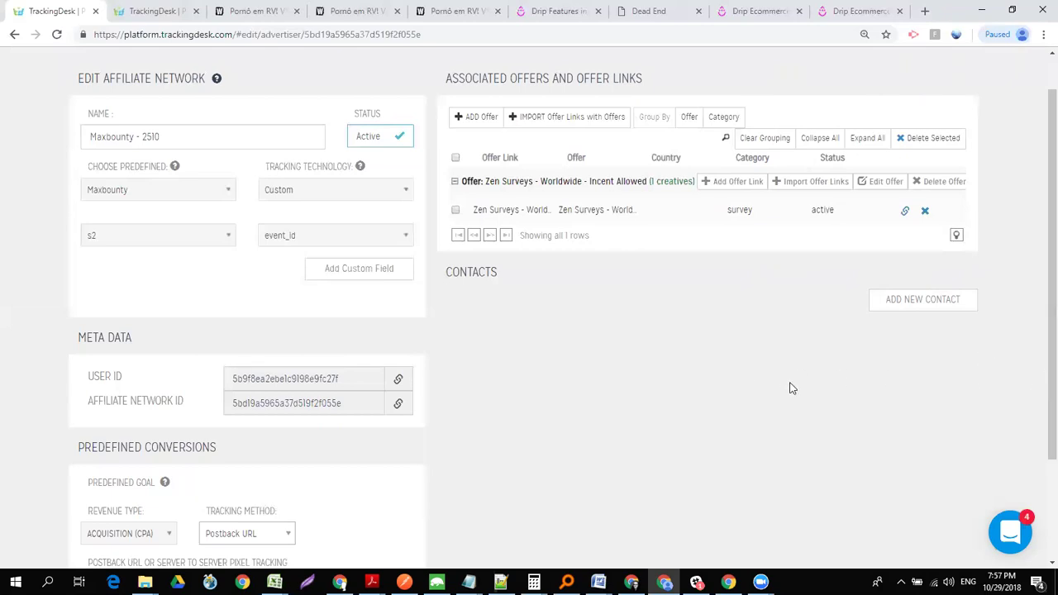
{"action": "scroll", "coordinate": [1039, 305], "scroll_direction": "down", "scroll_amount": 2}
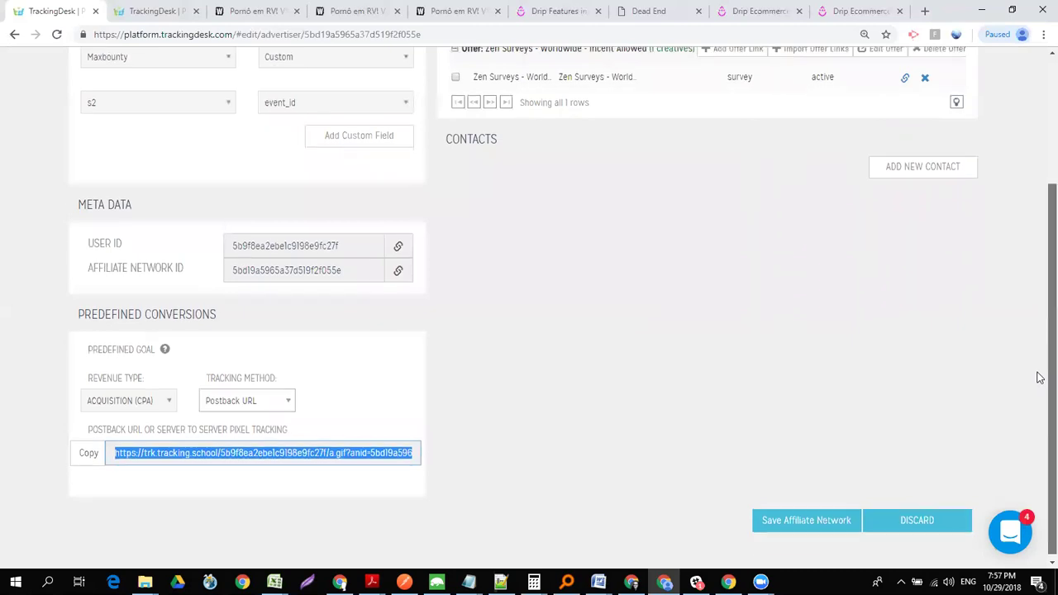
{"action": "scroll", "coordinate": [1038, 373], "scroll_direction": "up", "scroll_amount": 3}
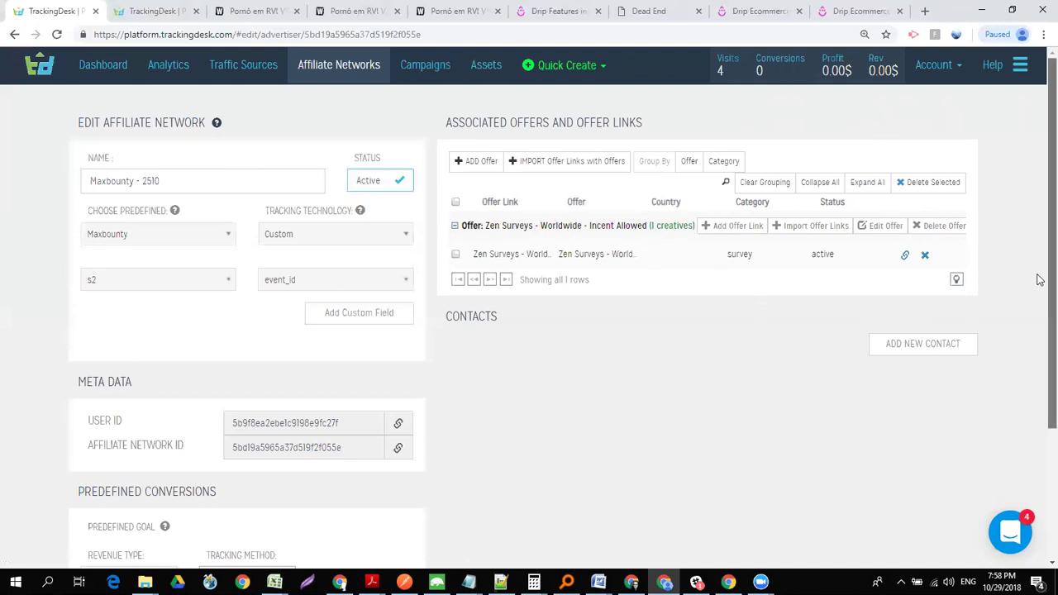
{"action": "scroll", "coordinate": [1040, 327], "scroll_direction": "down", "scroll_amount": 1}
{"action": "scroll", "coordinate": [1040, 333], "scroll_direction": "down", "scroll_amount": 1}
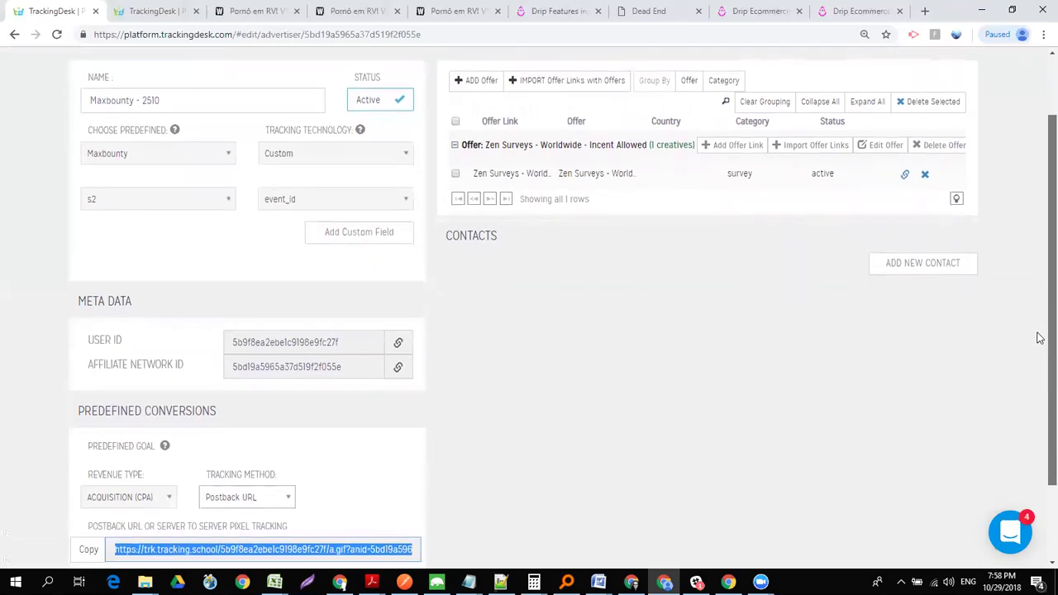
{"action": "scroll", "coordinate": [1040, 347], "scroll_direction": "down", "scroll_amount": 2}
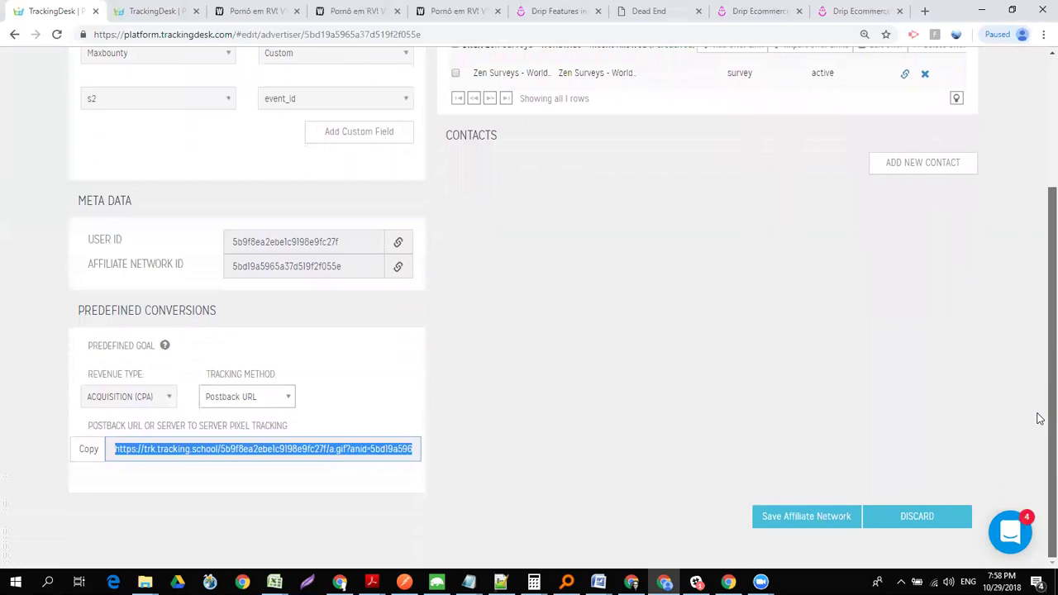
{"action": "scroll", "coordinate": [1040, 307], "scroll_direction": "up", "scroll_amount": 2}
{"action": "scroll", "coordinate": [1040, 297], "scroll_direction": "up", "scroll_amount": 2}
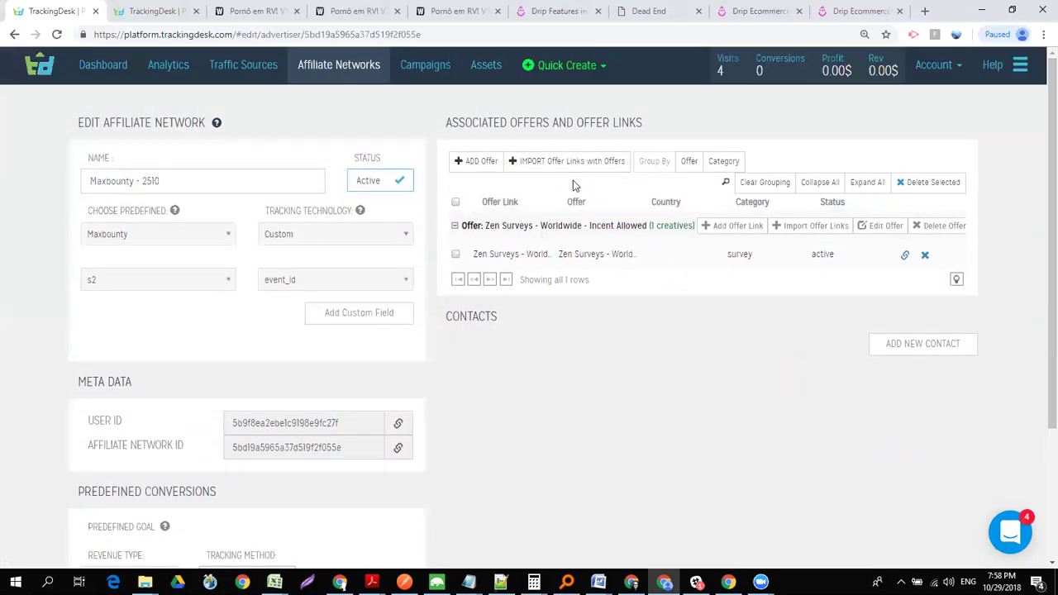
{"action": "left_click", "coordinate": [433, 71]}
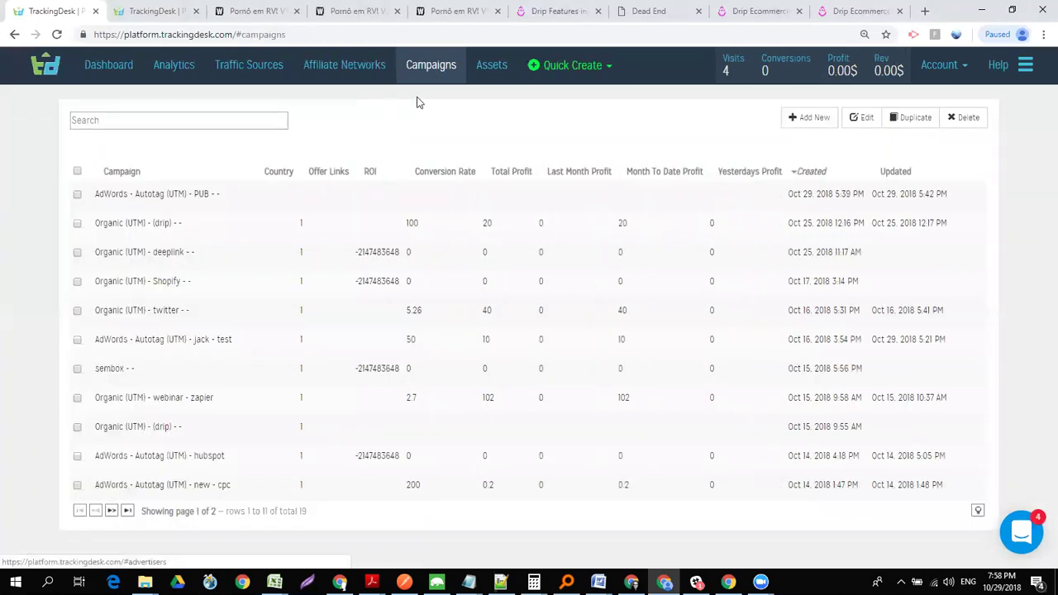
- Quick-create a new campaign with Outbrain - PUB as its traffic source
{"action": "left_click", "coordinate": [565, 68]}
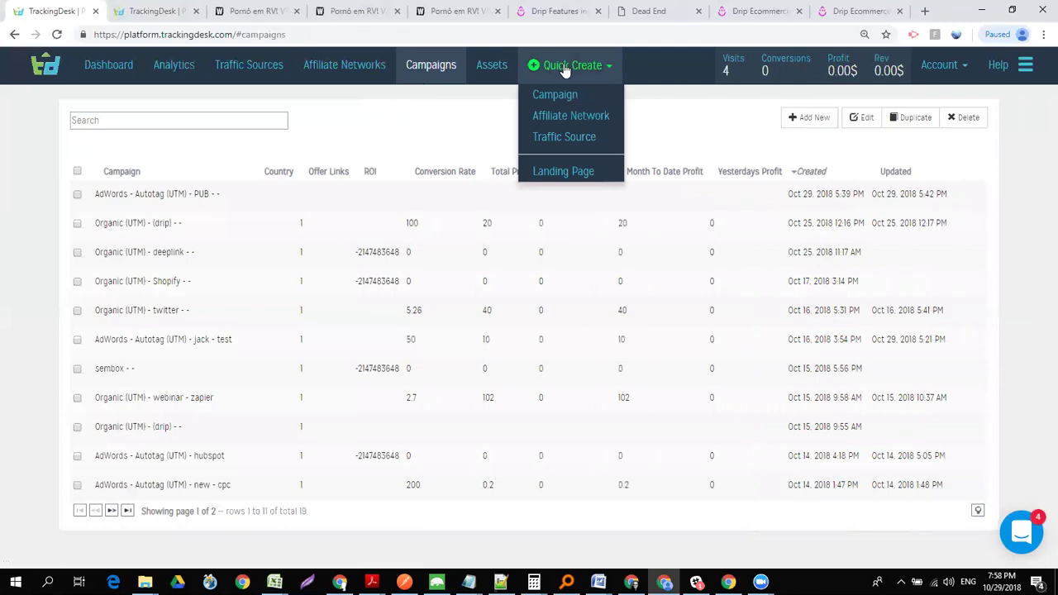
{"action": "left_click", "coordinate": [562, 98]}
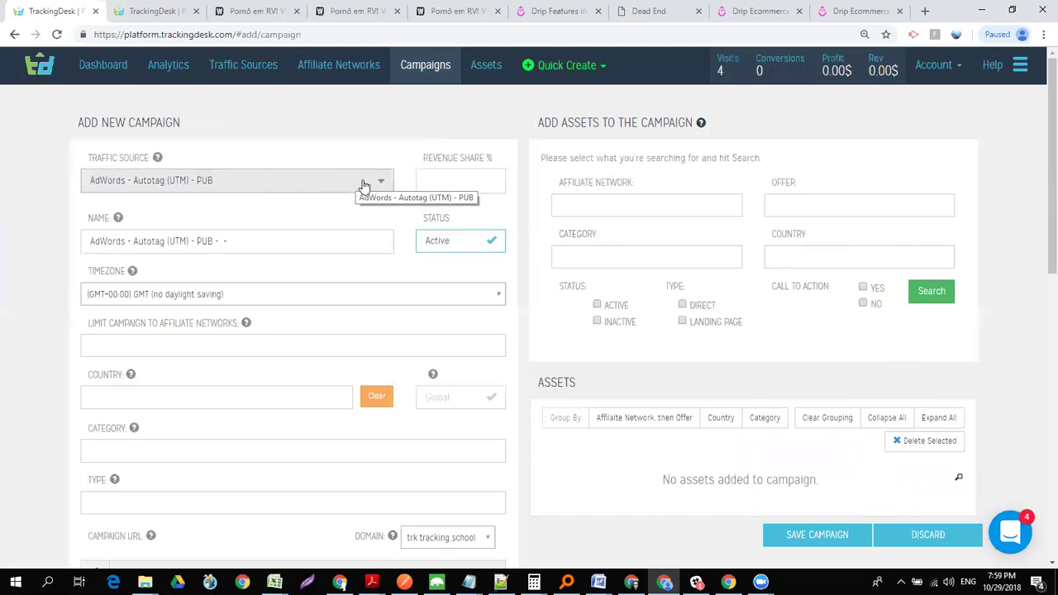
{"action": "left_click", "coordinate": [364, 186]}
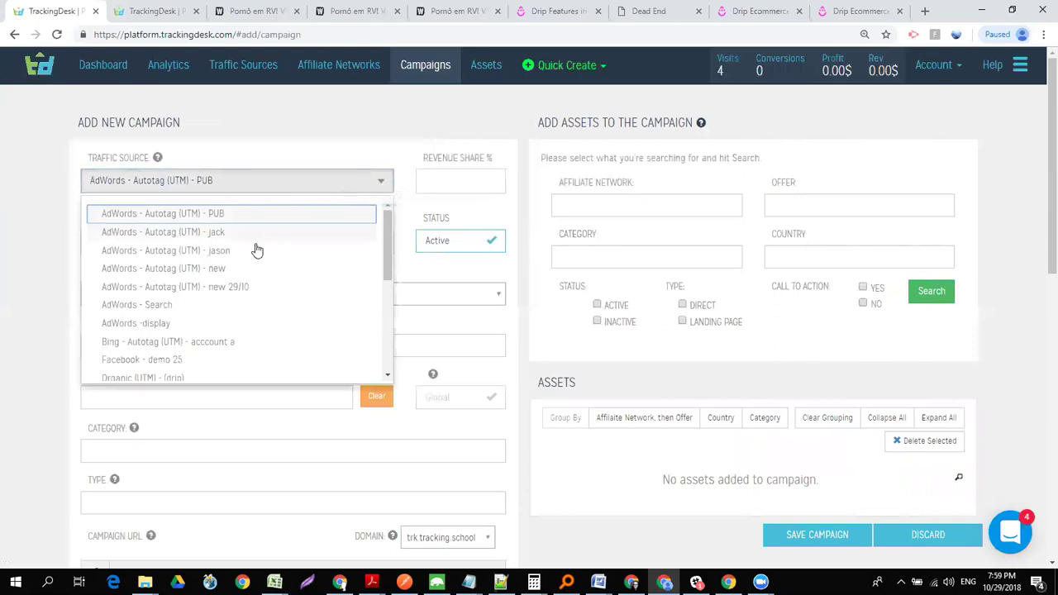
{"action": "left_click_drag", "start_coordinate": [385, 224], "coordinate": [384, 313]}
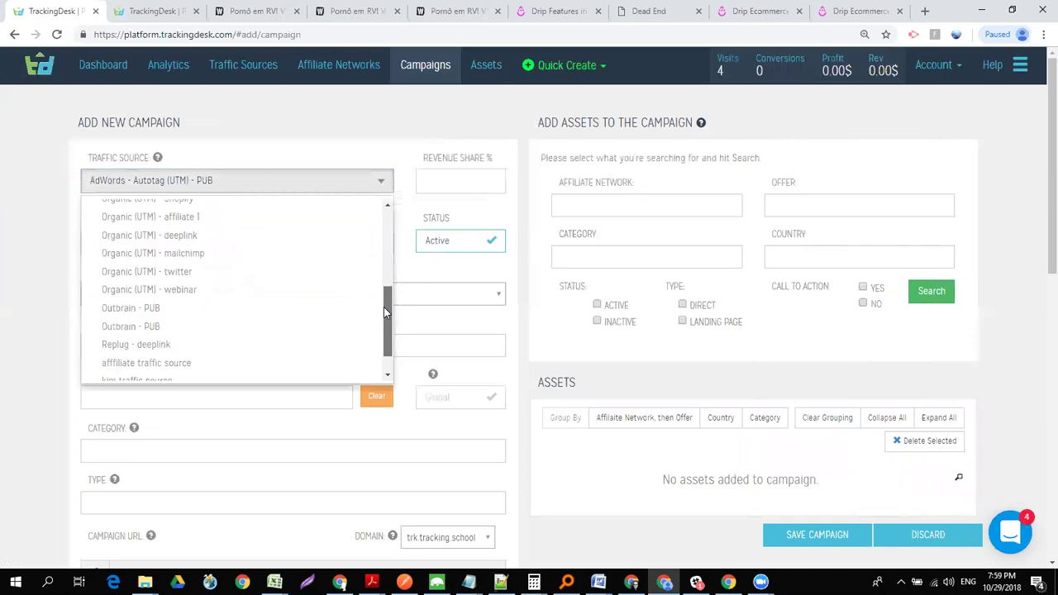
{"action": "left_click", "coordinate": [172, 331]}
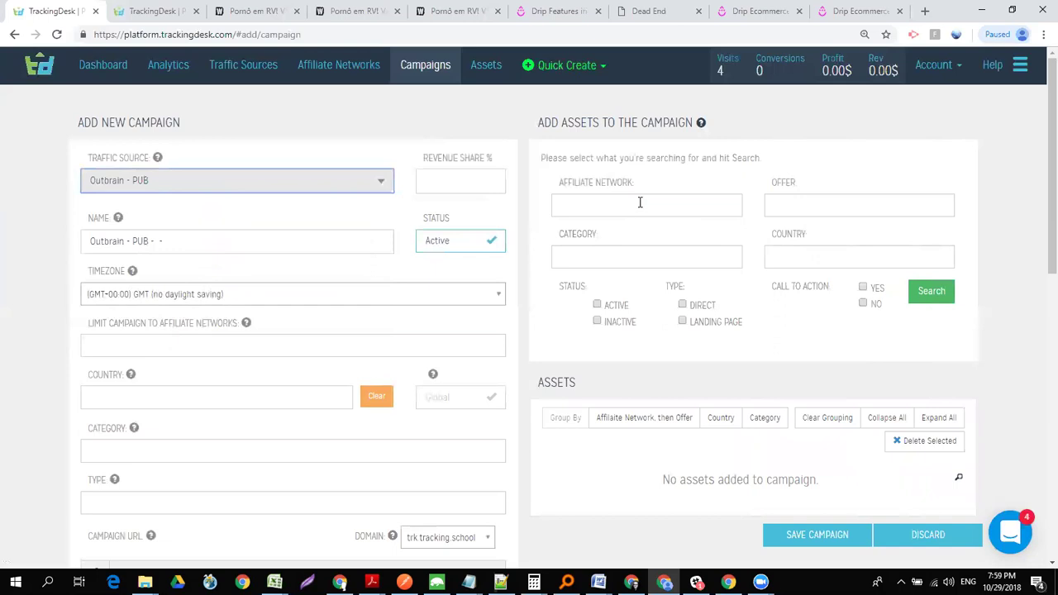
- Search DIRECT assets and add all the results to the campaign
{"action": "left_click", "coordinate": [683, 305]}
{"action": "left_click", "coordinate": [946, 291]}
{"action": "scroll", "coordinate": [961, 267], "scroll_direction": "down", "scroll_amount": 3}
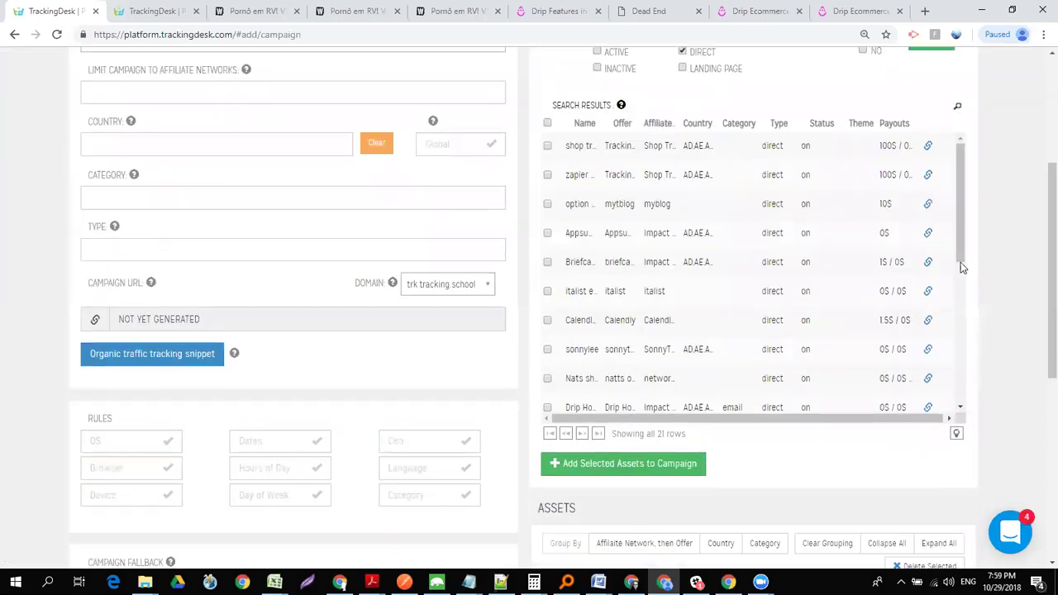
{"action": "left_click", "coordinate": [548, 124]}
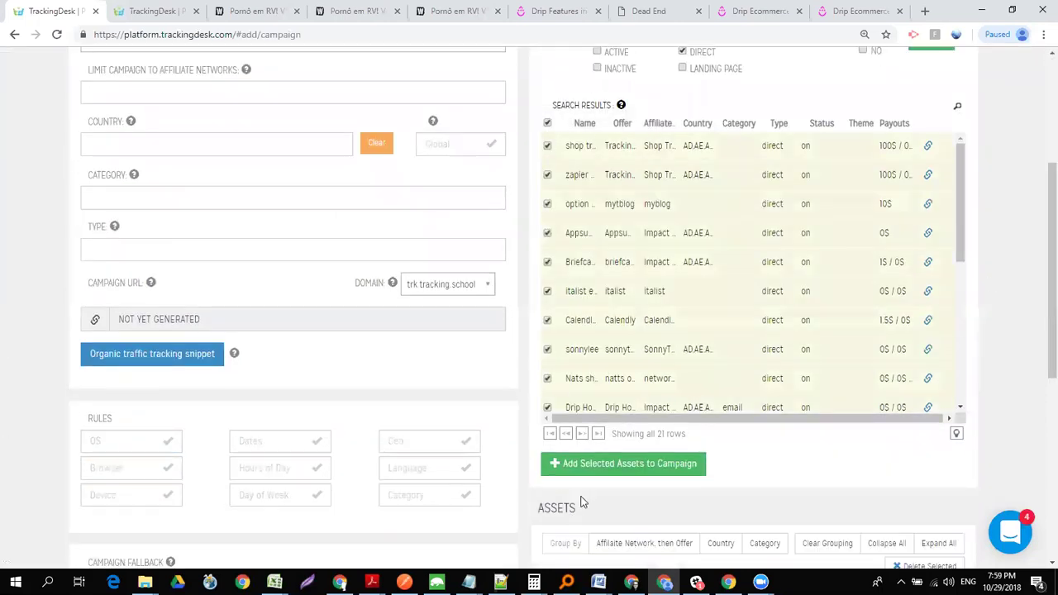
{"action": "left_click", "coordinate": [632, 464]}
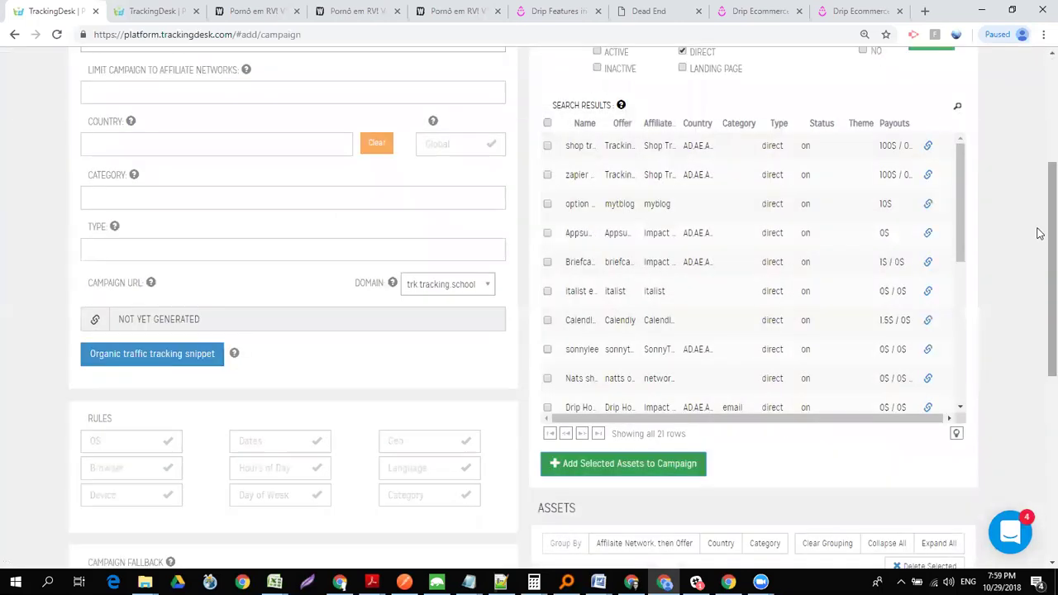
{"action": "scroll", "coordinate": [1040, 248], "scroll_direction": "down", "scroll_amount": 1}
{"action": "scroll", "coordinate": [1039, 229], "scroll_direction": "up", "scroll_amount": 3}
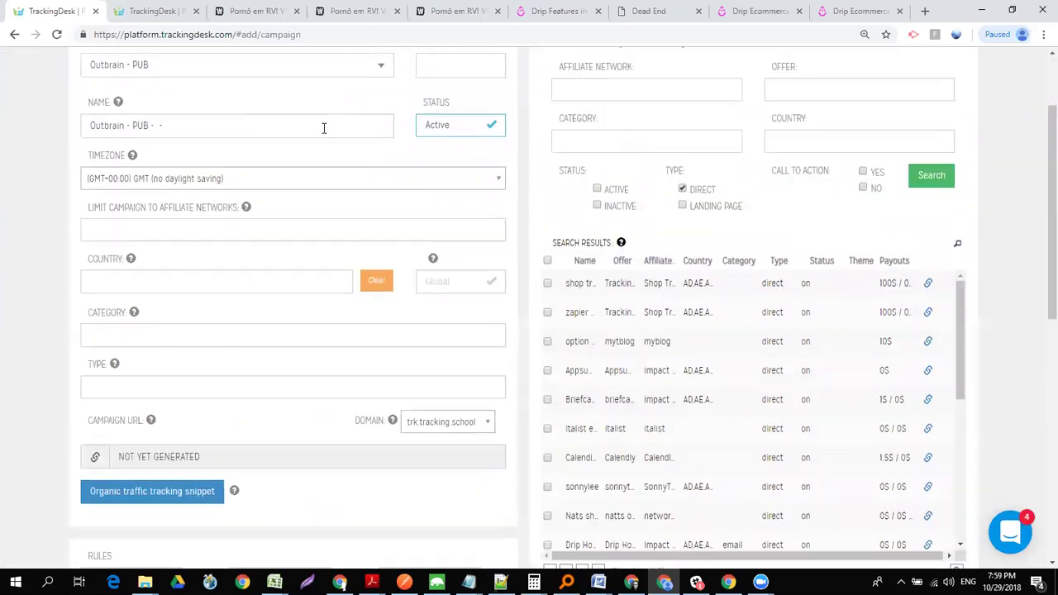
- Pick Andorra and United Arab Emirates as countries, then set the Outbrain campaign back to Global targeting
{"action": "left_click", "coordinate": [475, 283]}
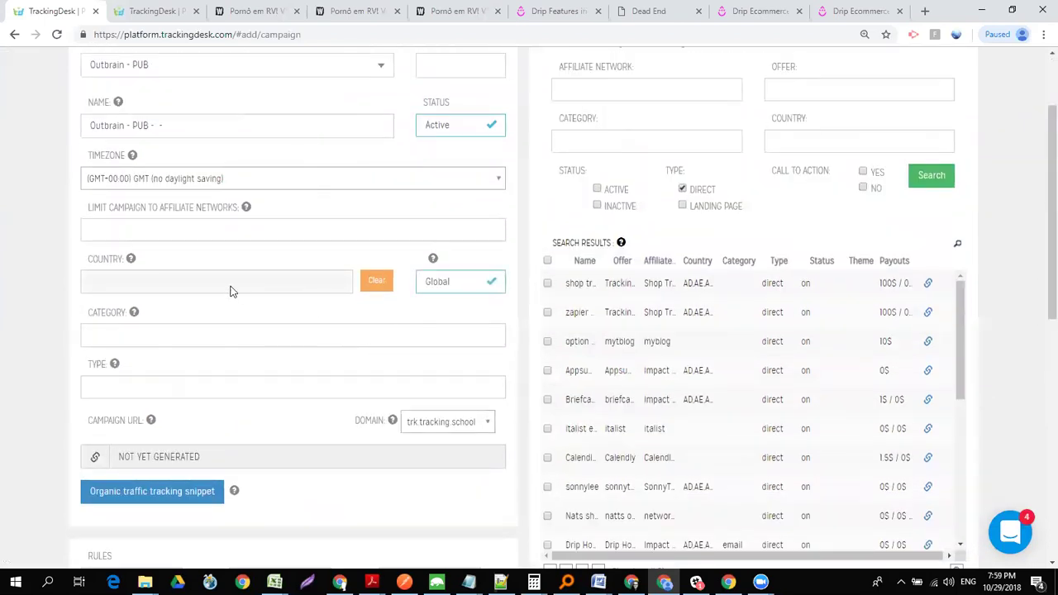
{"action": "left_click", "coordinate": [422, 282]}
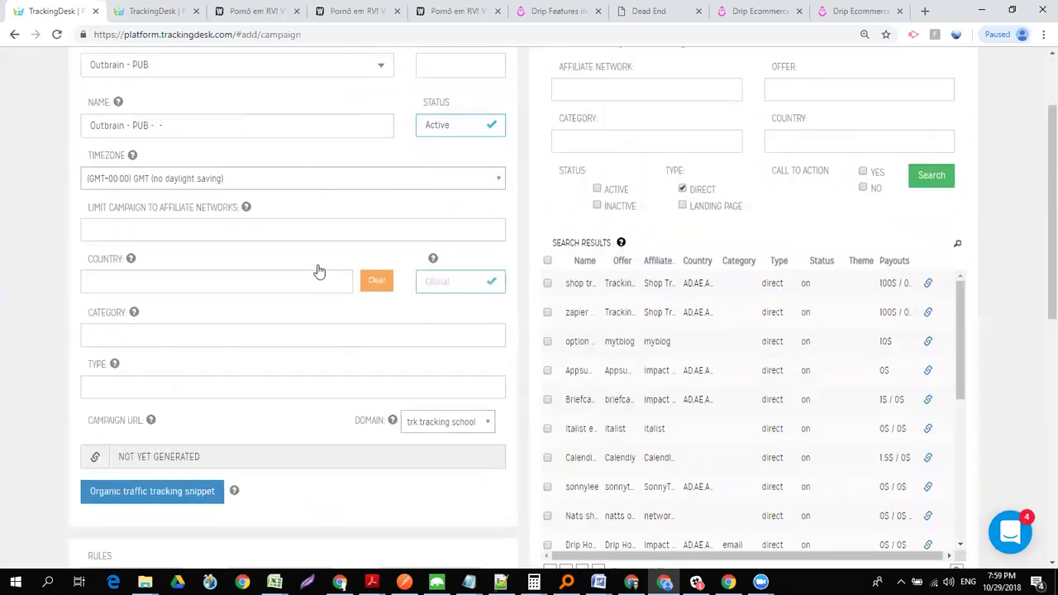
{"action": "left_click", "coordinate": [271, 285]}
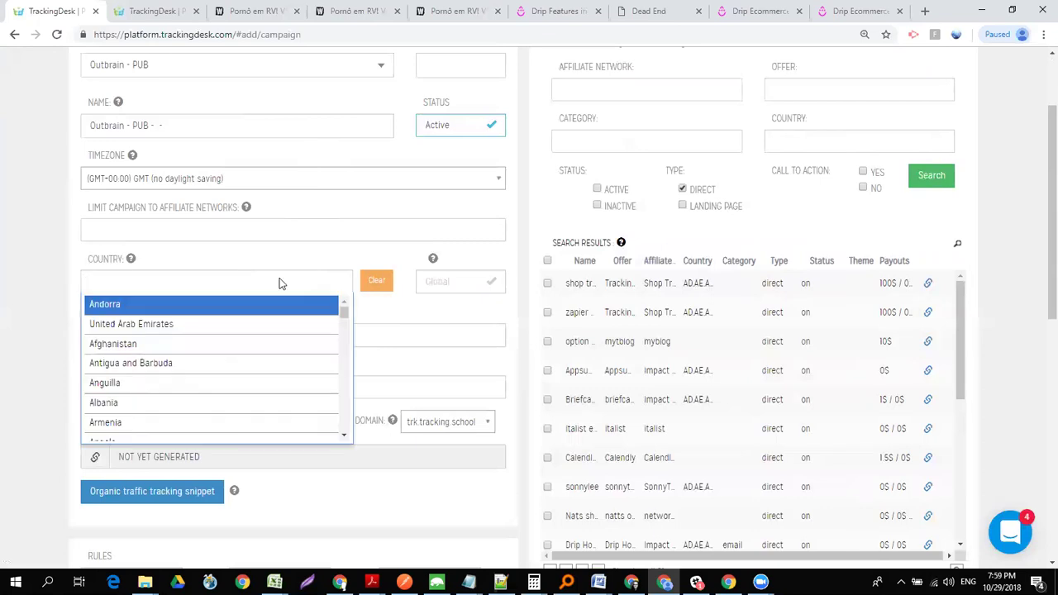
{"action": "left_click", "coordinate": [160, 308]}
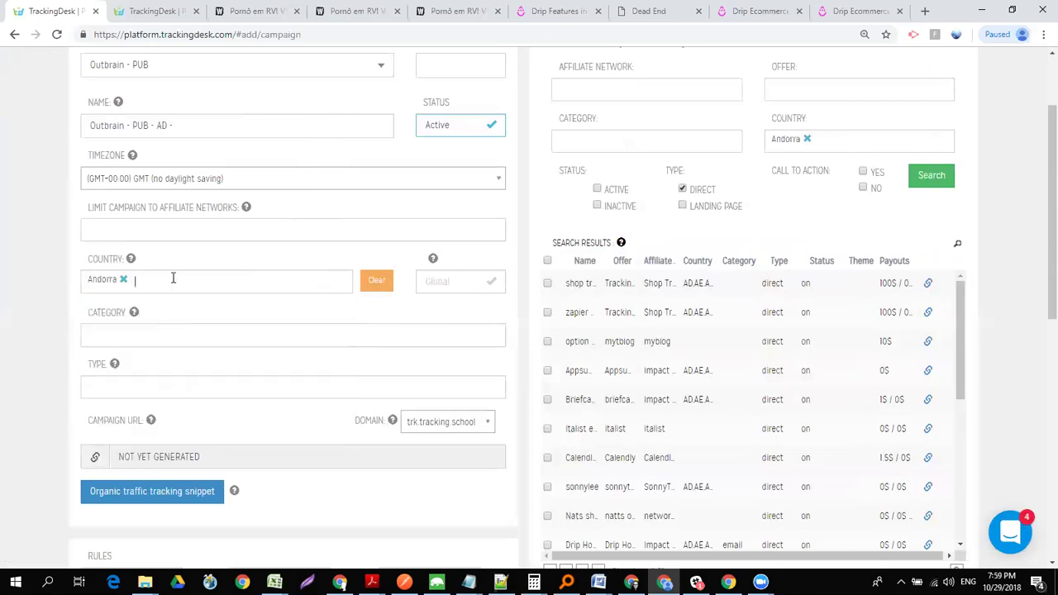
{"action": "type", "text": "unite"}
{"action": "key", "text": "Return"}
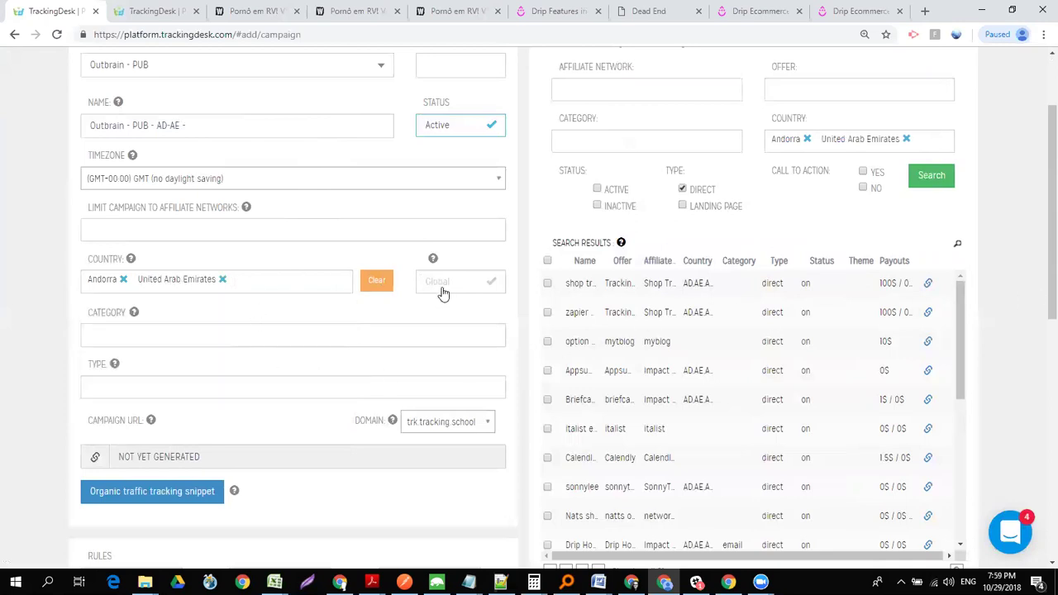
{"action": "left_click", "coordinate": [443, 291]}
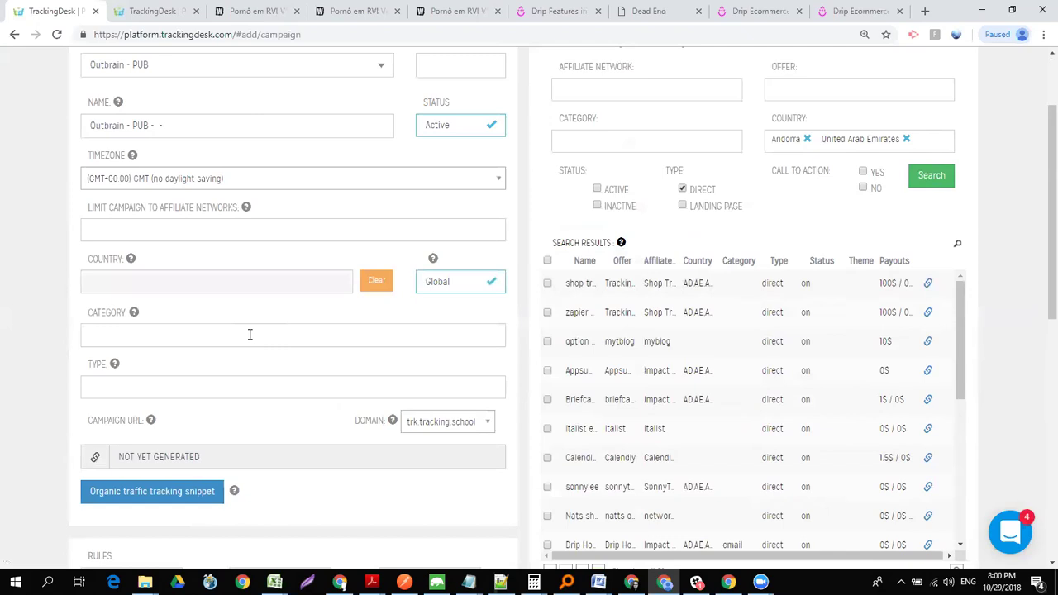
- Set the campaign category to dating and remove Andorra and United Arab Emirates from the asset filter
{"action": "left_click", "coordinate": [250, 334]}
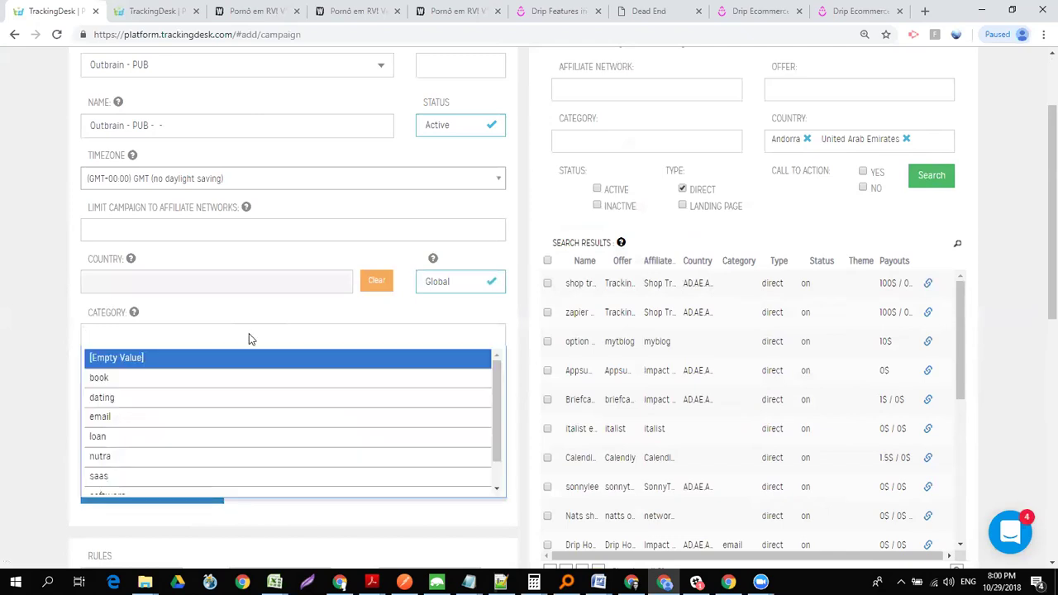
{"action": "left_click", "coordinate": [193, 400]}
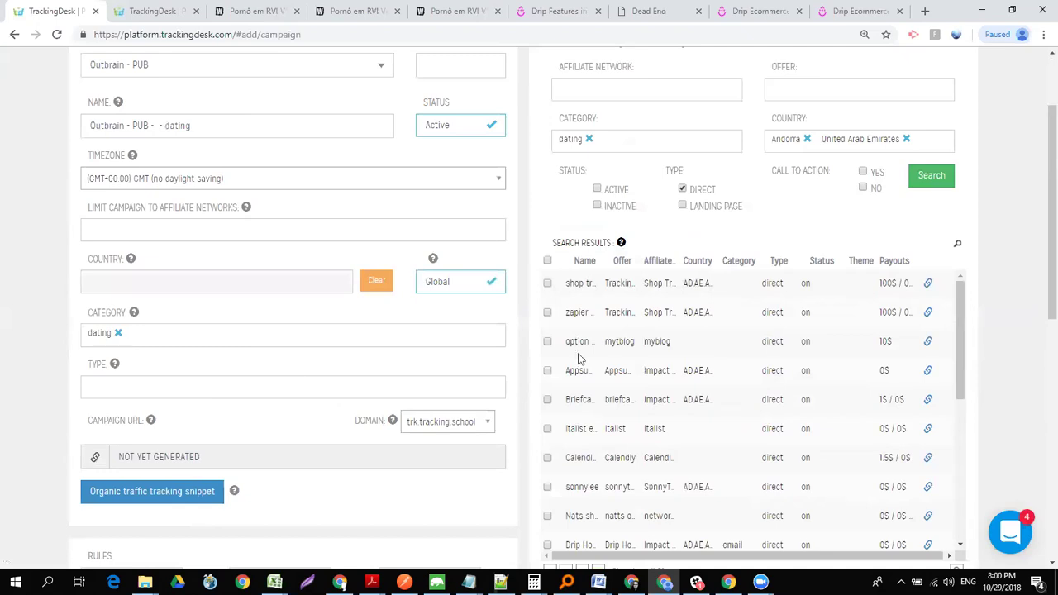
{"action": "left_click", "coordinate": [906, 140]}
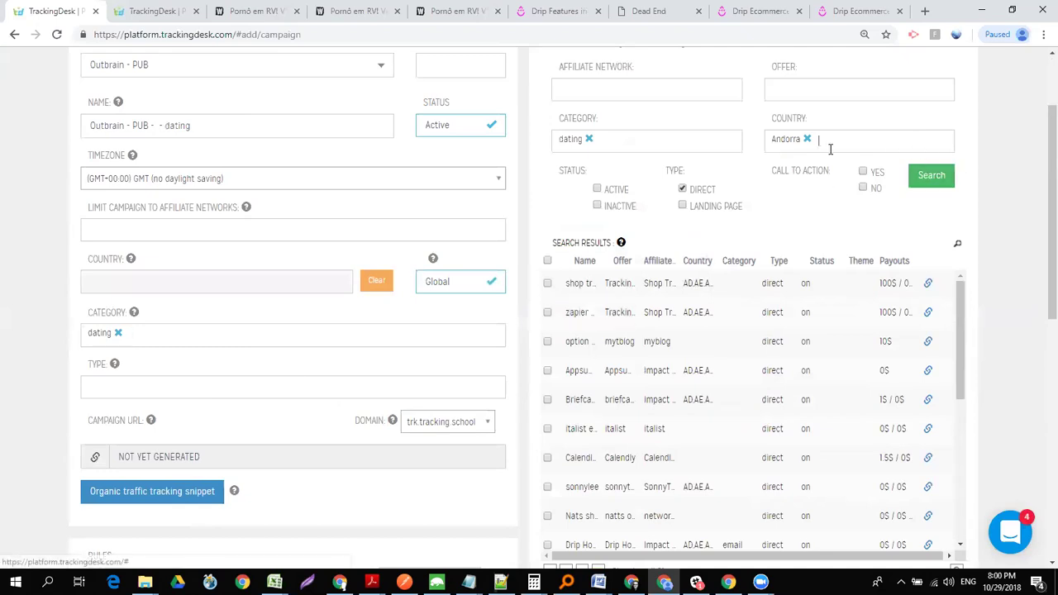
{"action": "left_click", "coordinate": [806, 139]}
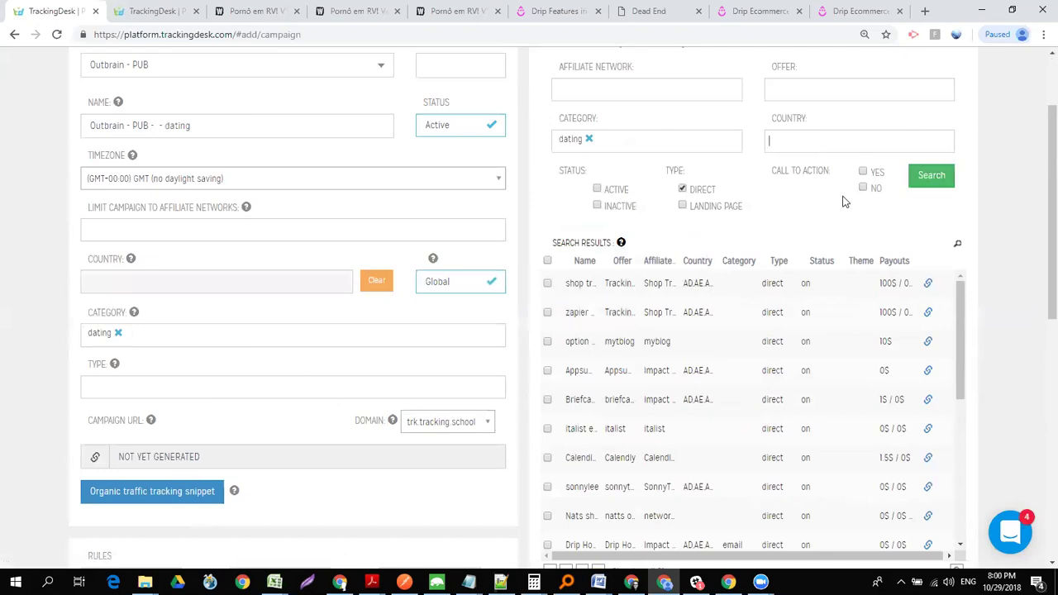
- Search dating assets and add the tracking product result to the campaign
{"action": "left_click", "coordinate": [929, 177]}
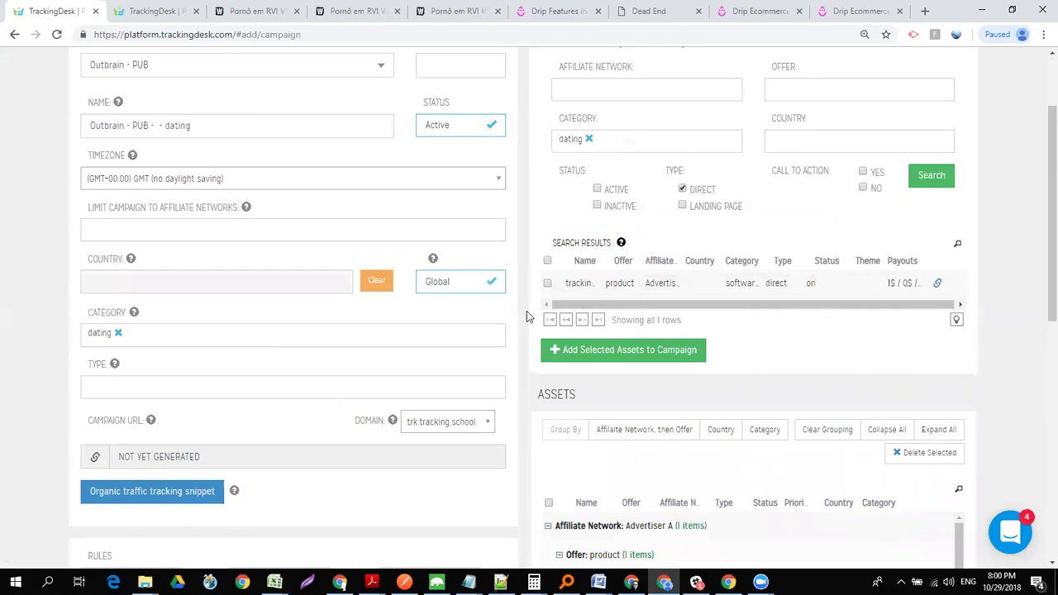
{"action": "left_click", "coordinate": [547, 261]}
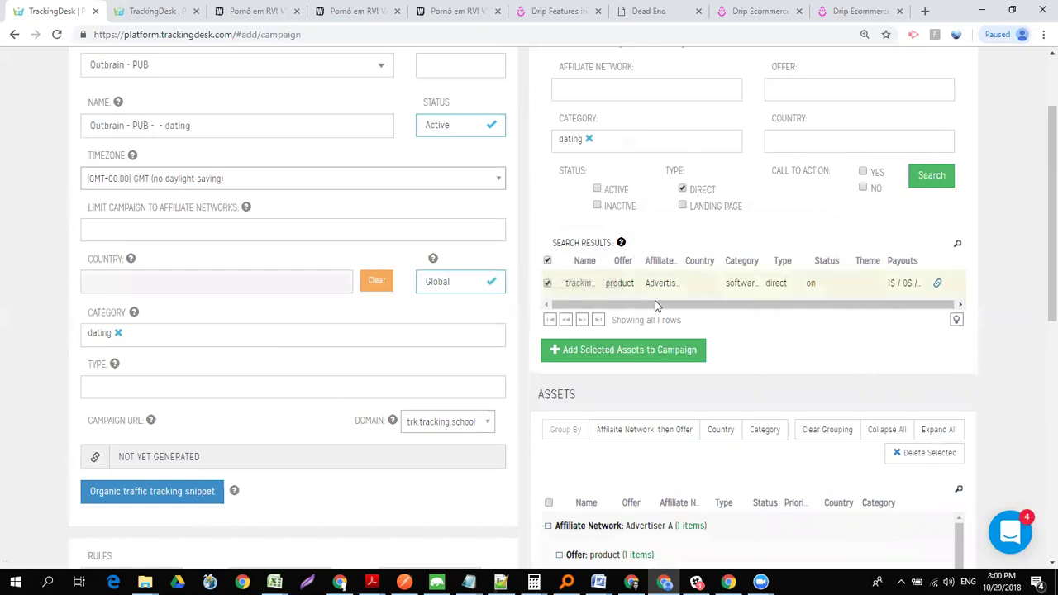
{"action": "left_click", "coordinate": [650, 349]}
{"action": "scroll", "coordinate": [1040, 273], "scroll_direction": "down", "scroll_amount": 4}
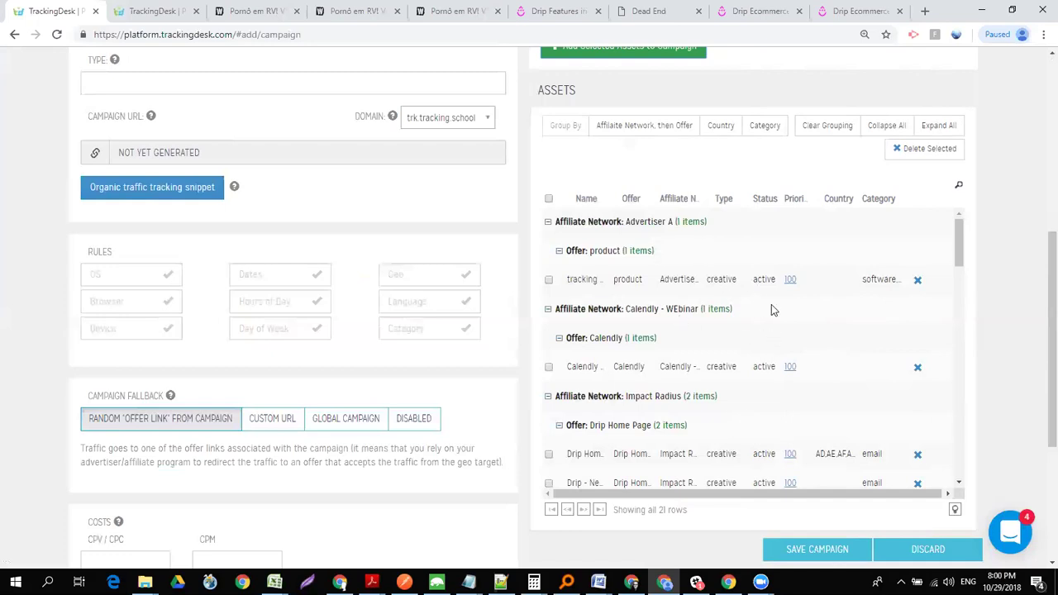
- Open the offer row's Edit Offer Link page in a new tab from the campaign's Search Results
{"action": "left_click_drag", "start_coordinate": [1039, 349], "coordinate": [1039, 266]}
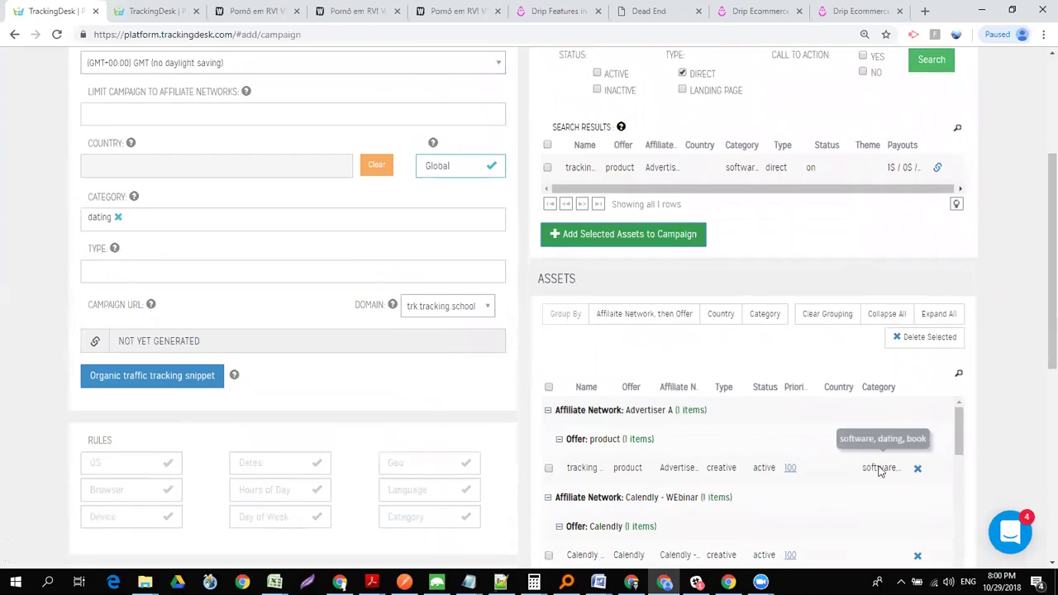
{"action": "left_click_drag", "start_coordinate": [1039, 296], "coordinate": [1040, 369]}
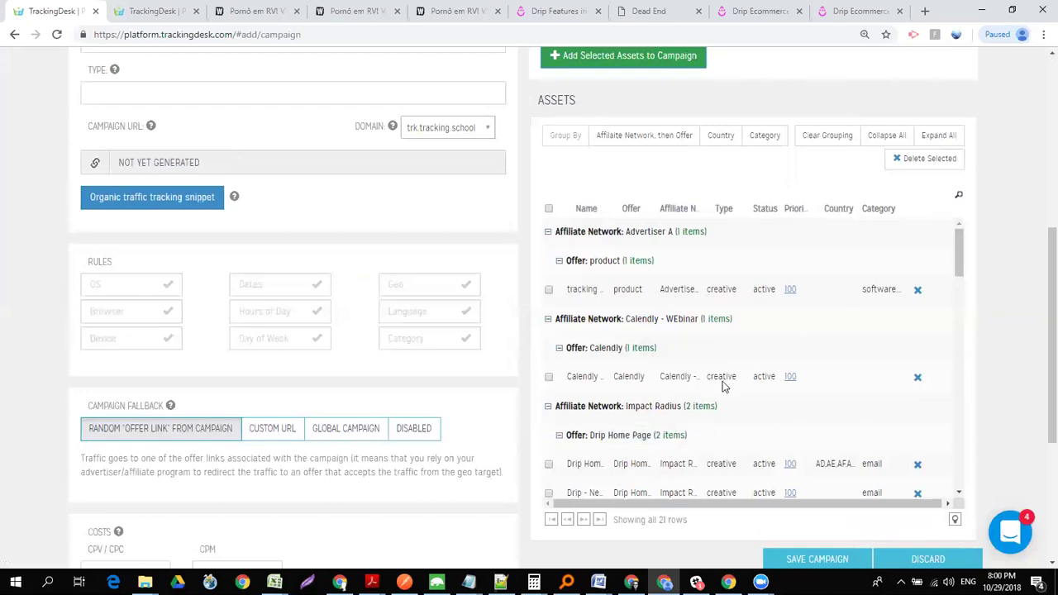
{"action": "scroll", "coordinate": [1040, 273], "scroll_direction": "up", "scroll_amount": 3}
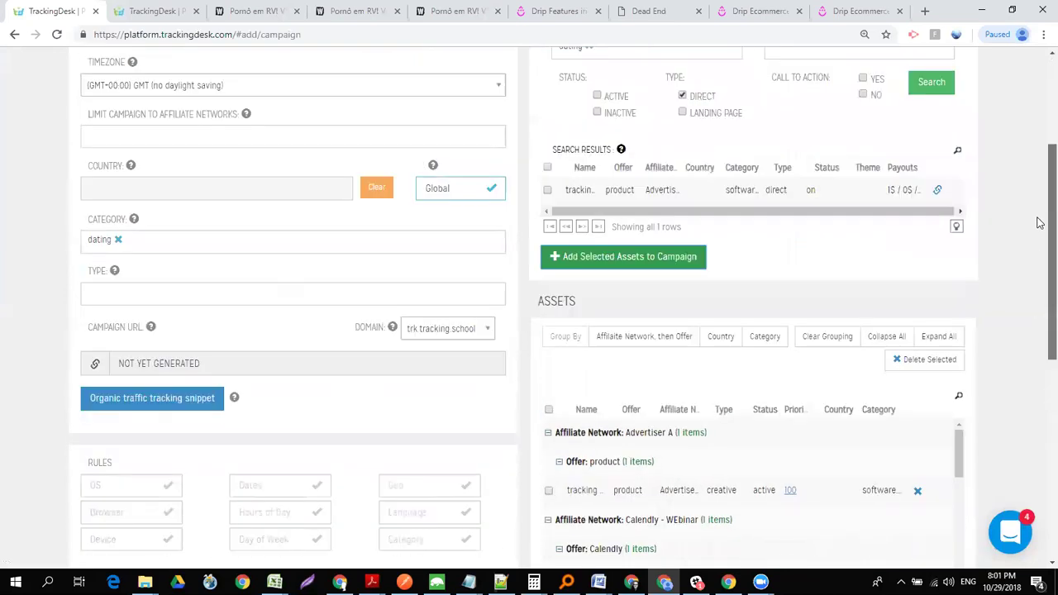
{"action": "scroll", "coordinate": [992, 239], "scroll_direction": "up", "scroll_amount": 1}
{"action": "left_click", "coordinate": [937, 275]}
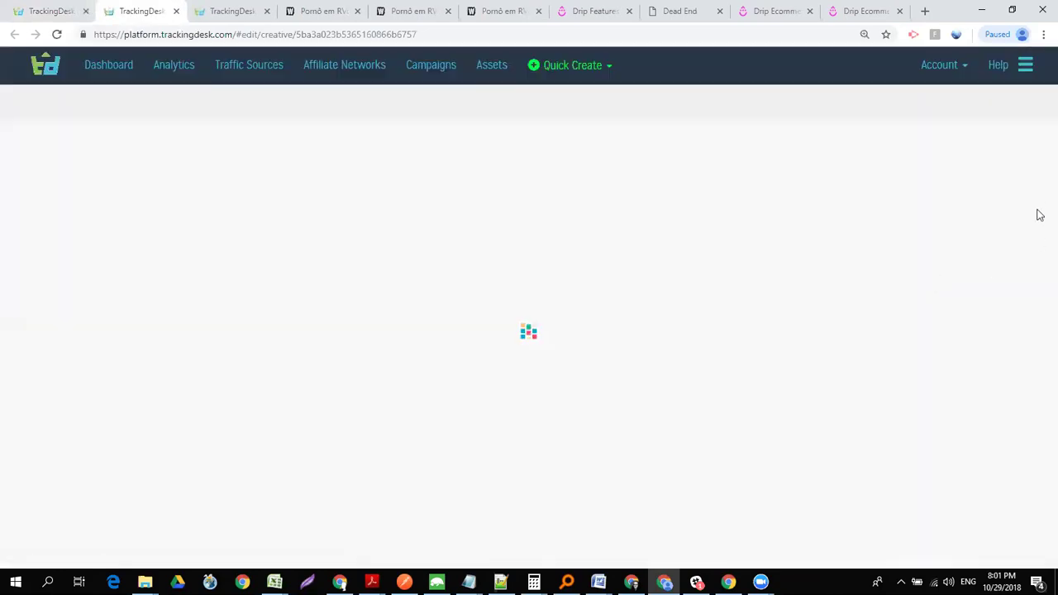
- Add Mac OS to the tracking product offer link's OS rule
{"action": "scroll", "coordinate": [1038, 210], "scroll_direction": "down", "scroll_amount": 3}
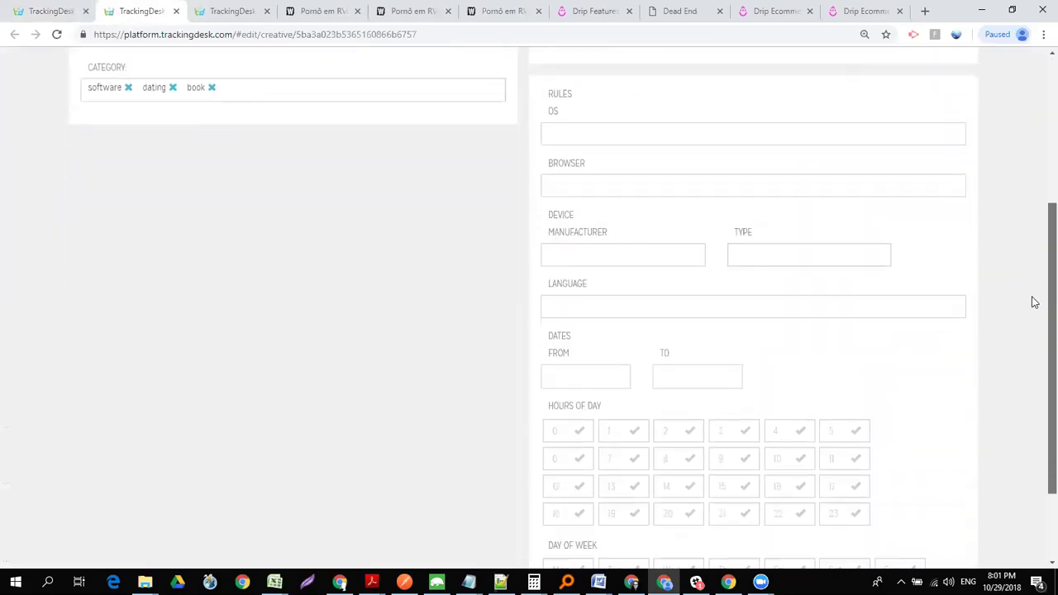
{"action": "scroll", "coordinate": [1039, 215], "scroll_direction": "up", "scroll_amount": 2}
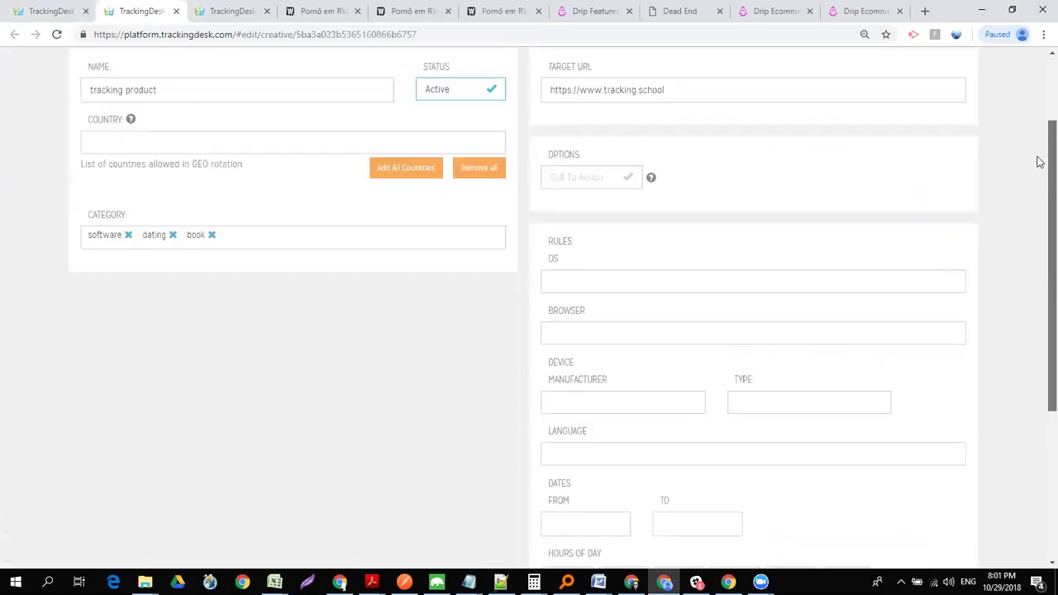
{"action": "left_click", "coordinate": [602, 287]}
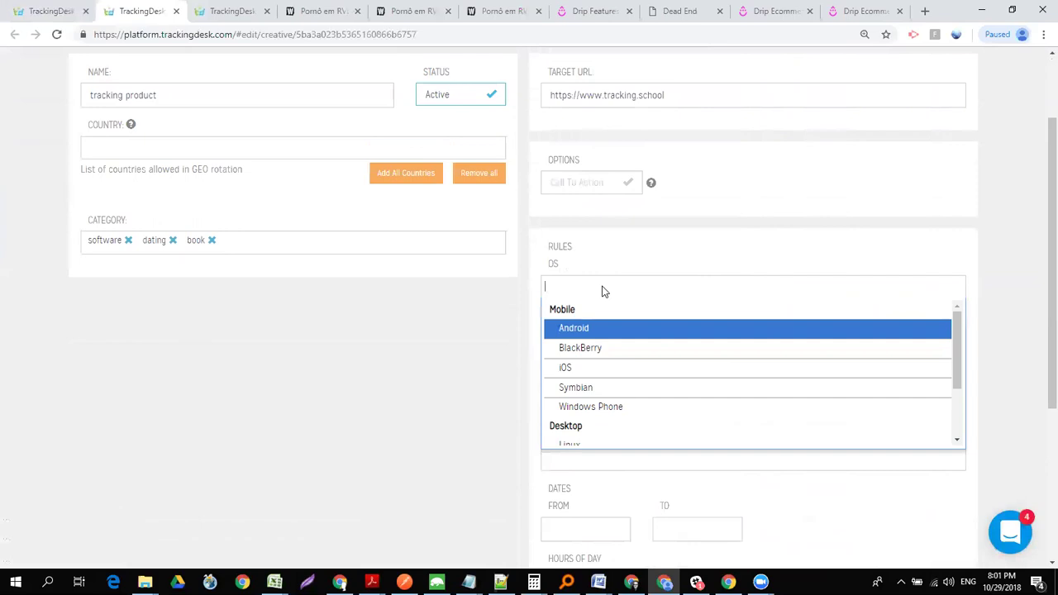
{"action": "key", "text": "Down"}
{"action": "key", "text": "Down"}
{"action": "key", "text": "Down"}
{"action": "key", "text": "Down"}
{"action": "key", "text": "Down"}
{"action": "key", "text": "Down"}
{"action": "key", "text": "Down"}
{"action": "key", "text": "Up"}
{"action": "key", "text": "Return"}
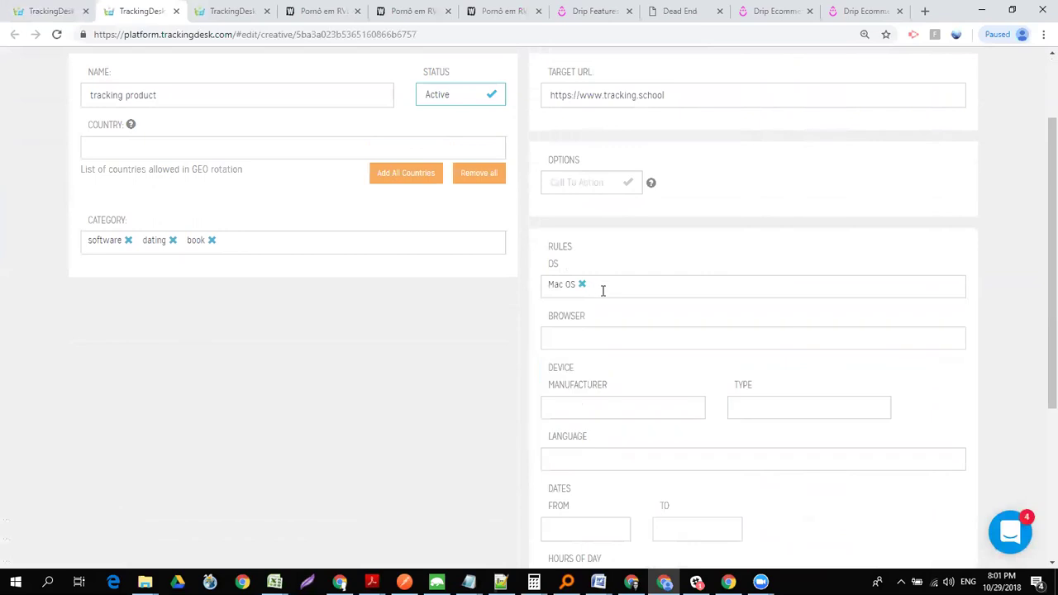
- Add Firefox to the Browser rule and save the offer link
{"action": "left_click", "coordinate": [582, 340]}
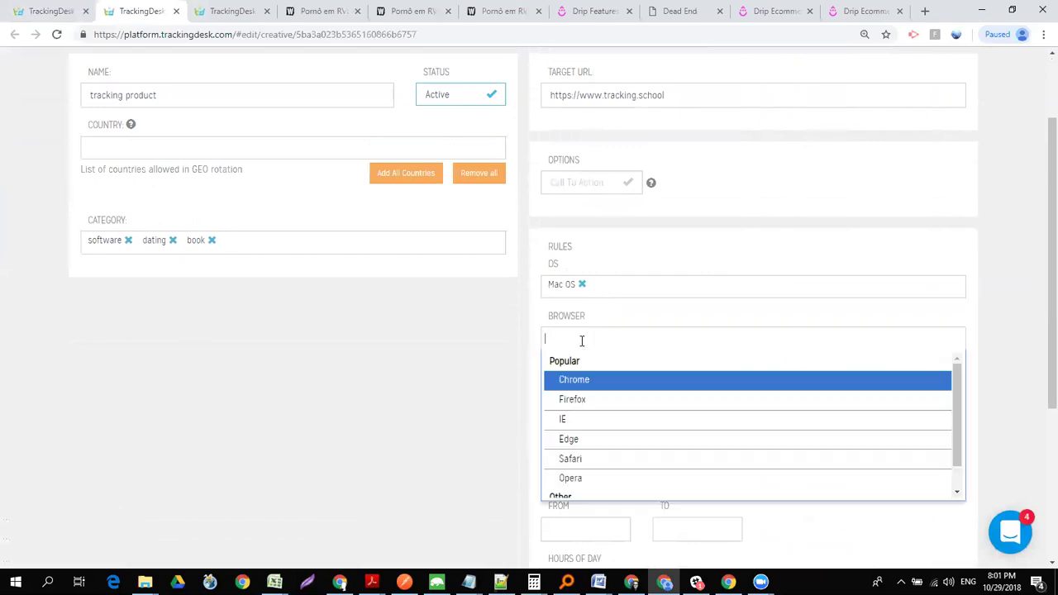
{"action": "key", "text": "Down"}
{"action": "key", "text": "Return"}
{"action": "left_click_drag", "start_coordinate": [1041, 350], "coordinate": [1039, 523]}
{"action": "left_click", "coordinate": [815, 529]}
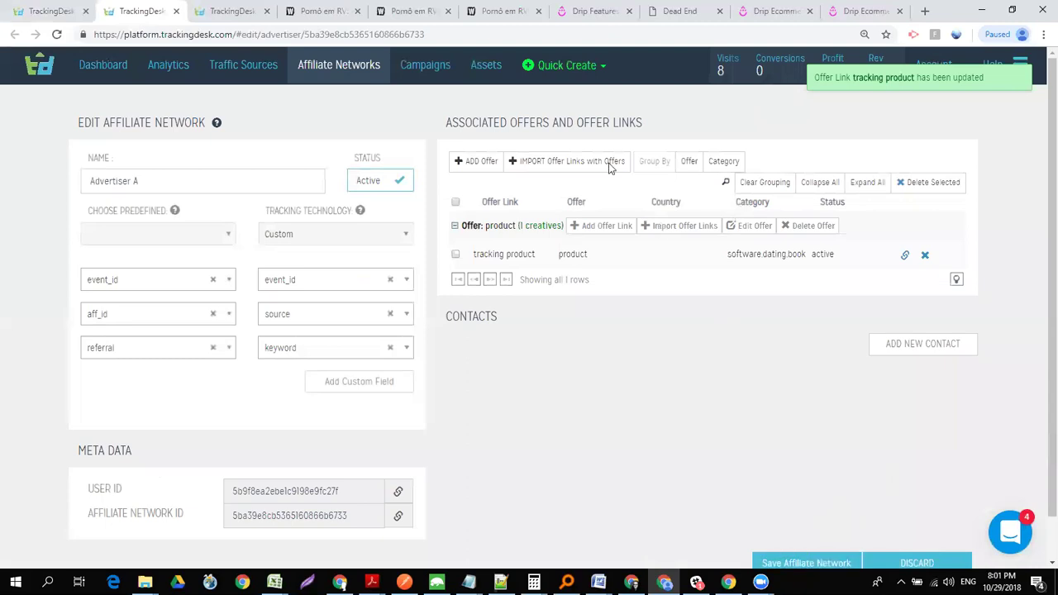
- Save the Advertiser A affiliate network and start a new campaign
{"action": "left_click", "coordinate": [792, 562]}
{"action": "left_click", "coordinate": [431, 73]}
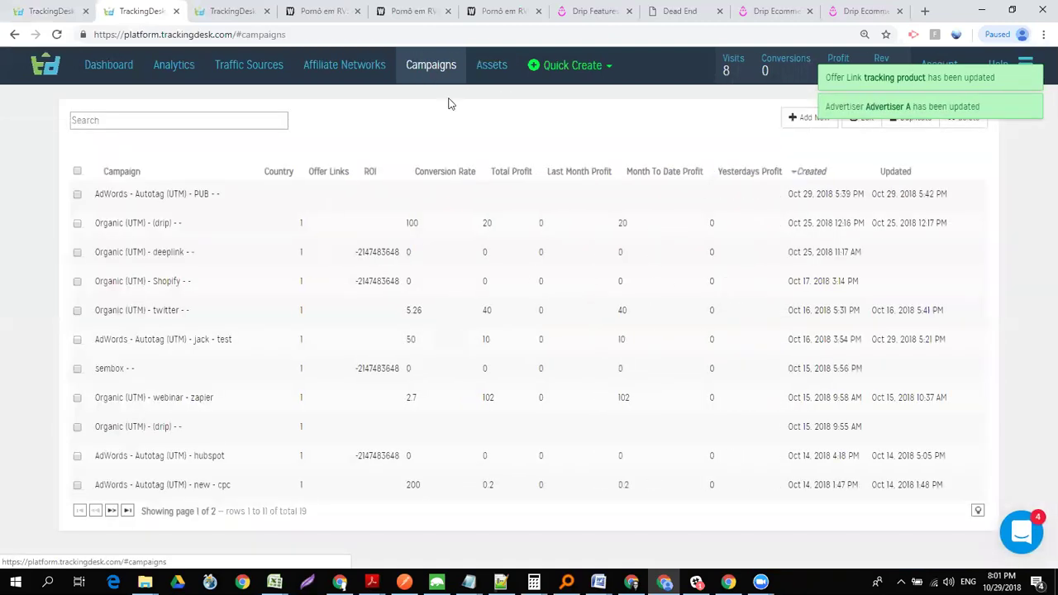
{"action": "left_click", "coordinate": [809, 120]}
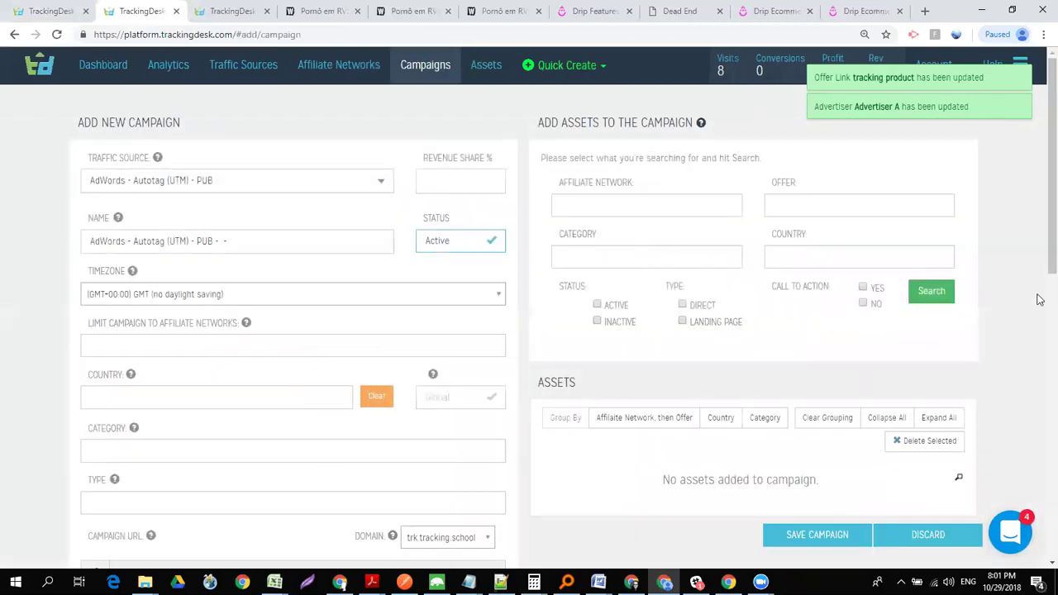
- Enable the OS and Browser rules on the new AdWords - Autotag (UTM) - PUB campaign
{"action": "scroll", "coordinate": [1040, 191], "scroll_direction": "down", "scroll_amount": 1}
{"action": "scroll", "coordinate": [1040, 191], "scroll_direction": "down", "scroll_amount": 5}
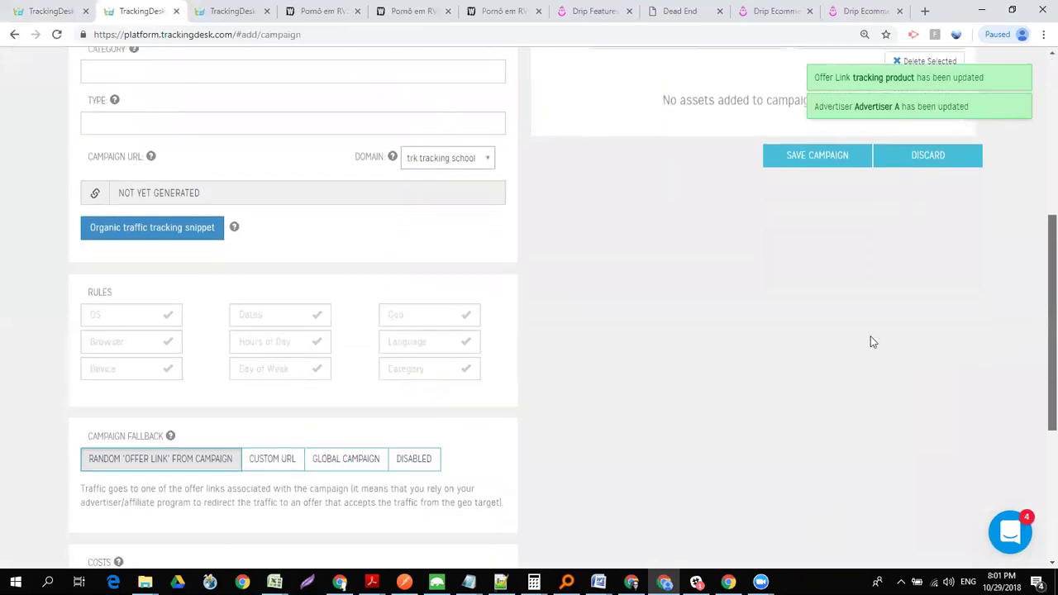
{"action": "left_click", "coordinate": [134, 313]}
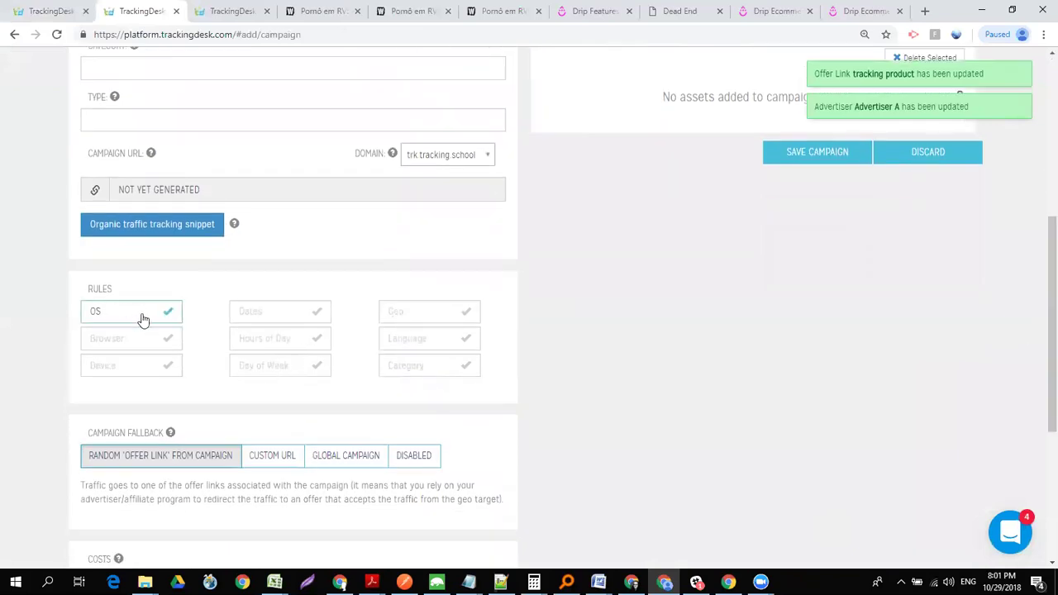
{"action": "left_click", "coordinate": [147, 342]}
{"action": "scroll", "coordinate": [1040, 290], "scroll_direction": "up", "scroll_amount": 3}
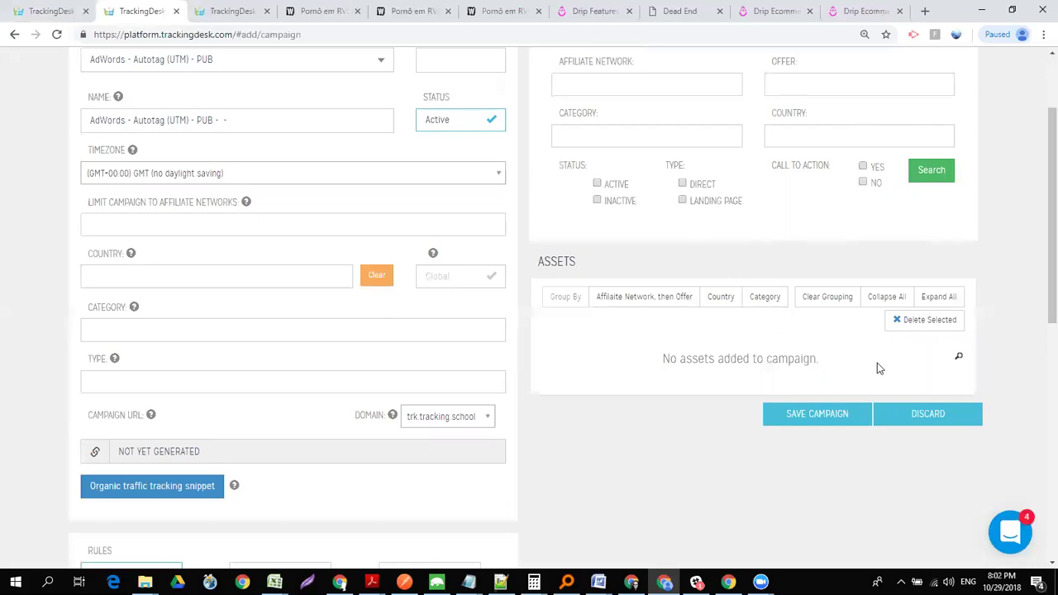
{"action": "scroll", "coordinate": [1039, 306], "scroll_direction": "up", "scroll_amount": 2}
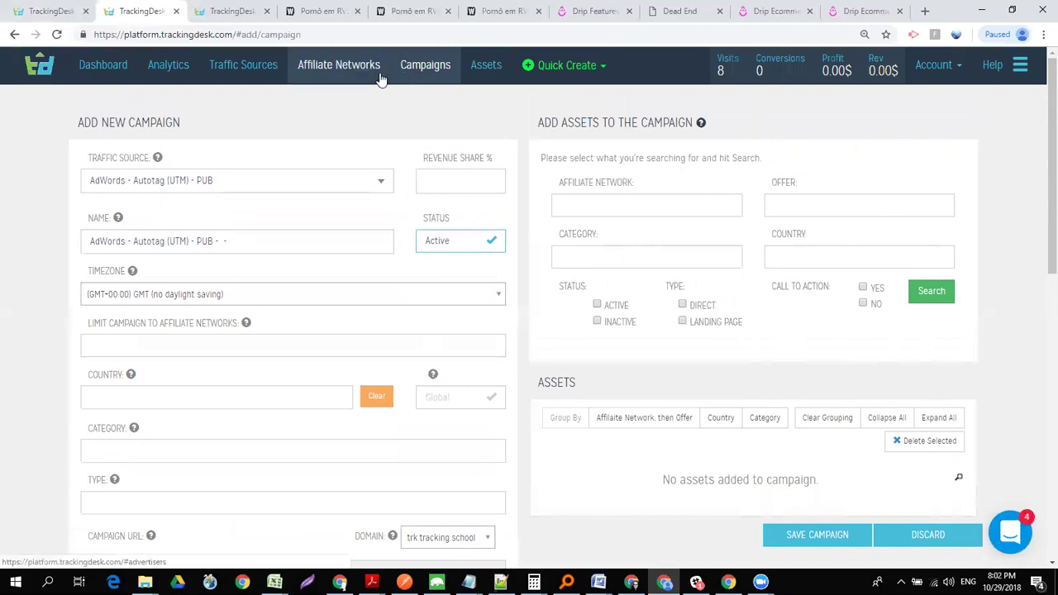
- Search support.trackingdesk.com for adwords and open the Setup an AdWords campaign in TrackingDesk article
{"action": "key", "text": "ctrl+t"}
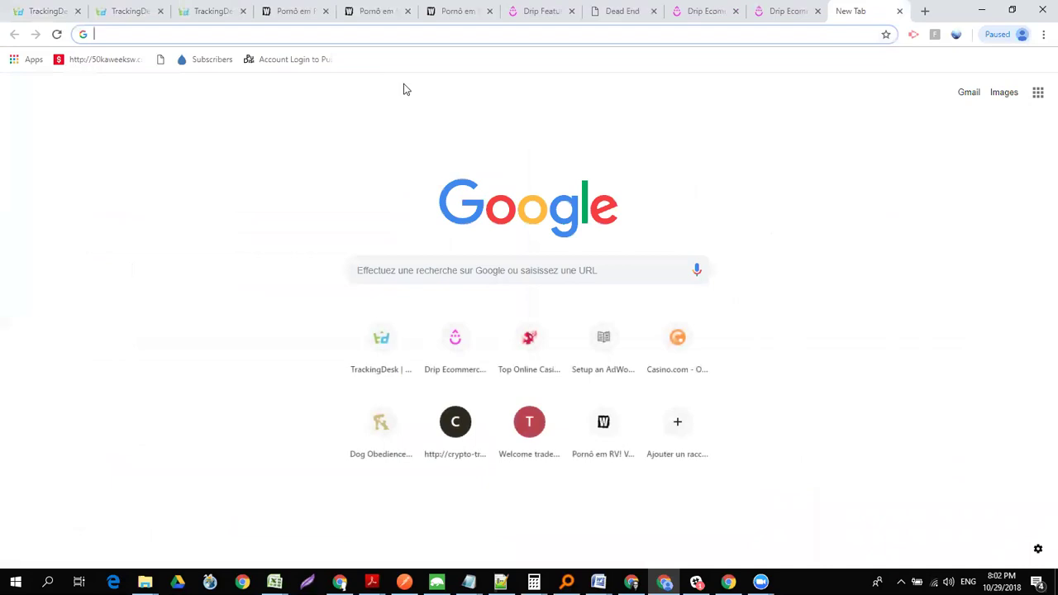
{"action": "type", "text": "support.trackingdesk.com"}
{"action": "key", "text": "Return"}
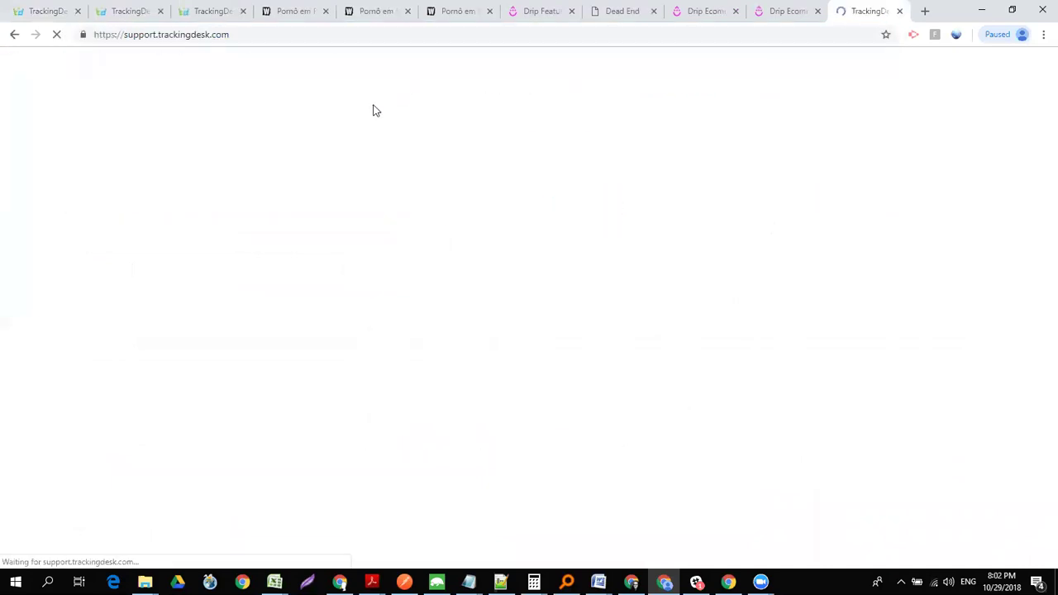
{"action": "type", "text": "adwords"}
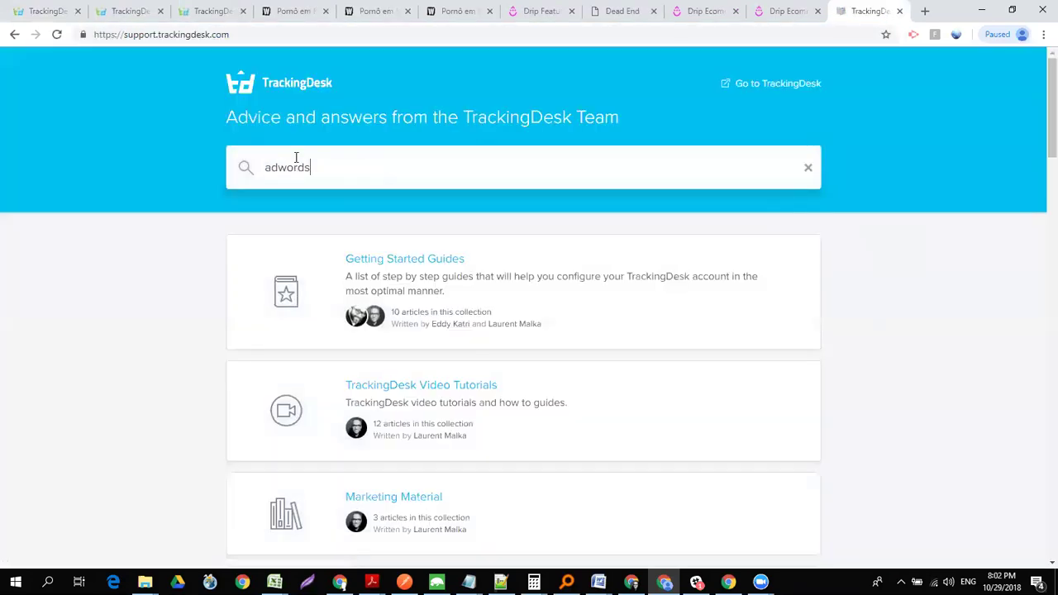
{"action": "key", "text": "Return"}
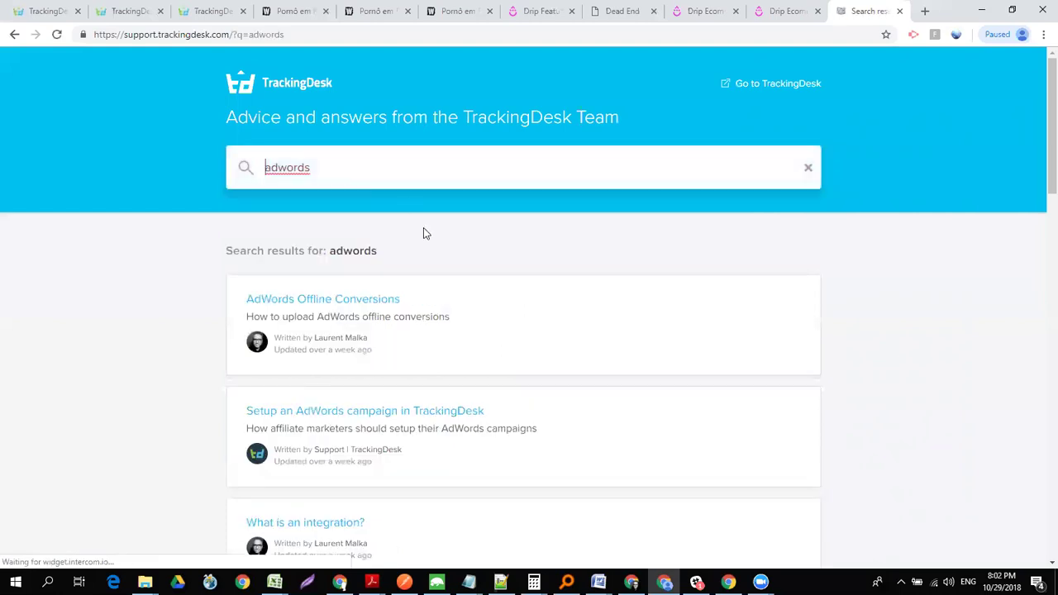
{"action": "left_click", "coordinate": [370, 420]}
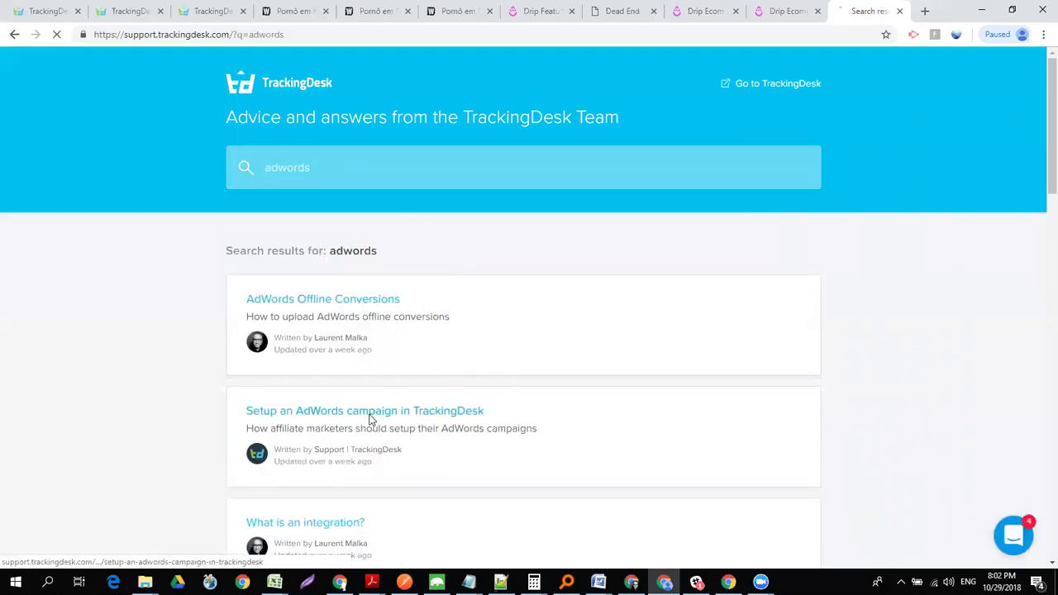
- Select the article's default {lpurl}?utm_source=google tracking template line
{"action": "left_click_drag", "start_coordinate": [1044, 83], "coordinate": [1036, 276]}
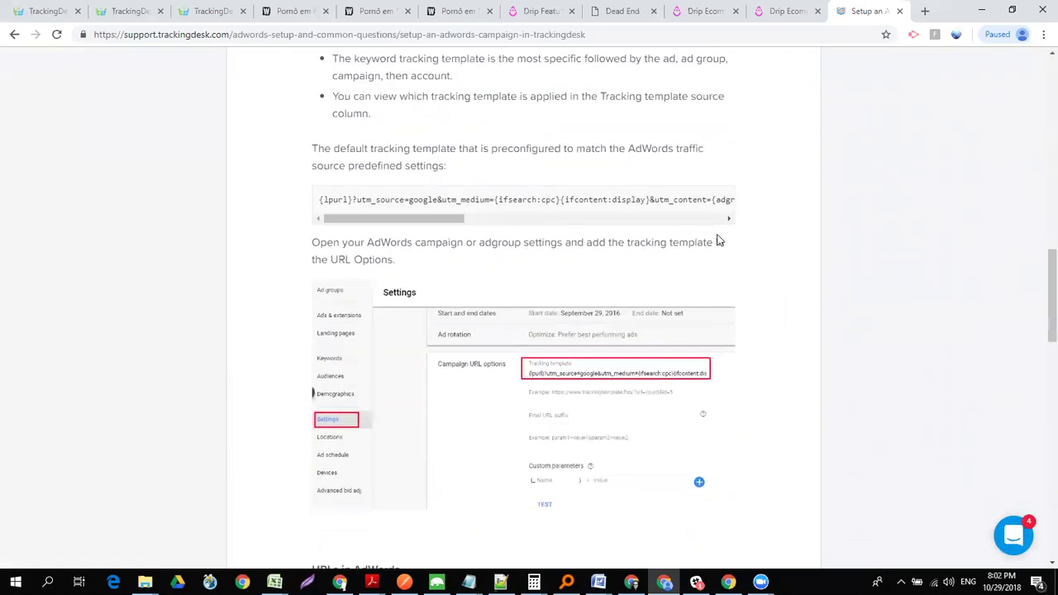
{"action": "triple_click", "coordinate": [342, 199]}
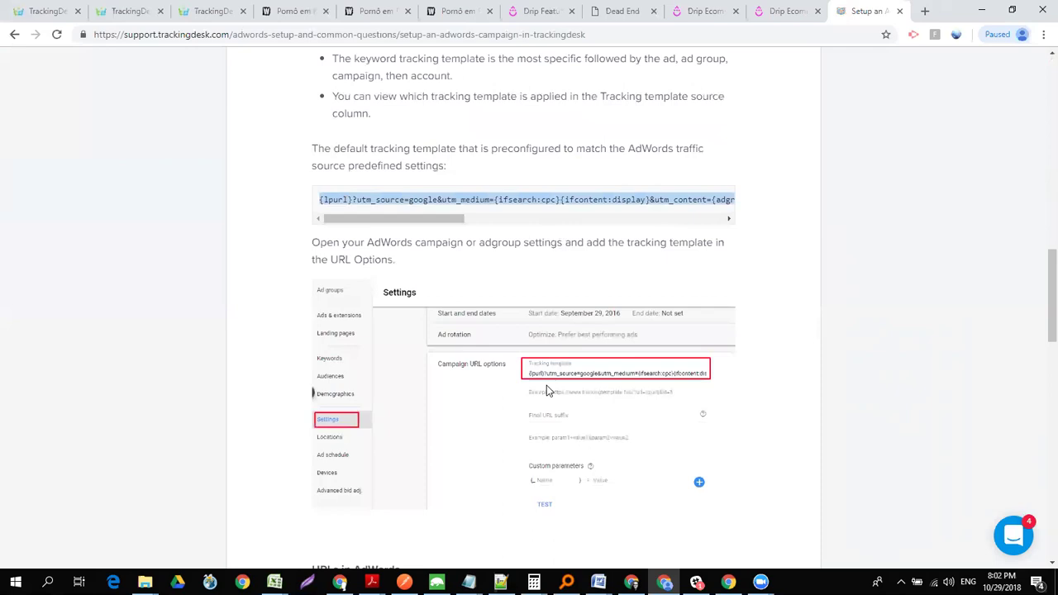
{"action": "left_click_drag", "start_coordinate": [463, 219], "coordinate": [440, 245]}
- Zoom the article to 150%, reselect the default tracking template line, and return to the top
{"action": "key", "text": "ctrl+plus"}
{"action": "key", "text": "ctrl+plus"}
{"action": "key", "text": "ctrl+plus"}
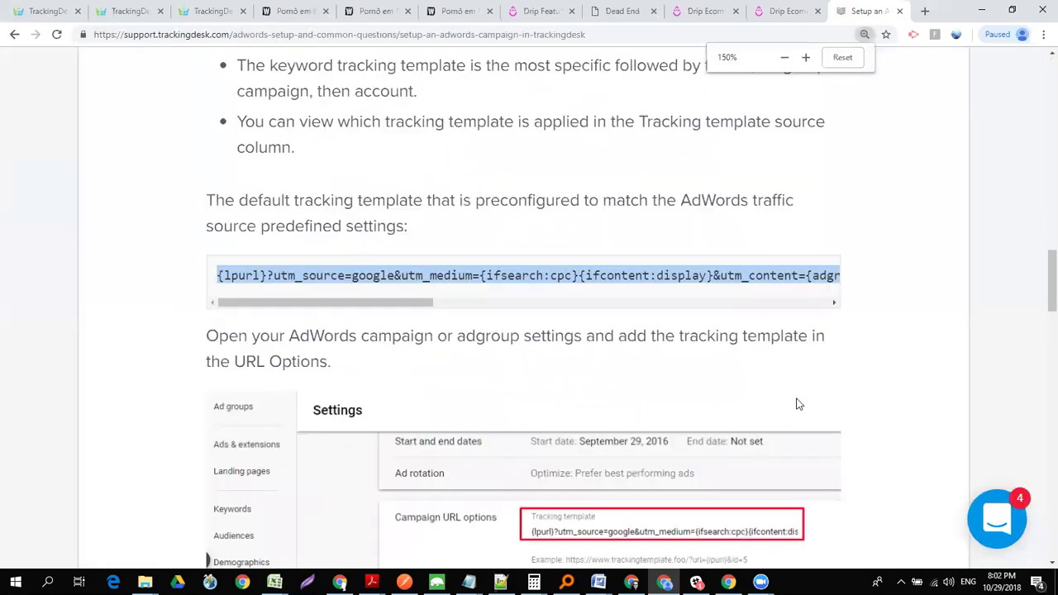
{"action": "left_click", "coordinate": [1021, 288]}
{"action": "left_click_drag", "start_coordinate": [1039, 316], "coordinate": [1002, 306]}
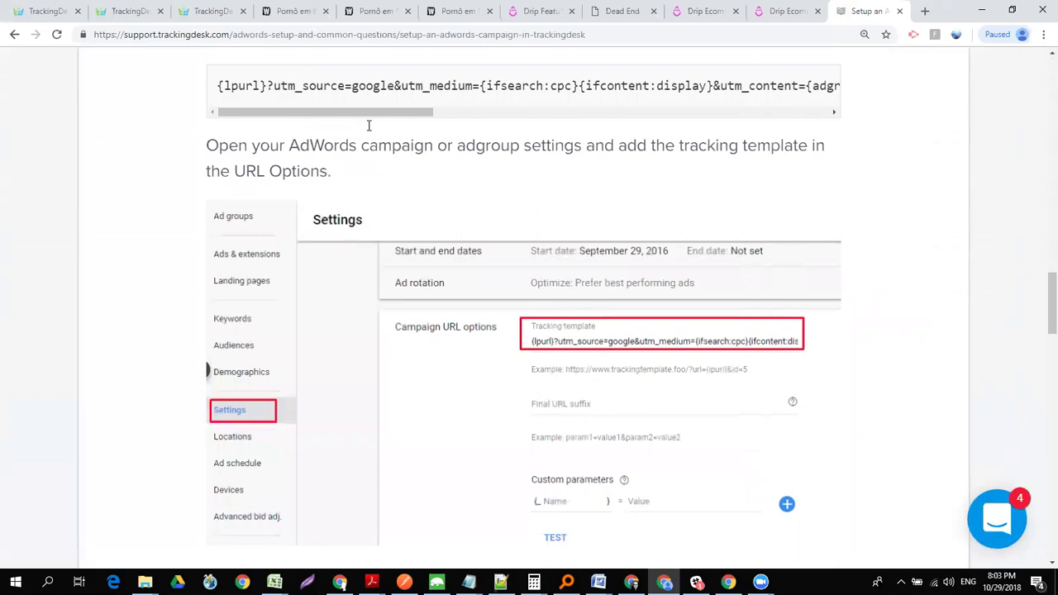
{"action": "triple_click", "coordinate": [330, 83]}
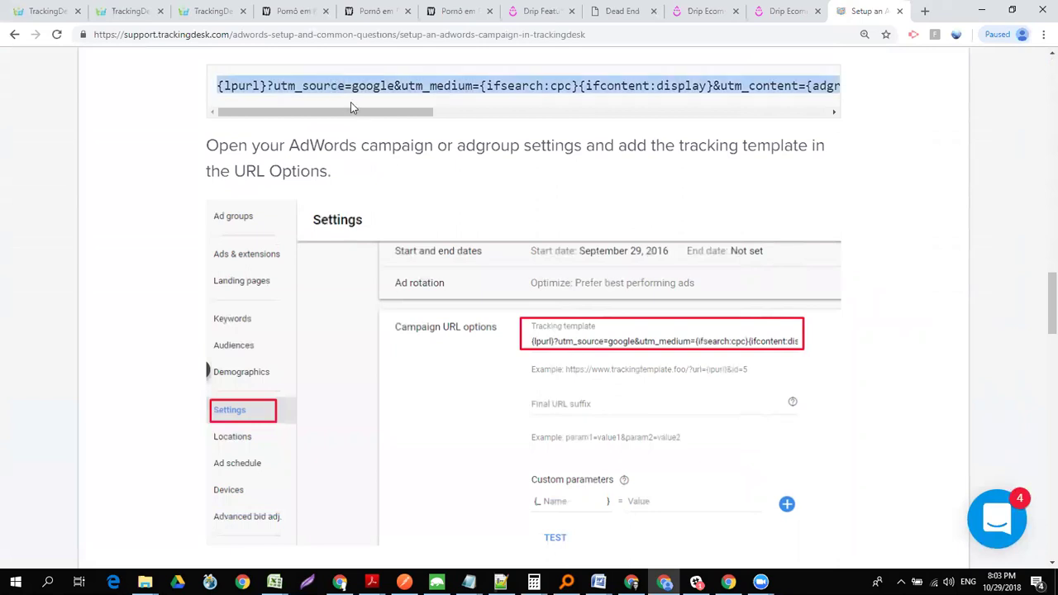
{"action": "left_click_drag", "start_coordinate": [355, 111], "coordinate": [286, 125]}
{"action": "left_click_drag", "start_coordinate": [1040, 304], "coordinate": [1040, 330]}
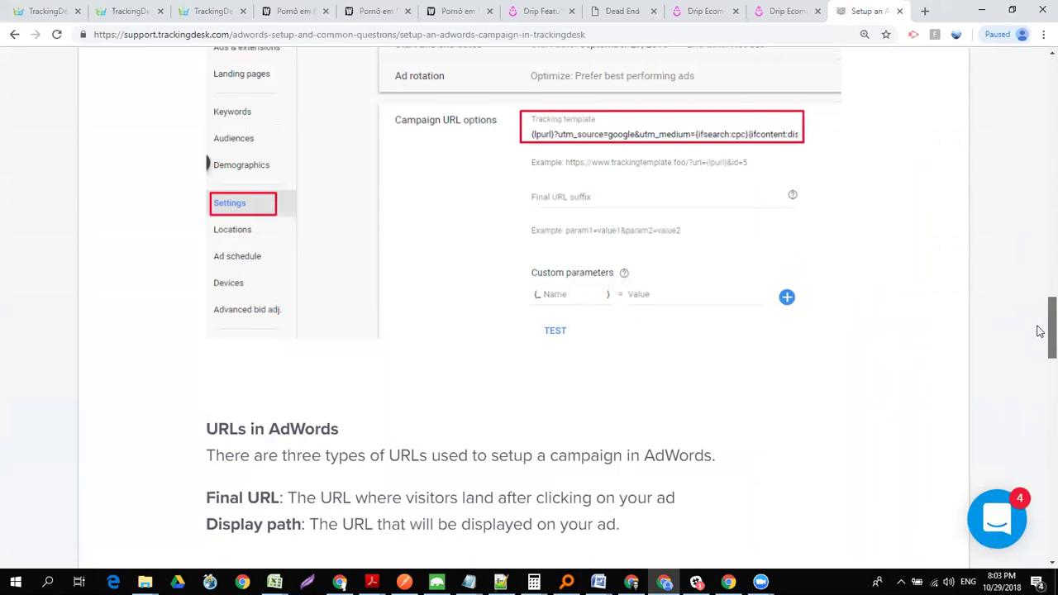
{"action": "left_click_drag", "start_coordinate": [1040, 331], "coordinate": [1040, 301]}
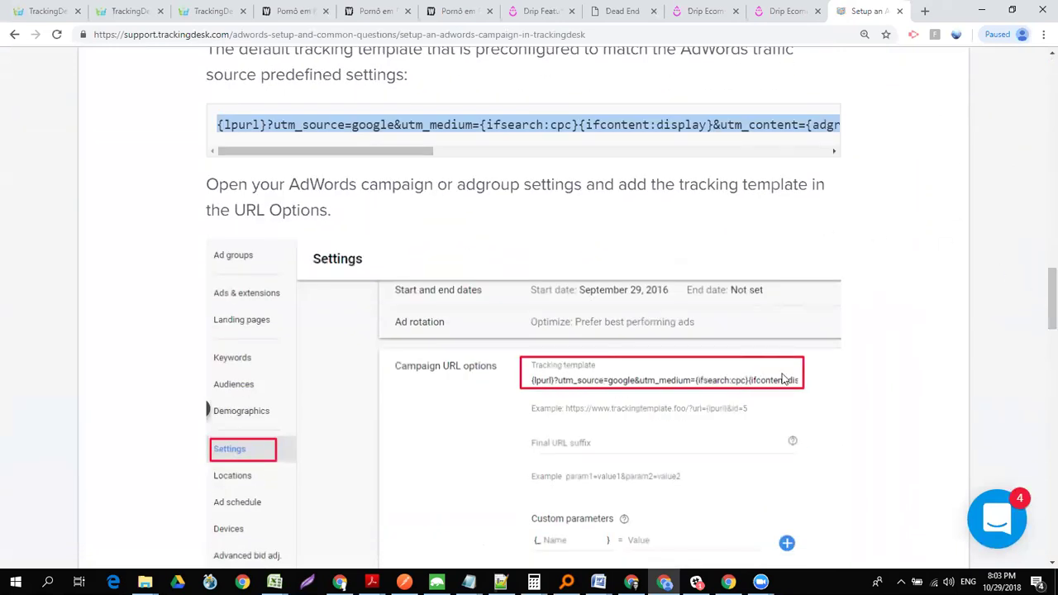
{"action": "left_click_drag", "start_coordinate": [1041, 307], "coordinate": [1039, 99]}
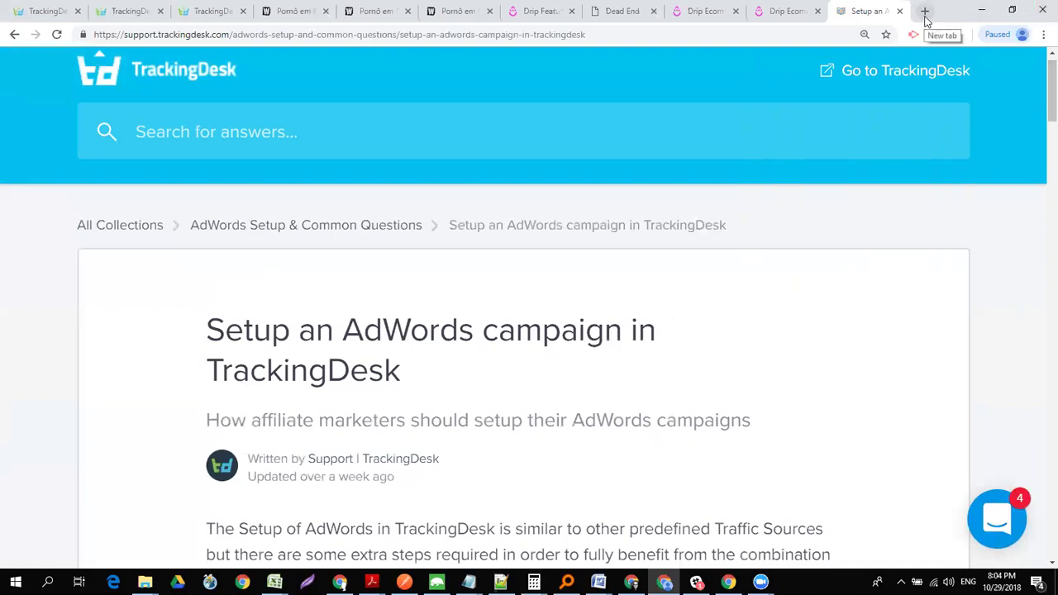
- Paste the AdWords tracking template onto a new line in the Notepad notes
{"action": "left_click", "coordinate": [698, 13]}
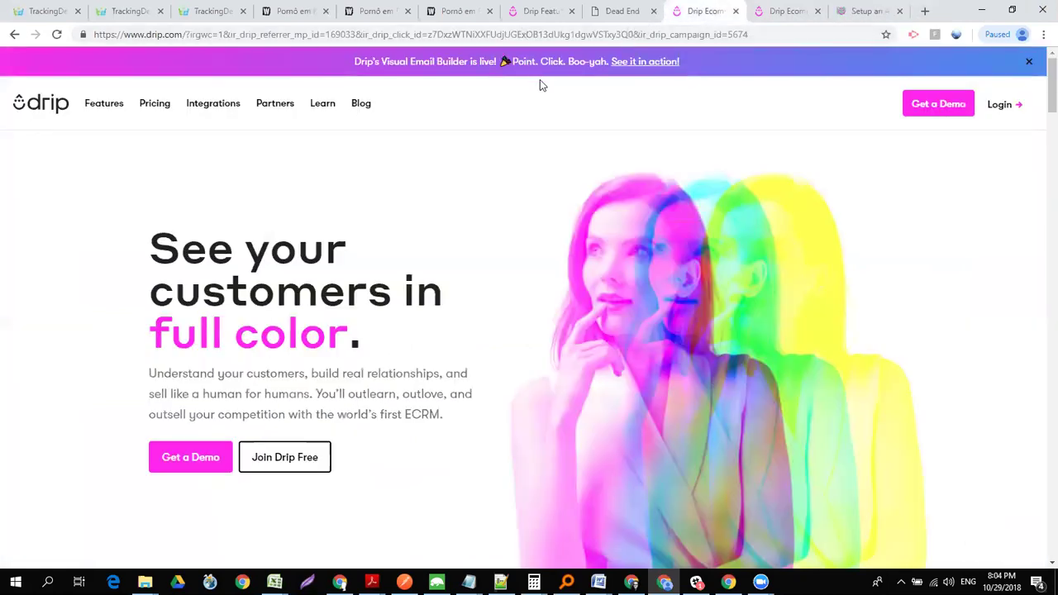
{"action": "key", "text": "super+Tab"}
{"action": "left_click", "coordinate": [731, 146]}
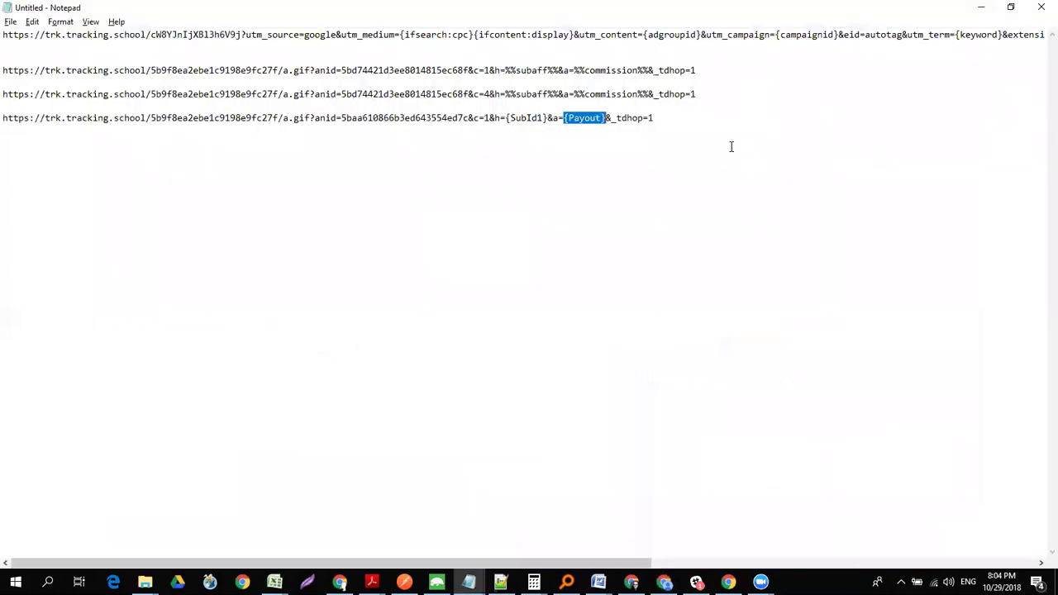
{"action": "left_click", "coordinate": [701, 122]}
{"action": "key", "text": "Return"}
{"action": "key", "text": "Return"}
{"action": "key", "text": "ctrl+v"}
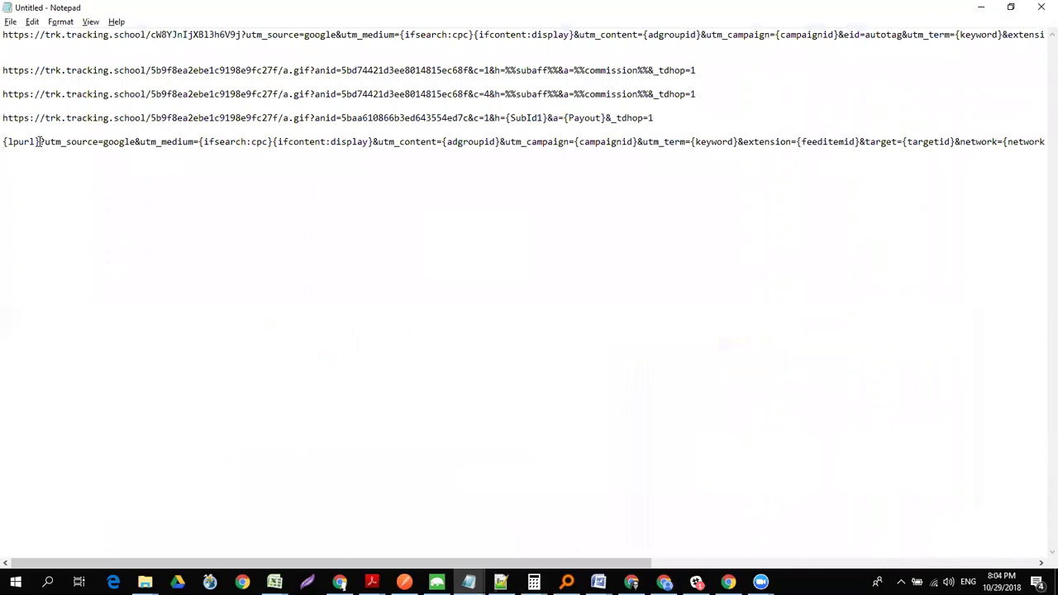
{"action": "left_click_drag", "start_coordinate": [38, 141], "coordinate": [5, 140]}
{"action": "type", "text": "https://tou"}
{"action": "key", "text": "BackSpace"}
{"action": "key", "text": "BackSpace"}
{"action": "key", "text": "BackSpace"}
{"action": "type", "text": "yourlandingpate.com"}
{"action": "key", "text": "BackSpace"}
{"action": "key", "text": "BackSpace"}
{"action": "key", "text": "BackSpace"}
{"action": "key", "text": "BackSpace"}
{"action": "key", "text": "BackSpace"}
{"action": "key", "text": "BackSpace"}
{"action": "key", "text": "BackSpace"}
{"action": "key", "text": "BackSpace"}
{"action": "key", "text": "BackSpace"}
{"action": "type", "text": "gpage.com"}
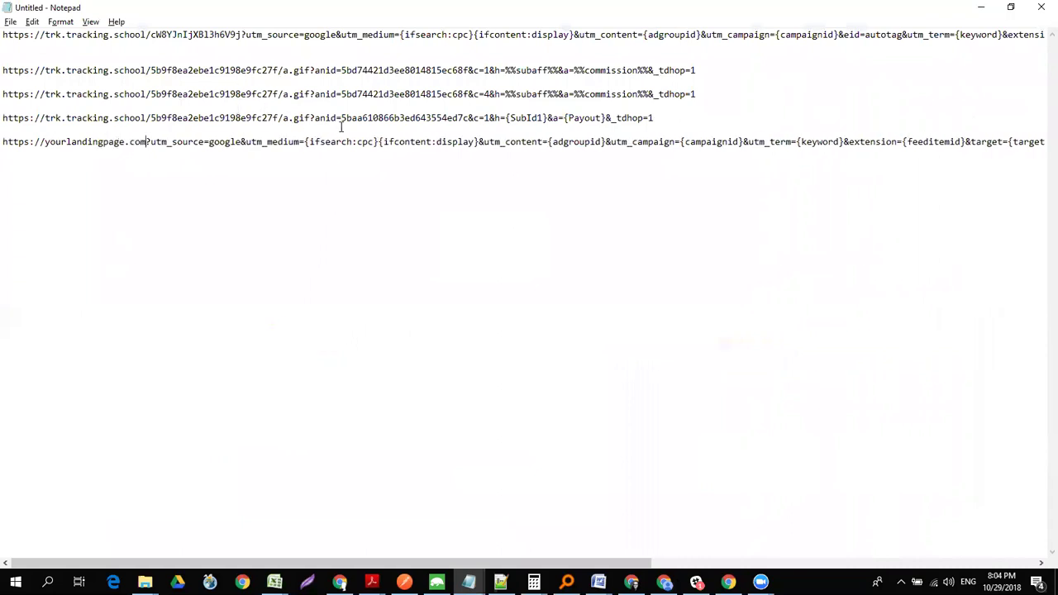
- Review the template's UTM placeholders from {ifsearch:cpc} onward, then return to the browser
{"action": "left_click_drag", "start_coordinate": [304, 141], "coordinate": [1043, 159]}
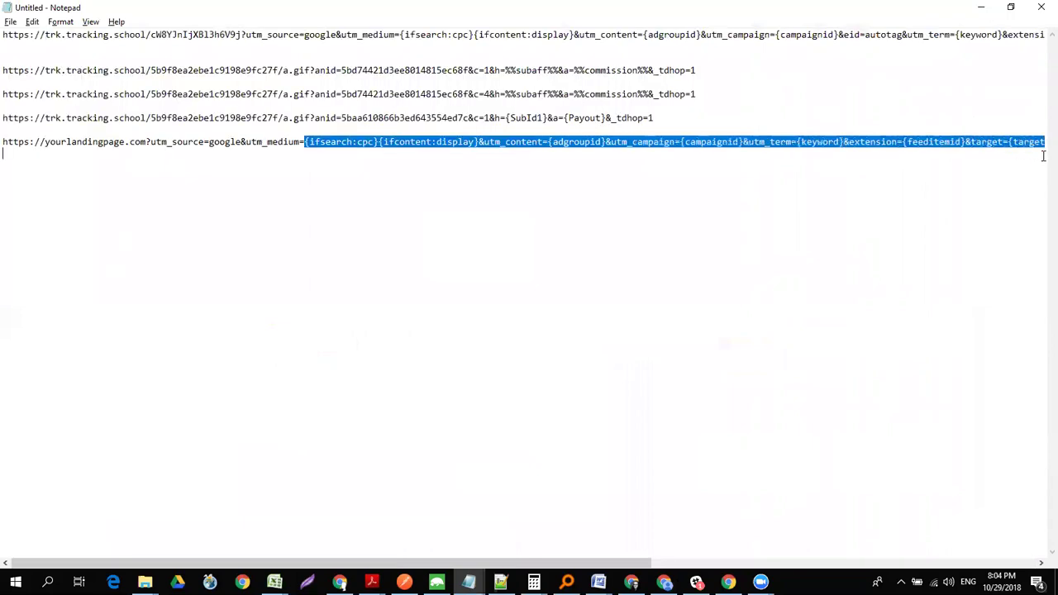
{"action": "left_click_drag", "start_coordinate": [703, 565], "coordinate": [1039, 562]}
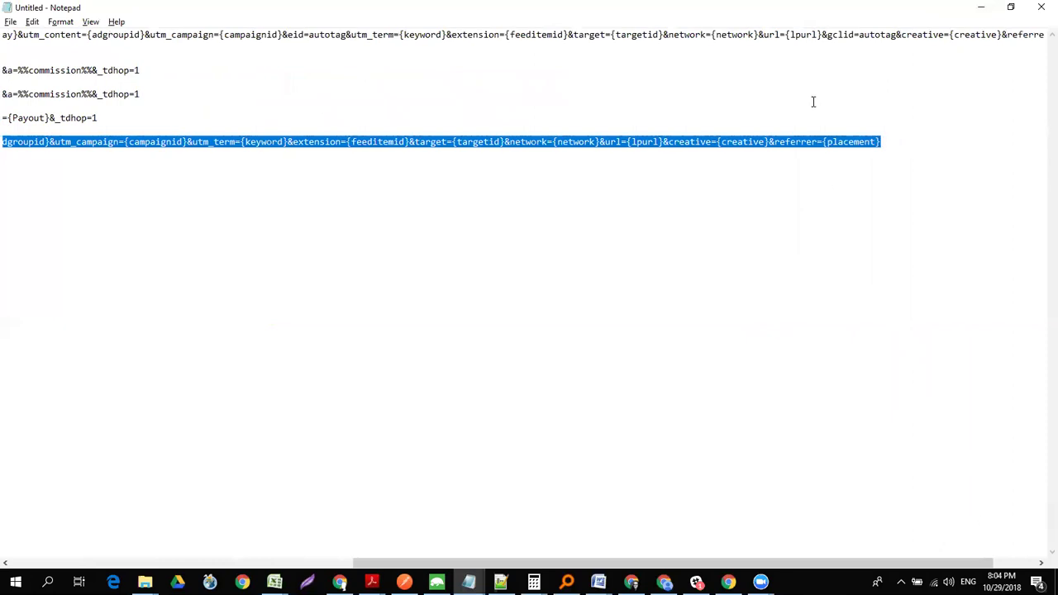
{"action": "left_click_drag", "start_coordinate": [805, 562], "coordinate": [465, 546]}
{"action": "left_click", "coordinate": [320, 142]}
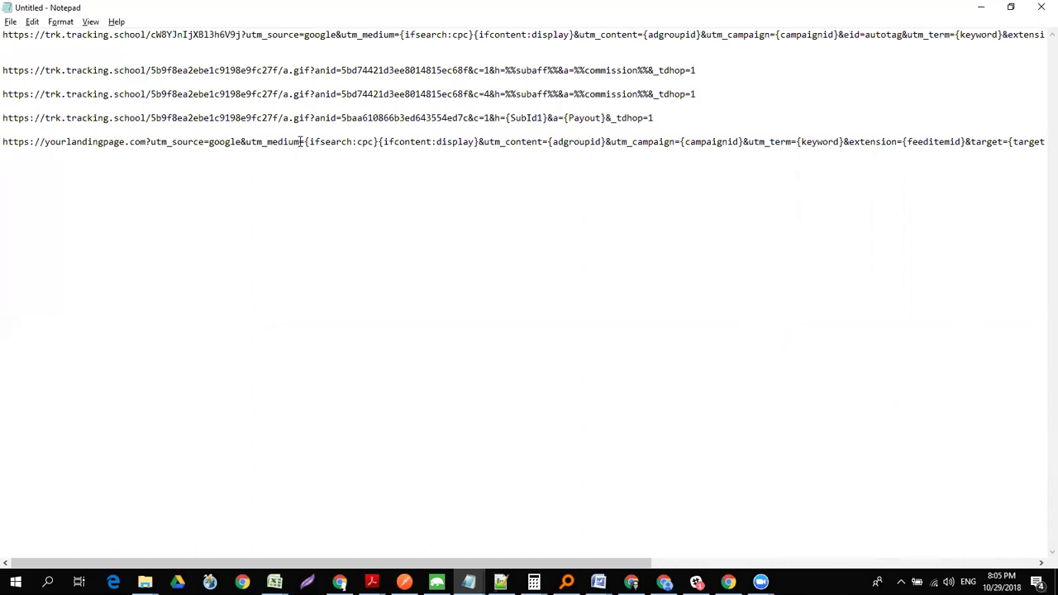
{"action": "left_click_drag", "start_coordinate": [303, 142], "coordinate": [1041, 140]}
{"action": "left_click", "coordinate": [885, 162]}
{"action": "key", "text": "alt+Tab"}
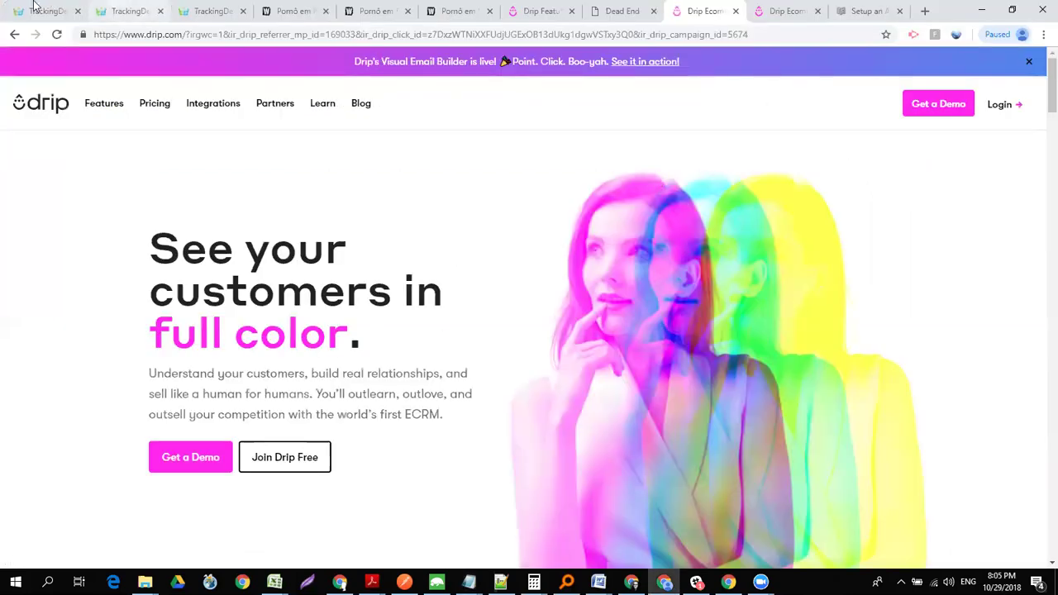
- Set the traffic source to AdWords - Autotag (UTM) - new 29/10 and save the campaign
{"action": "left_click", "coordinate": [41, 11]}
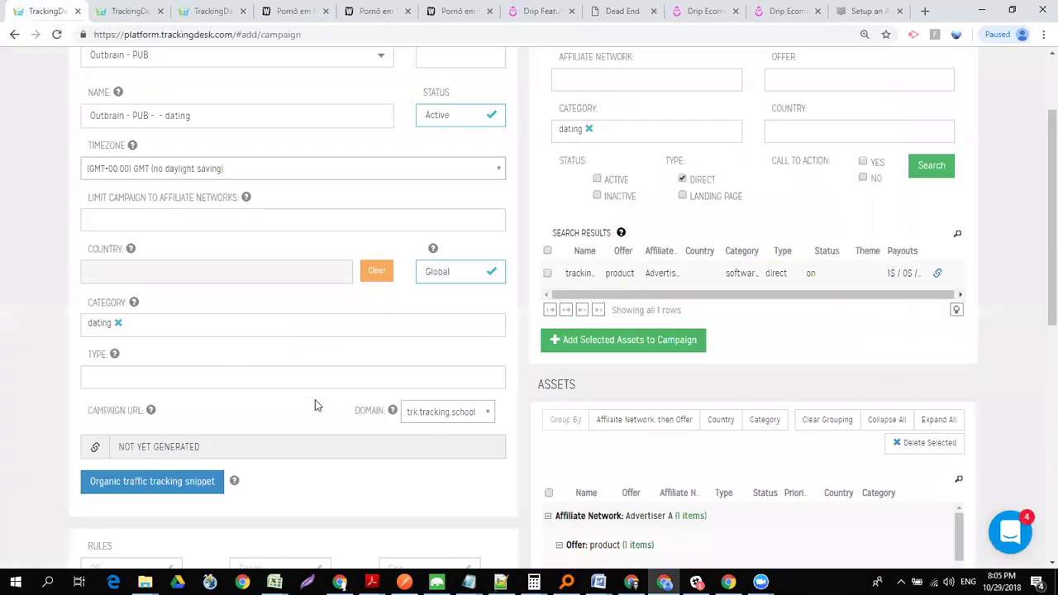
{"action": "scroll", "coordinate": [1039, 223], "scroll_direction": "up", "scroll_amount": 2}
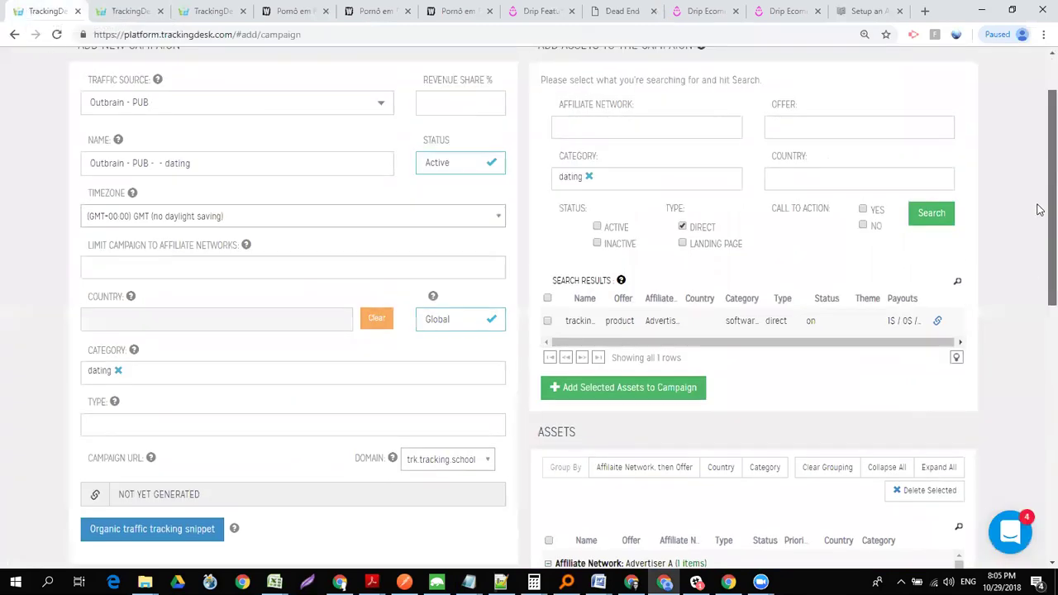
{"action": "left_click", "coordinate": [295, 153]}
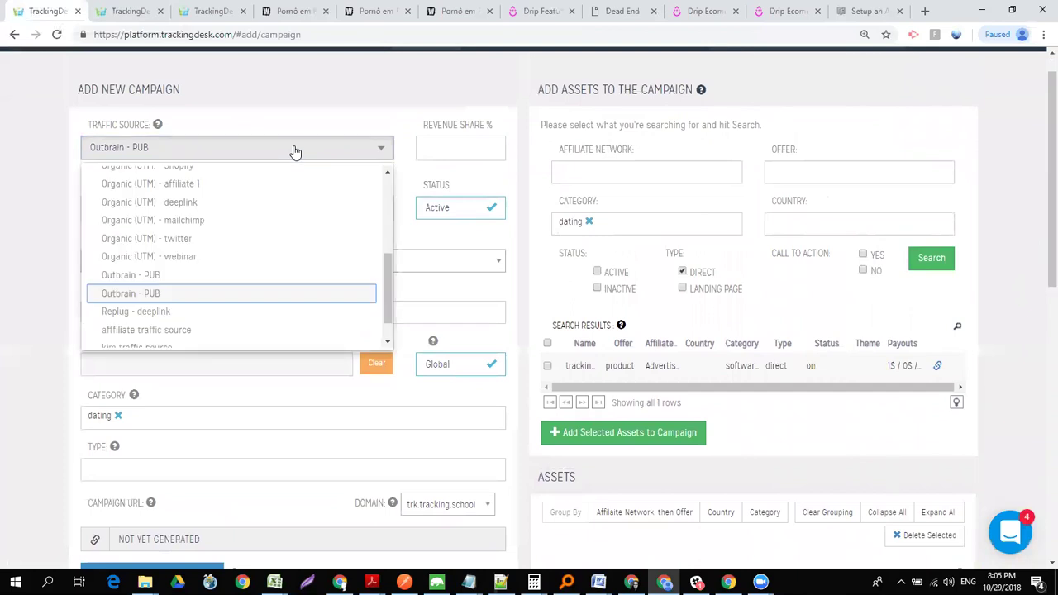
{"action": "key", "text": "a"}
{"action": "key", "text": "Down"}
{"action": "key", "text": "Down"}
{"action": "key", "text": "Down"}
{"action": "key", "text": "Down"}
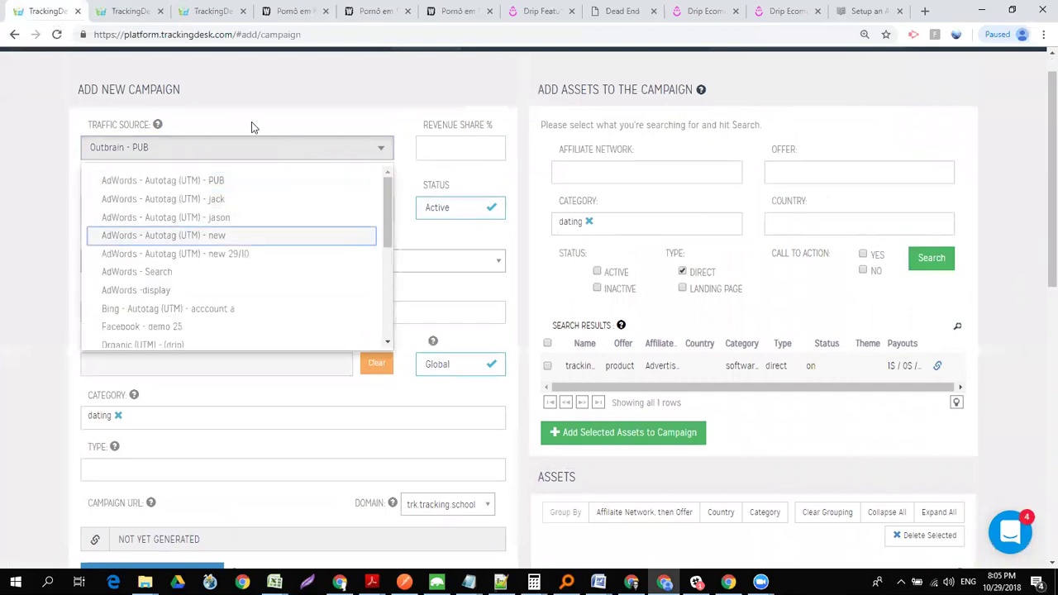
{"action": "key", "text": "Return"}
{"action": "left_click_drag", "start_coordinate": [1039, 243], "coordinate": [1039, 460]}
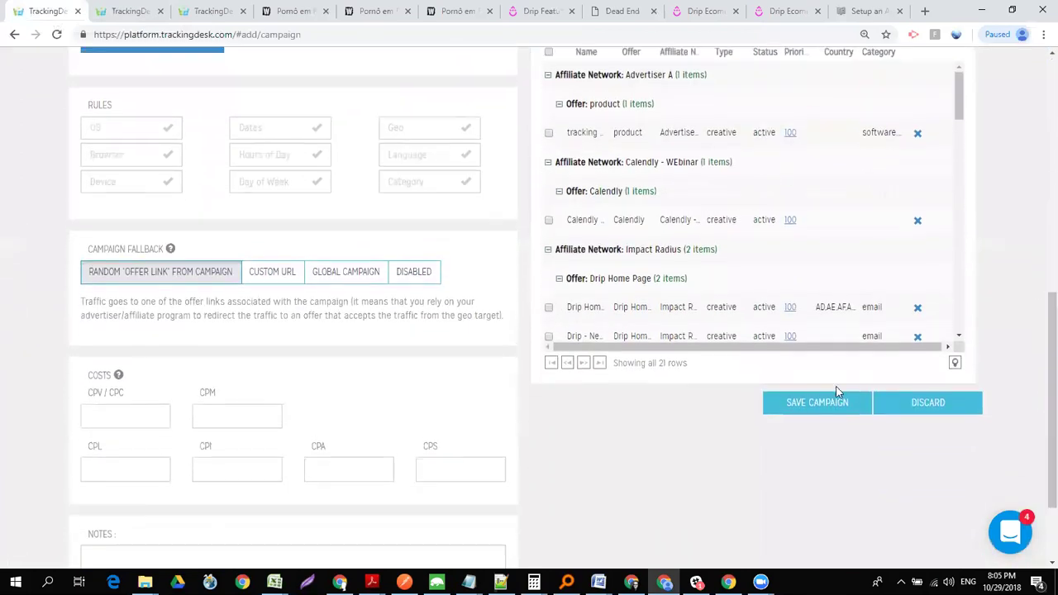
{"action": "left_click", "coordinate": [818, 407]}
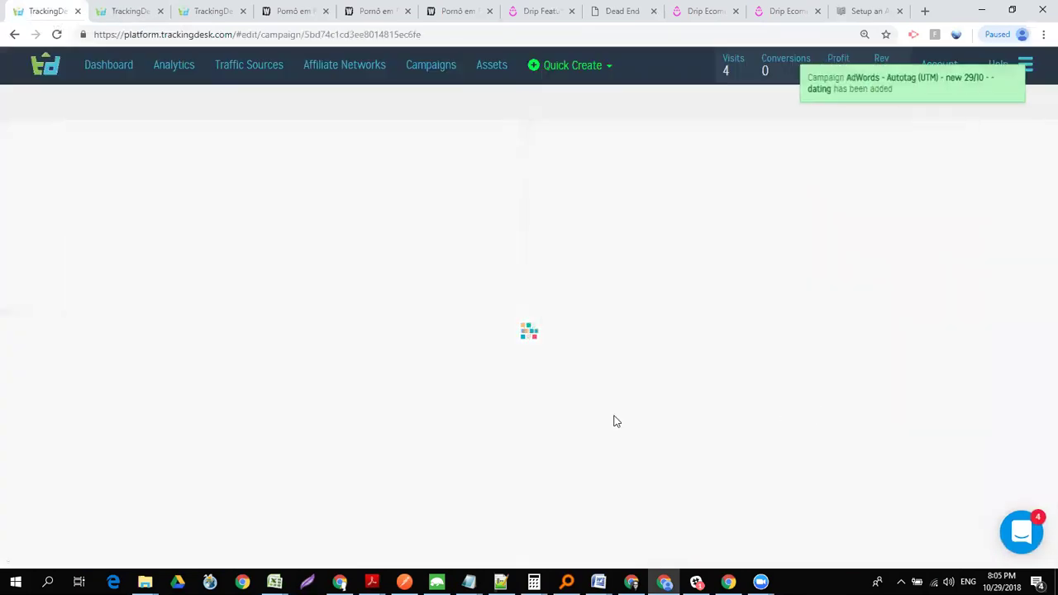
- Show the organic traffic tracking snippet with UTM parameter collection, then bring Notepad forward
{"action": "left_click_drag", "start_coordinate": [1040, 213], "coordinate": [1039, 396]}
{"action": "left_click", "coordinate": [172, 173]}
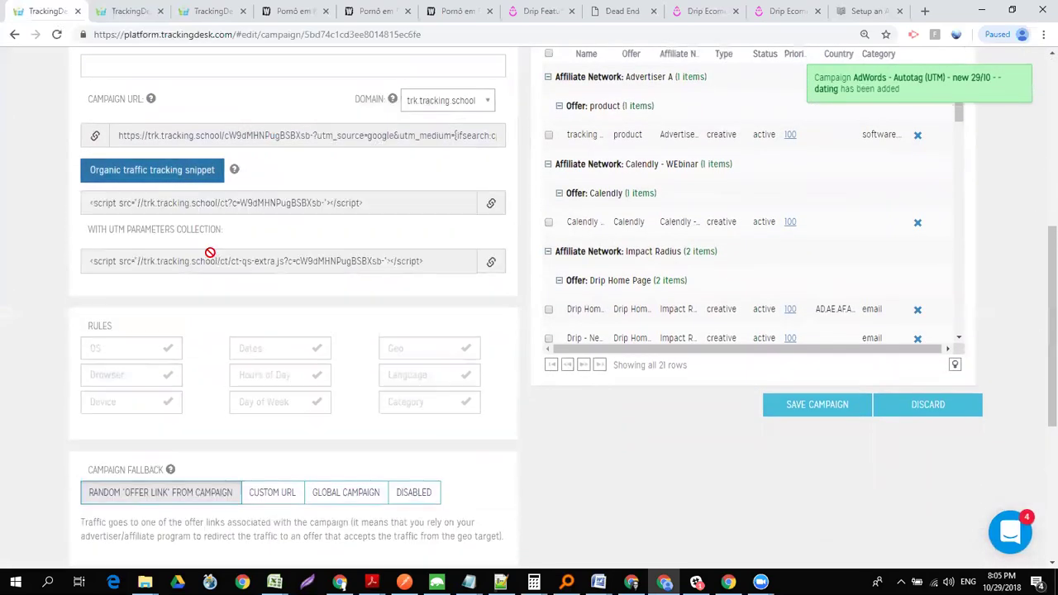
{"action": "left_click", "coordinate": [212, 261]}
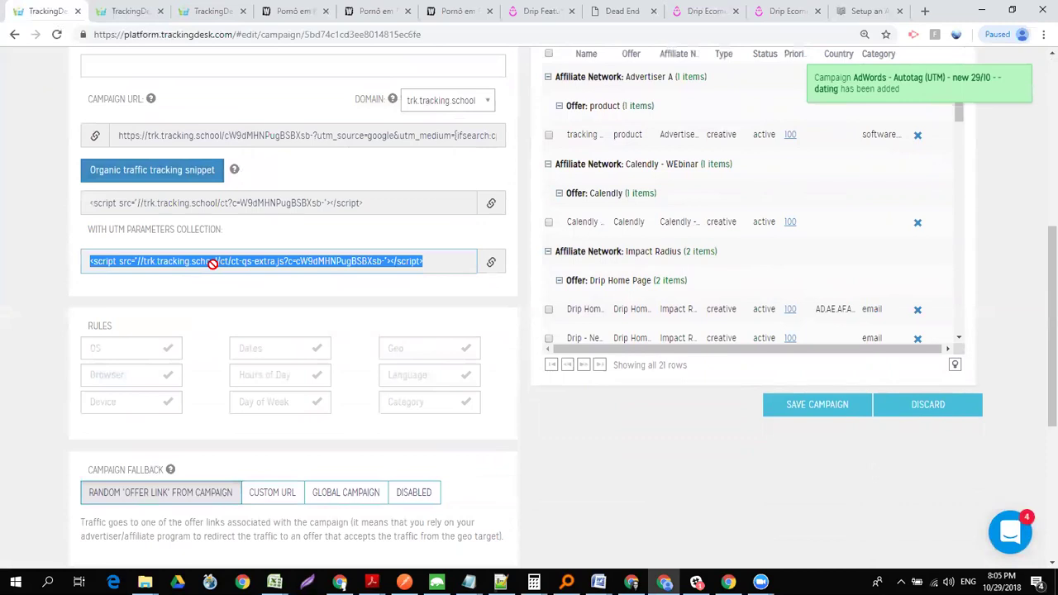
{"action": "key", "text": "super+Tab"}
{"action": "left_click", "coordinate": [508, 239]}
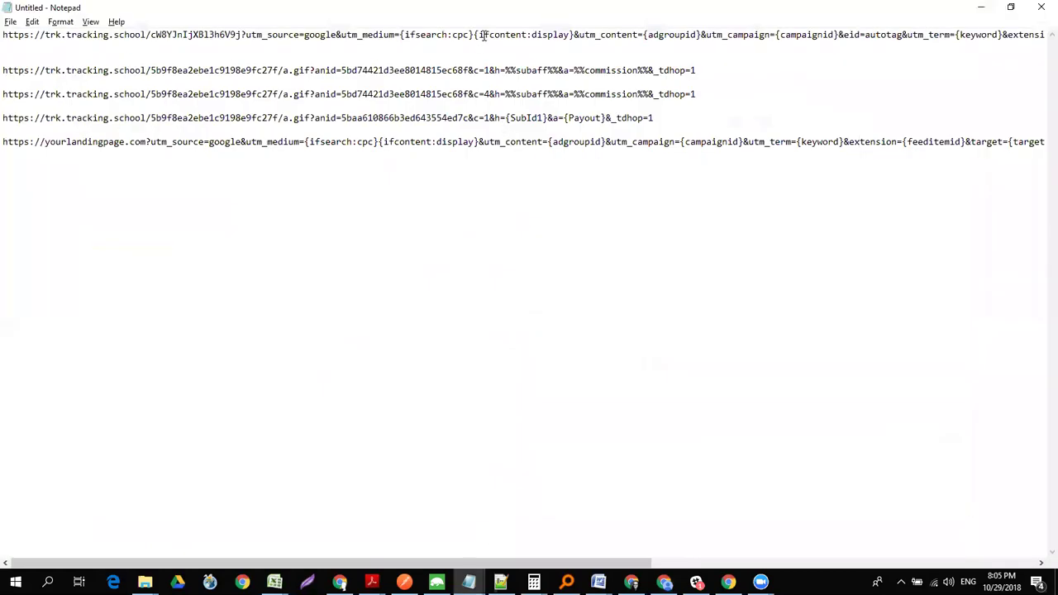
{"action": "left_click_drag", "start_coordinate": [294, 141], "coordinate": [1041, 165]}
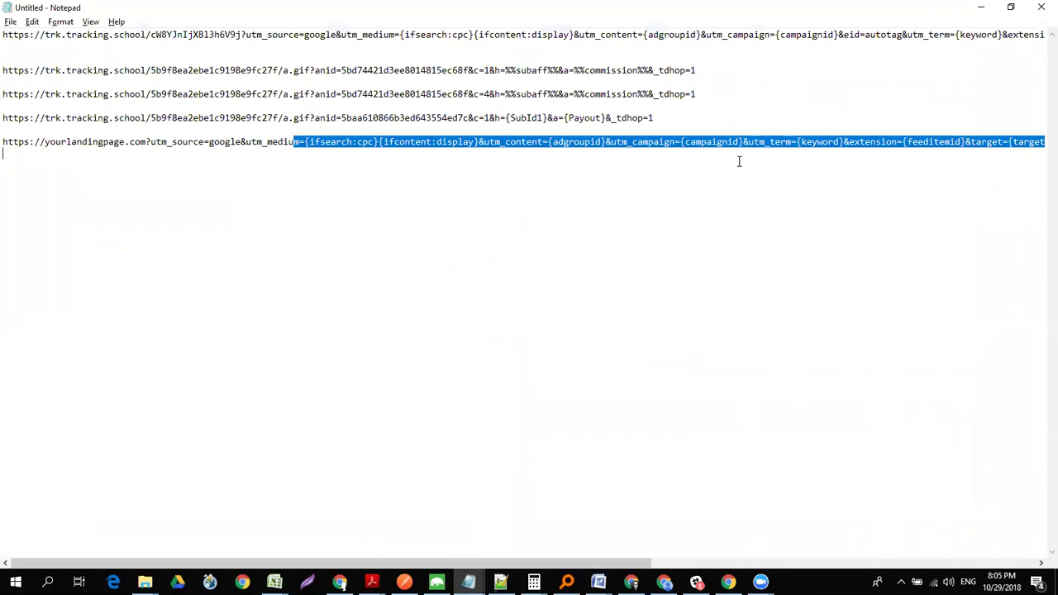
{"action": "left_click_drag", "start_coordinate": [150, 142], "coordinate": [1043, 151]}
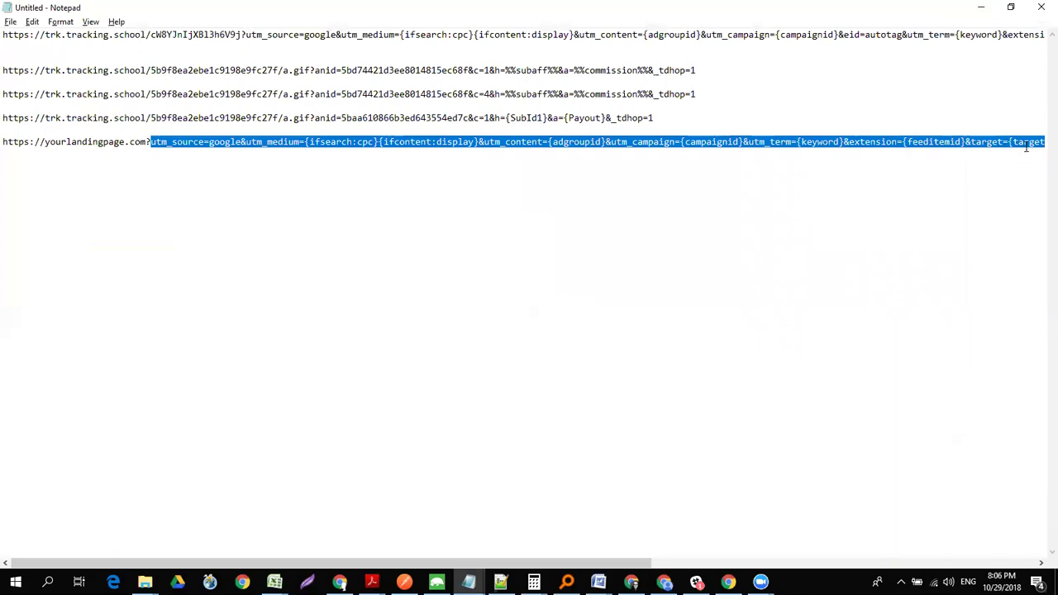
{"action": "left_click_drag", "start_coordinate": [195, 140], "coordinate": [1044, 149]}
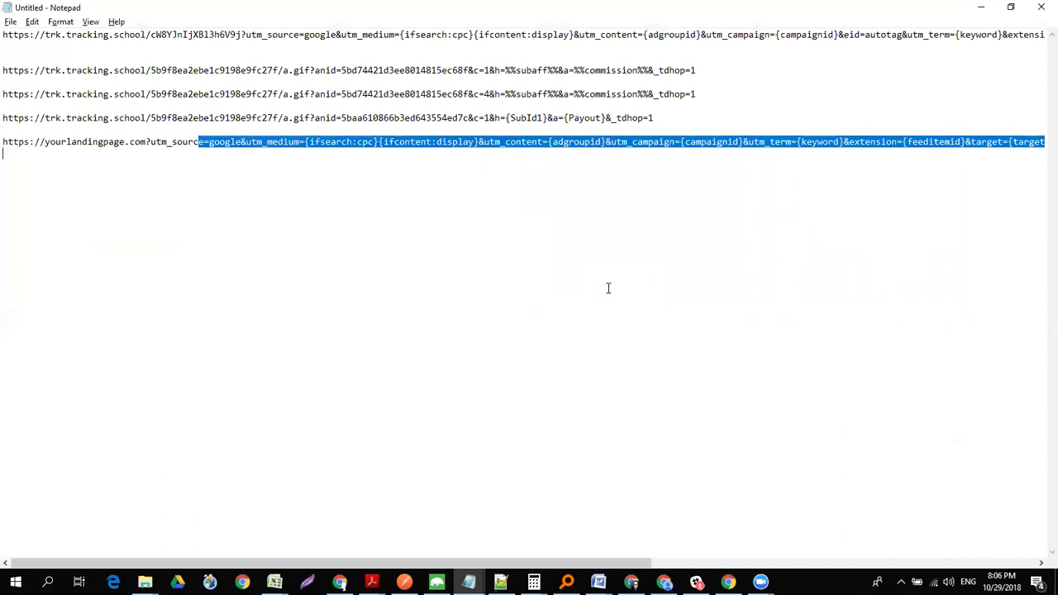
{"action": "left_click", "coordinate": [238, 144]}
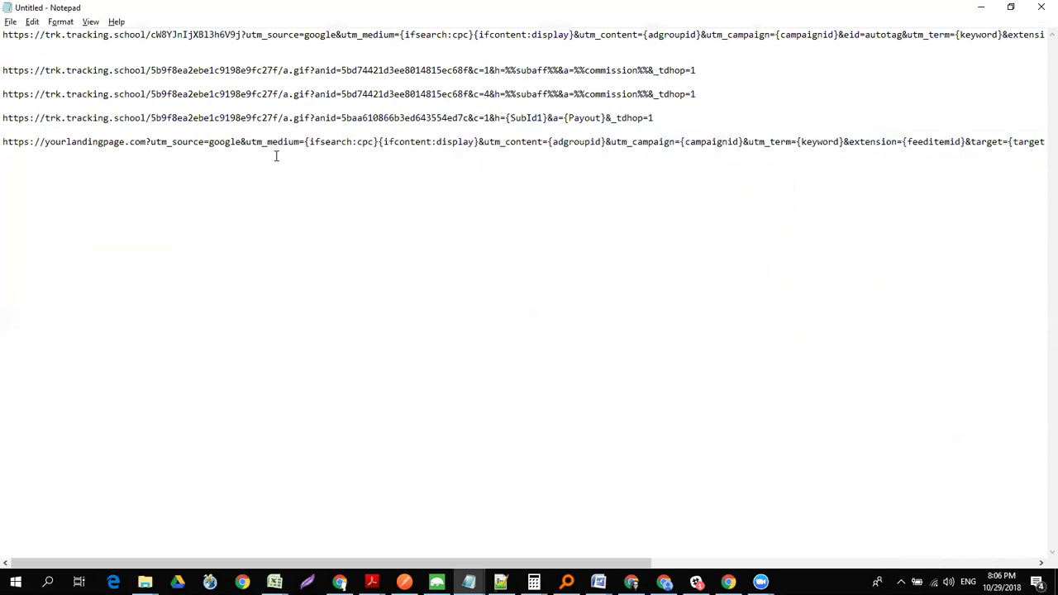
{"action": "key", "text": "End"}
{"action": "key", "text": "Return"}
{"action": "left_click_drag", "start_coordinate": [157, 142], "coordinate": [414, 143]}
{"action": "left_click", "coordinate": [411, 155]}
{"action": "left_click_drag", "start_coordinate": [145, 142], "coordinate": [4, 142]}
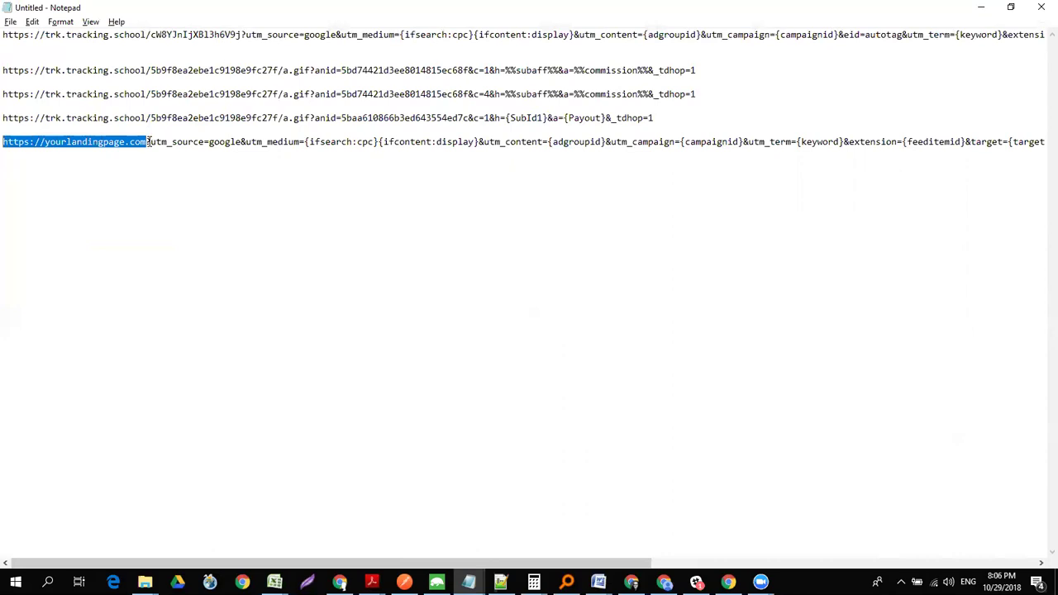
- Add a redirecturl.com/?redirect line below the landing page URL
{"action": "left_click", "coordinate": [149, 142]}
{"action": "key", "text": "End"}
{"action": "key", "text": "Return"}
{"action": "type", "text": "redirecturl.com"}
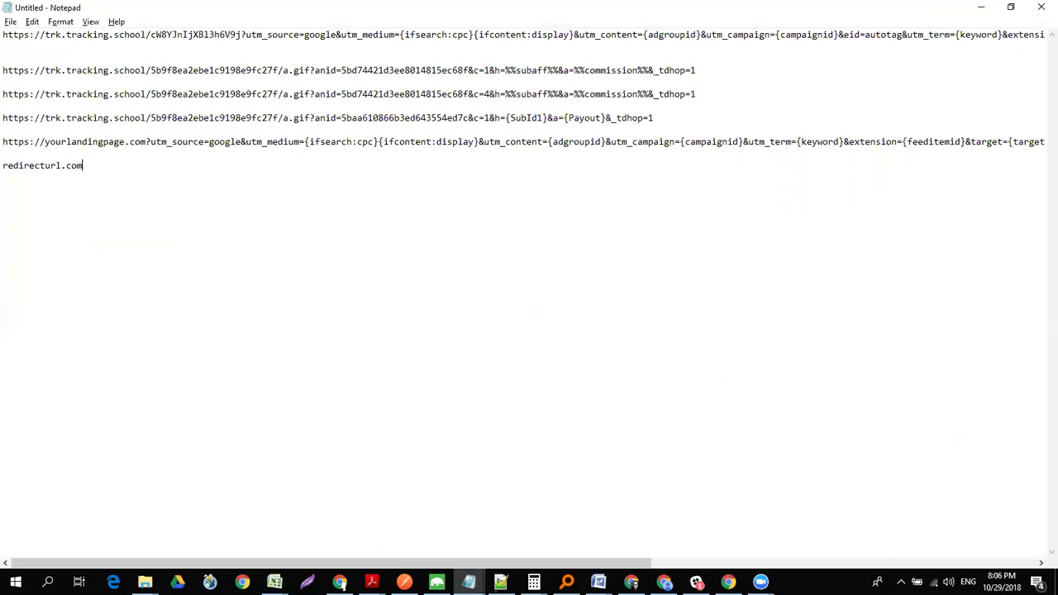
{"action": "type", "text": "/?redirect"}
{"action": "type", "text": "?"}
- Review the landing page URL's UTM query string, then return to the TrackingDesk campaign page
{"action": "left_click_drag", "start_coordinate": [151, 142], "coordinate": [742, 142]}
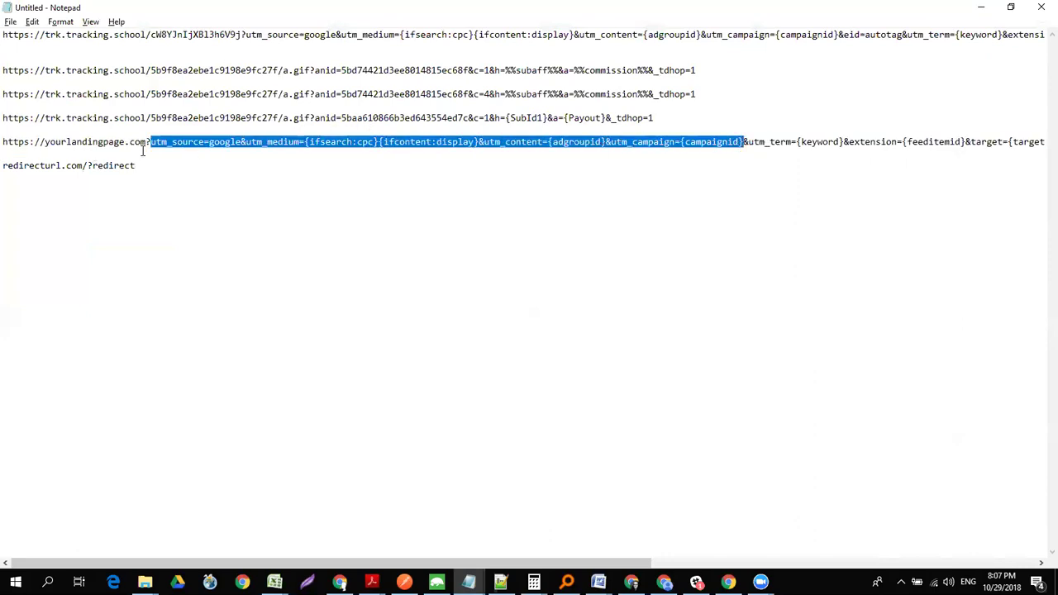
{"action": "left_click_drag", "start_coordinate": [146, 141], "coordinate": [3, 141]}
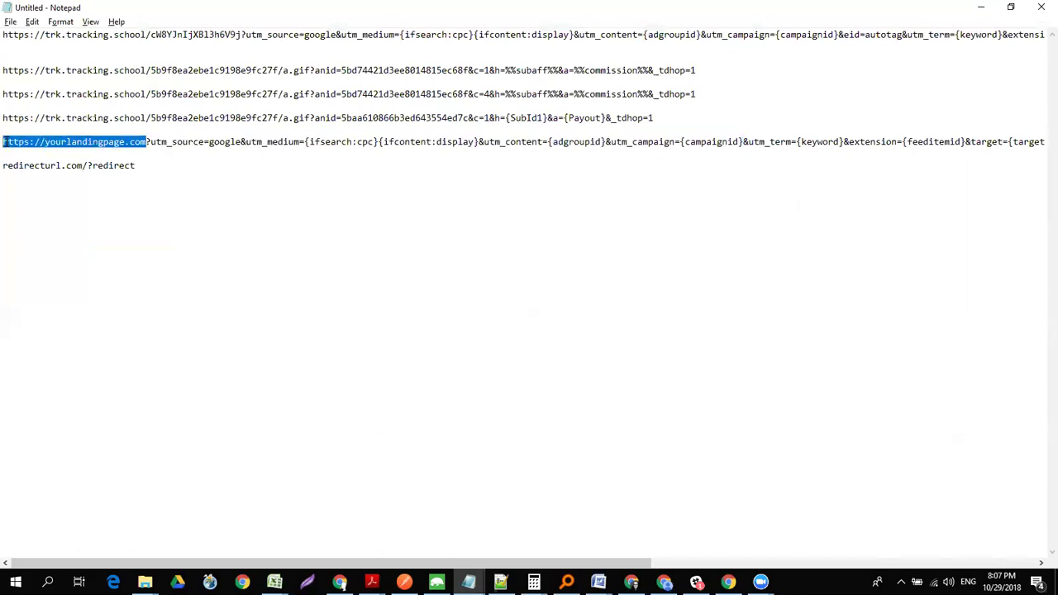
{"action": "left_click", "coordinate": [145, 165]}
{"action": "left_click_drag", "start_coordinate": [152, 144], "coordinate": [1031, 144]}
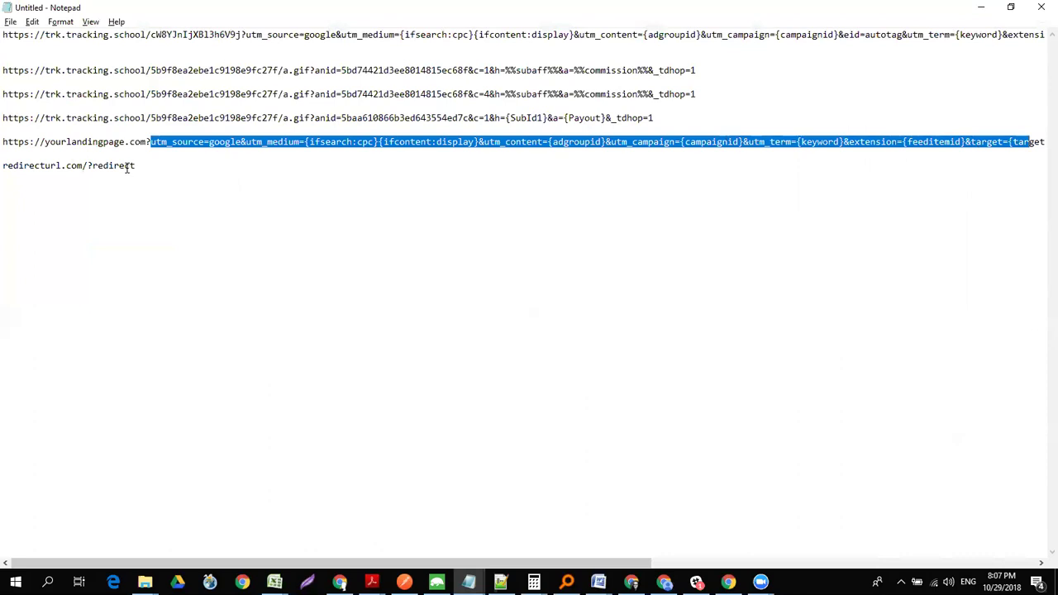
{"action": "left_click_drag", "start_coordinate": [130, 166], "coordinate": [124, 166]}
{"action": "key", "text": "alt+Tab"}
{"action": "left_click", "coordinate": [289, 263]}
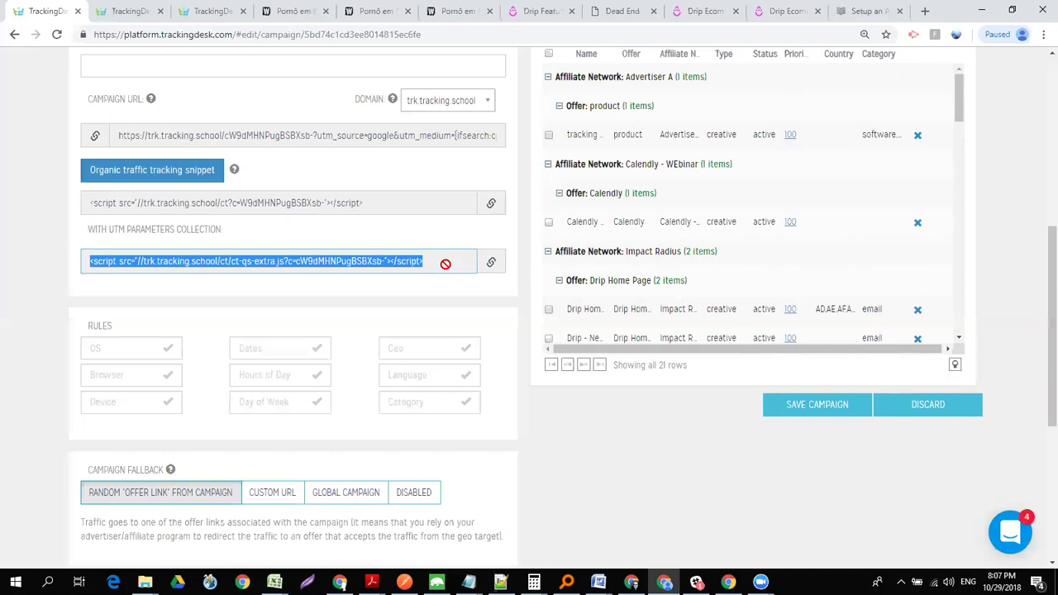
{"action": "left_click", "coordinate": [445, 264]}
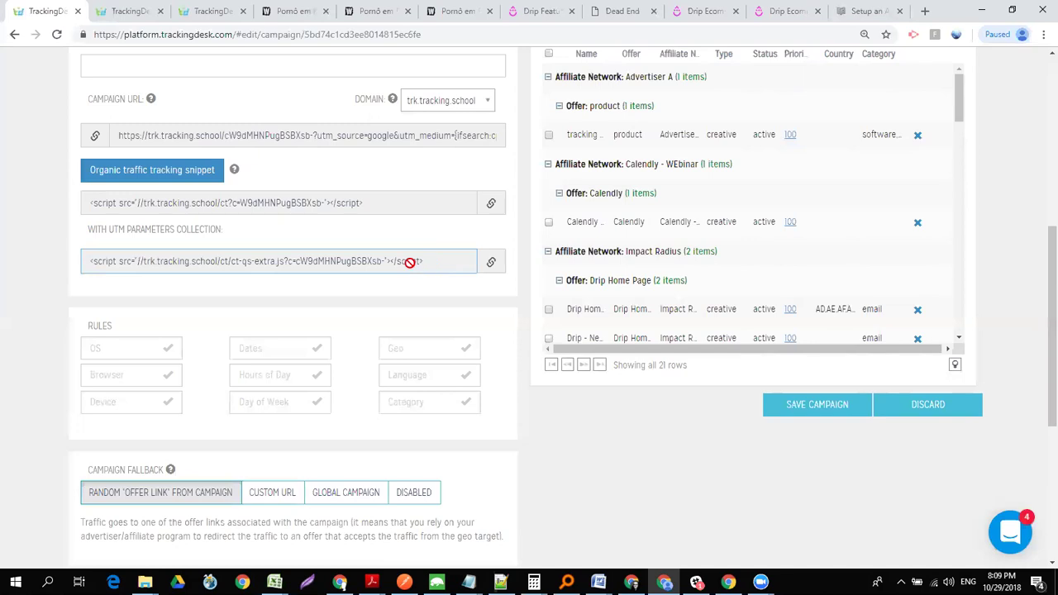
- Select and review the UTM tracking script snippet on the campaign page
{"action": "left_click", "coordinate": [410, 262]}
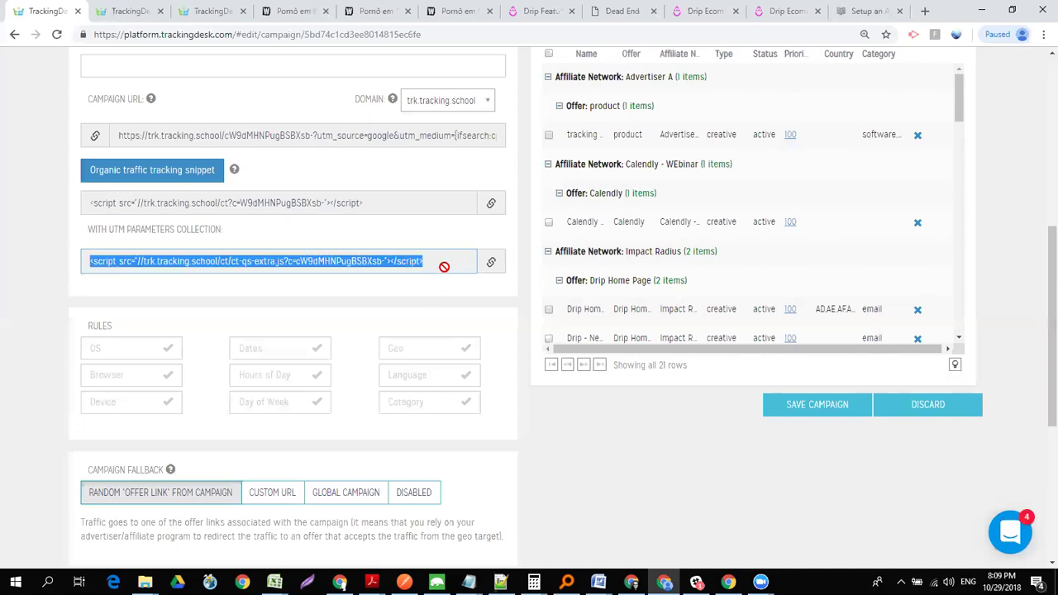
{"action": "left_click", "coordinate": [423, 263]}
{"action": "double_click", "coordinate": [414, 262]}
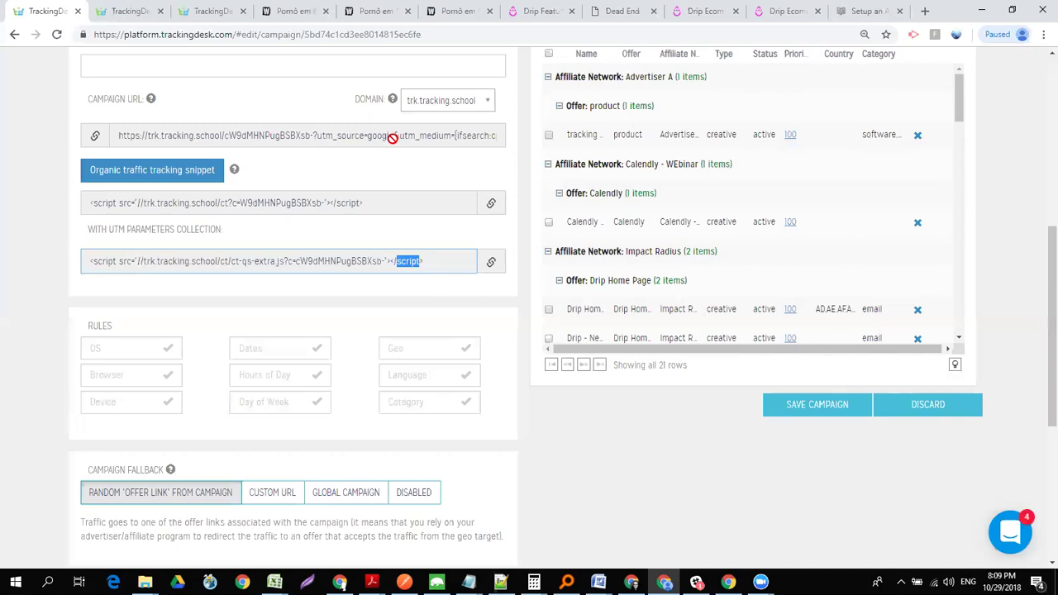
{"action": "scroll", "coordinate": [1040, 264], "scroll_direction": "up", "scroll_amount": 2}
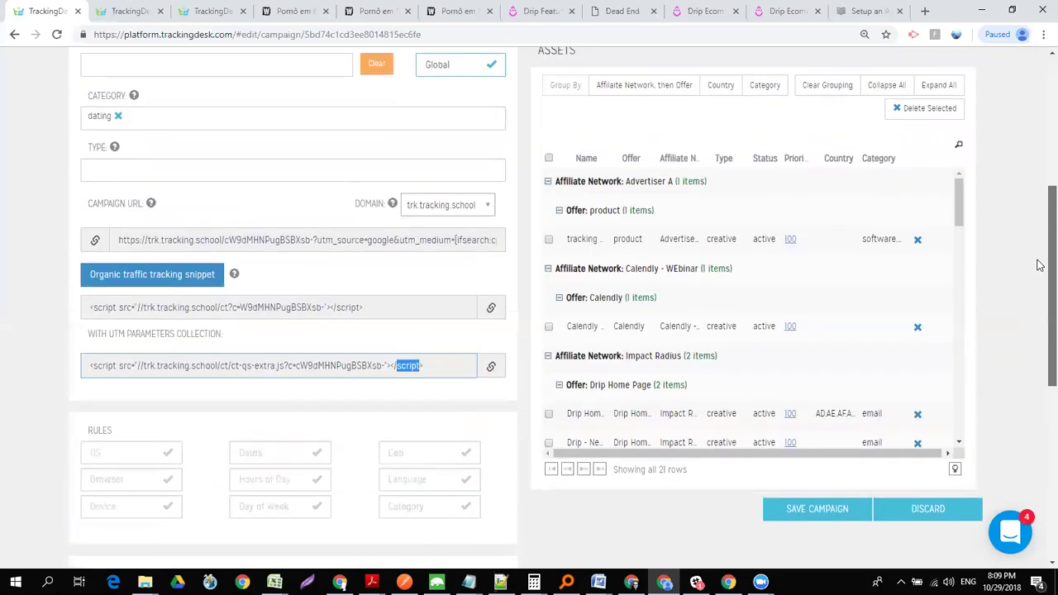
{"action": "scroll", "coordinate": [1040, 240], "scroll_direction": "up", "scroll_amount": 2}
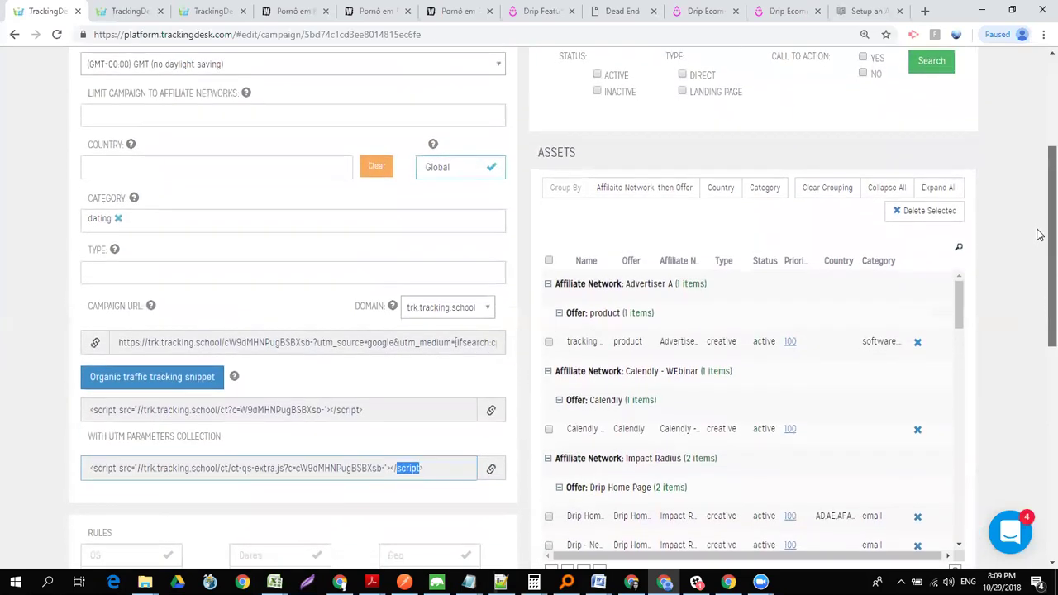
{"action": "scroll", "coordinate": [1040, 235], "scroll_direction": "down", "scroll_amount": 1}
{"action": "left_click_drag", "start_coordinate": [963, 260], "coordinate": [963, 496]}
{"action": "left_click_drag", "start_coordinate": [1040, 288], "coordinate": [1040, 177]}
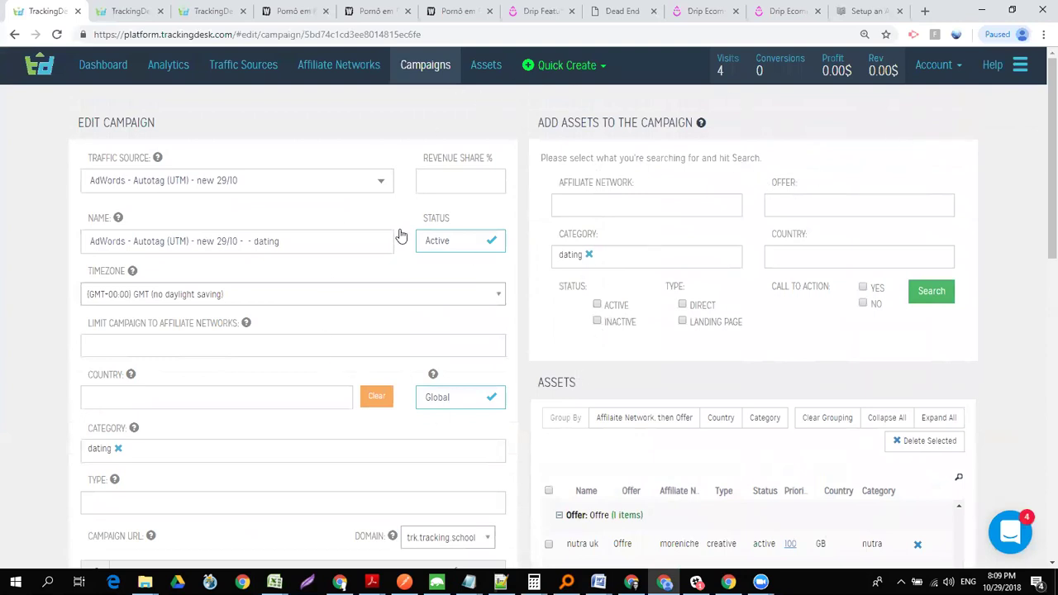
- Remove the 'dating' category from Add Assets and tick Landing Page
{"action": "left_click", "coordinate": [253, 185]}
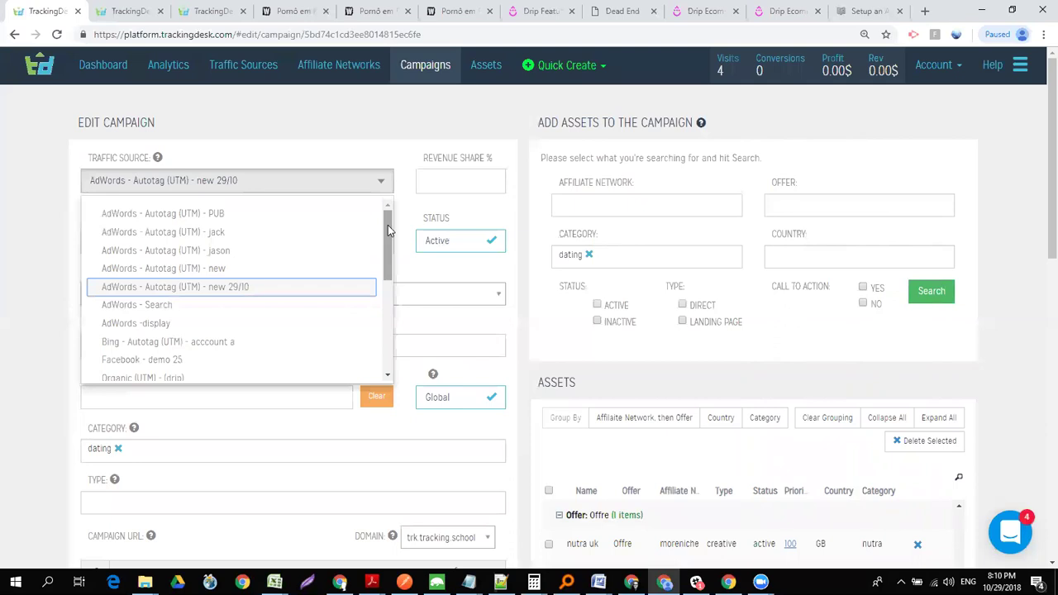
{"action": "left_click_drag", "start_coordinate": [1041, 219], "coordinate": [1036, 250]}
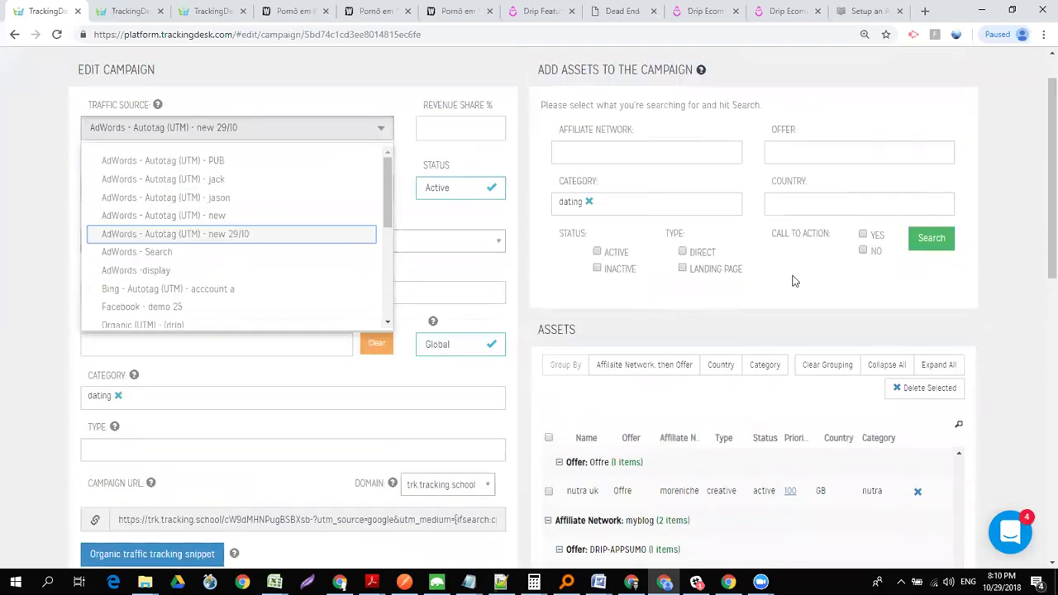
{"action": "left_click", "coordinate": [588, 203]}
{"action": "left_click", "coordinate": [682, 268]}
- Search the assets and tick the first Tracking landing page result
{"action": "left_click", "coordinate": [931, 240]}
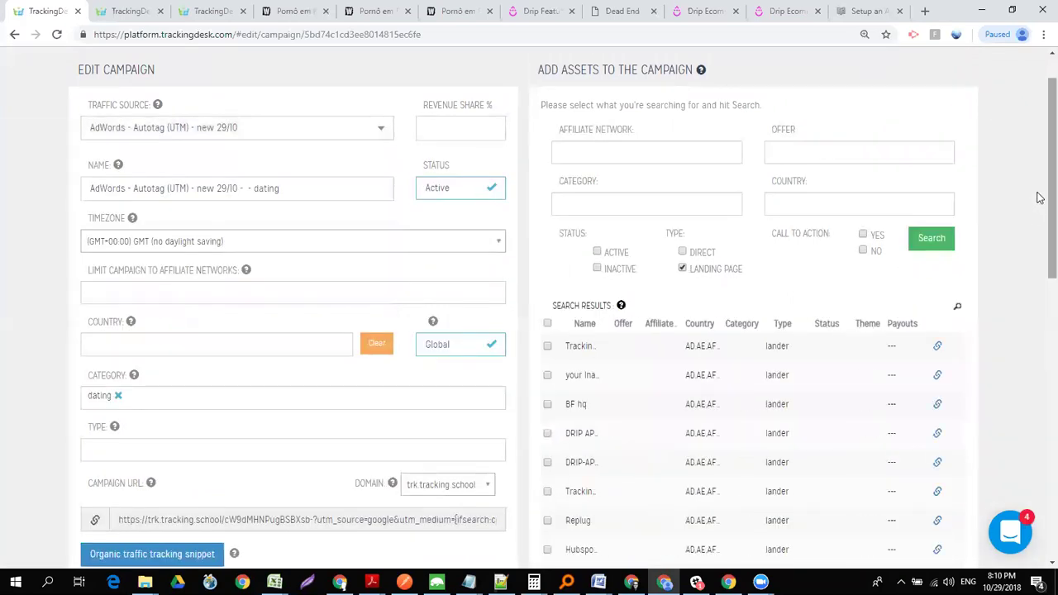
{"action": "left_click", "coordinate": [546, 347]}
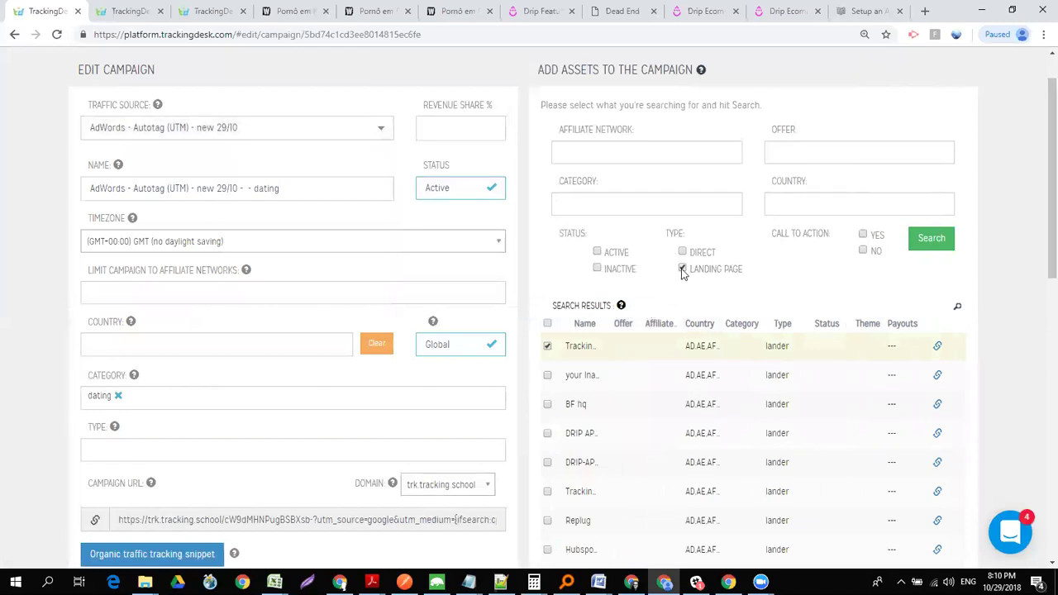
{"action": "left_click", "coordinate": [957, 307]}
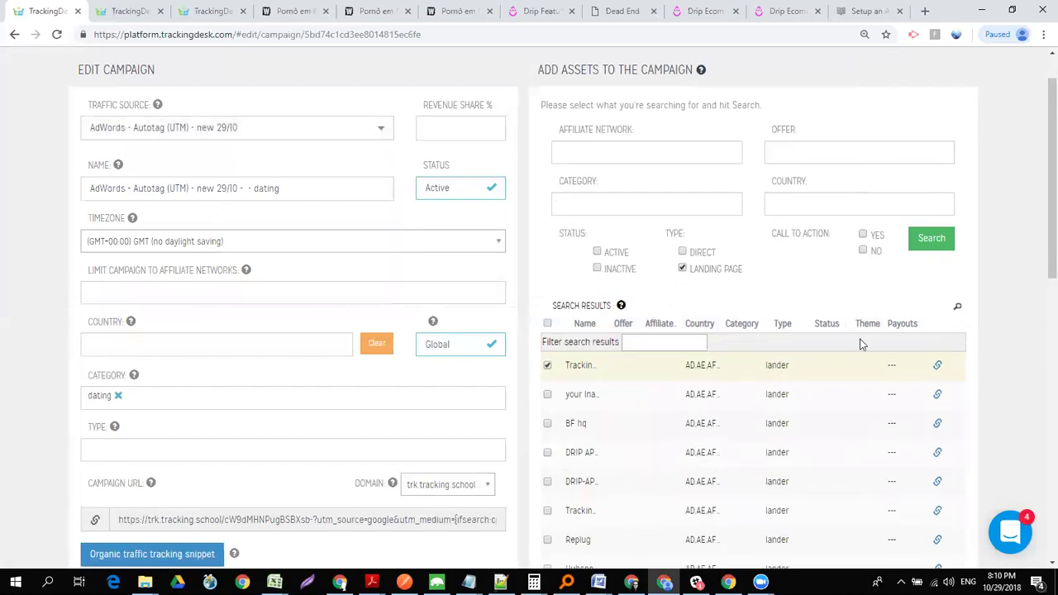
{"action": "left_click", "coordinate": [668, 341]}
{"action": "left_click_drag", "start_coordinate": [1041, 258], "coordinate": [1039, 415]}
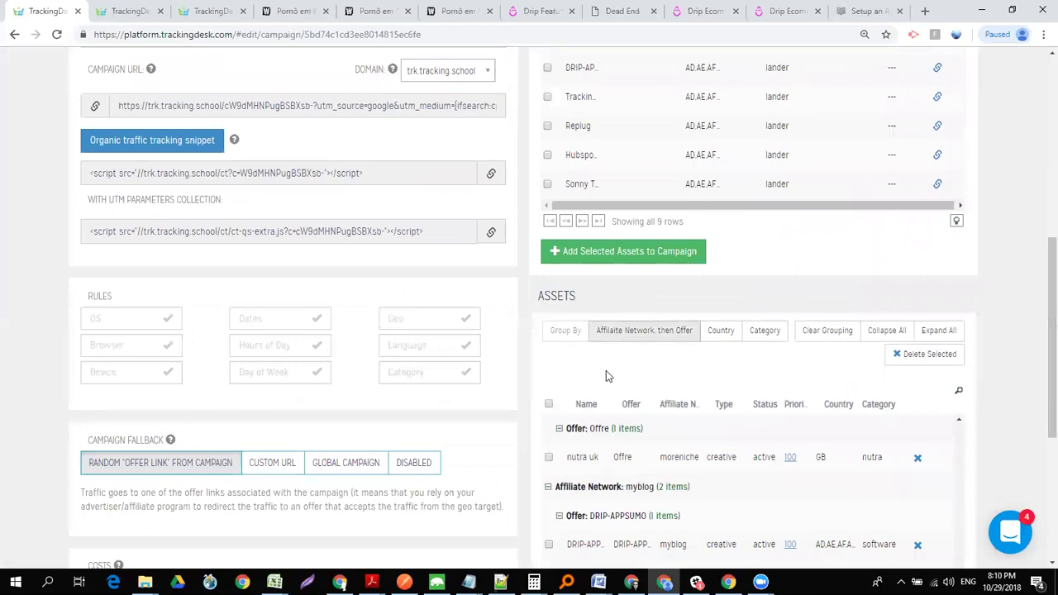
- Delete all existing campaign assets, then add the checked Tracking lander to the campaign
{"action": "left_click", "coordinate": [549, 405]}
{"action": "left_click", "coordinate": [915, 360]}
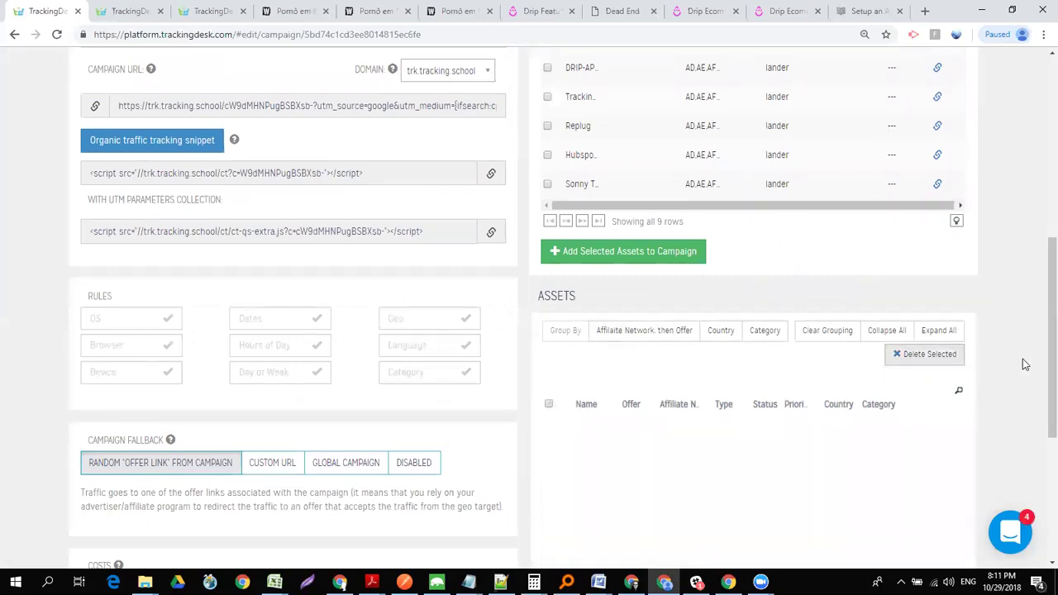
{"action": "left_click_drag", "start_coordinate": [1040, 245], "coordinate": [1040, 165]}
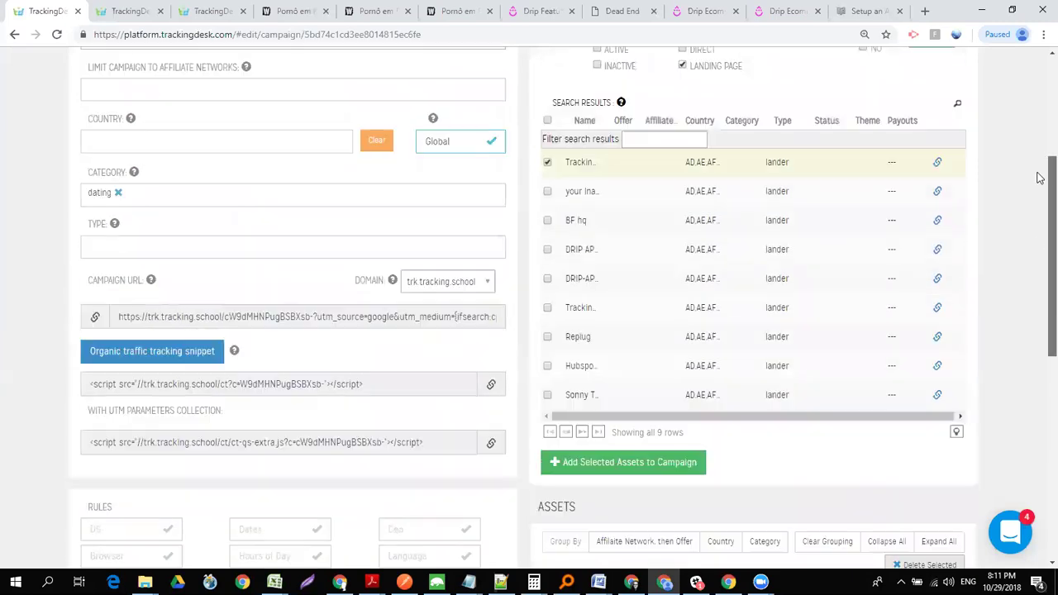
{"action": "left_click", "coordinate": [626, 465]}
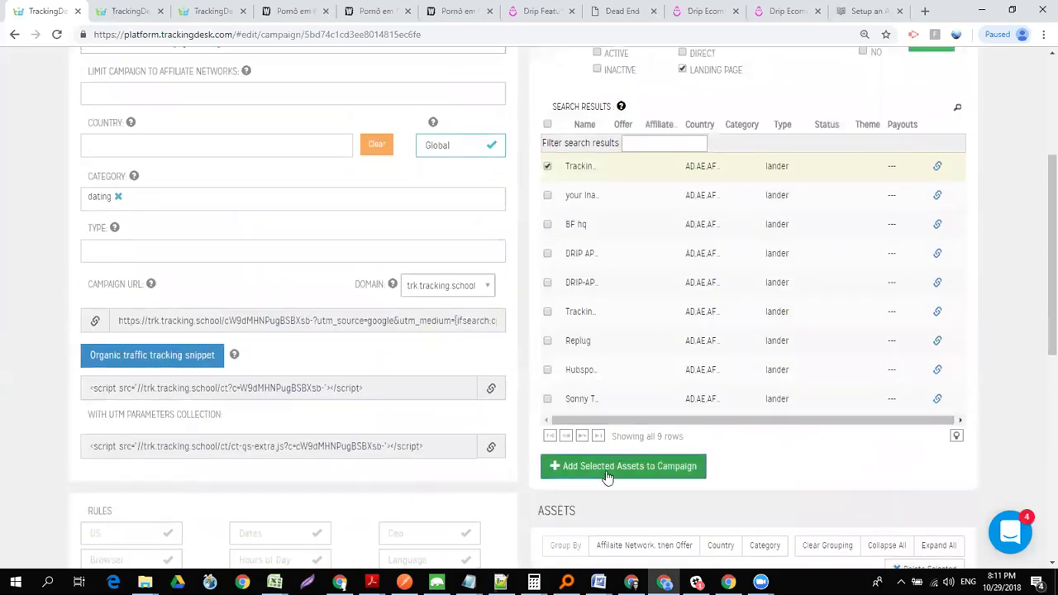
{"action": "scroll", "coordinate": [1040, 319], "scroll_direction": "down", "scroll_amount": 1}
{"action": "scroll", "coordinate": [1039, 319], "scroll_direction": "down", "scroll_amount": 5}
{"action": "scroll", "coordinate": [1039, 413], "scroll_direction": "up", "scroll_amount": 2}
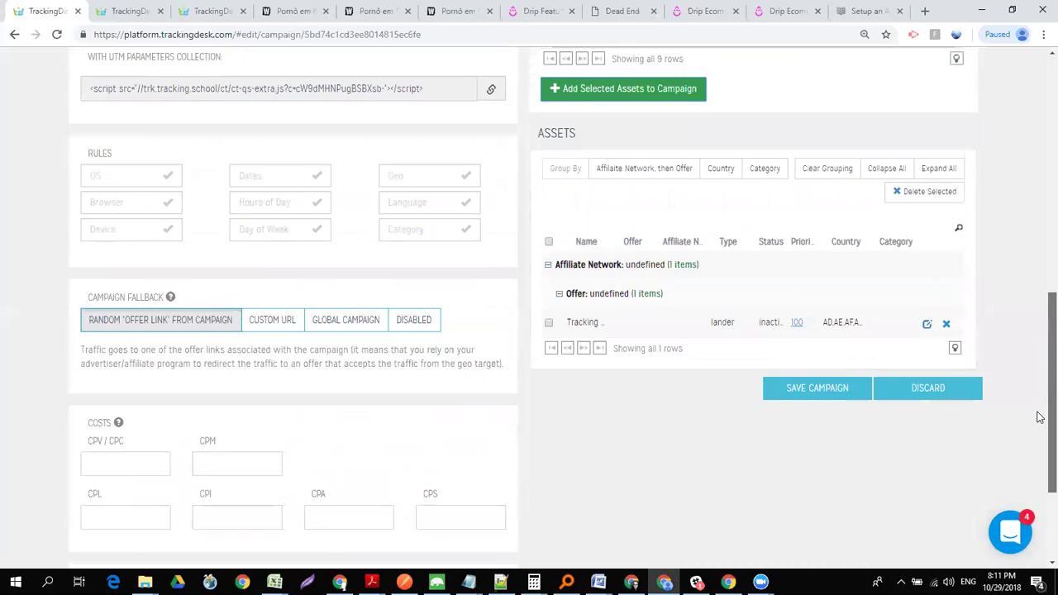
- Route the Tracking lander's Paths #1–#3 to Briefcase simpe, sonnylee and Calendly Webinar
{"action": "left_click", "coordinate": [927, 326]}
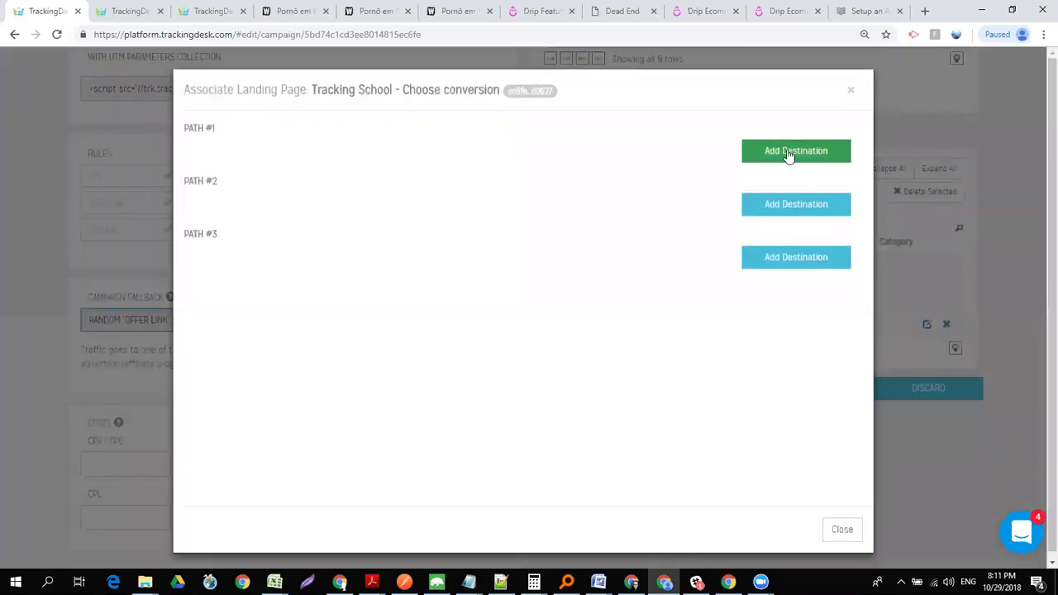
{"action": "left_click", "coordinate": [789, 152]}
{"action": "left_click", "coordinate": [611, 175]}
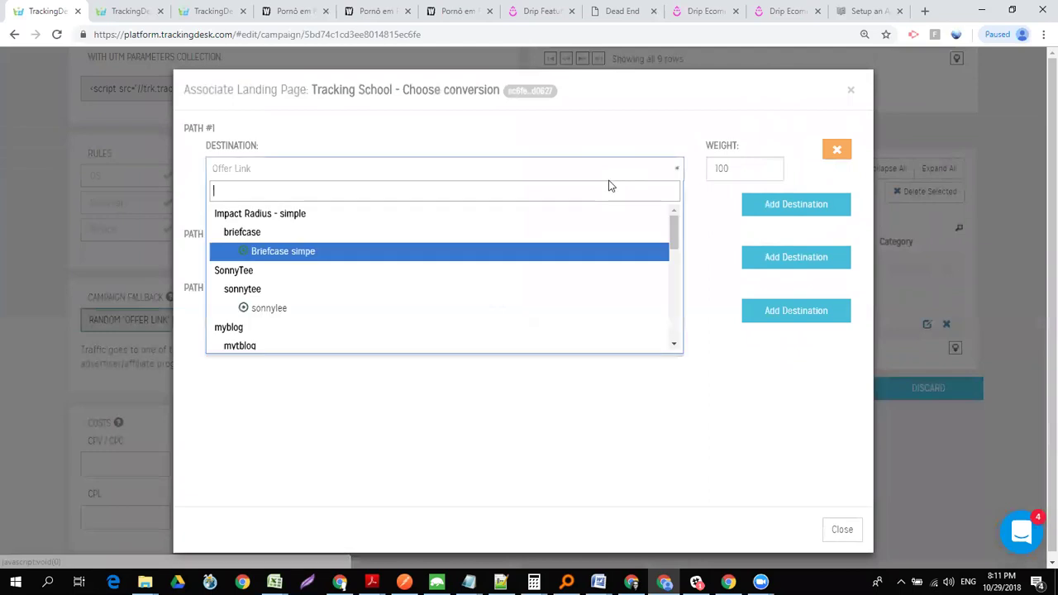
{"action": "left_click", "coordinate": [323, 257]}
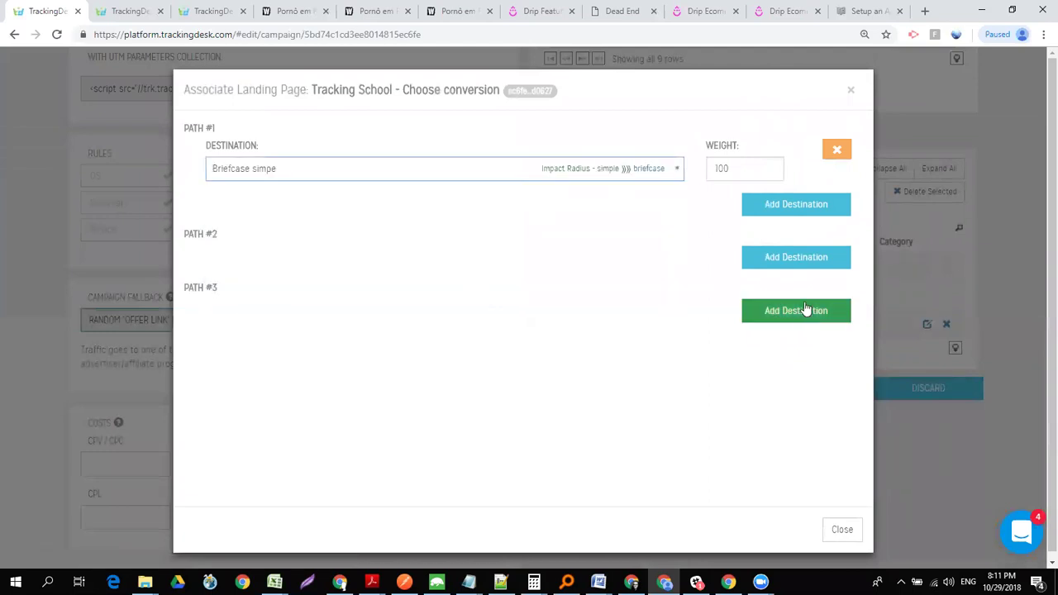
{"action": "left_click", "coordinate": [791, 269]}
{"action": "left_click", "coordinate": [606, 281]}
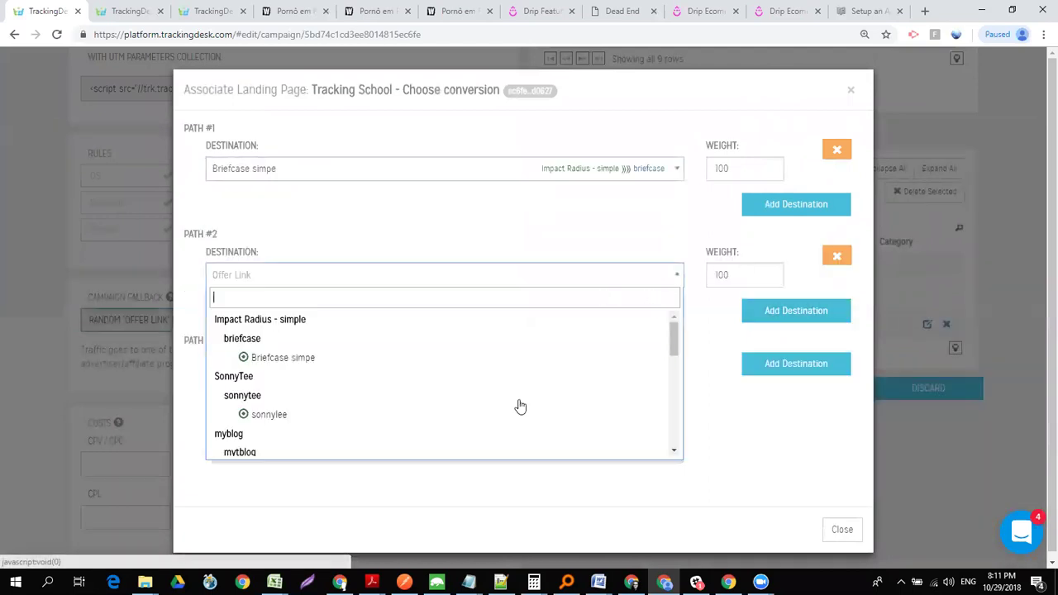
{"action": "left_click", "coordinate": [427, 415]}
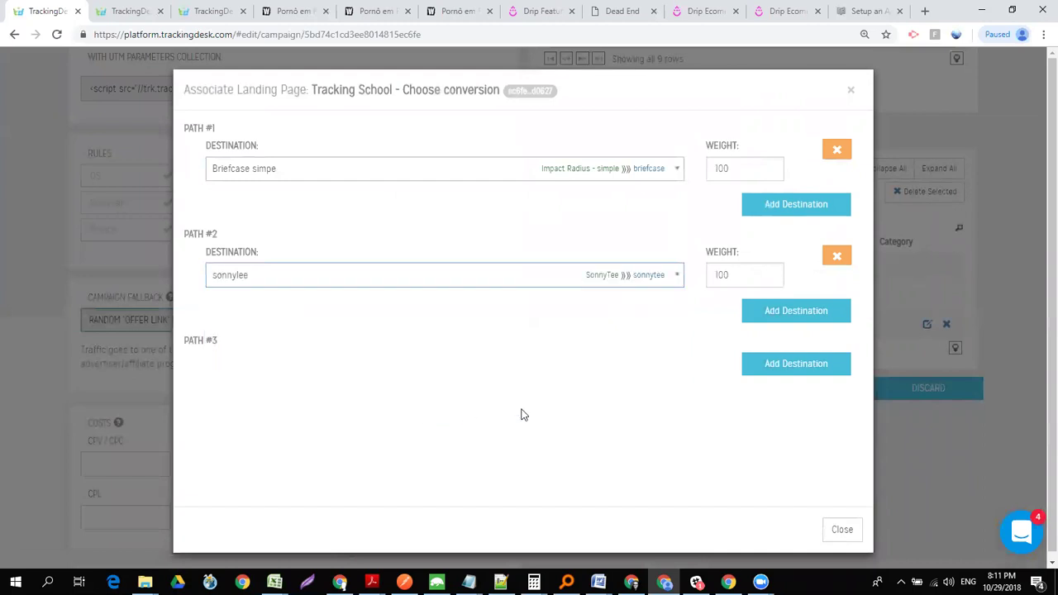
{"action": "left_click", "coordinate": [779, 363]}
{"action": "left_click", "coordinate": [612, 380]}
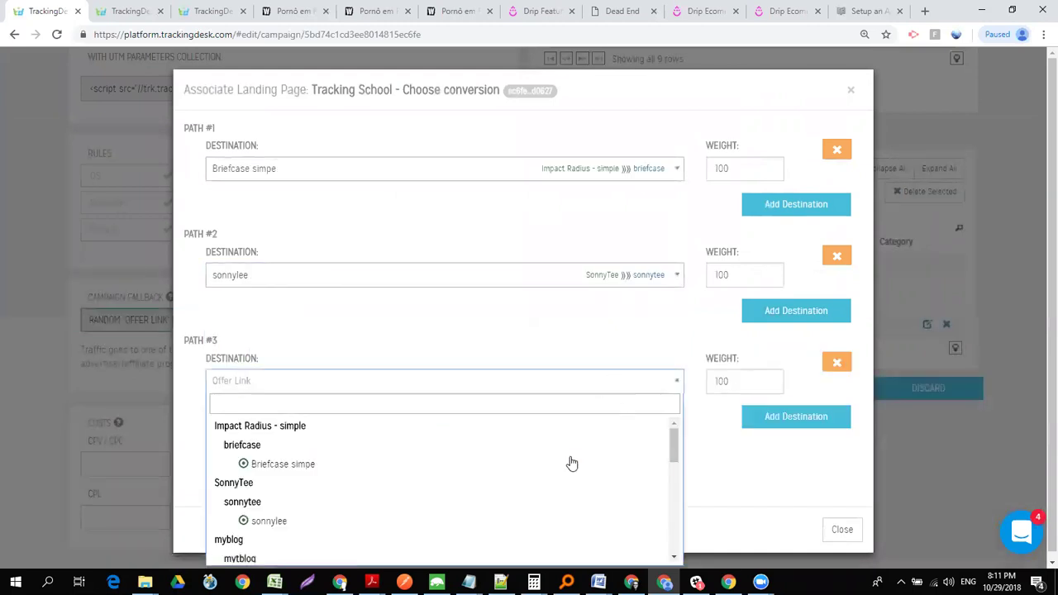
{"action": "left_click_drag", "start_coordinate": [672, 451], "coordinate": [670, 485]}
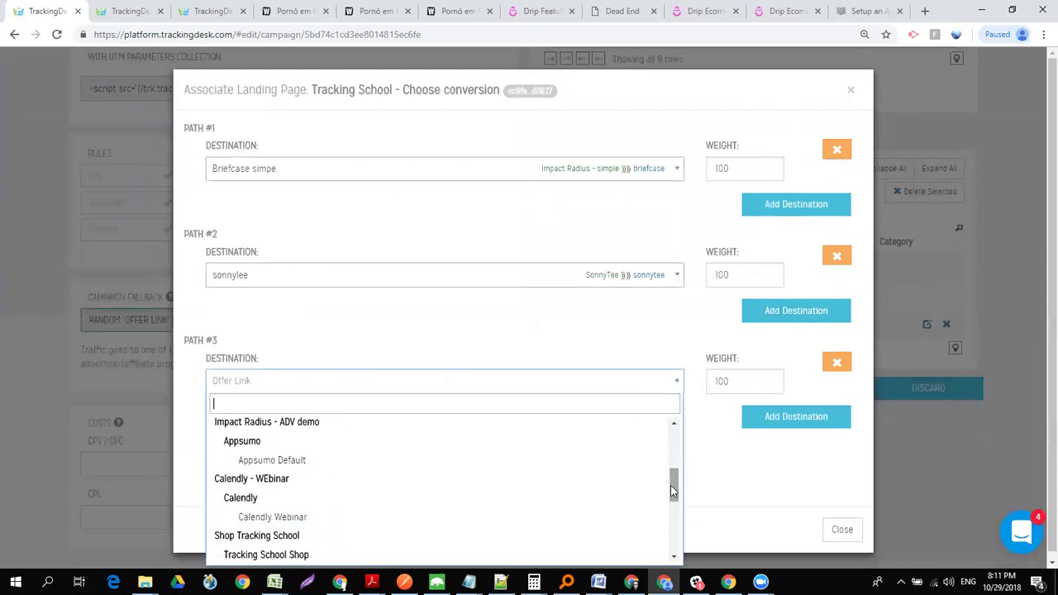
{"action": "left_click", "coordinate": [282, 522]}
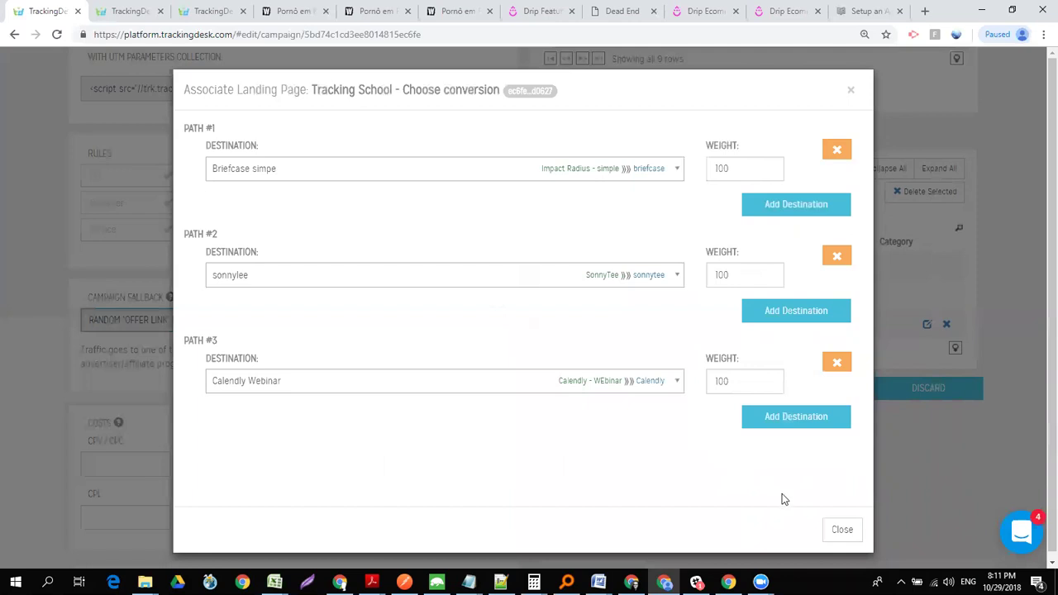
{"action": "left_click", "coordinate": [839, 529]}
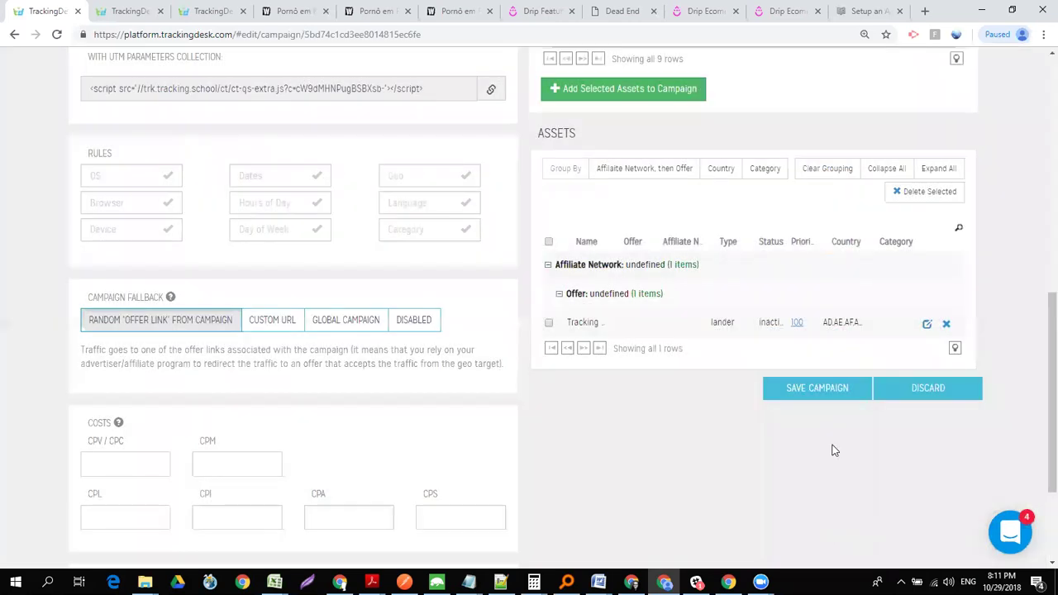
- Save the campaign, then review its UTM snippet and Campaign URL
{"action": "left_click", "coordinate": [814, 392]}
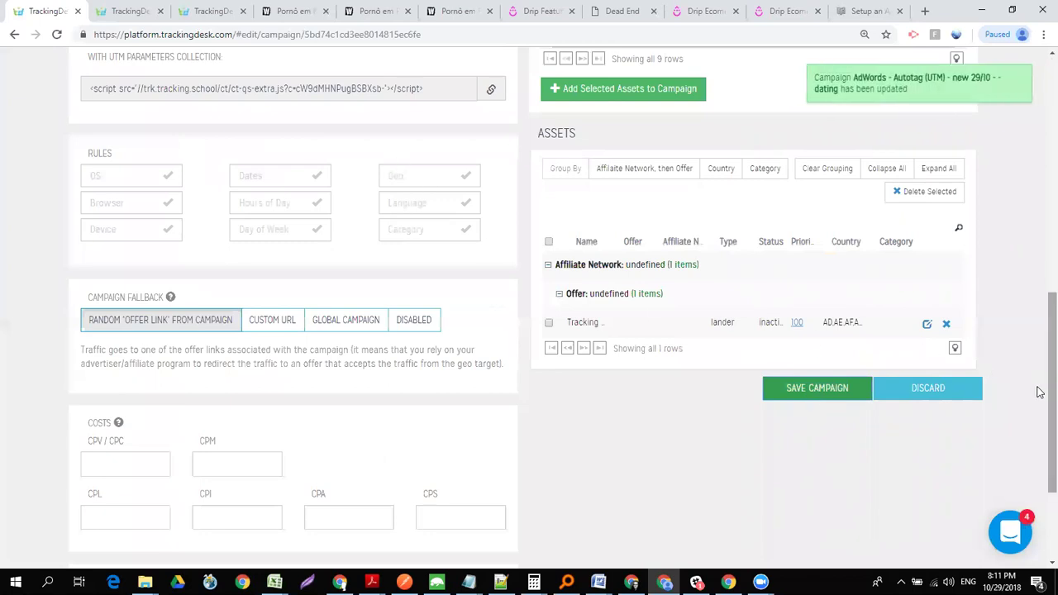
{"action": "left_click", "coordinate": [308, 92]}
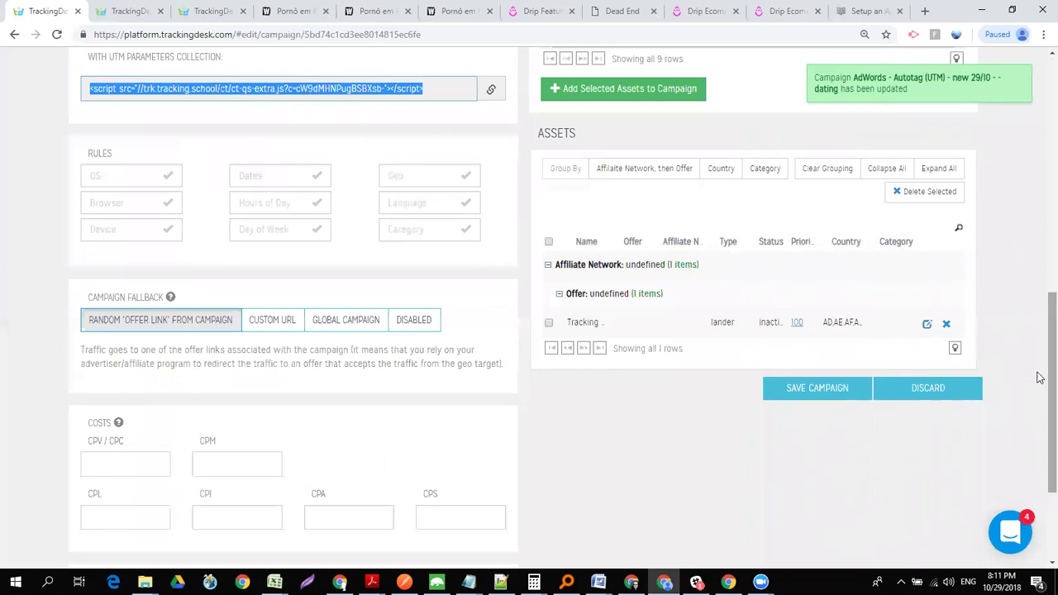
{"action": "scroll", "coordinate": [1039, 373], "scroll_direction": "up", "scroll_amount": 3}
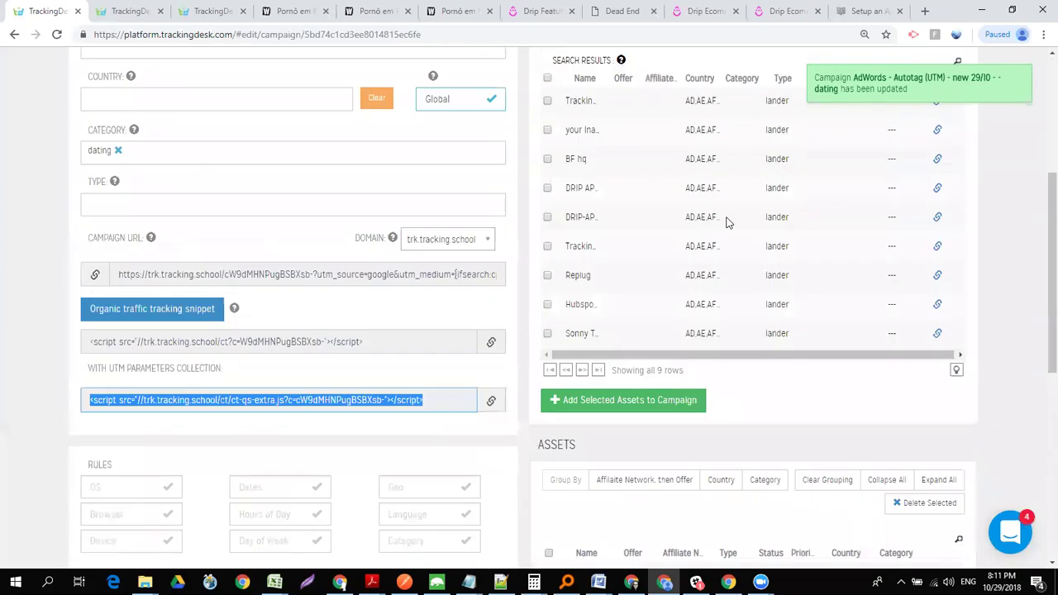
{"action": "left_click", "coordinate": [289, 273]}
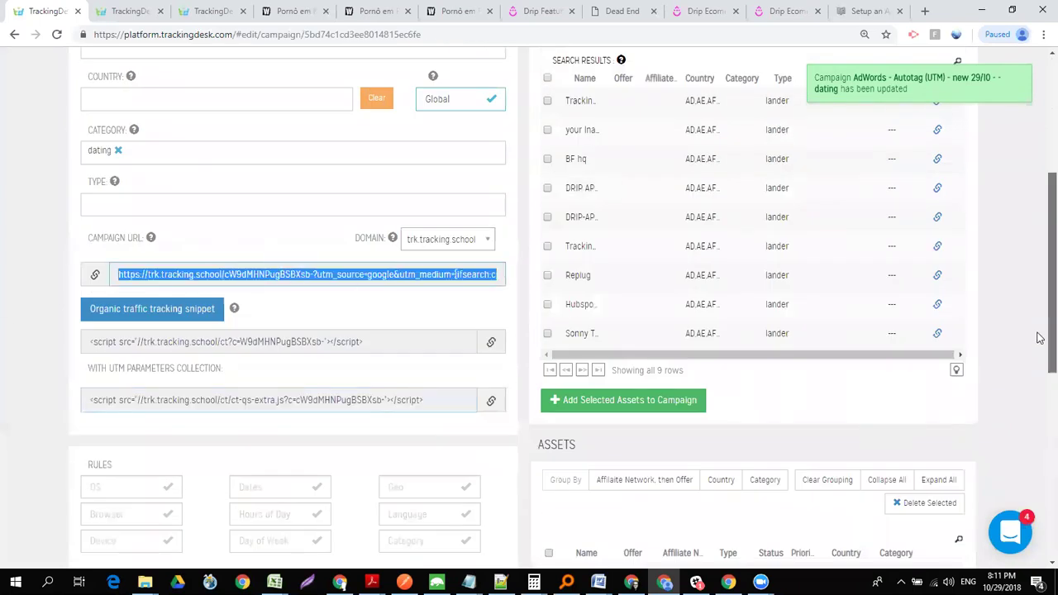
{"action": "scroll", "coordinate": [1039, 359], "scroll_direction": "up", "scroll_amount": 3}
{"action": "left_click", "coordinate": [254, 190]}
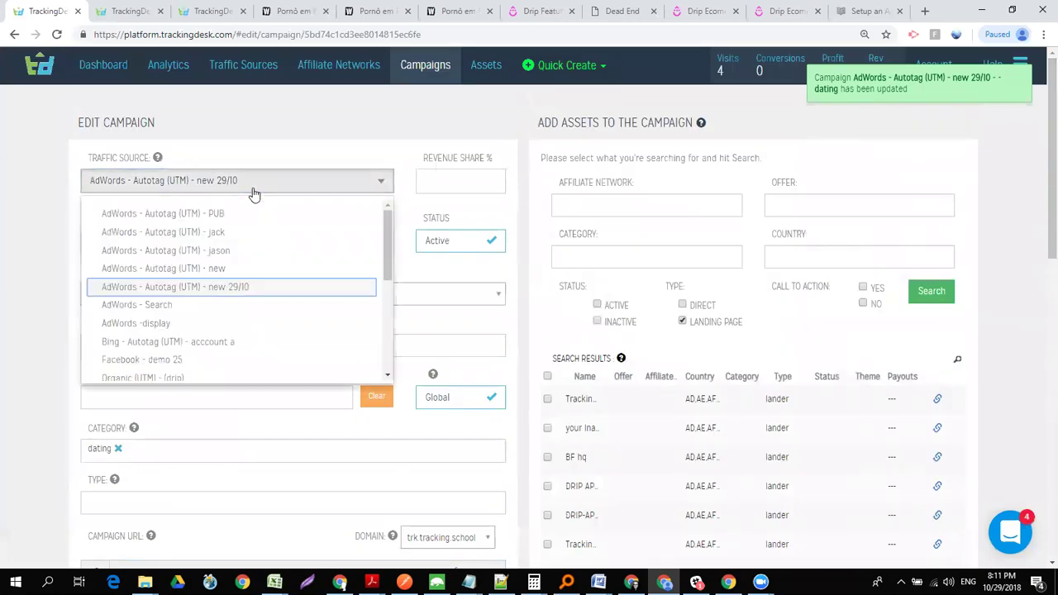
- Change the traffic source to Outbrain - PUB and save the campaign
{"action": "key", "text": "Down"}
{"action": "key", "text": "Down"}
{"action": "key", "text": "Down"}
{"action": "key", "text": "Down"}
{"action": "key", "text": "Down"}
{"action": "key", "text": "Down"}
{"action": "key", "text": "Down"}
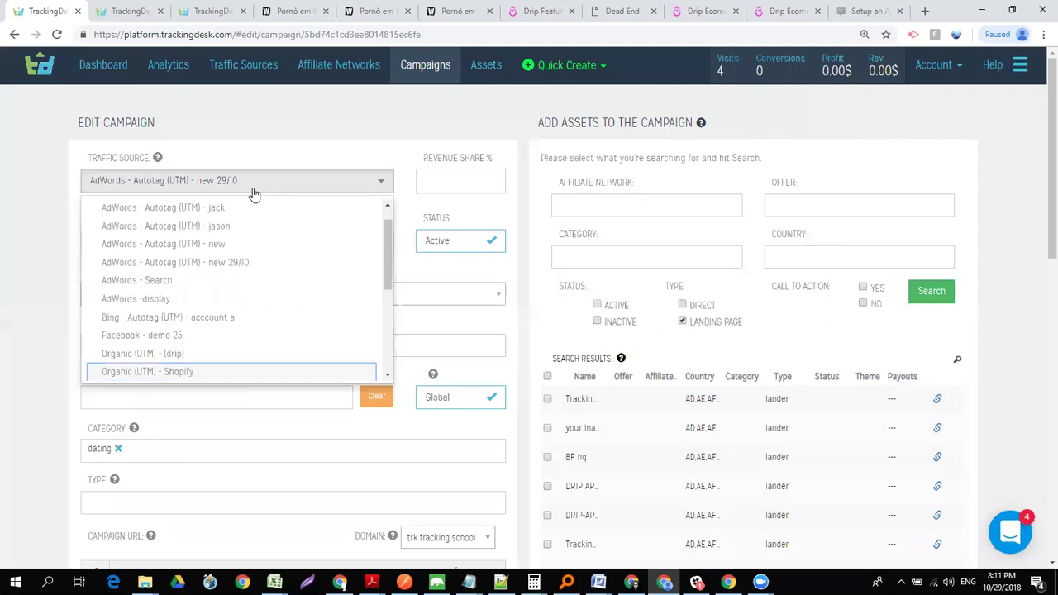
{"action": "key", "text": "Down"}
{"action": "key", "text": "Down"}
{"action": "key", "text": "Down"}
{"action": "key", "text": "Down"}
{"action": "key", "text": "Down"}
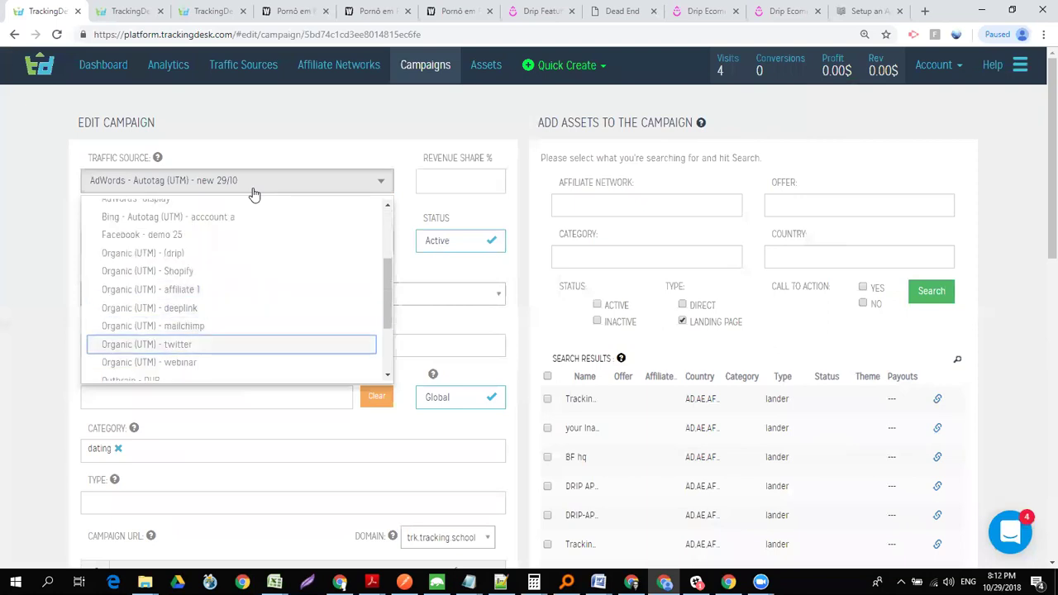
{"action": "key", "text": "Return"}
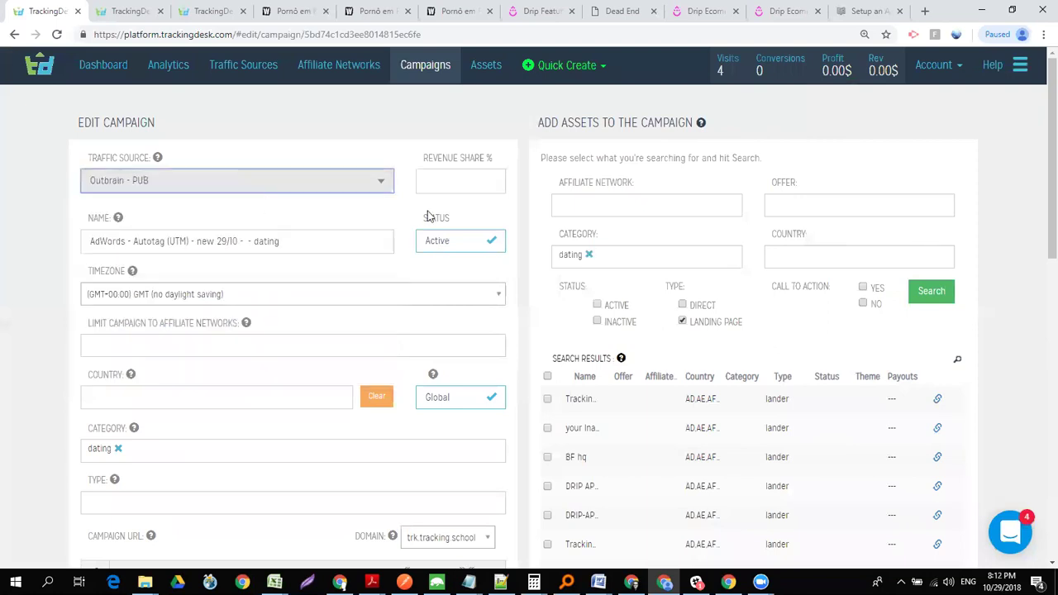
{"action": "scroll", "coordinate": [1040, 122], "scroll_direction": "down", "scroll_amount": 1}
{"action": "scroll", "coordinate": [1039, 122], "scroll_direction": "down", "scroll_amount": 7}
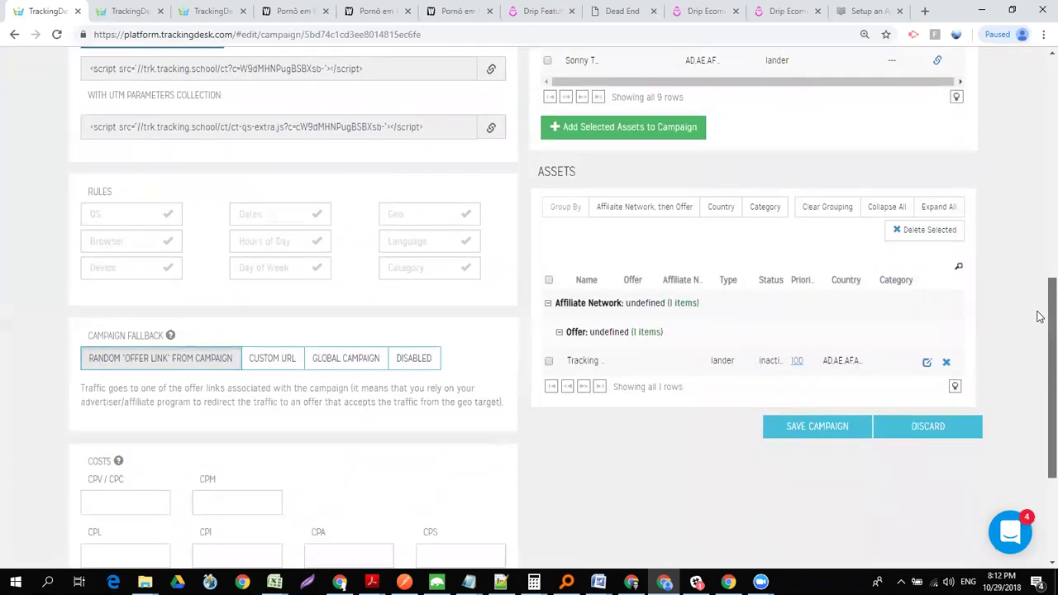
{"action": "left_click", "coordinate": [820, 426]}
- Copy the Campaign URL and load it in a new browser tab
{"action": "scroll", "coordinate": [534, 227], "scroll_direction": "up", "scroll_amount": 2}
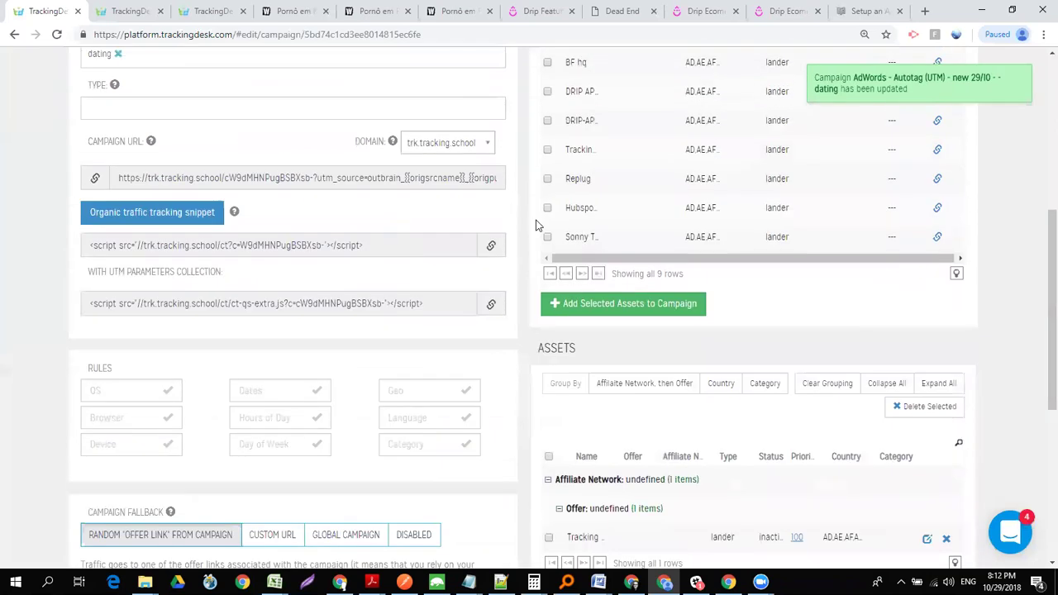
{"action": "left_click", "coordinate": [308, 175]}
{"action": "key", "text": "ctrl+c"}
{"action": "key", "text": "ctrl+t"}
{"action": "key", "text": "ctrl+v"}
{"action": "key", "text": "Return"}
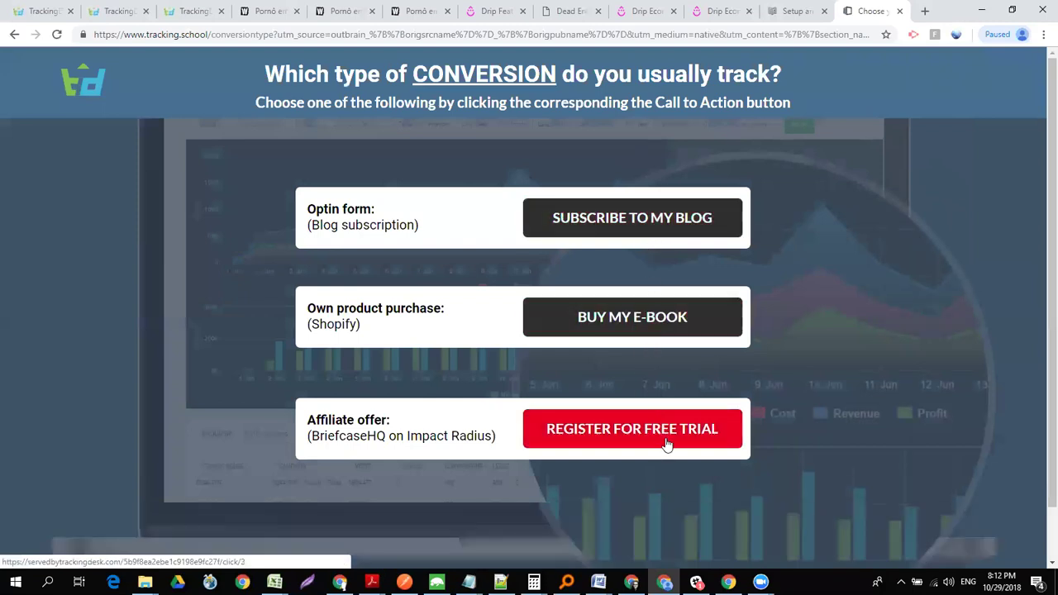
- Try the Buy My E-Book offer, then follow Register for Free Trial from the conversion page
{"action": "left_click", "coordinate": [647, 325]}
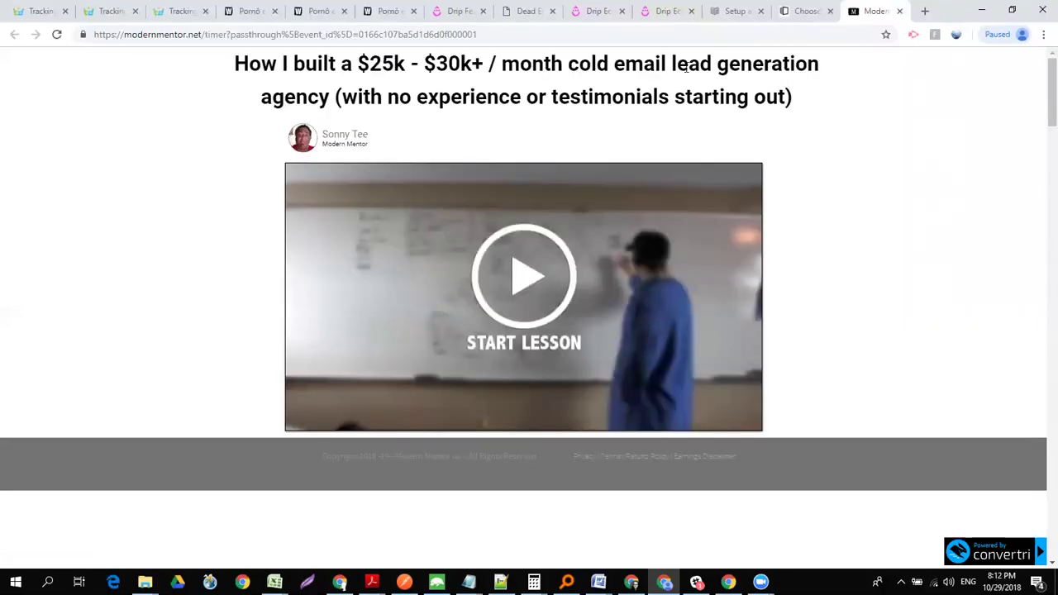
{"action": "left_click", "coordinate": [802, 12]}
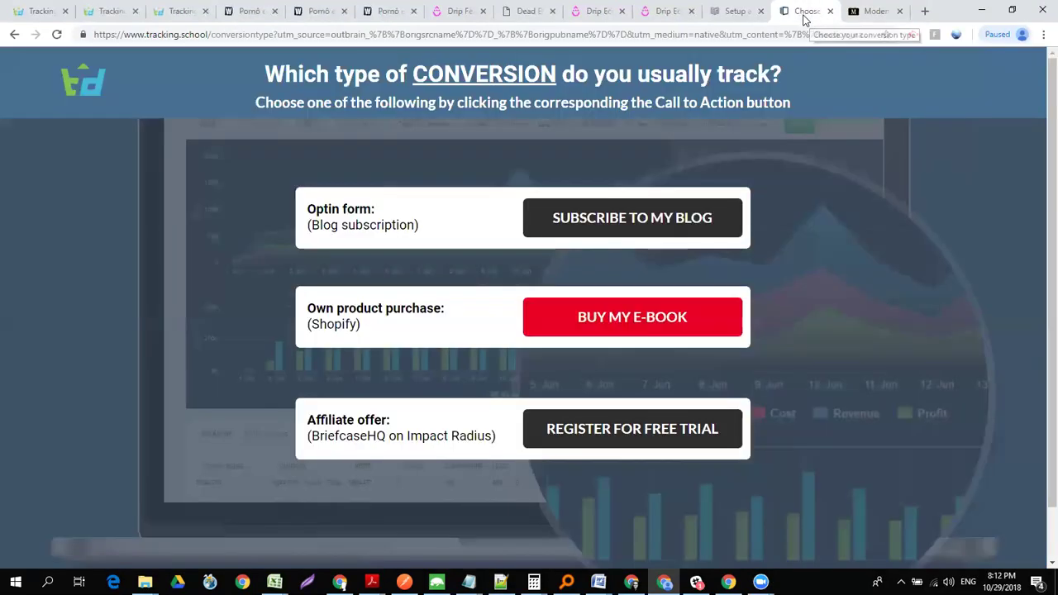
{"action": "left_click", "coordinate": [639, 441]}
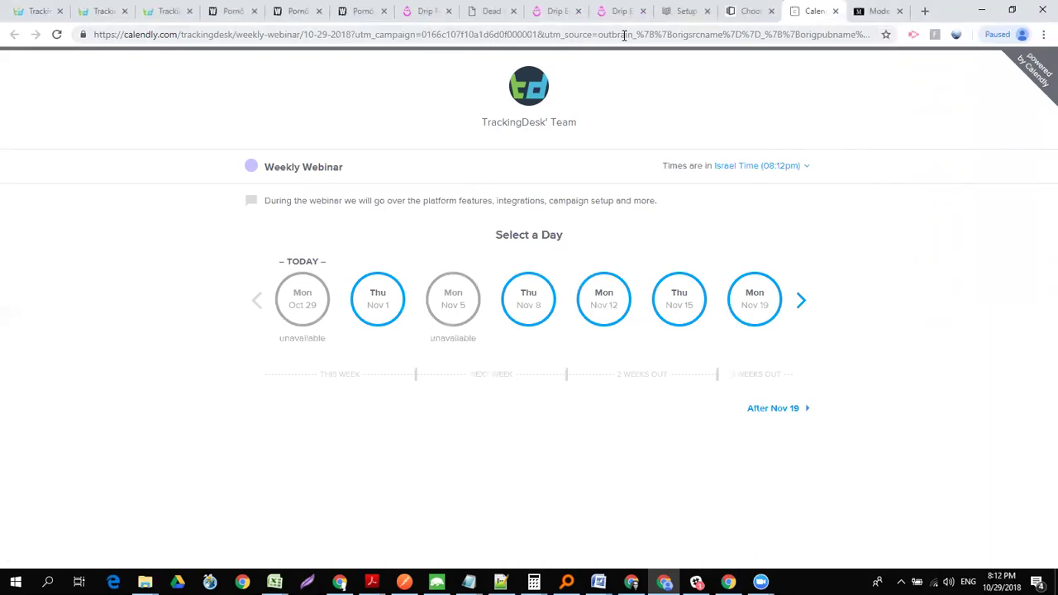
- Highlight the utm_campaign and utm_source values in the Calendly webinar URL, then go back
{"action": "left_click_drag", "start_coordinate": [421, 37], "coordinate": [540, 32]}
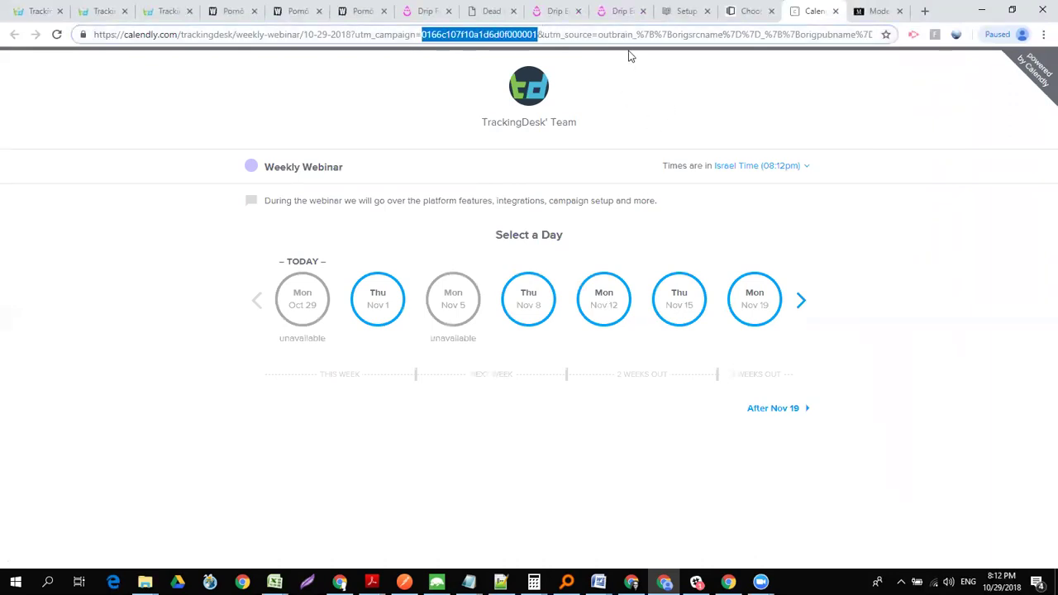
{"action": "left_click_drag", "start_coordinate": [598, 36], "coordinate": [941, 42]}
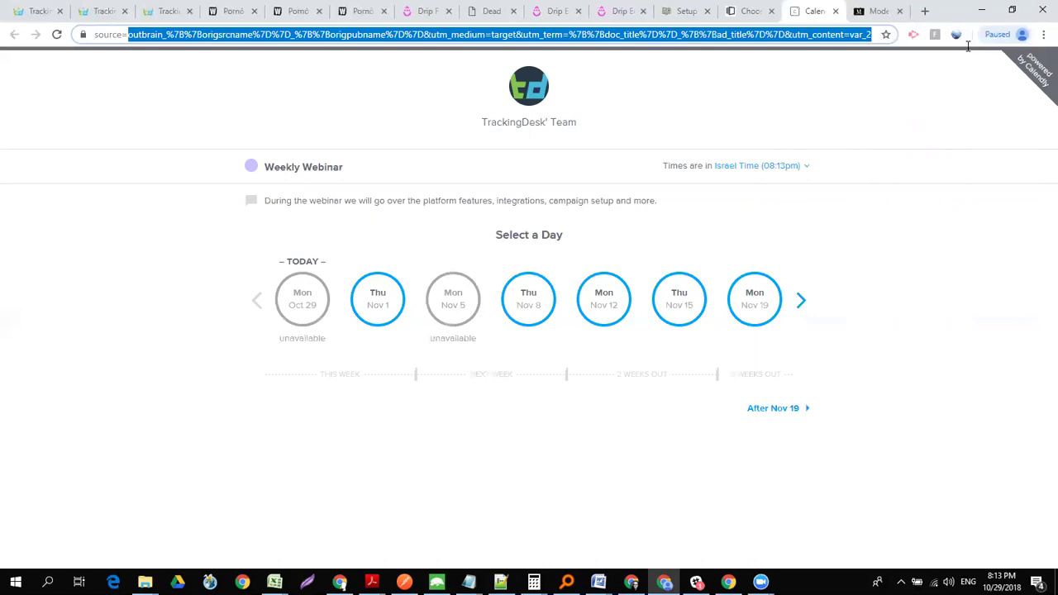
{"action": "left_click_drag", "start_coordinate": [897, 75], "coordinate": [6, 63]}
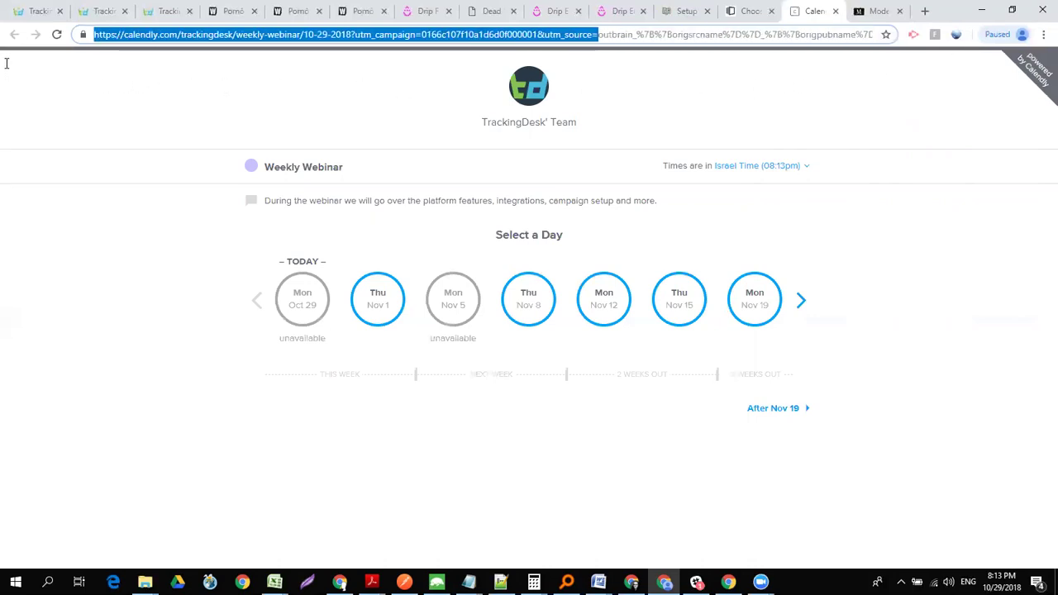
{"action": "left_click", "coordinate": [750, 12]}
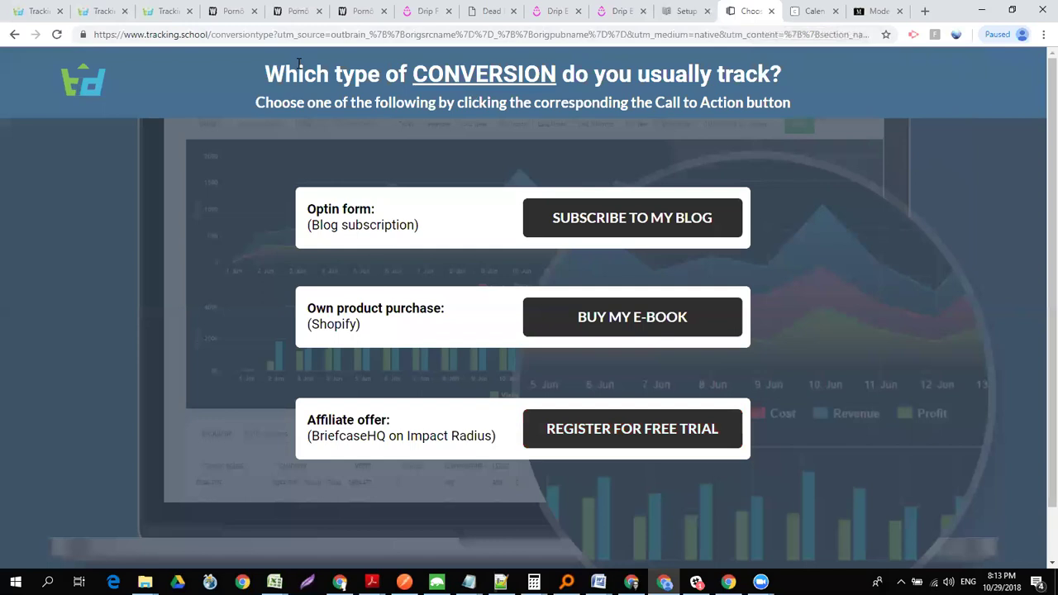
- Check the conversion page's address, then return to the TrackingDesk campaign editor
{"action": "left_click", "coordinate": [265, 35]}
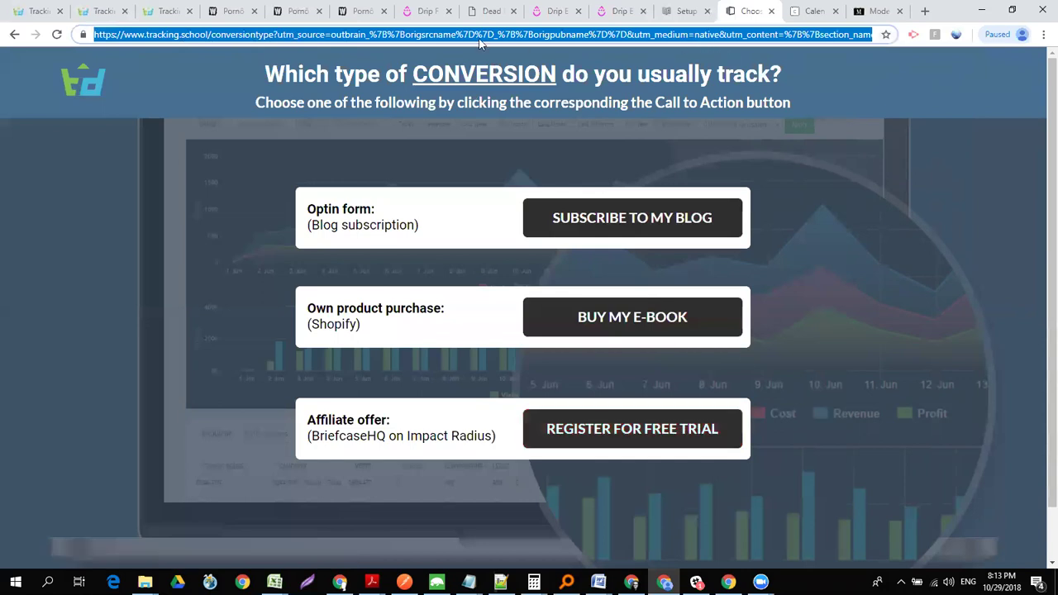
{"action": "left_click", "coordinate": [39, 12]}
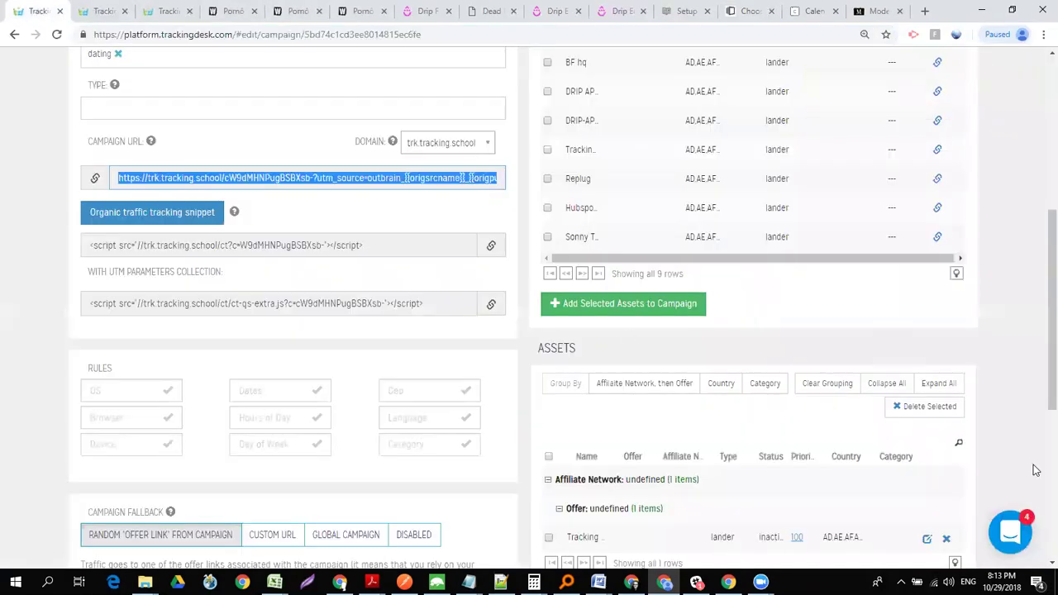
{"action": "scroll", "coordinate": [1040, 374], "scroll_direction": "down", "scroll_amount": 3}
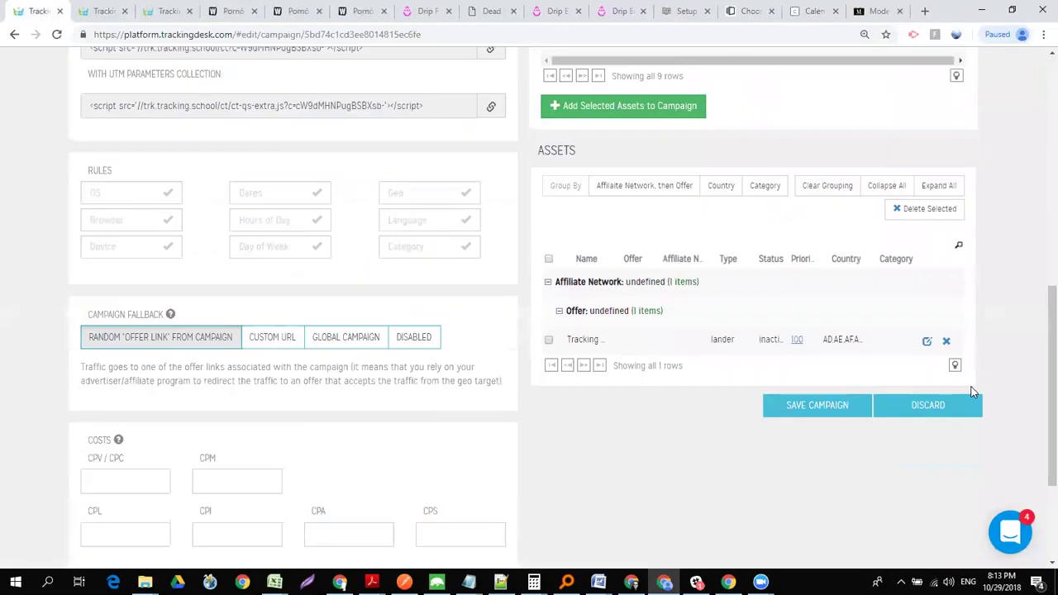
- Add an empty second destination under Path #1 of the Tracking lander and close the settings
{"action": "left_click", "coordinate": [928, 340]}
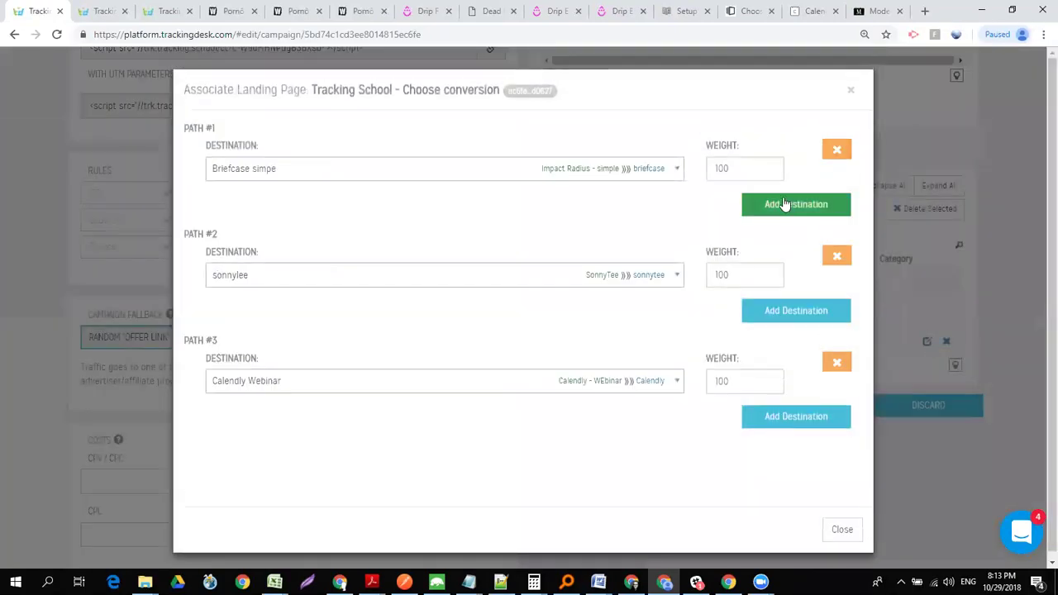
{"action": "left_click", "coordinate": [780, 206]}
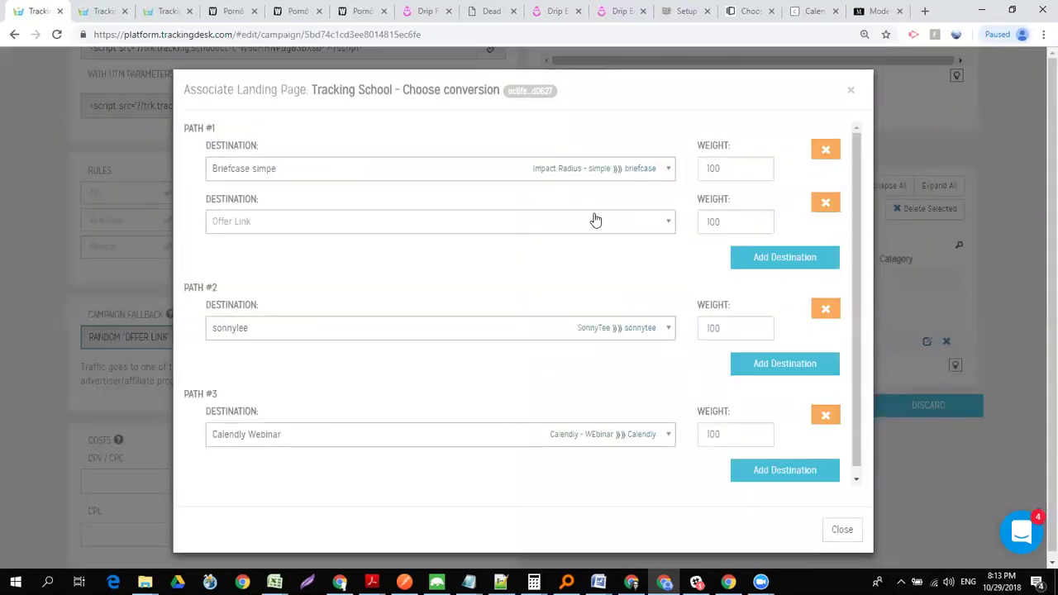
{"action": "left_click", "coordinate": [527, 230]}
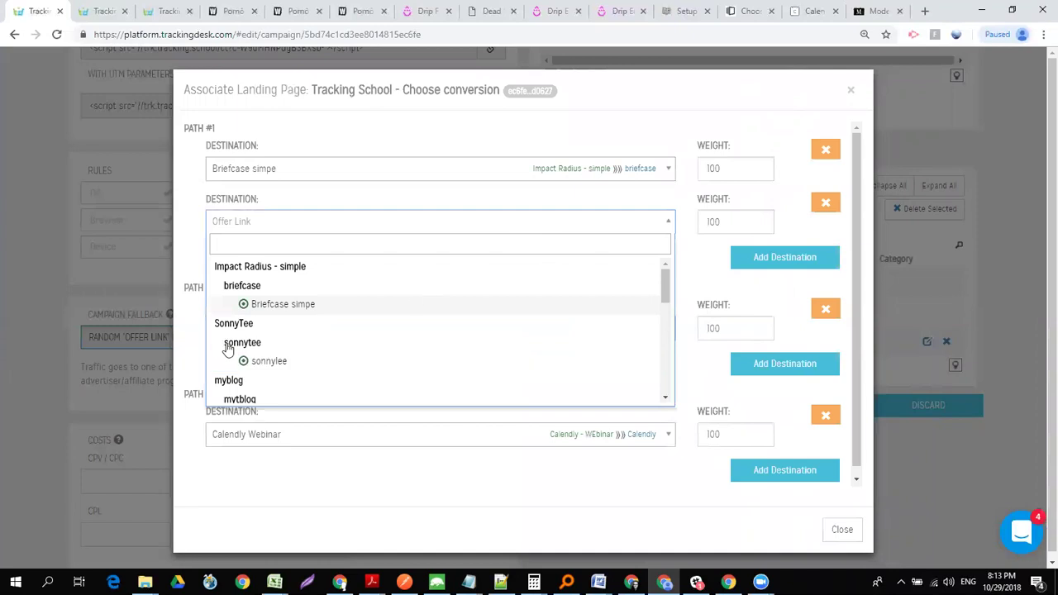
{"action": "left_click_drag", "start_coordinate": [668, 282], "coordinate": [666, 289]}
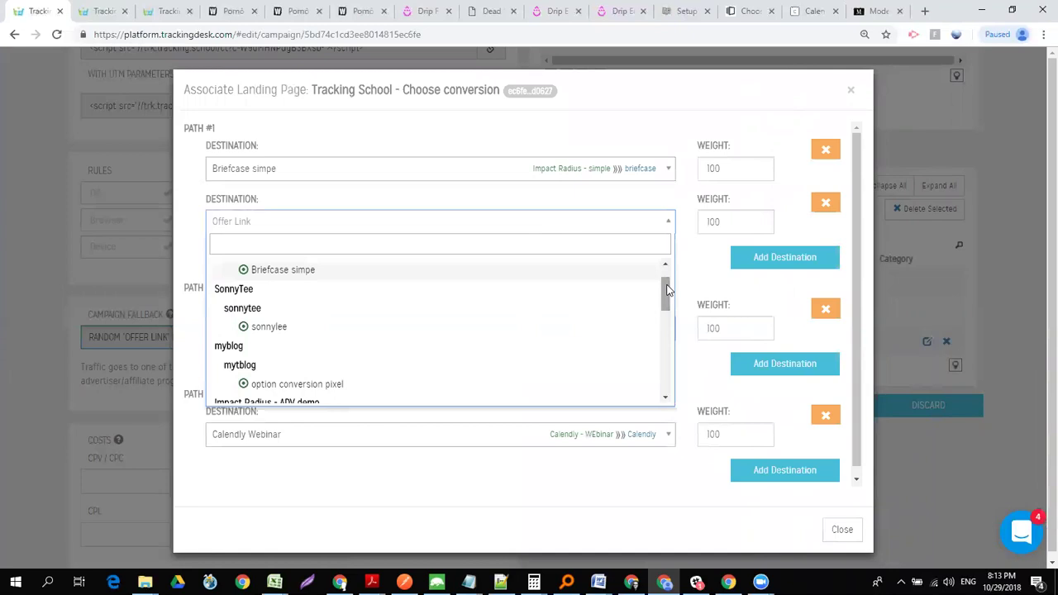
{"action": "left_click", "coordinate": [843, 530]}
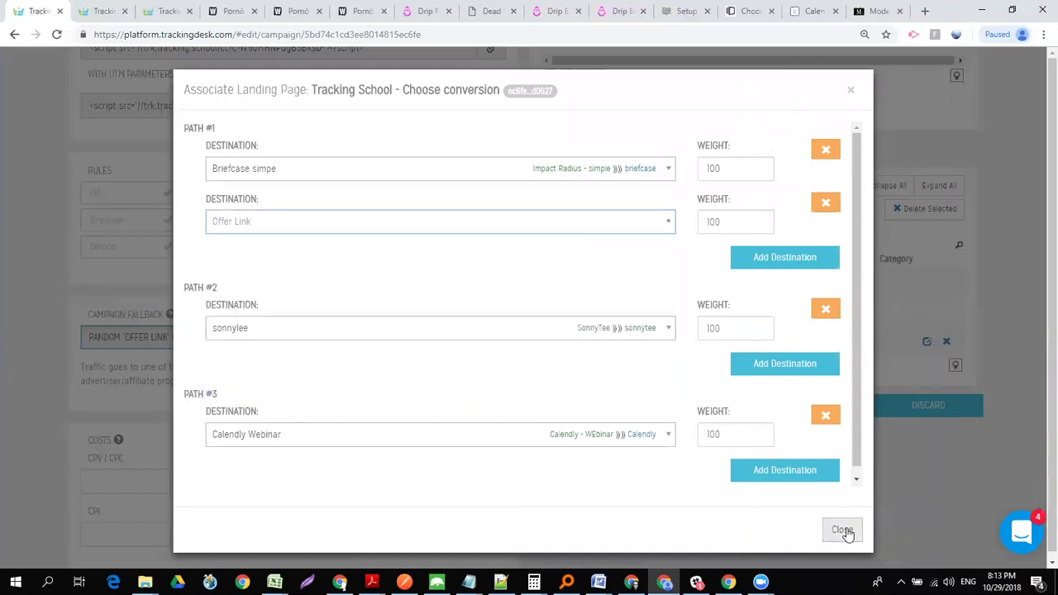
{"action": "left_click", "coordinate": [843, 531]}
{"action": "left_click_drag", "start_coordinate": [1040, 440], "coordinate": [1039, 182]}
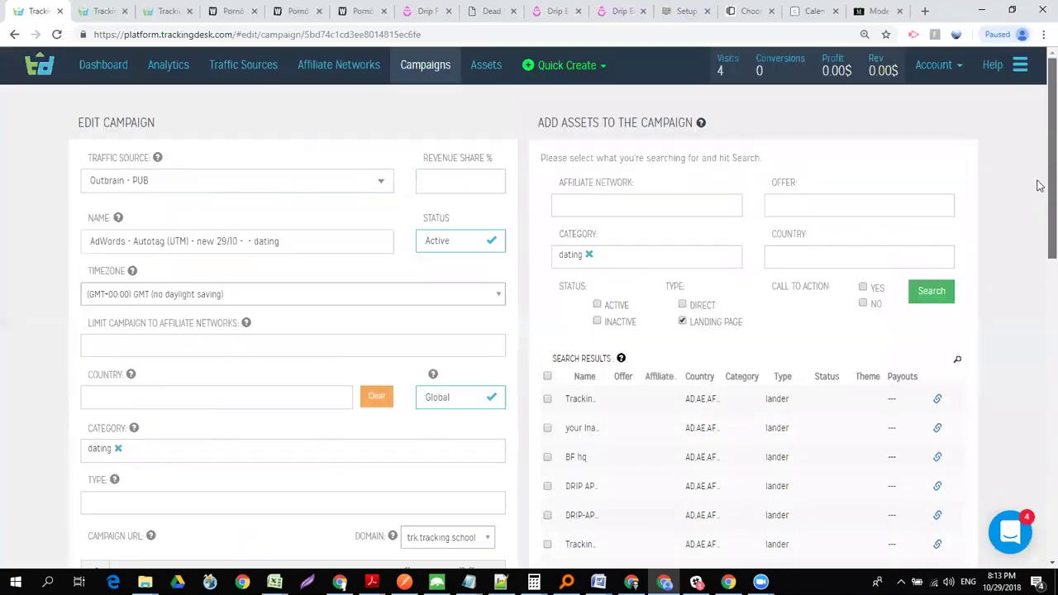
- Quick-create a landing page from Assets with Links # set to 5, then open the Account menu
{"action": "left_click", "coordinate": [497, 69]}
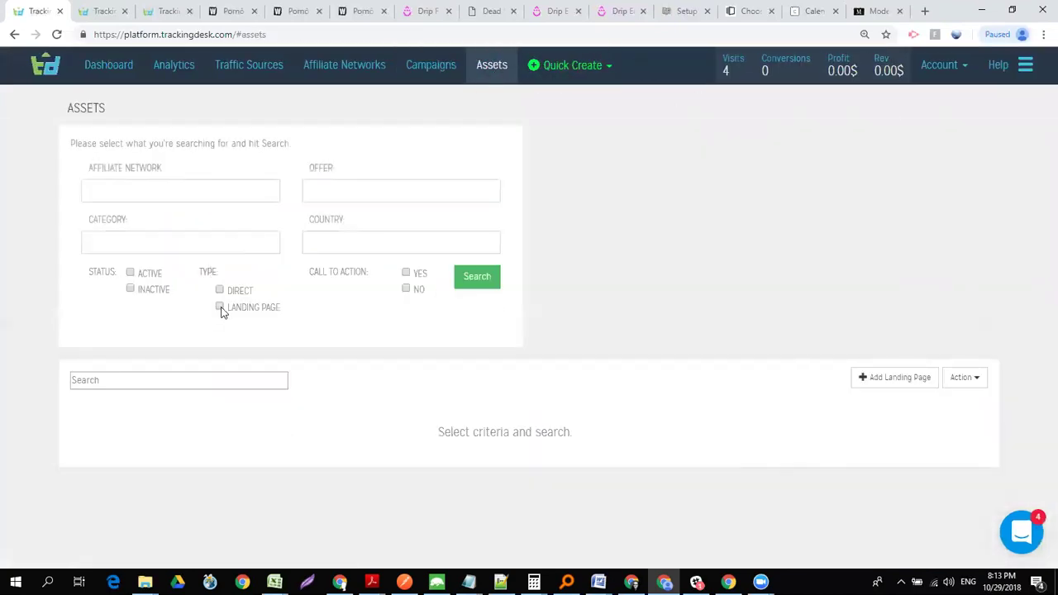
{"action": "left_click", "coordinate": [590, 66]}
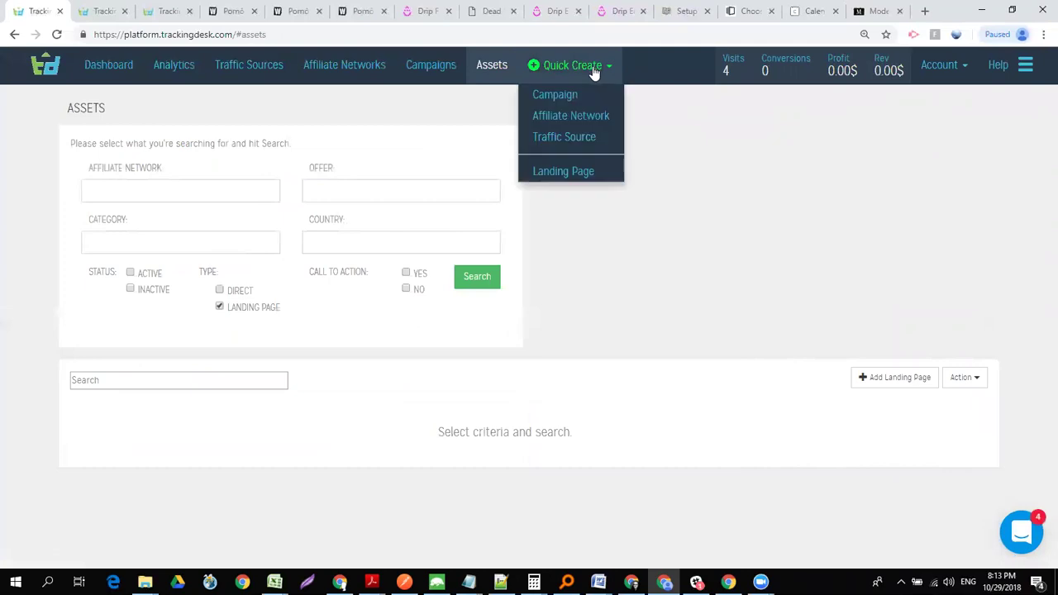
{"action": "left_click", "coordinate": [591, 171]}
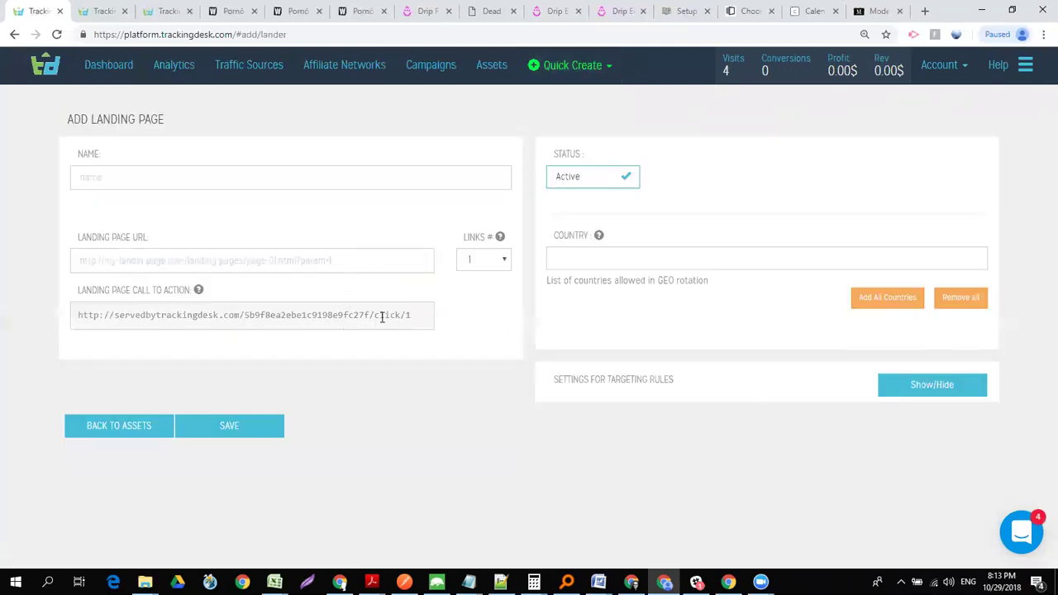
{"action": "left_click", "coordinate": [499, 261]}
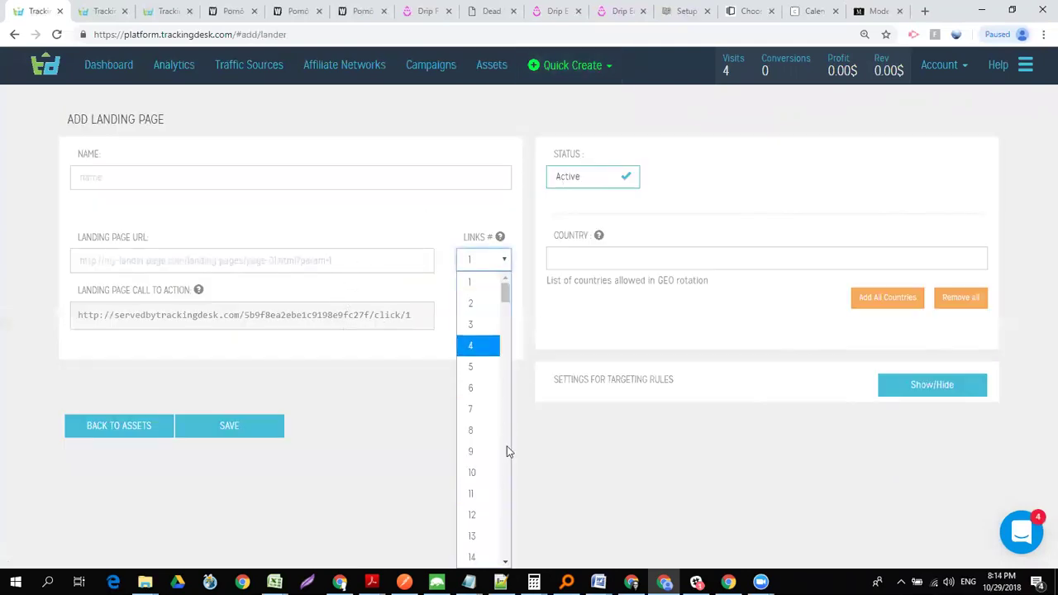
{"action": "left_click", "coordinate": [483, 366]}
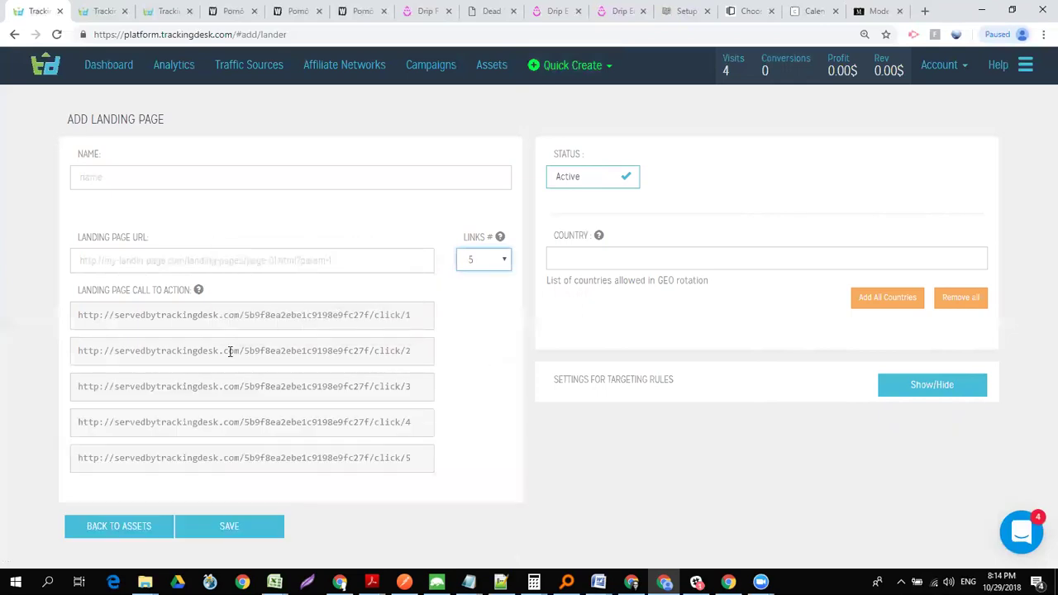
{"action": "left_click", "coordinate": [455, 456]}
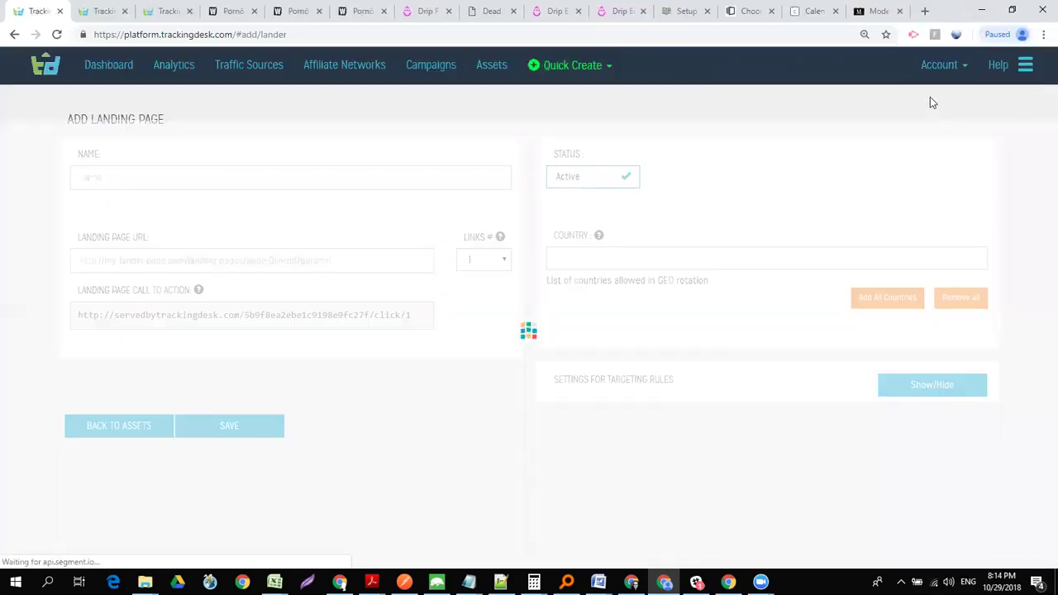
{"action": "left_click", "coordinate": [947, 67]}
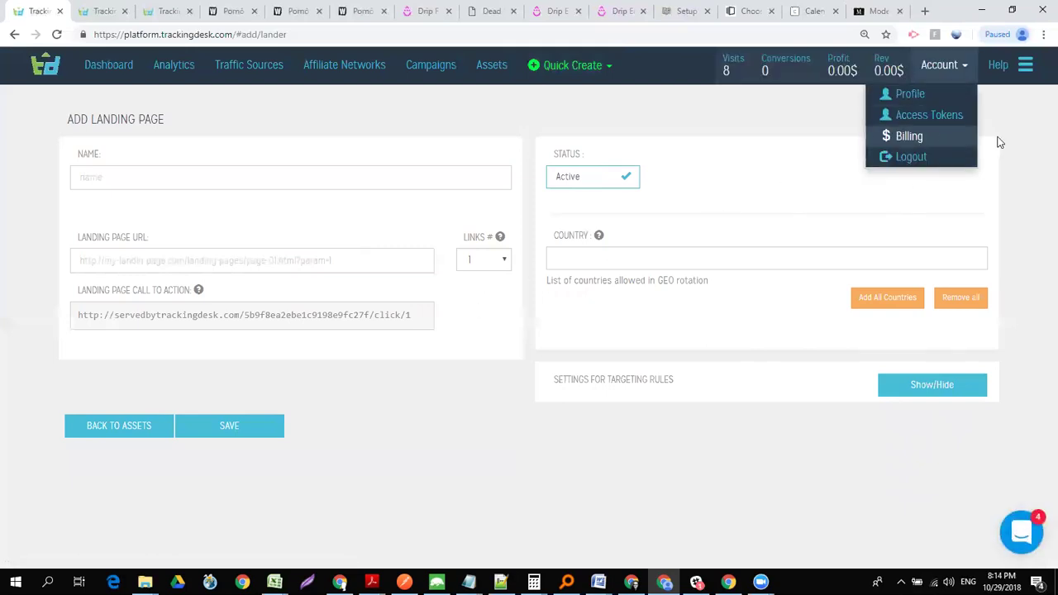
- On the user profile, check trk.tracking.school and update the tracking domains
{"action": "left_click", "coordinate": [910, 94]}
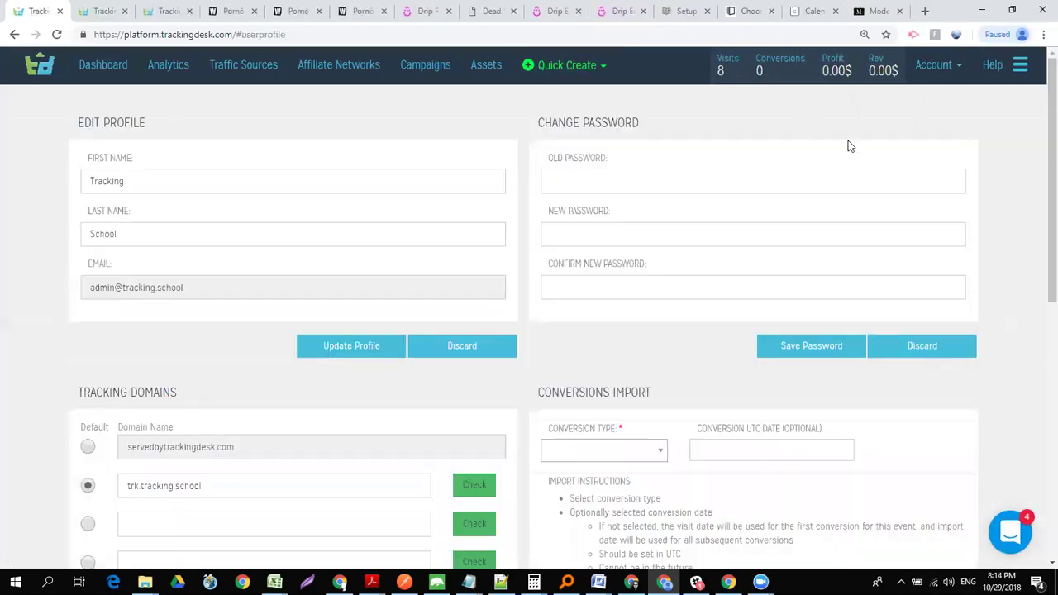
{"action": "left_click_drag", "start_coordinate": [1049, 149], "coordinate": [1043, 252]}
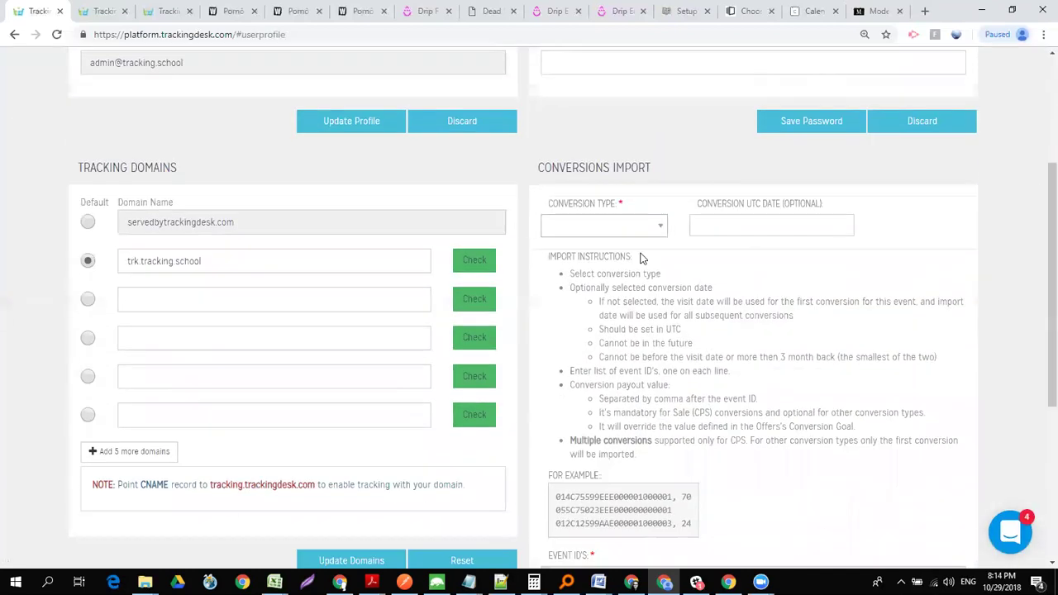
{"action": "left_click", "coordinate": [471, 262]}
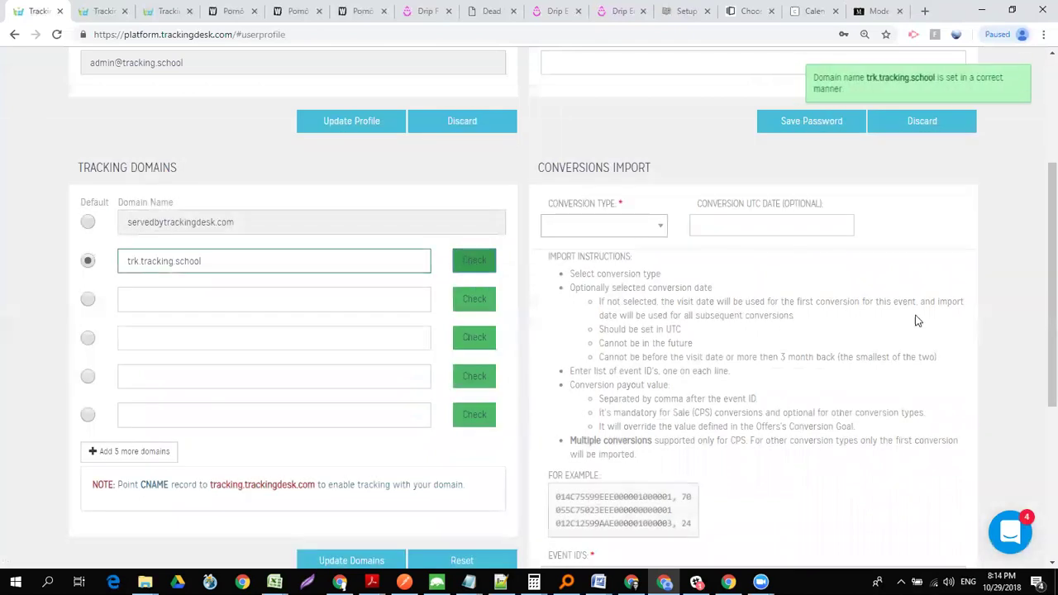
{"action": "scroll", "coordinate": [1039, 279], "scroll_direction": "down", "scroll_amount": 2}
{"action": "double_click", "coordinate": [181, 109]}
{"action": "left_click", "coordinate": [180, 109]}
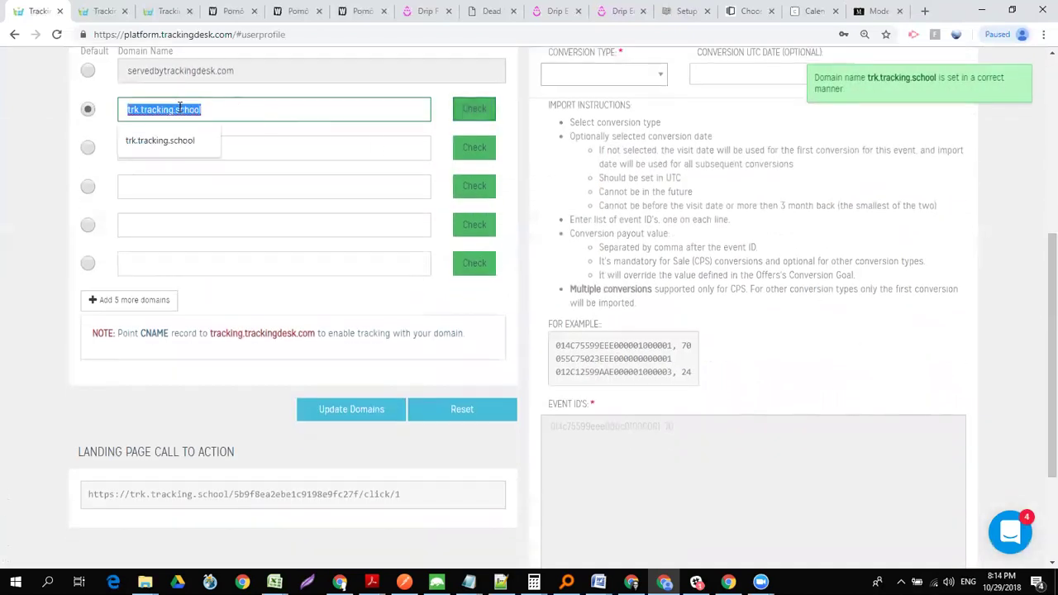
{"action": "left_click", "coordinate": [283, 101]}
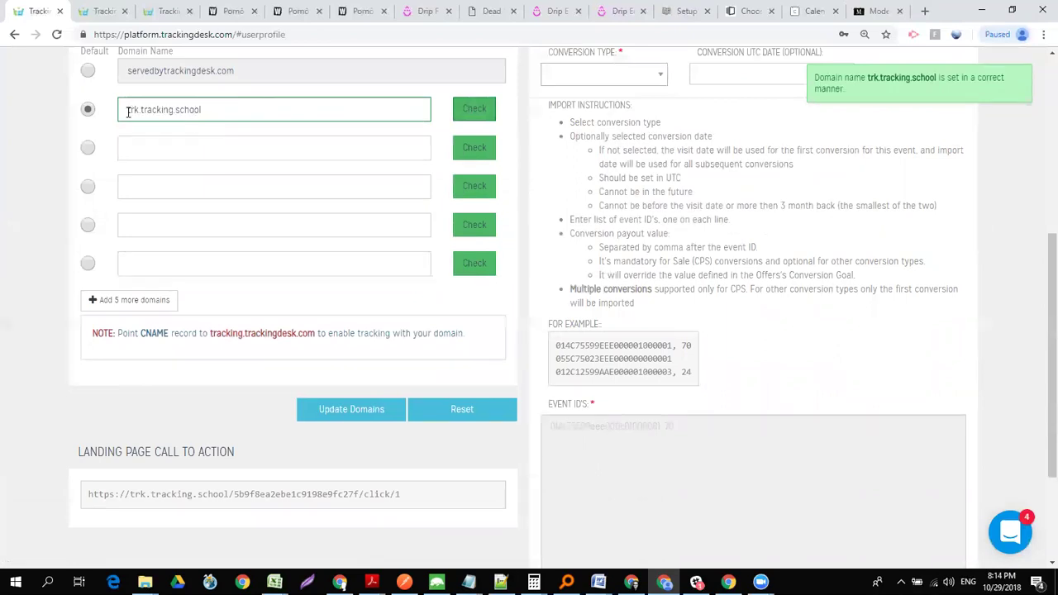
{"action": "left_click", "coordinate": [344, 409]}
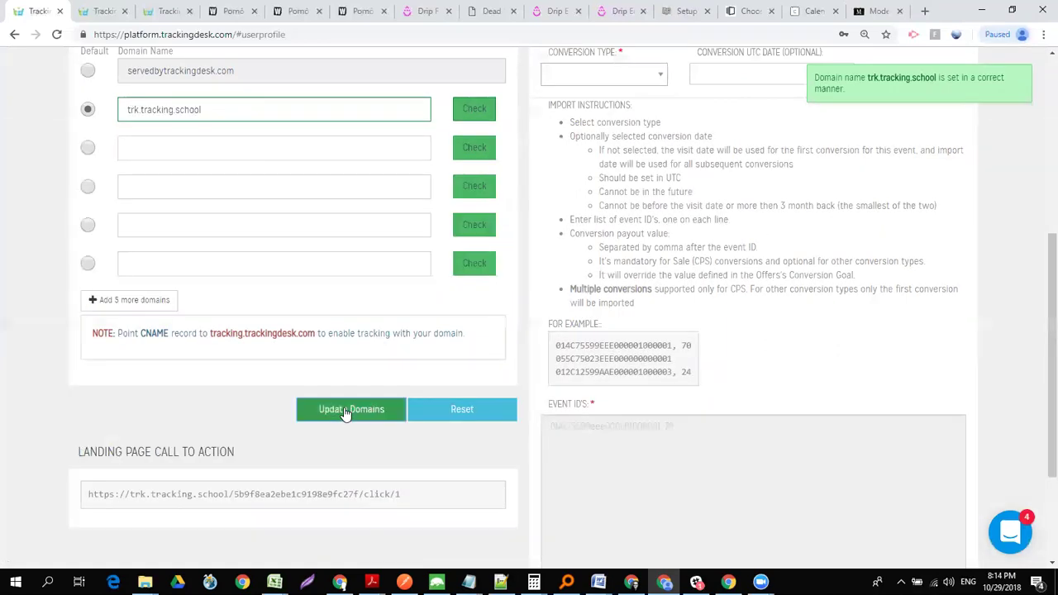
- Inspect the landing page URL's trk.tracking.school domain and https prefix
{"action": "left_click", "coordinate": [264, 489]}
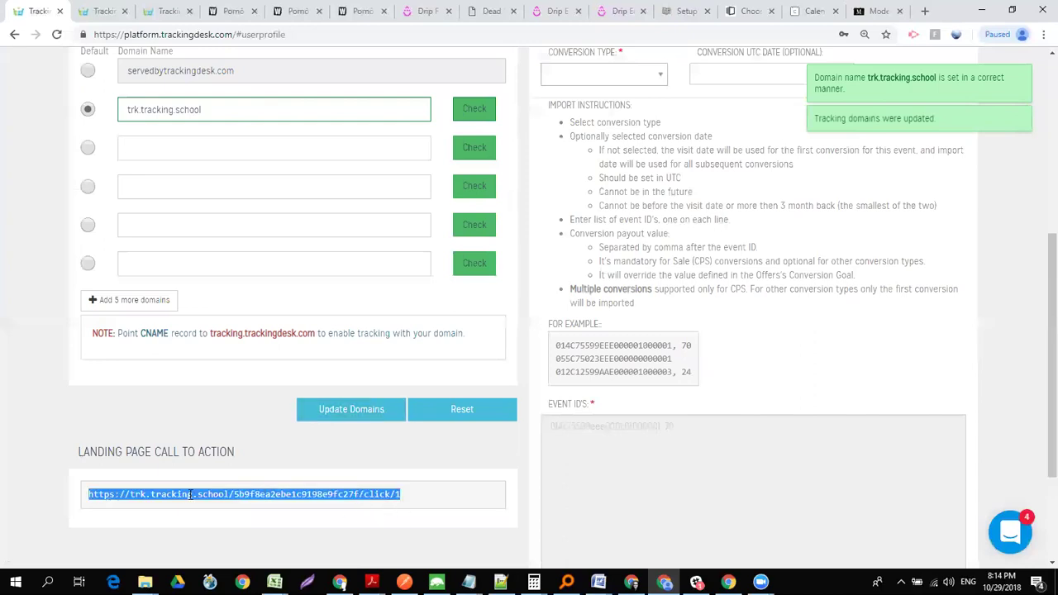
{"action": "left_click", "coordinate": [163, 493]}
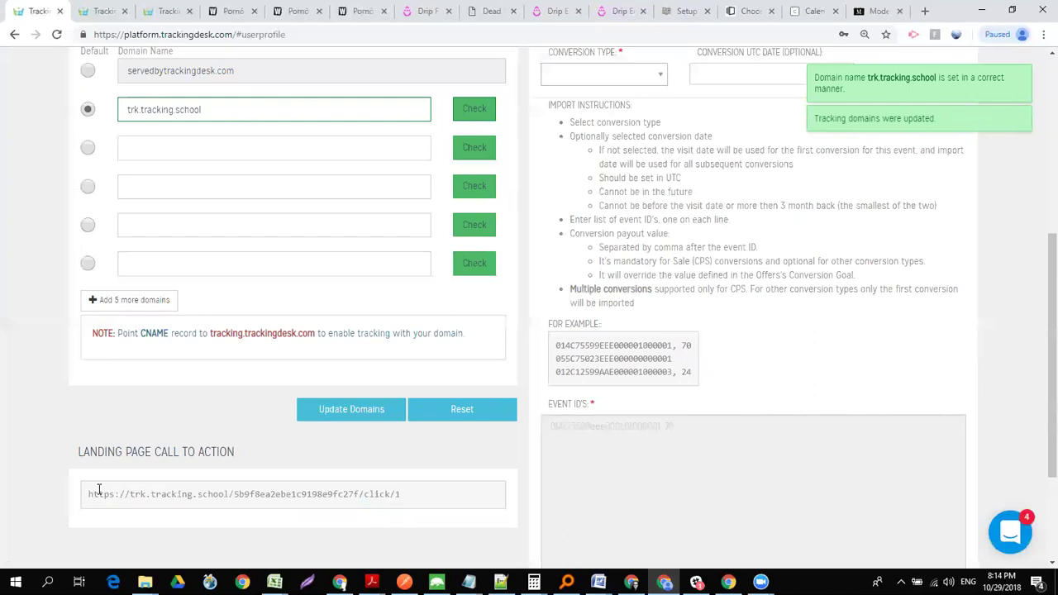
{"action": "left_click_drag", "start_coordinate": [90, 493], "coordinate": [234, 489]}
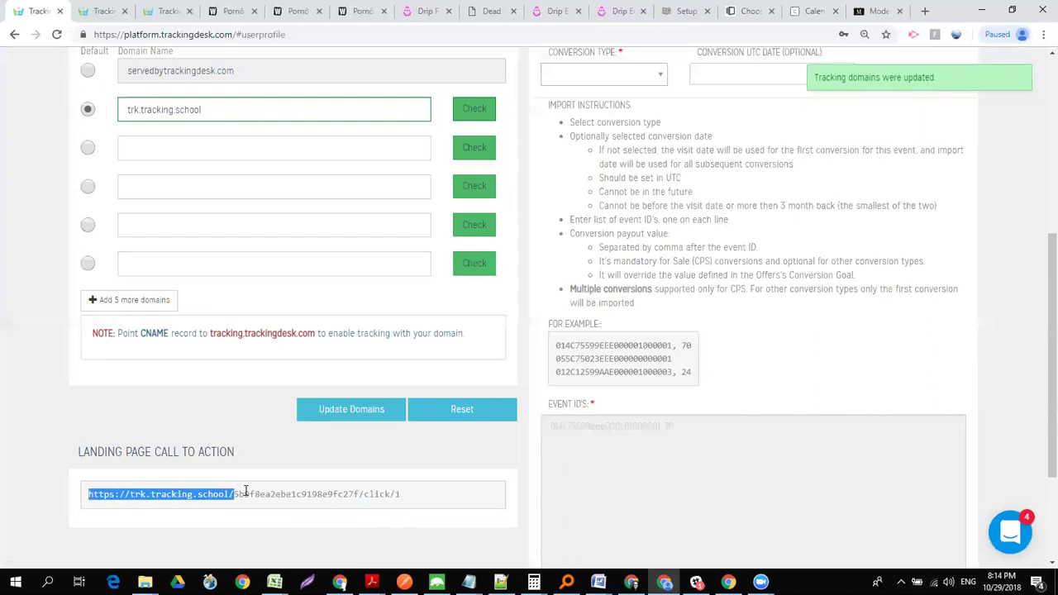
{"action": "left_click", "coordinate": [114, 493]}
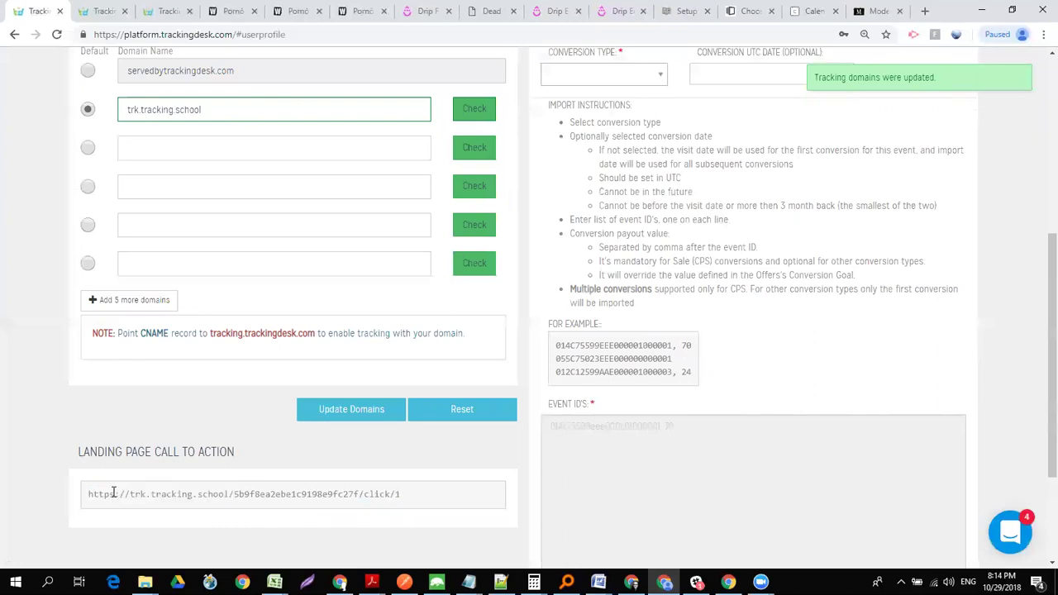
{"action": "left_click_drag", "start_coordinate": [115, 493], "coordinate": [89, 494]}
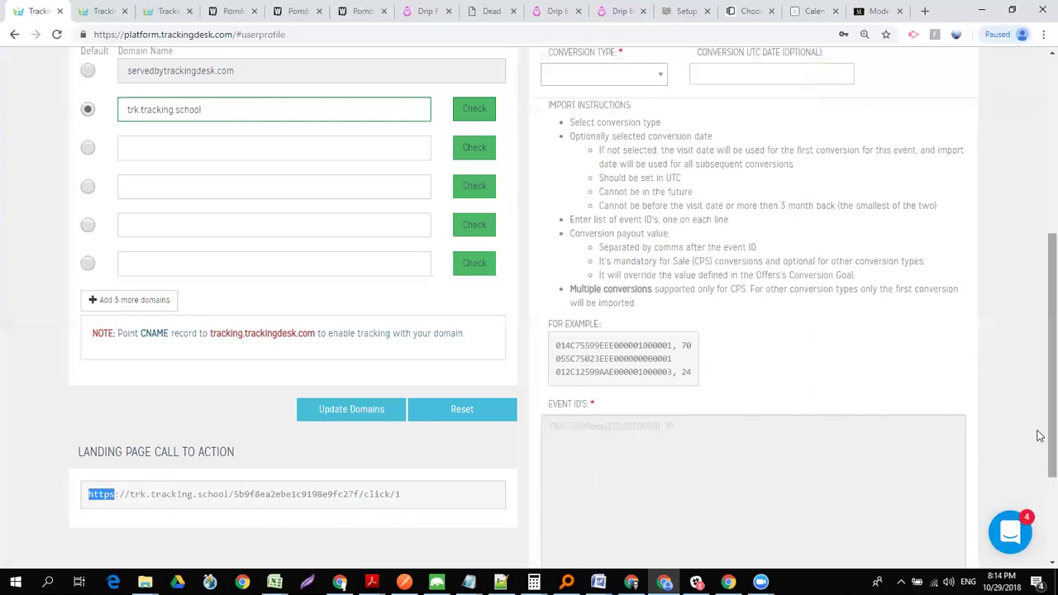
{"action": "scroll", "coordinate": [1039, 358], "scroll_direction": "up", "scroll_amount": 1}
{"action": "scroll", "coordinate": [1040, 339], "scroll_direction": "up", "scroll_amount": 2}
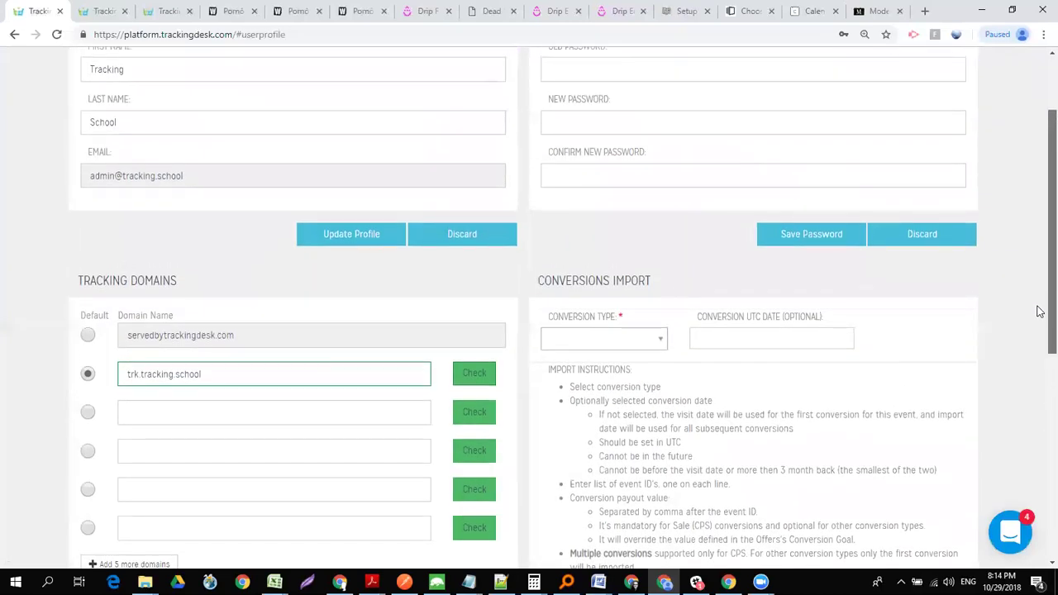
{"action": "left_click", "coordinate": [323, 408]}
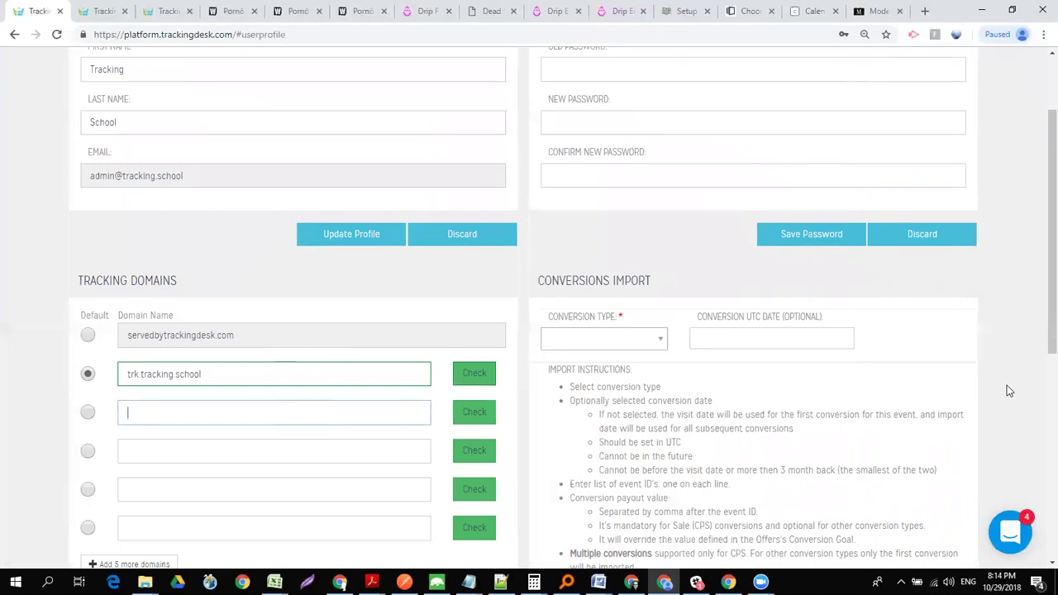
{"action": "scroll", "coordinate": [1039, 307], "scroll_direction": "up", "scroll_amount": 2}
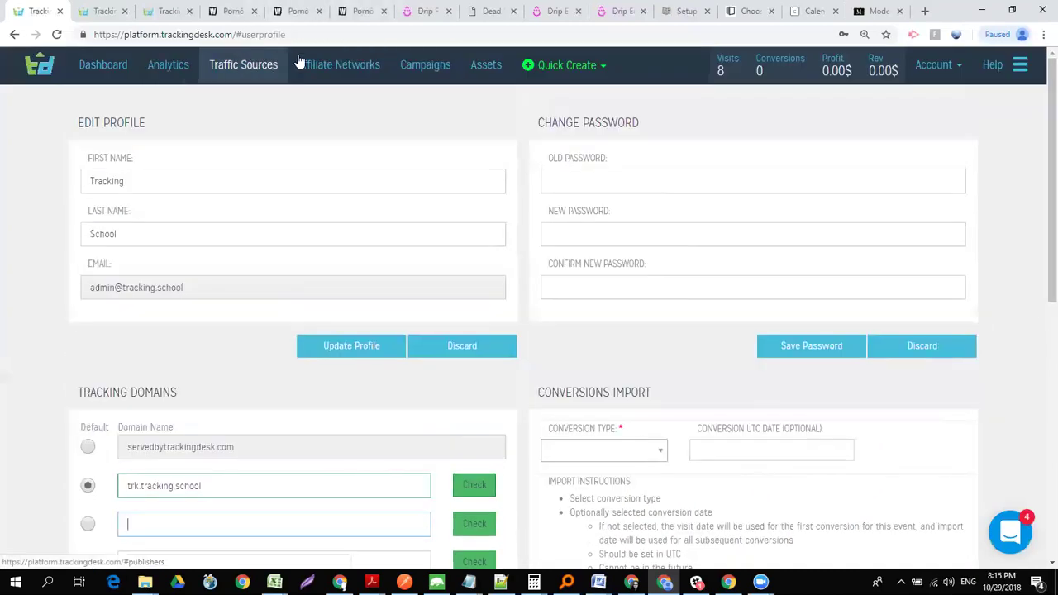
{"action": "key", "text": "alt+Tab"}
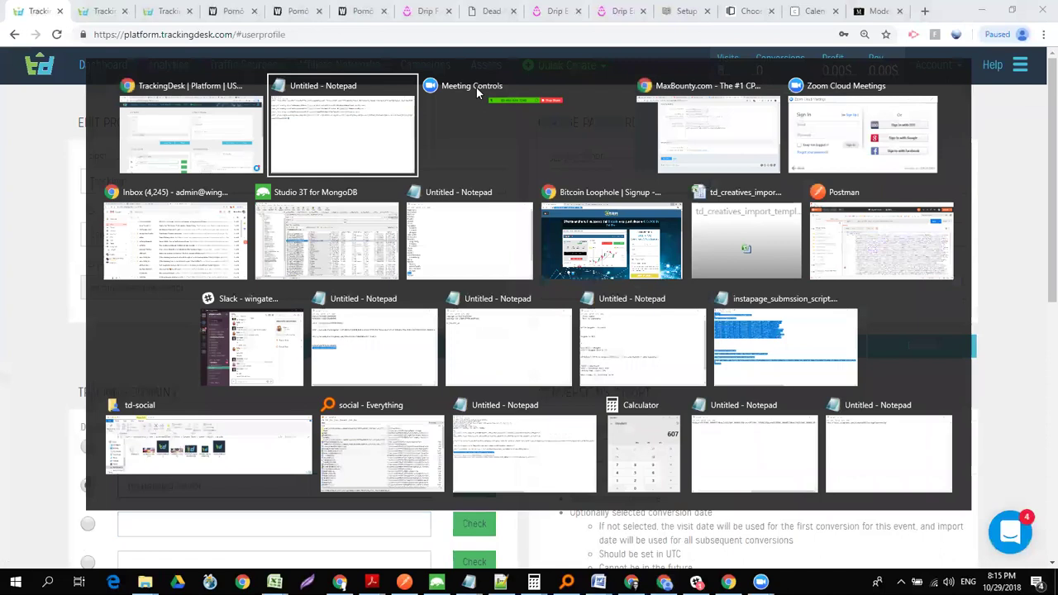
- Go to the Zapier home dashboard in the other Chrome window and choose Make a Zap!
{"action": "key", "text": "alt+Tab"}
{"action": "key", "text": "alt+Tab"}
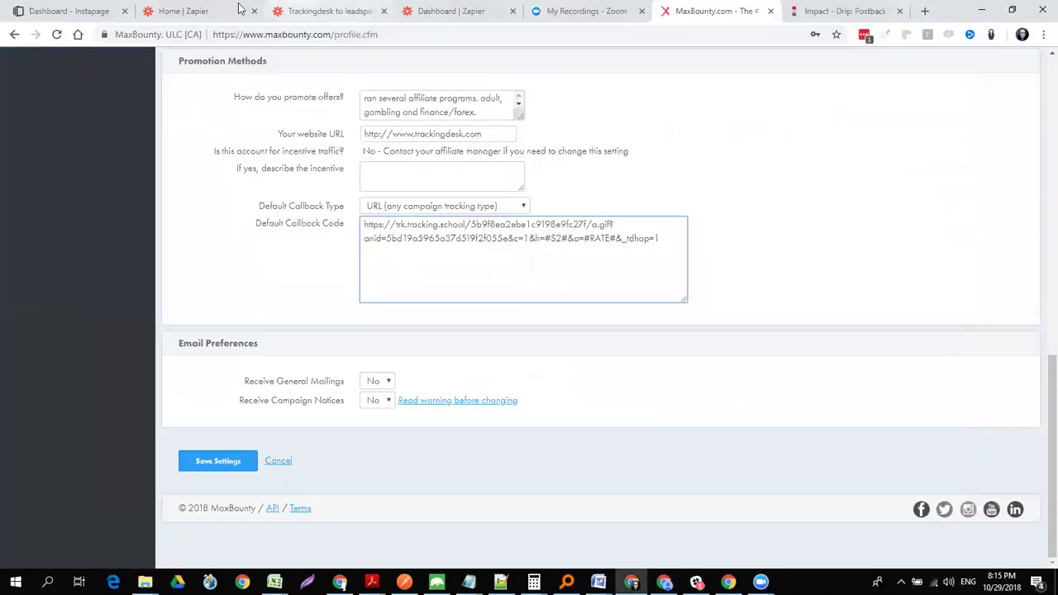
{"action": "left_click", "coordinate": [207, 12]}
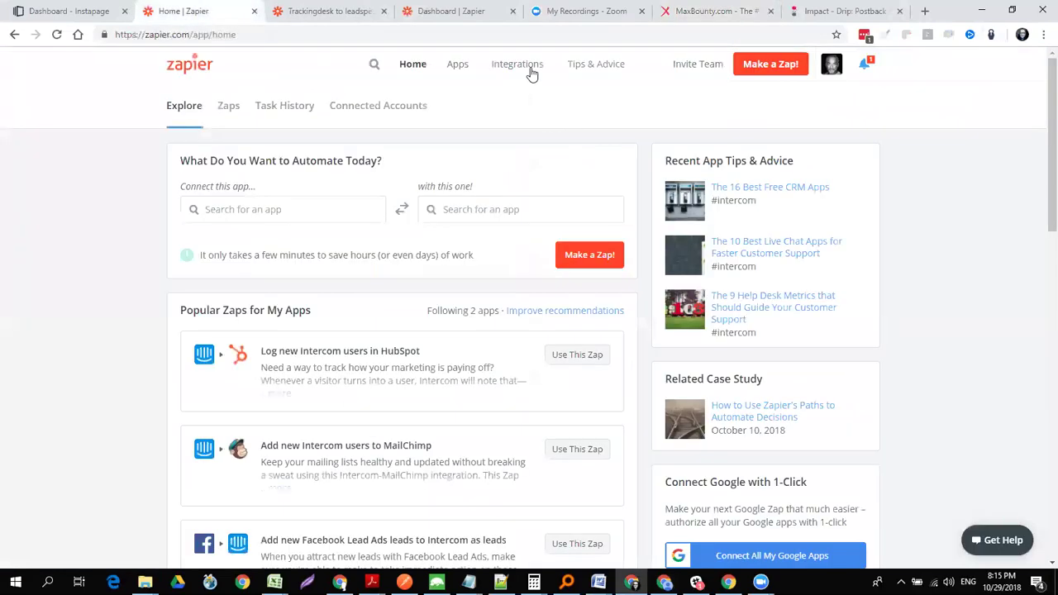
{"action": "left_click", "coordinate": [762, 71]}
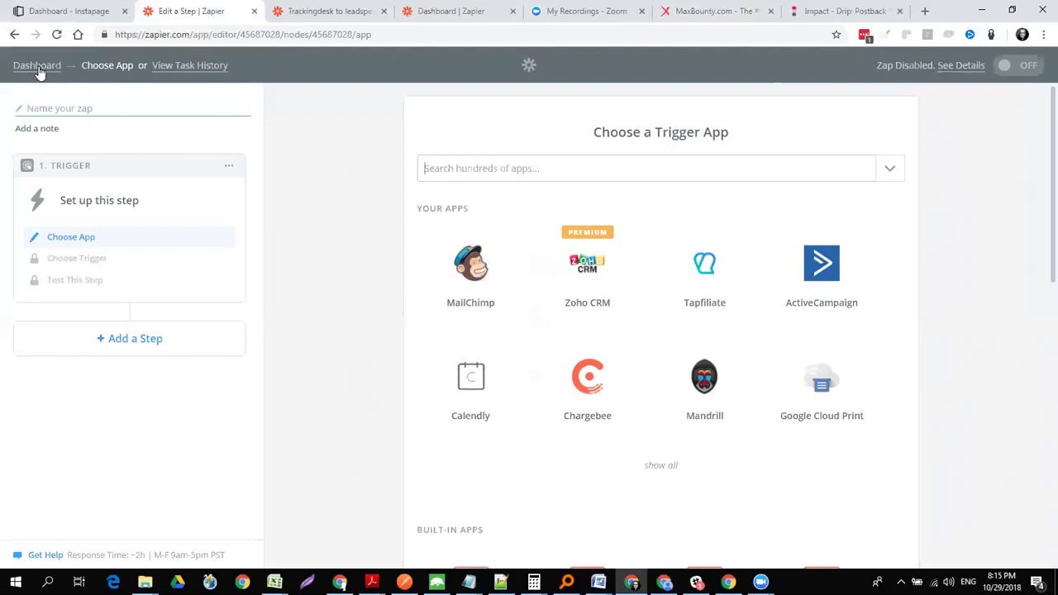
- Set the zap's trigger to Shopify New Order (Any Status)
{"action": "left_click", "coordinate": [488, 176]}
{"action": "type", "text": "shop"}
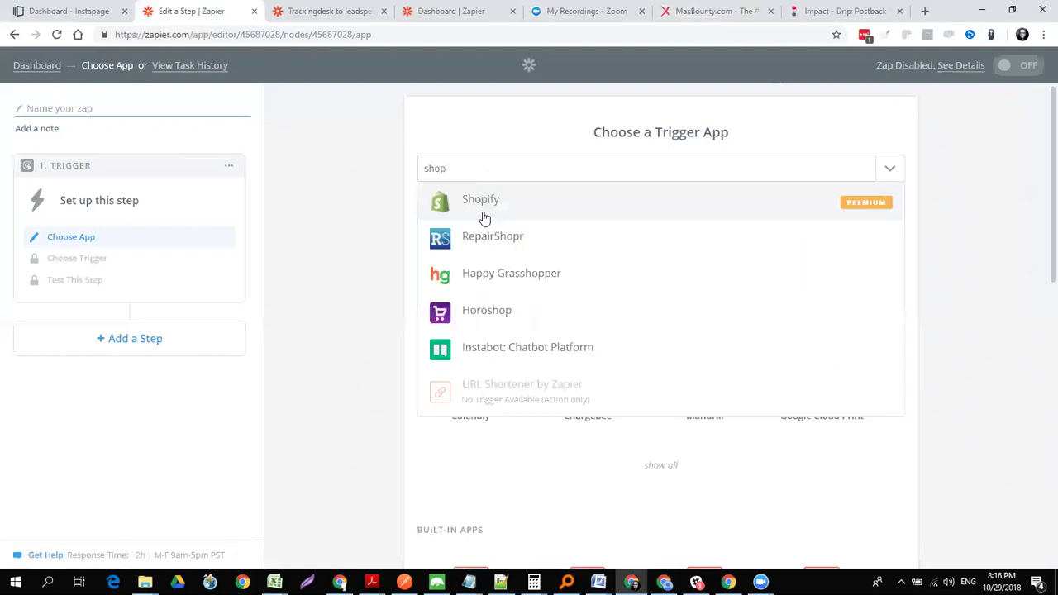
{"action": "left_click", "coordinate": [486, 205]}
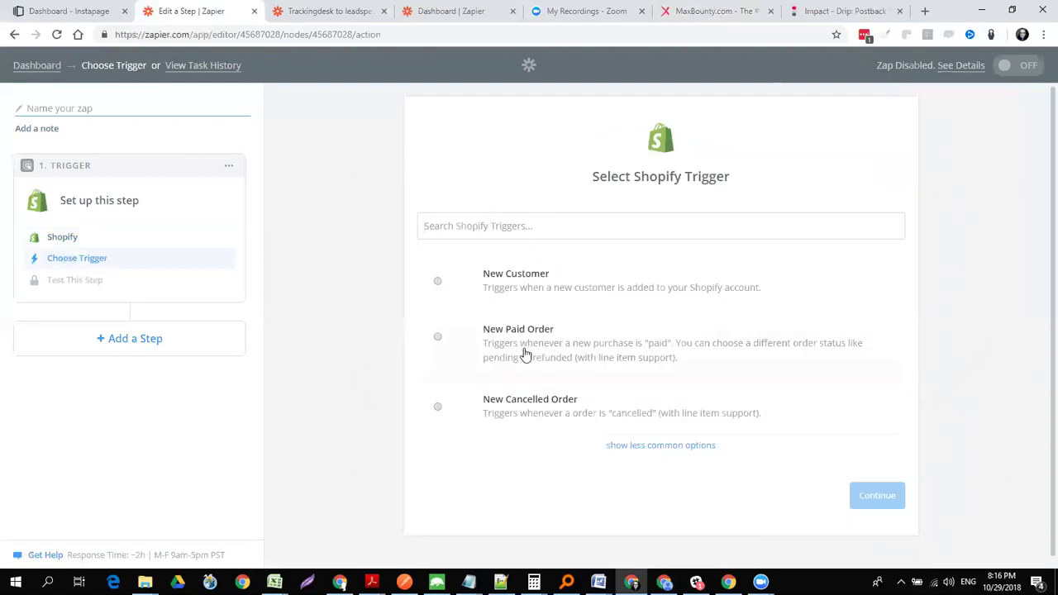
{"action": "left_click", "coordinate": [642, 447]}
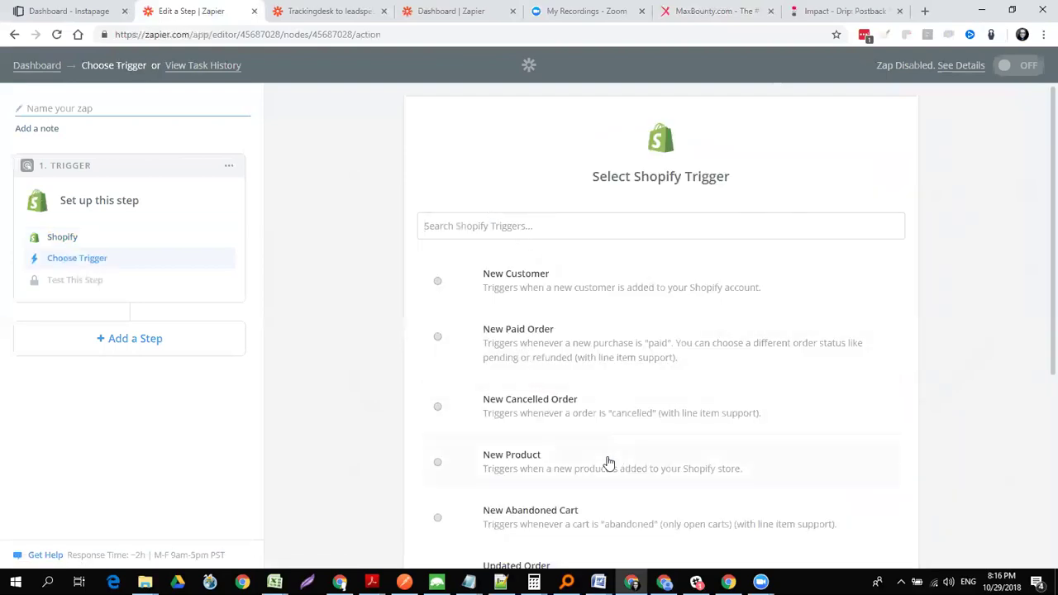
{"action": "scroll", "coordinate": [1039, 322], "scroll_direction": "down", "scroll_amount": 3}
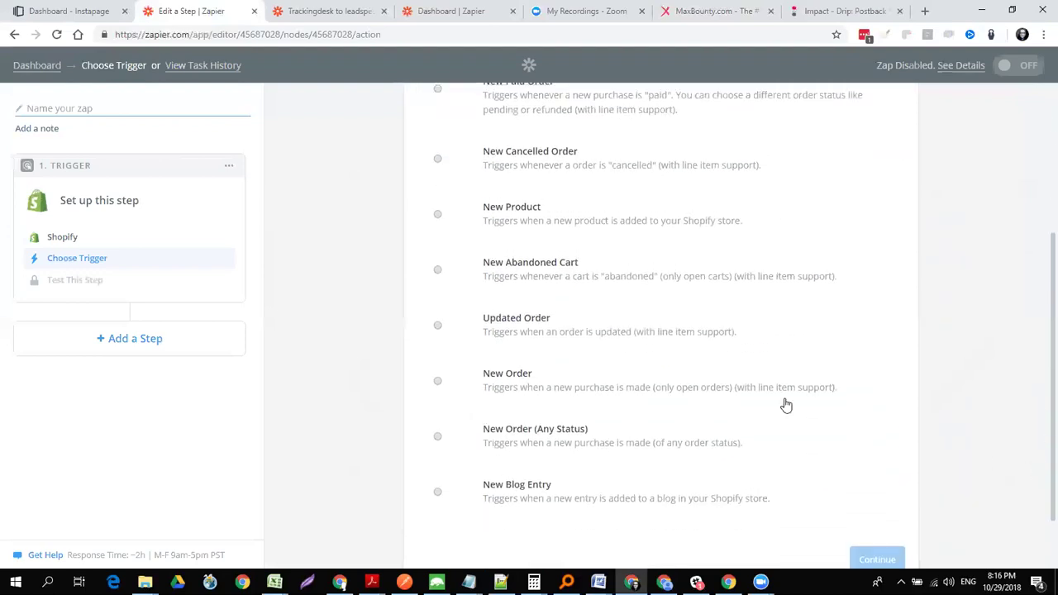
{"action": "left_click", "coordinate": [534, 373]}
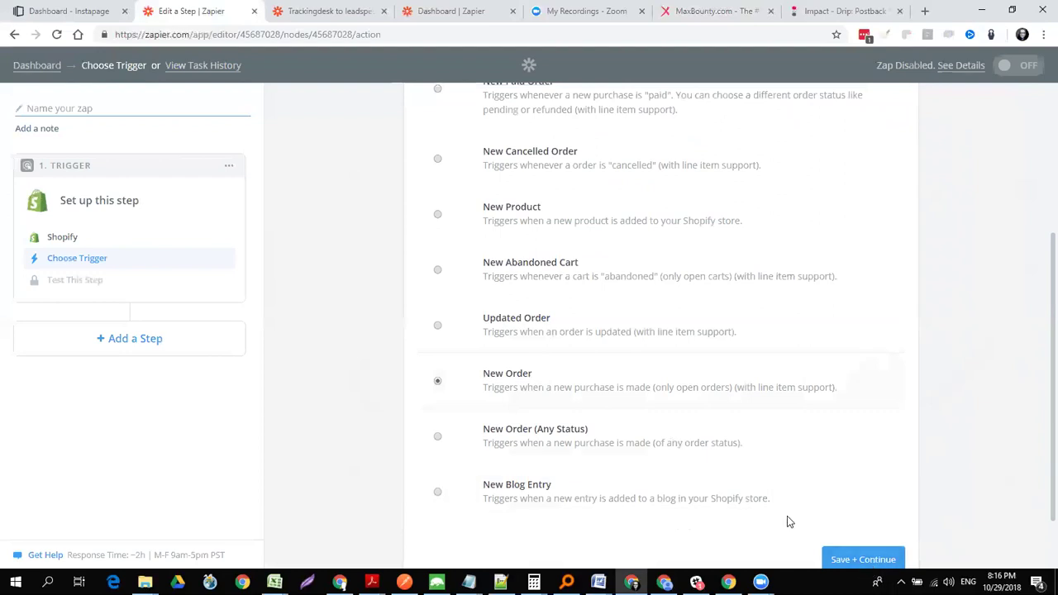
{"action": "left_click", "coordinate": [550, 440]}
{"action": "left_click", "coordinate": [856, 561]}
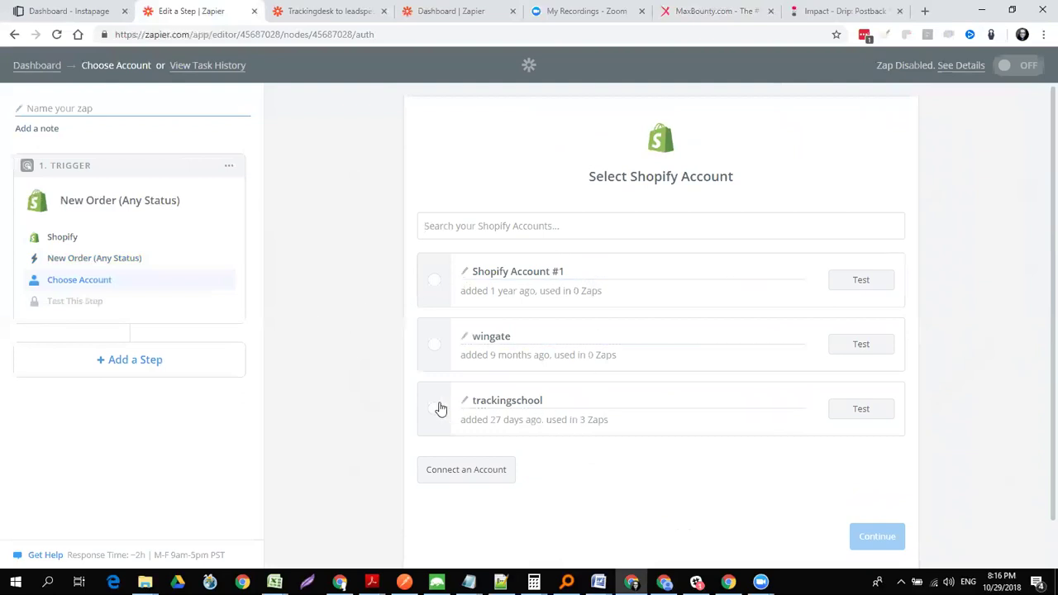
- Connect the store's Shopify account and pull in sample orders
{"action": "left_click", "coordinate": [435, 407]}
{"action": "left_click", "coordinate": [880, 537]}
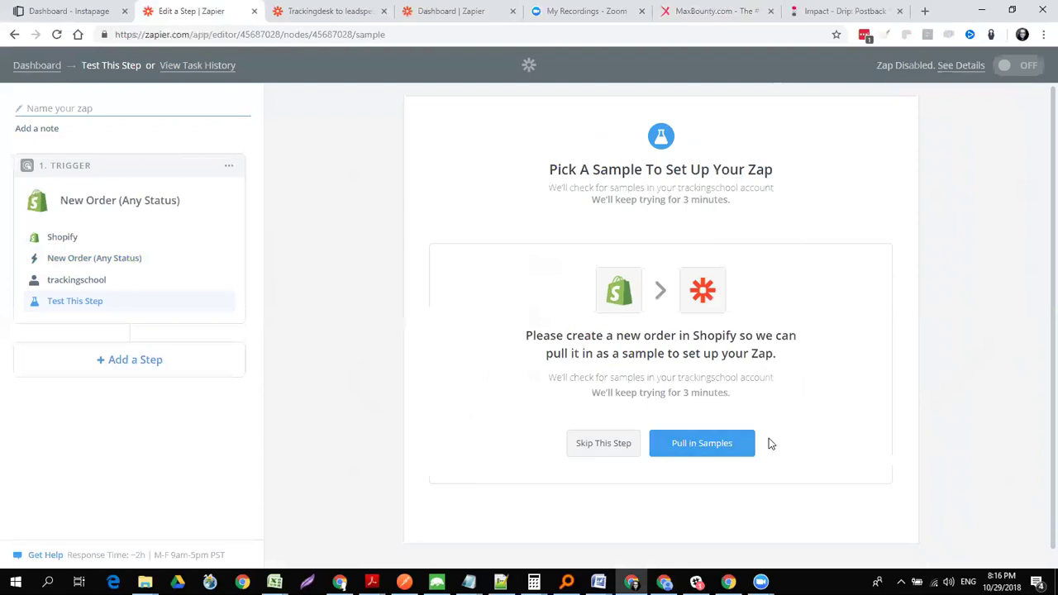
{"action": "left_click", "coordinate": [694, 450]}
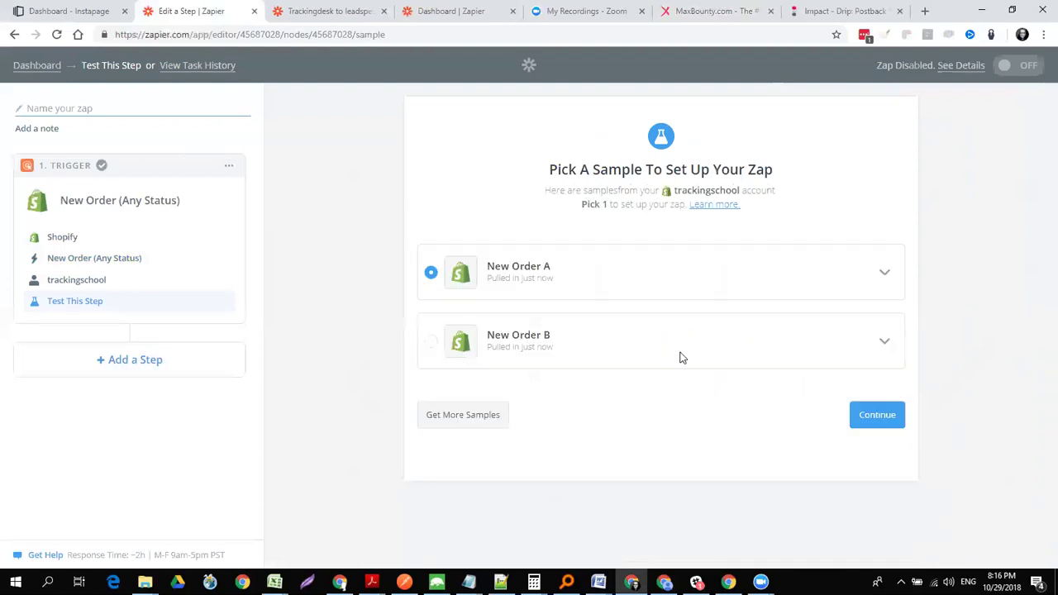
- Expand sample New Order A and find its landing_site_ref value by searching 'ref'
{"action": "left_click", "coordinate": [885, 274]}
{"action": "scroll", "coordinate": [899, 344], "scroll_direction": "down", "scroll_amount": 1}
{"action": "left_click_drag", "start_coordinate": [899, 349], "coordinate": [899, 395]}
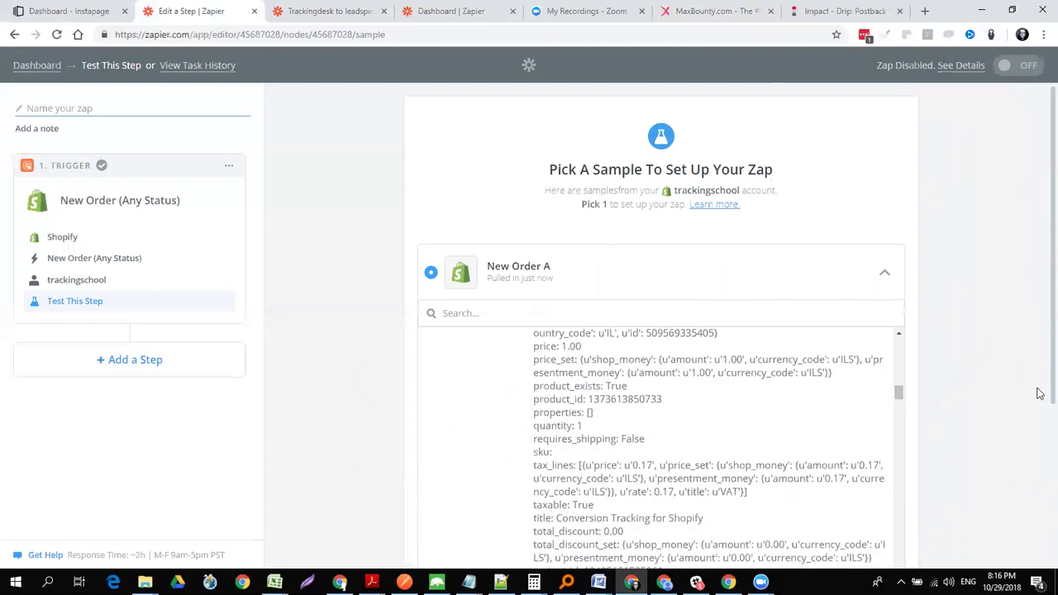
{"action": "scroll", "coordinate": [1040, 438], "scroll_direction": "down", "scroll_amount": 1}
{"action": "scroll", "coordinate": [1040, 467], "scroll_direction": "down", "scroll_amount": 1}
{"action": "left_click_drag", "start_coordinate": [899, 236], "coordinate": [900, 184]}
{"action": "left_click", "coordinate": [470, 149]}
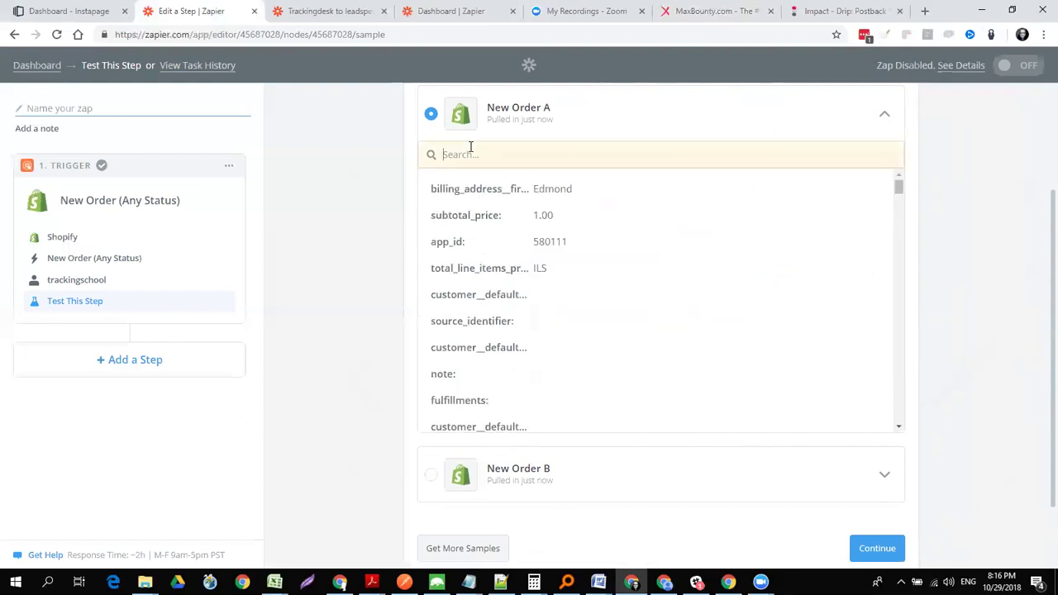
{"action": "type", "text": "ref"}
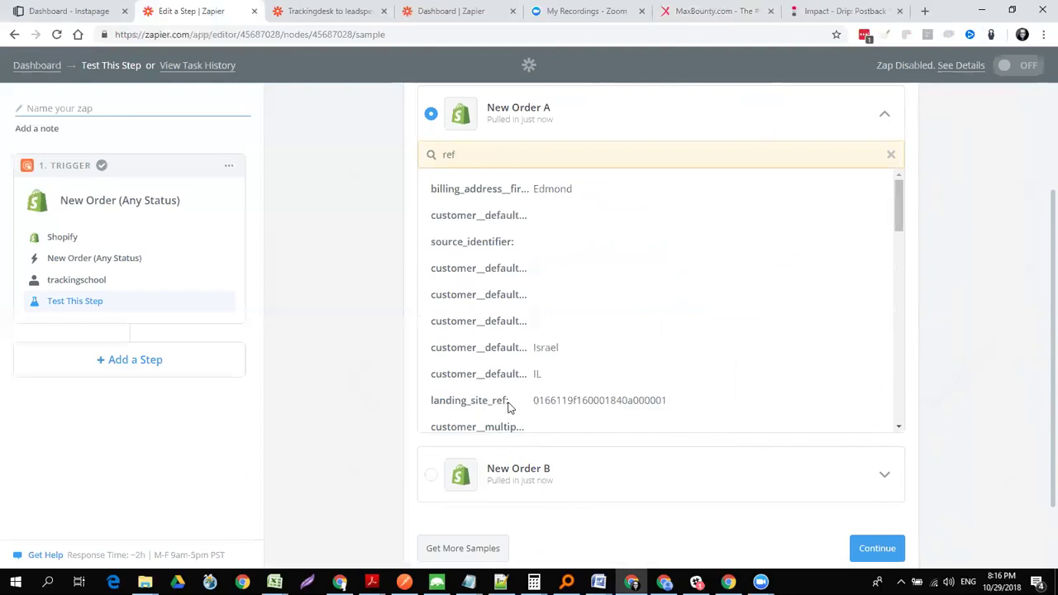
{"action": "double_click", "coordinate": [575, 398]}
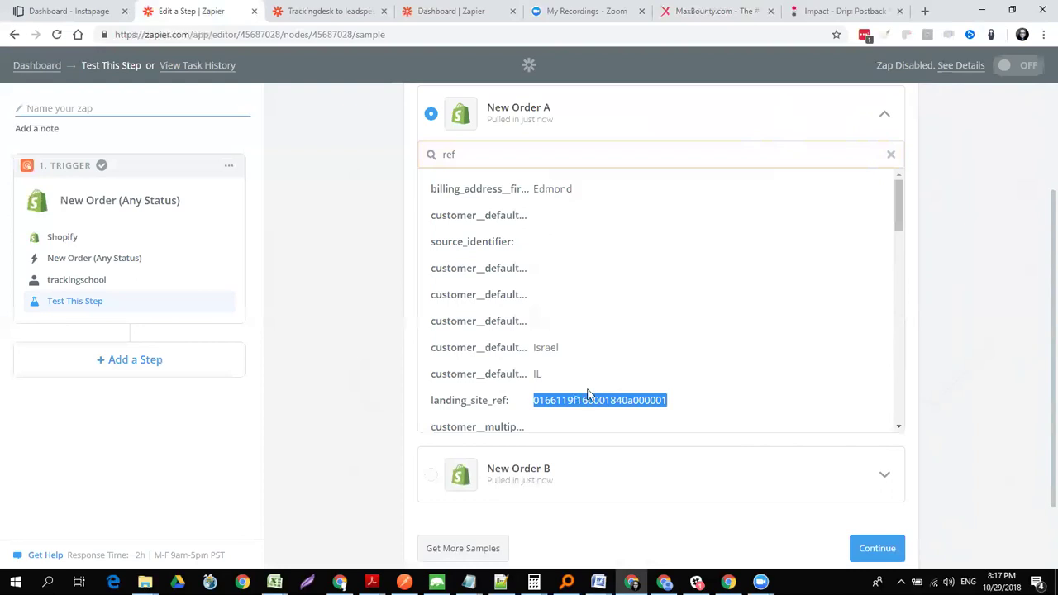
{"action": "key", "text": "alt+Tab"}
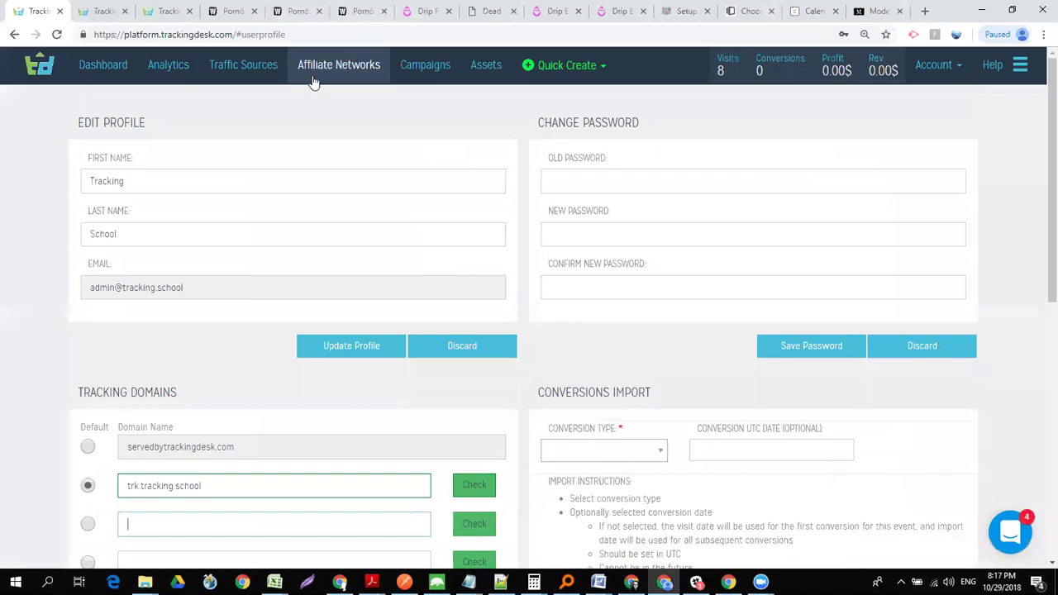
- Try adding a new affiliate network, searching the predefined networks and tracking technology for 'shop'
{"action": "left_click", "coordinate": [317, 76]}
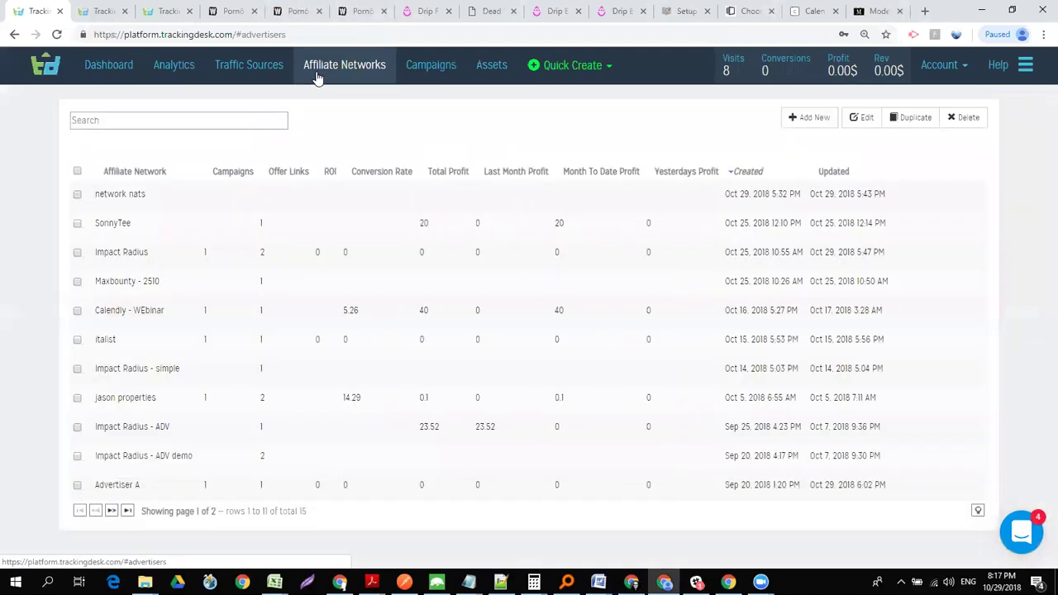
{"action": "left_click", "coordinate": [806, 118]}
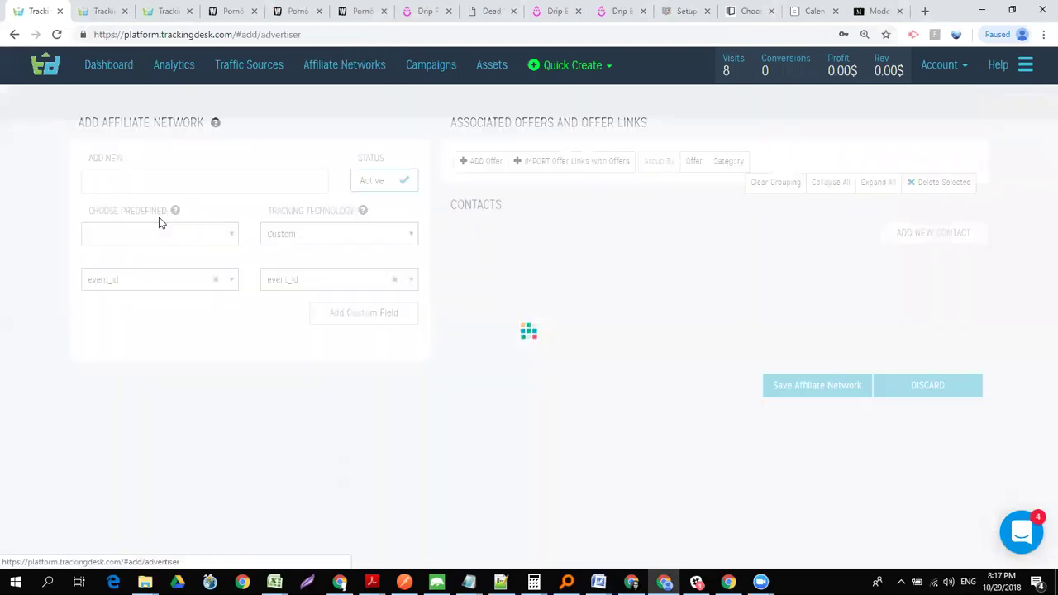
{"action": "left_click", "coordinate": [165, 244]}
{"action": "type", "text": "shop"}
{"action": "key", "text": "BackSpace"}
{"action": "key", "text": "BackSpace"}
{"action": "key", "text": "BackSpace"}
{"action": "key", "text": "BackSpace"}
{"action": "left_click", "coordinate": [291, 234]}
{"action": "left_click", "coordinate": [291, 234]}
{"action": "type", "text": "sho"}
{"action": "key", "text": "BackSpace"}
{"action": "key", "text": "BackSpace"}
{"action": "key", "text": "BackSpace"}
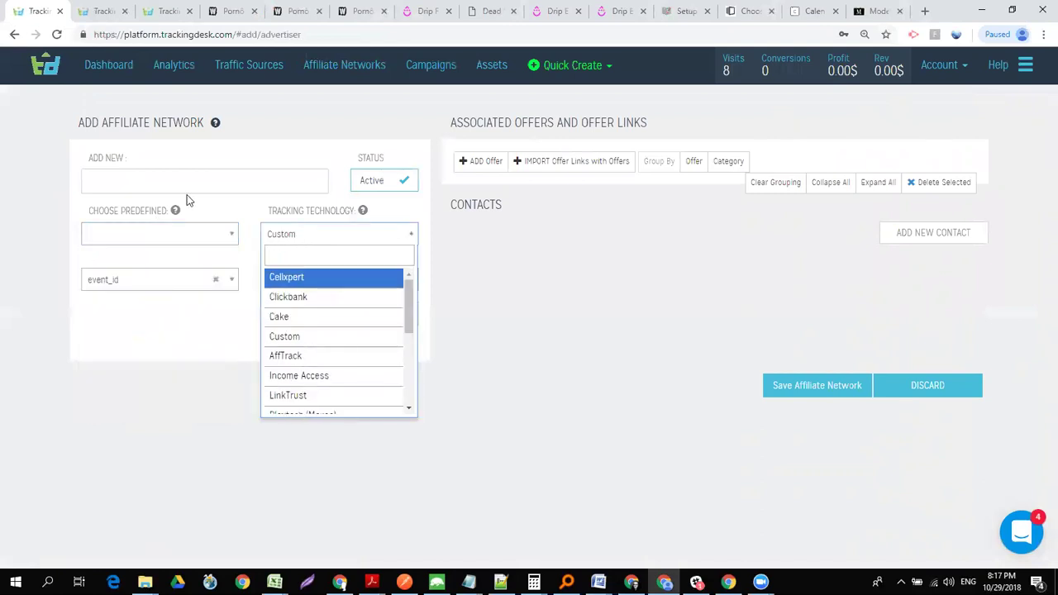
- Filter the affiliate networks by 'shop', open Shop Tracking School, then return to Zapier
{"action": "left_click", "coordinate": [343, 67]}
{"action": "left_click", "coordinate": [166, 120]}
{"action": "type", "text": "shop"}
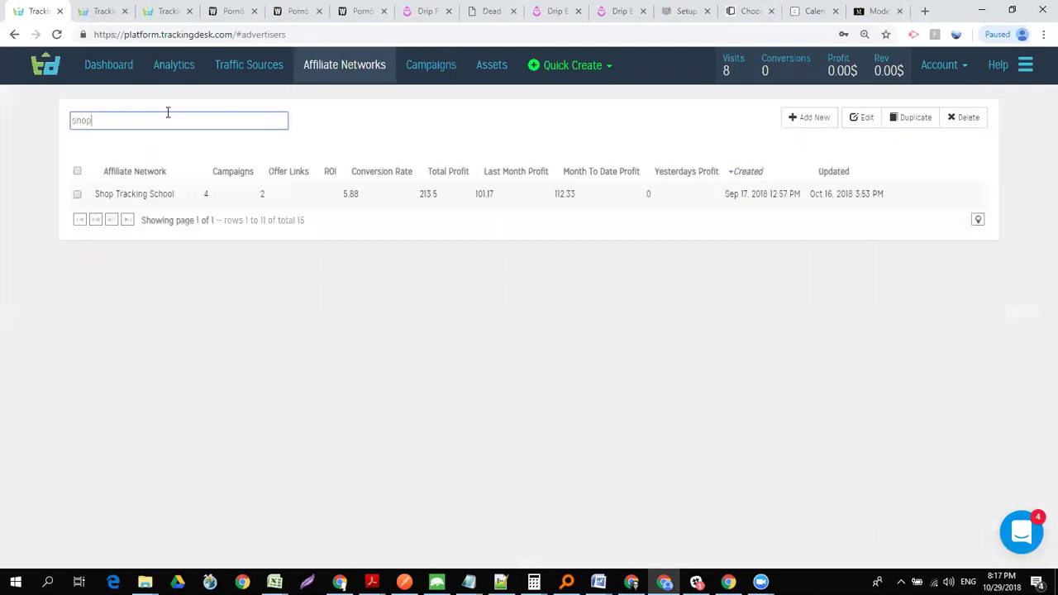
{"action": "left_click", "coordinate": [57, 194]}
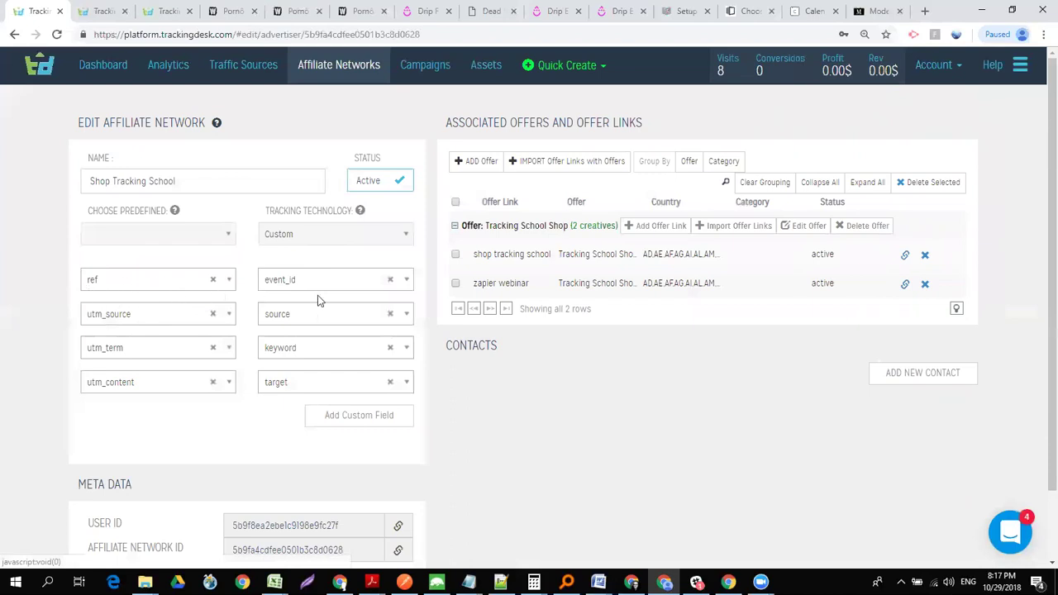
{"action": "key", "text": "alt+Tab"}
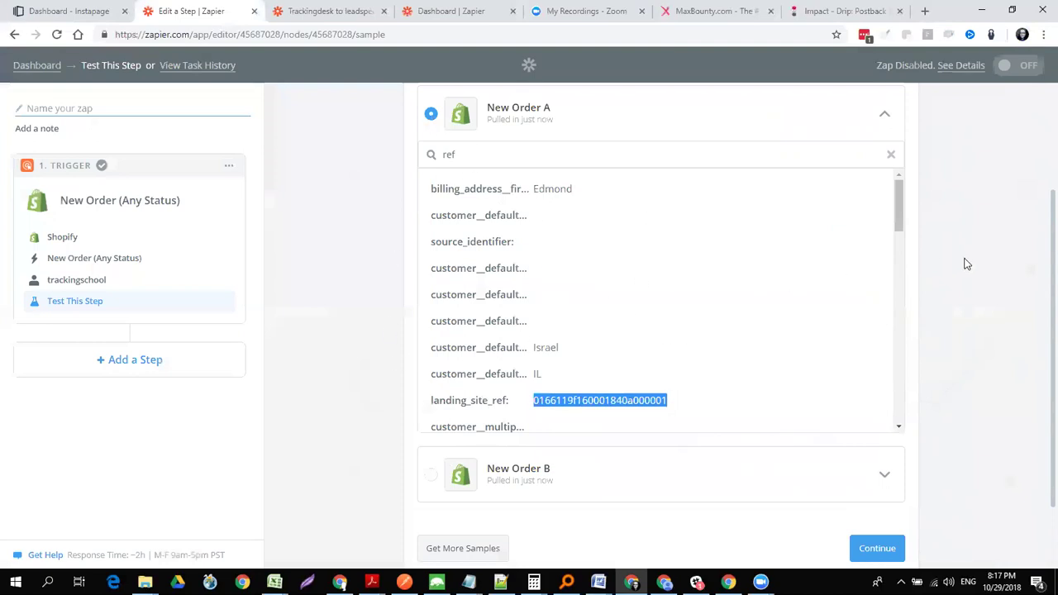
- Finish the trigger and add an action step using the TrackingDesk app
{"action": "left_click", "coordinate": [877, 549]}
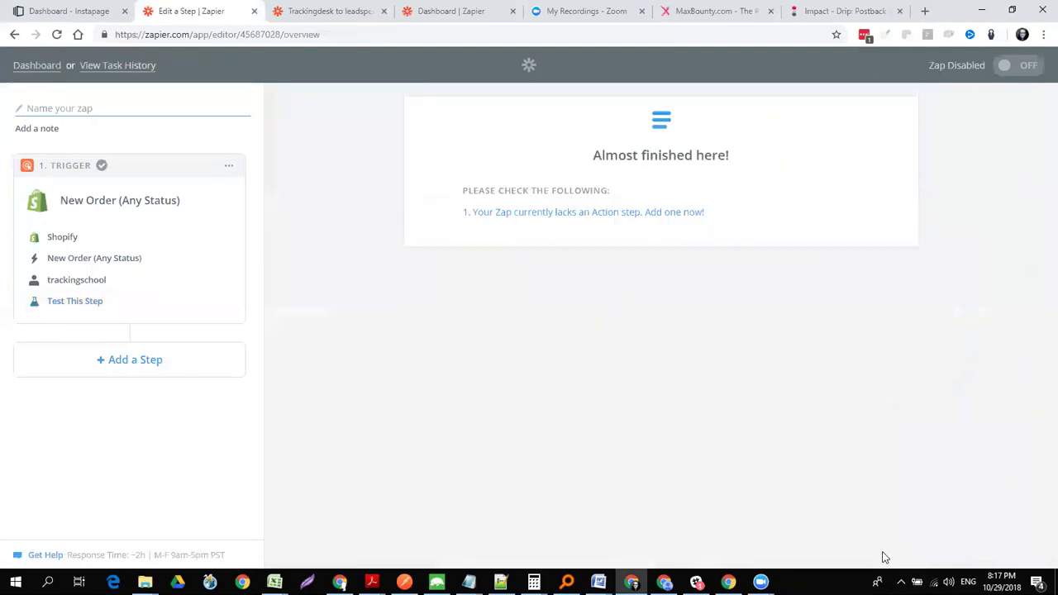
{"action": "left_click", "coordinate": [124, 361]}
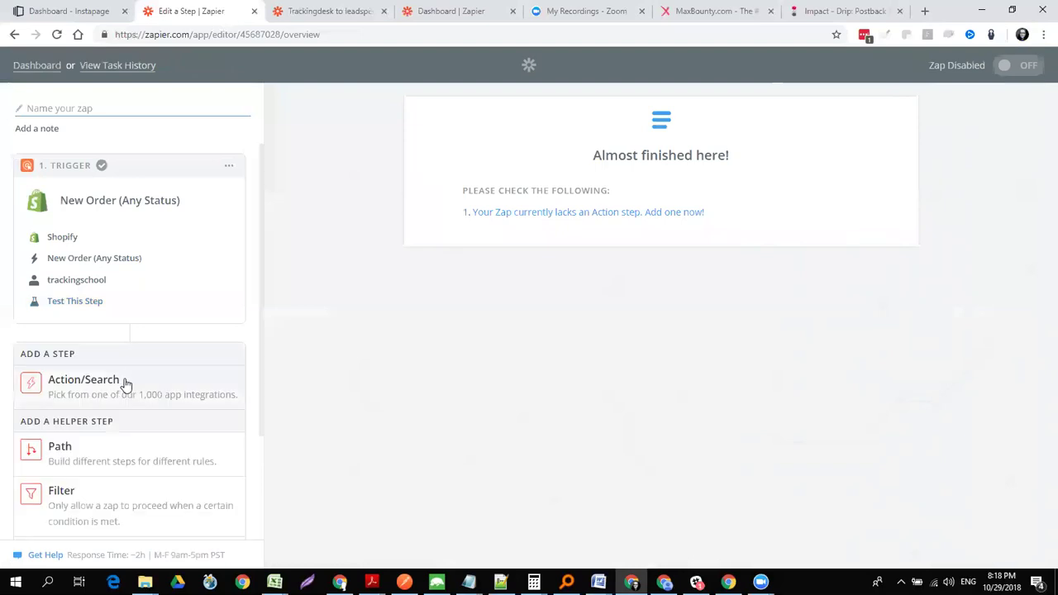
{"action": "left_click", "coordinate": [124, 383]}
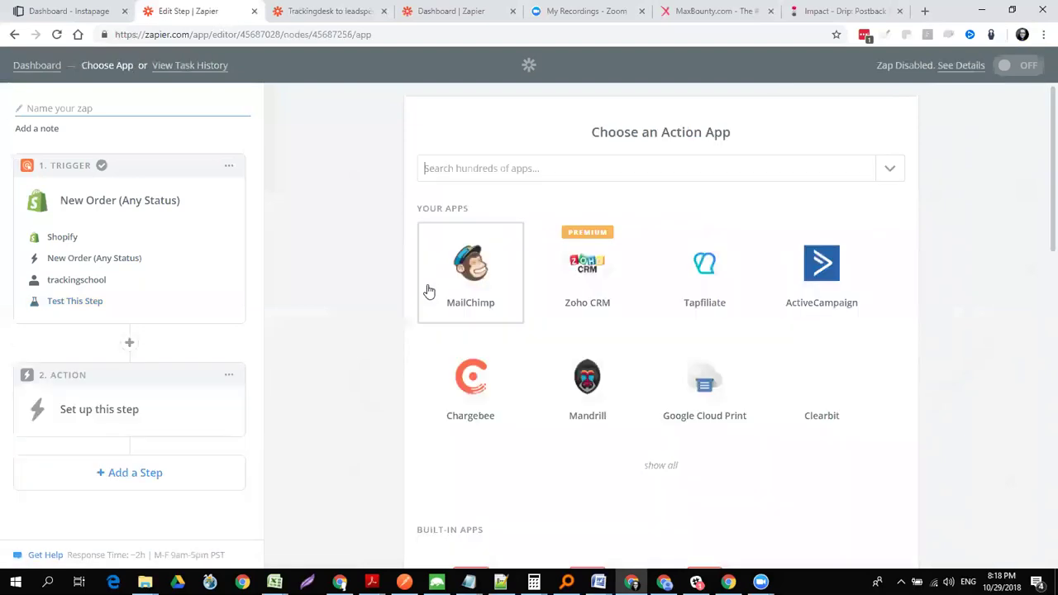
{"action": "left_click", "coordinate": [516, 169]}
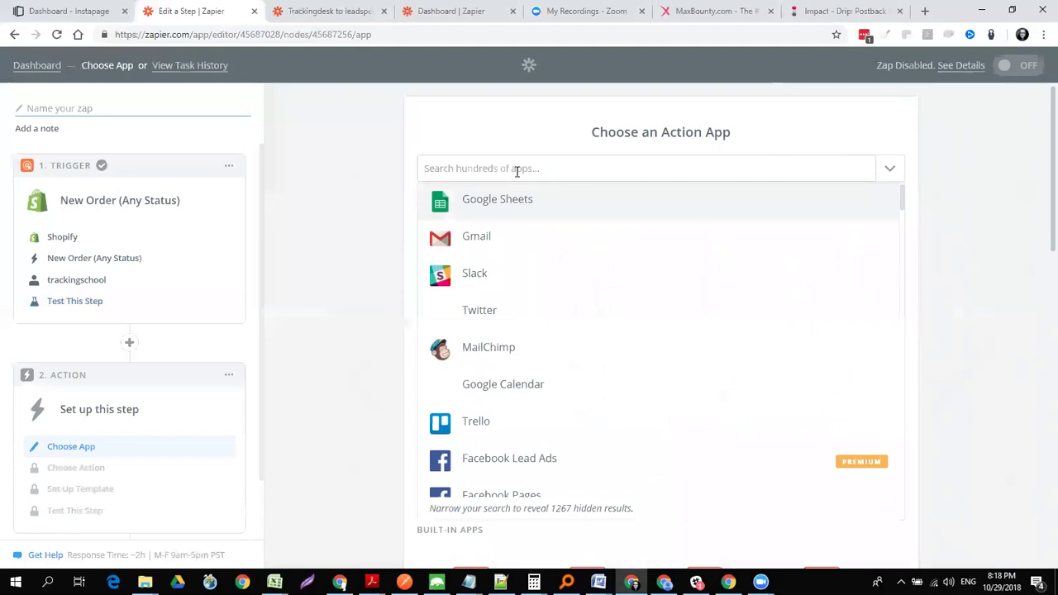
{"action": "type", "text": "re"}
{"action": "key", "text": "BackSpace"}
{"action": "key", "text": "BackSpace"}
{"action": "type", "text": "t"}
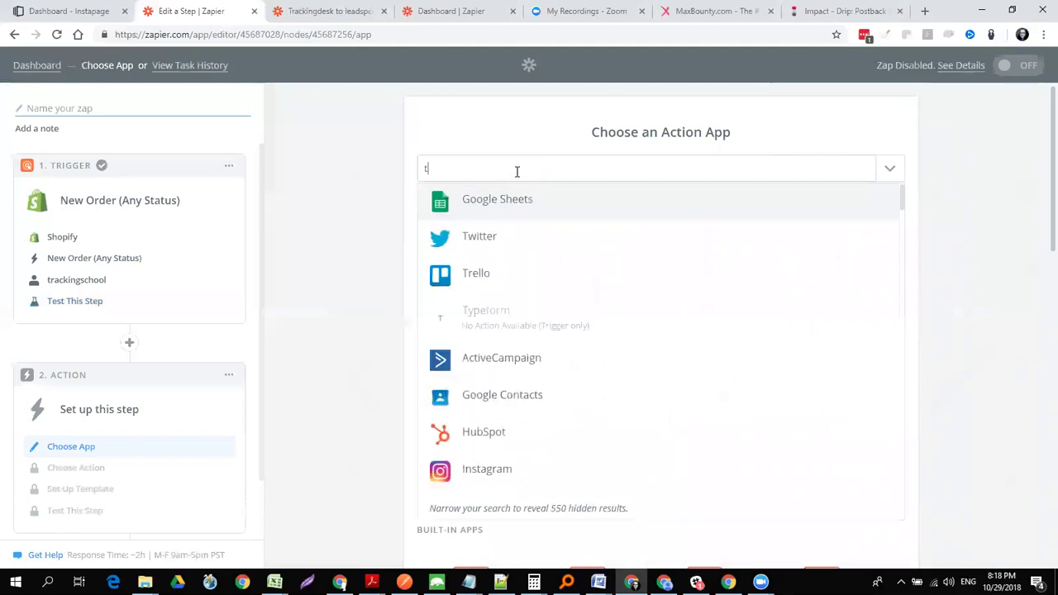
{"action": "type", "text": "racking"}
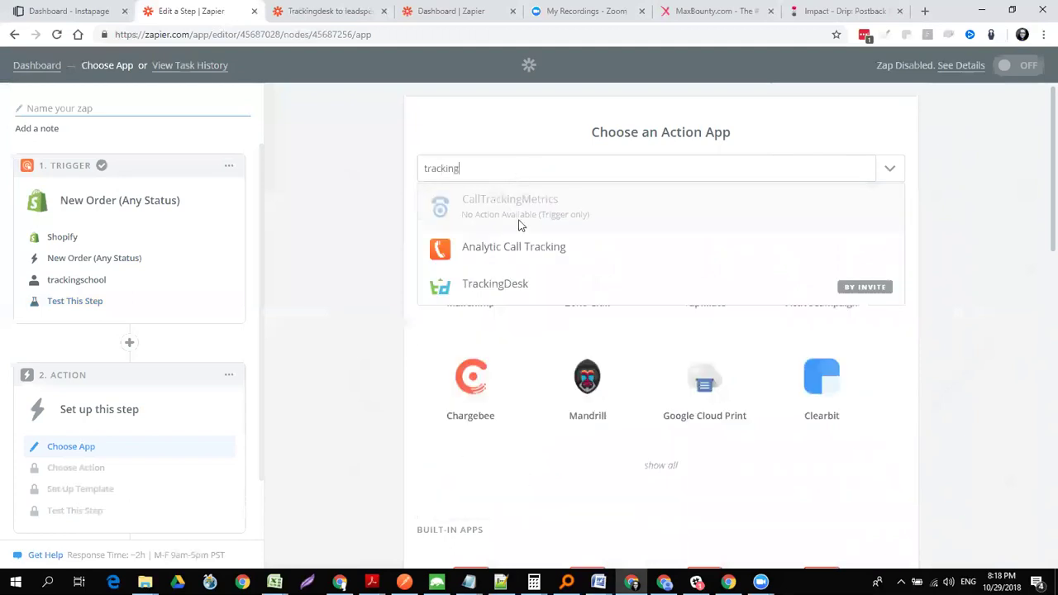
{"action": "left_click", "coordinate": [514, 284]}
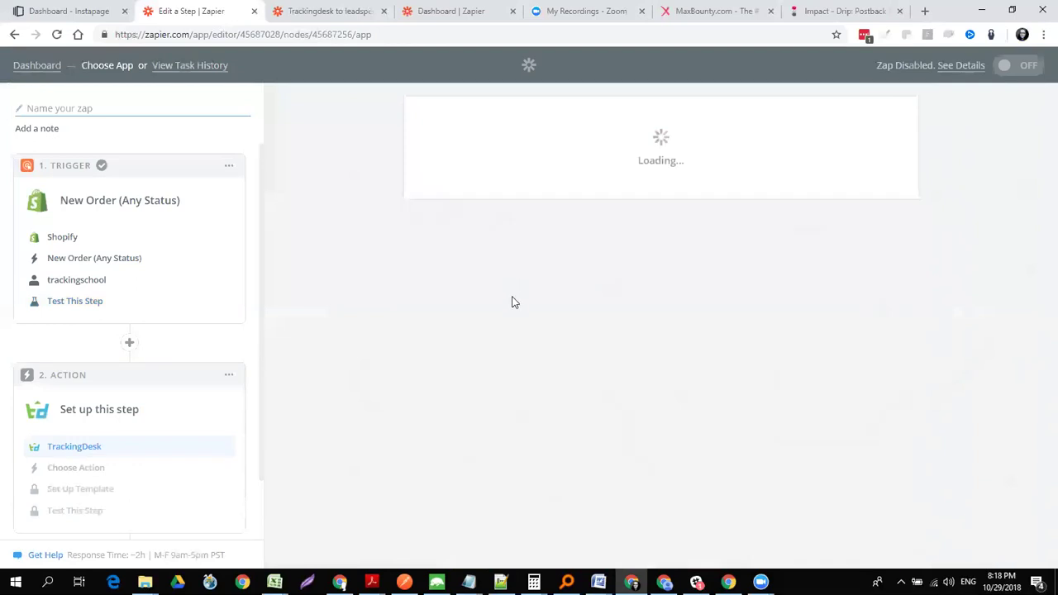
- Choose the Create Conversion action and connect the admin TrackingDesk account
{"action": "left_click", "coordinate": [512, 310]}
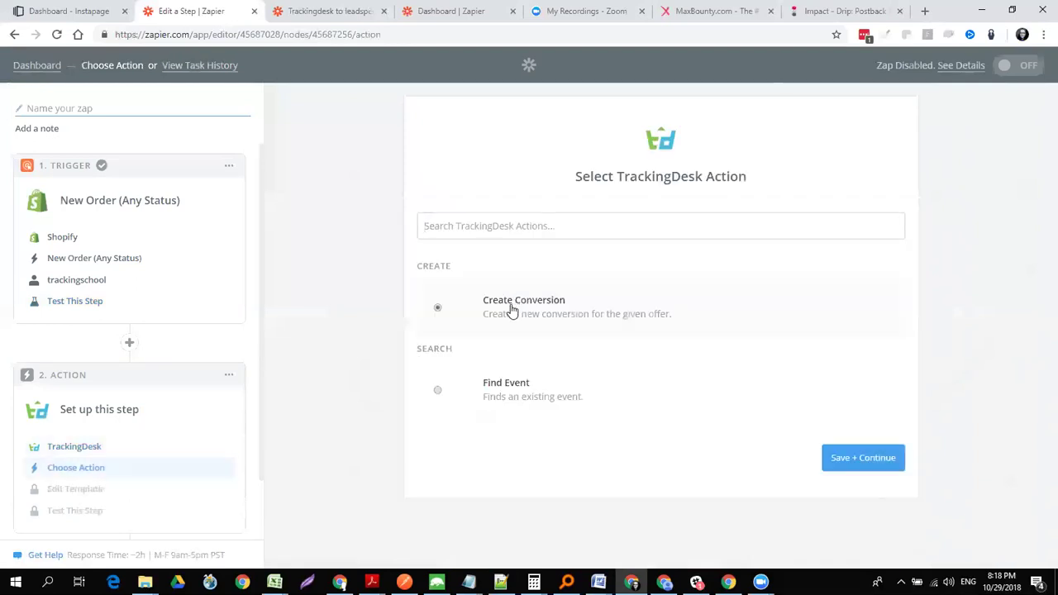
{"action": "left_click", "coordinate": [863, 459]}
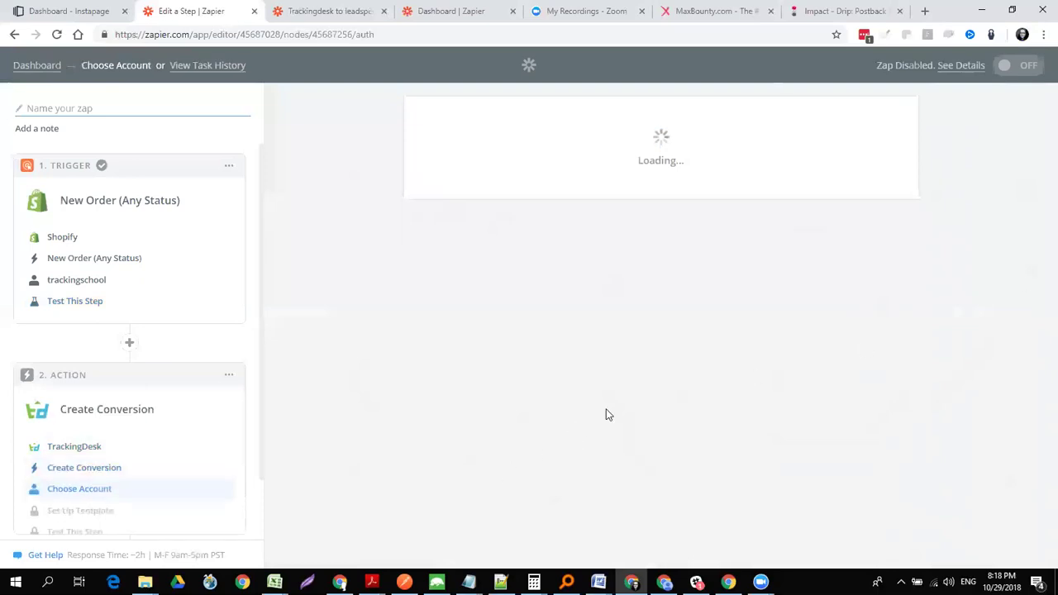
{"action": "scroll", "coordinate": [1040, 259], "scroll_direction": "down", "scroll_amount": 8}
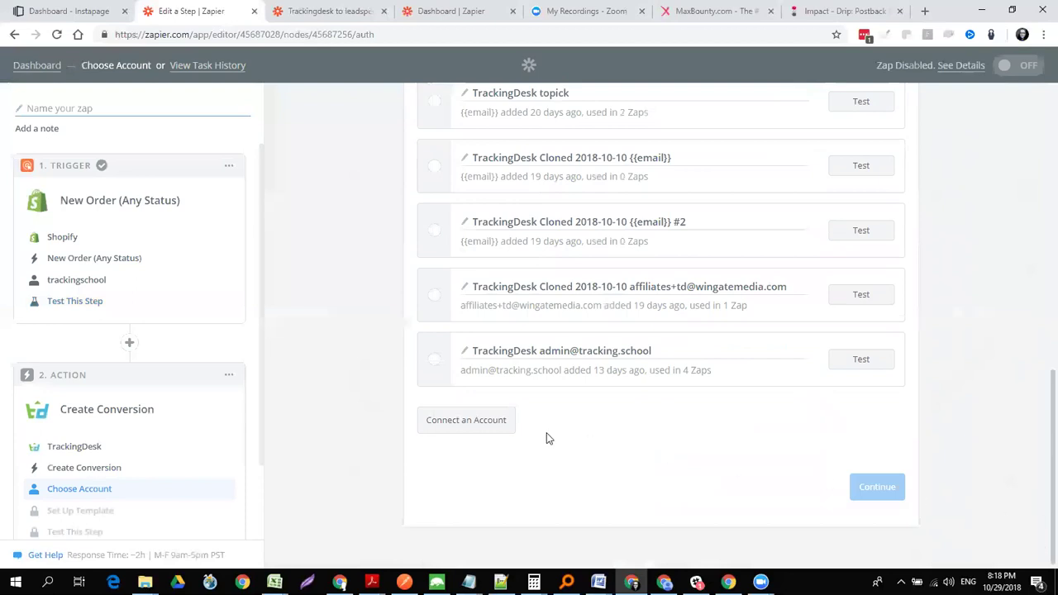
{"action": "left_click", "coordinate": [430, 359]}
{"action": "left_click", "coordinate": [872, 484]}
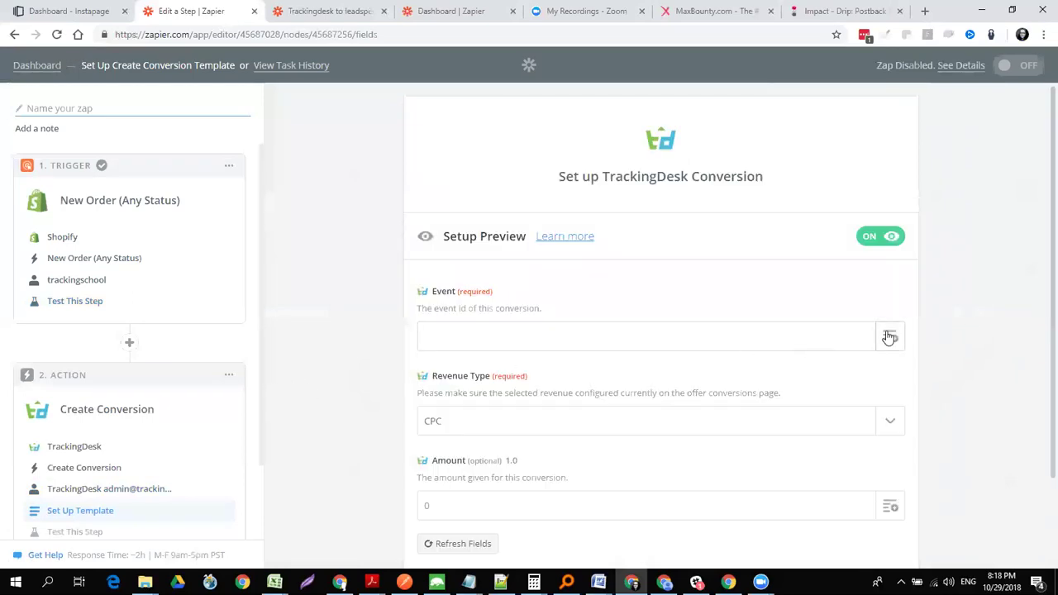
- Map Event to Landing Site Ref and set Revenue Type to CPS
{"action": "left_click", "coordinate": [889, 337]}
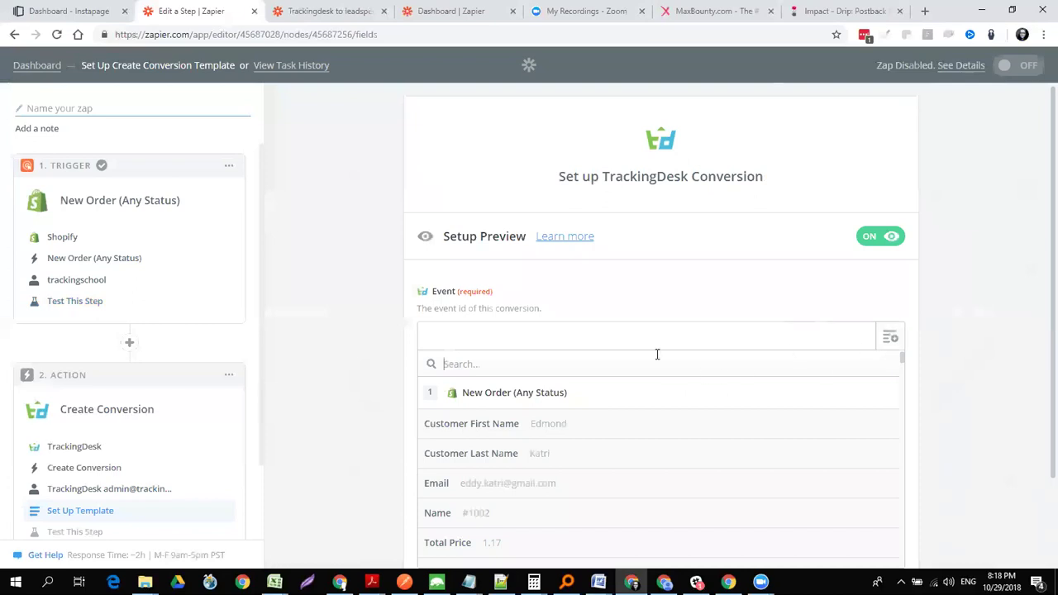
{"action": "type", "text": "ref"}
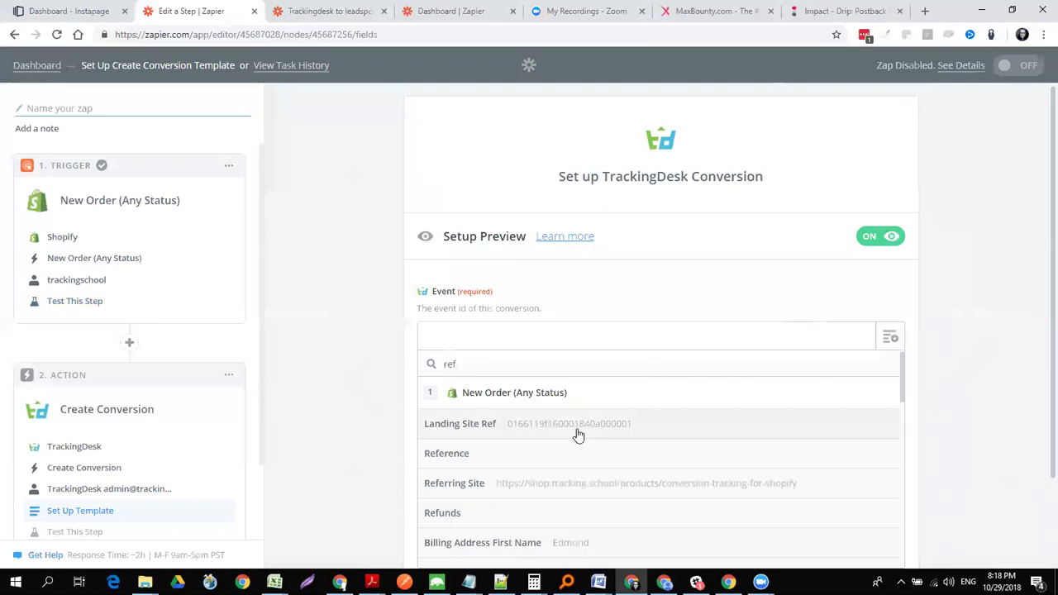
{"action": "left_click", "coordinate": [577, 425]}
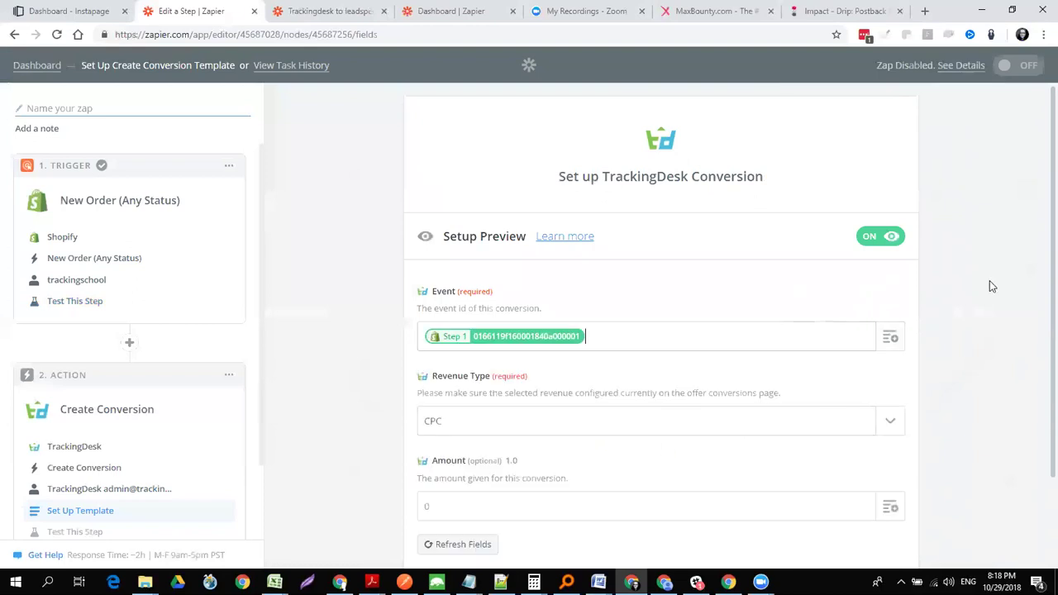
{"action": "left_click_drag", "start_coordinate": [1038, 308], "coordinate": [1038, 331]}
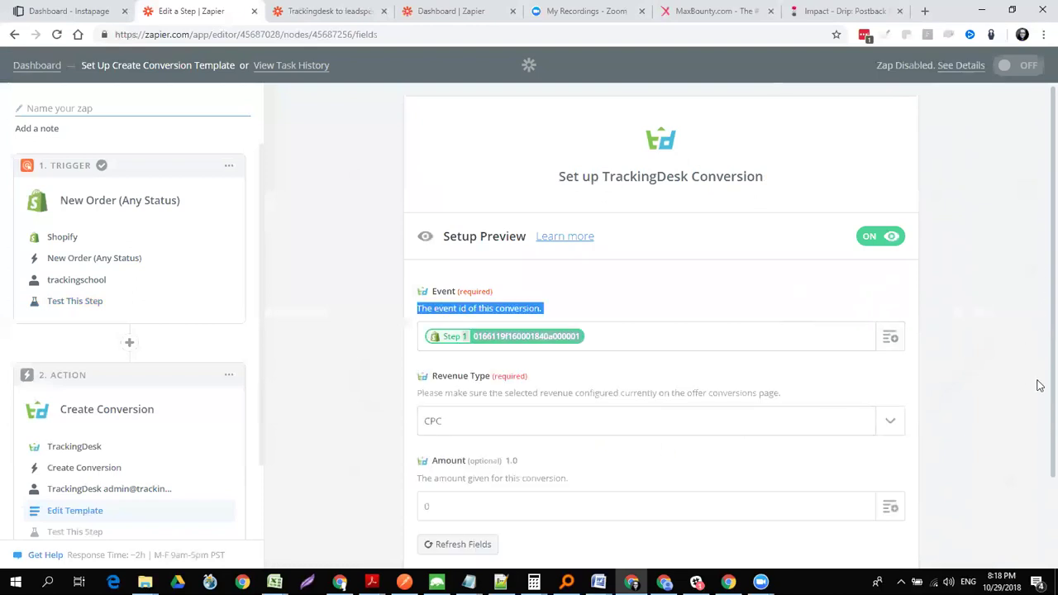
{"action": "scroll", "coordinate": [1040, 386], "scroll_direction": "down", "scroll_amount": 3}
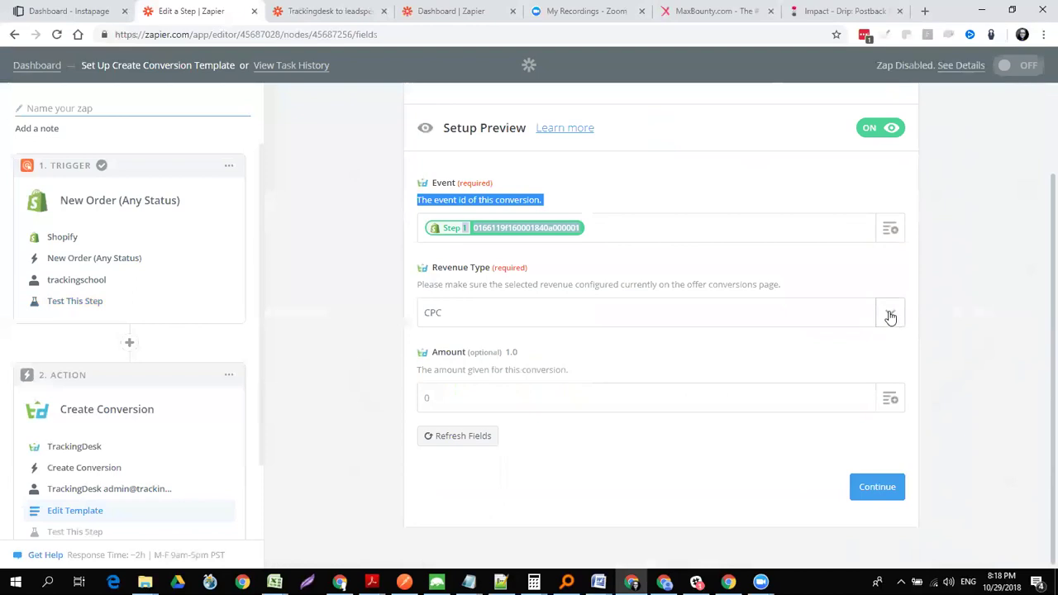
{"action": "left_click", "coordinate": [890, 317]}
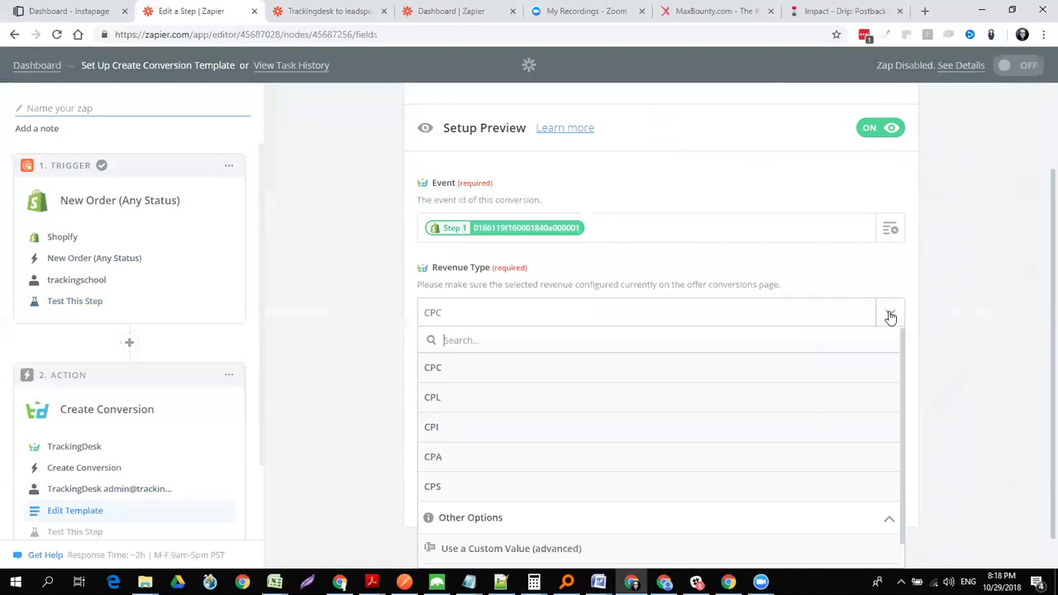
{"action": "left_click", "coordinate": [491, 489]}
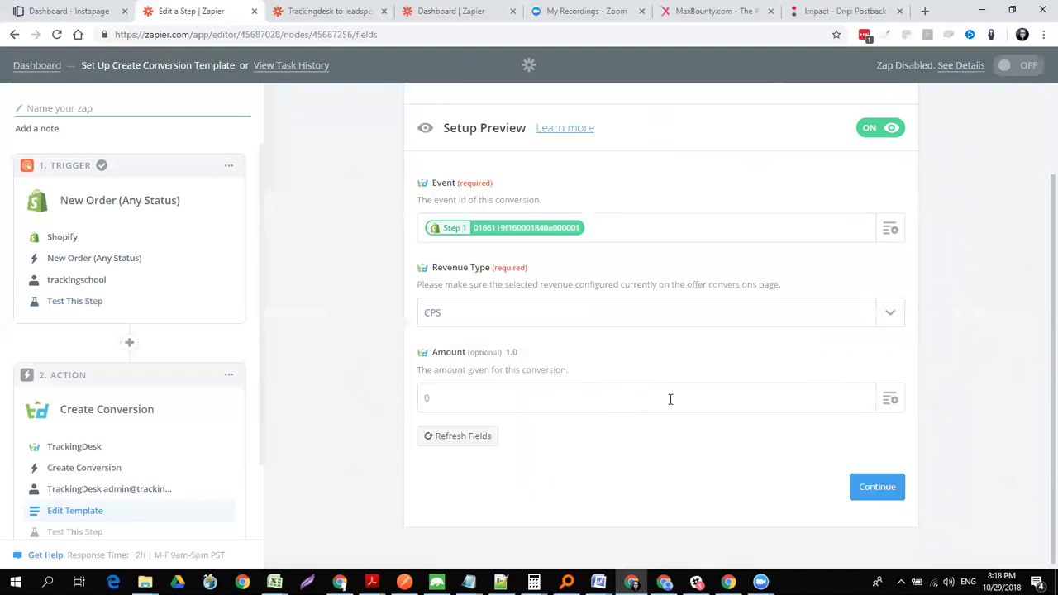
- Map Amount to the order's Subtotal Price and continue to the test page
{"action": "left_click", "coordinate": [888, 402]}
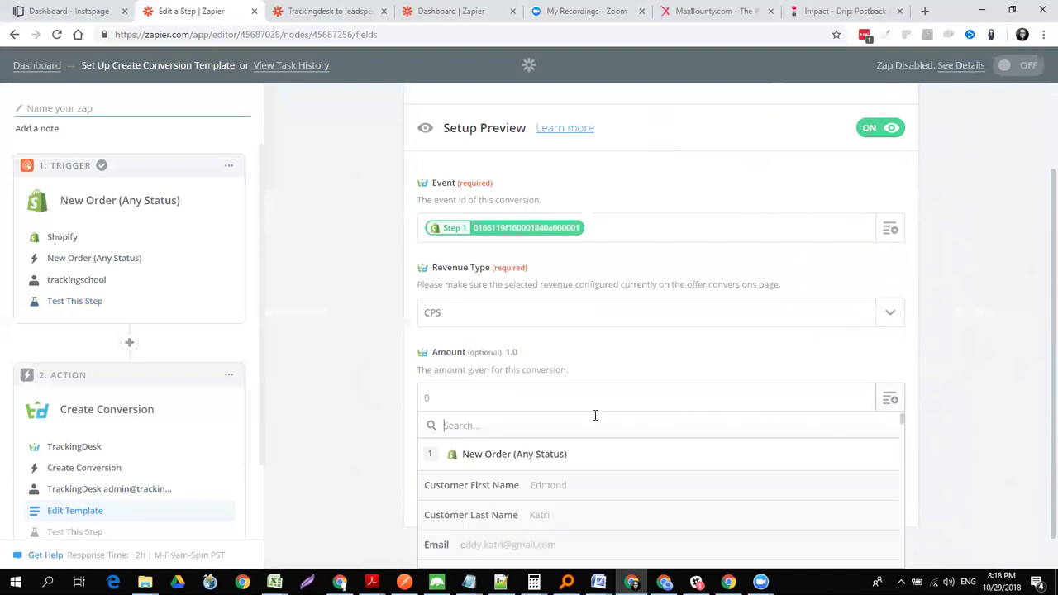
{"action": "type", "text": "payou"}
{"action": "key", "text": "BackSpace"}
{"action": "key", "text": "BackSpace"}
{"action": "key", "text": "BackSpace"}
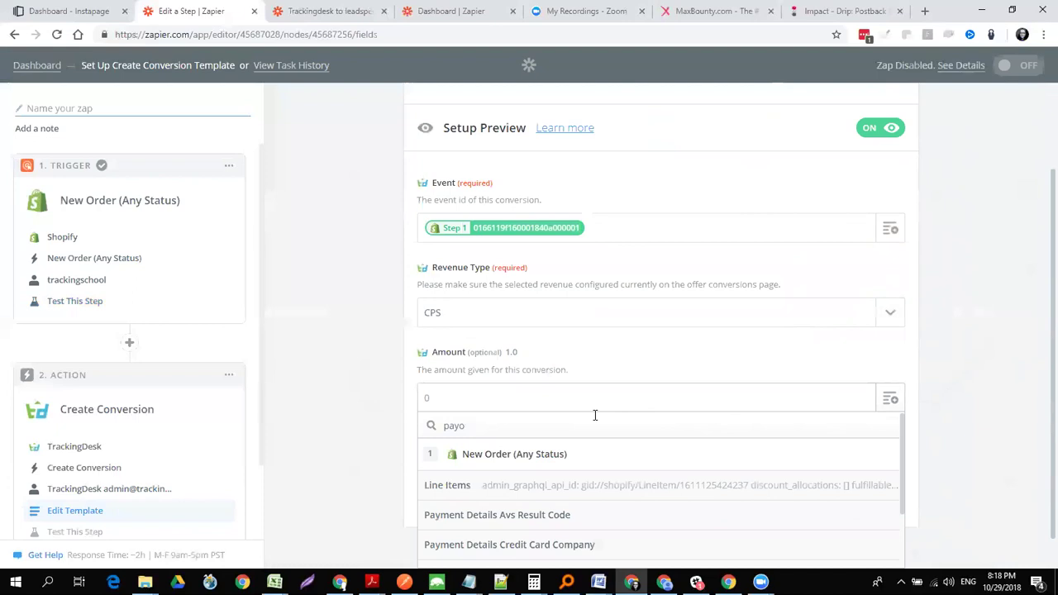
{"action": "key", "text": "BackSpace"}
{"action": "key", "text": "BackSpace"}
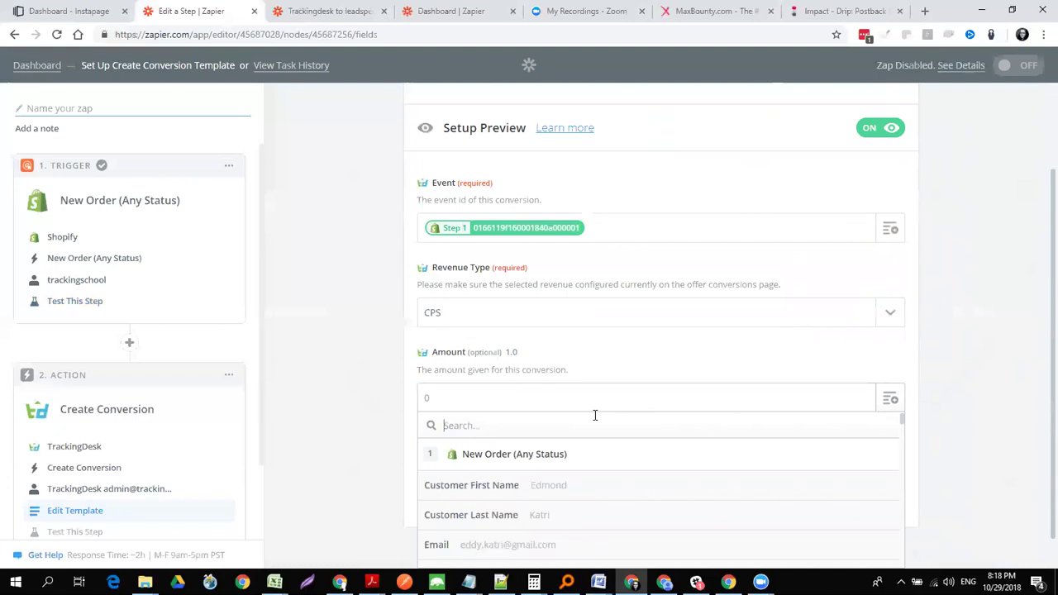
{"action": "type", "text": "valu"}
{"action": "key", "text": "BackSpace"}
{"action": "key", "text": "BackSpace"}
{"action": "key", "text": "BackSpace"}
{"action": "key", "text": "BackSpace"}
{"action": "type", "text": "order"}
{"action": "mouse_move", "coordinate": [903, 428]}
{"action": "left_mouse_down"}
{"action": "mouse_move", "coordinate": [916, 561]}
{"action": "mouse_move", "coordinate": [904, 432]}
{"action": "left_mouse_up"}
{"action": "type", "text": "order"}
{"action": "double_click", "coordinate": [503, 421]}
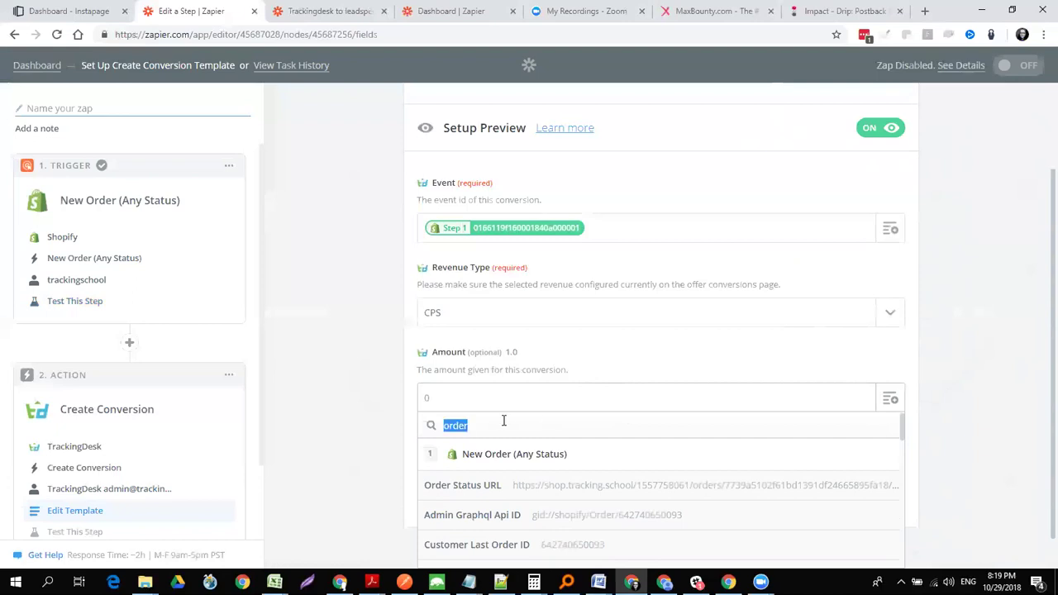
{"action": "type", "text": "pric"}
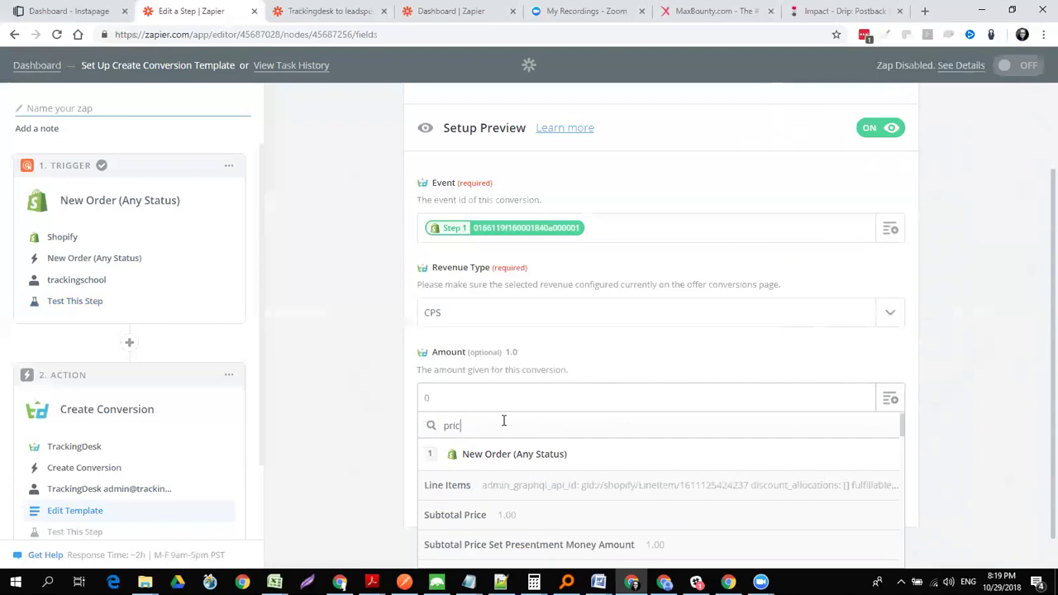
{"action": "left_click", "coordinate": [529, 524]}
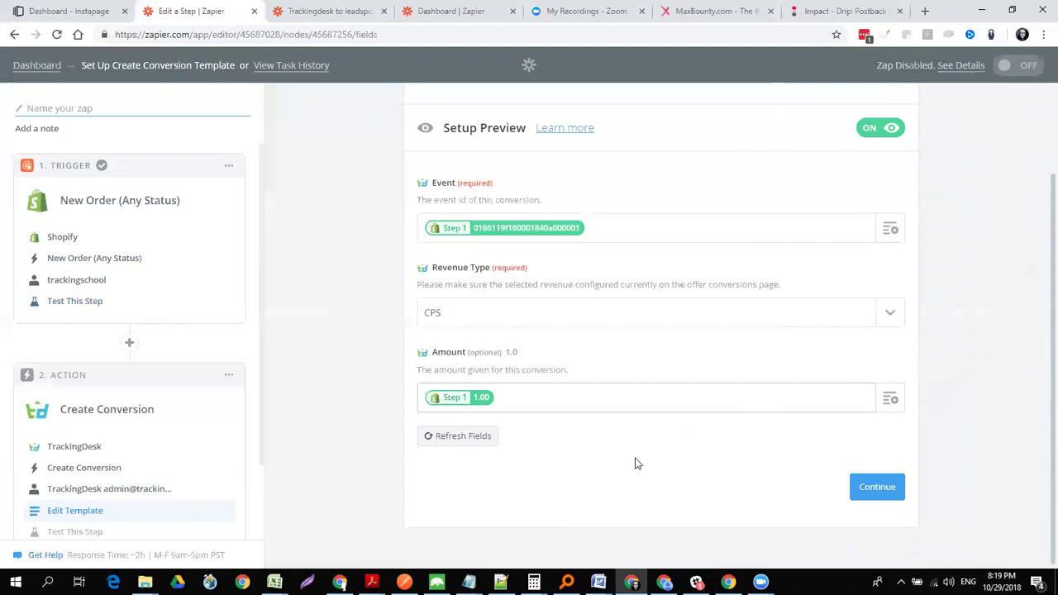
{"action": "left_click", "coordinate": [877, 486]}
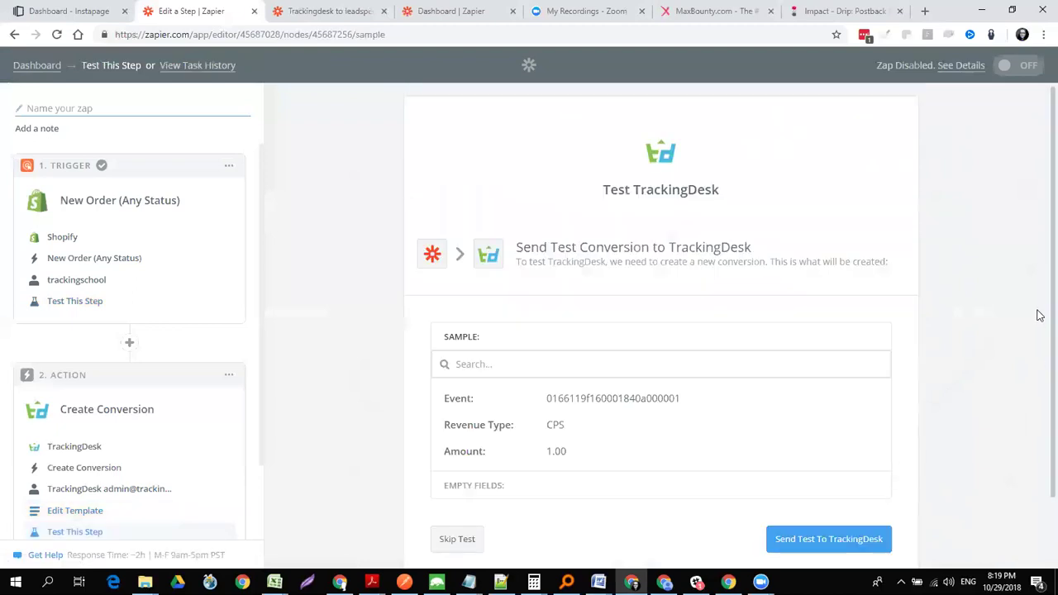
- Send a test conversion, noting traffic source Organic (UTM) - webinar and offer shop tracking school
{"action": "scroll", "coordinate": [1039, 363], "scroll_direction": "down", "scroll_amount": 1}
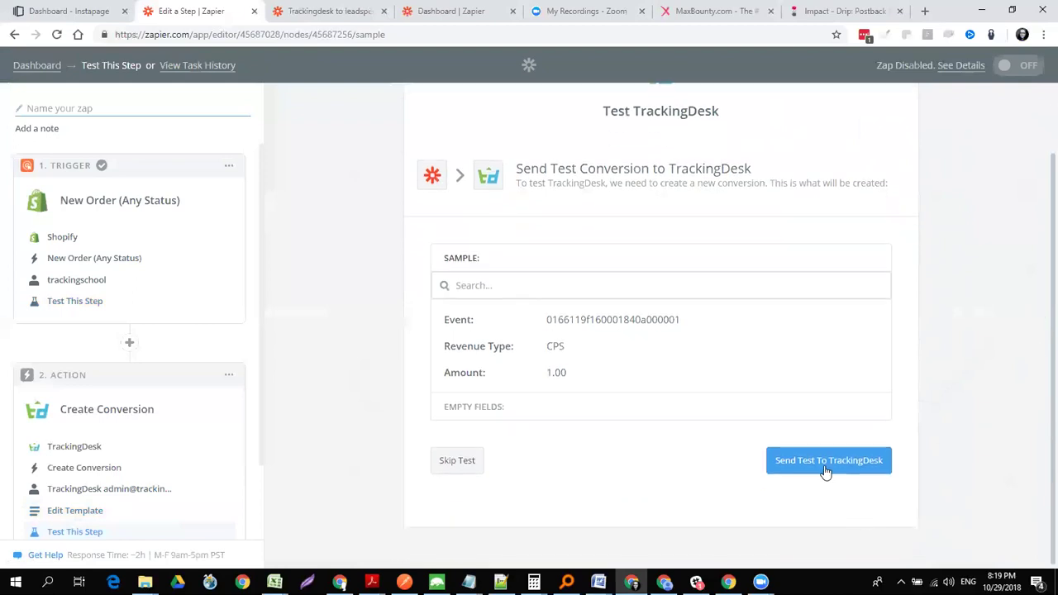
{"action": "left_click", "coordinate": [824, 463]}
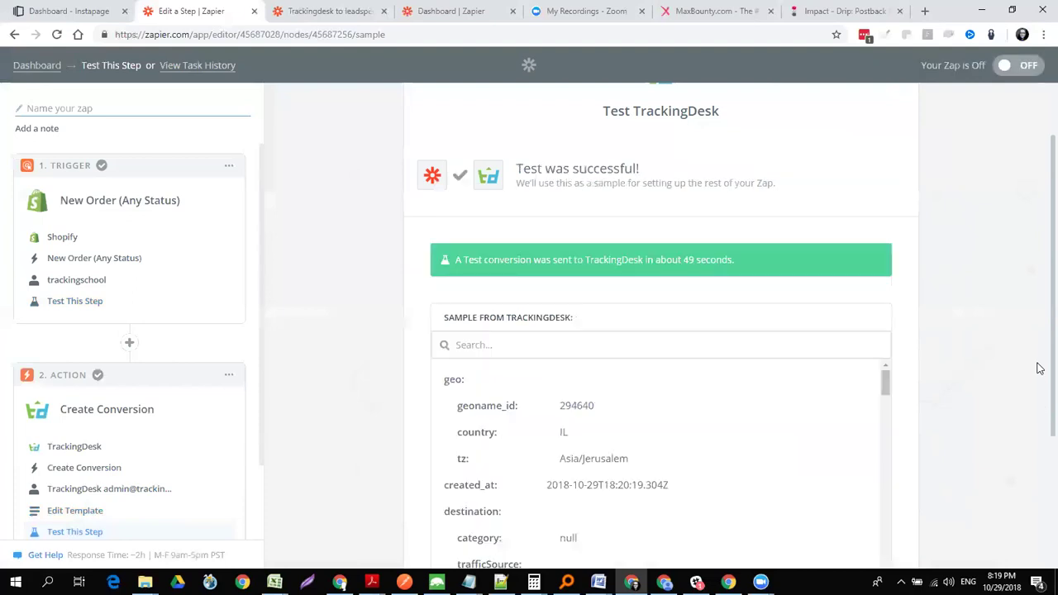
{"action": "scroll", "coordinate": [1039, 368], "scroll_direction": "down", "scroll_amount": 2}
{"action": "left_click_drag", "start_coordinate": [884, 217], "coordinate": [884, 235]}
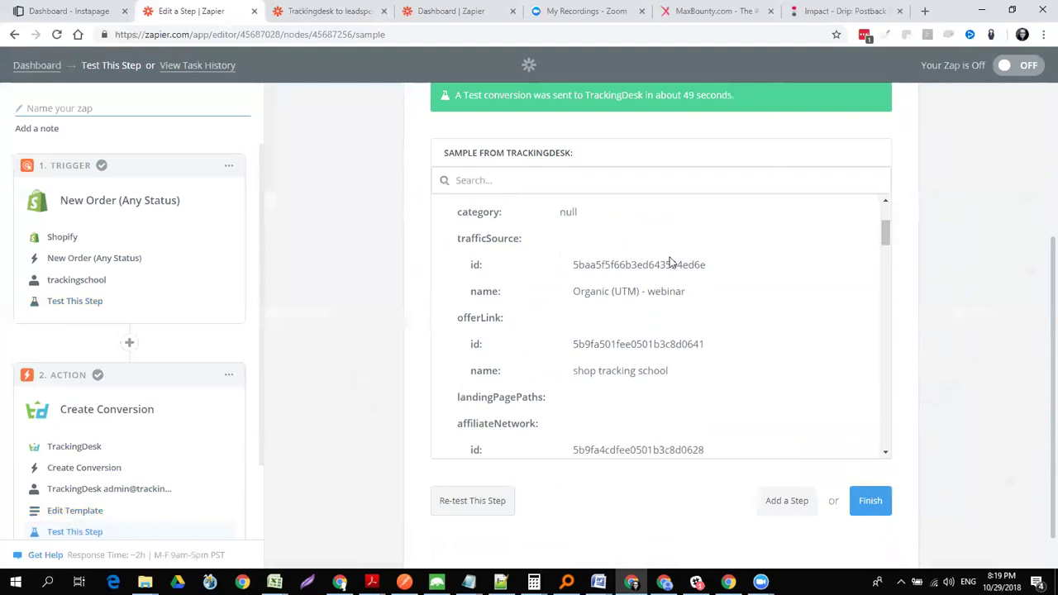
{"action": "triple_click", "coordinate": [593, 291]}
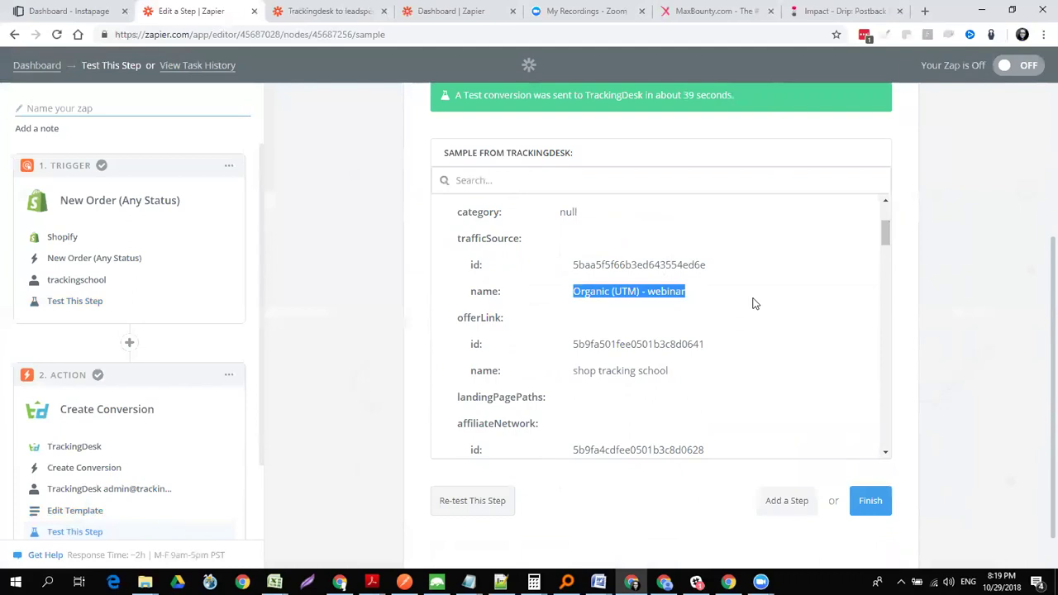
{"action": "triple_click", "coordinate": [639, 371]}
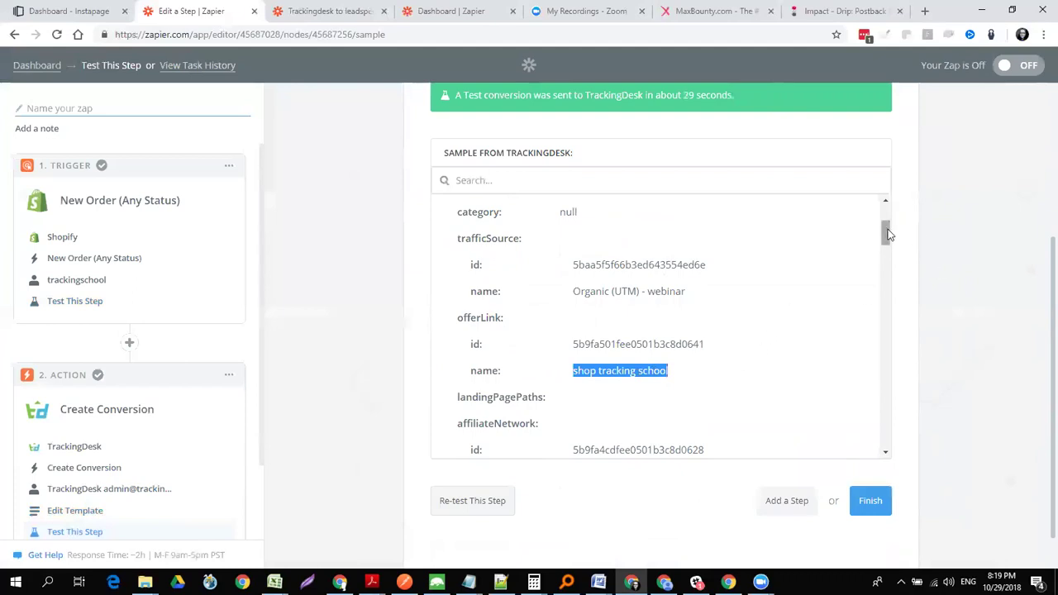
- Review more returned values: os family Mac OS X, page title, and referrer code
{"action": "left_click_drag", "start_coordinate": [886, 229], "coordinate": [886, 313]}
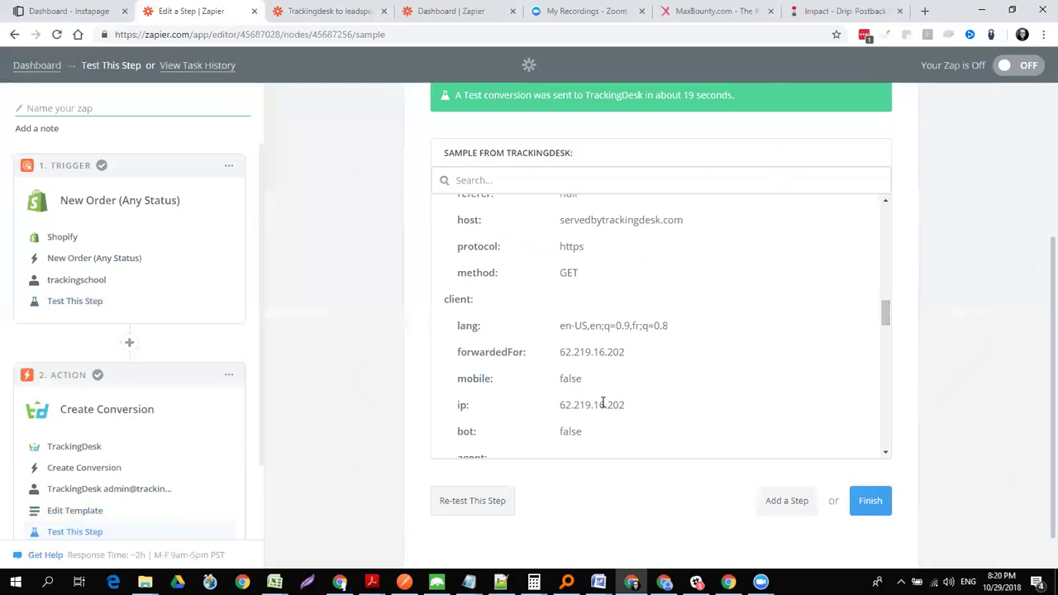
{"action": "left_click_drag", "start_coordinate": [887, 310], "coordinate": [887, 358]}
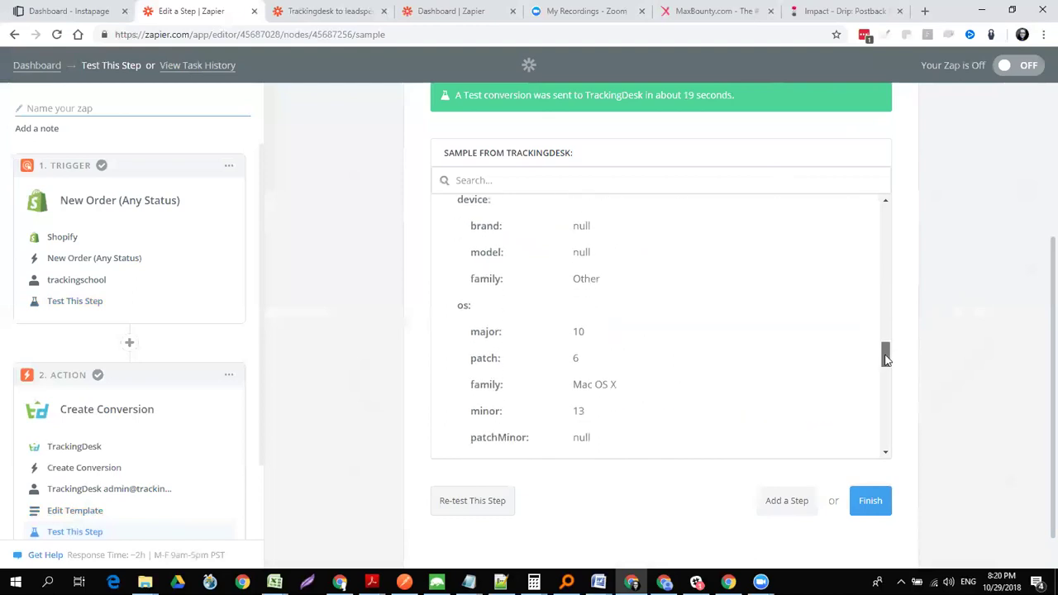
{"action": "triple_click", "coordinate": [587, 384]}
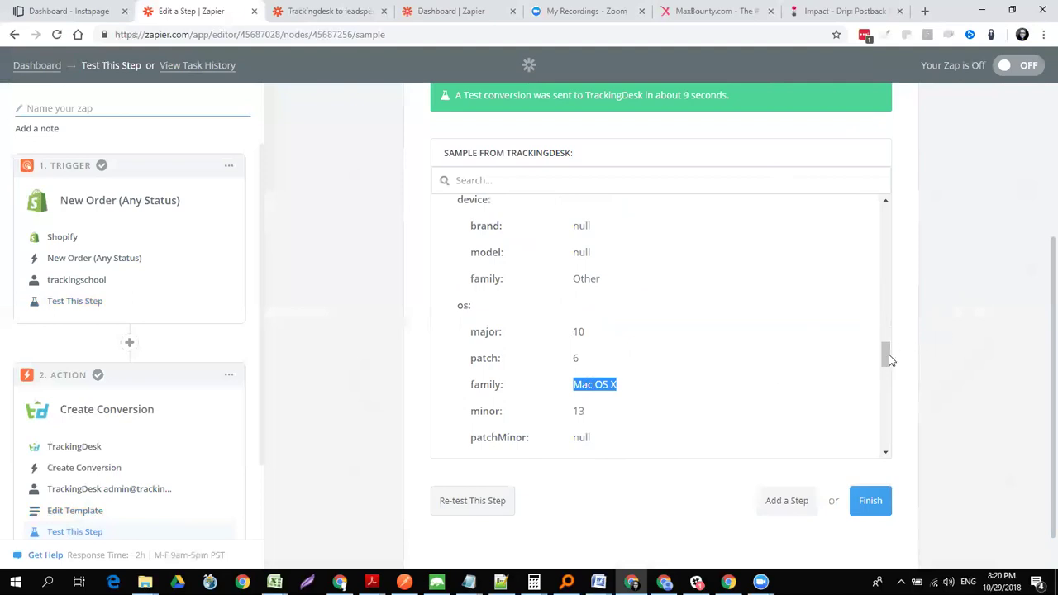
{"action": "left_click_drag", "start_coordinate": [887, 357], "coordinate": [889, 394]}
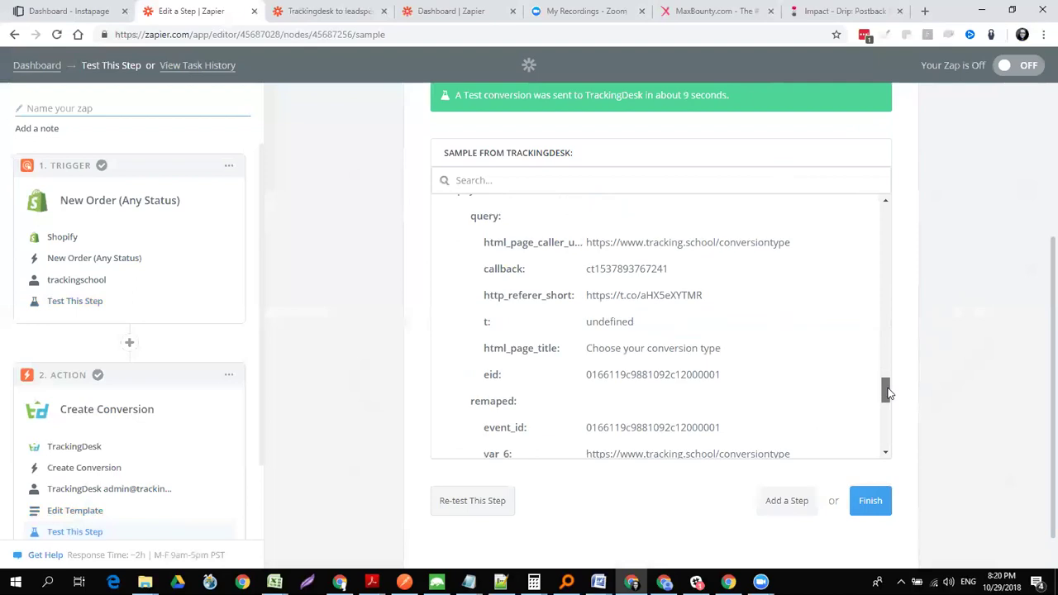
{"action": "triple_click", "coordinate": [650, 350]}
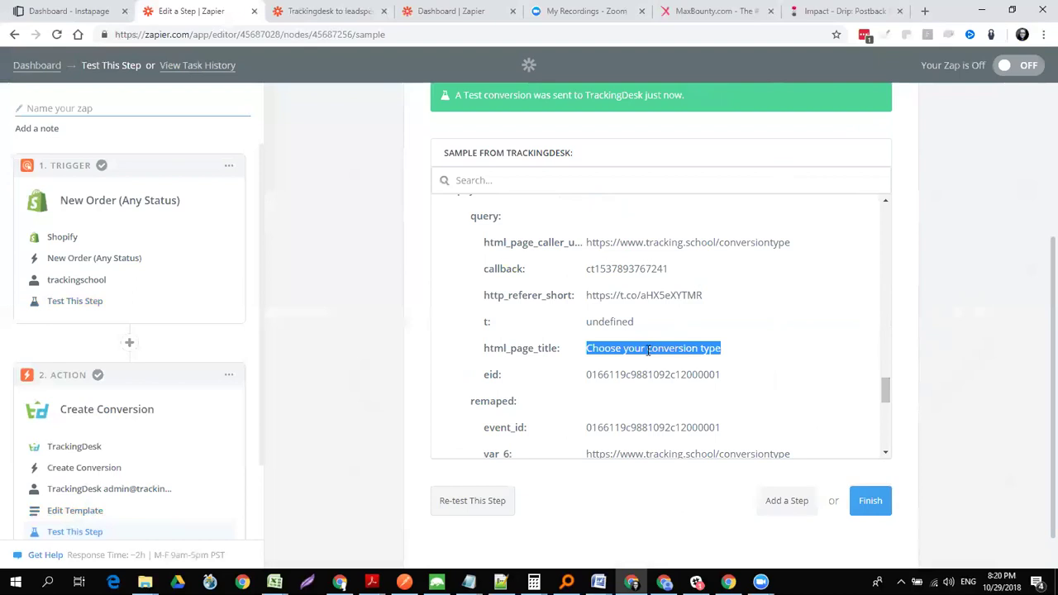
{"action": "double_click", "coordinate": [640, 295]}
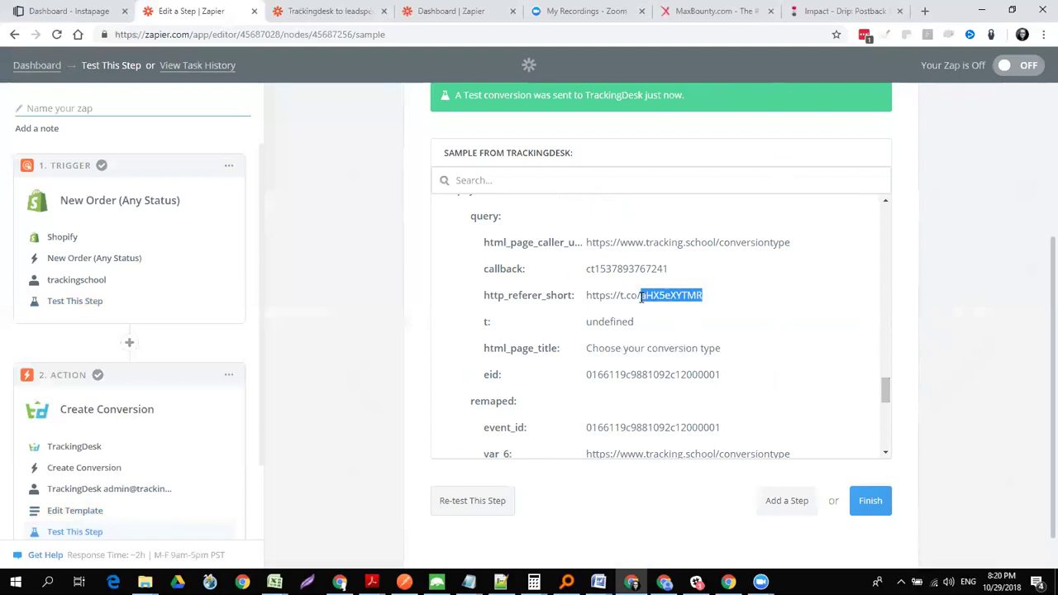
{"action": "scroll", "coordinate": [639, 297], "scroll_direction": "down", "scroll_amount": 2}
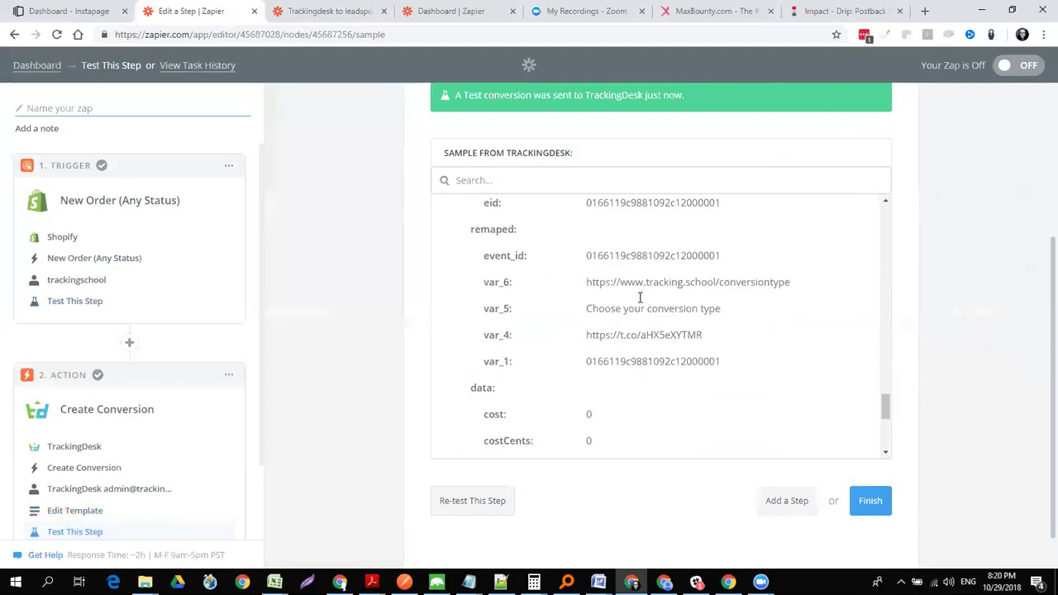
{"action": "scroll", "coordinate": [639, 302], "scroll_direction": "down", "scroll_amount": 3}
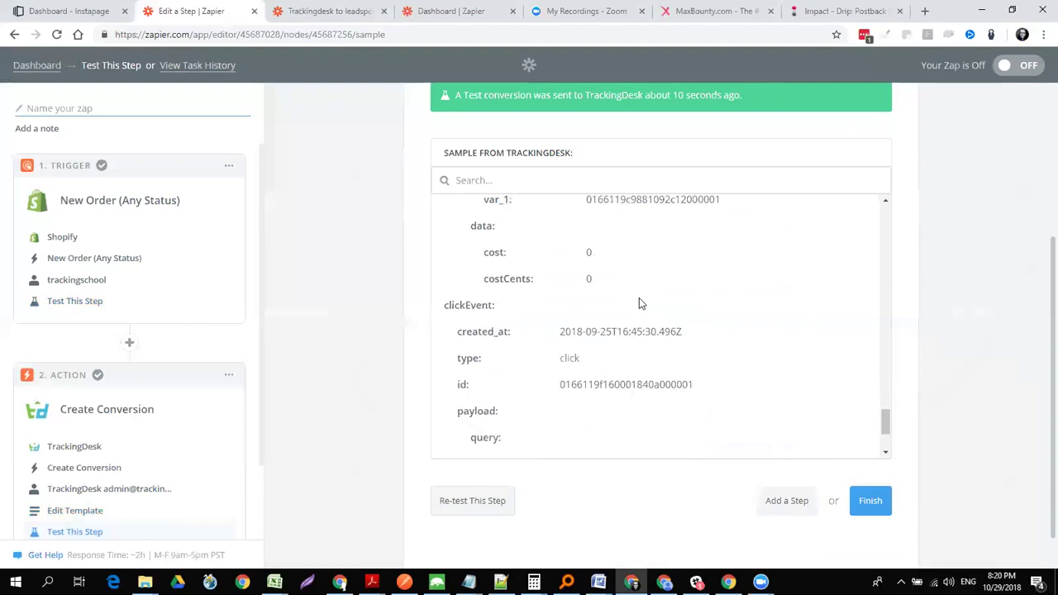
{"action": "scroll", "coordinate": [639, 303], "scroll_direction": "down", "scroll_amount": 1}
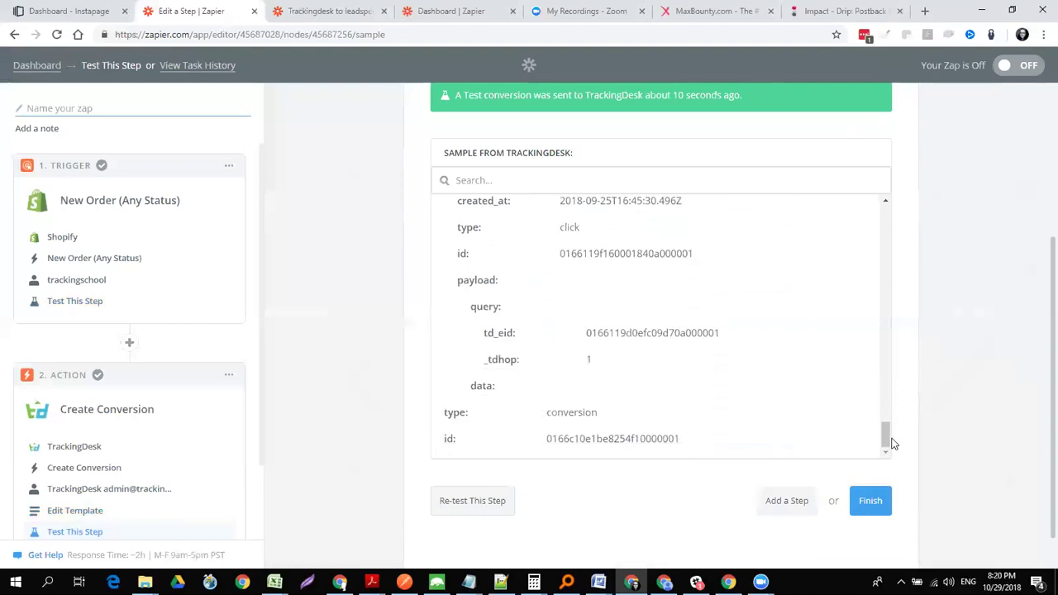
{"action": "left_click_drag", "start_coordinate": [885, 437], "coordinate": [915, 454]}
{"action": "scroll", "coordinate": [260, 471], "scroll_direction": "down", "scroll_amount": 2}
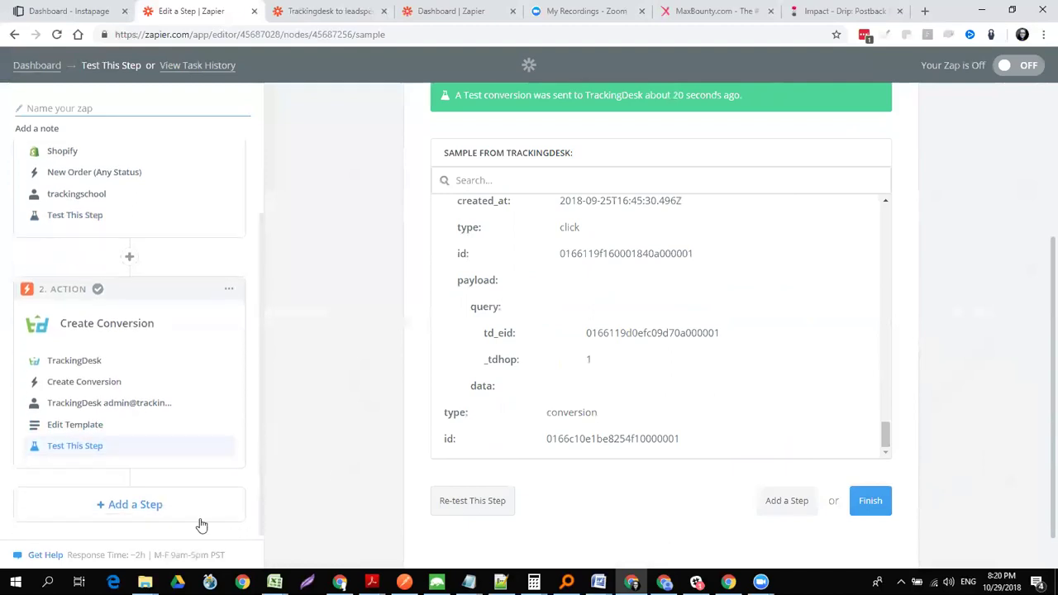
- Add a third Action/Search step after the TrackingDesk Create Conversion step
{"action": "left_click", "coordinate": [136, 512]}
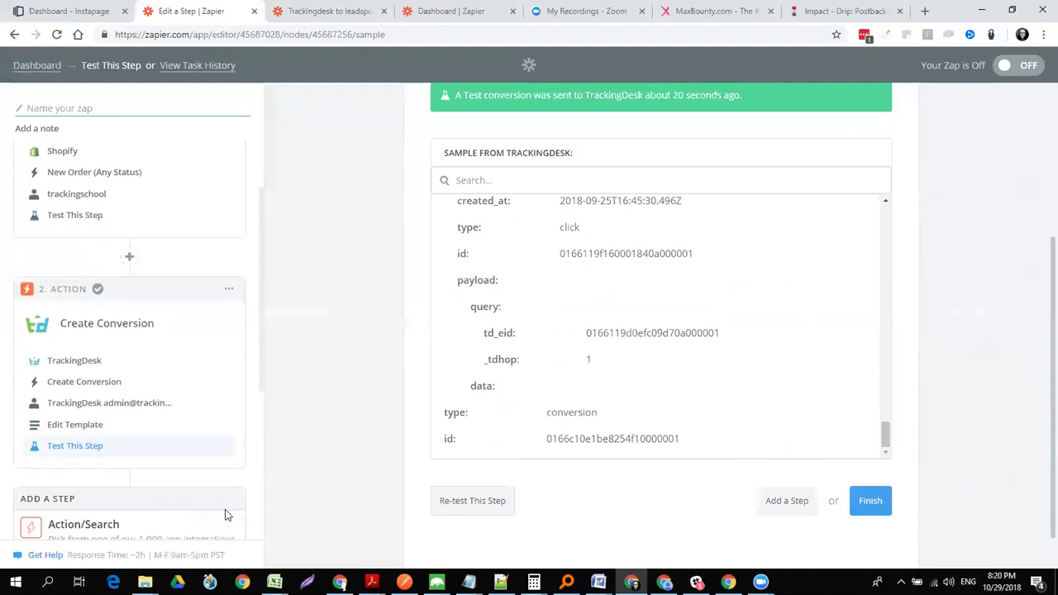
{"action": "left_click", "coordinate": [147, 529]}
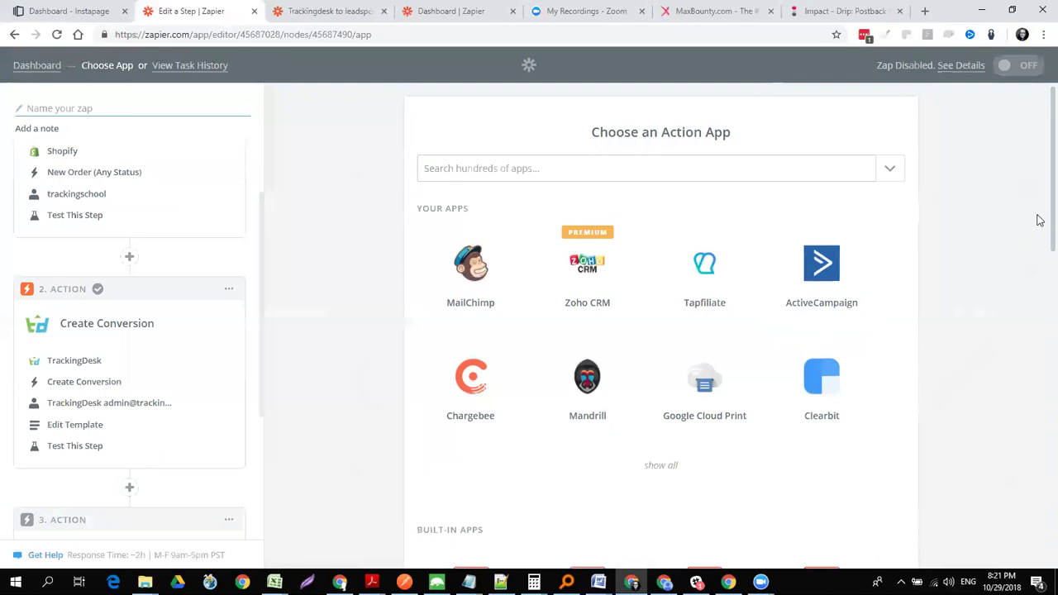
{"action": "scroll", "coordinate": [1040, 220], "scroll_direction": "down", "scroll_amount": 2}
{"action": "scroll", "coordinate": [1038, 207], "scroll_direction": "up", "scroll_amount": 2}
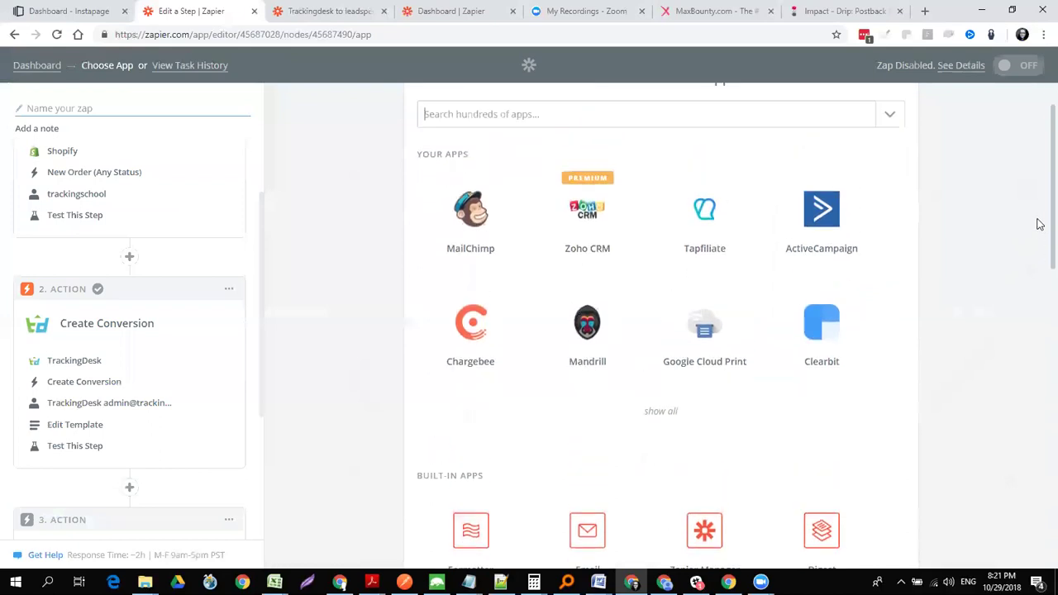
- From the dashboard, make a new zap with a TrackingDesk New Event trigger on the admin account
{"action": "left_click", "coordinate": [43, 71]}
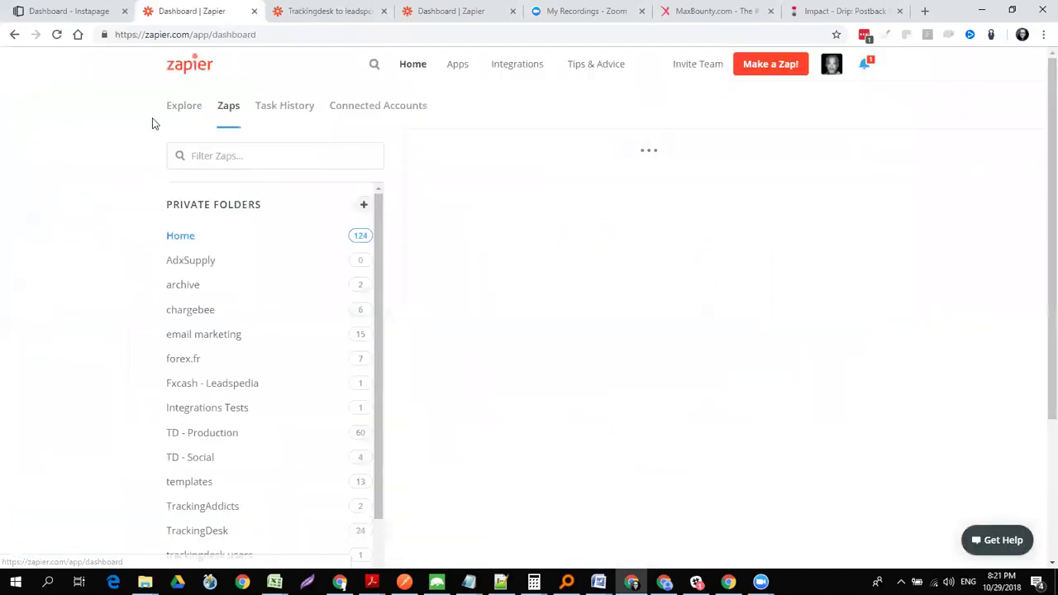
{"action": "left_click", "coordinate": [762, 69]}
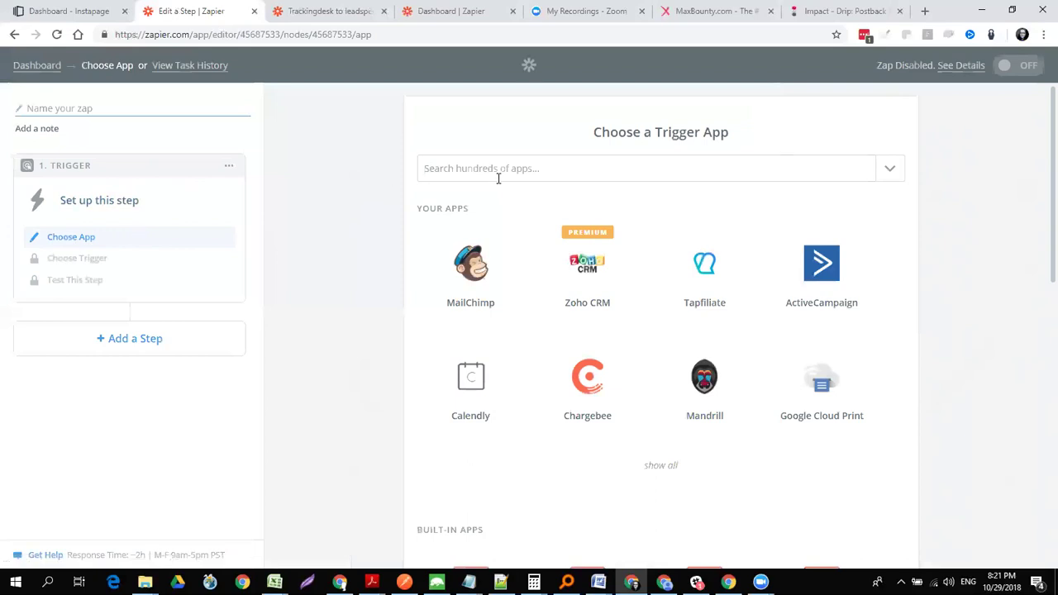
{"action": "type", "text": "track"}
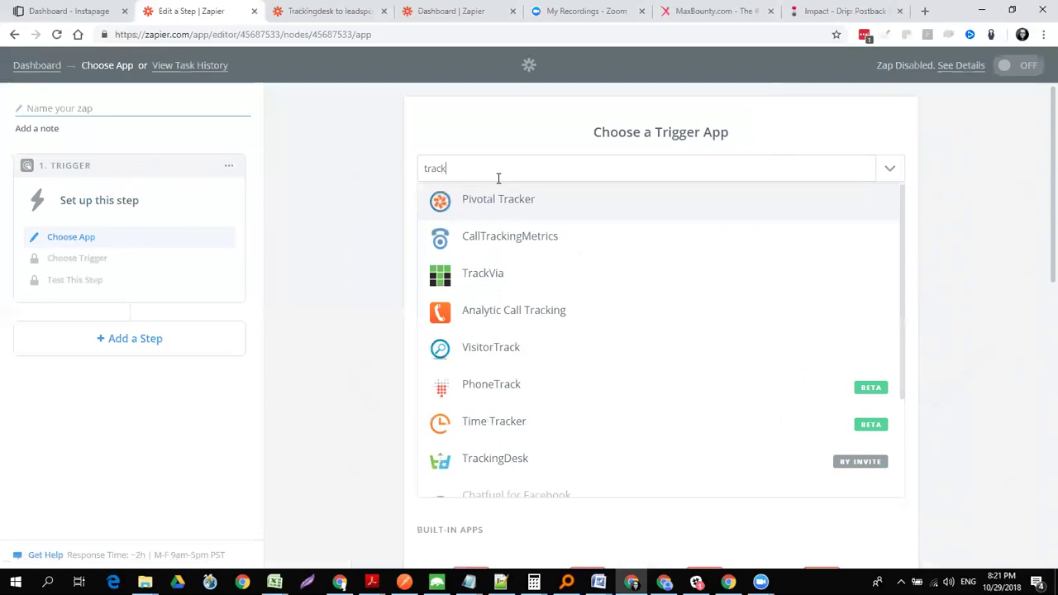
{"action": "type", "text": "ing"}
{"action": "left_click", "coordinate": [487, 283]}
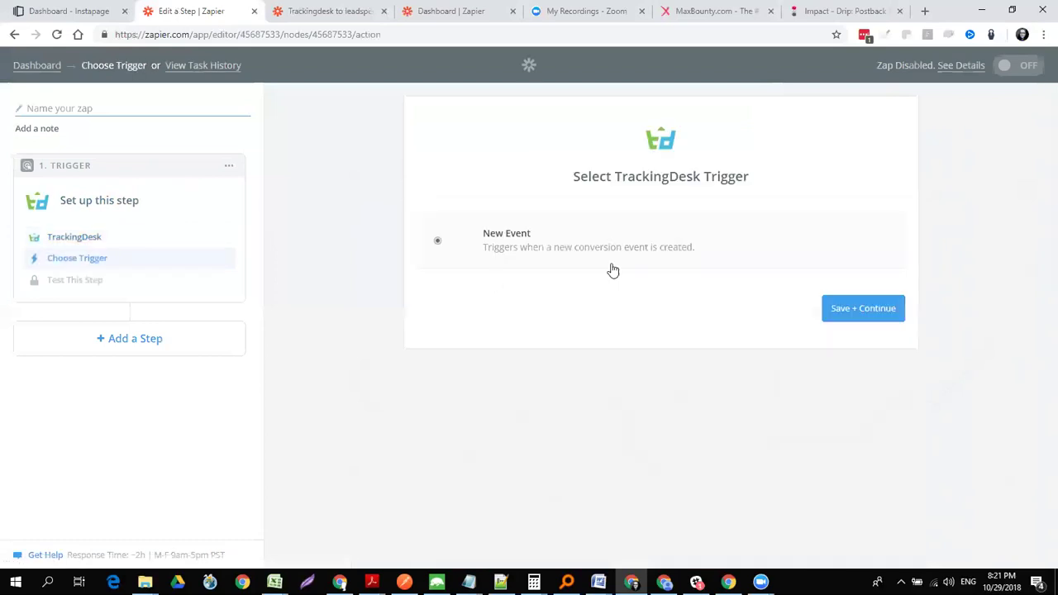
{"action": "left_click", "coordinate": [855, 305]}
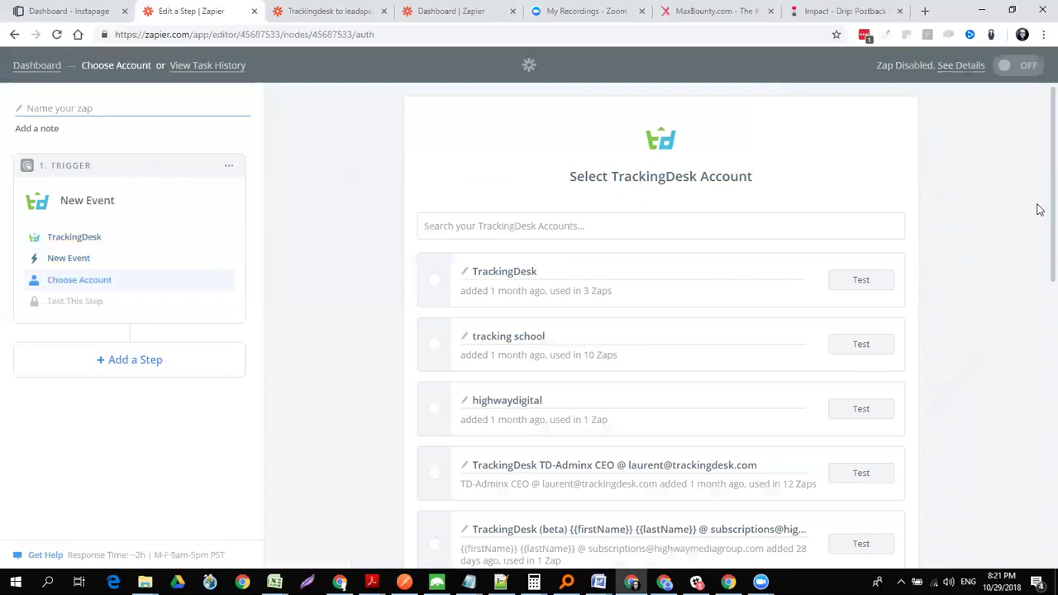
{"action": "scroll", "coordinate": [1039, 209], "scroll_direction": "down", "scroll_amount": 8}
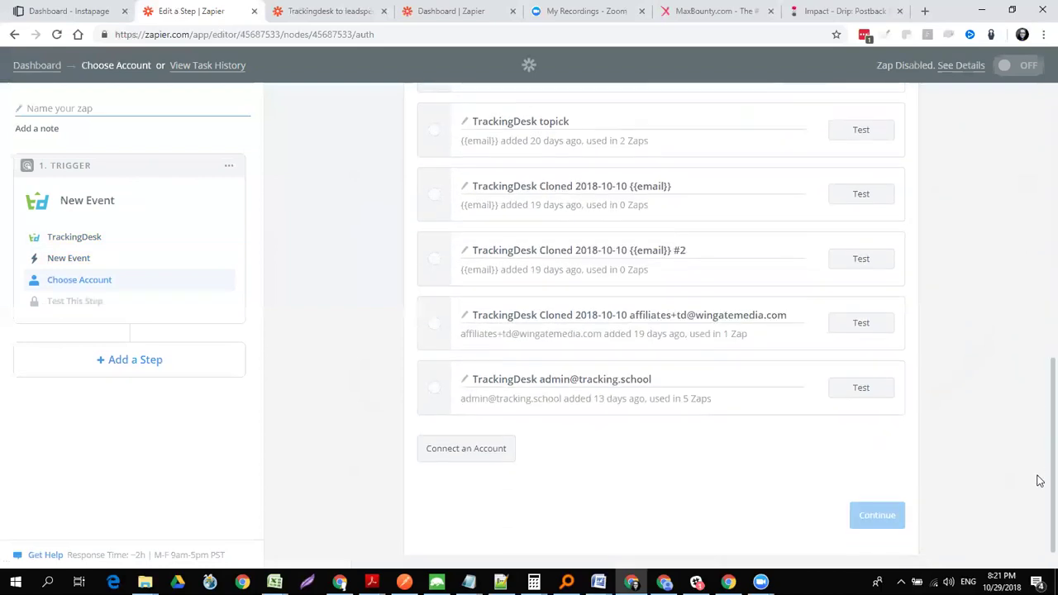
{"action": "left_click", "coordinate": [432, 395]}
{"action": "left_click", "coordinate": [858, 525]}
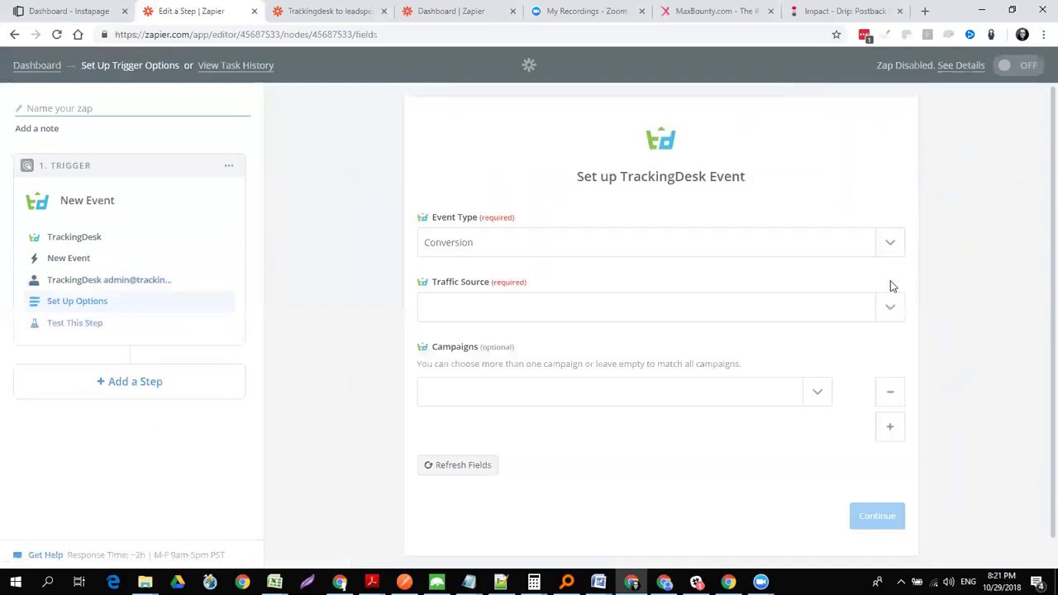
- Set the trigger's traffic source to Organic (UTM) - webinar, leaving the campaign empty
{"action": "left_click", "coordinate": [887, 311]}
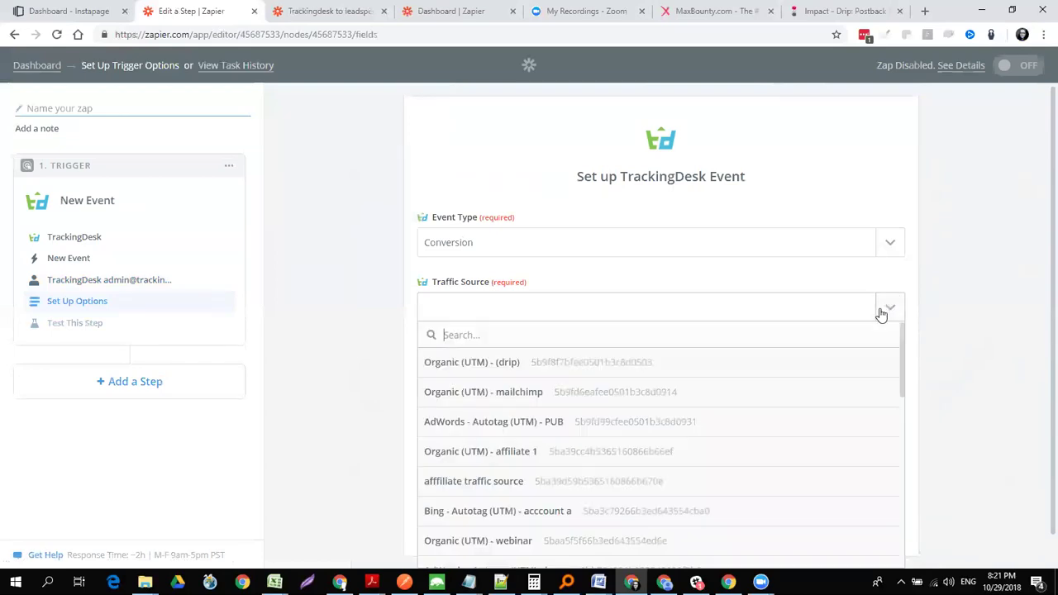
{"action": "type", "text": "web"}
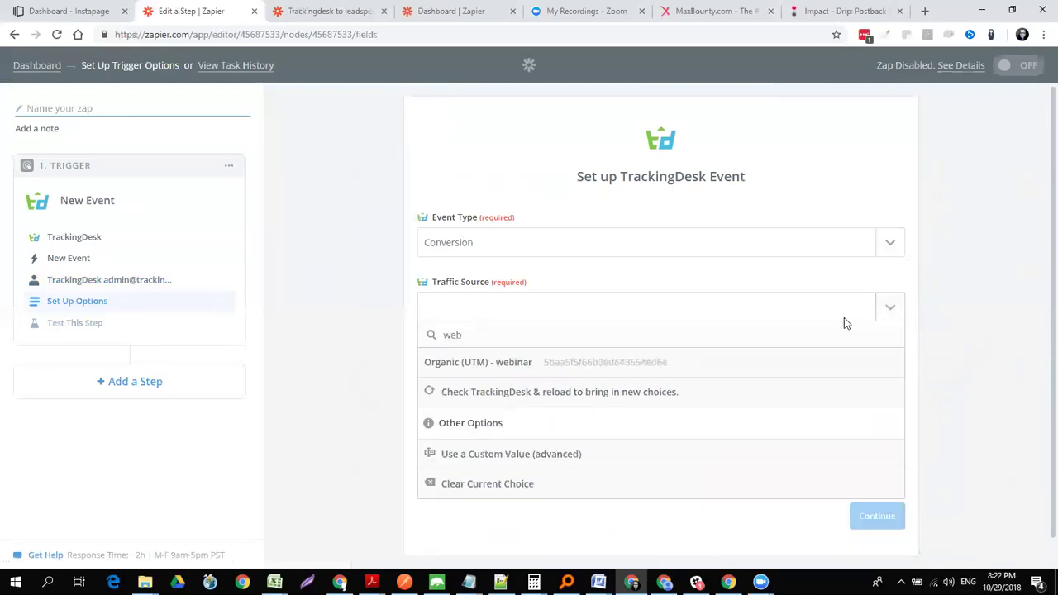
{"action": "left_click", "coordinate": [610, 362]}
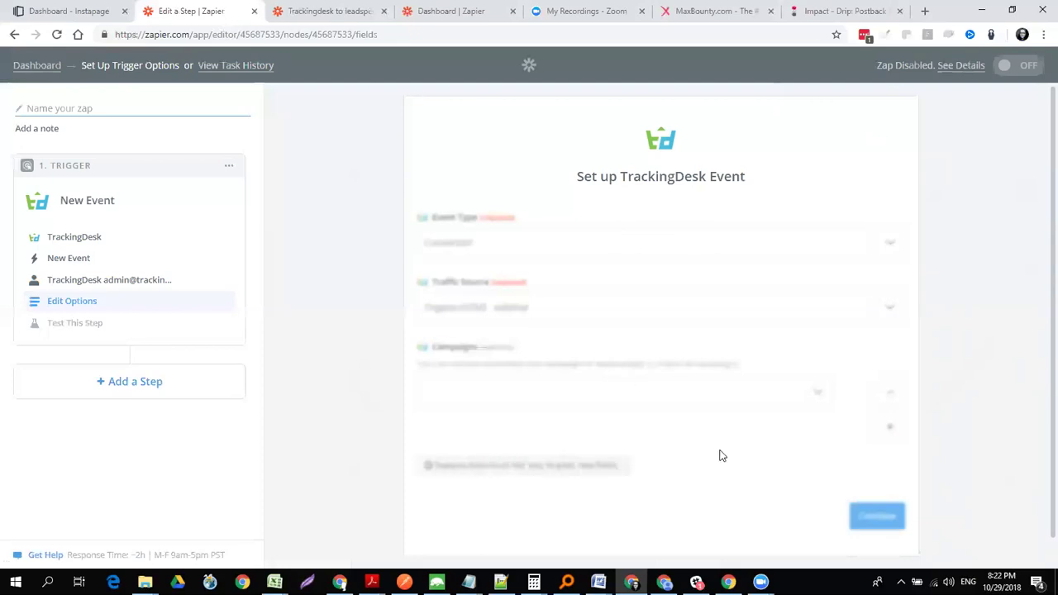
{"action": "left_click", "coordinate": [815, 406]}
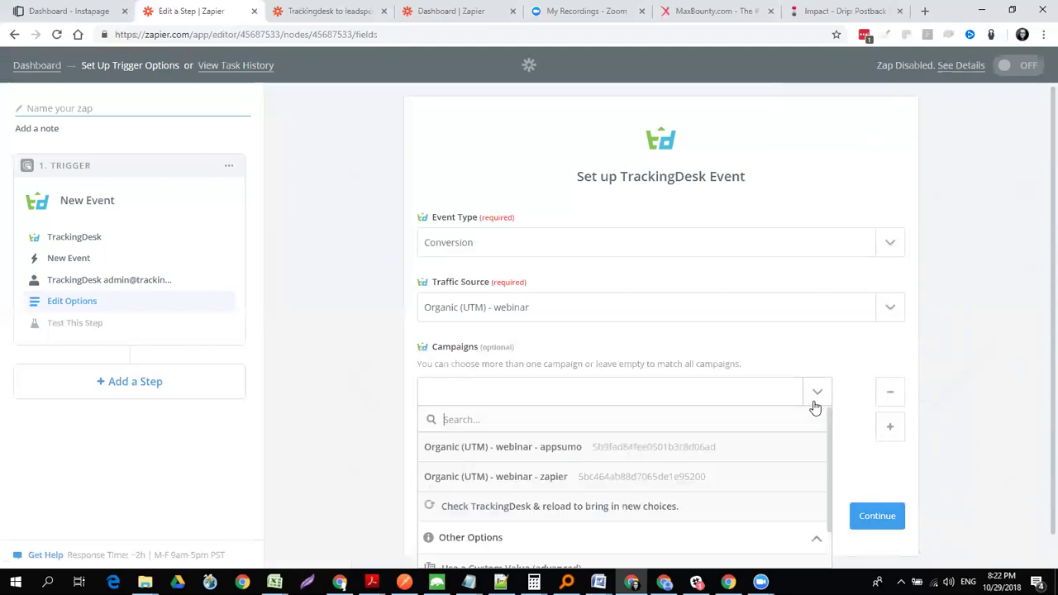
{"action": "left_click", "coordinate": [850, 368]}
{"action": "left_click", "coordinate": [880, 516]}
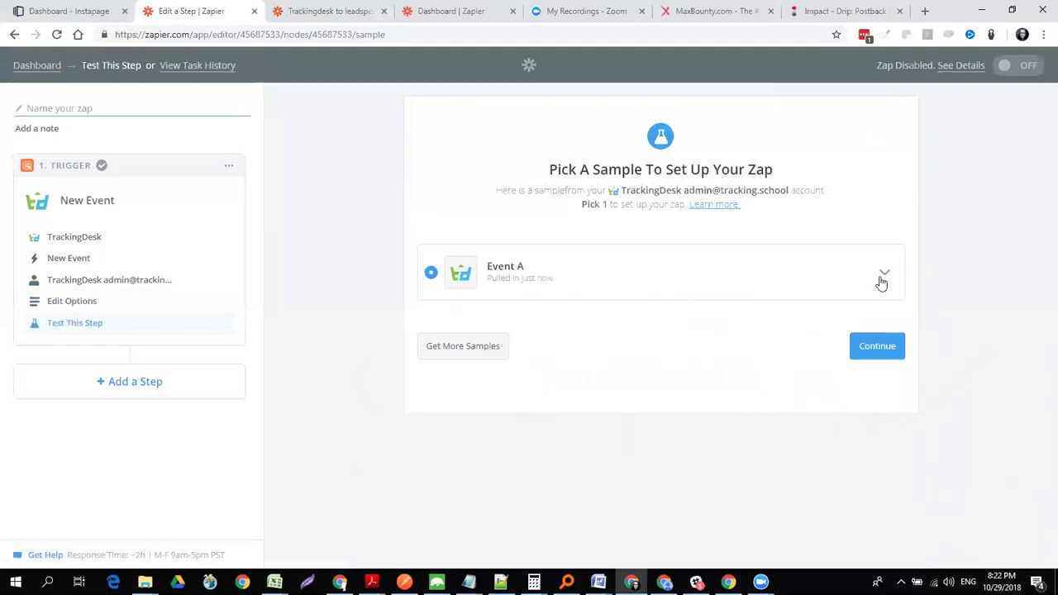
- Expand sample Event A, look through its fields, and accept it
{"action": "left_click", "coordinate": [883, 274]}
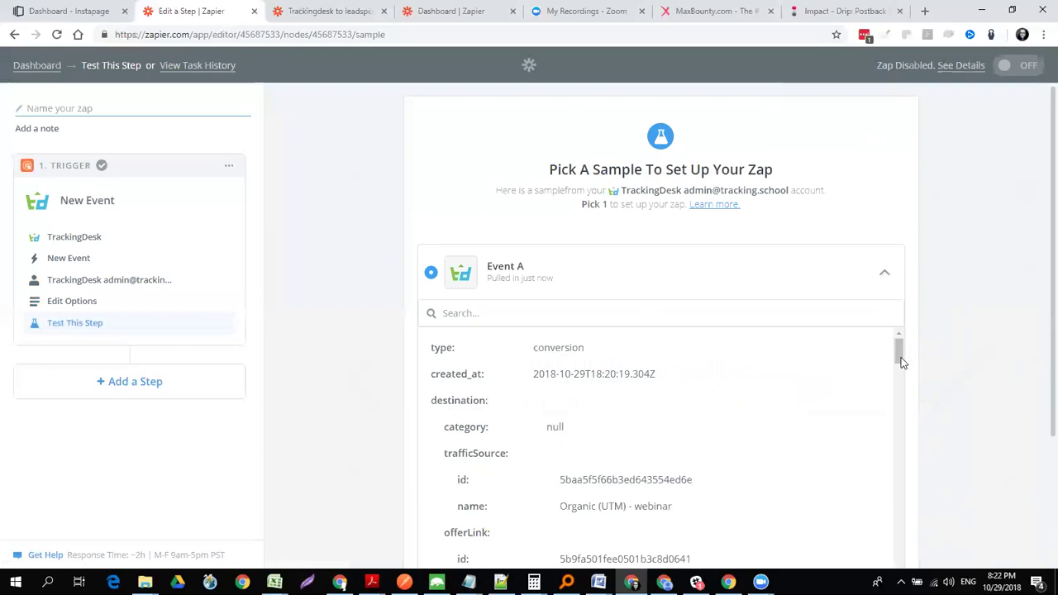
{"action": "scroll", "coordinate": [901, 361], "scroll_direction": "down", "scroll_amount": 2}
{"action": "left_click_drag", "start_coordinate": [901, 360], "coordinate": [916, 515]}
{"action": "scroll", "coordinate": [1042, 387], "scroll_direction": "down", "scroll_amount": 2}
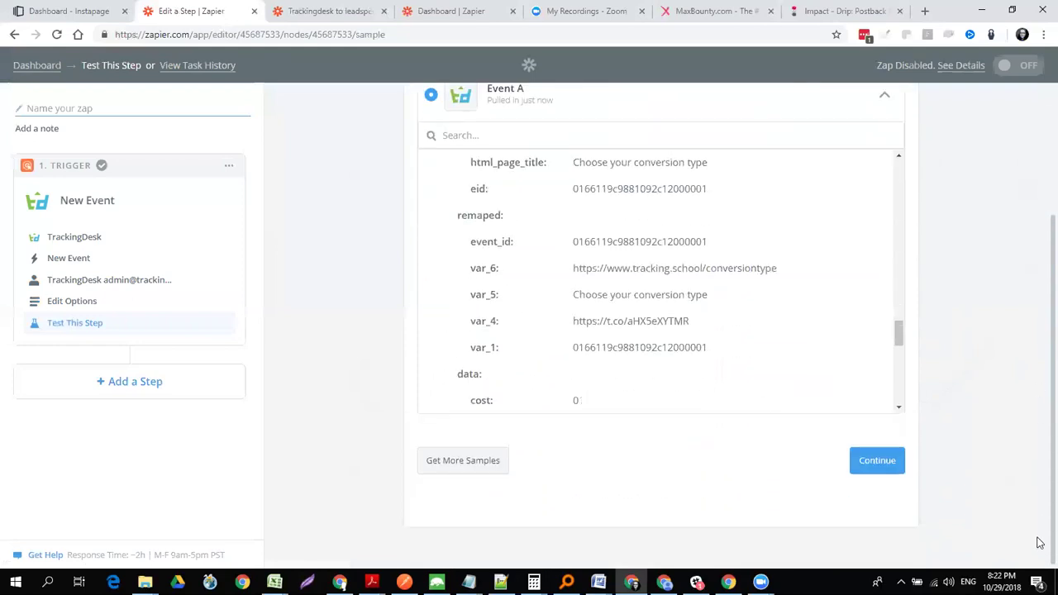
{"action": "left_click", "coordinate": [884, 470]}
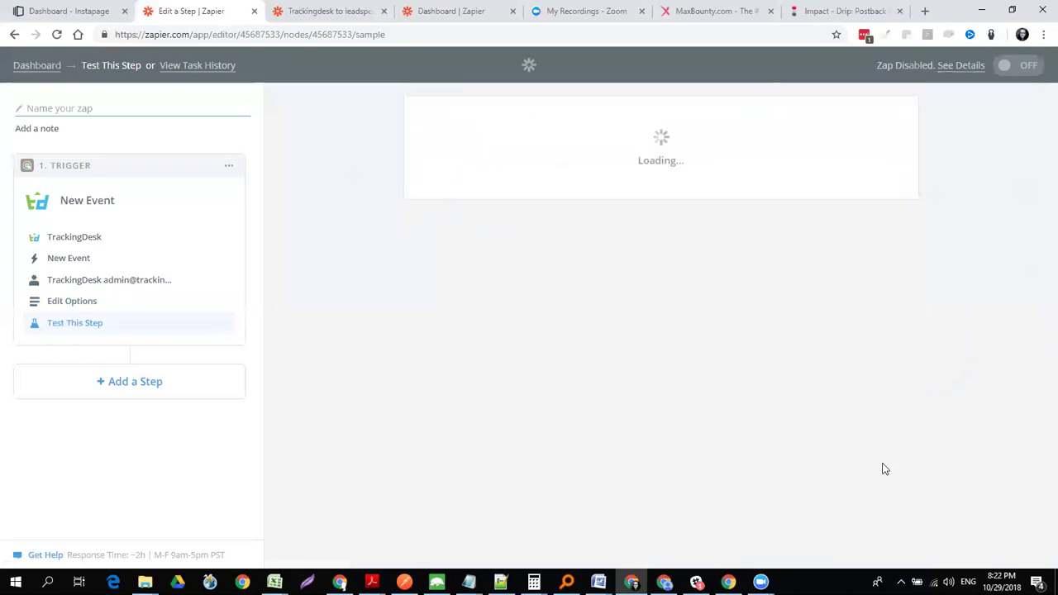
- Add an action step using Google Sheets' Update Spreadsheet Row
{"action": "left_click", "coordinate": [133, 384]}
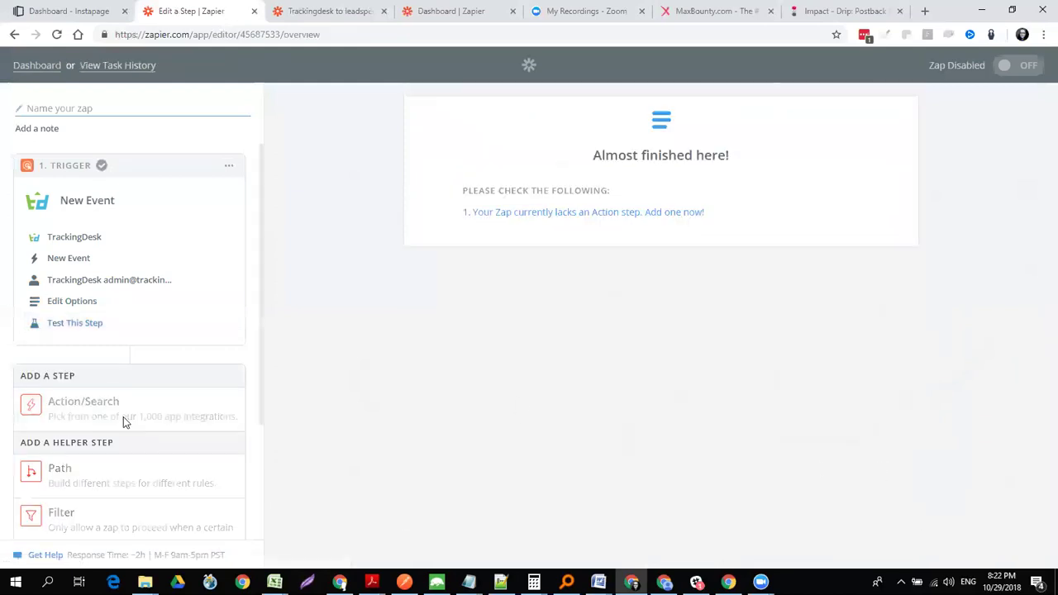
{"action": "left_click", "coordinate": [124, 419]}
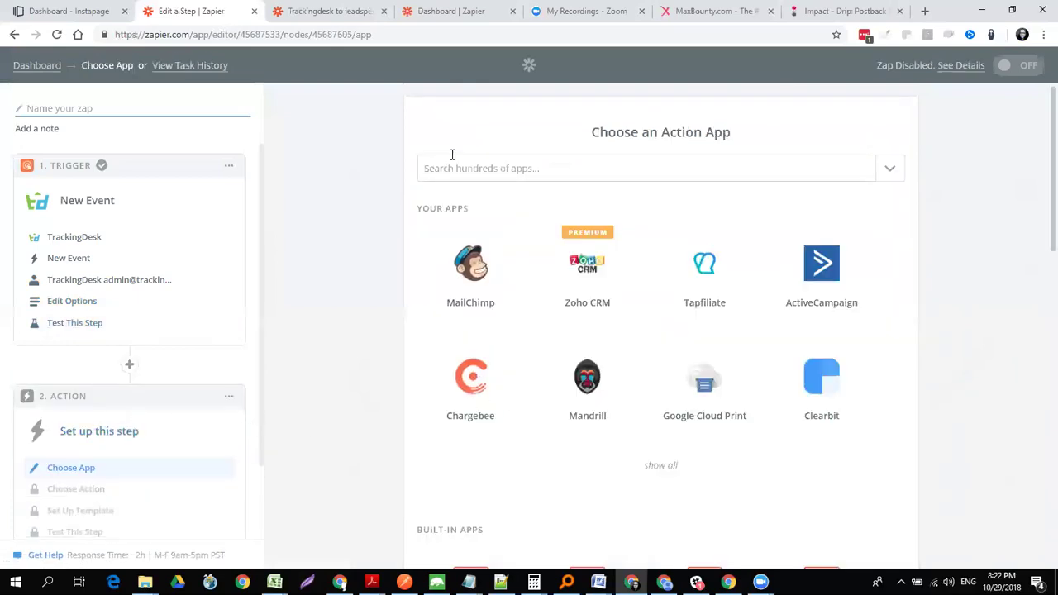
{"action": "left_click", "coordinate": [456, 167]}
{"action": "type", "text": "google"}
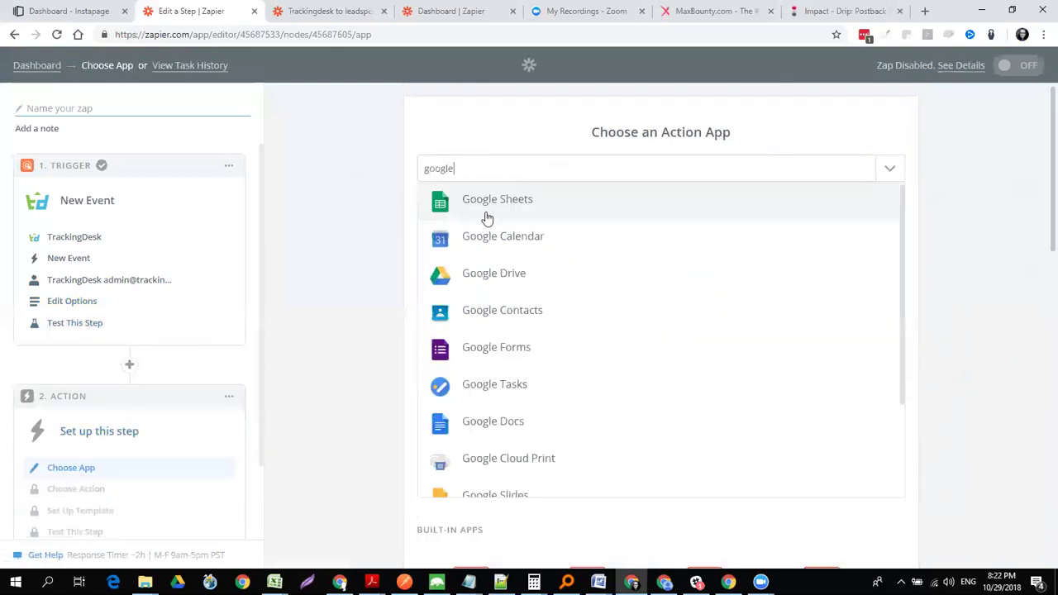
{"action": "left_click", "coordinate": [487, 208]}
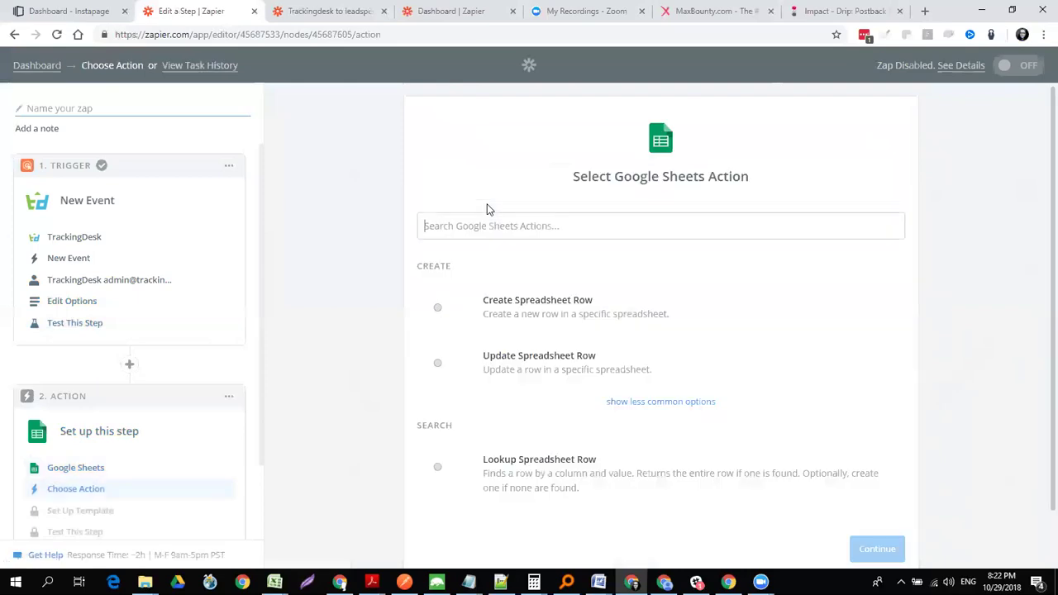
{"action": "left_click", "coordinate": [545, 361]}
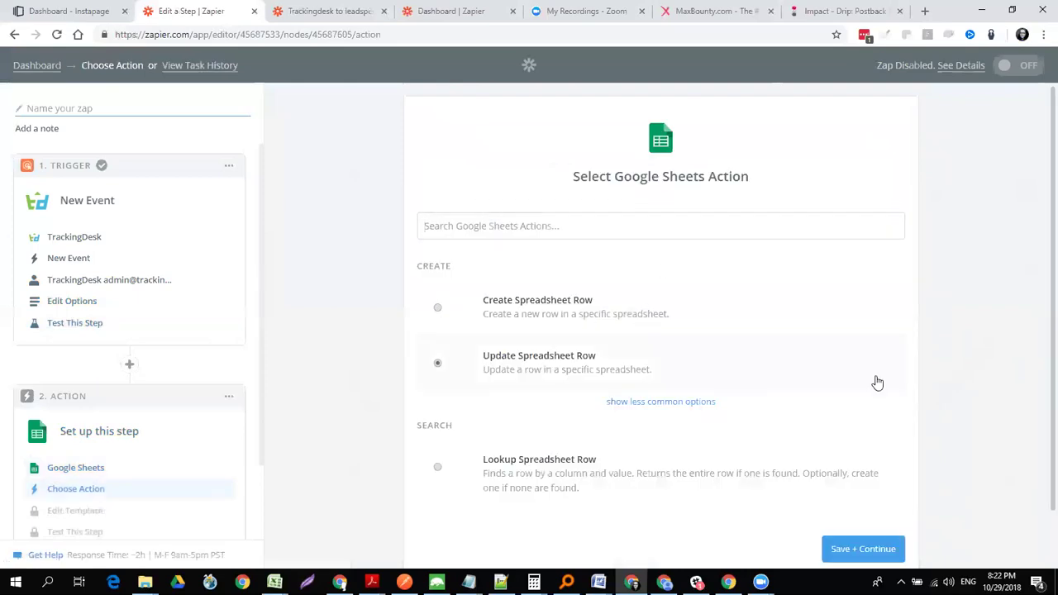
{"action": "scroll", "coordinate": [1038, 388], "scroll_direction": "down", "scroll_amount": 1}
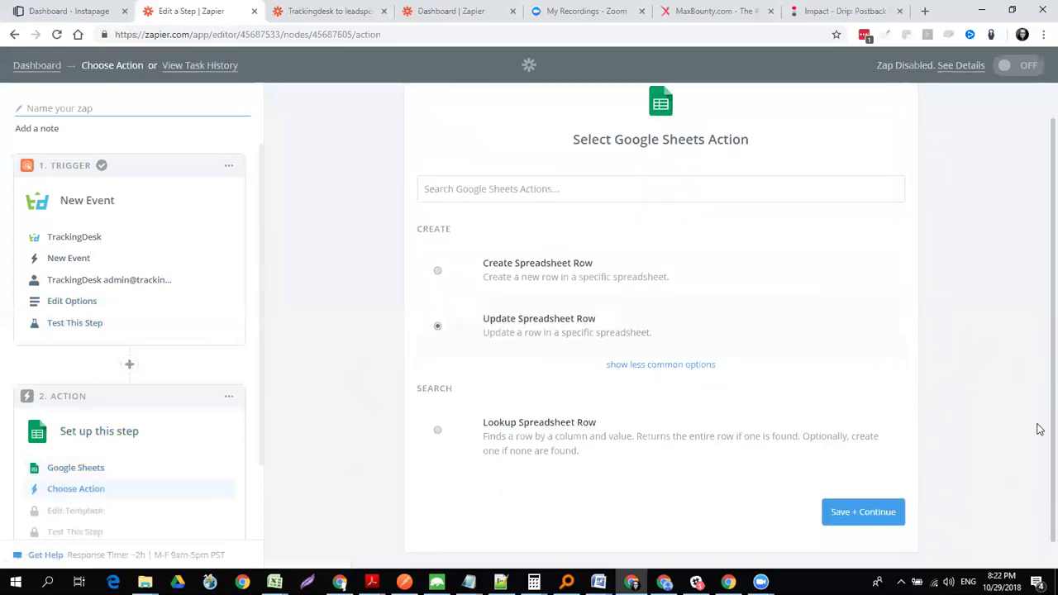
- Save the action and connect the TrackingDesk Google Sheets account
{"action": "left_click", "coordinate": [864, 494]}
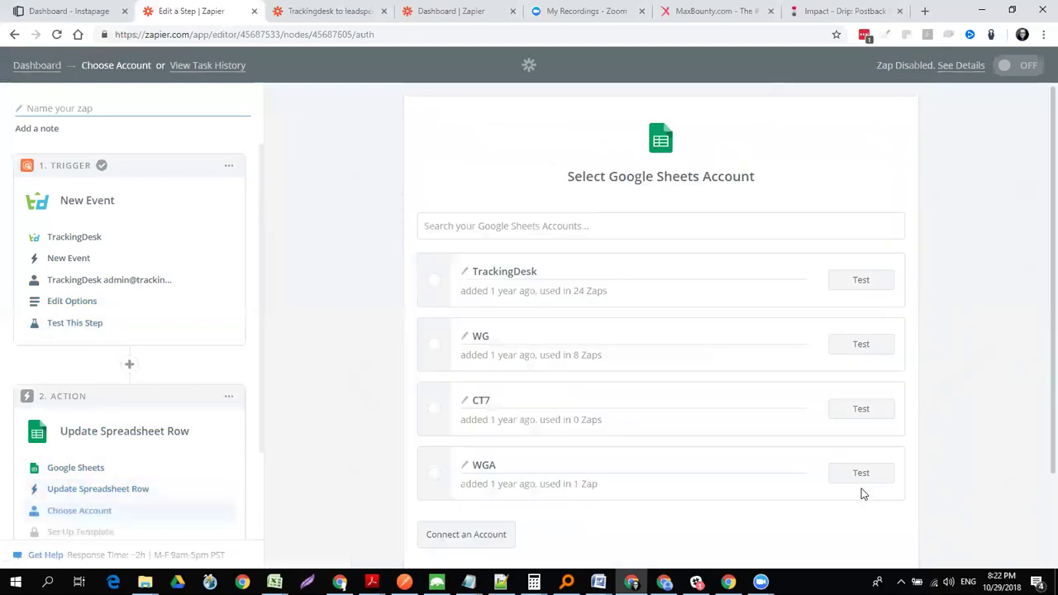
{"action": "left_click", "coordinate": [435, 281]}
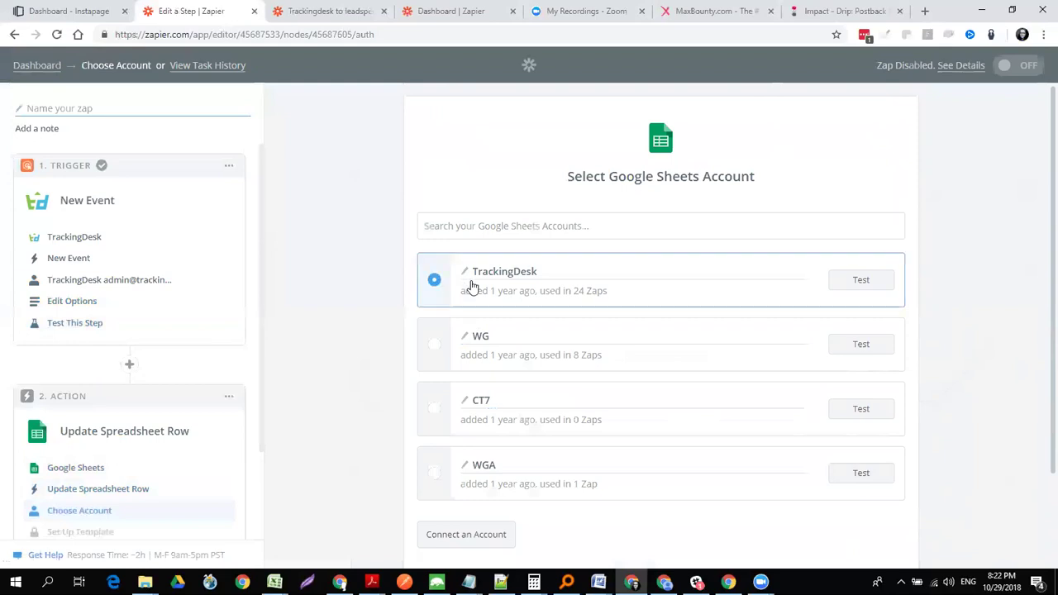
{"action": "scroll", "coordinate": [1039, 326], "scroll_direction": "down", "scroll_amount": 2}
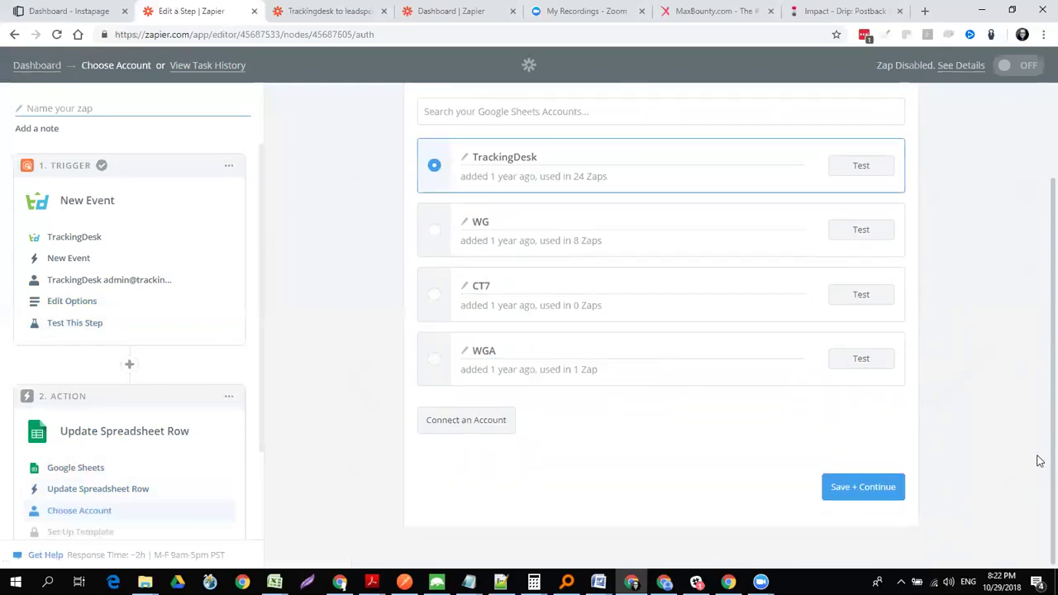
{"action": "left_click", "coordinate": [867, 498]}
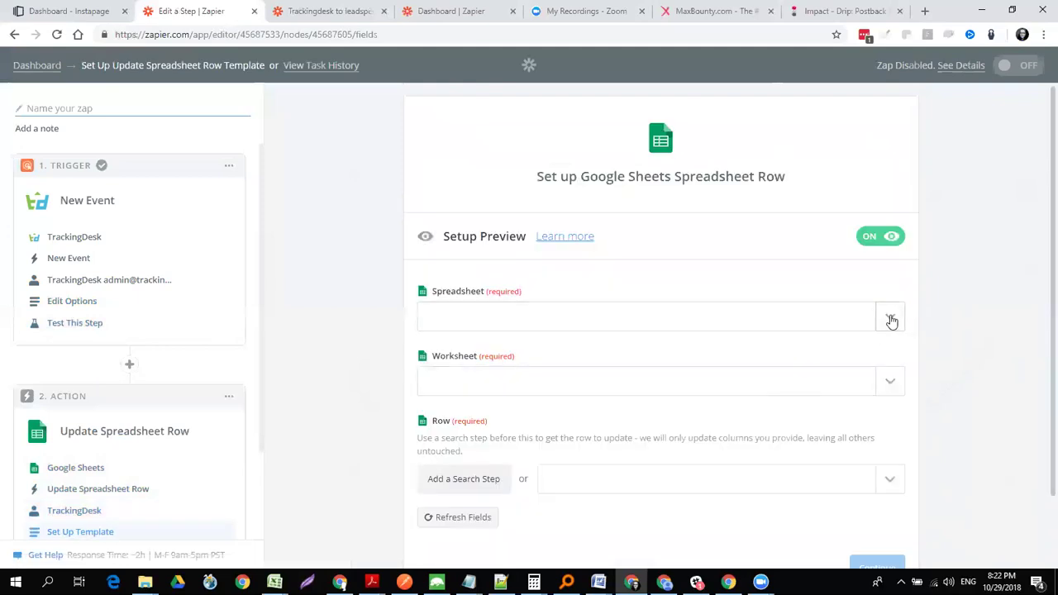
- Target the My Conversion Data spreadsheet and its Sheet1 worksheet
{"action": "left_click", "coordinate": [891, 320]}
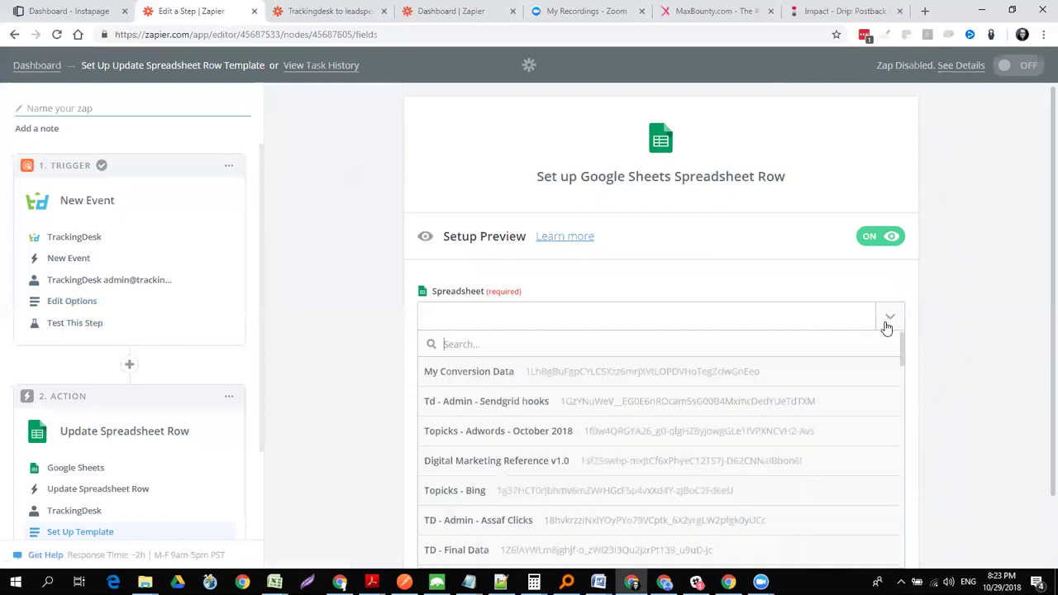
{"action": "left_click", "coordinate": [550, 372]}
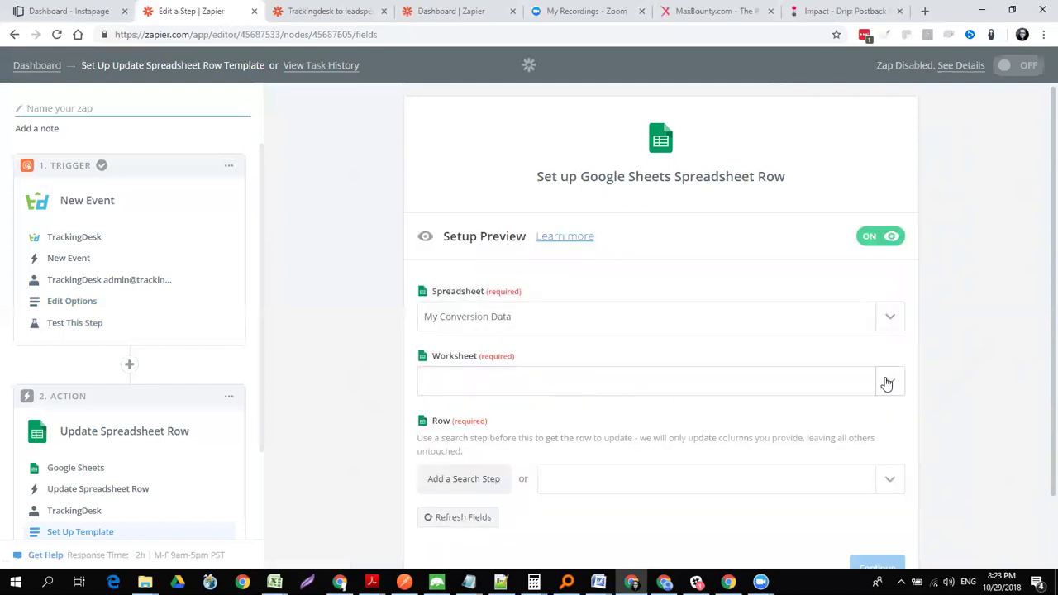
{"action": "left_click", "coordinate": [887, 383]}
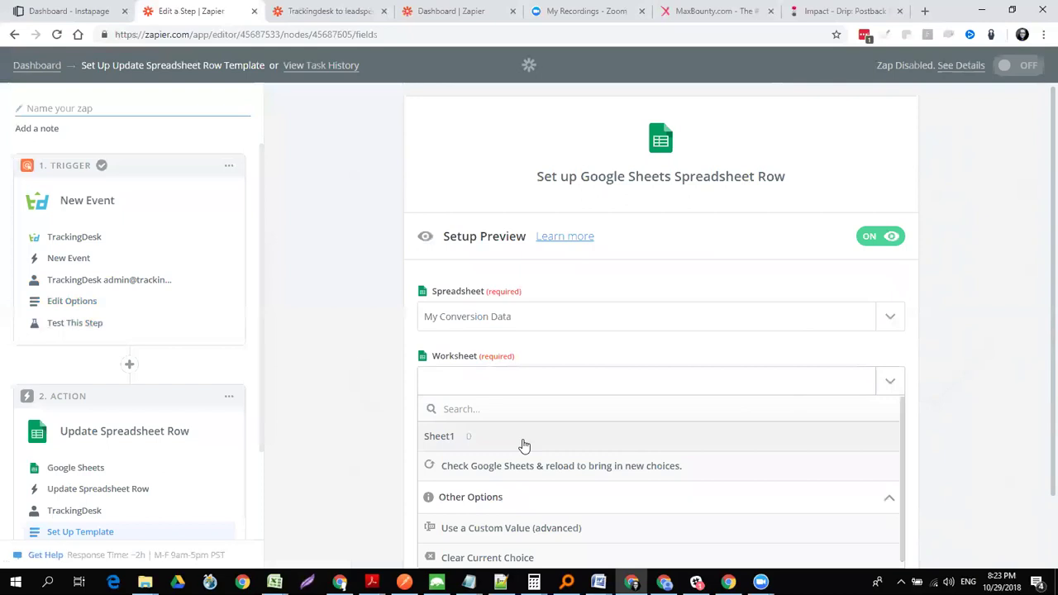
{"action": "left_click", "coordinate": [523, 439]}
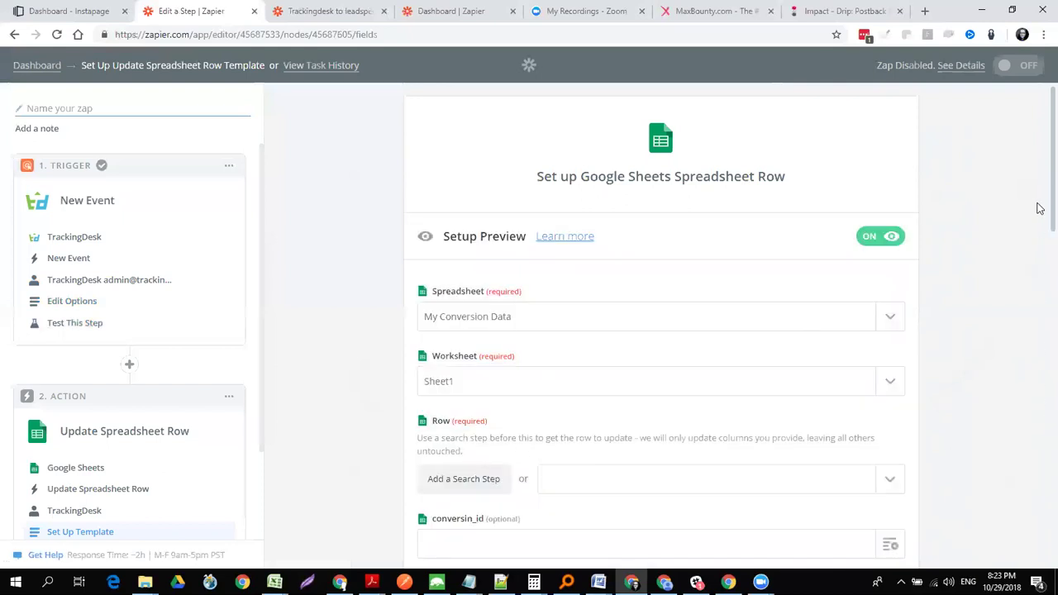
- Map the New Event's Event Id into the conversin_id column
{"action": "scroll", "coordinate": [1039, 208], "scroll_direction": "down", "scroll_amount": 3}
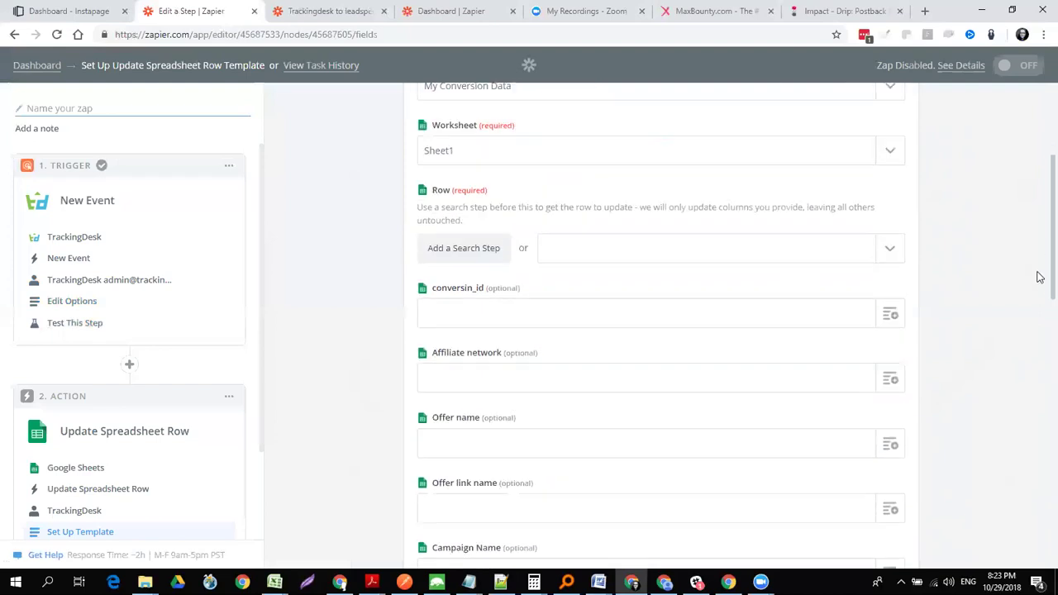
{"action": "left_click", "coordinate": [890, 317]}
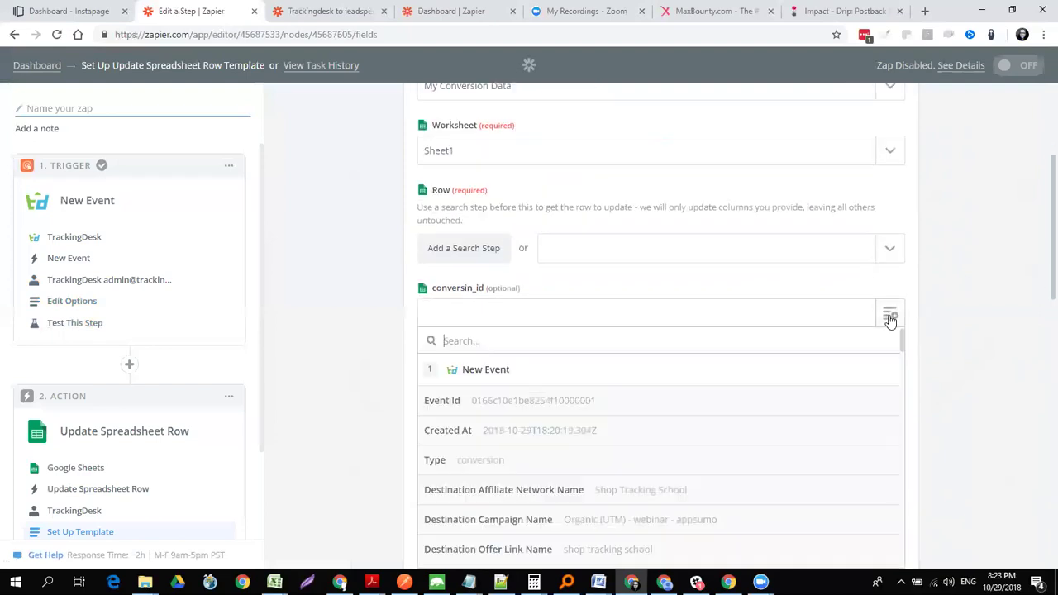
{"action": "left_click", "coordinate": [551, 404]}
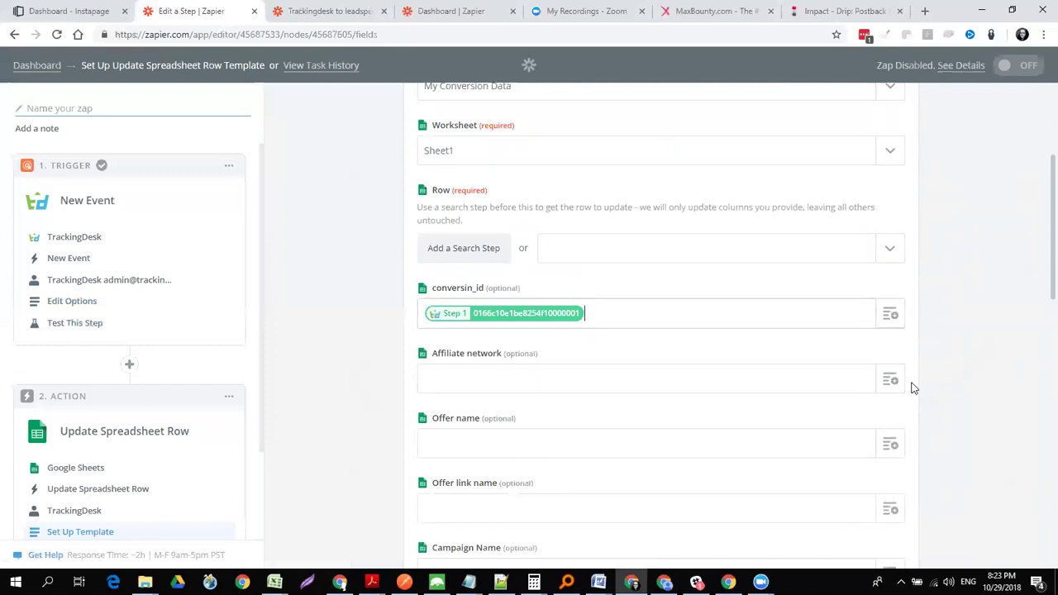
{"action": "scroll", "coordinate": [914, 388], "scroll_direction": "down", "scroll_amount": 2}
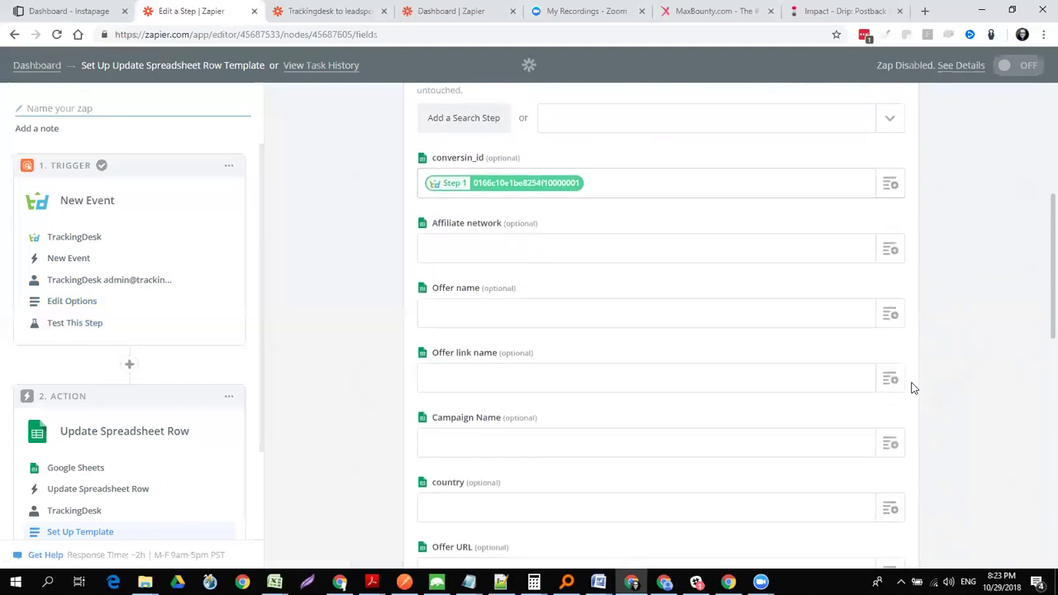
{"action": "scroll", "coordinate": [913, 387], "scroll_direction": "down", "scroll_amount": 2}
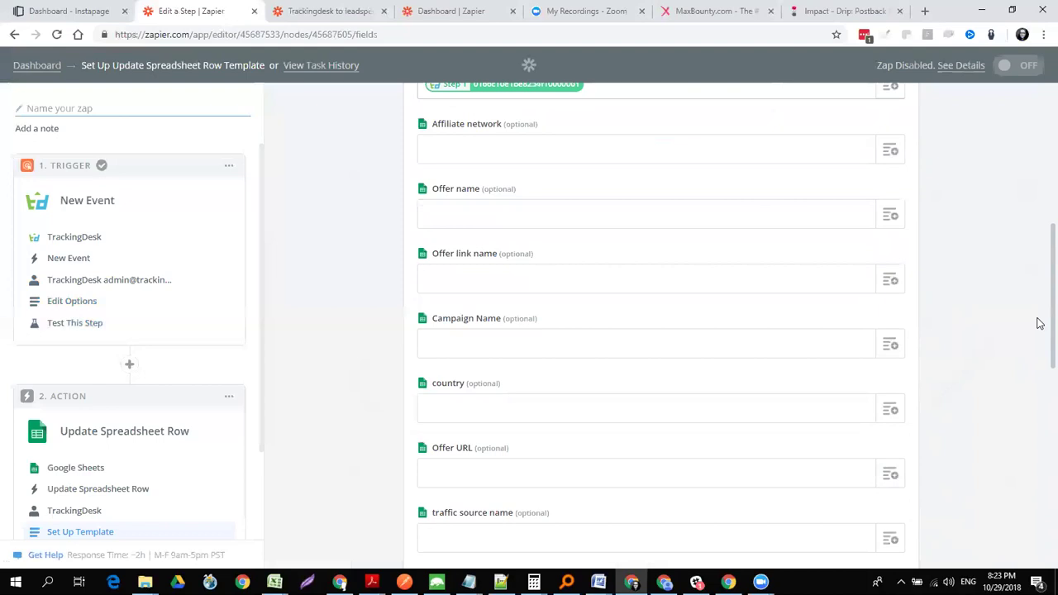
{"action": "scroll", "coordinate": [1039, 298], "scroll_direction": "up", "scroll_amount": 3}
{"action": "scroll", "coordinate": [1039, 318], "scroll_direction": "down", "scroll_amount": 3}
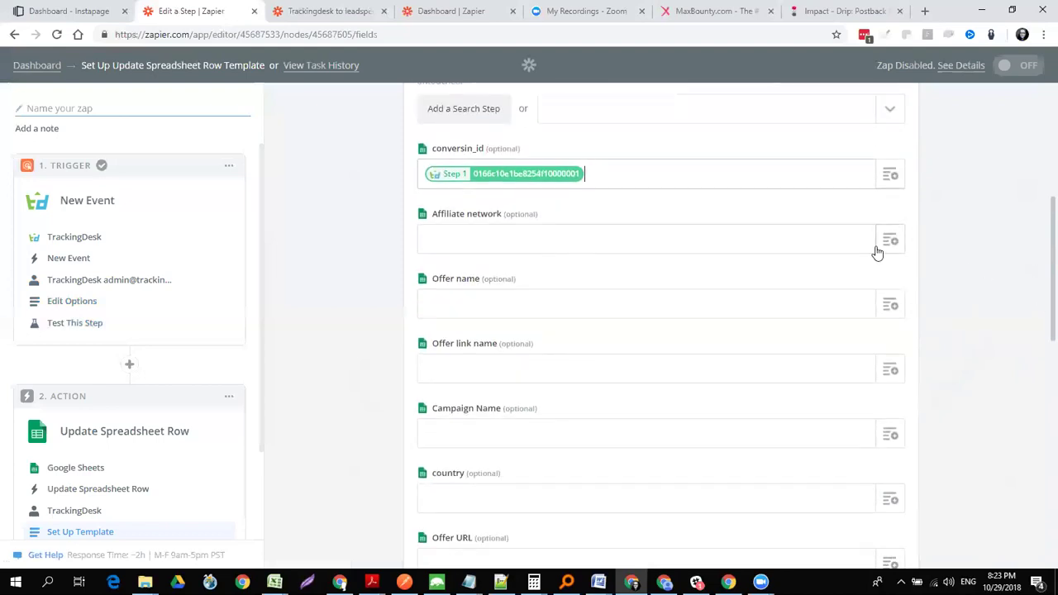
- Reopen the trigger test and inspect the Event A sample data fields
{"action": "left_click", "coordinate": [80, 325]}
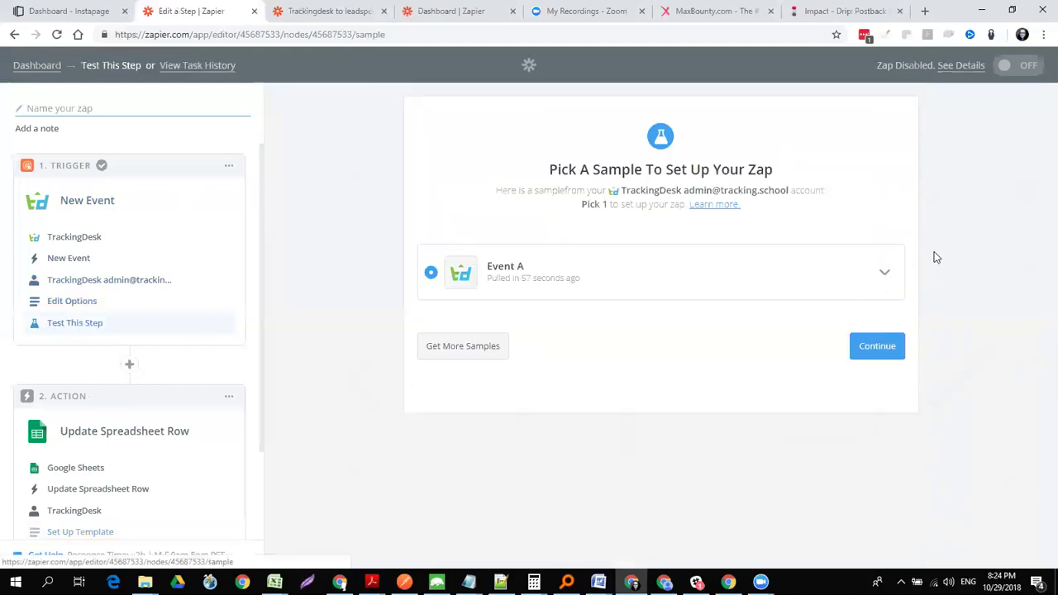
{"action": "left_click", "coordinate": [884, 278]}
{"action": "left_click_drag", "start_coordinate": [898, 349], "coordinate": [909, 533]}
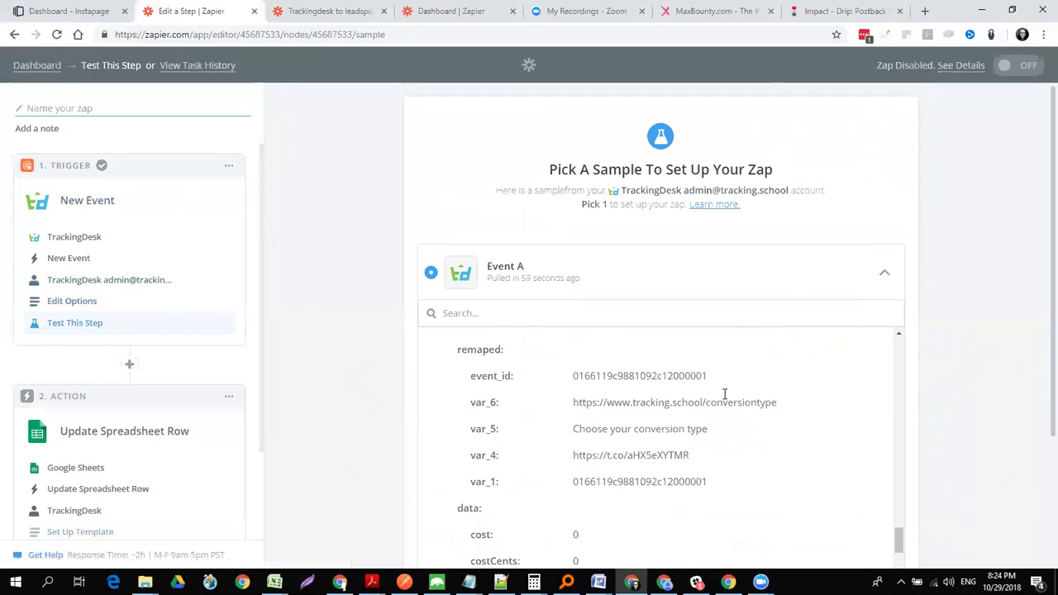
{"action": "scroll", "coordinate": [693, 390], "scroll_direction": "up", "scroll_amount": 3}
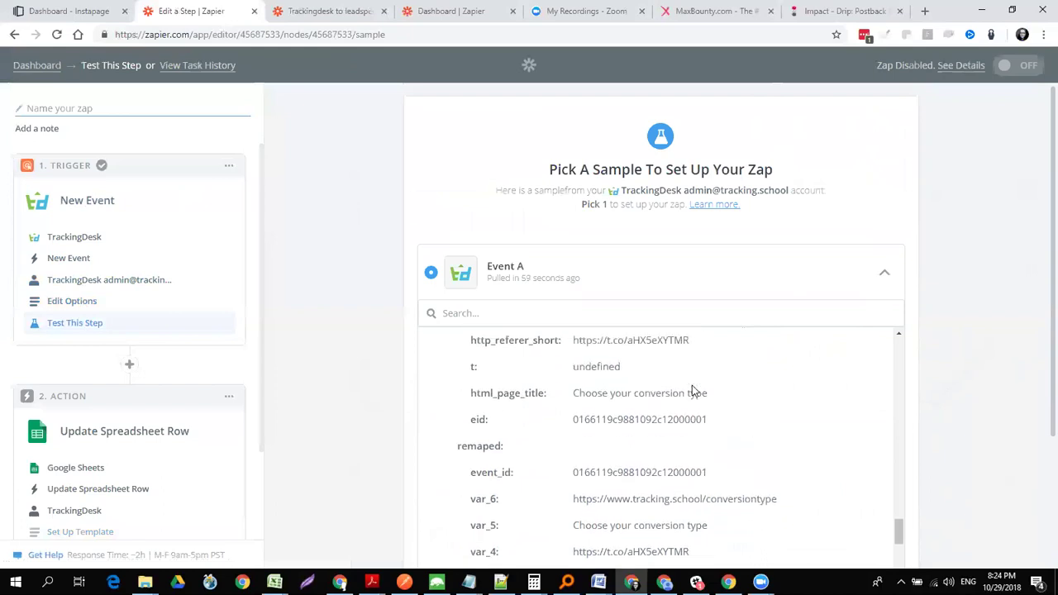
{"action": "scroll", "coordinate": [693, 390], "scroll_direction": "up", "scroll_amount": 2}
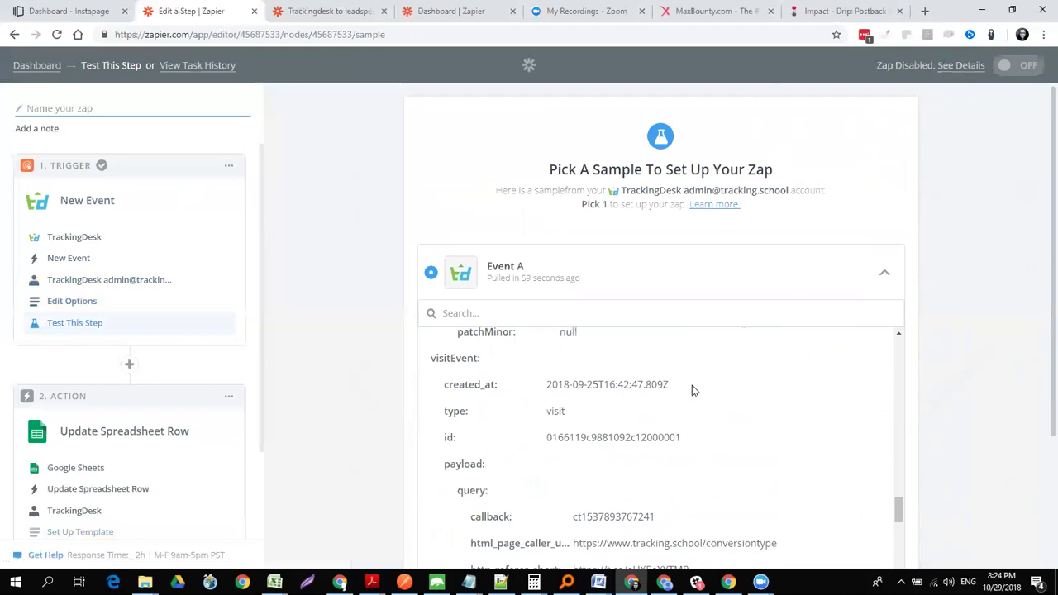
{"action": "scroll", "coordinate": [692, 386], "scroll_direction": "up", "scroll_amount": 2}
{"action": "scroll", "coordinate": [693, 390], "scroll_direction": "down", "scroll_amount": 5}
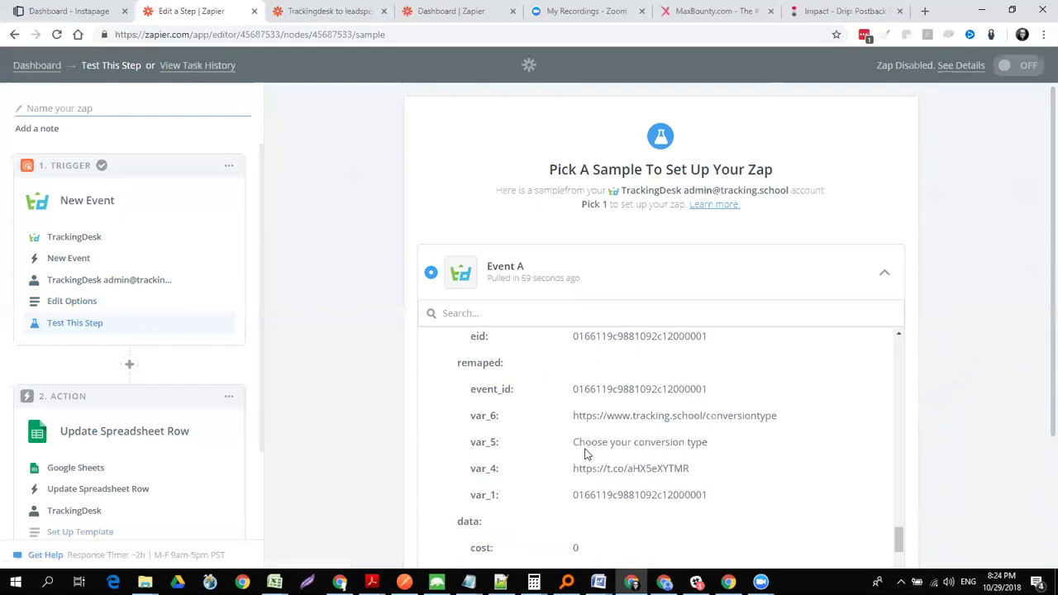
- Open the template setup for the Update Spreadsheet Row action
{"action": "scroll", "coordinate": [584, 450], "scroll_direction": "down", "scroll_amount": 4}
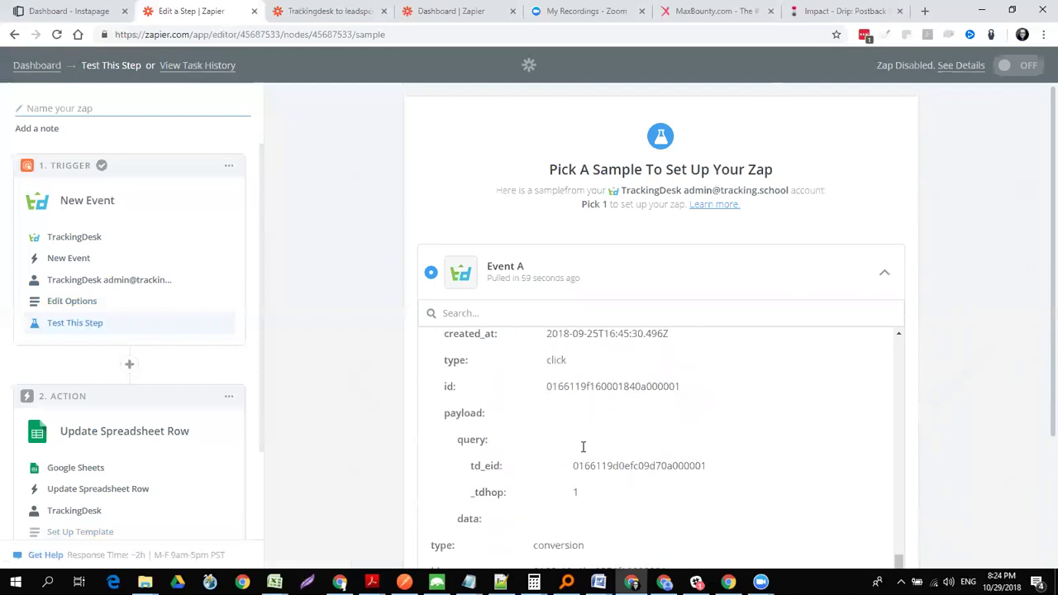
{"action": "scroll", "coordinate": [582, 446], "scroll_direction": "down", "scroll_amount": 8}
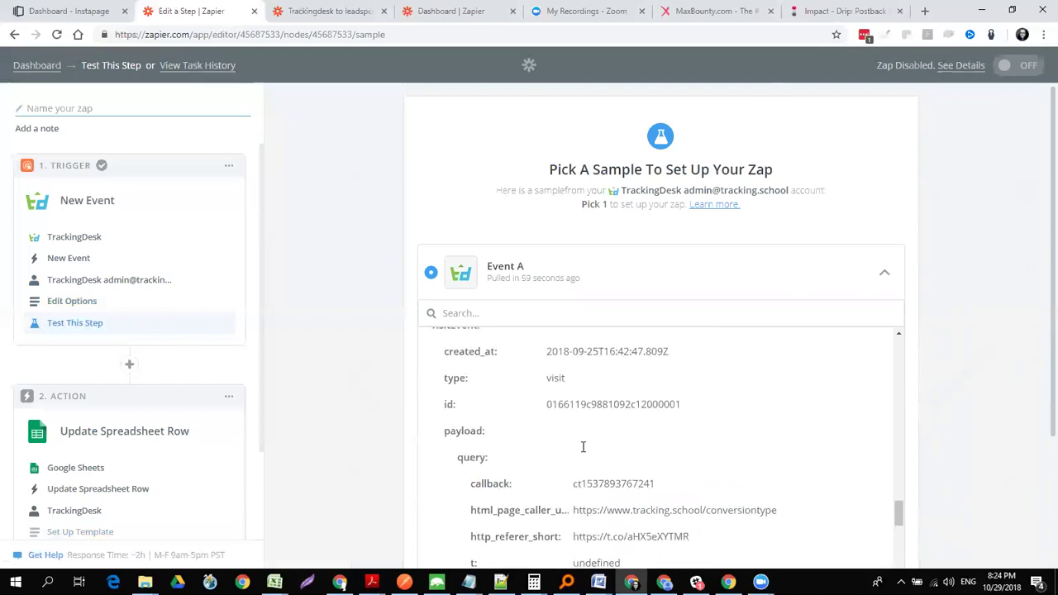
{"action": "scroll", "coordinate": [583, 447], "scroll_direction": "down", "scroll_amount": 3}
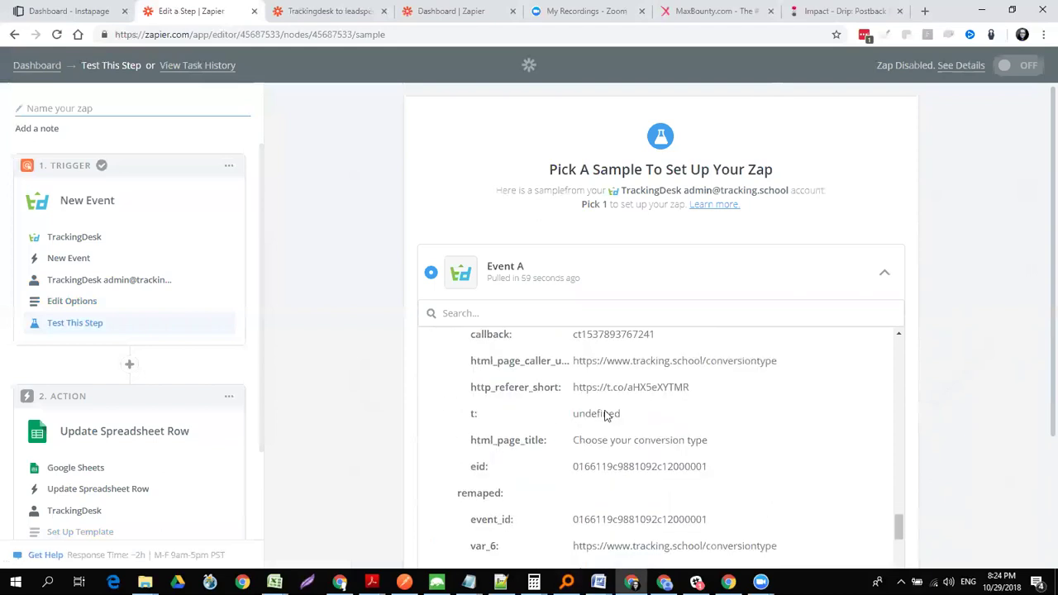
{"action": "scroll", "coordinate": [624, 508], "scroll_direction": "down", "scroll_amount": 3}
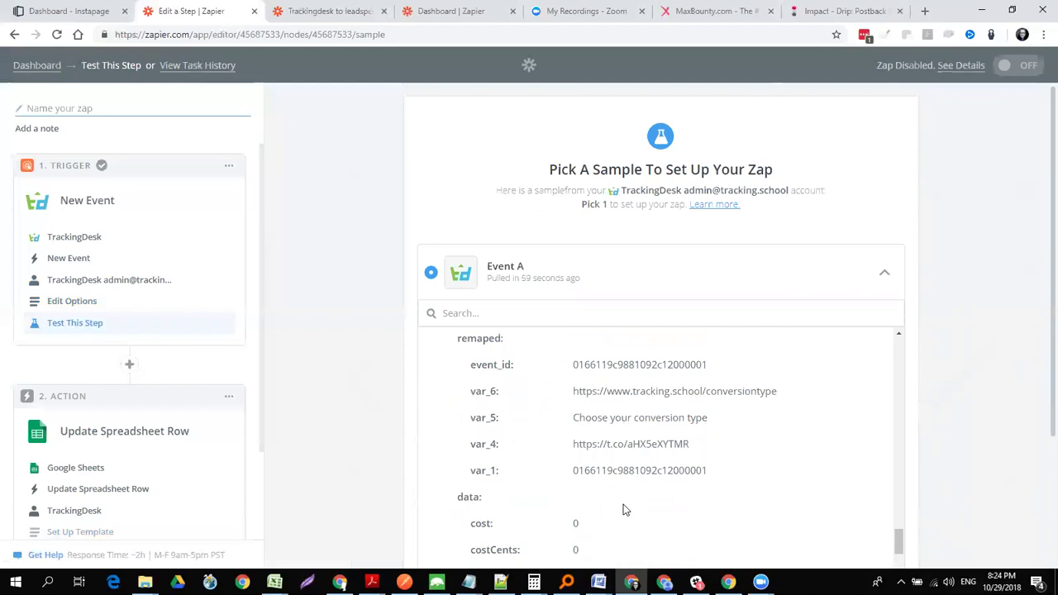
{"action": "left_click", "coordinate": [81, 533]}
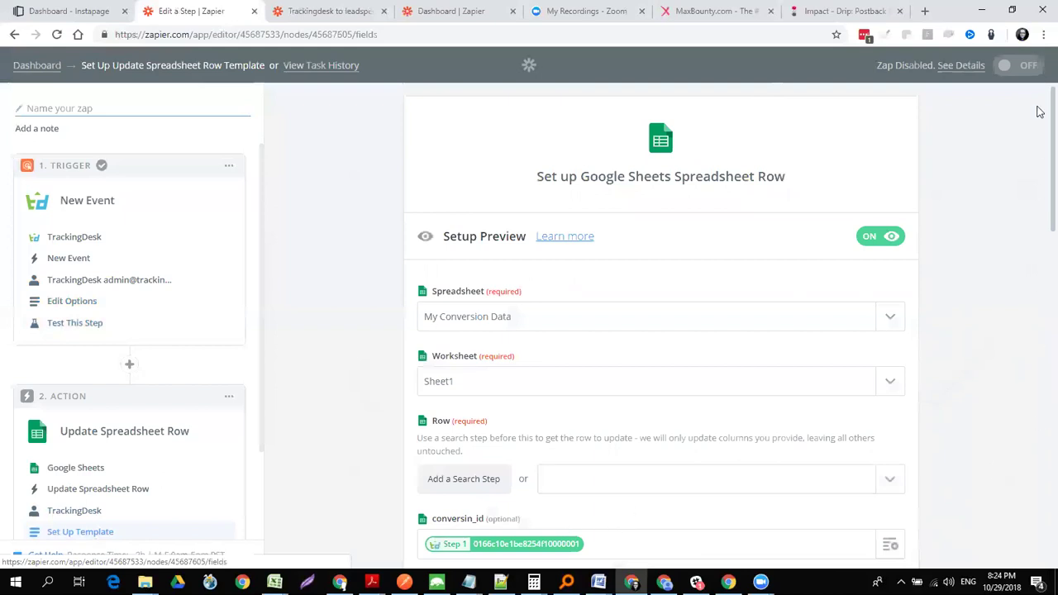
- Search trigger fields for 'event' and map Click Event ID into Affiliate network
{"action": "scroll", "coordinate": [1039, 123], "scroll_direction": "down", "scroll_amount": 5}
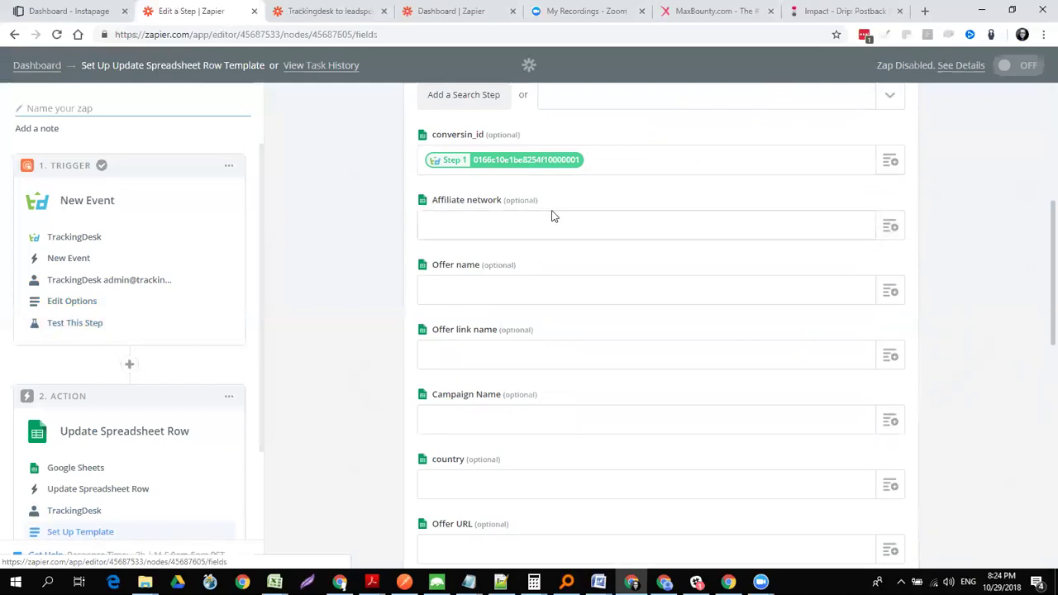
{"action": "left_click", "coordinate": [844, 237]}
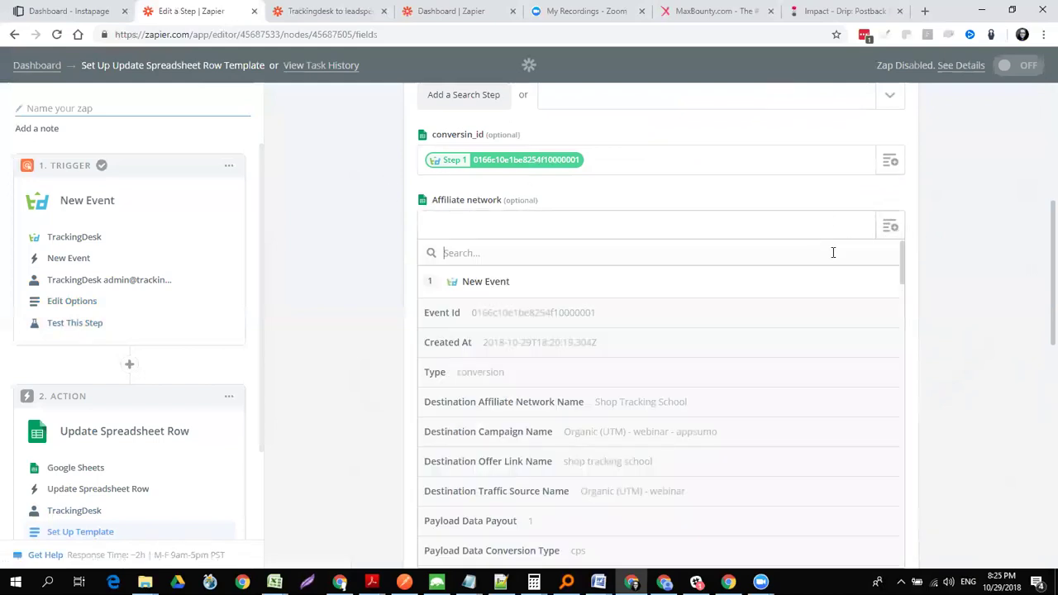
{"action": "type", "text": "gcli"}
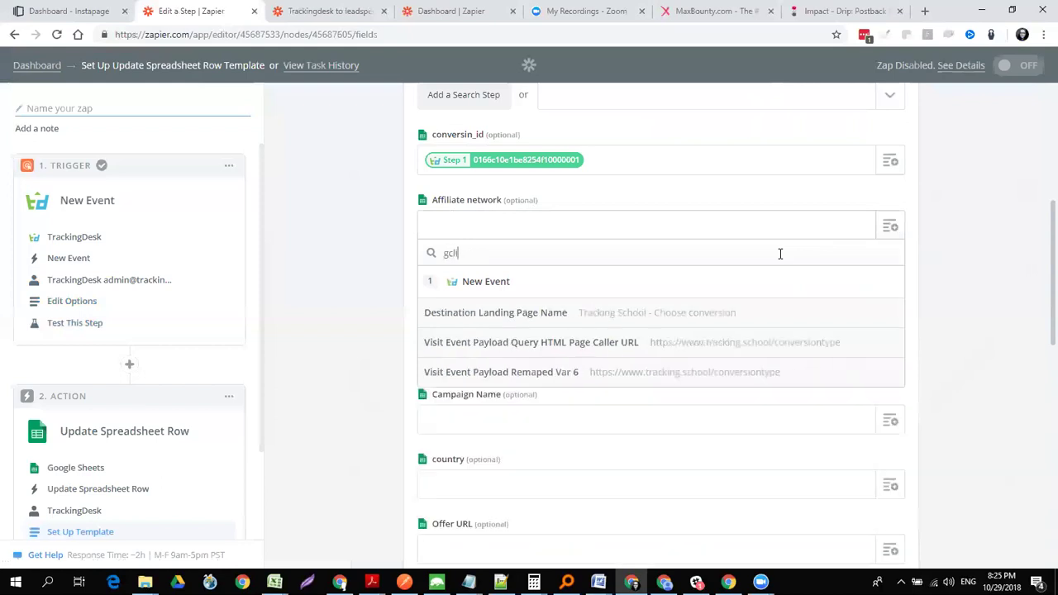
{"action": "key", "text": "BackSpace"}
{"action": "key", "text": "BackSpace"}
{"action": "key", "text": "BackSpace"}
{"action": "key", "text": "BackSpace"}
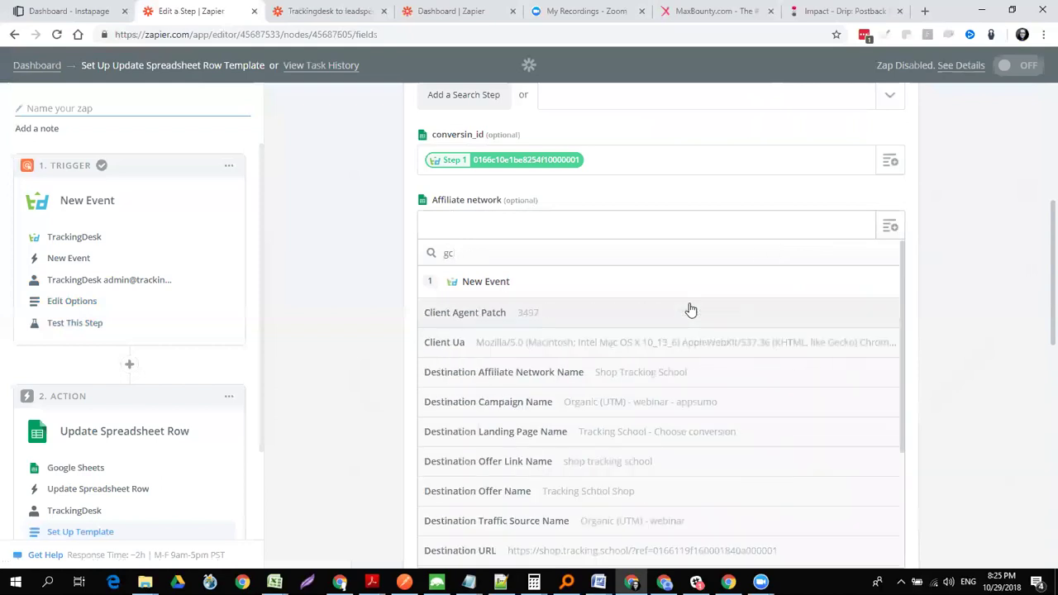
{"action": "type", "text": "enve"}
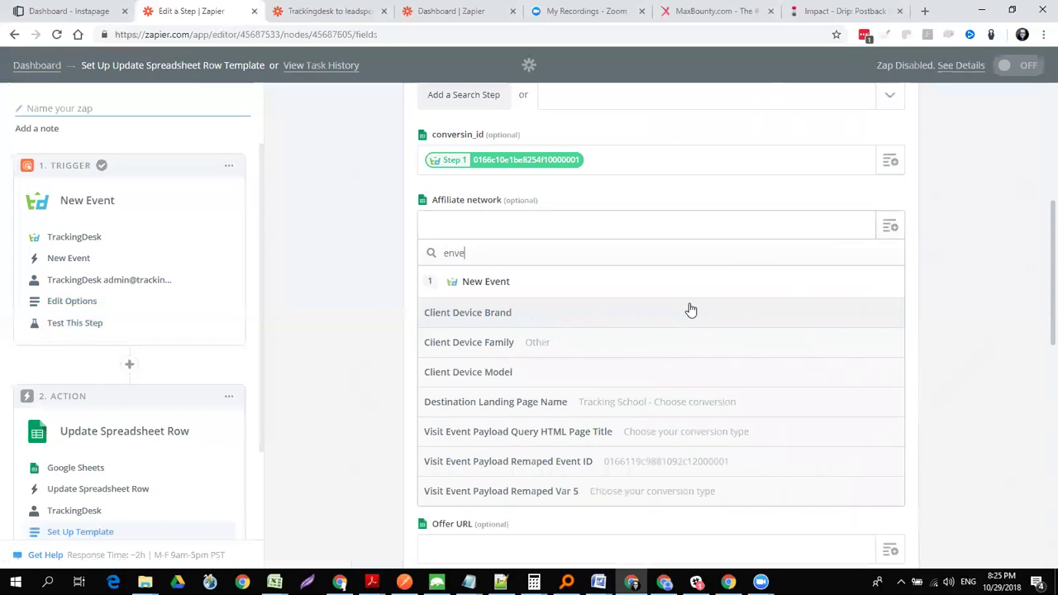
{"action": "key", "text": "BackSpace"}
{"action": "key", "text": "BackSpace"}
{"action": "type", "text": "vent"}
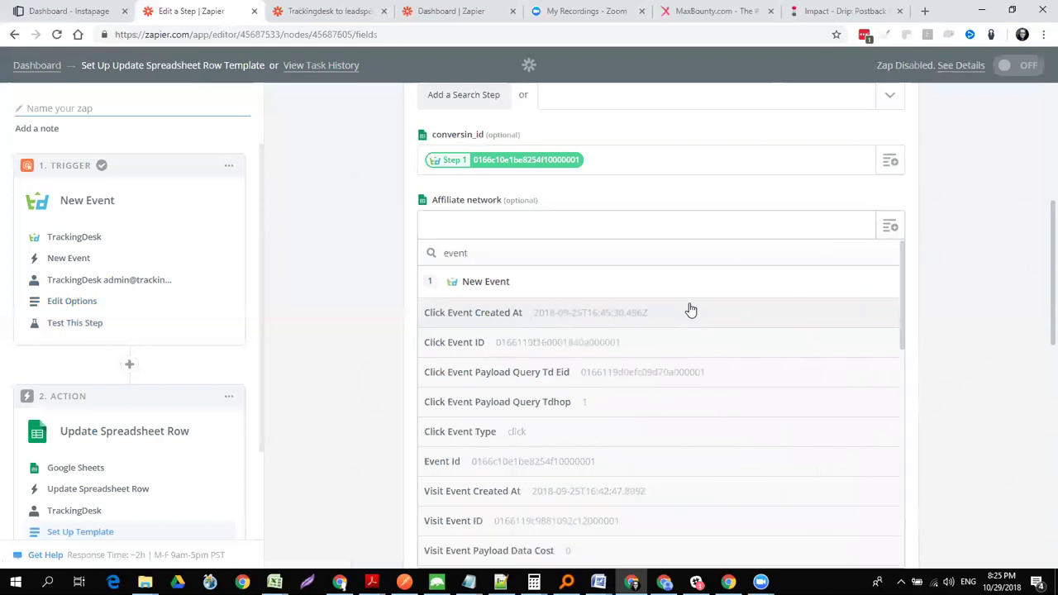
{"action": "left_click", "coordinate": [603, 349]}
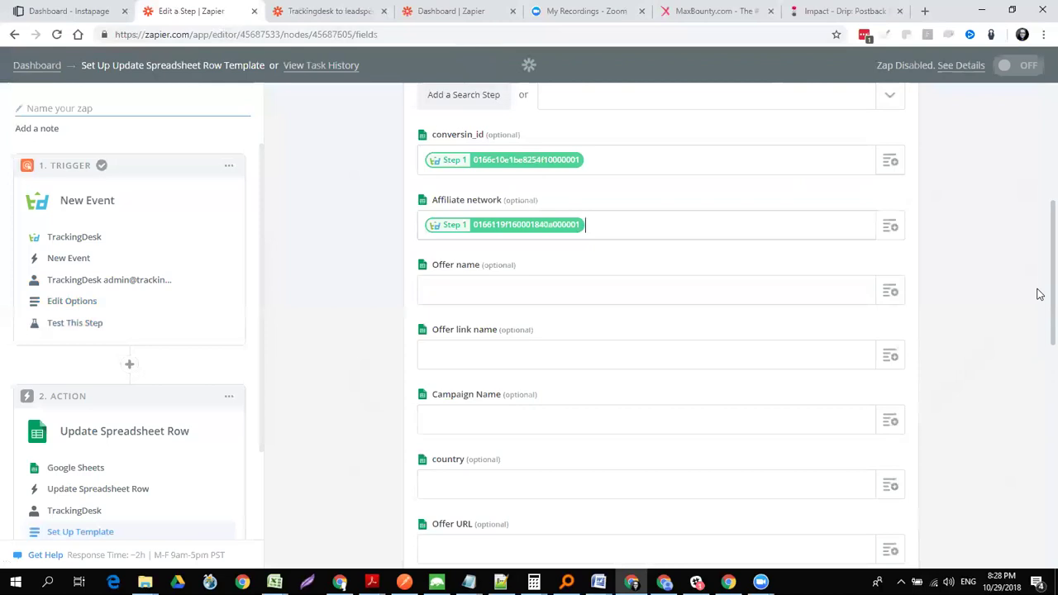
{"action": "scroll", "coordinate": [1039, 306], "scroll_direction": "down", "scroll_amount": 2}
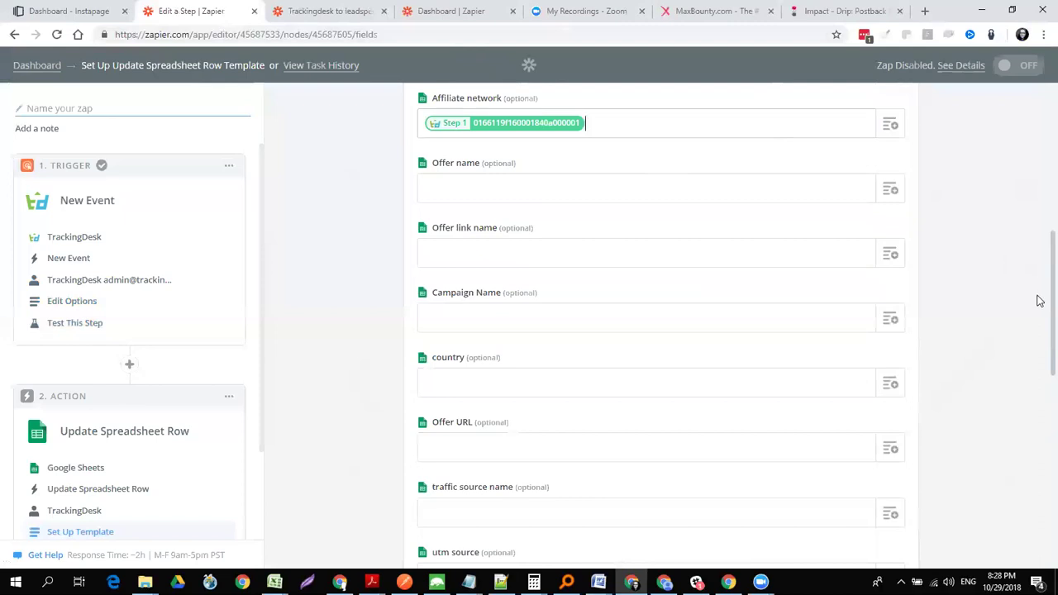
{"action": "scroll", "coordinate": [1040, 300], "scroll_direction": "down", "scroll_amount": 1}
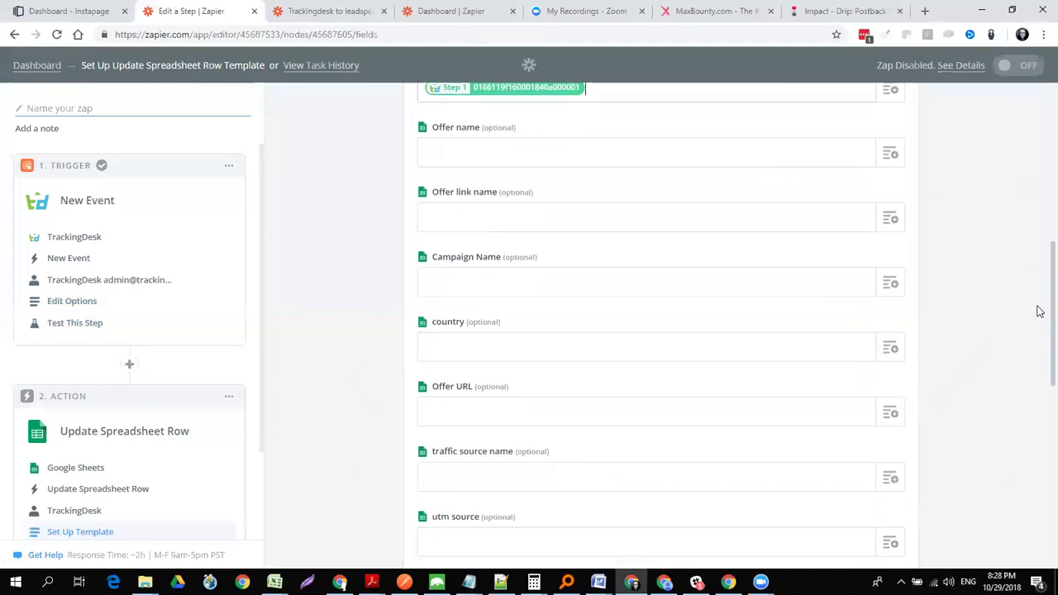
{"action": "scroll", "coordinate": [1040, 322], "scroll_direction": "down", "scroll_amount": 1}
{"action": "scroll", "coordinate": [1039, 332], "scroll_direction": "down", "scroll_amount": 3}
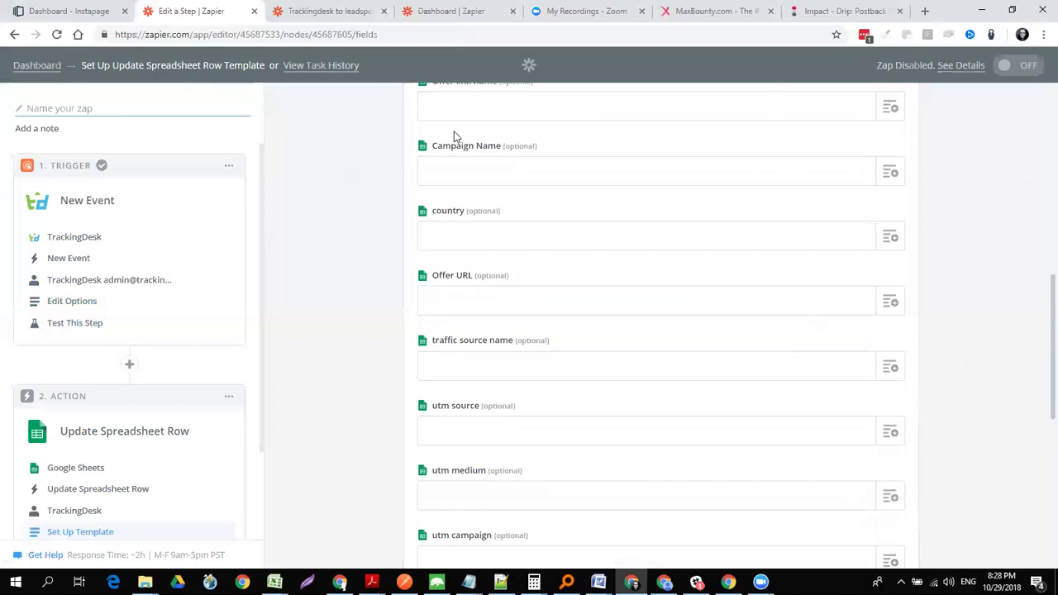
- Check the Trackingdesk to leadspedia zap, then return to the row template editor
{"action": "left_click", "coordinate": [350, 17]}
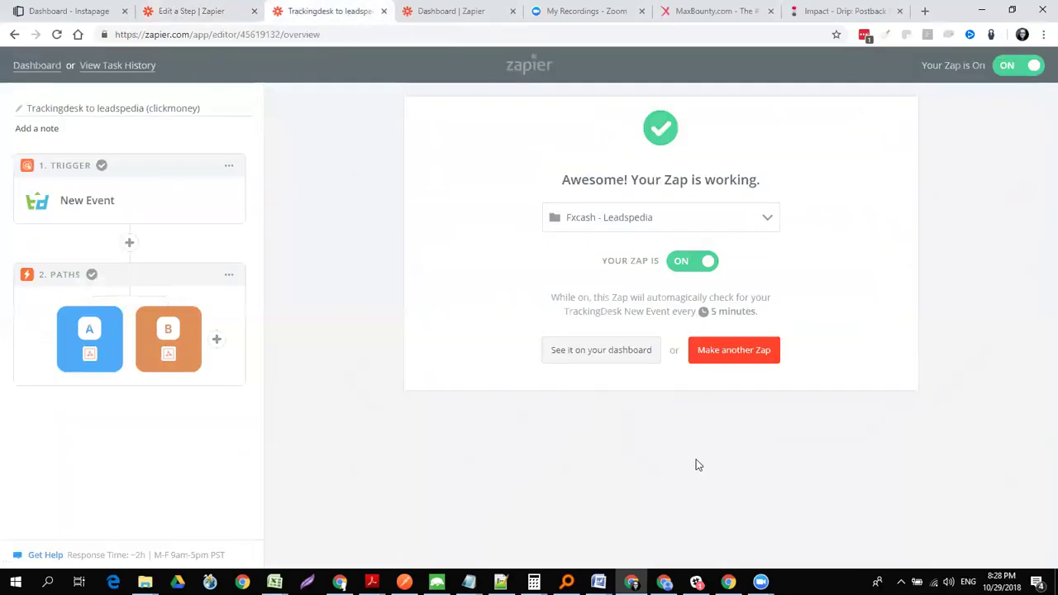
{"action": "left_click", "coordinate": [201, 13]}
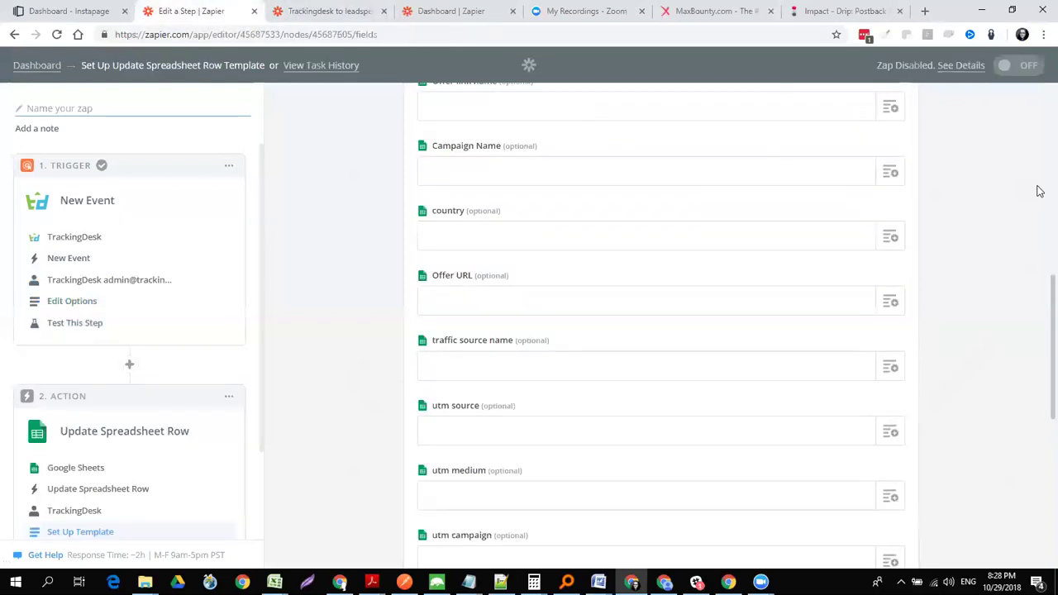
{"action": "scroll", "coordinate": [1036, 330], "scroll_direction": "up", "scroll_amount": 7}
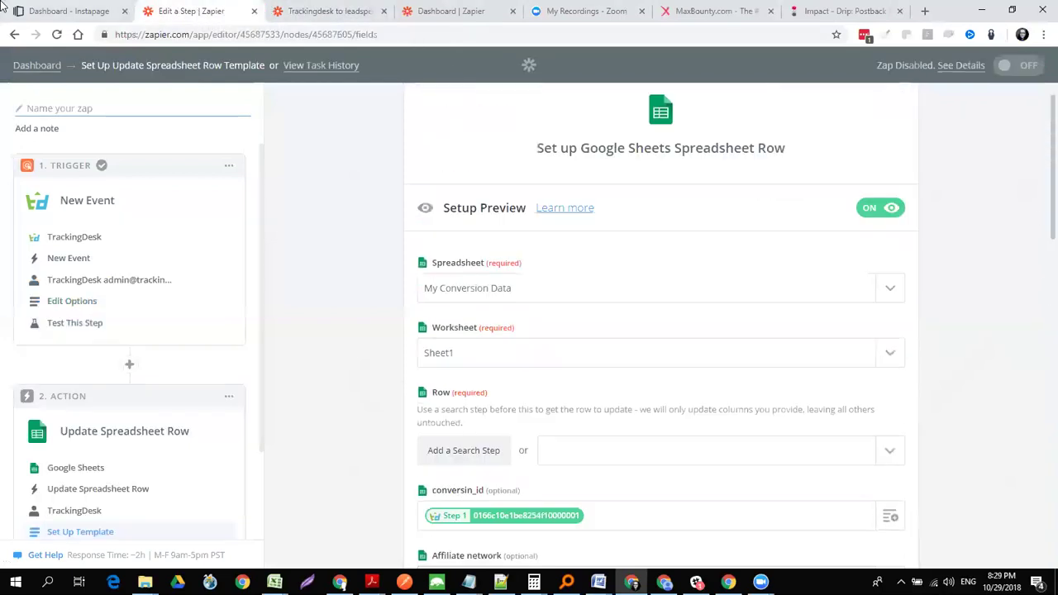
- Go from the Dashboard to the Developer Platform and open the TrackingDesk app
{"action": "left_click", "coordinate": [36, 66]}
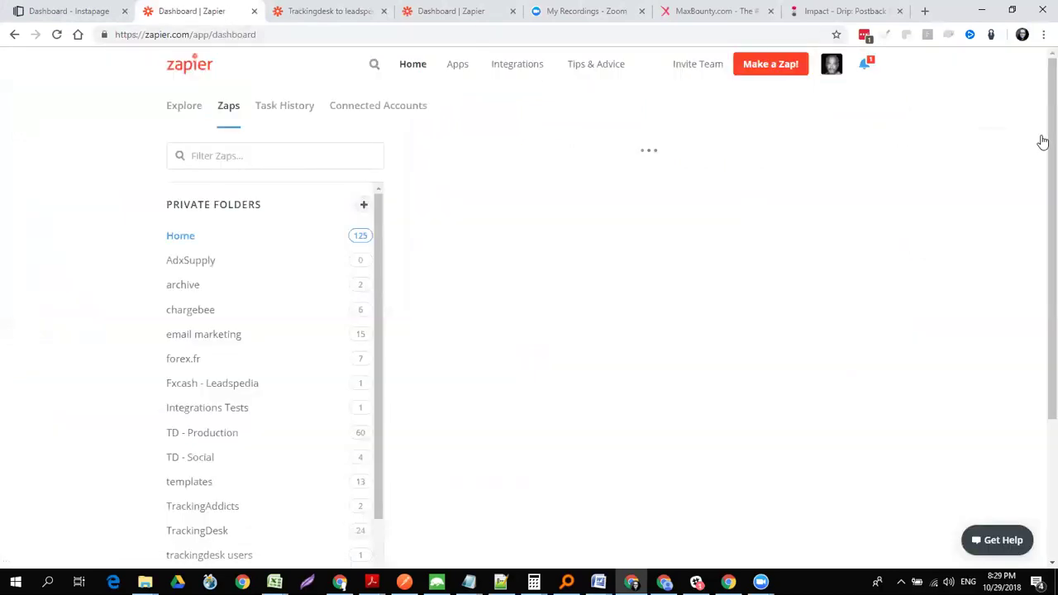
{"action": "scroll", "coordinate": [1038, 223], "scroll_direction": "down", "scroll_amount": 1}
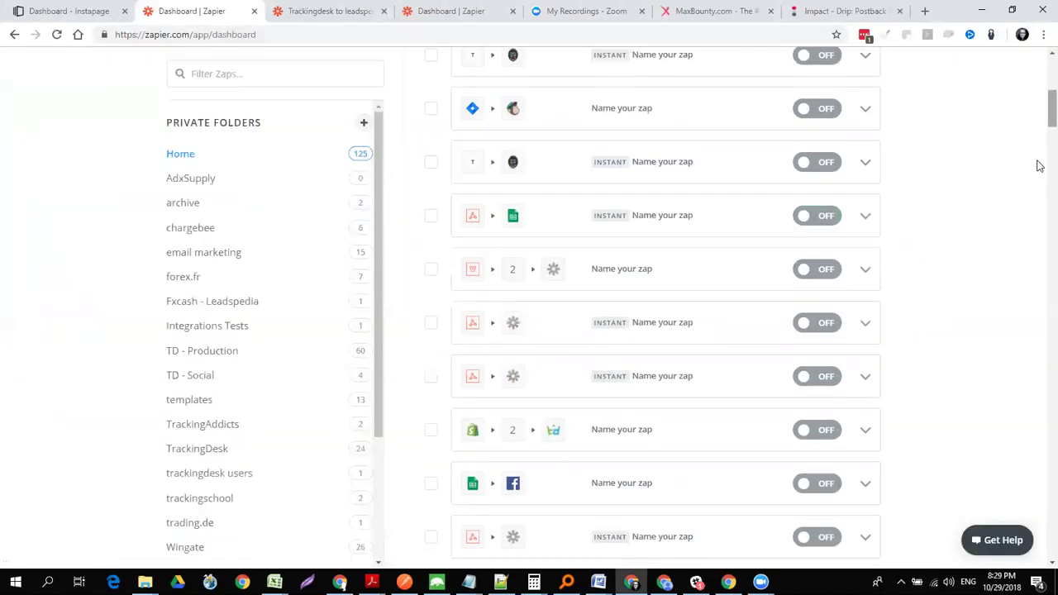
{"action": "scroll", "coordinate": [1038, 272], "scroll_direction": "down", "scroll_amount": 20}
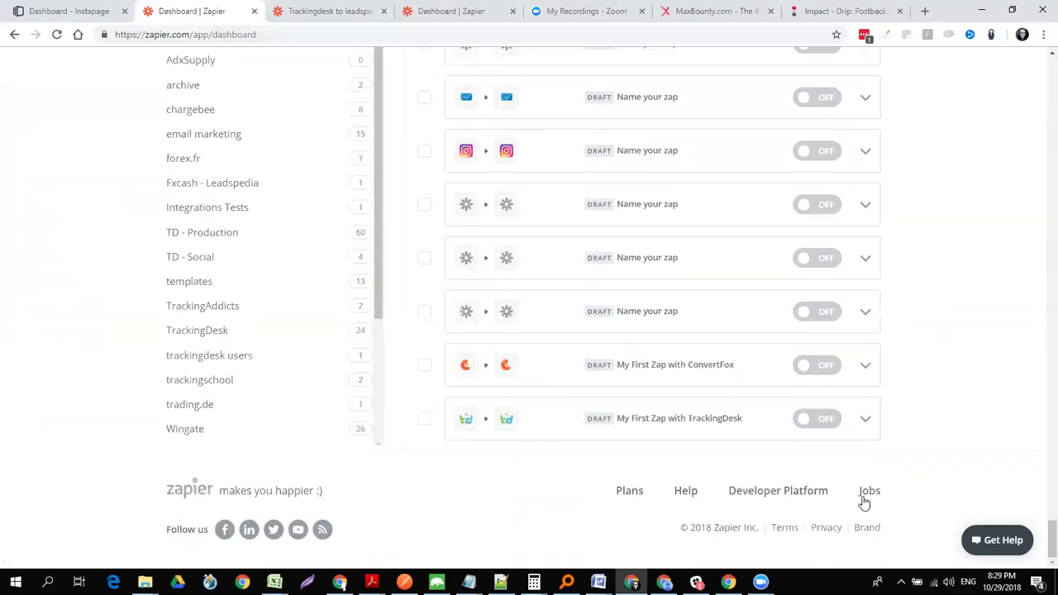
{"action": "left_click", "coordinate": [760, 493]}
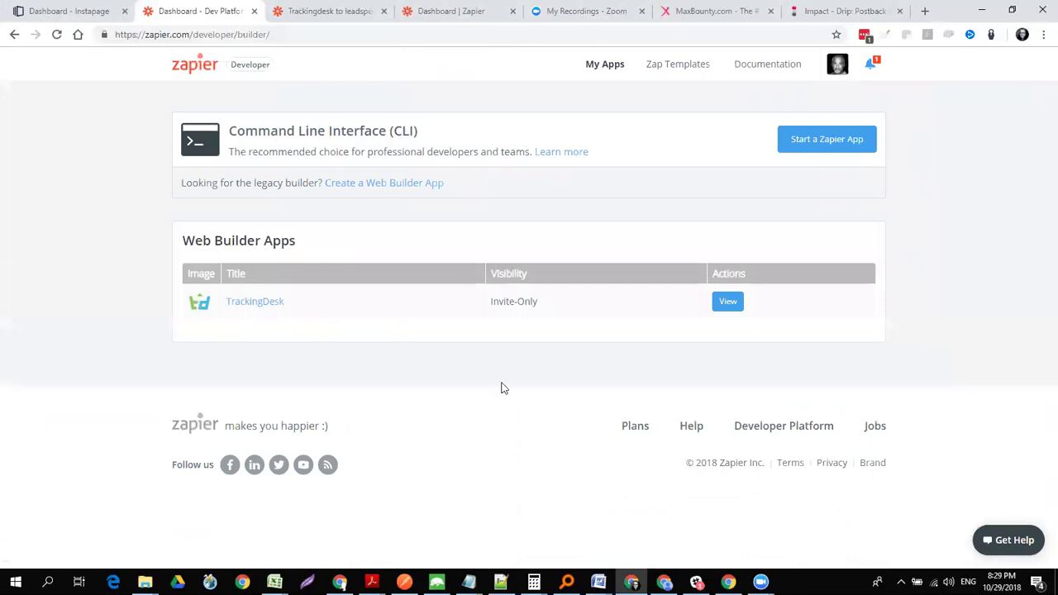
{"action": "left_click", "coordinate": [258, 303]}
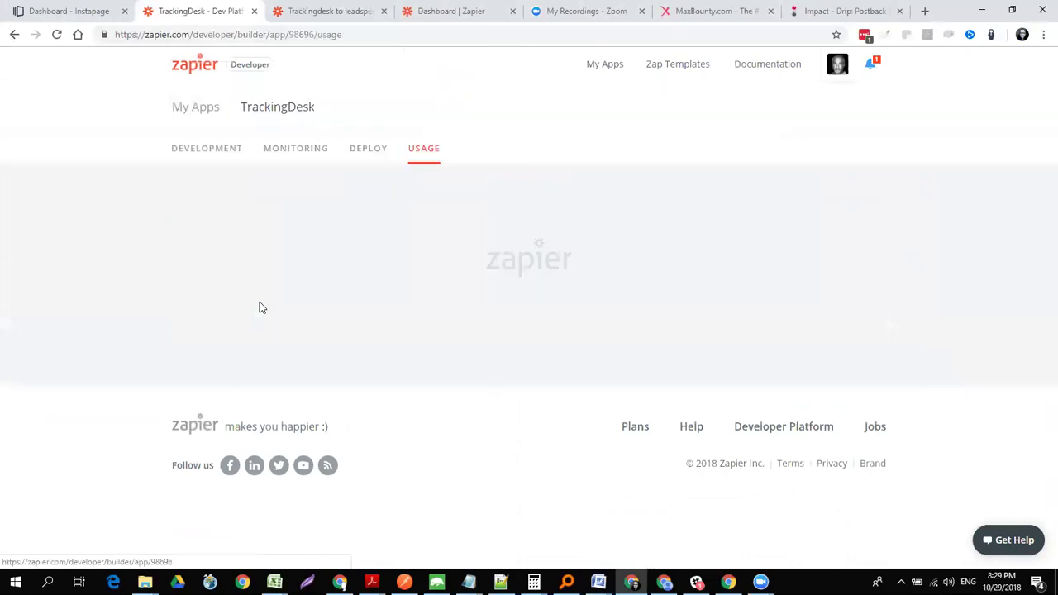
- In the DEVELOPMENT tab, select the Invite-Only visibility invite link to copy it
{"action": "left_click", "coordinate": [196, 152]}
{"action": "left_click_drag", "start_coordinate": [1038, 87], "coordinate": [1040, 411]}
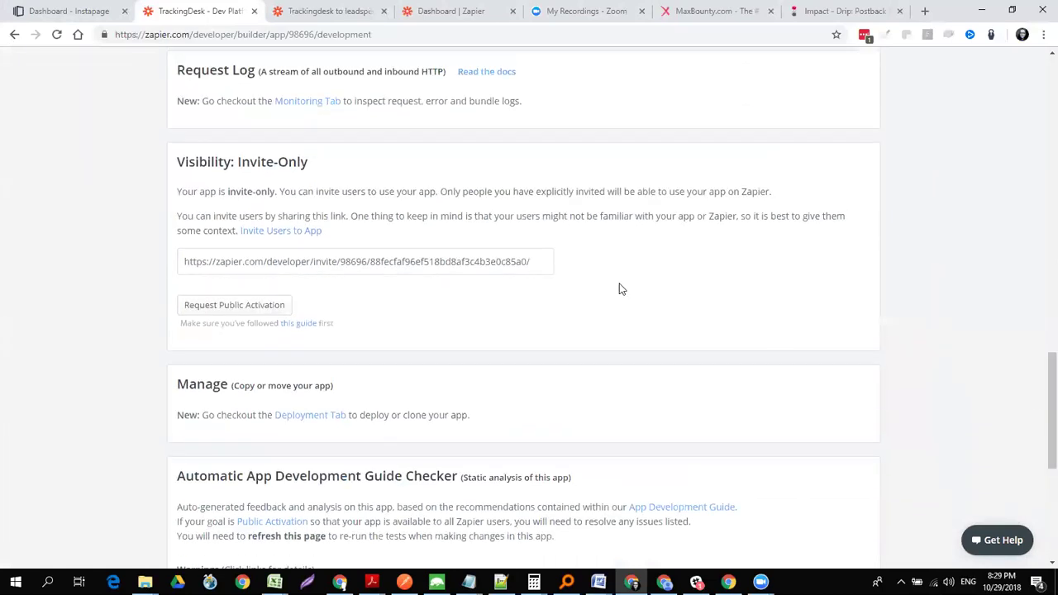
{"action": "left_click", "coordinate": [390, 260]}
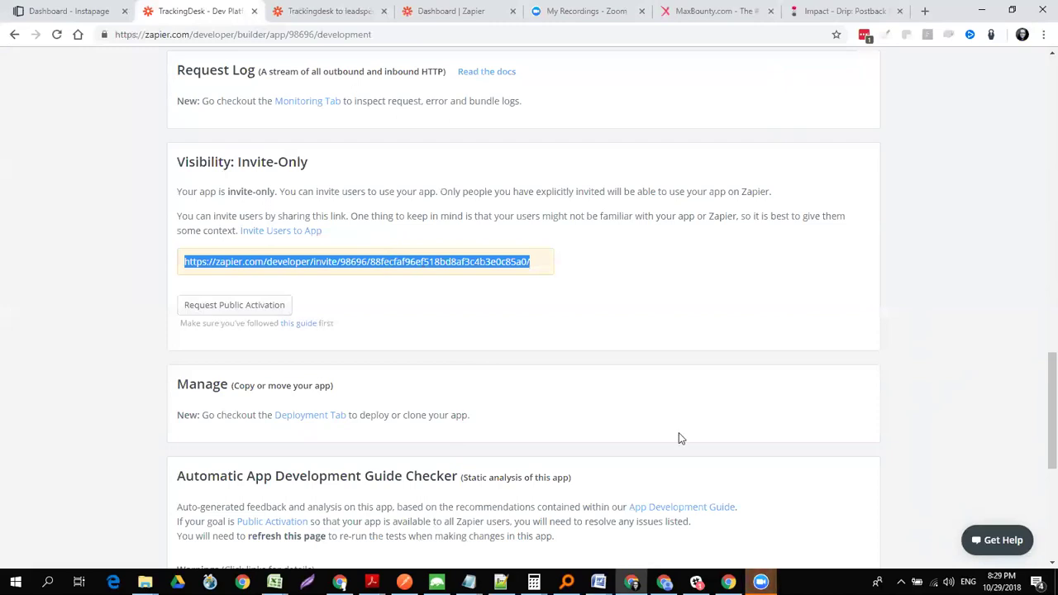
- Bring up the Zoom Cloud Meetings window and cancel the End Meeting prompt
{"action": "mouse_move", "coordinate": [760, 581]}
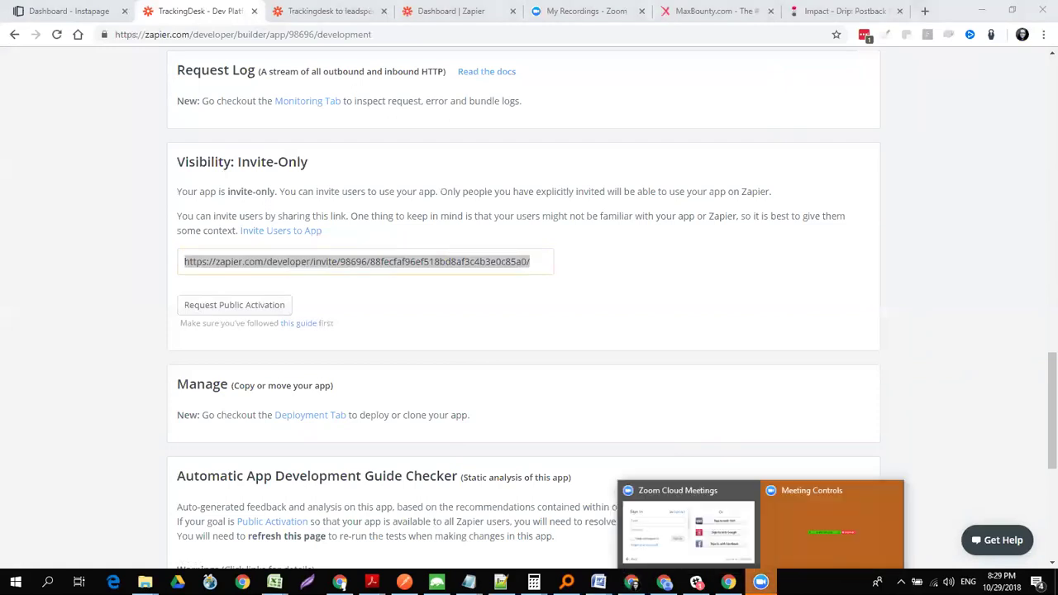
{"action": "left_click", "coordinate": [732, 533]}
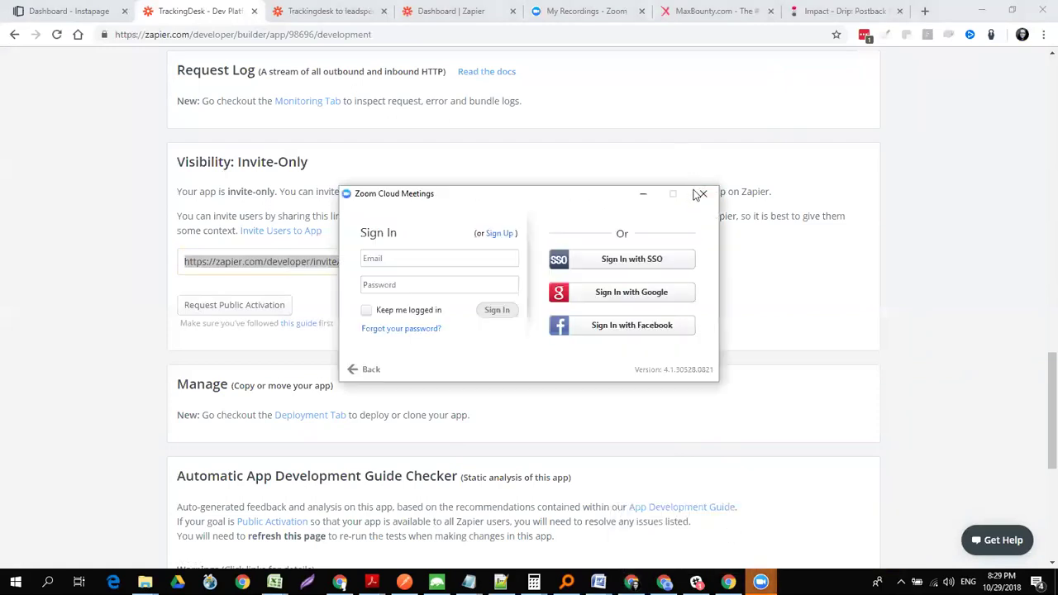
{"action": "left_click", "coordinate": [701, 195]}
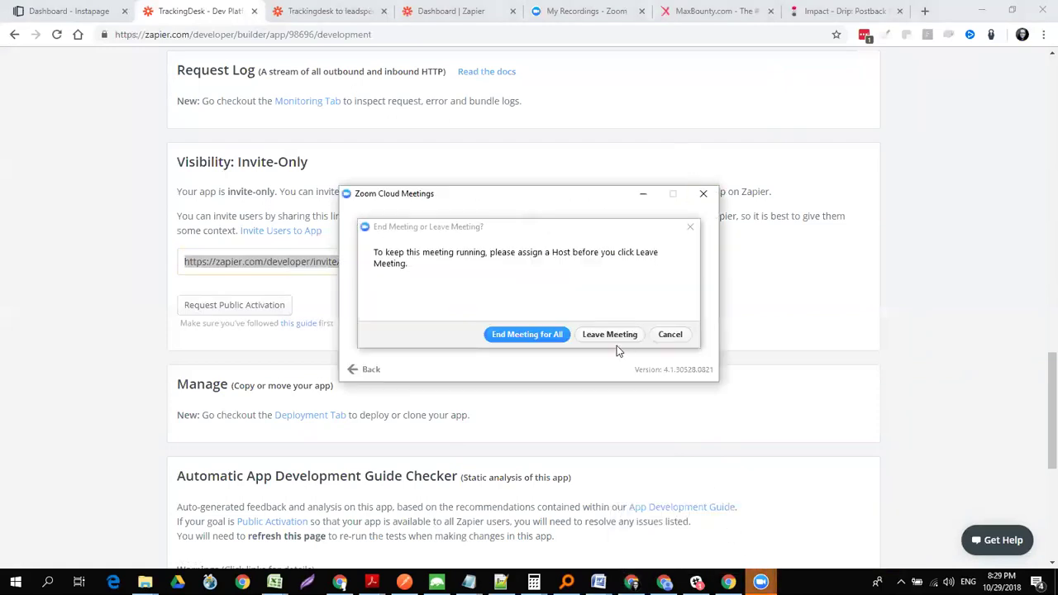
{"action": "left_click", "coordinate": [681, 335]}
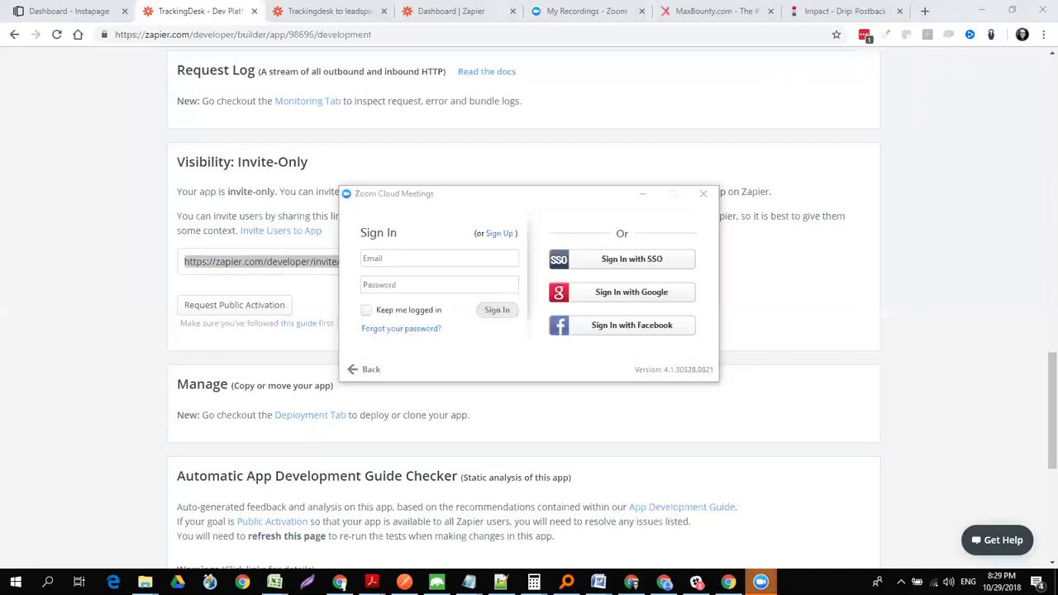
{"action": "mouse_move", "coordinate": [473, 569]}
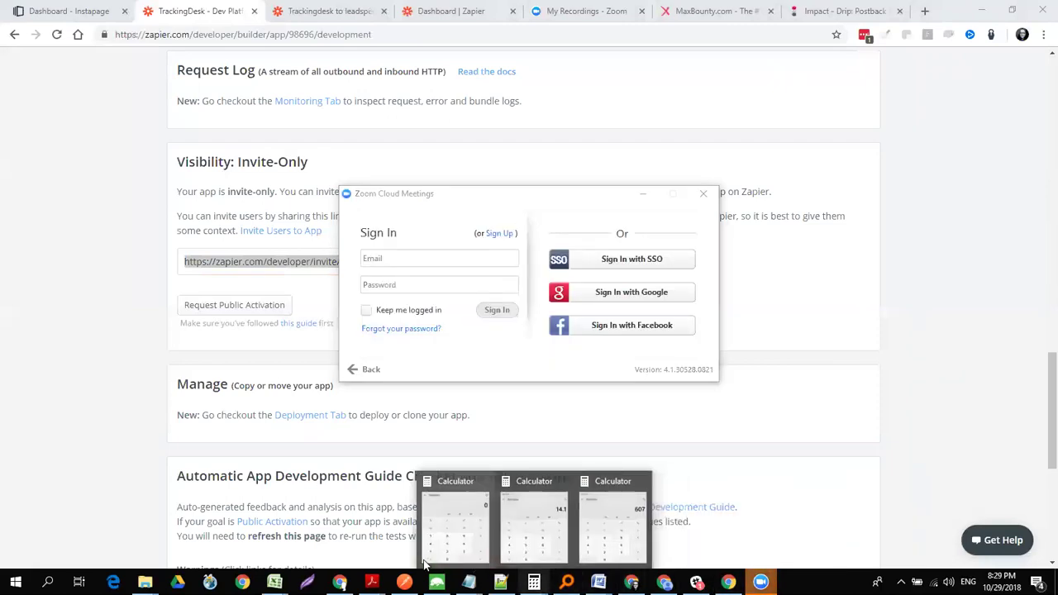
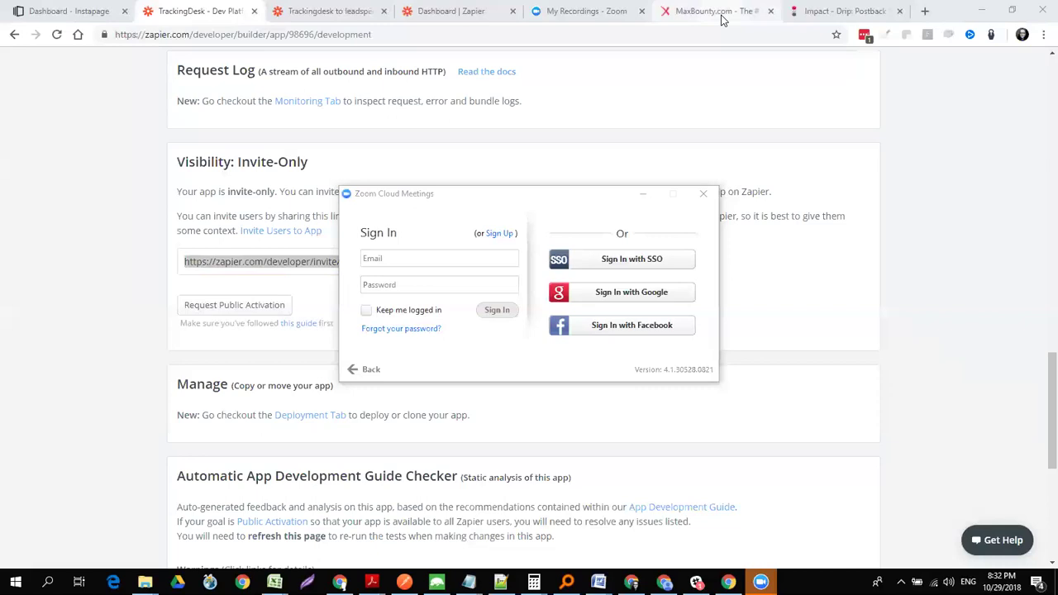
- Return to the TrackingDesk developer app page and scroll up to its invite-only authentication summary
{"action": "left_click", "coordinate": [347, 13]}
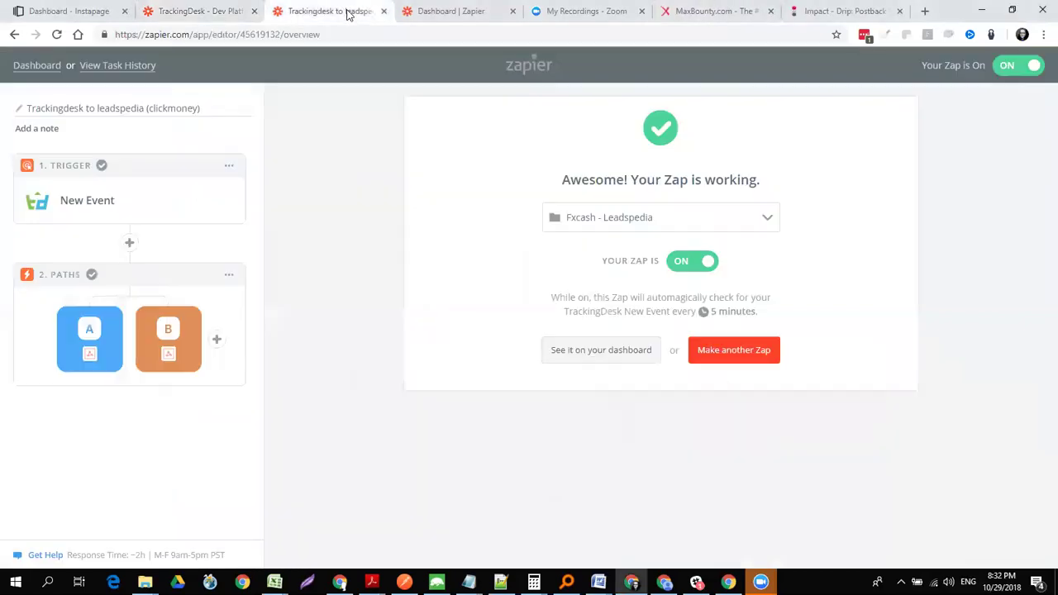
{"action": "left_click", "coordinate": [221, 15]}
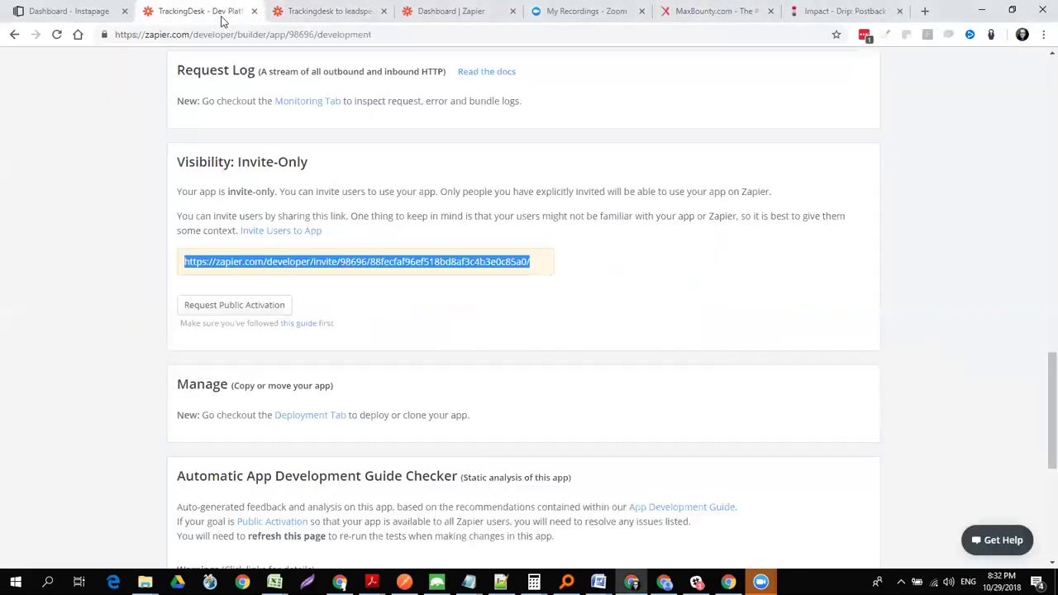
{"action": "left_click_drag", "start_coordinate": [1039, 386], "coordinate": [1039, 94]}
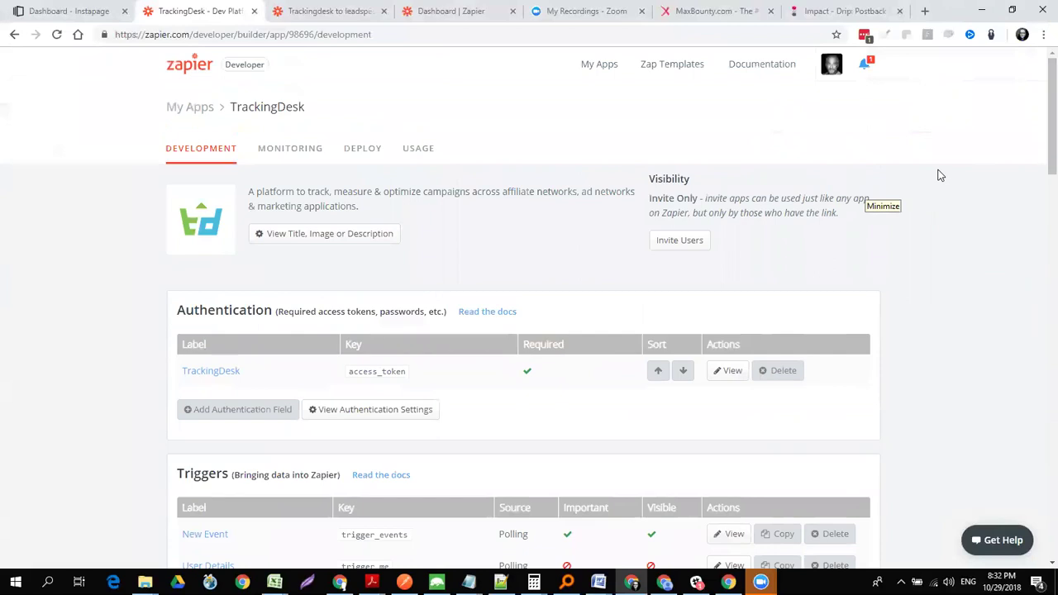
- Open the 'Hubspot to TD' zap from the dashboard's Zaps list
{"action": "left_click", "coordinate": [189, 70]}
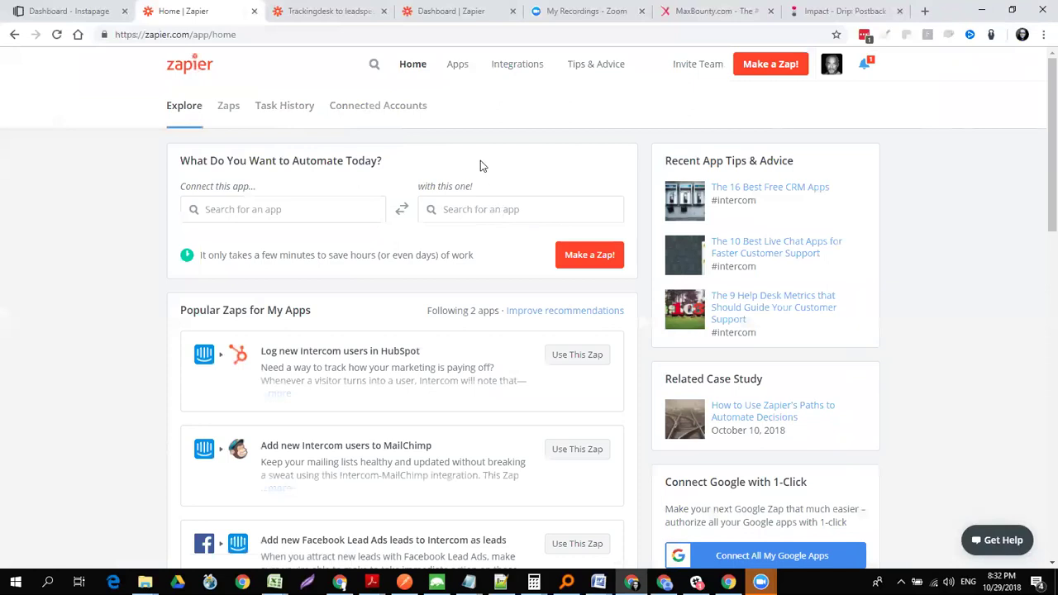
{"action": "left_click", "coordinate": [229, 111]}
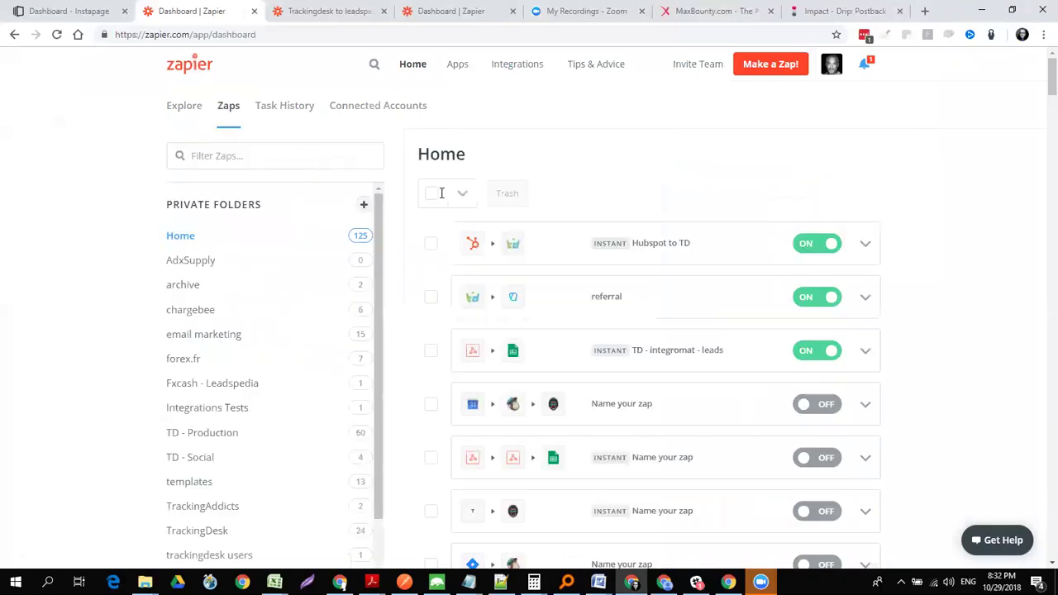
{"action": "left_click", "coordinate": [719, 248]}
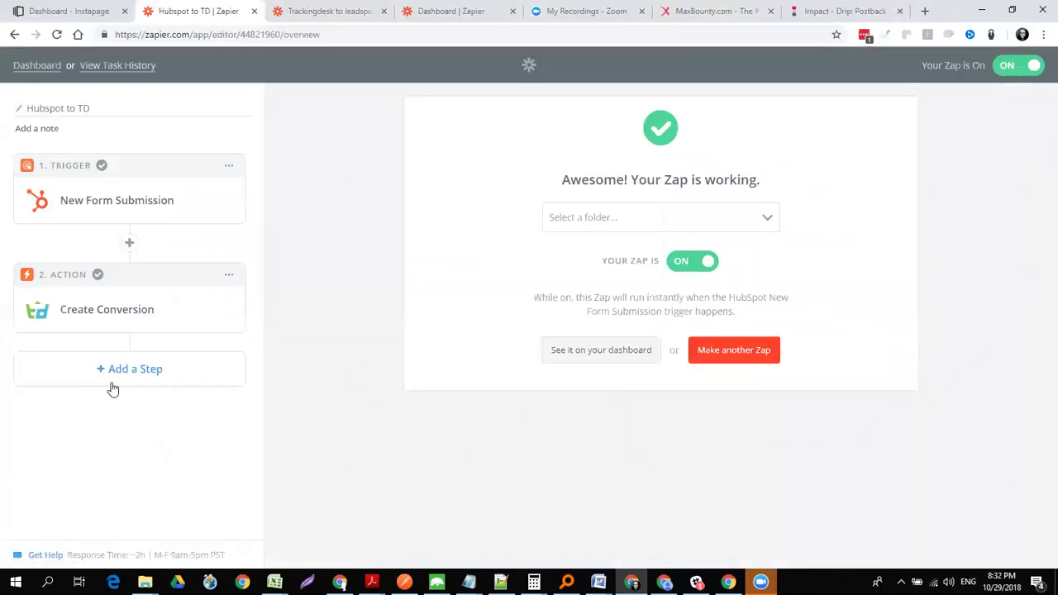
- Add an action step after Create Conversion using Google Analytics' Create a Measurement
{"action": "left_click", "coordinate": [135, 367]}
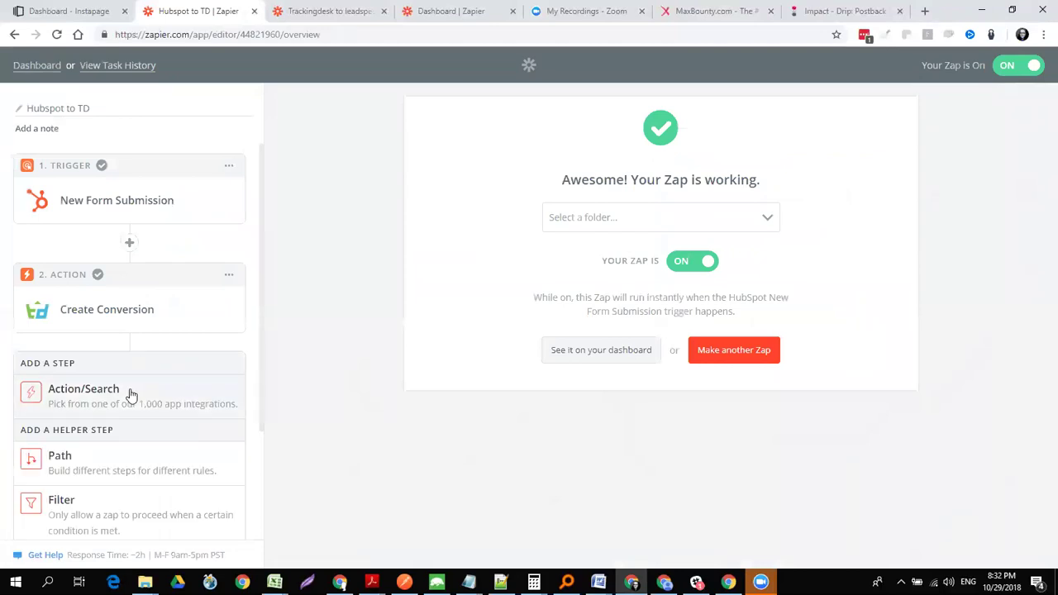
{"action": "left_click", "coordinate": [130, 394]}
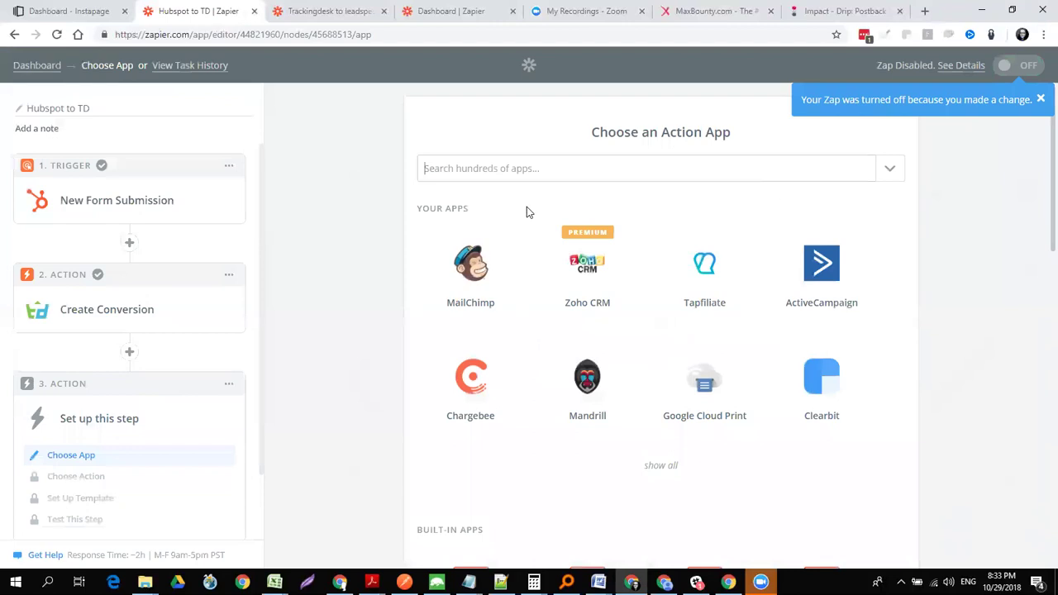
{"action": "type", "text": "google"}
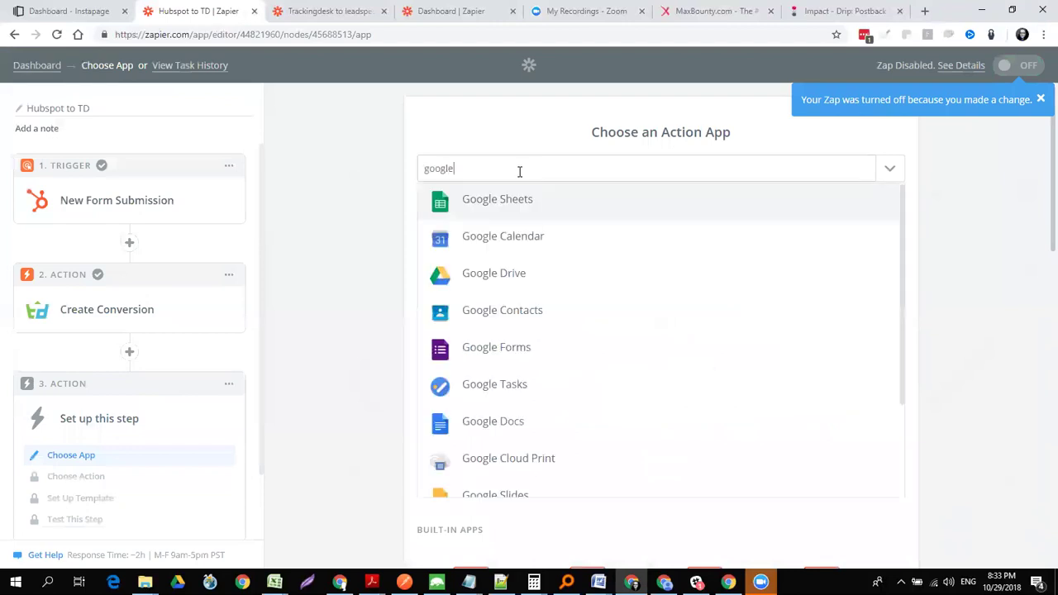
{"action": "type", "text": " an"}
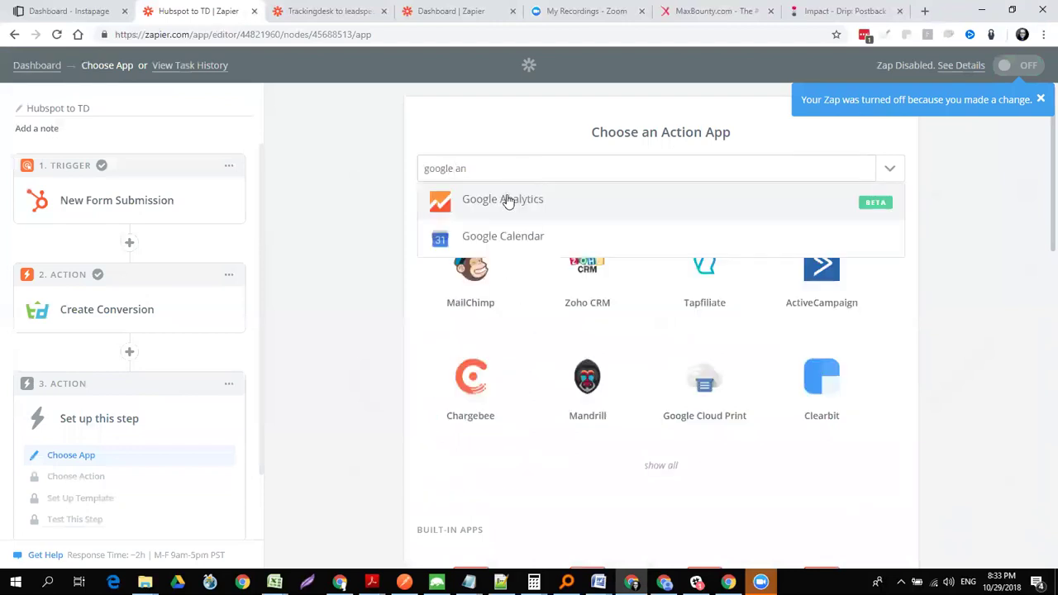
{"action": "left_click", "coordinate": [507, 201]}
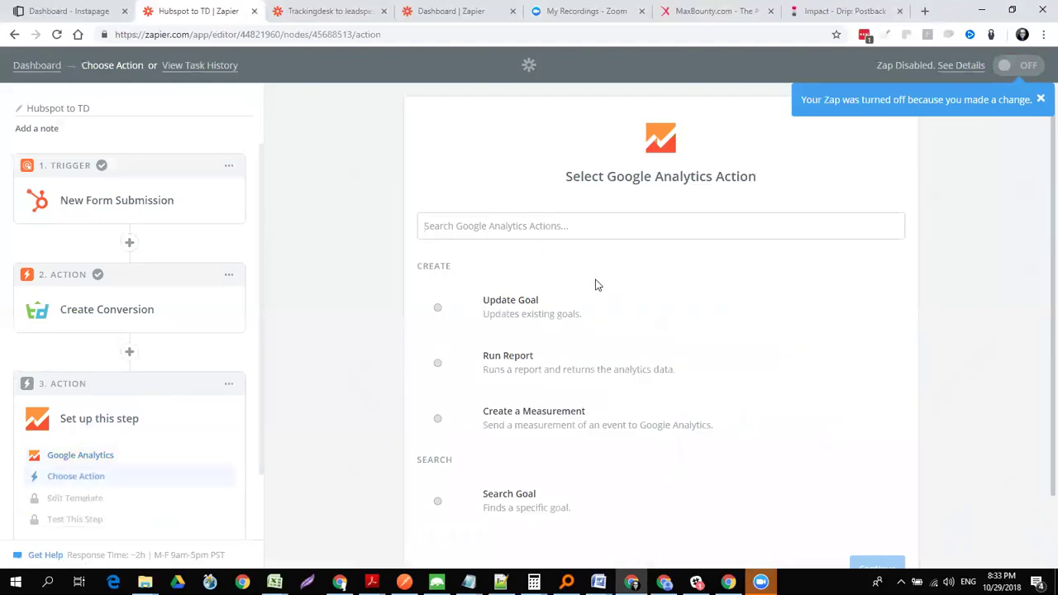
{"action": "left_click", "coordinate": [616, 421]}
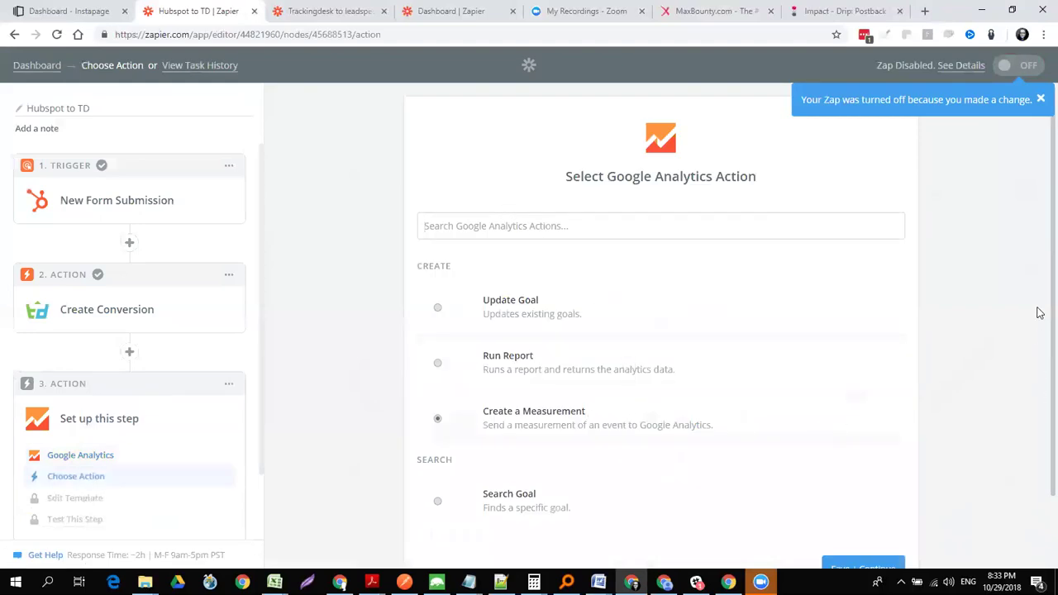
- Confirm the action and connect the step to the Google Analytics #2 account
{"action": "scroll", "coordinate": [1039, 355], "scroll_direction": "down", "scroll_amount": 1}
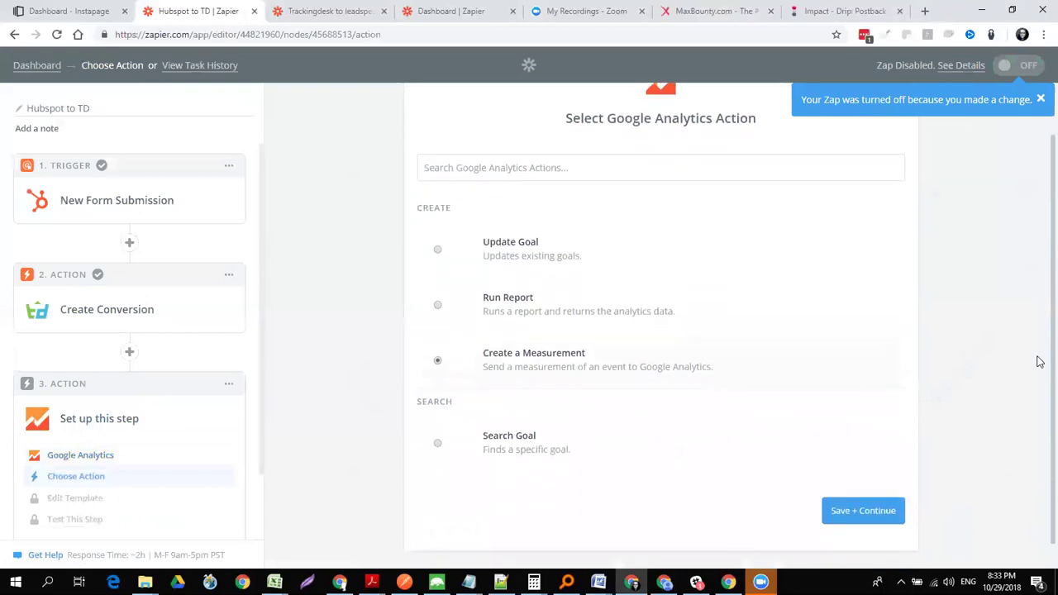
{"action": "left_click", "coordinate": [864, 491]}
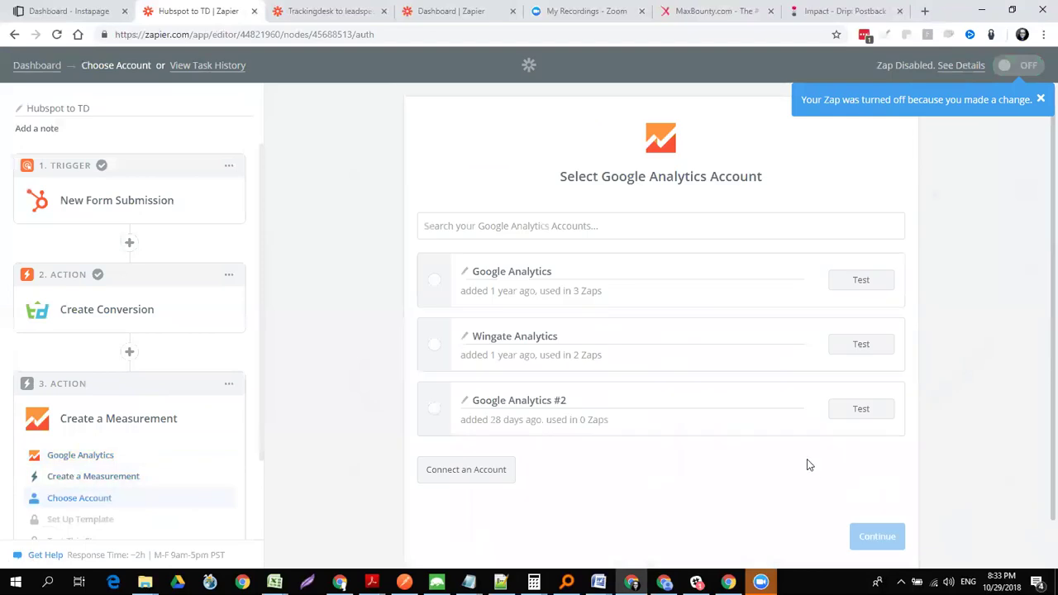
{"action": "left_click", "coordinate": [433, 410]}
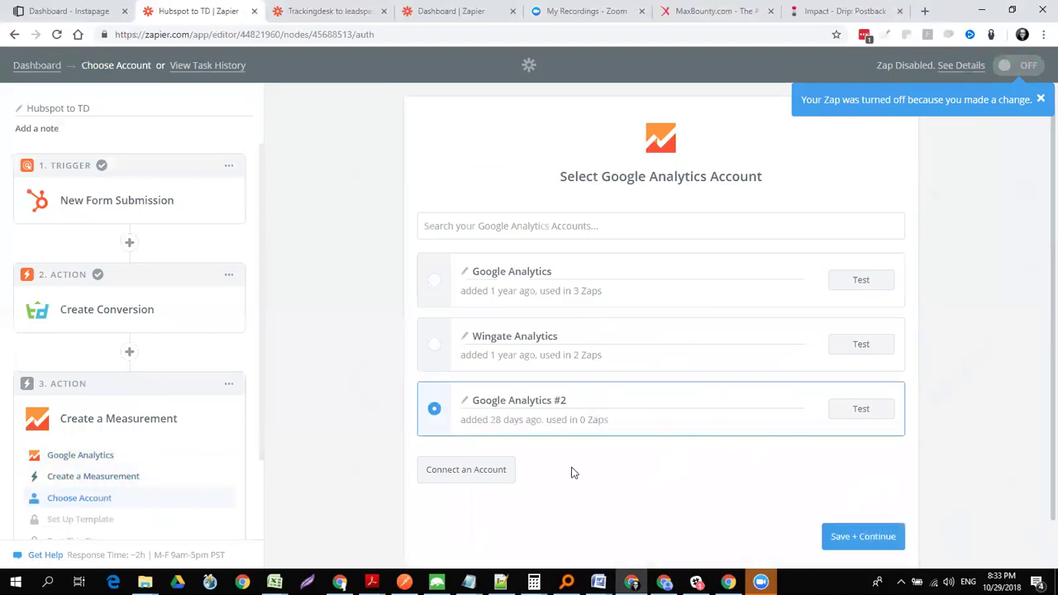
{"action": "left_click", "coordinate": [852, 537]}
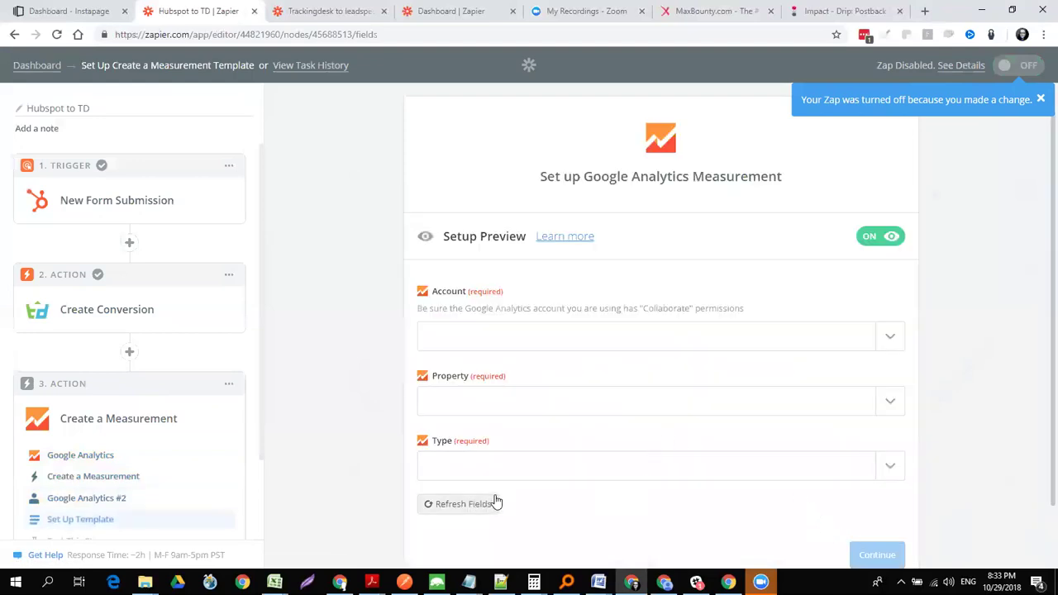
{"action": "left_click", "coordinate": [889, 469]}
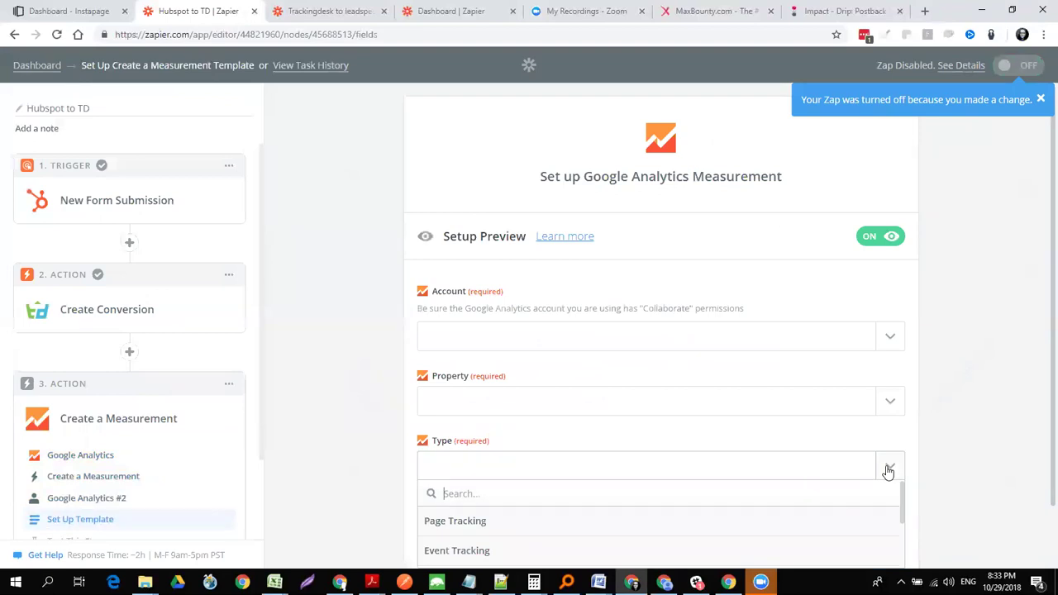
{"action": "left_click_drag", "start_coordinate": [903, 498], "coordinate": [896, 538]}
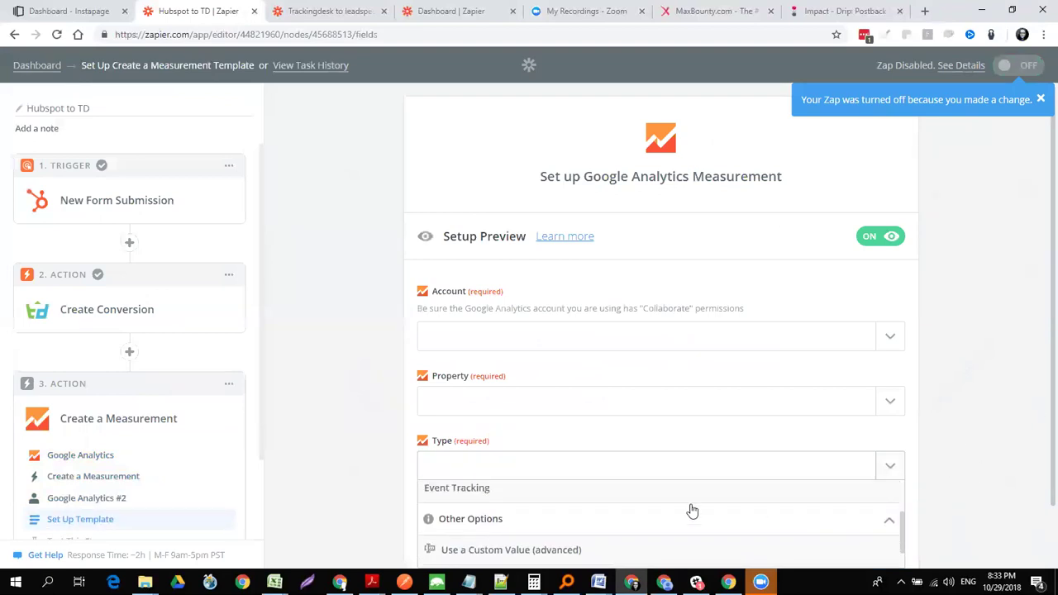
{"action": "left_click", "coordinate": [658, 491]}
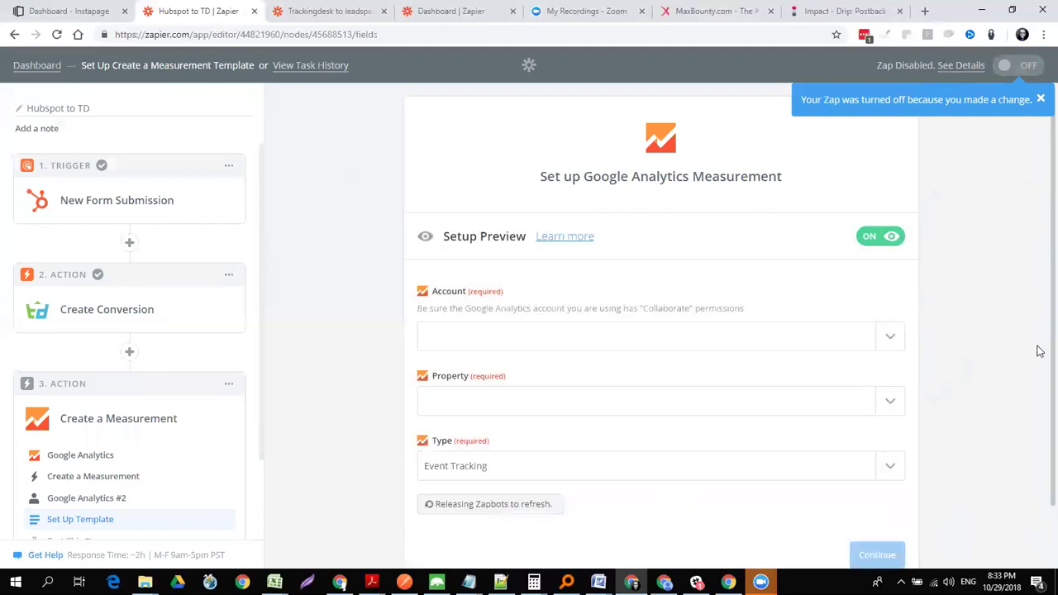
{"action": "scroll", "coordinate": [969, 479], "scroll_direction": "down", "scroll_amount": 2}
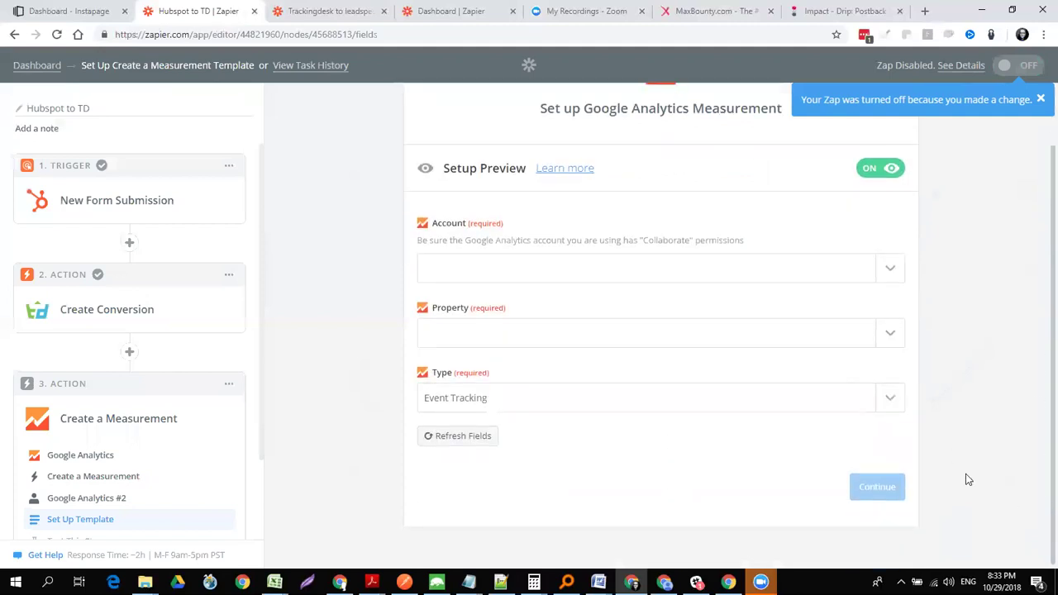
{"action": "left_click", "coordinate": [890, 273]}
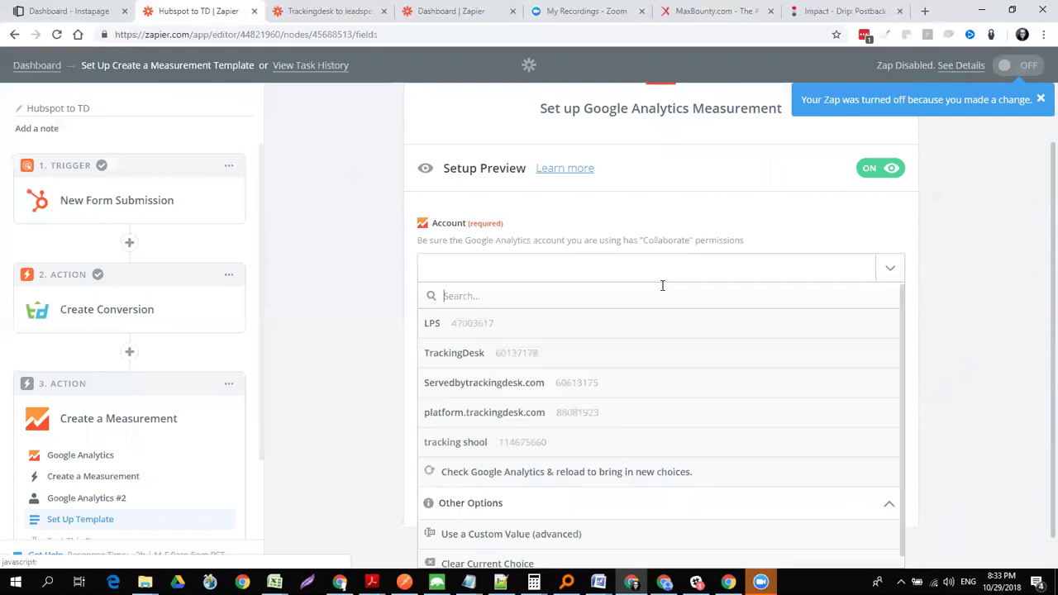
{"action": "left_click", "coordinate": [477, 354]}
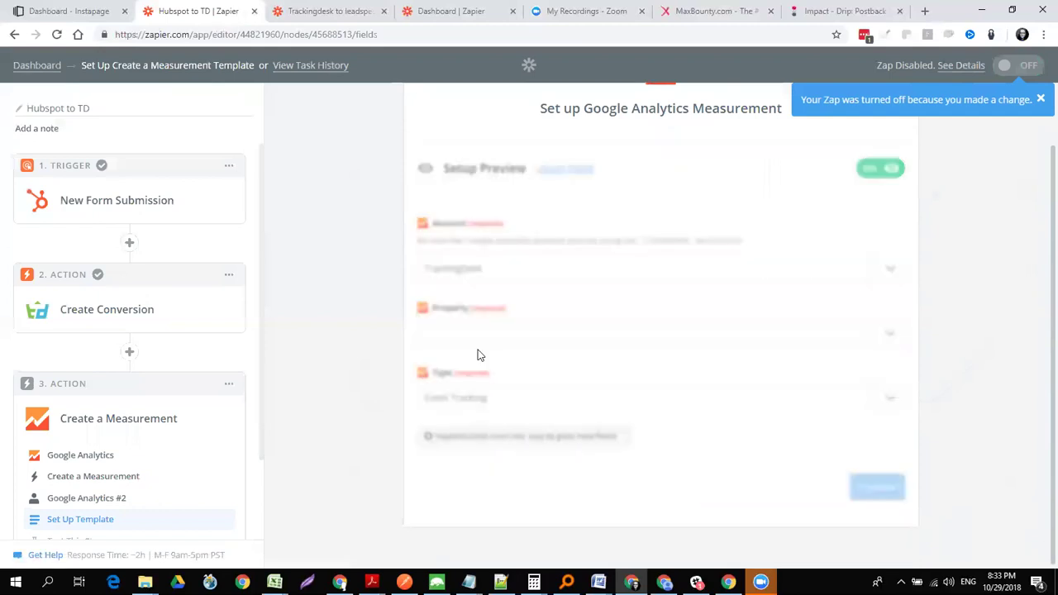
{"action": "left_click", "coordinate": [890, 334]}
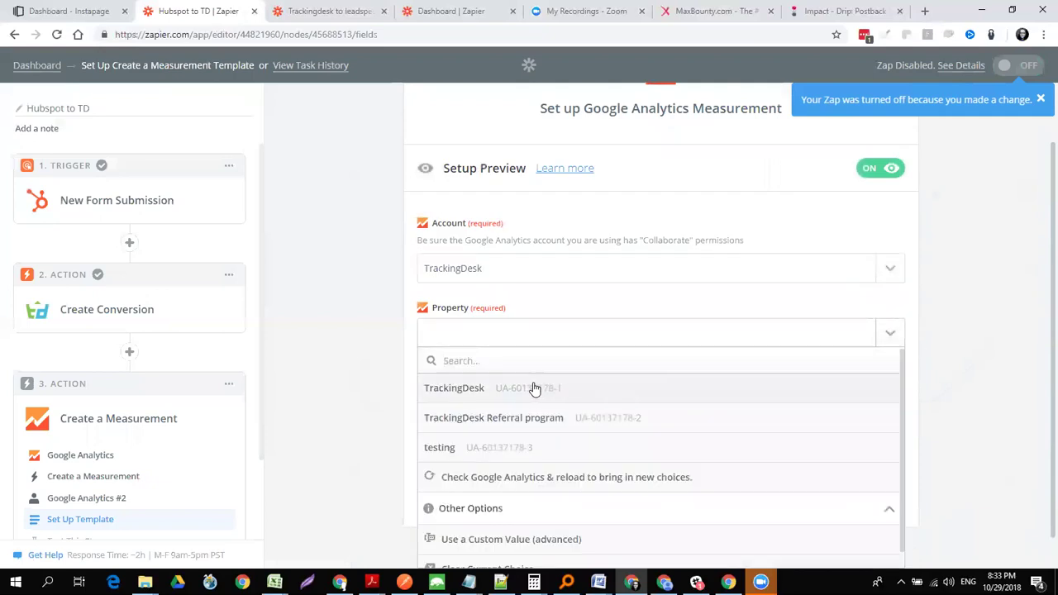
{"action": "left_click", "coordinate": [533, 388]}
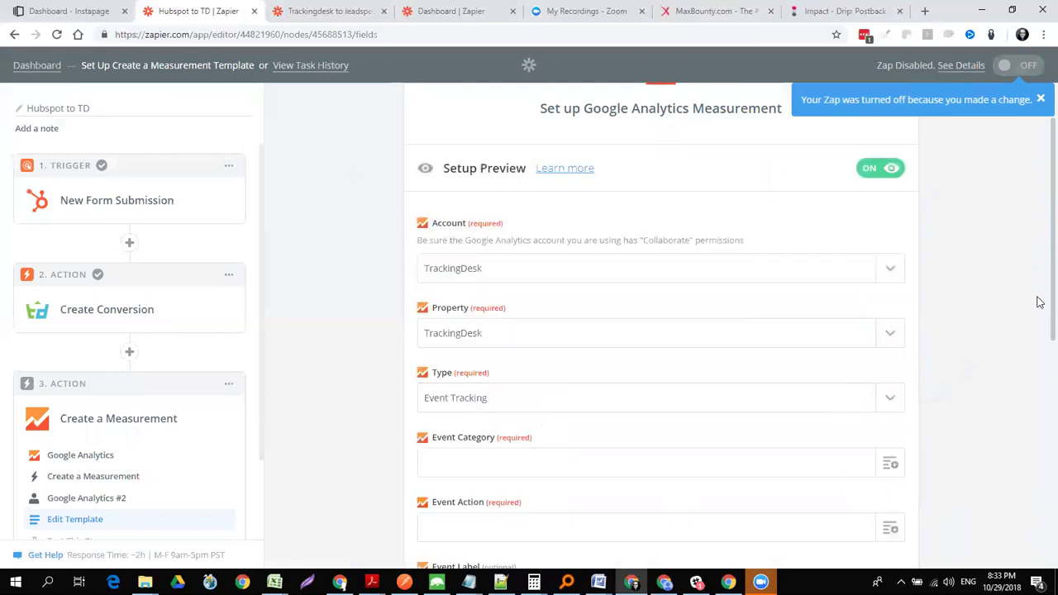
{"action": "scroll", "coordinate": [1039, 347], "scroll_direction": "down", "scroll_amount": 3}
{"action": "scroll", "coordinate": [1029, 404], "scroll_direction": "down", "scroll_amount": 2}
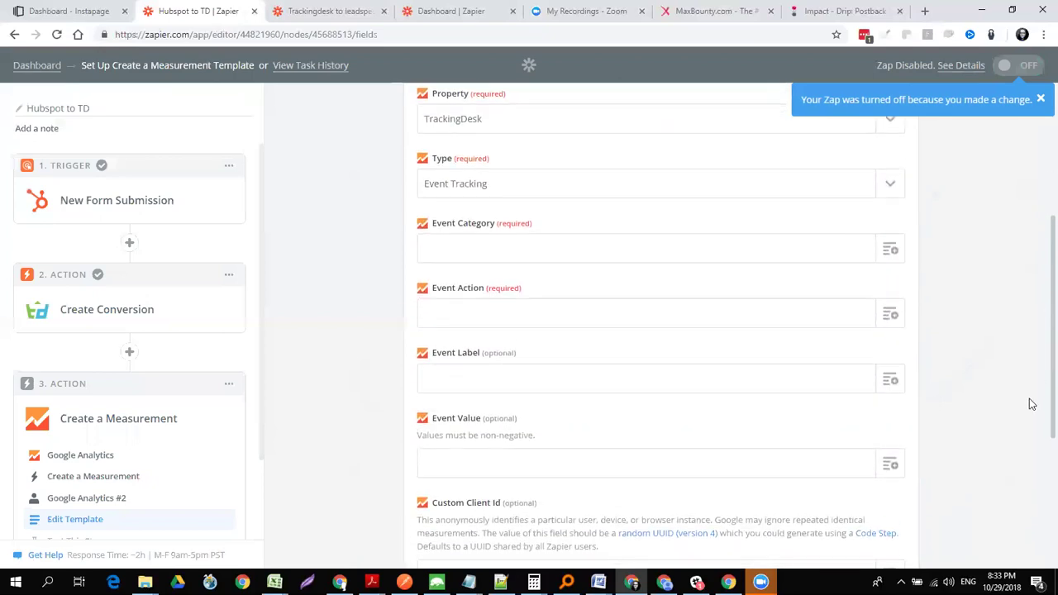
{"action": "scroll", "coordinate": [1025, 444], "scroll_direction": "down", "scroll_amount": 1}
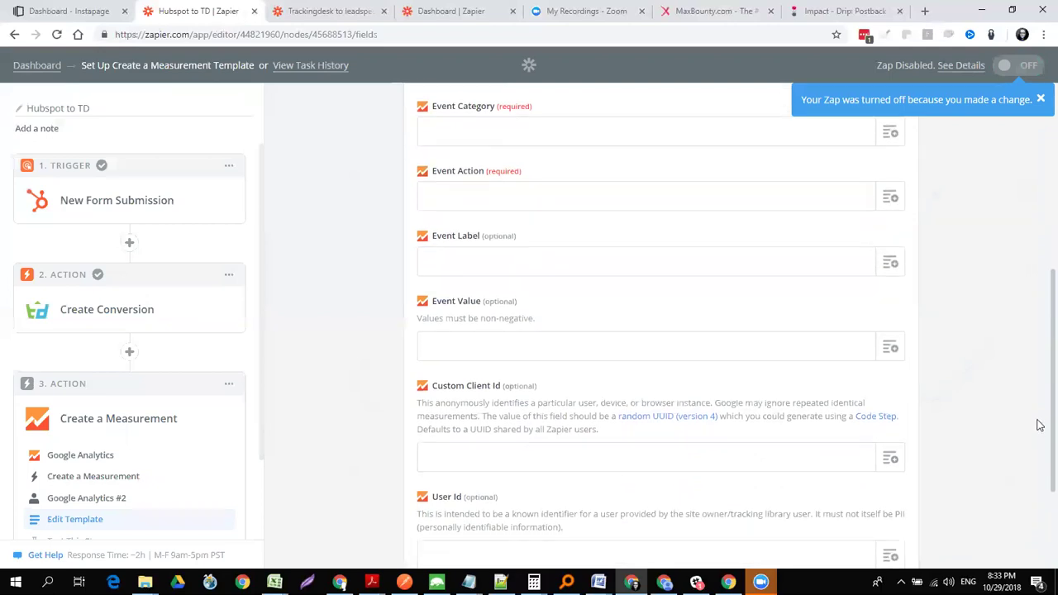
{"action": "scroll", "coordinate": [1040, 488], "scroll_direction": "down", "scroll_amount": 2}
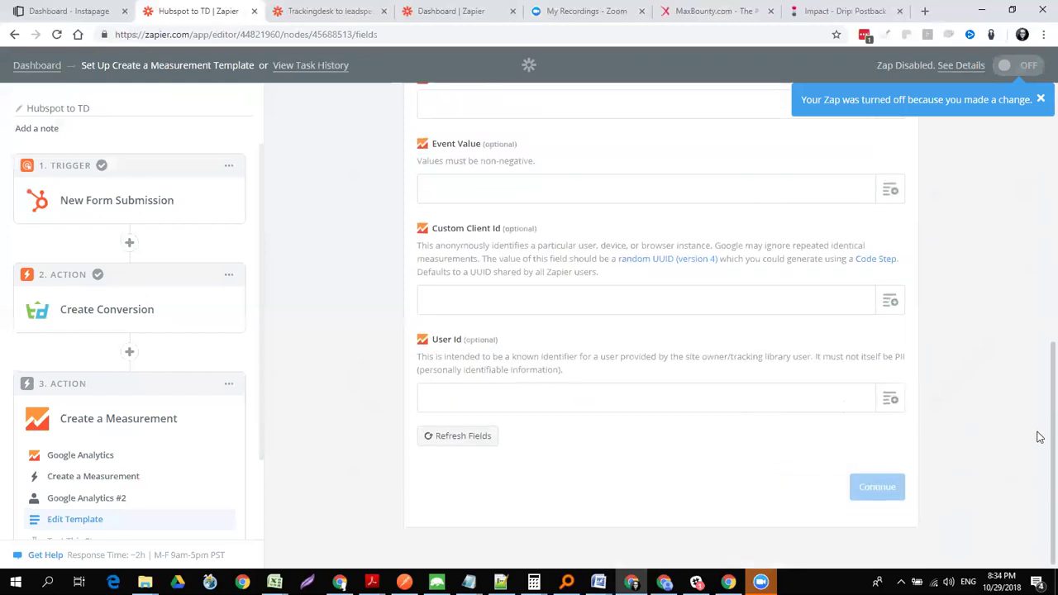
{"action": "scroll", "coordinate": [1039, 378], "scroll_direction": "up", "scroll_amount": 2}
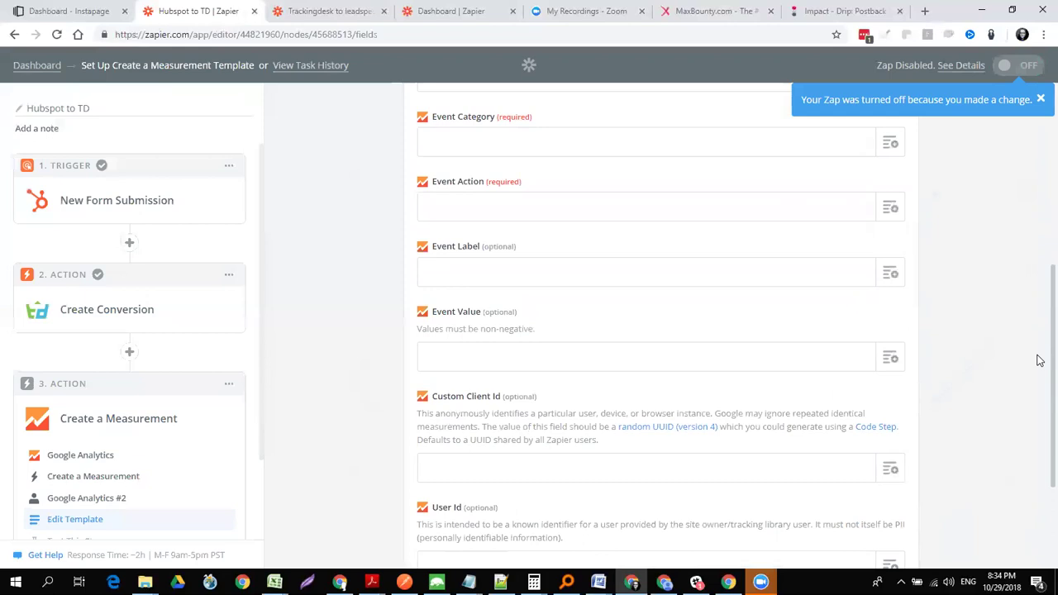
{"action": "scroll", "coordinate": [1039, 360], "scroll_direction": "up", "scroll_amount": 3}
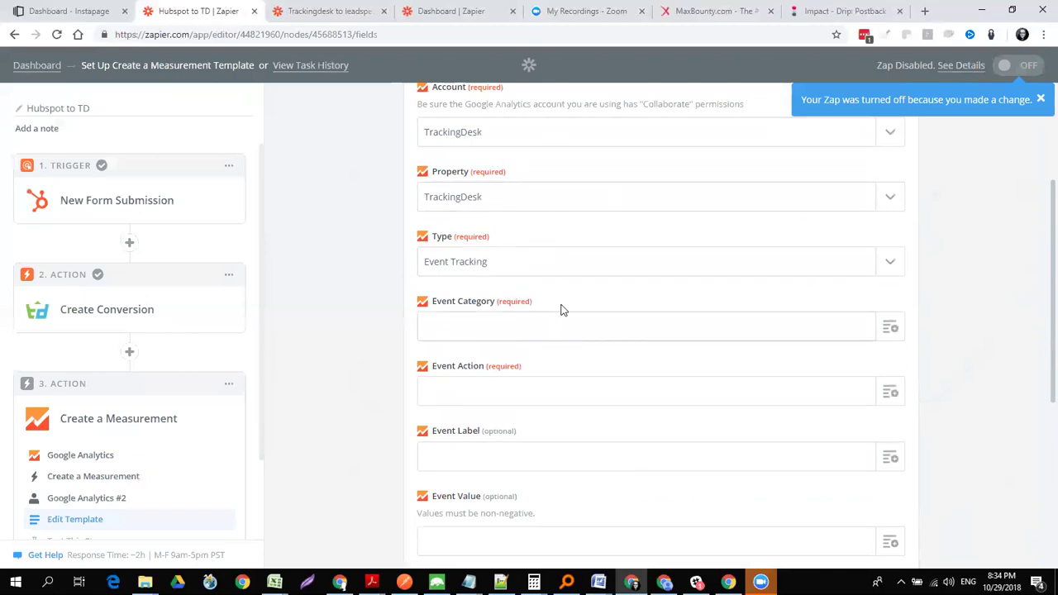
{"action": "left_click", "coordinate": [891, 264]}
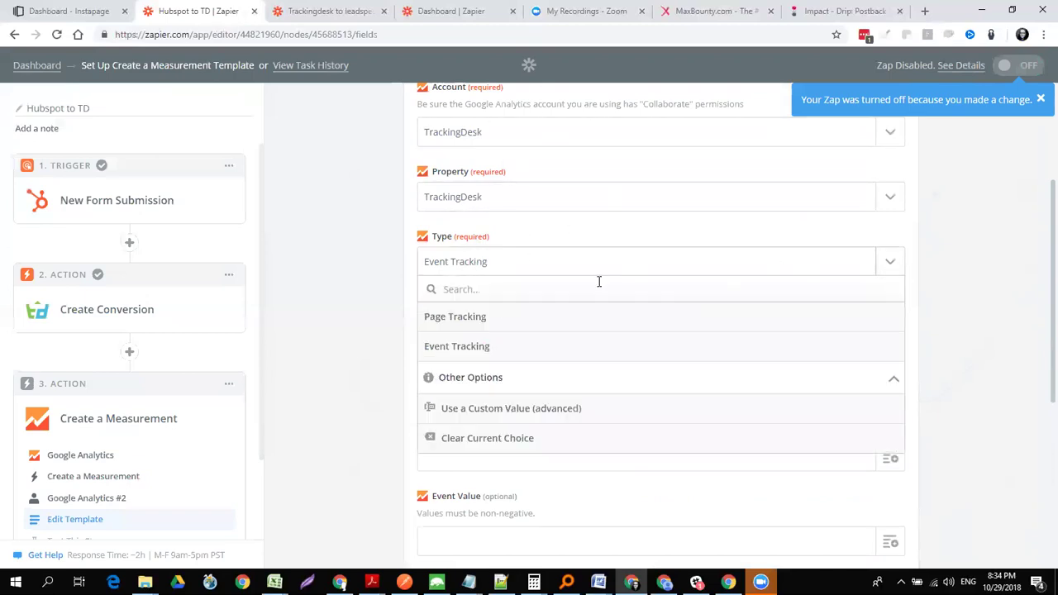
{"action": "left_click", "coordinate": [466, 348]}
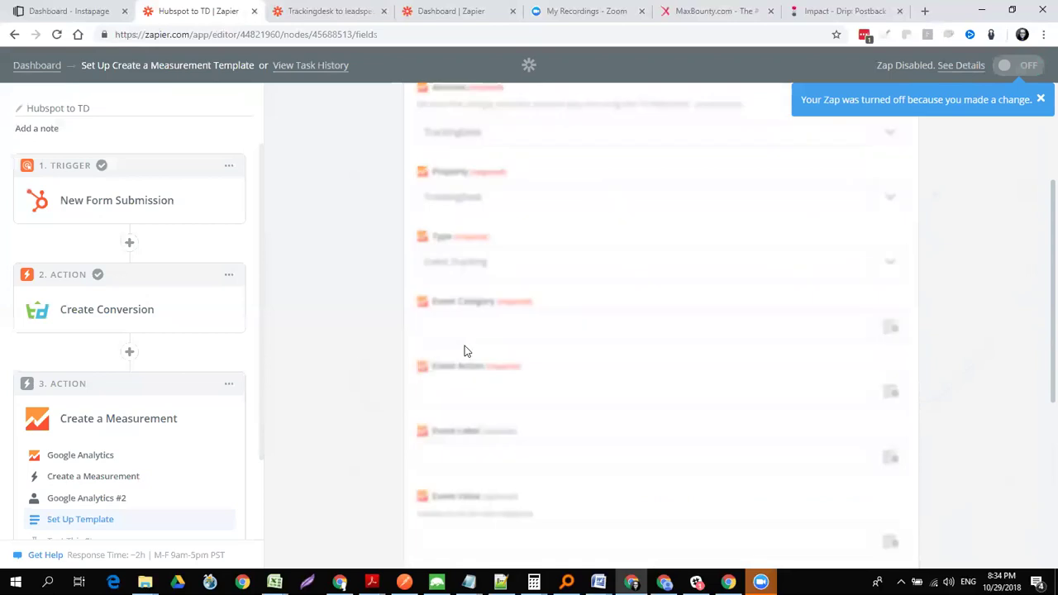
{"action": "left_click", "coordinate": [890, 328]}
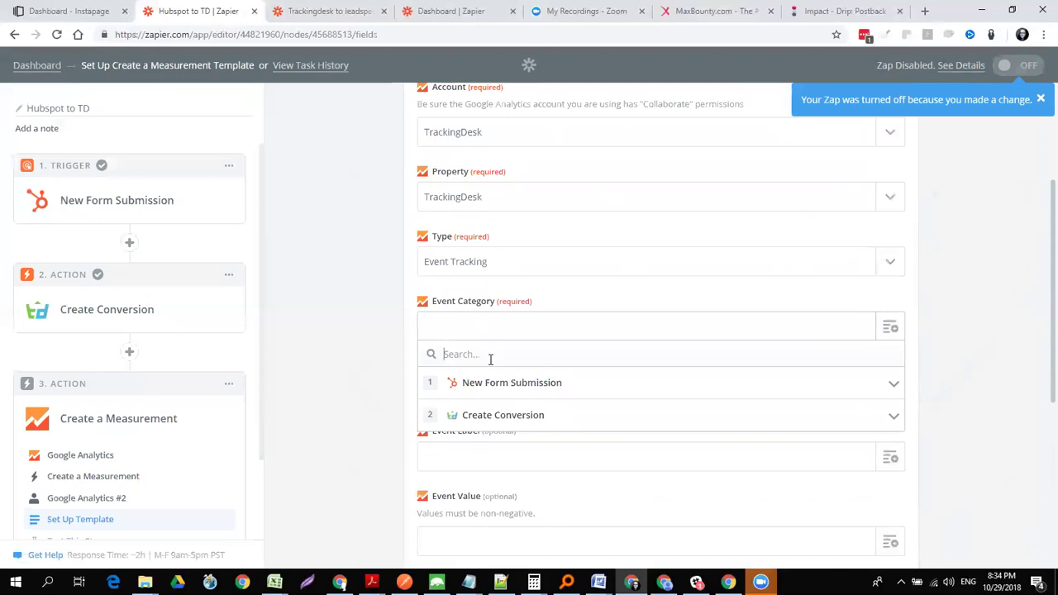
{"action": "left_click", "coordinate": [938, 354]}
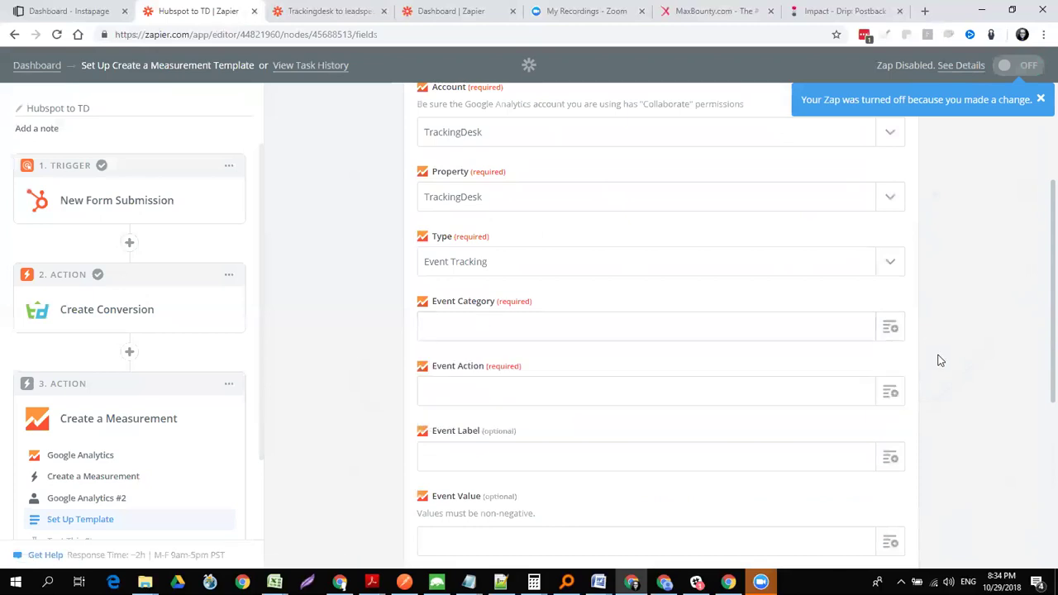
{"action": "left_click", "coordinate": [890, 392]}
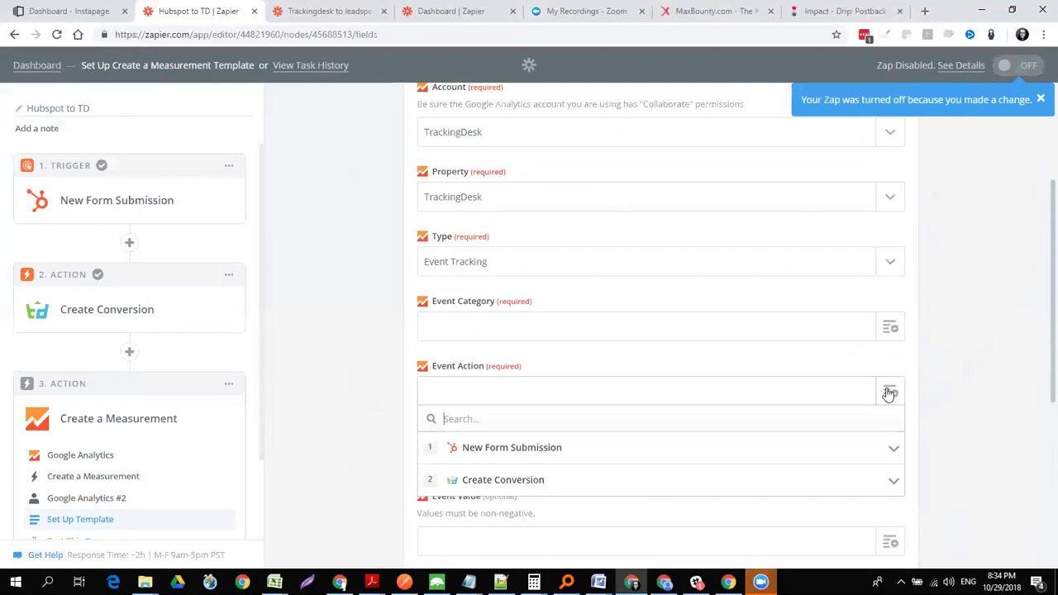
{"action": "left_click", "coordinate": [545, 270]}
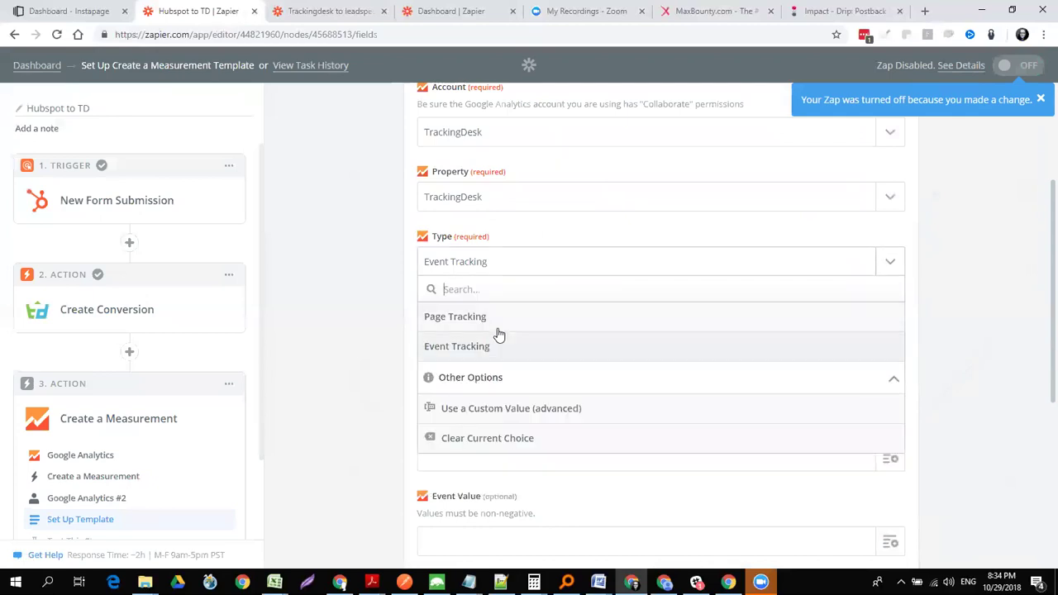
{"action": "left_click", "coordinate": [1040, 345]}
{"action": "scroll", "coordinate": [1039, 344], "scroll_direction": "down", "scroll_amount": 3}
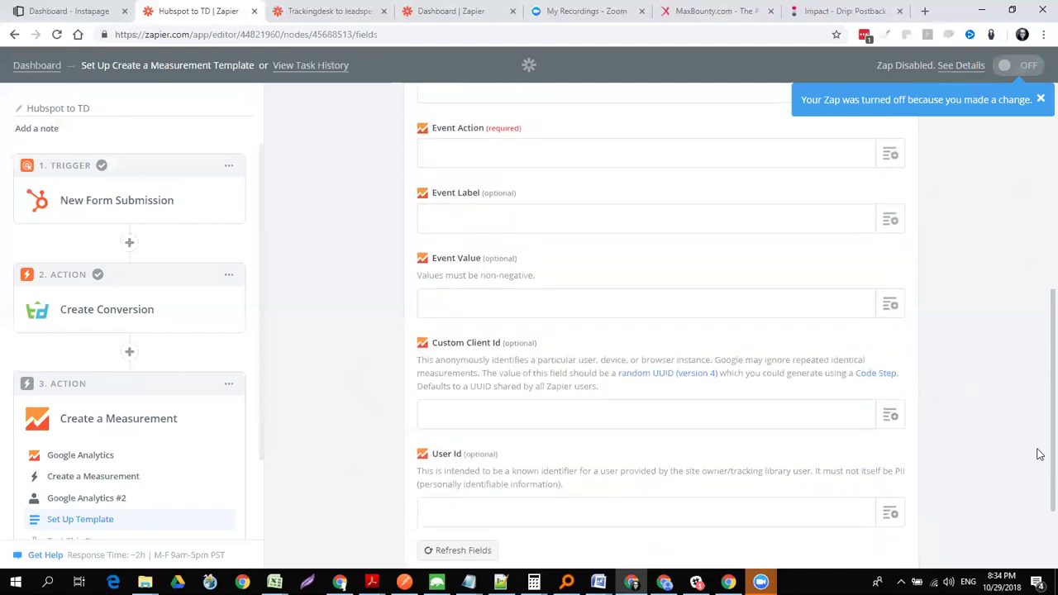
{"action": "scroll", "coordinate": [1040, 455], "scroll_direction": "down", "scroll_amount": 2}
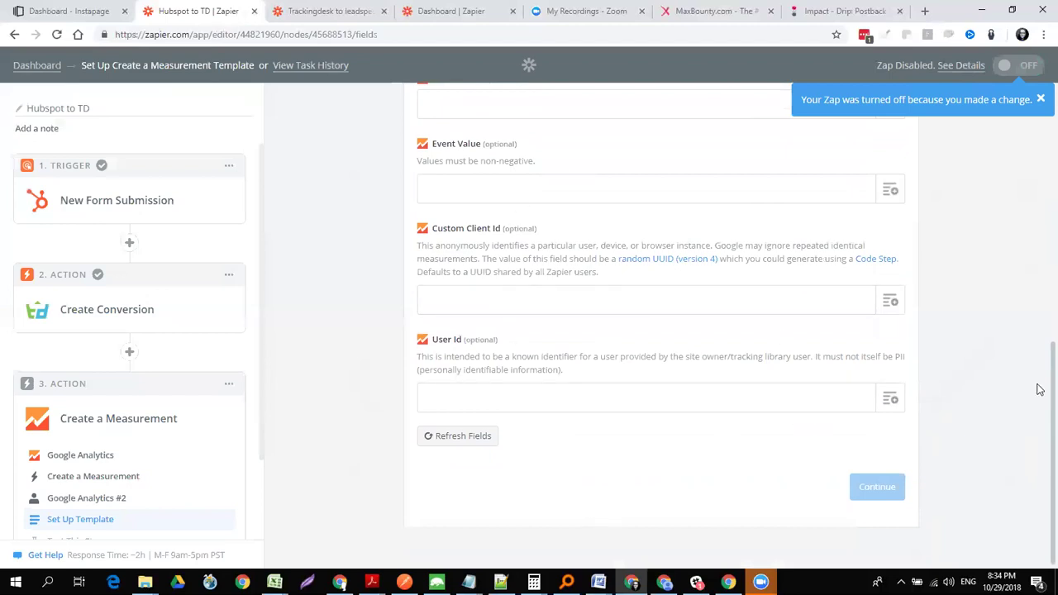
{"action": "scroll", "coordinate": [1040, 372], "scroll_direction": "up", "scroll_amount": 1}
{"action": "left_click_drag", "start_coordinate": [1037, 356], "coordinate": [1034, 294]}
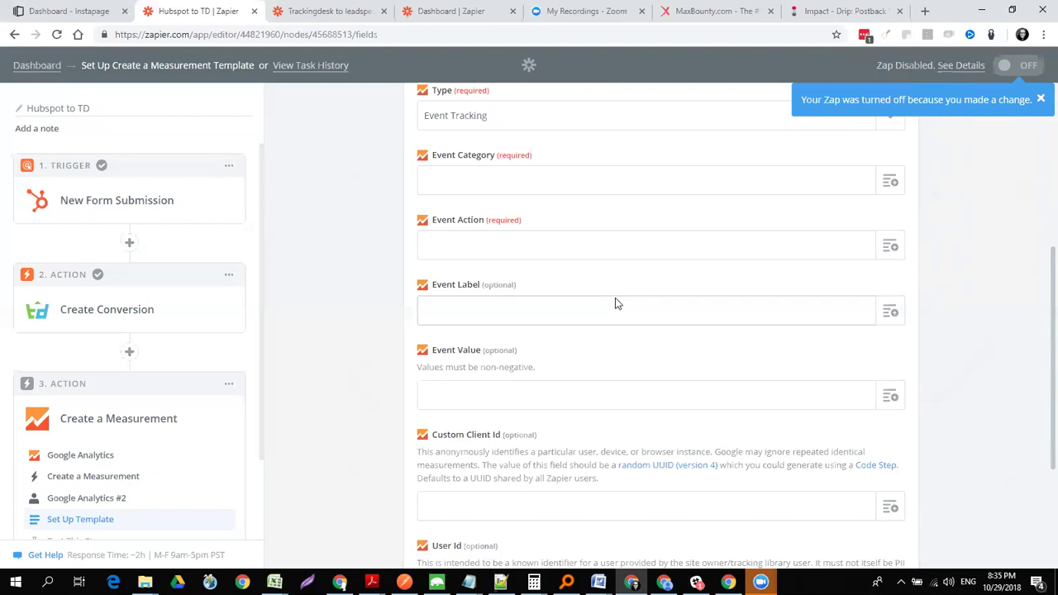
{"action": "scroll", "coordinate": [615, 304], "scroll_direction": "up", "scroll_amount": 3}
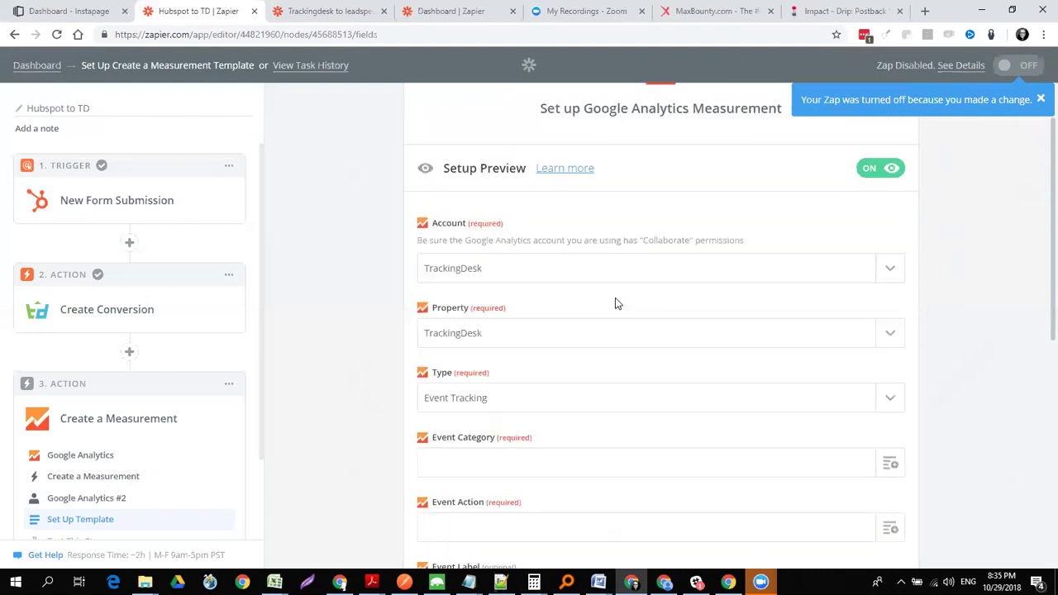
{"action": "scroll", "coordinate": [615, 305], "scroll_direction": "down", "scroll_amount": 2}
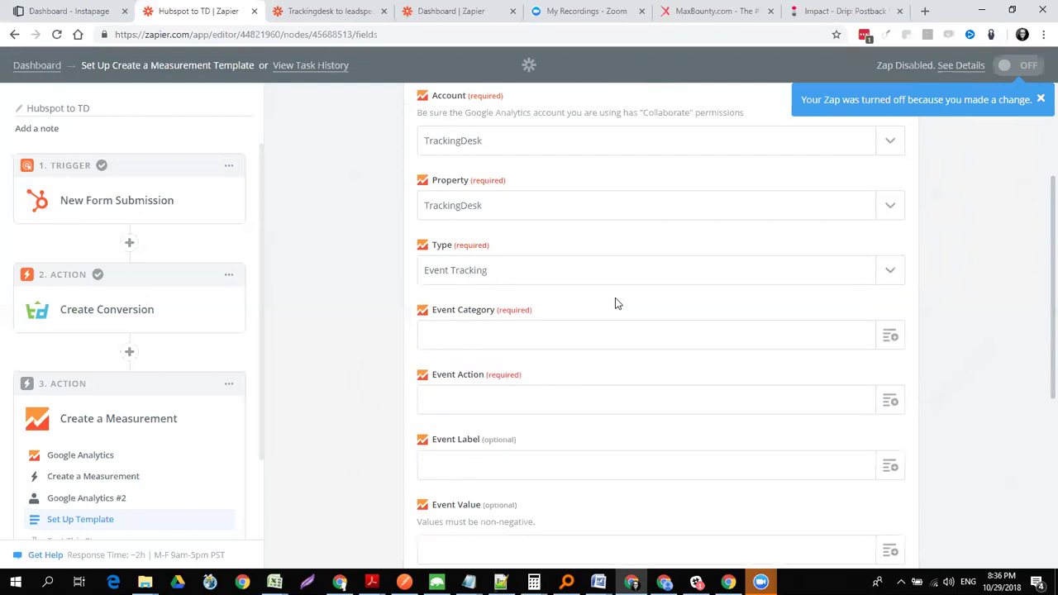
{"action": "scroll", "coordinate": [615, 303], "scroll_direction": "up", "scroll_amount": 2}
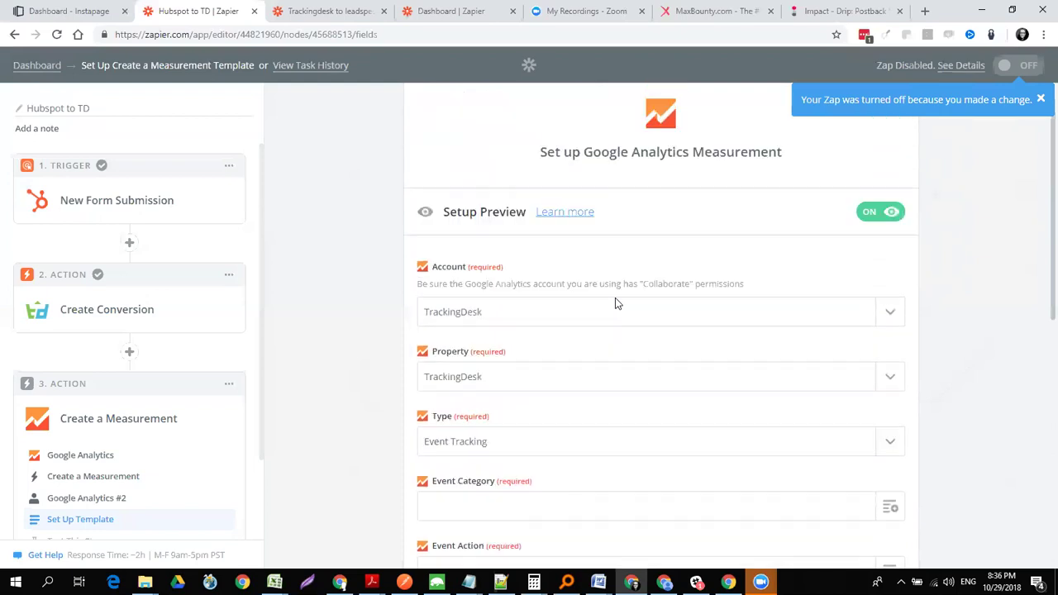
{"action": "scroll", "coordinate": [615, 303], "scroll_direction": "down", "scroll_amount": 2}
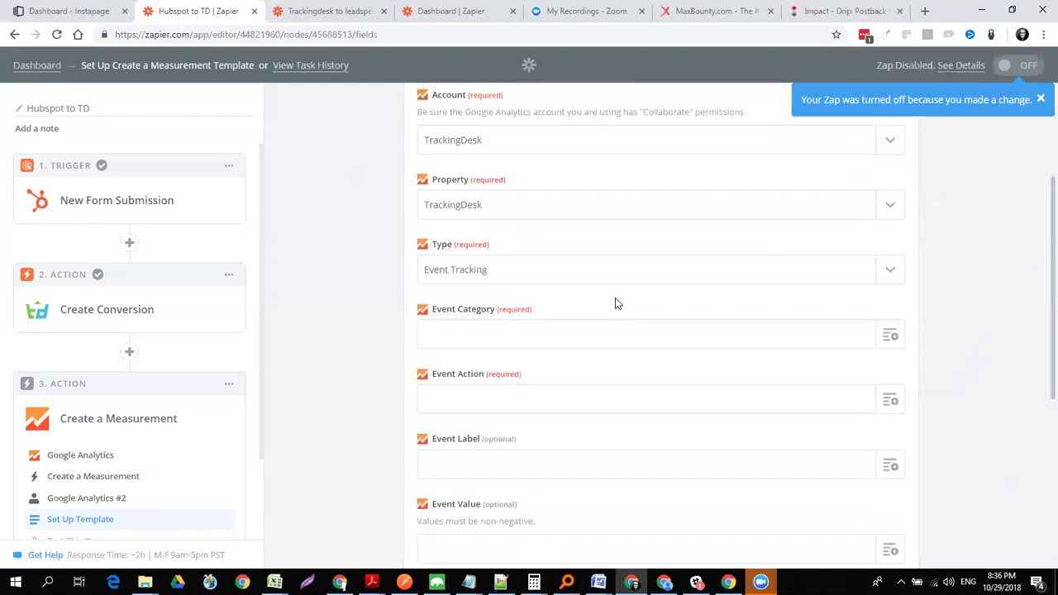
{"action": "scroll", "coordinate": [615, 304], "scroll_direction": "down", "scroll_amount": 2}
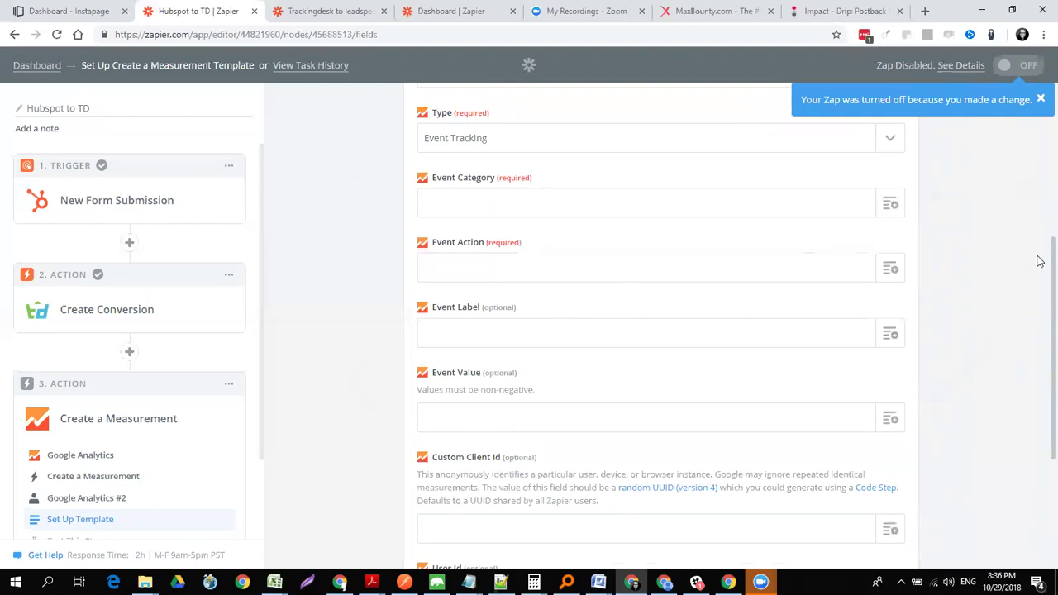
{"action": "scroll", "coordinate": [1039, 309], "scroll_direction": "down", "scroll_amount": 2}
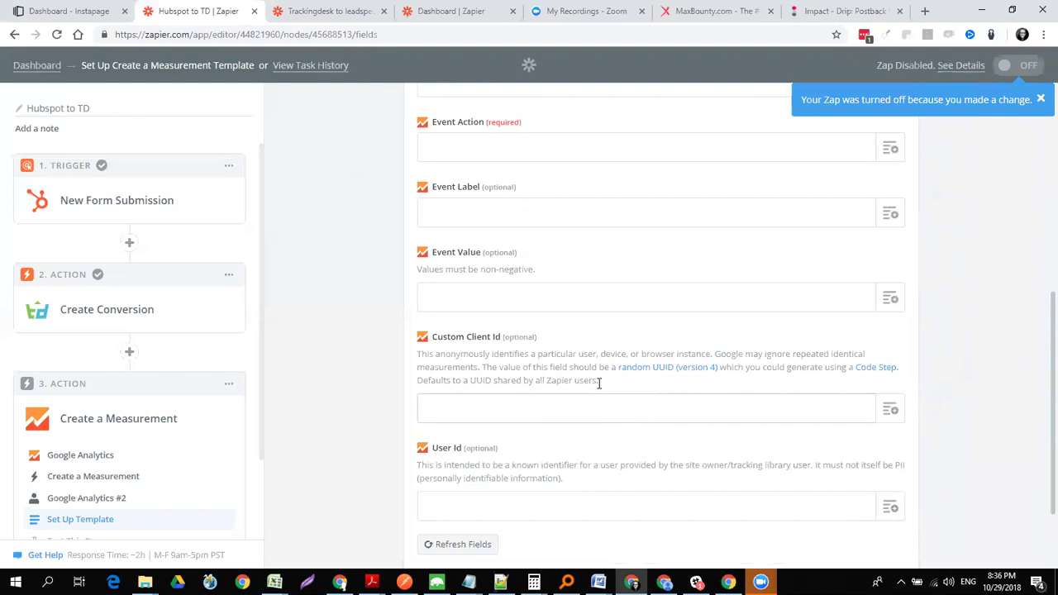
{"action": "triple_click", "coordinate": [476, 366]}
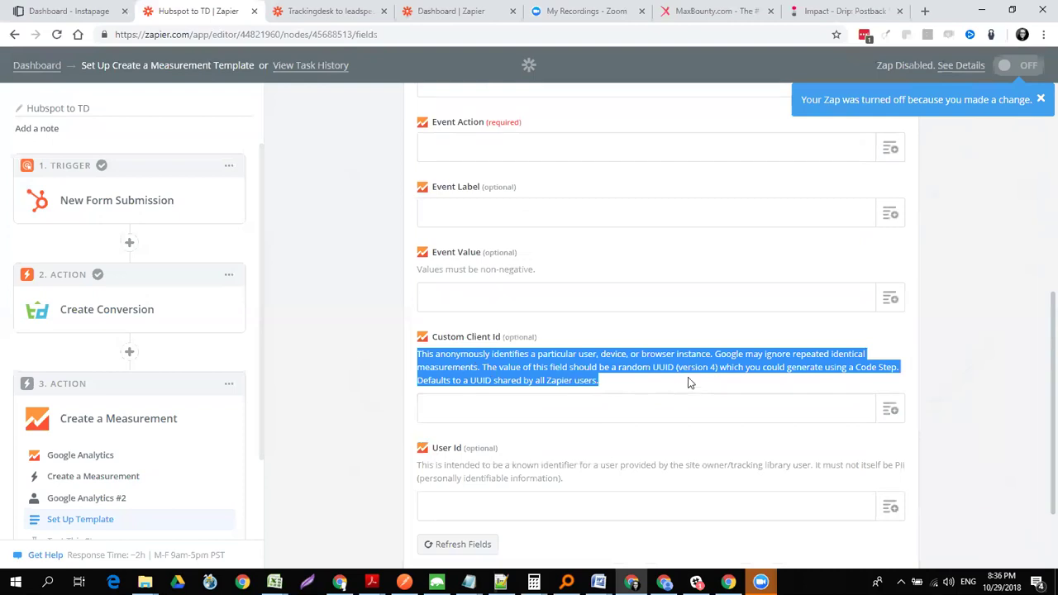
{"action": "scroll", "coordinate": [1039, 339], "scroll_direction": "down", "scroll_amount": 1}
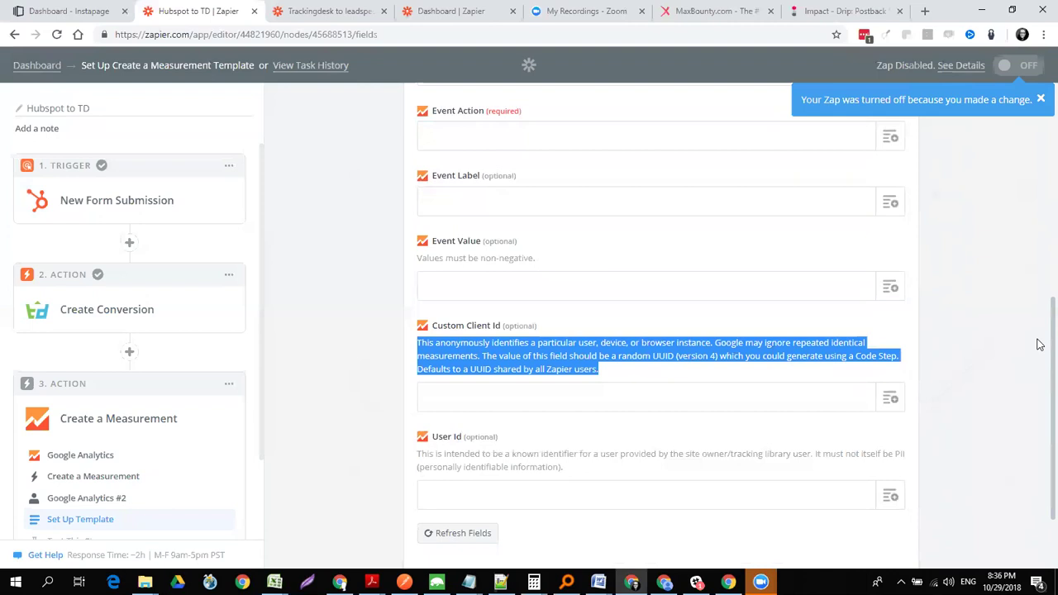
{"action": "scroll", "coordinate": [1039, 355], "scroll_direction": "down", "scroll_amount": 3}
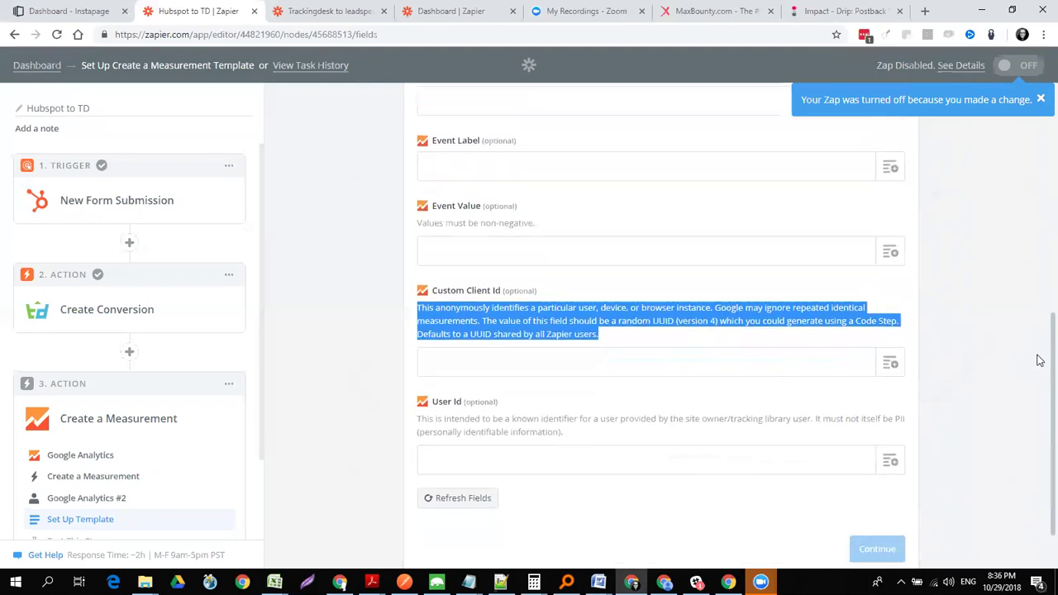
{"action": "scroll", "coordinate": [1039, 361], "scroll_direction": "down", "scroll_amount": 1}
{"action": "scroll", "coordinate": [1038, 362], "scroll_direction": "down", "scroll_amount": 1}
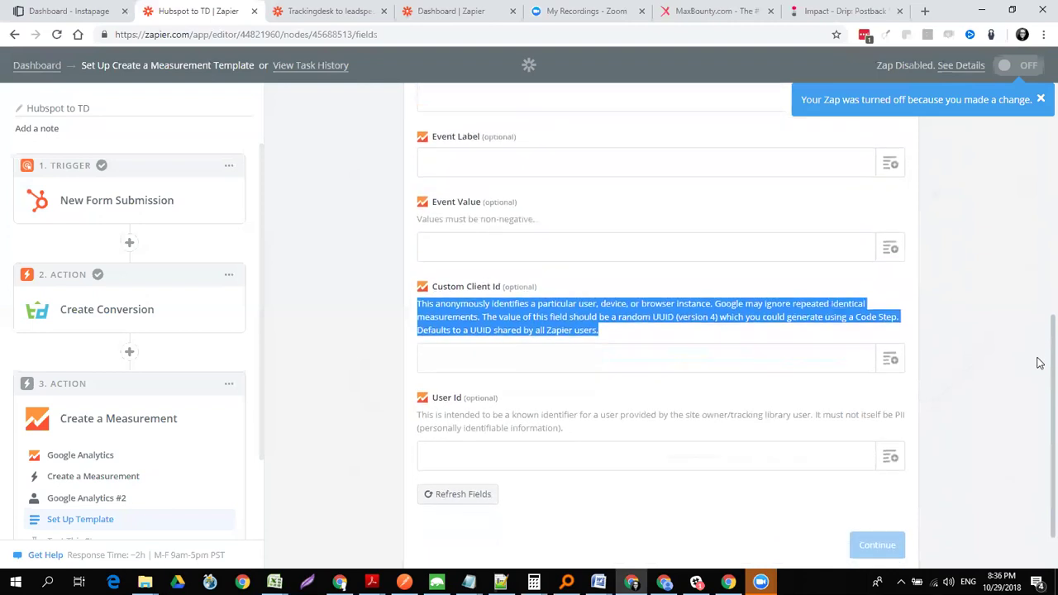
{"action": "left_click_drag", "start_coordinate": [1037, 359], "coordinate": [1037, 360]}
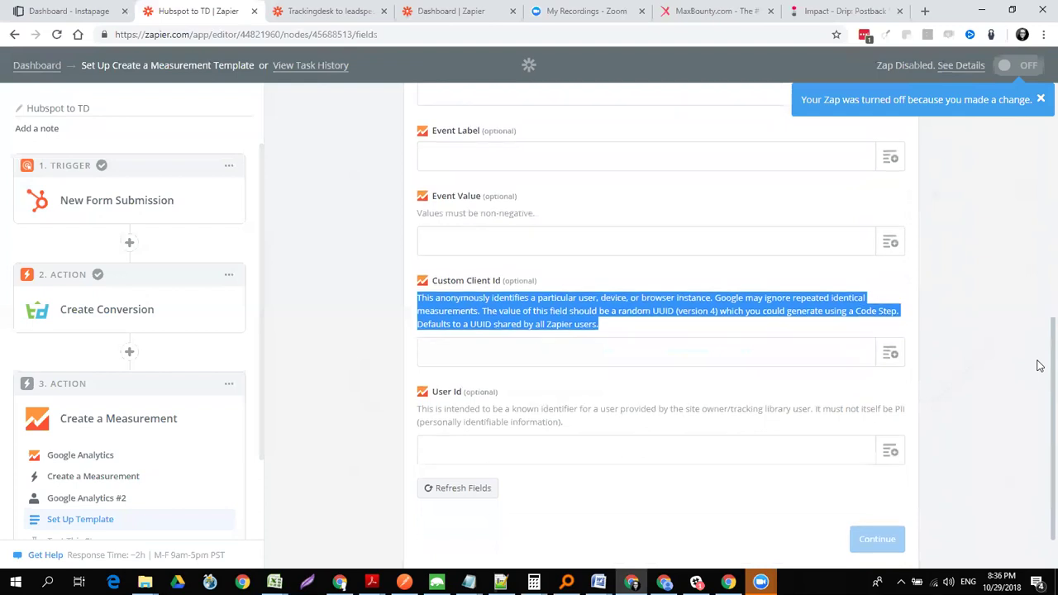
{"action": "left_click", "coordinate": [714, 333]}
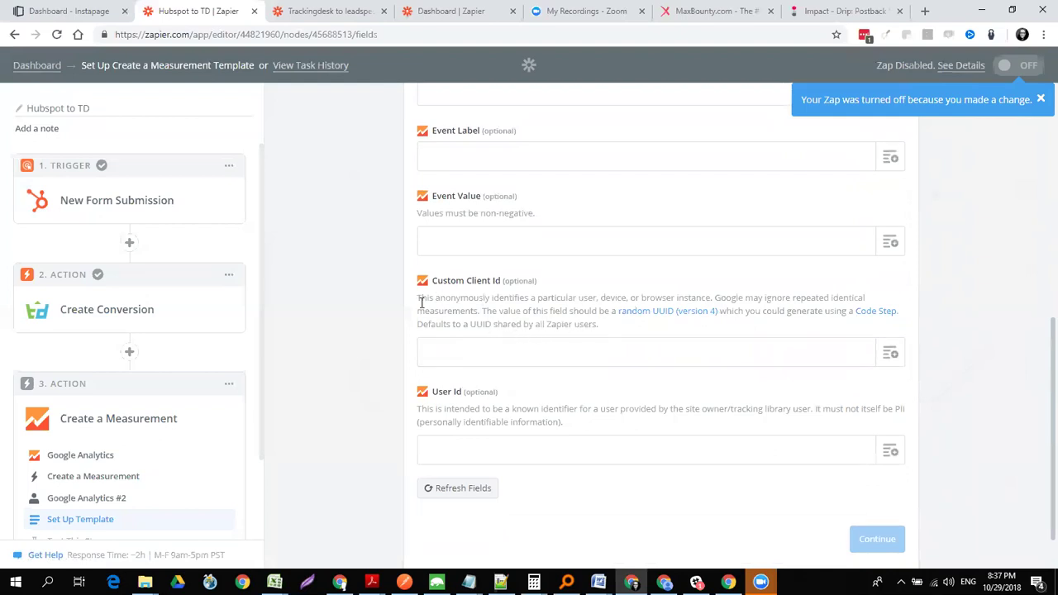
{"action": "left_click_drag", "start_coordinate": [417, 300], "coordinate": [613, 331]}
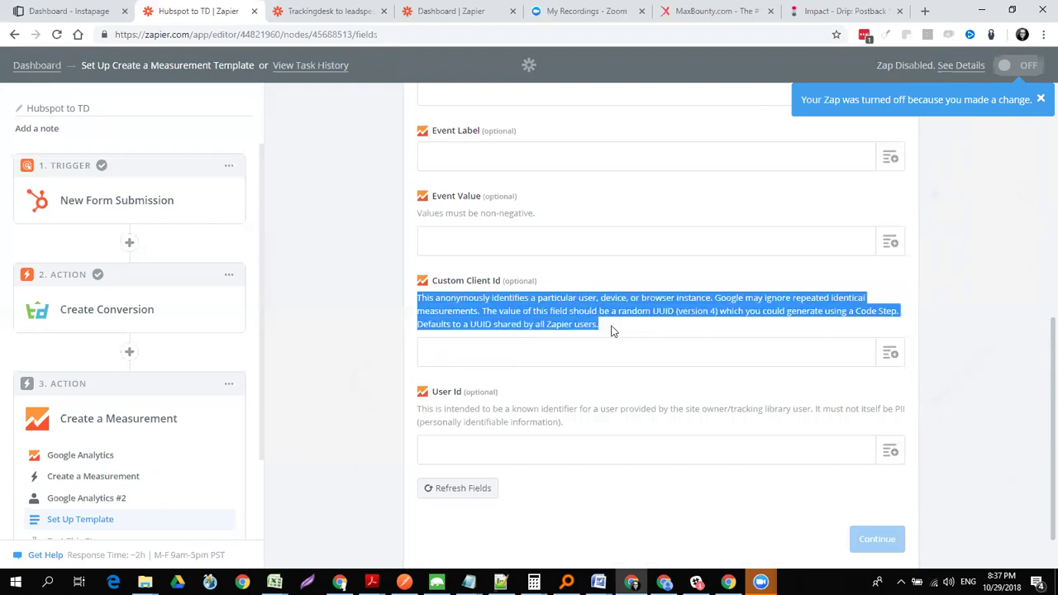
{"action": "left_click", "coordinate": [679, 320]}
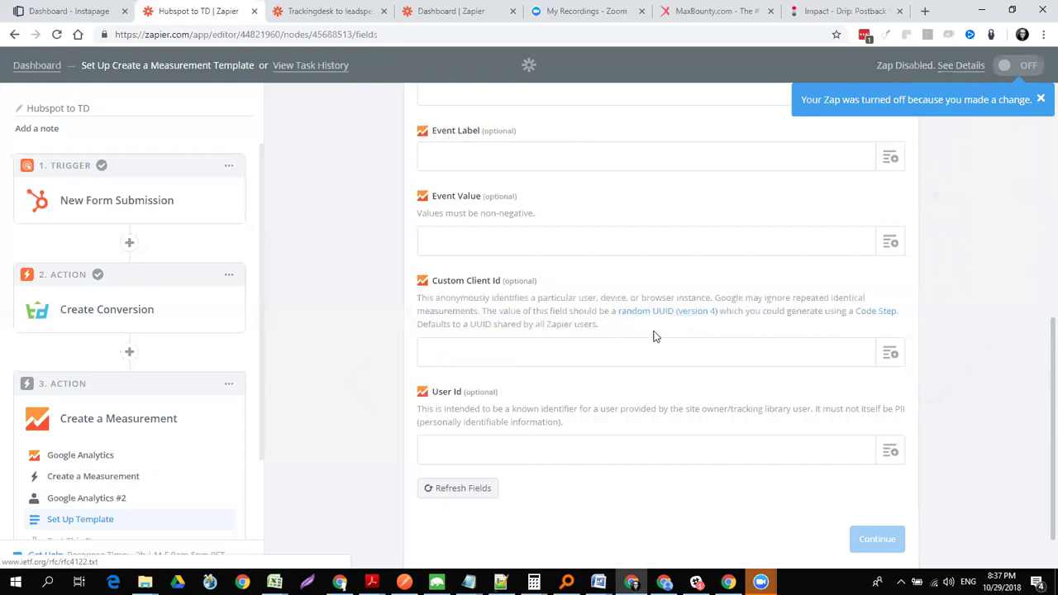
{"action": "triple_click", "coordinate": [562, 327]}
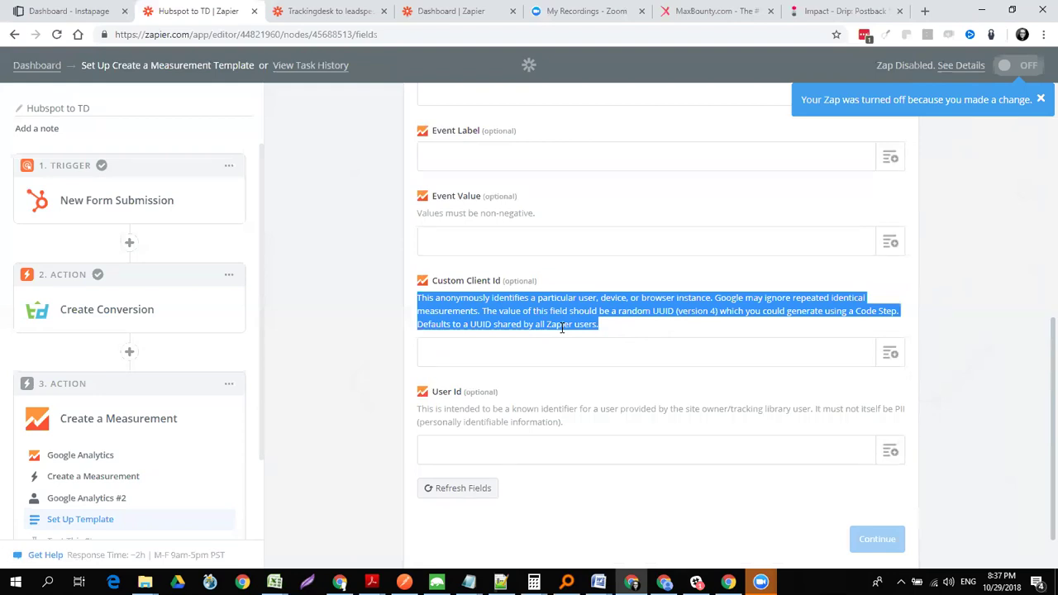
{"action": "left_click", "coordinate": [686, 329]}
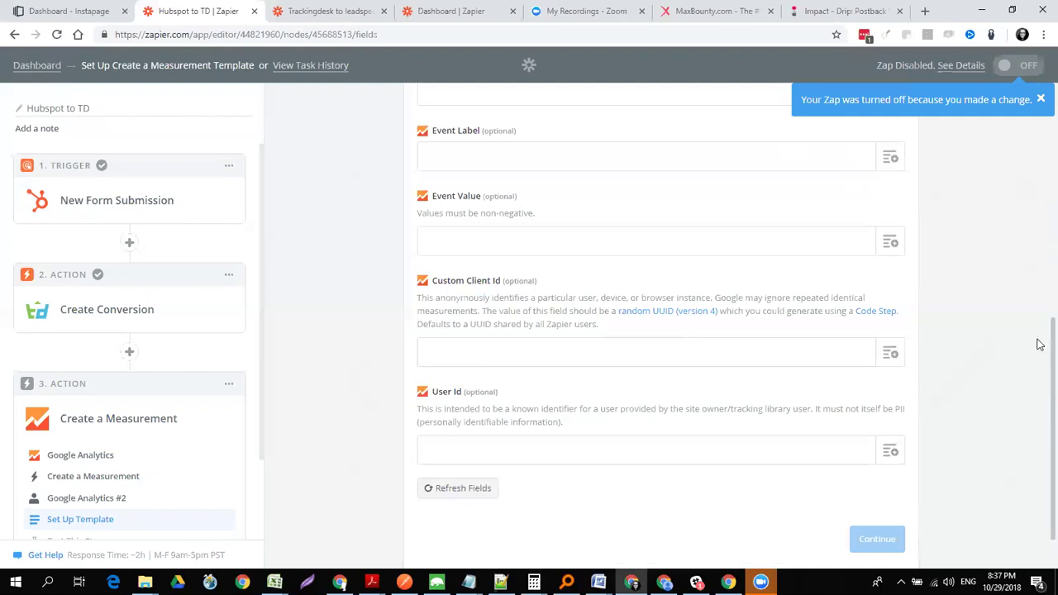
- Close the 'Your Zap was turned off' banner and review the Create a Measurement form fields
{"action": "scroll", "coordinate": [1039, 356], "scroll_direction": "up", "scroll_amount": 3}
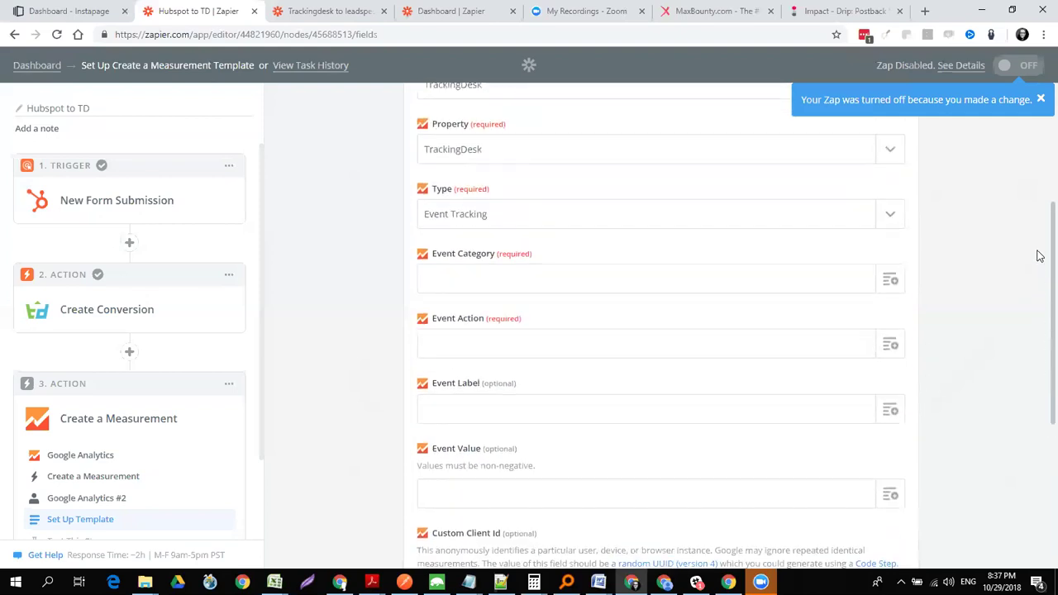
{"action": "scroll", "coordinate": [1039, 248], "scroll_direction": "up", "scroll_amount": 3}
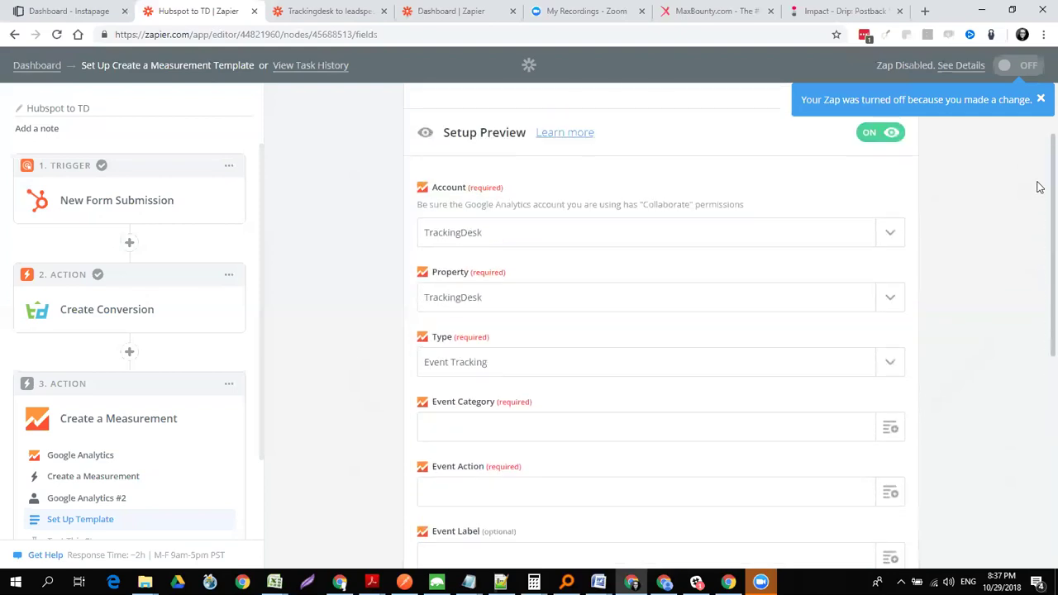
{"action": "scroll", "coordinate": [1039, 165], "scroll_direction": "up", "scroll_amount": 1}
{"action": "left_click", "coordinate": [1039, 100]}
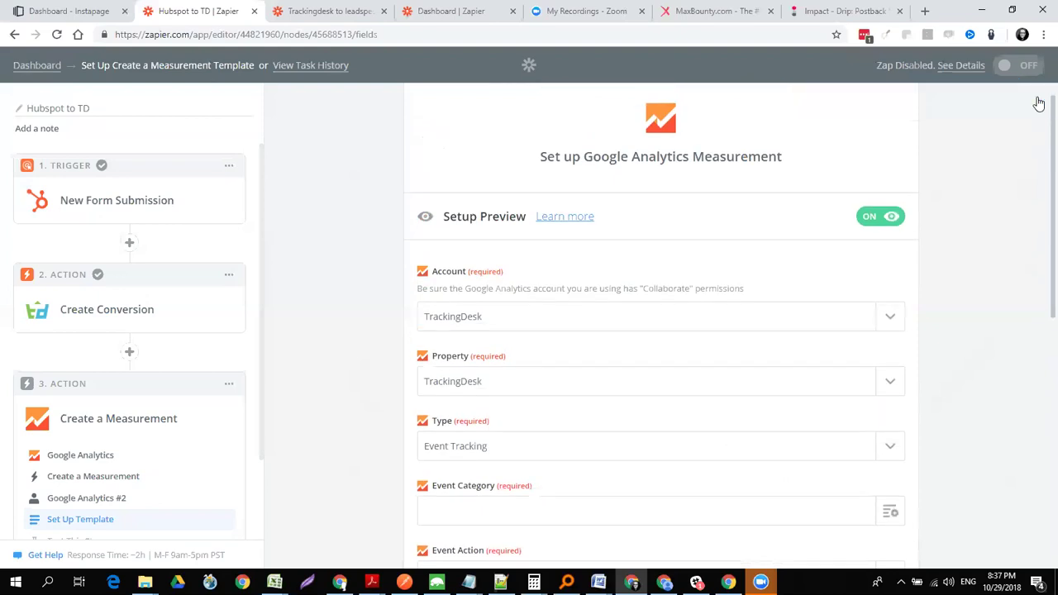
{"action": "scroll", "coordinate": [262, 330], "scroll_direction": "down", "scroll_amount": 1}
{"action": "scroll", "coordinate": [264, 372], "scroll_direction": "down", "scroll_amount": 2}
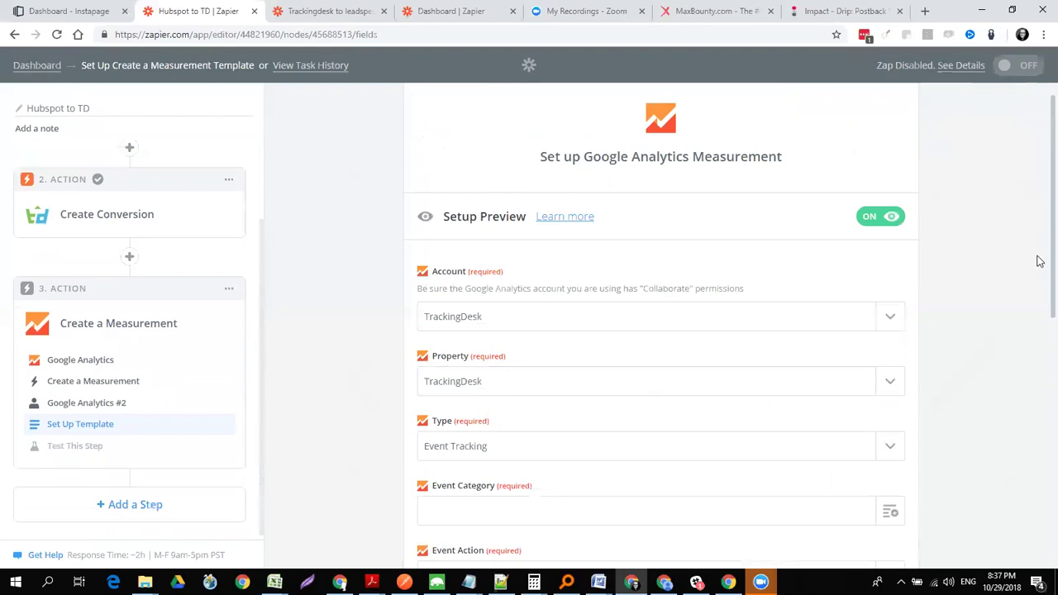
{"action": "scroll", "coordinate": [1039, 290], "scroll_direction": "down", "scroll_amount": 2}
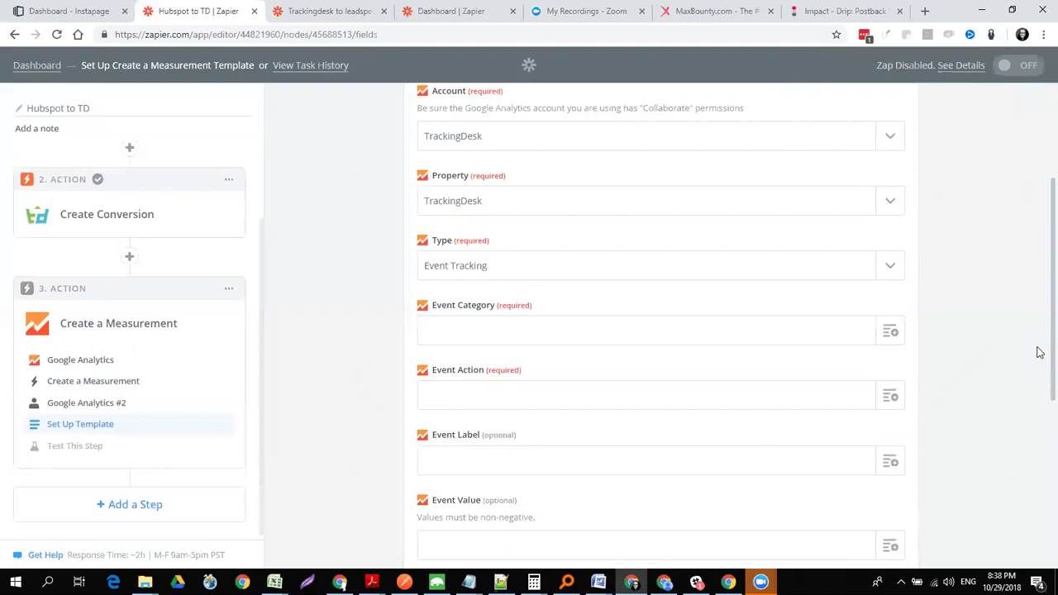
{"action": "scroll", "coordinate": [1040, 355], "scroll_direction": "down", "scroll_amount": 1}
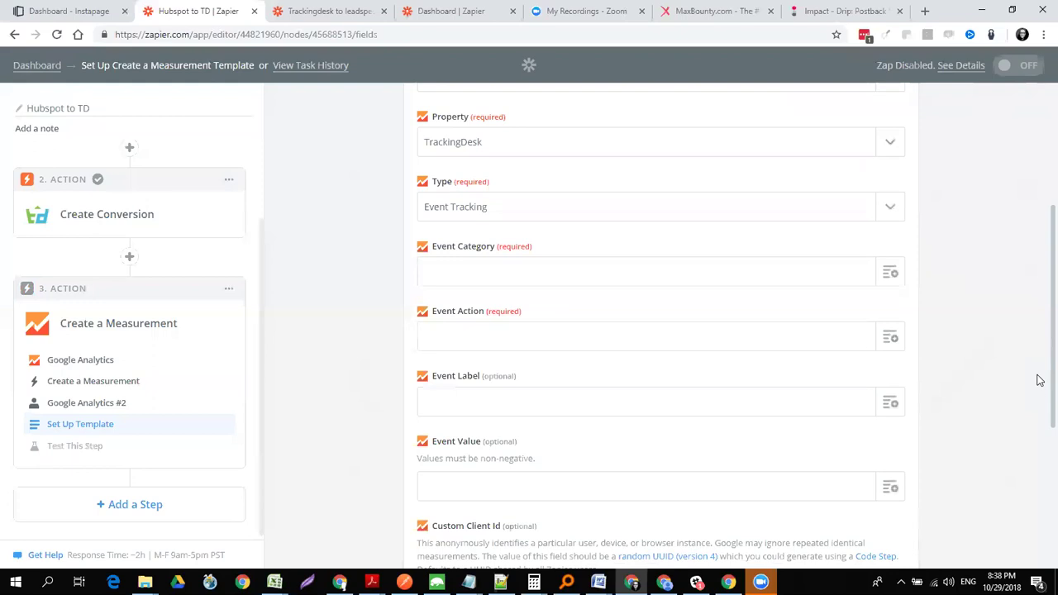
{"action": "scroll", "coordinate": [1040, 380], "scroll_direction": "down", "scroll_amount": 2}
{"action": "scroll", "coordinate": [1039, 438], "scroll_direction": "up", "scroll_amount": 3}
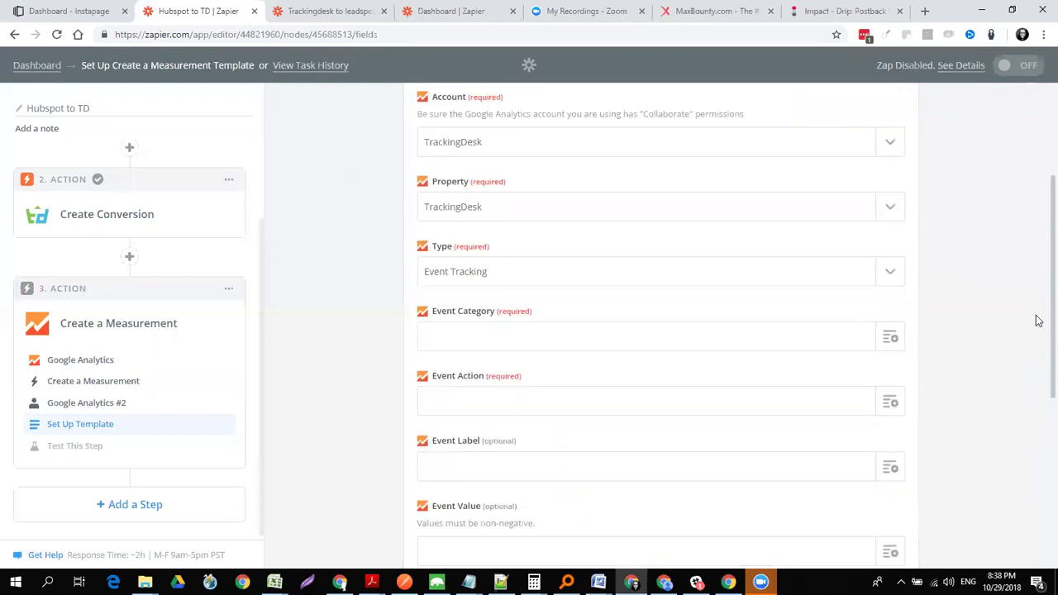
{"action": "scroll", "coordinate": [1038, 320], "scroll_direction": "up", "scroll_amount": 2}
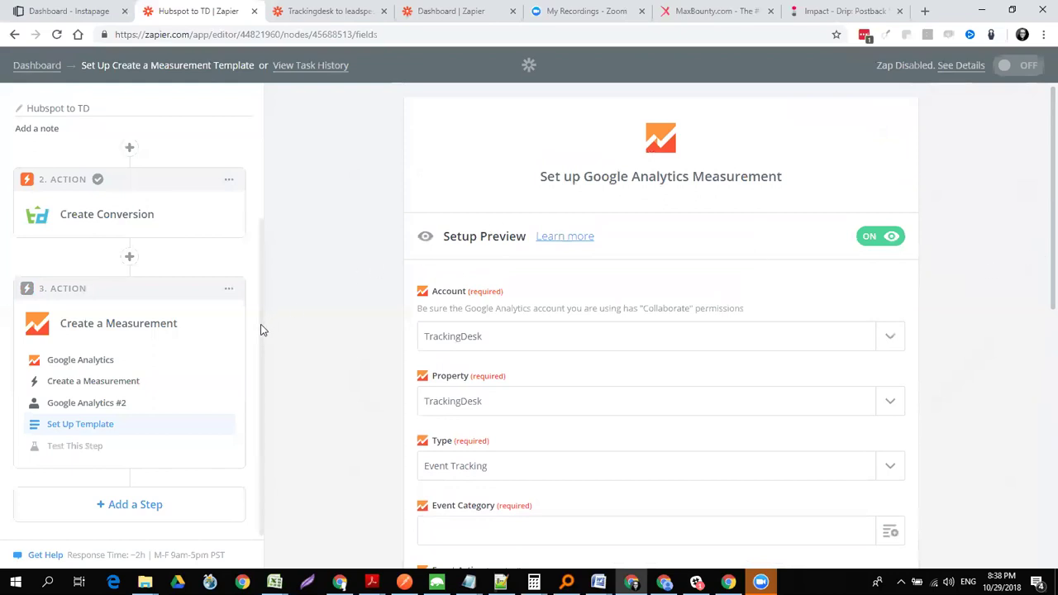
{"action": "scroll", "coordinate": [255, 257], "scroll_direction": "up", "scroll_amount": 2}
{"action": "left_click_drag", "start_coordinate": [254, 253], "coordinate": [251, 177]}
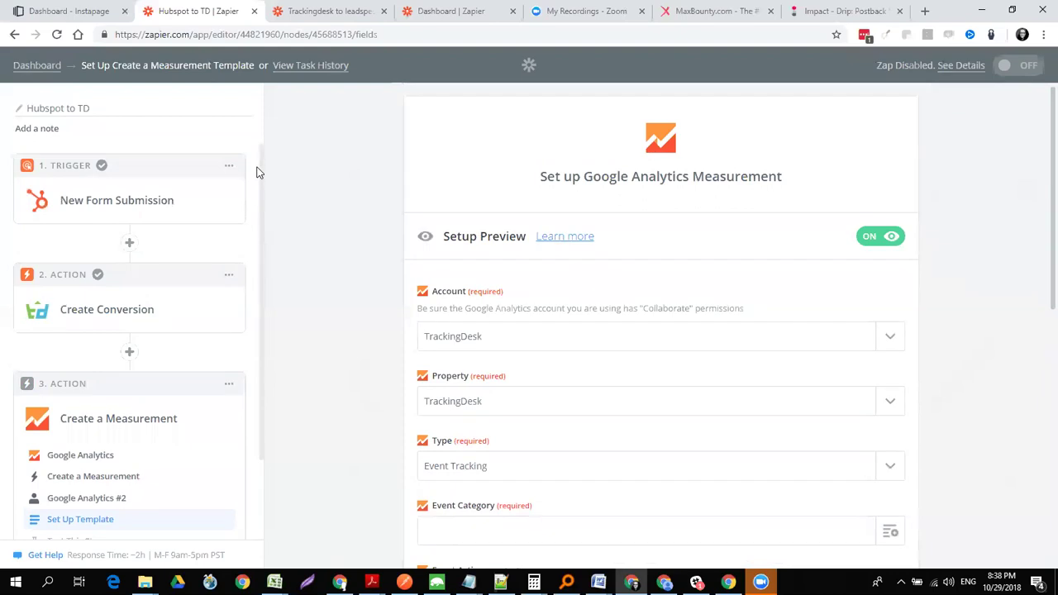
{"action": "left_click_drag", "start_coordinate": [263, 231], "coordinate": [265, 373]}
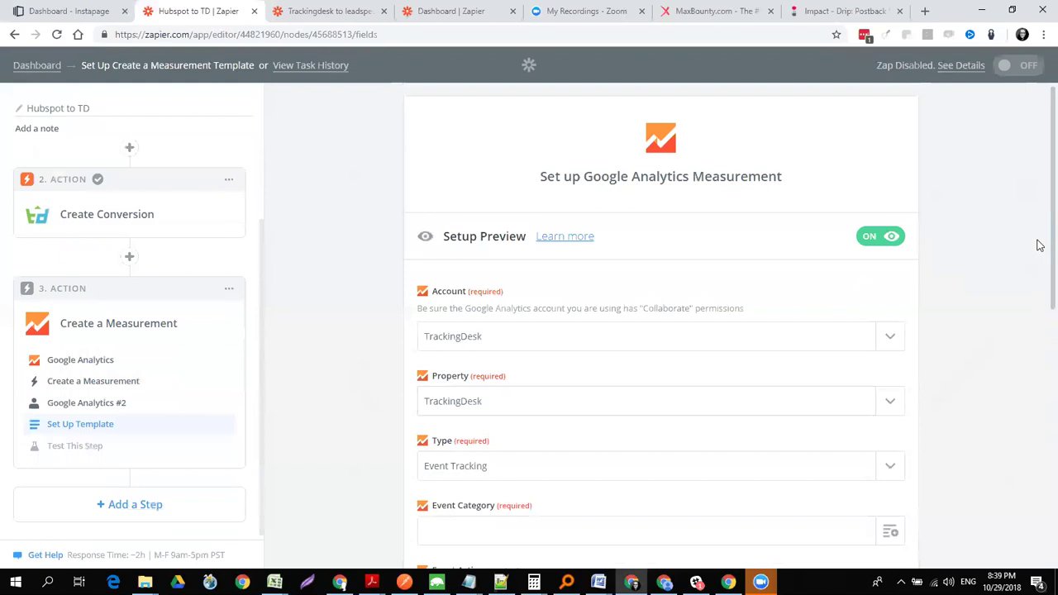
{"action": "scroll", "coordinate": [1040, 245], "scroll_direction": "down", "scroll_amount": 2}
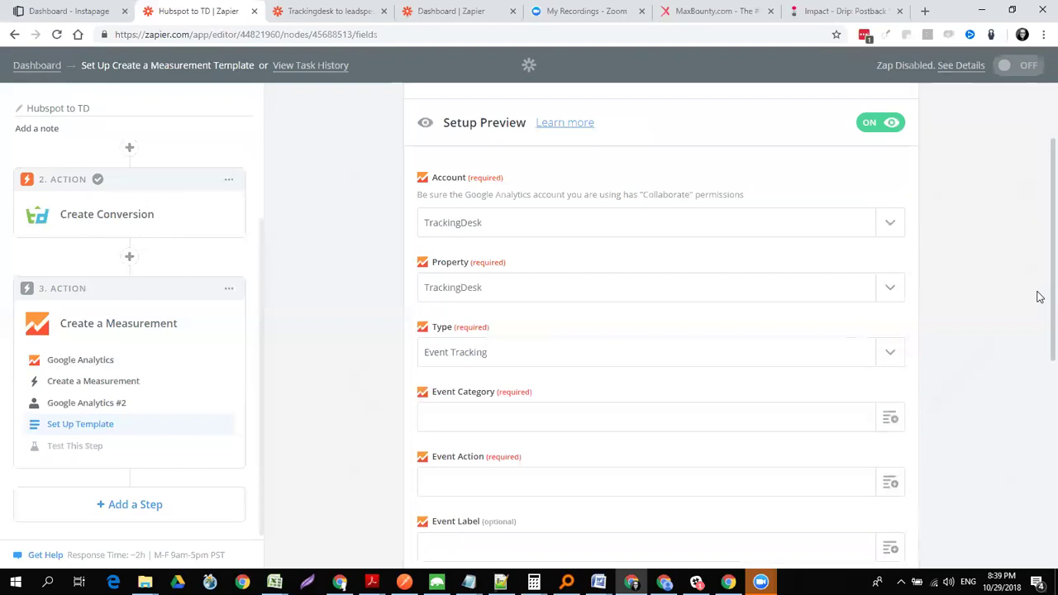
{"action": "scroll", "coordinate": [1034, 414], "scroll_direction": "down", "scroll_amount": 5}
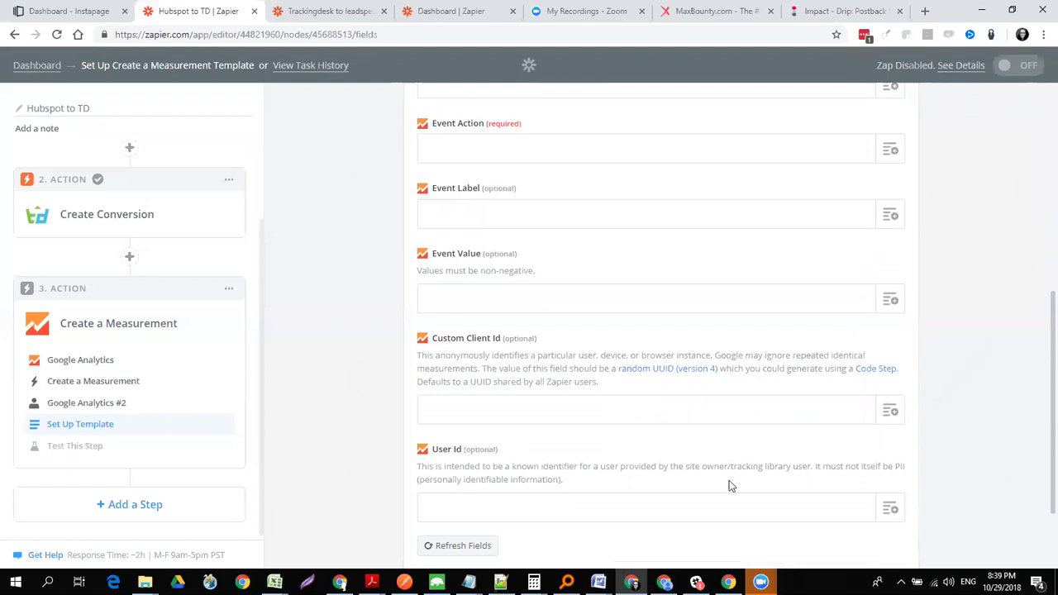
{"action": "mouse_move", "coordinate": [760, 582]}
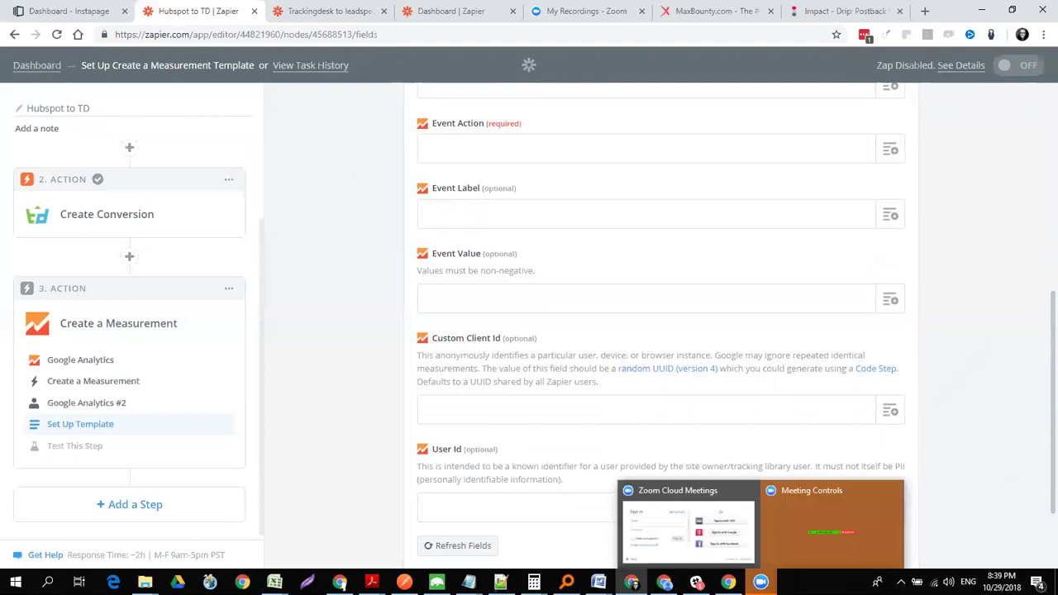
{"action": "left_click", "coordinate": [750, 493]}
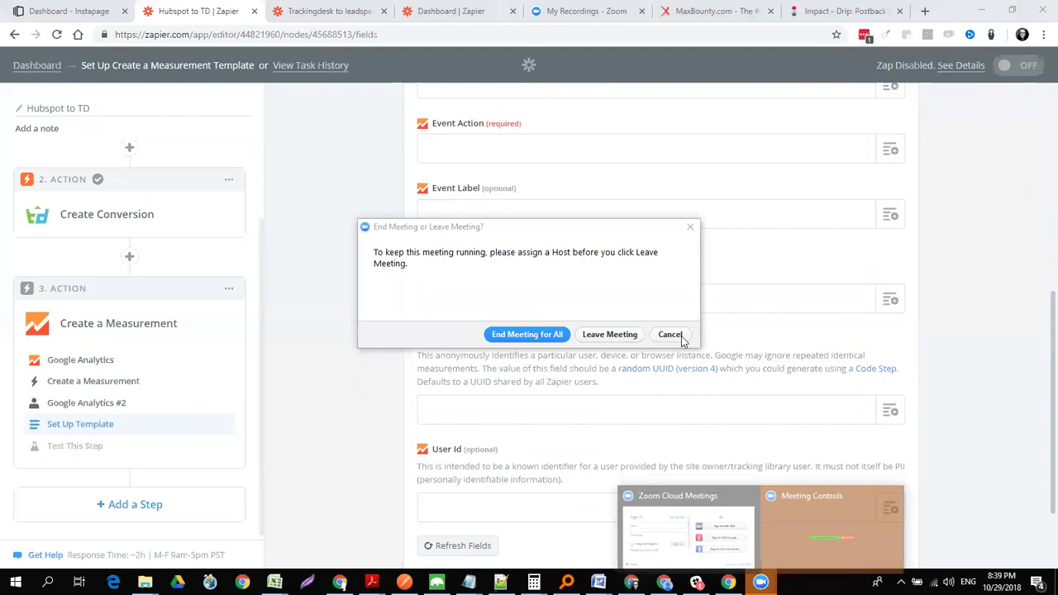
{"action": "left_click", "coordinate": [679, 335]}
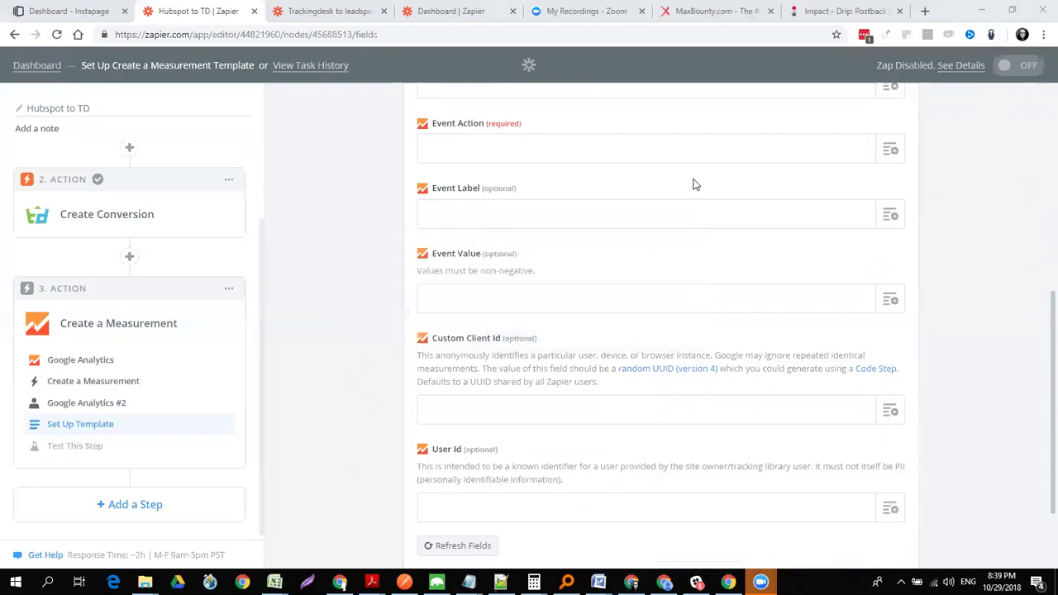